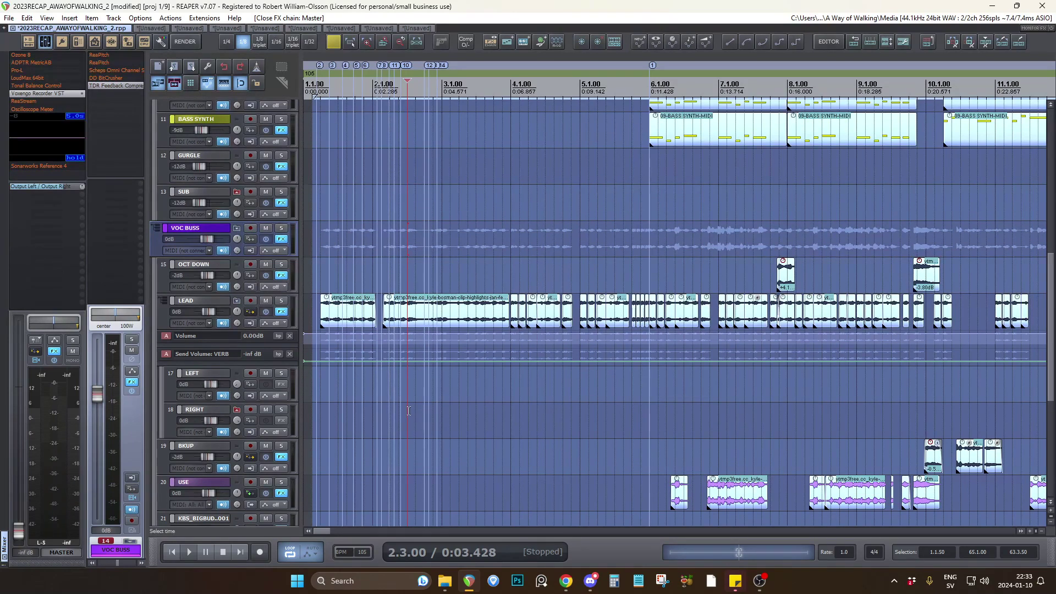
Look over the vocal bus tracks and their chopped clips across a wider stretch of the arrangement.
scroll(354, 406, down, 4)
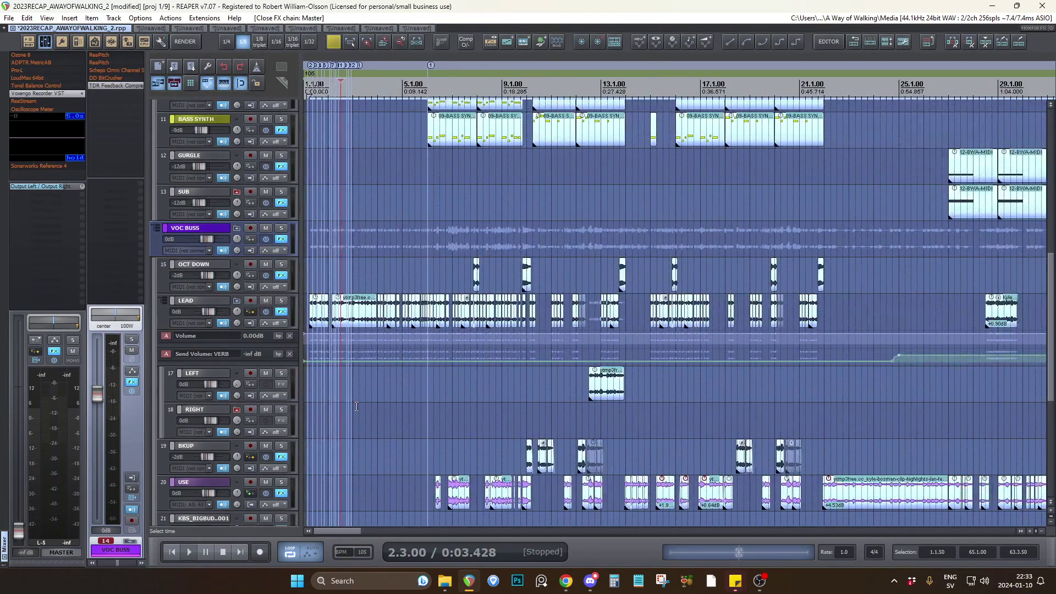
scroll(297, 377, down, 3)
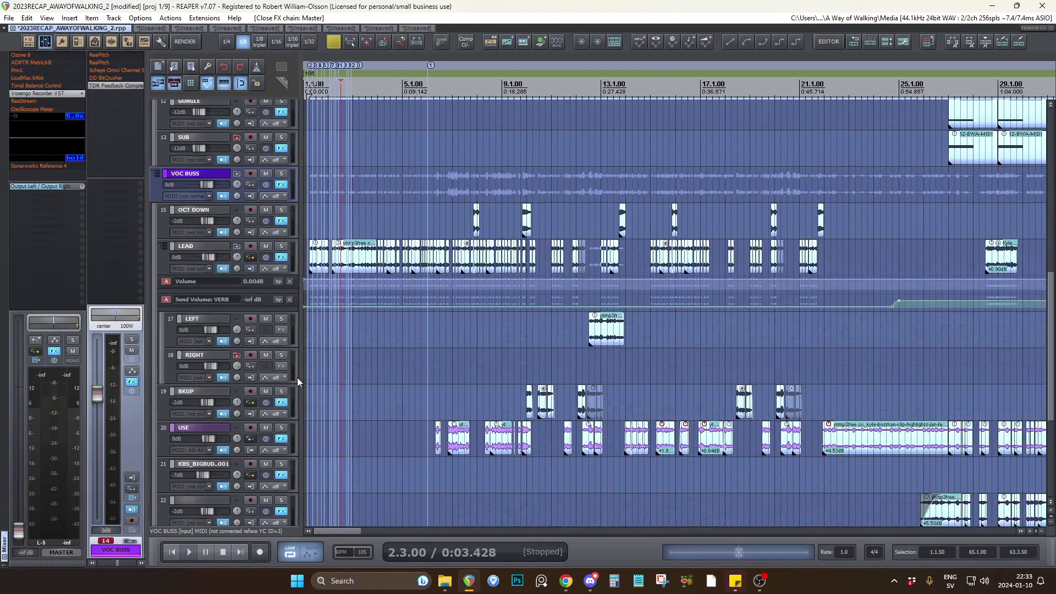
scroll(297, 377, down, 1)
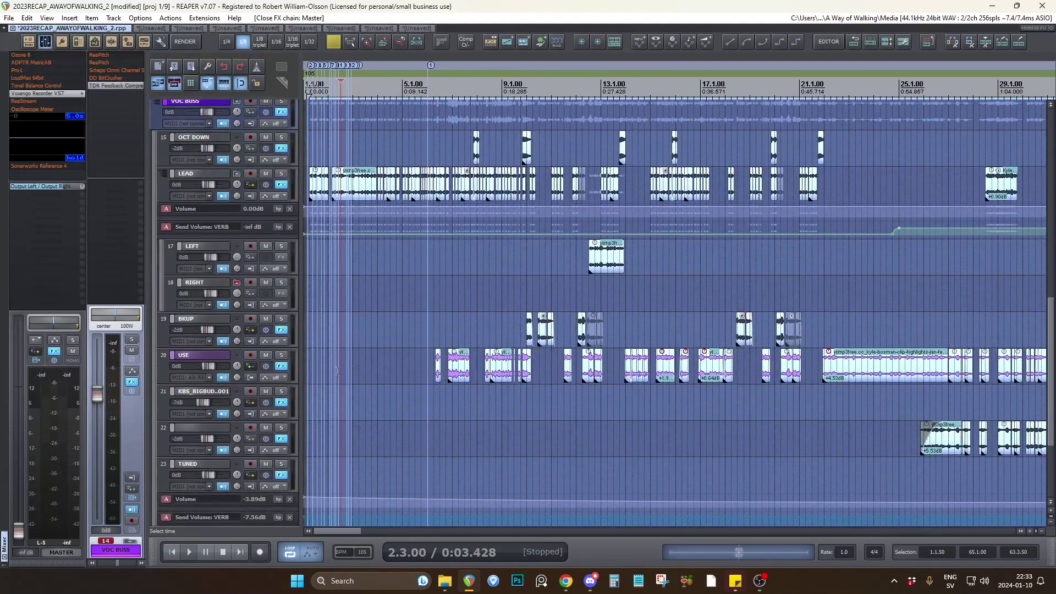
Switch to Chrome, play part of the Jan / Feb 2023 clip highlights video, and dismiss the broken shortcut dialog.
click(566, 581)
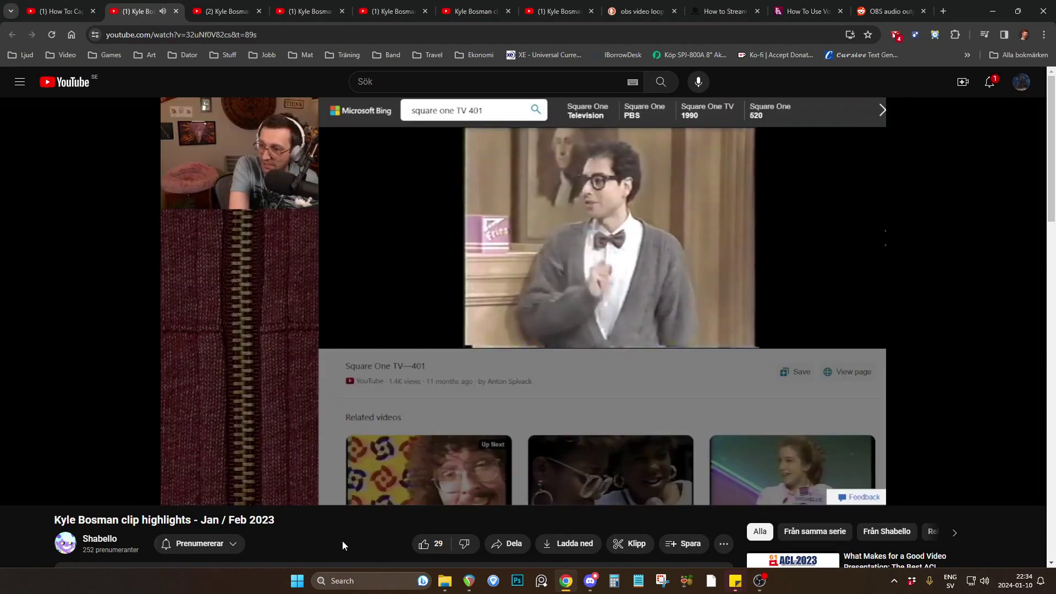
key(space)
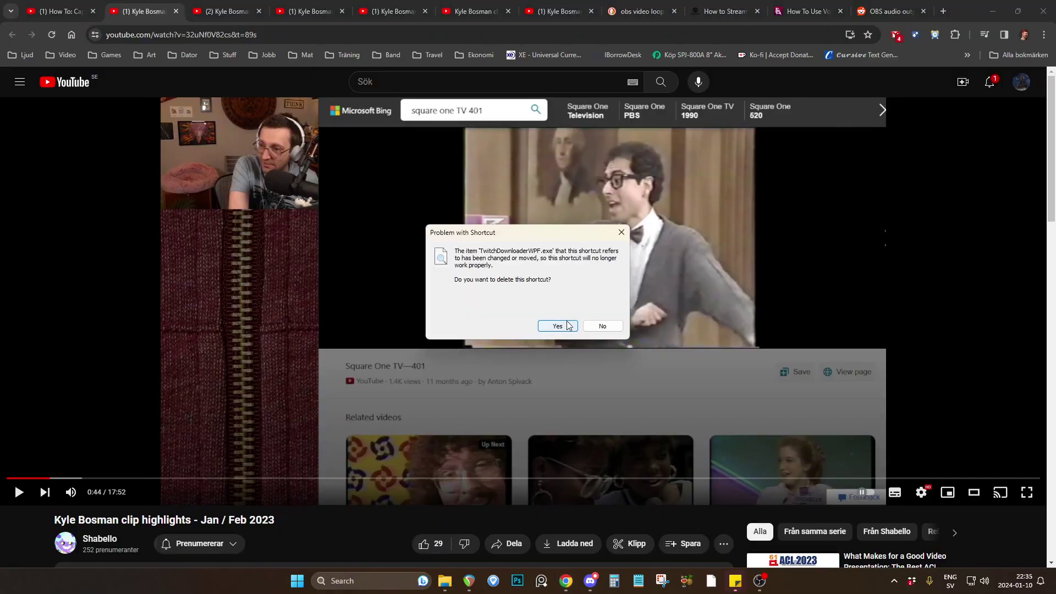
click(622, 232)
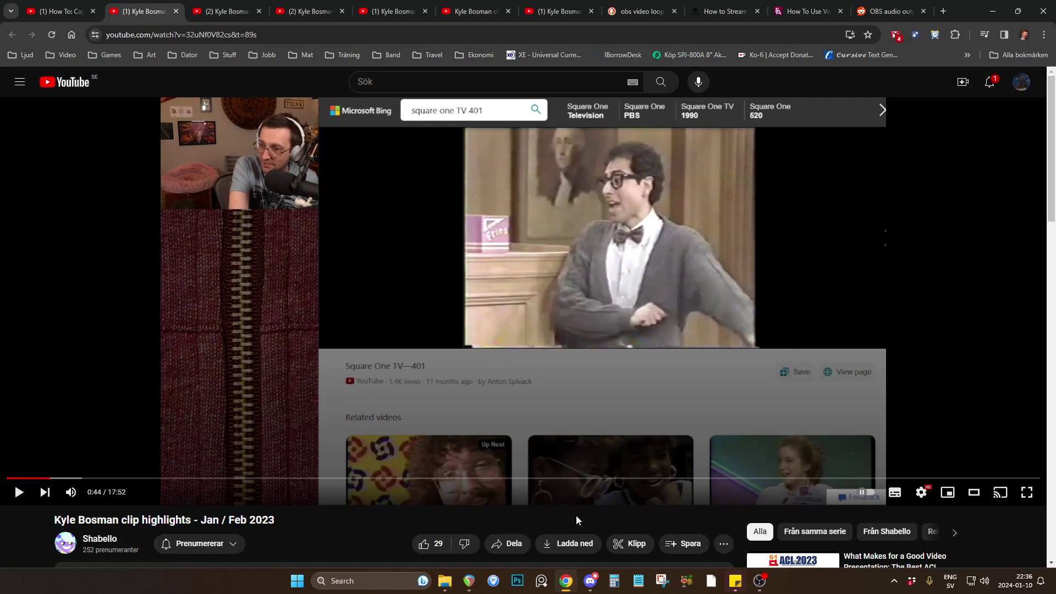
Switch to the second REAPER project, bypass ReaStream on the master track, and paste Voxengo Recorder VST into its FX chain.
click(468, 581)
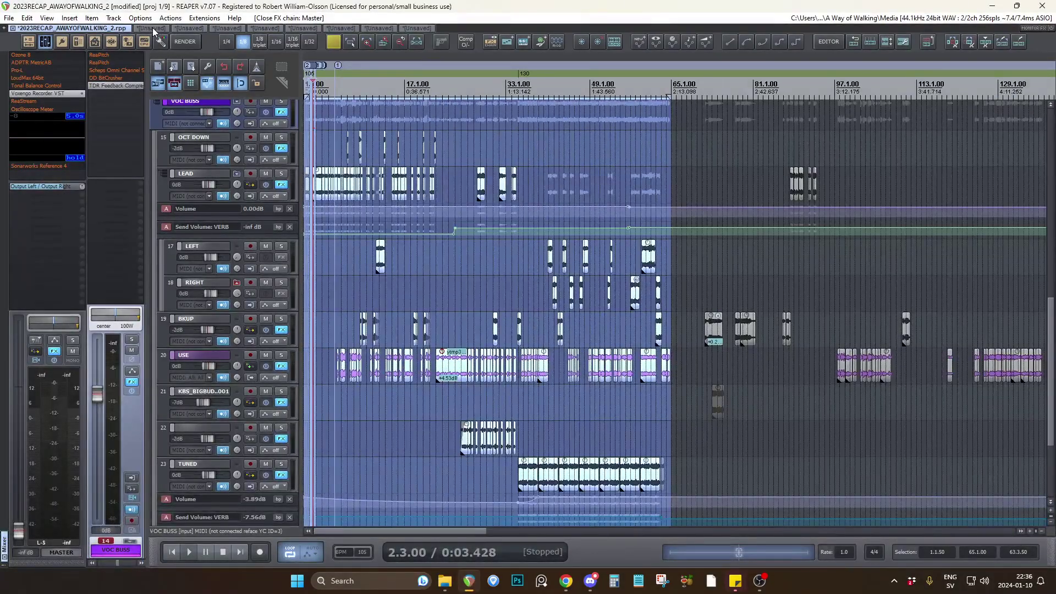
click(152, 28)
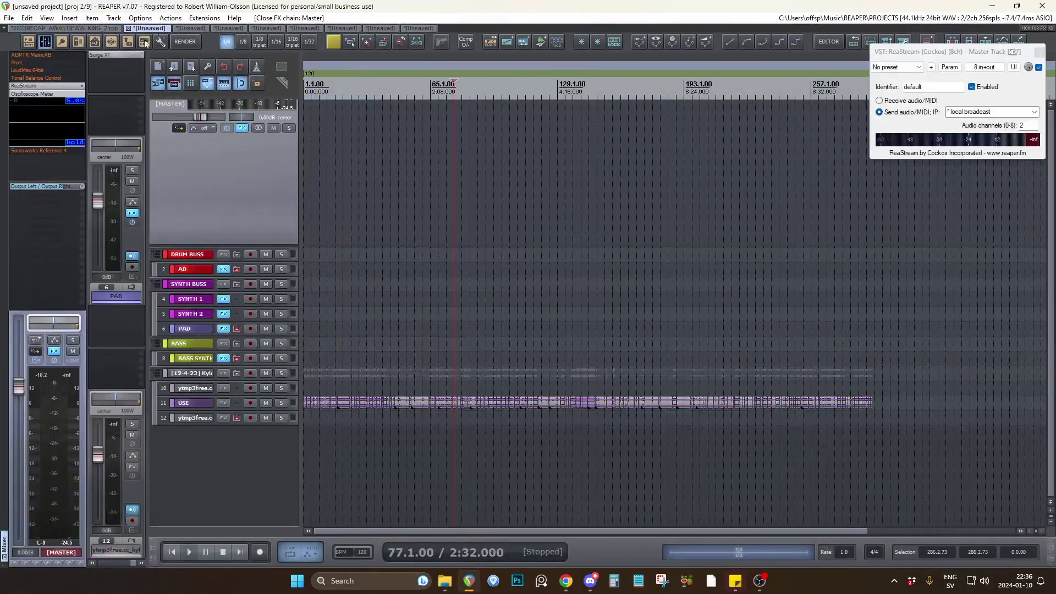
shift+click(52, 85)
click(54, 351)
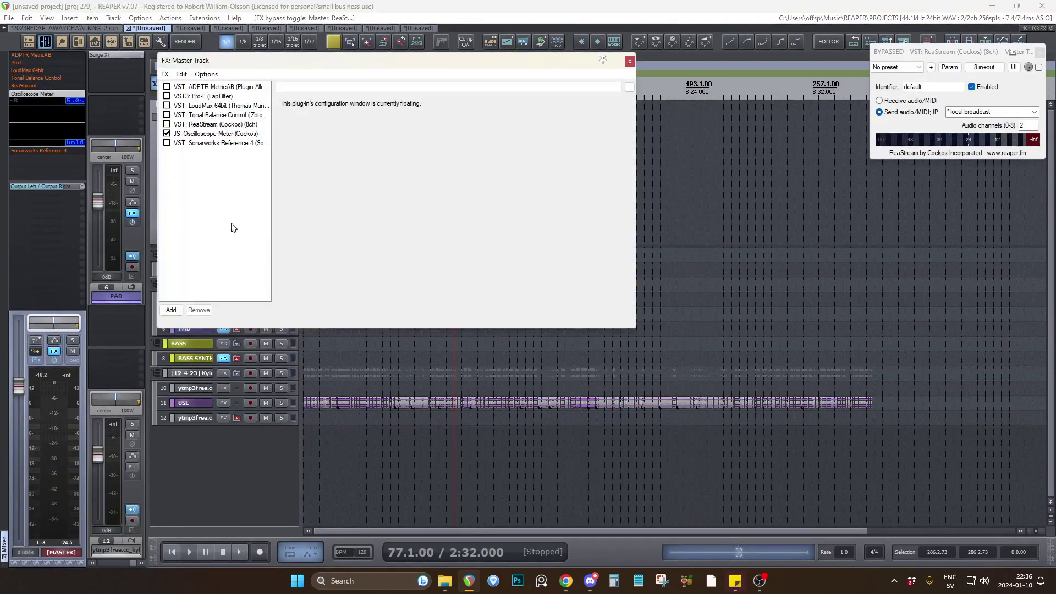
key(ctrl+v)
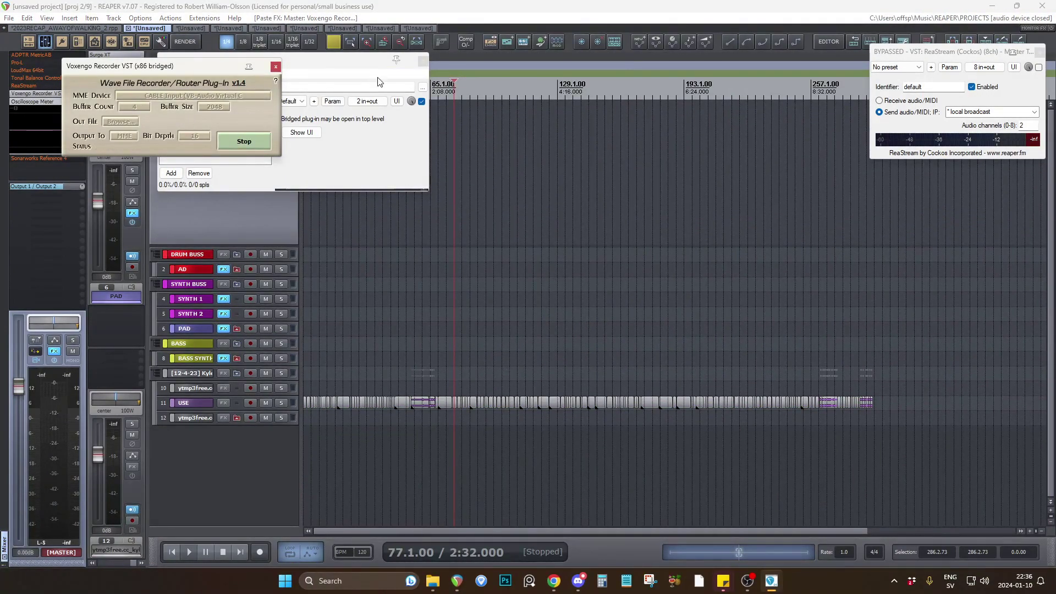
click(423, 61)
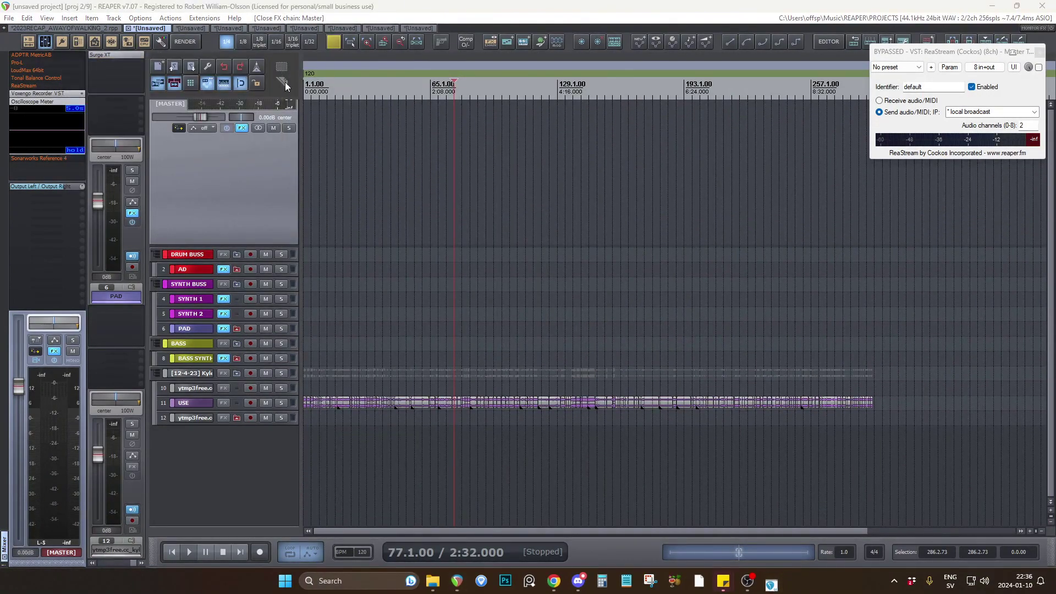
Examine the chopped voice clips on the USE track across the whole timeline, with the tracks enlarged to show their waveforms.
scroll(411, 422, up, 3)
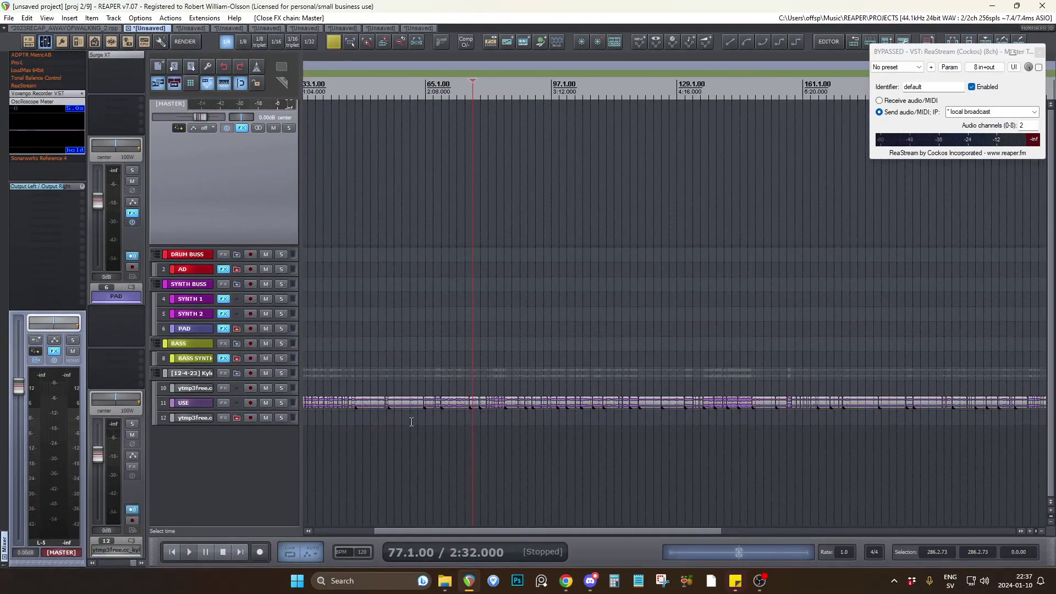
drag(454, 531, 351, 512)
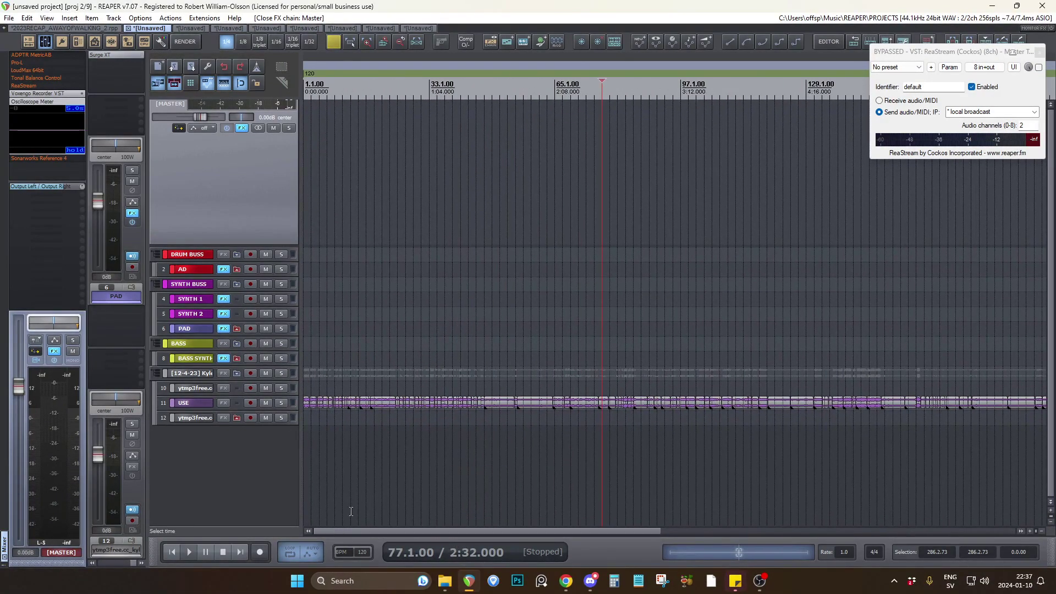
click(344, 430)
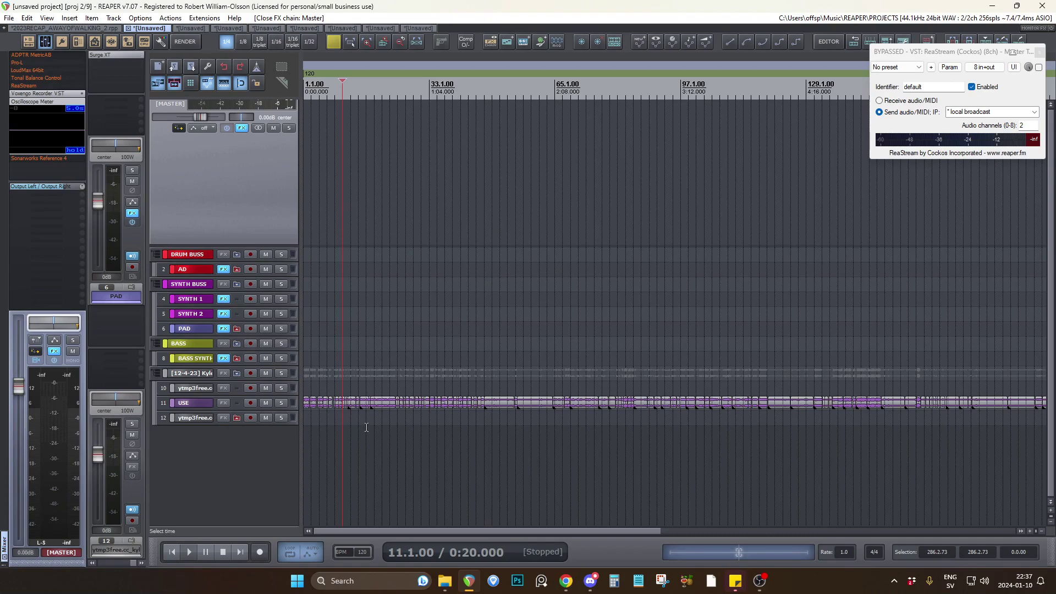
scroll(367, 428, down, 2)
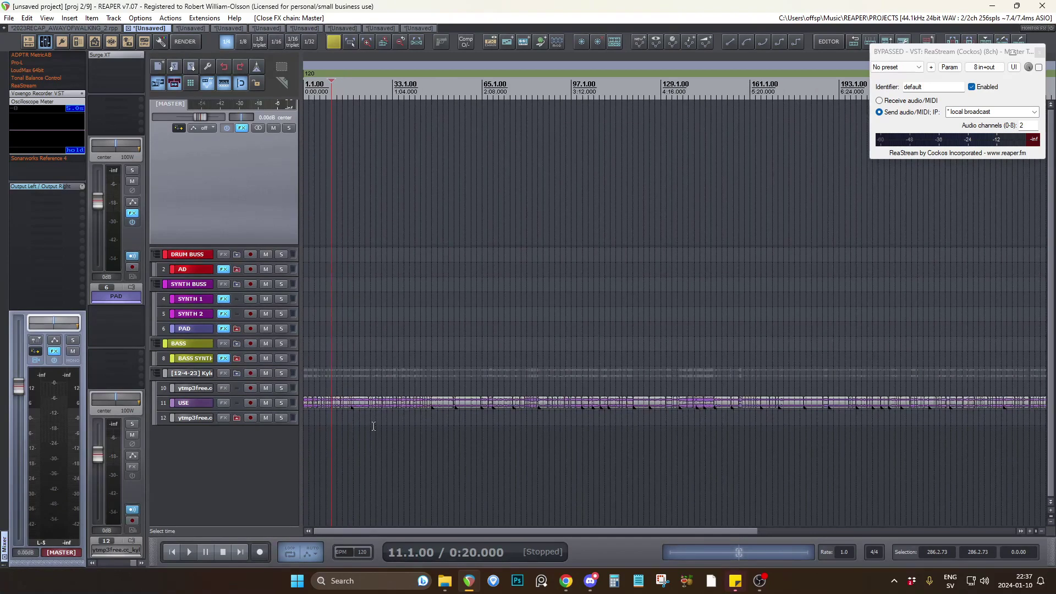
scroll(357, 440, up, 10)
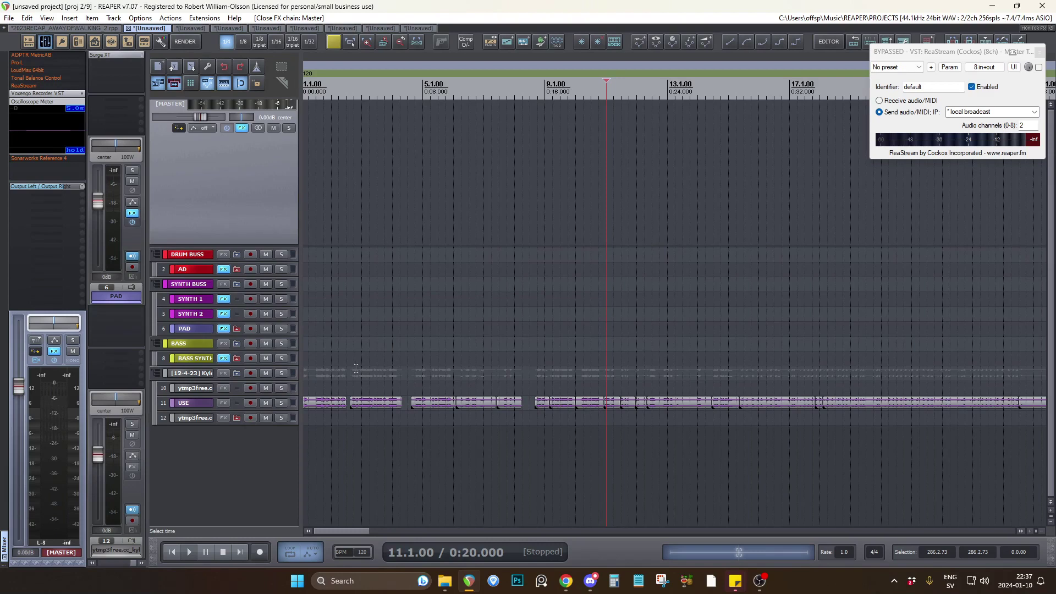
click(324, 386)
scroll(428, 388, up, 3)
scroll(273, 440, up, 7)
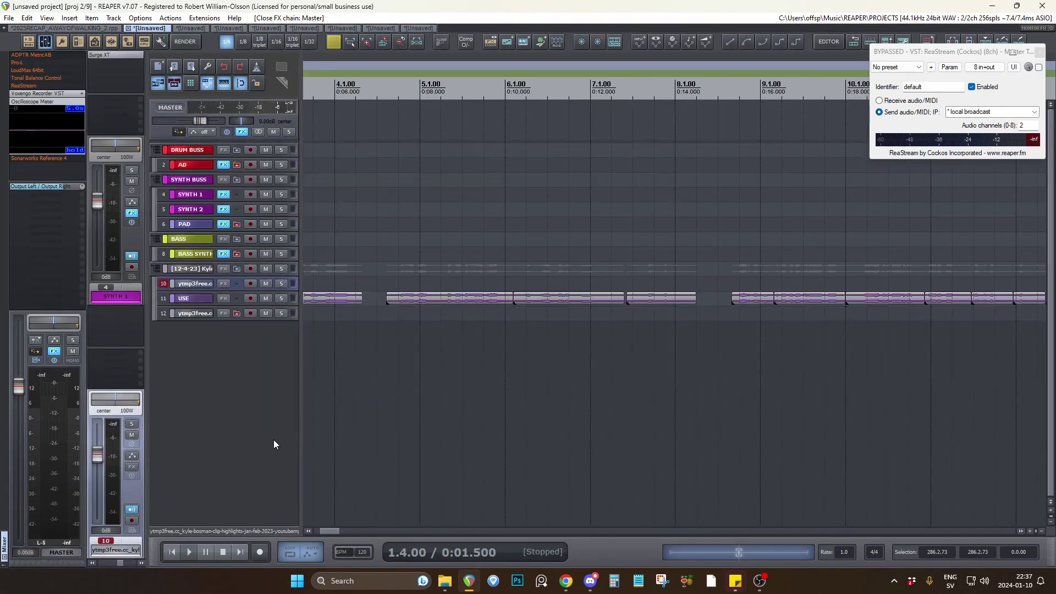
scroll(612, 420, down, 3)
scroll(612, 421, down, 3)
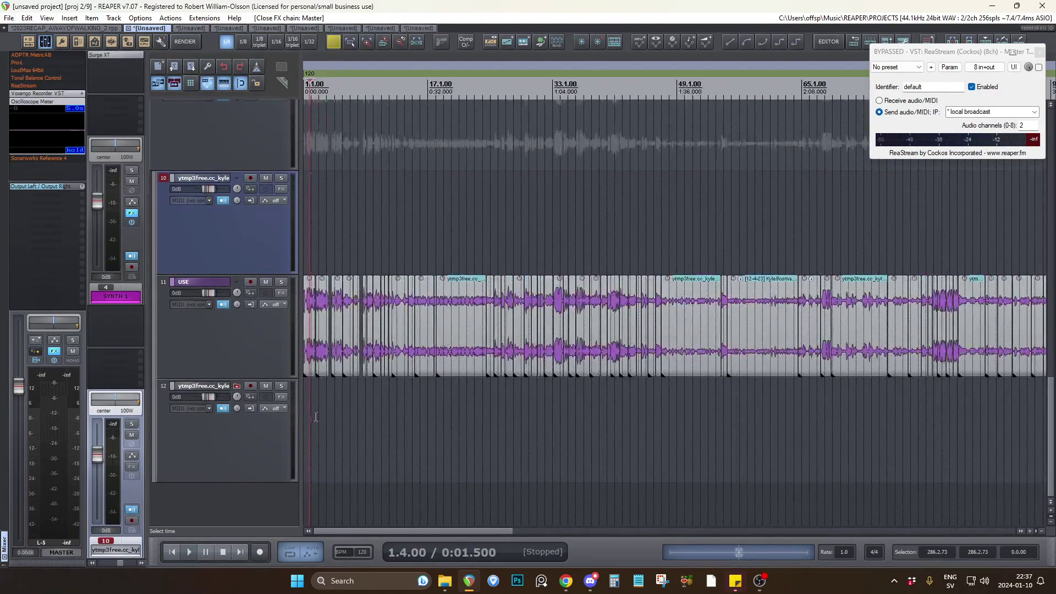
scroll(453, 428, down, 3)
scroll(453, 428, down, 5)
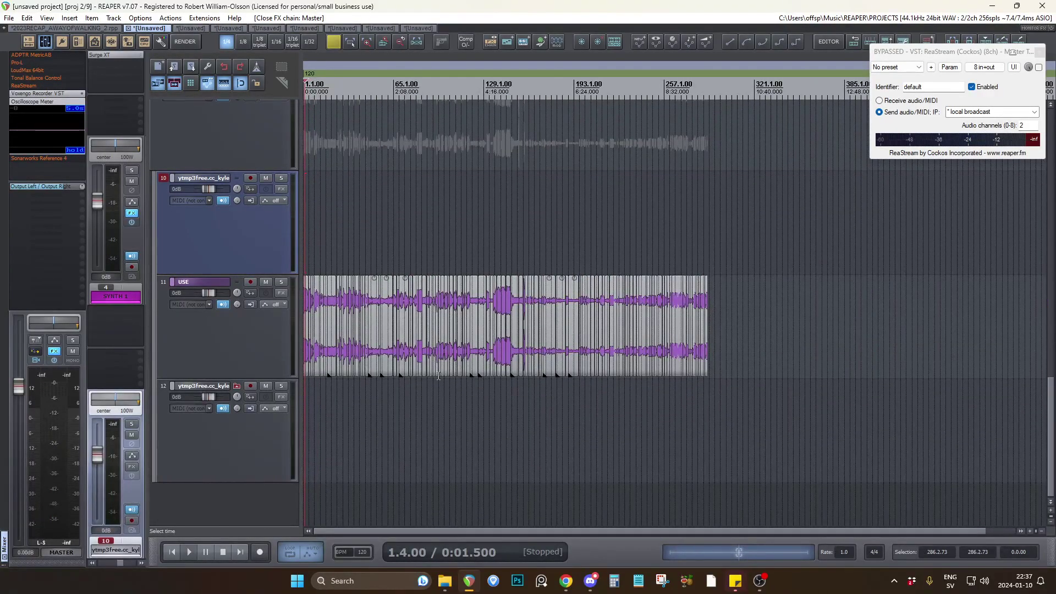
Copy the first clip on the USE track into empty space past the edited clips and extend both its edges to expose more of the recording.
scroll(309, 338, up, 3)
drag(310, 338, 1022, 332)
scroll(823, 341, down, 6)
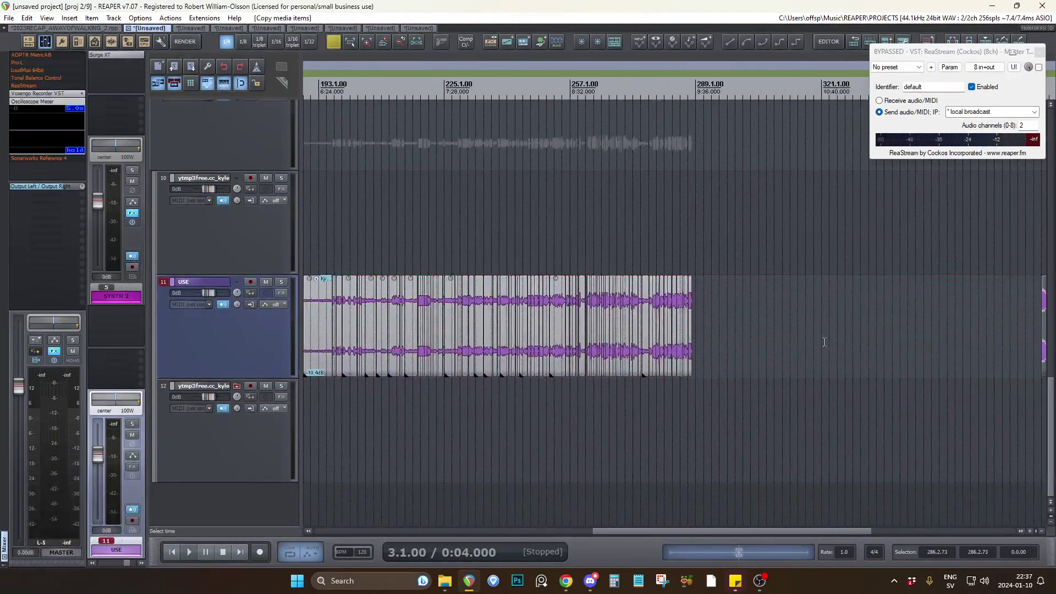
scroll(599, 335, up, 3)
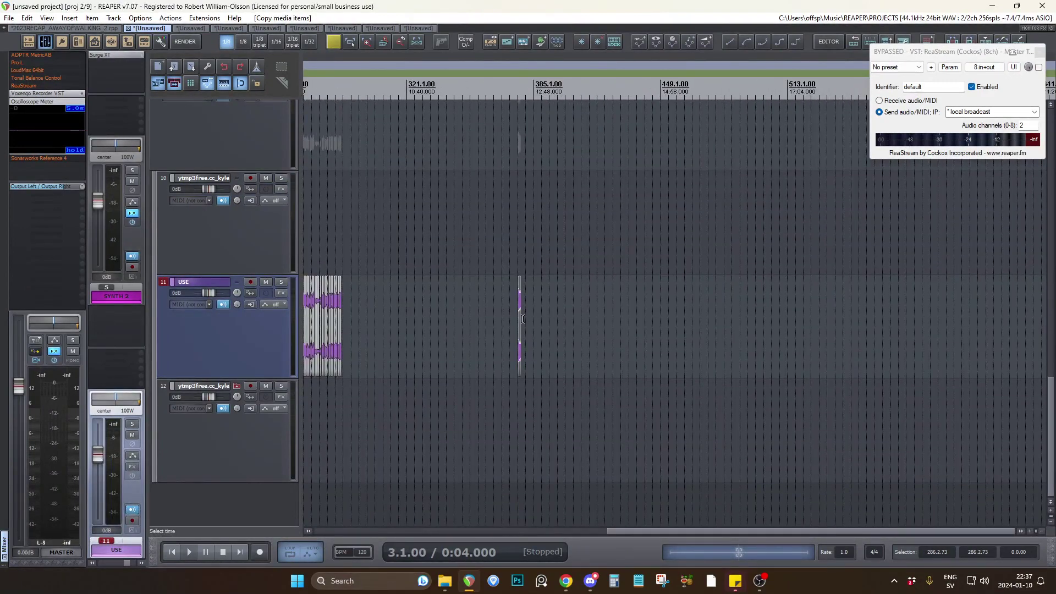
drag(521, 319, 858, 315)
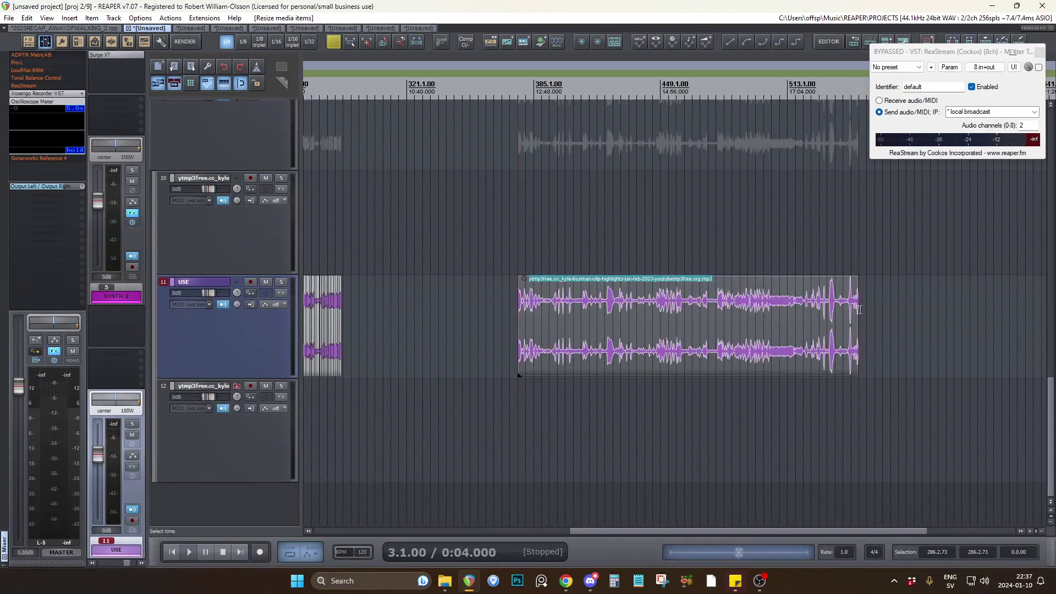
drag(513, 323, 478, 327)
Locate a spoken phrase near 12:30 in the extended clip and audition it.
scroll(489, 326, up, 5)
click(503, 315)
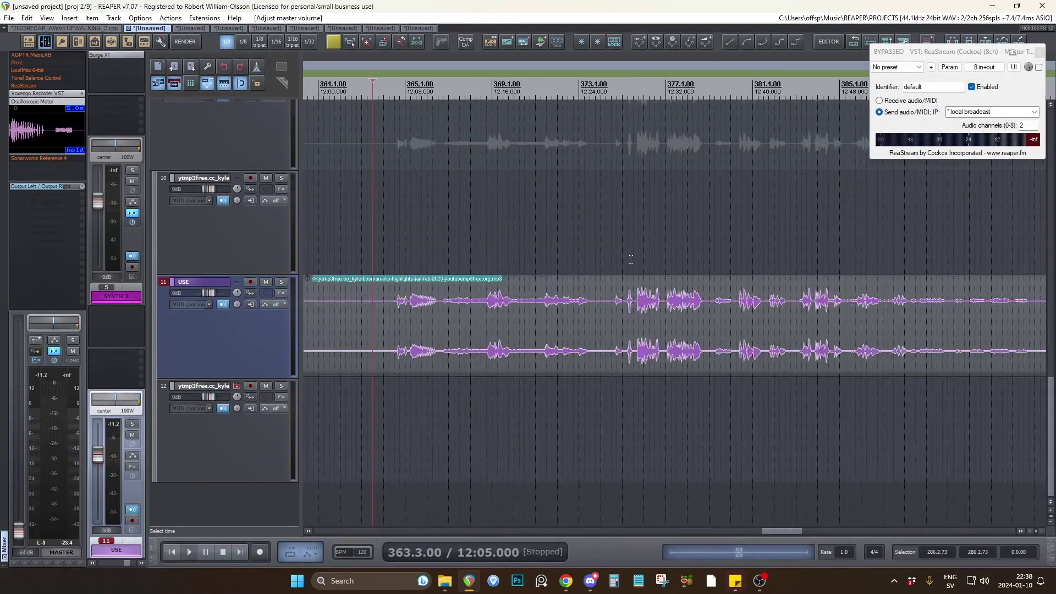
click(631, 260)
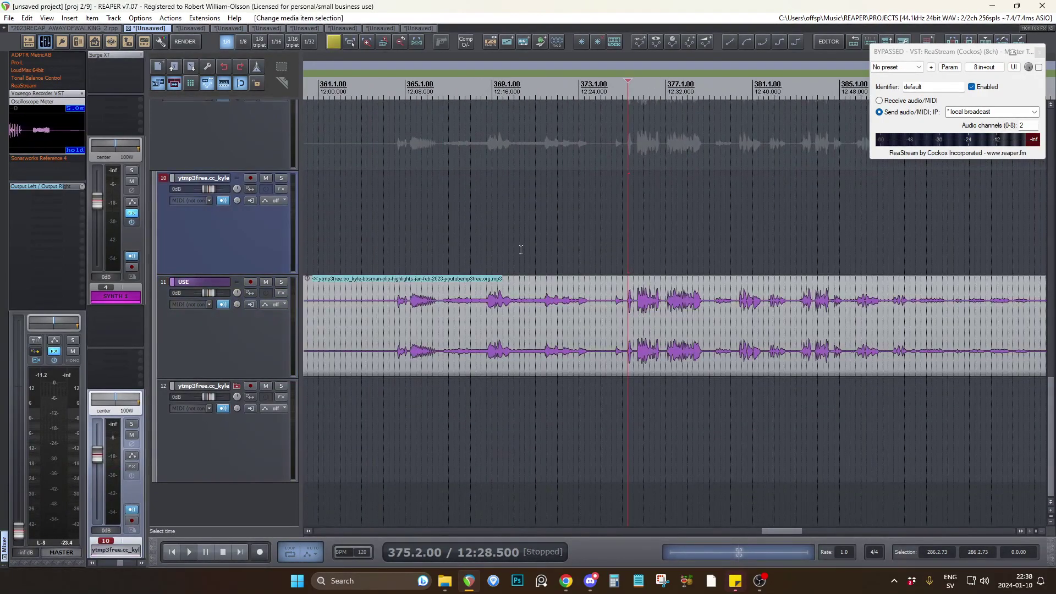
scroll(358, 286, down, 3)
click(346, 302)
scroll(349, 281, up, 4)
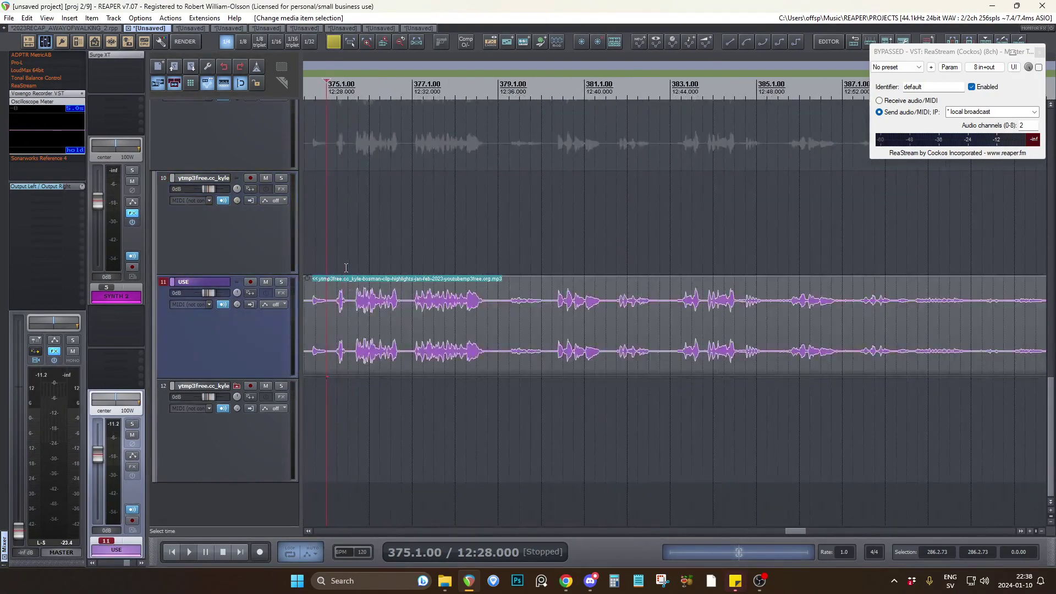
click(355, 262)
key(space)
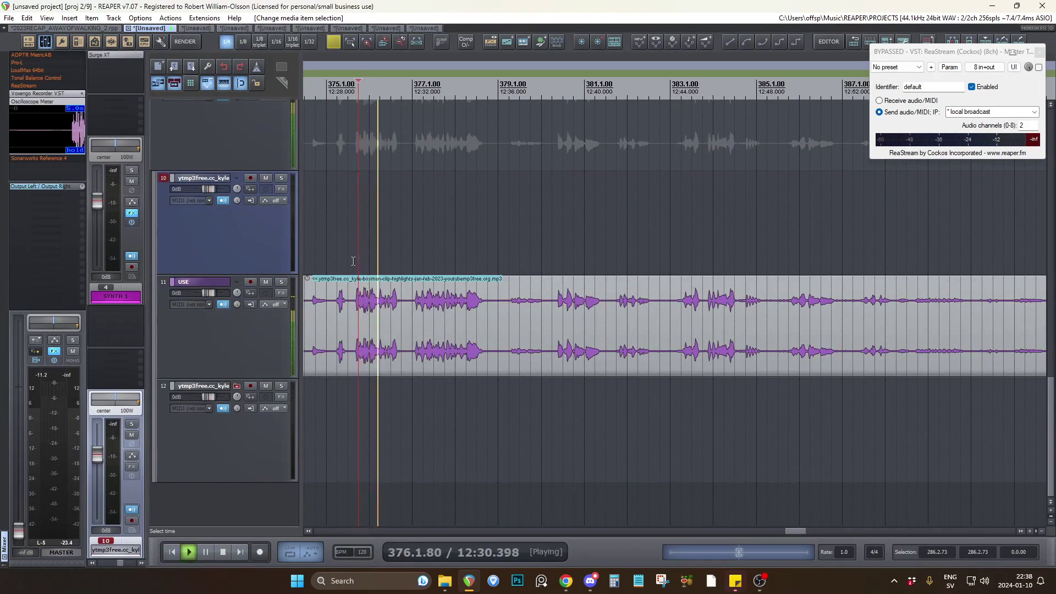
key(space)
Split the extended clip before and after the phrase, at 375.3.00 and 376.4.00.
click(351, 311)
key(s)
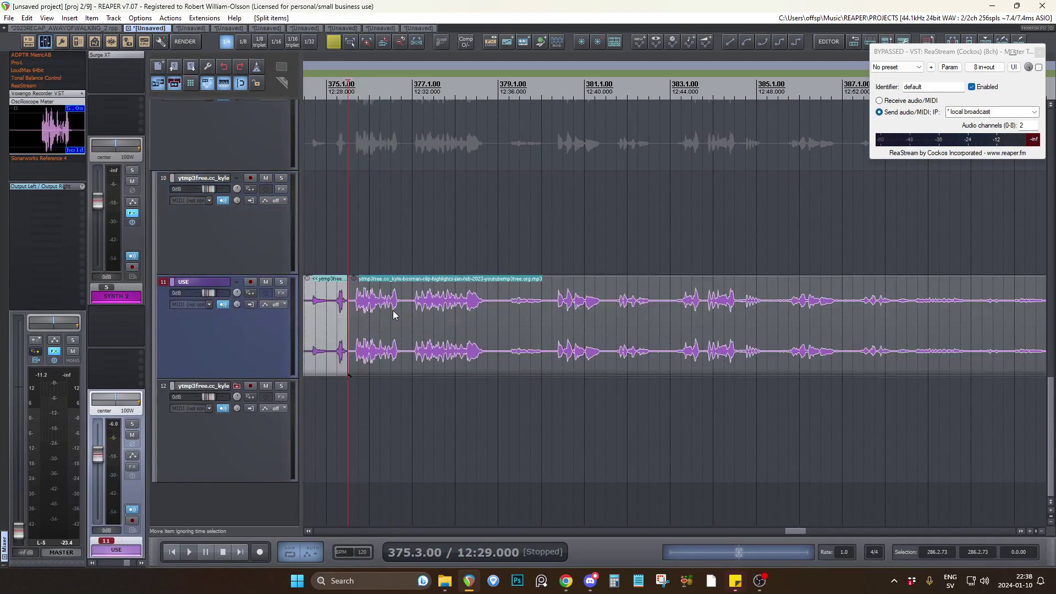
click(403, 312)
key(s)
scroll(385, 312, down, 2)
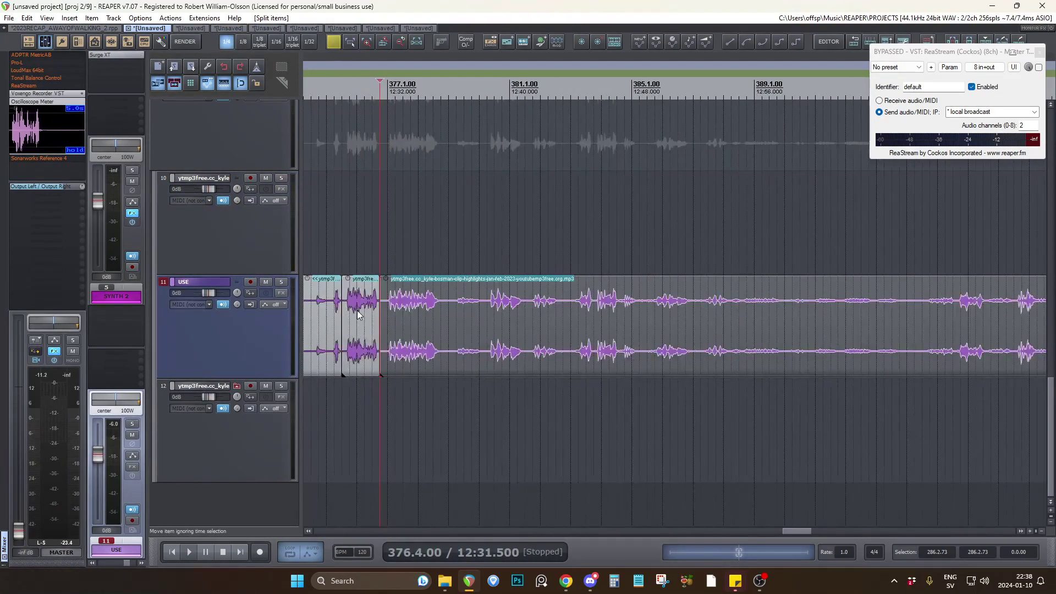
Move the pieces before and after the phrase up to track 10, keeping only the phrase on the USE track.
drag(324, 310, 321, 234)
drag(448, 312, 451, 267)
click(278, 226)
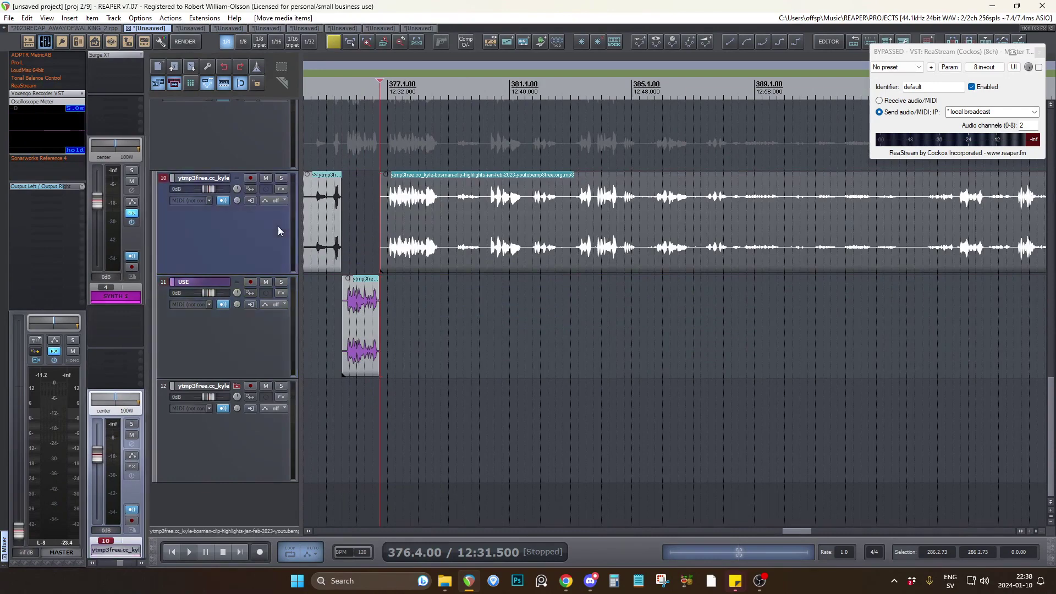
click(248, 326)
click(354, 316)
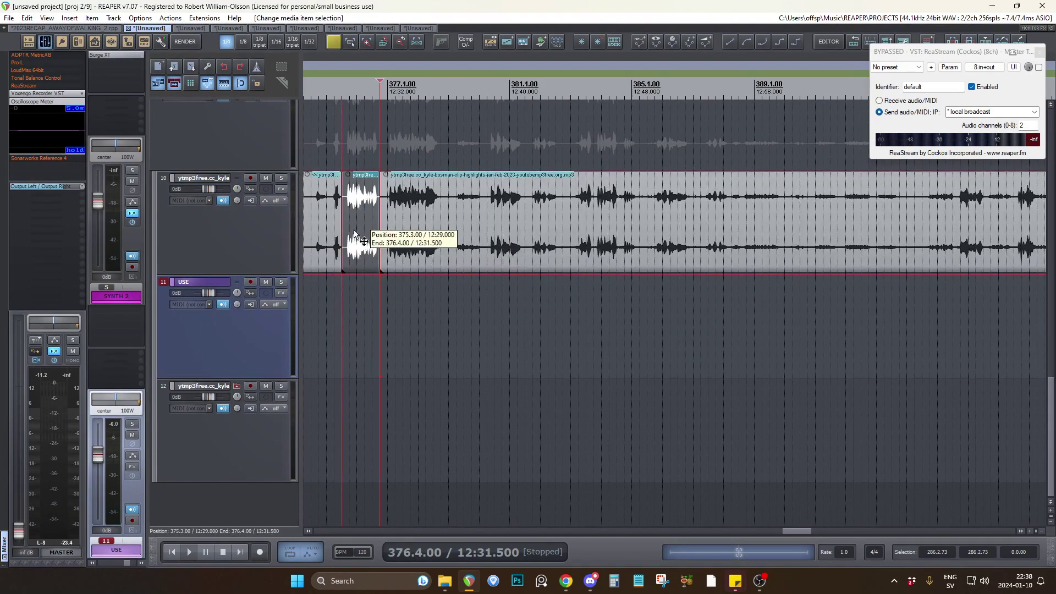
scroll(358, 315, up, 3)
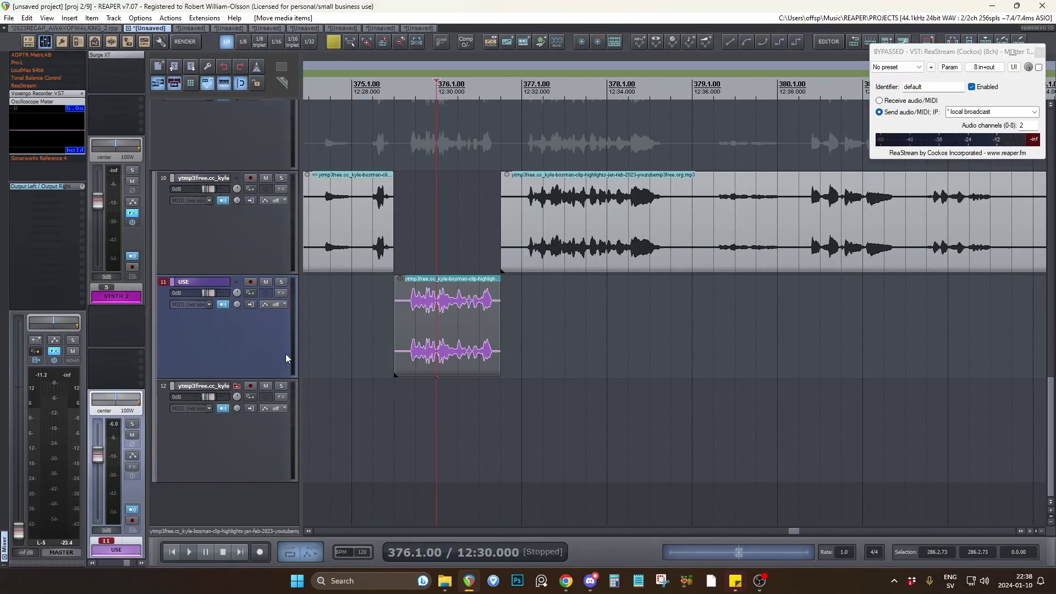
Check the remaining recording on track 10, and delete all the demonstration pieces beyond the edited clips on tracks 10 and 11.
click(512, 228)
scroll(470, 230, down, 6)
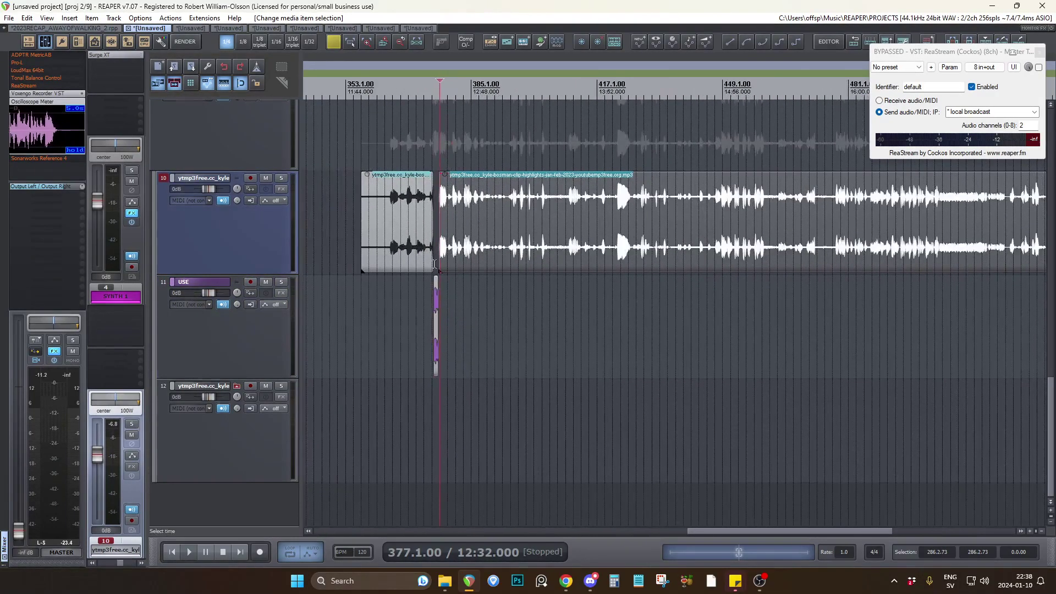
scroll(478, 225, up, 4)
click(508, 217)
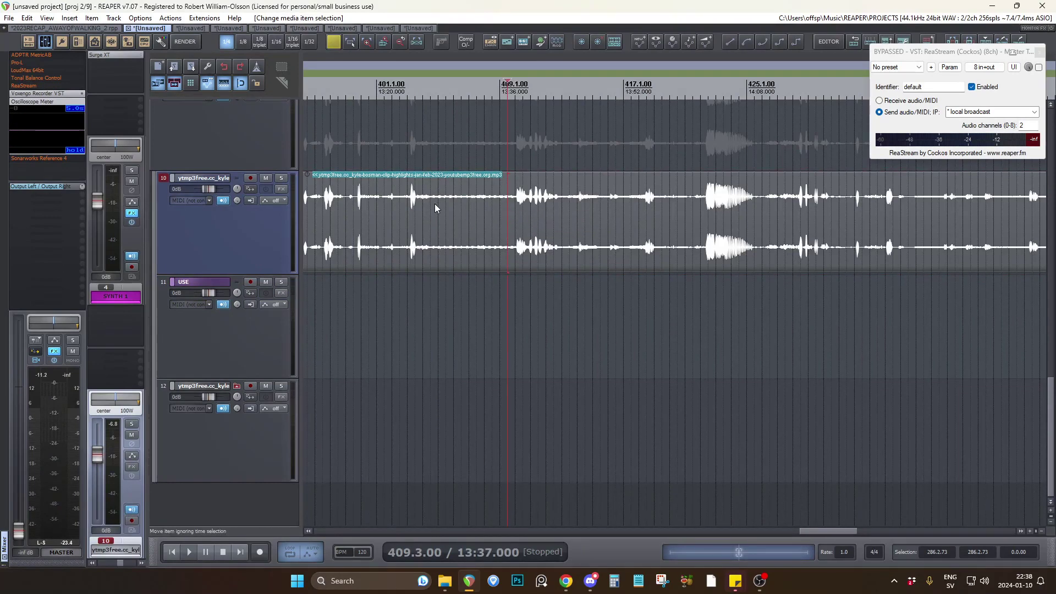
scroll(601, 214, down, 1)
scroll(610, 217, down, 2)
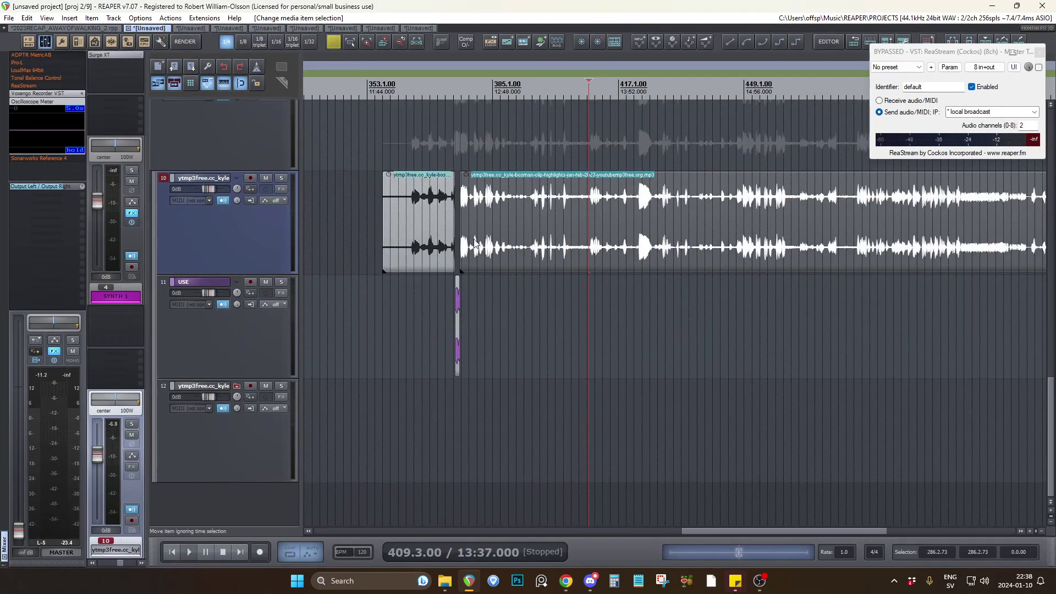
scroll(639, 282, down, 2)
drag(632, 234, 534, 394)
key(Delete)
scroll(292, 352, down, 5)
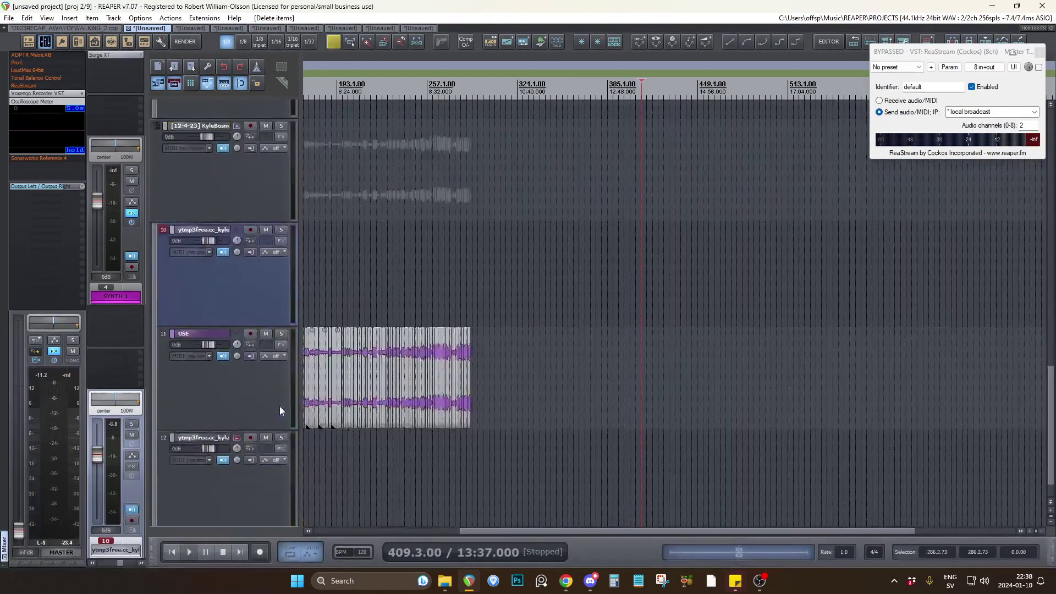
Examine the whole row of collected clips on the USE track, including its end near 9:34.
scroll(374, 354, up, 8)
scroll(374, 354, down, 6)
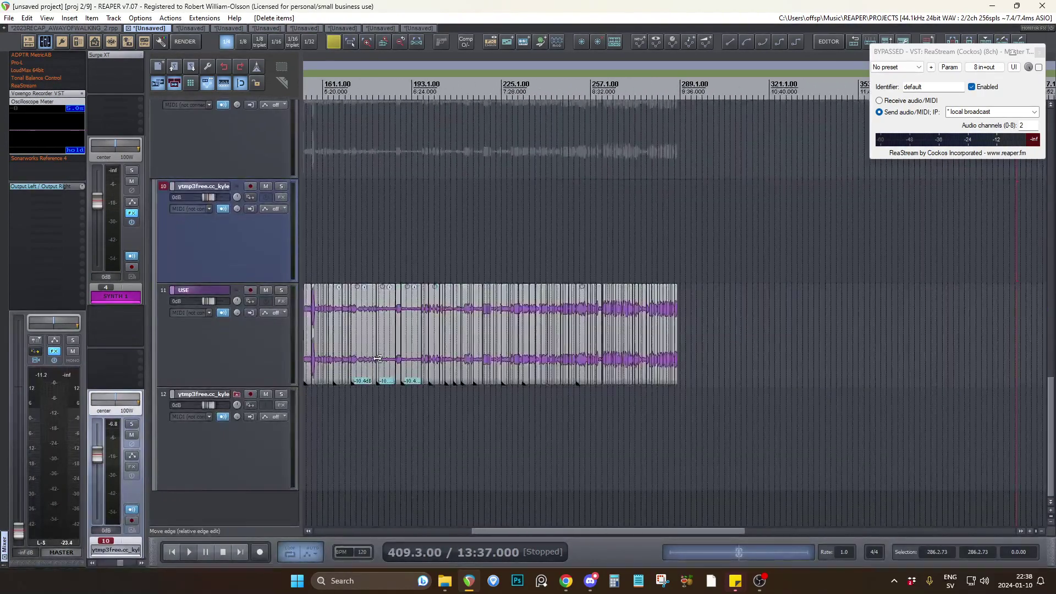
click(683, 404)
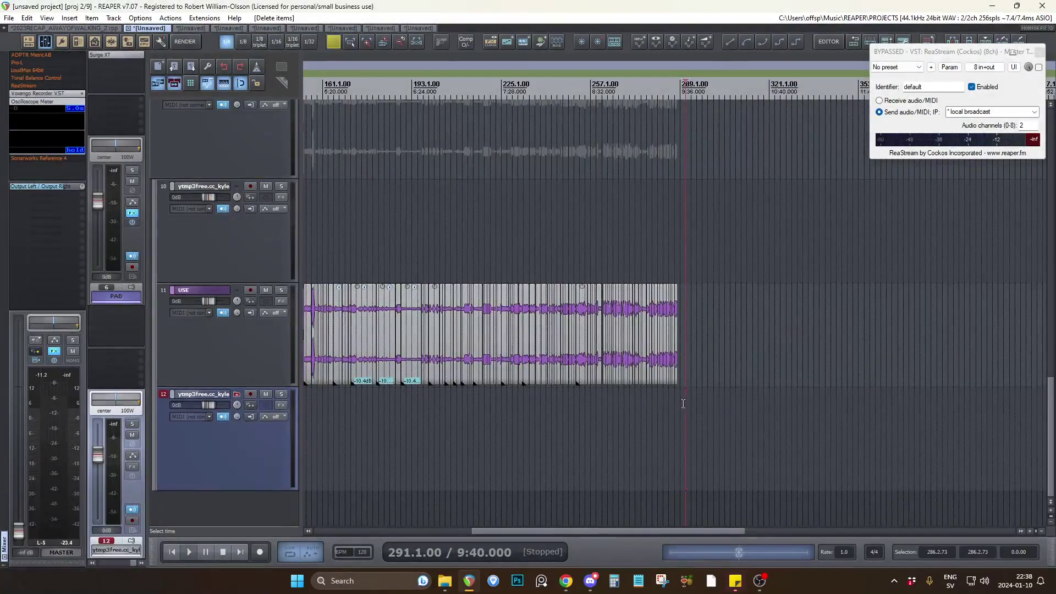
scroll(683, 404, up, 5)
scroll(713, 409, down, 3)
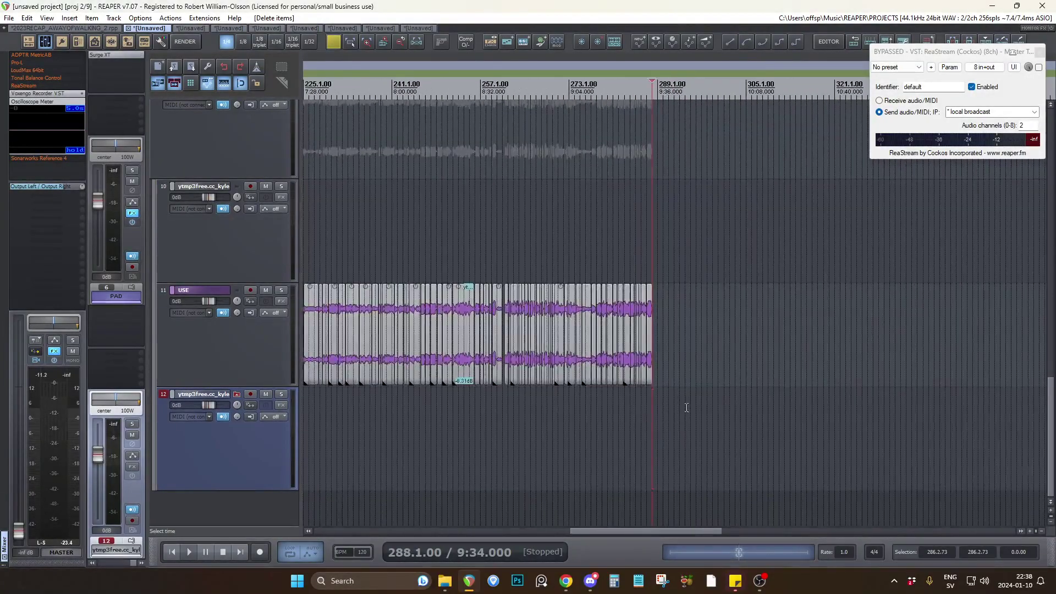
scroll(486, 398, down, 1)
scroll(318, 396, up, 3)
scroll(451, 400, down, 3)
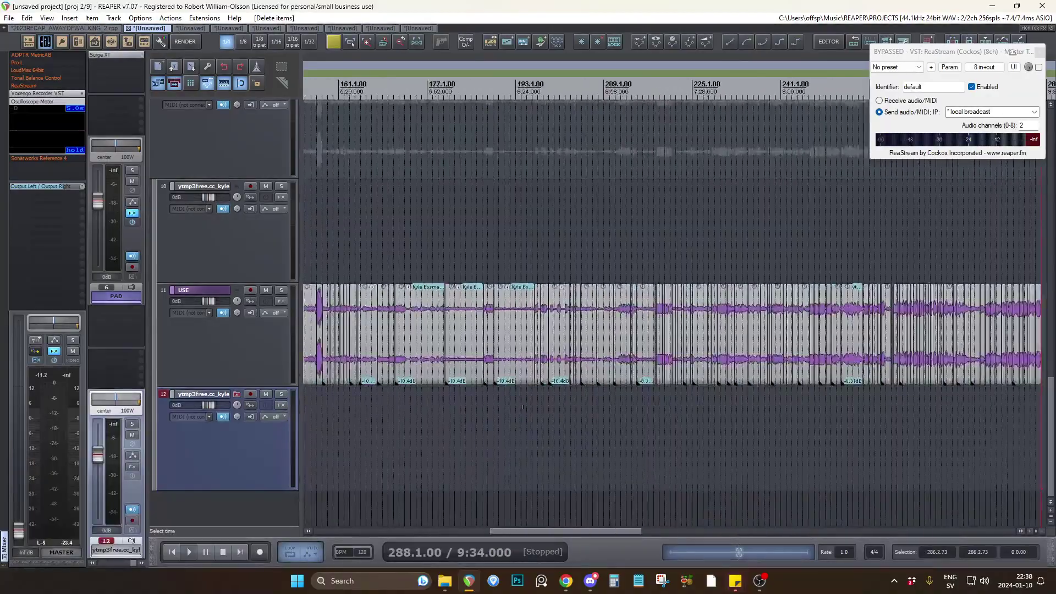
Audition a short stretch of the collected clips near 0:50 on the USE track.
scroll(592, 405, down, 2)
scroll(379, 399, up, 3)
click(389, 401)
key(space)
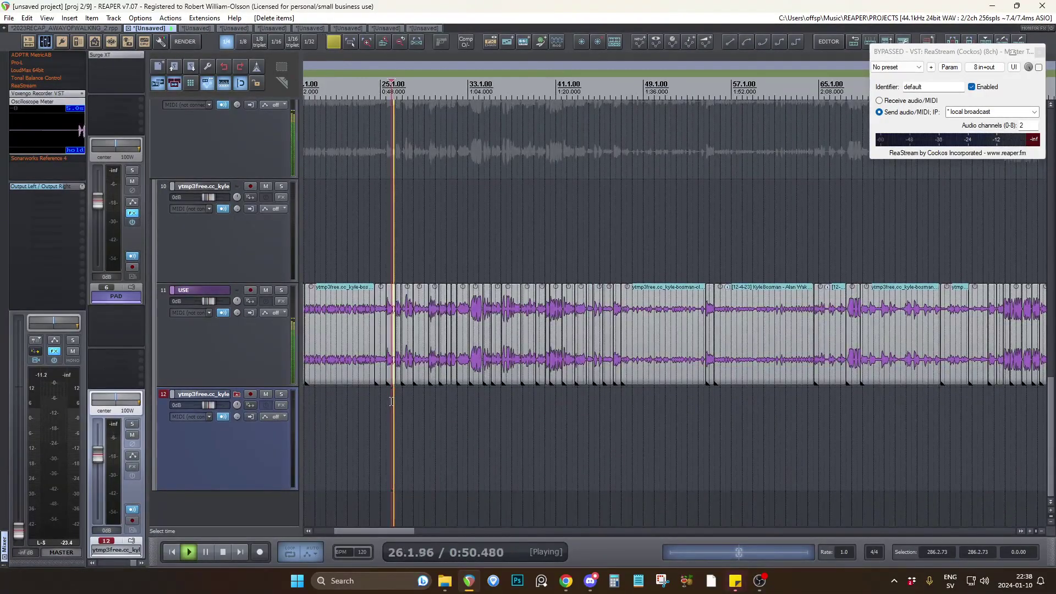
key(space)
Inspect the individual phrase cuts on the USE track around 0:57 and 1:00.
scroll(405, 403, up, 5)
click(449, 405)
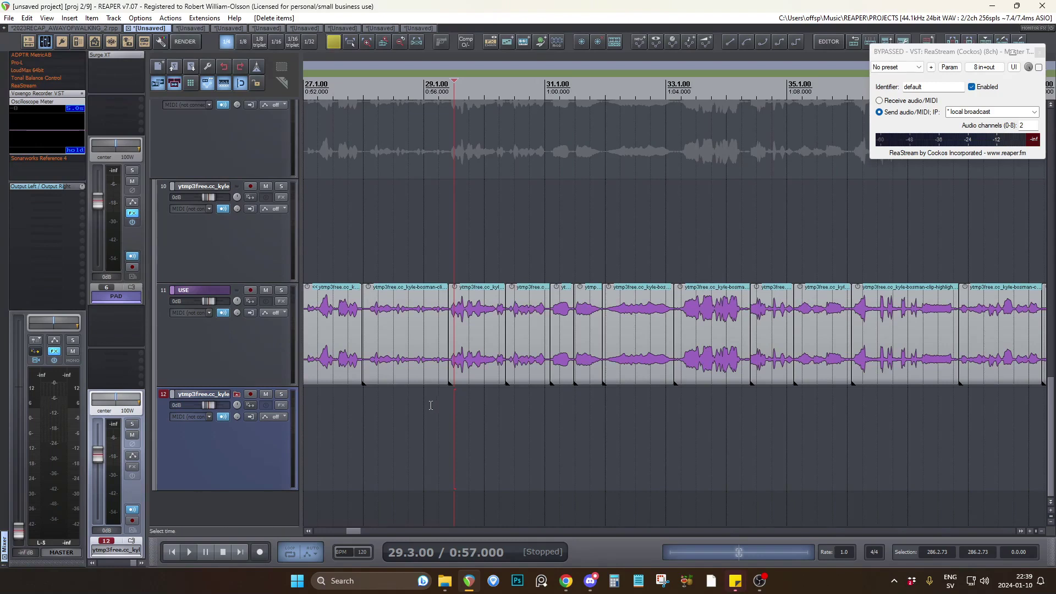
scroll(430, 405, down, 2)
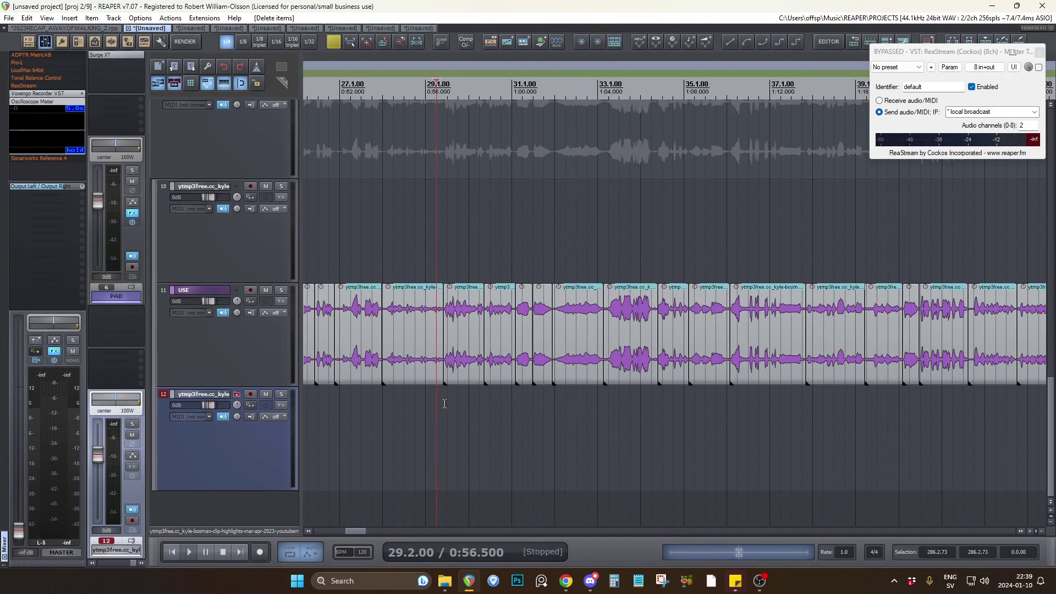
click(510, 413)
scroll(524, 418, up, 2)
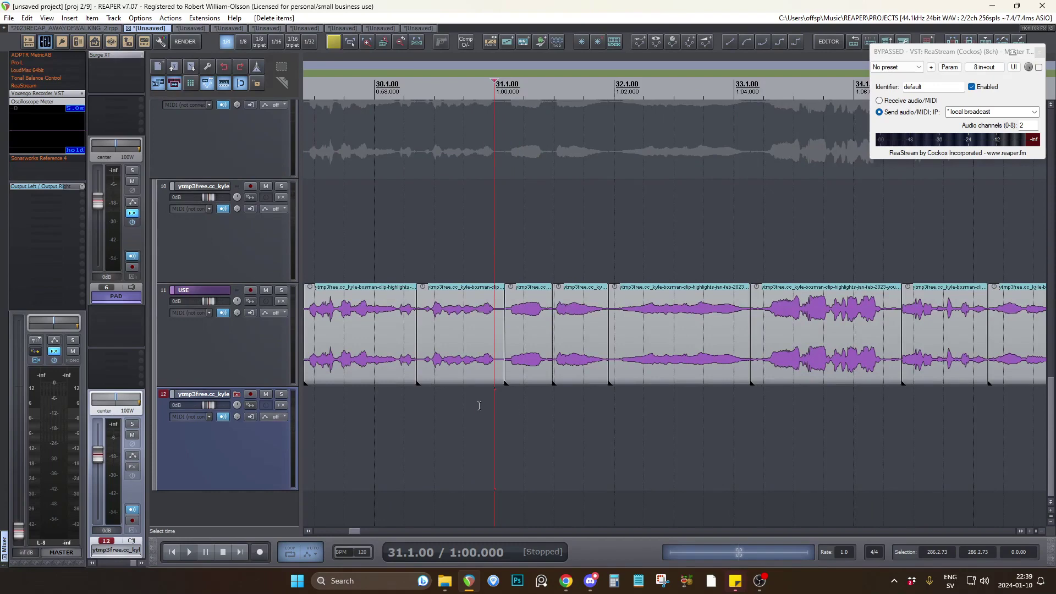
scroll(466, 407, down, 2)
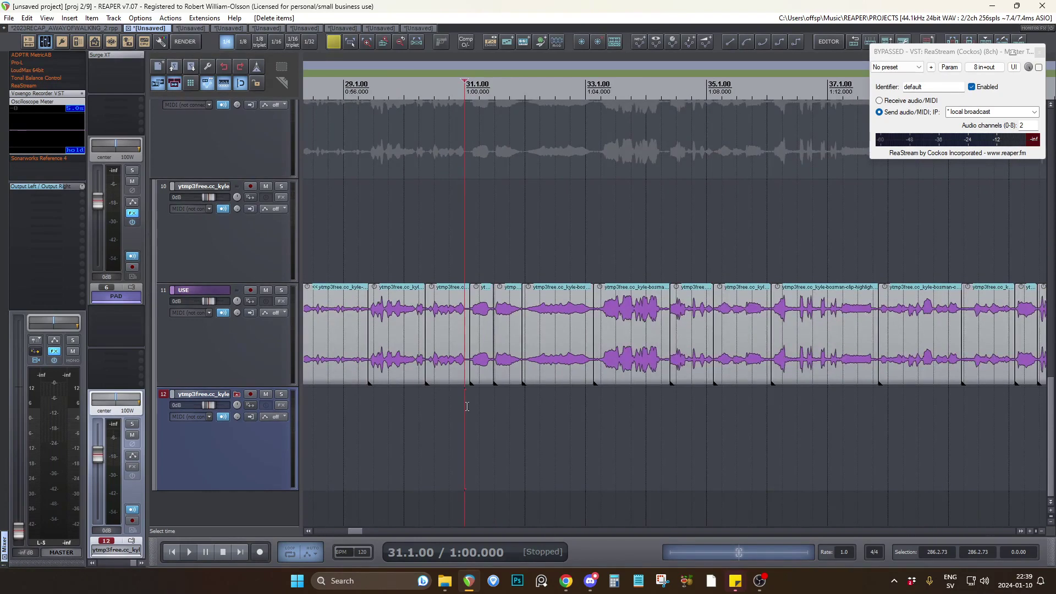
scroll(467, 407, right, 3)
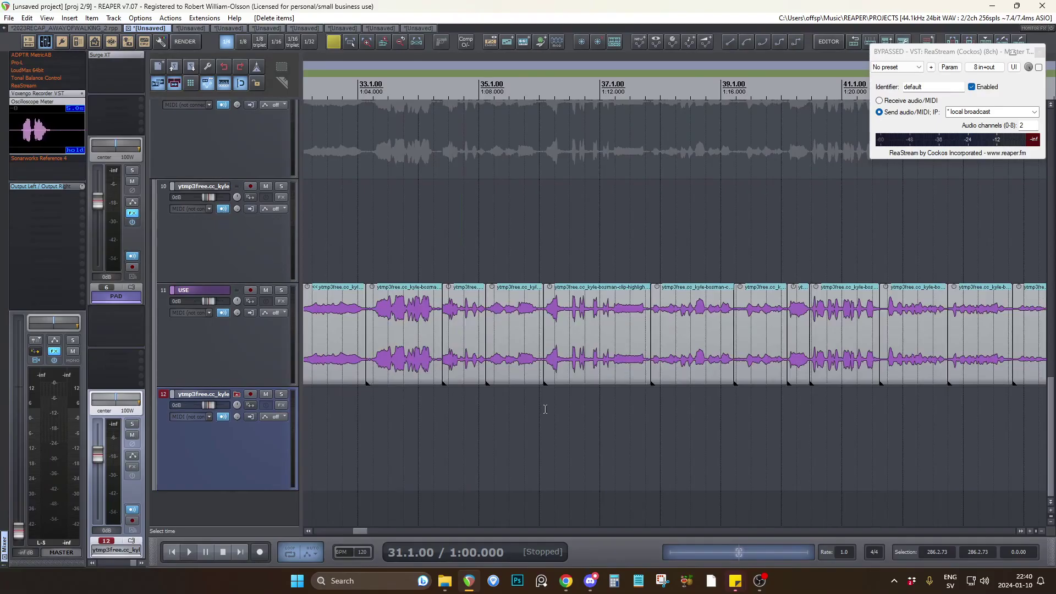
Locate the phrase clip near 1:11 on the USE track and audition it from 36.3.00.
click(544, 409)
scroll(429, 401, down, 1)
scroll(512, 411, up, 3)
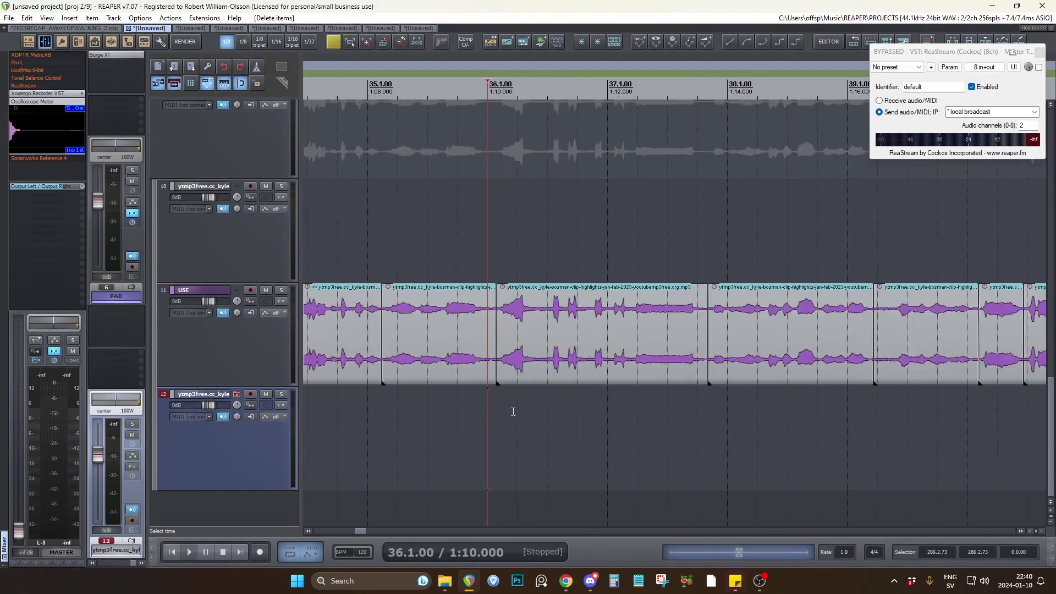
click(551, 404)
scroll(583, 405, up, 2)
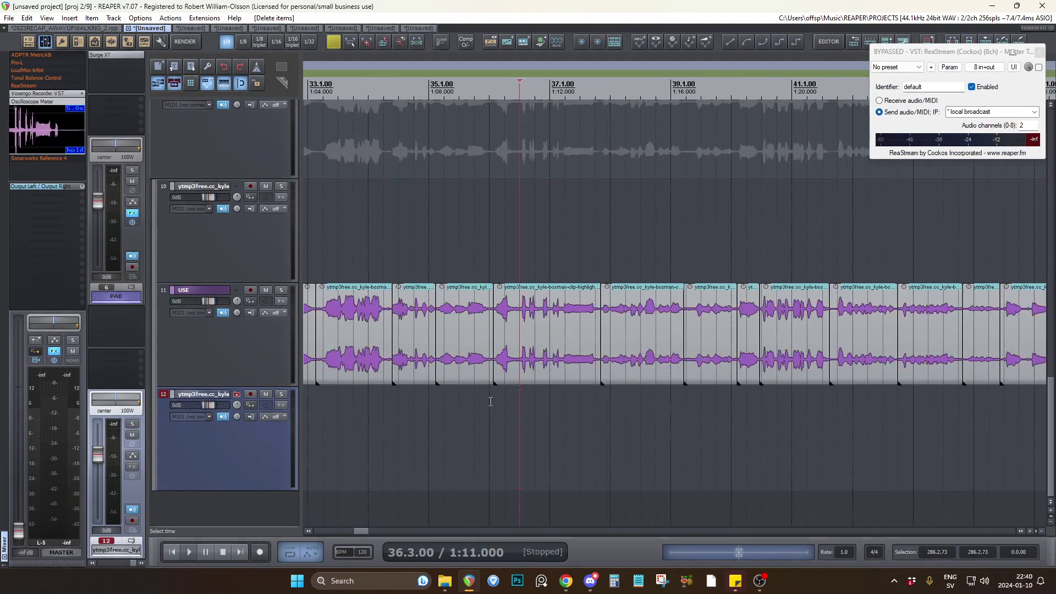
scroll(620, 405, down, 2)
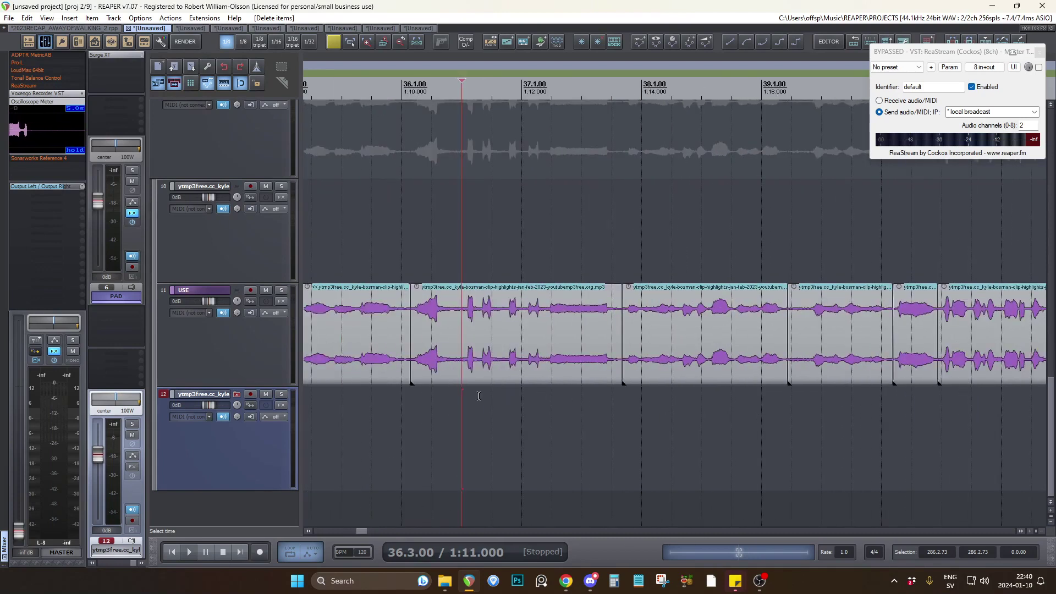
key(space)
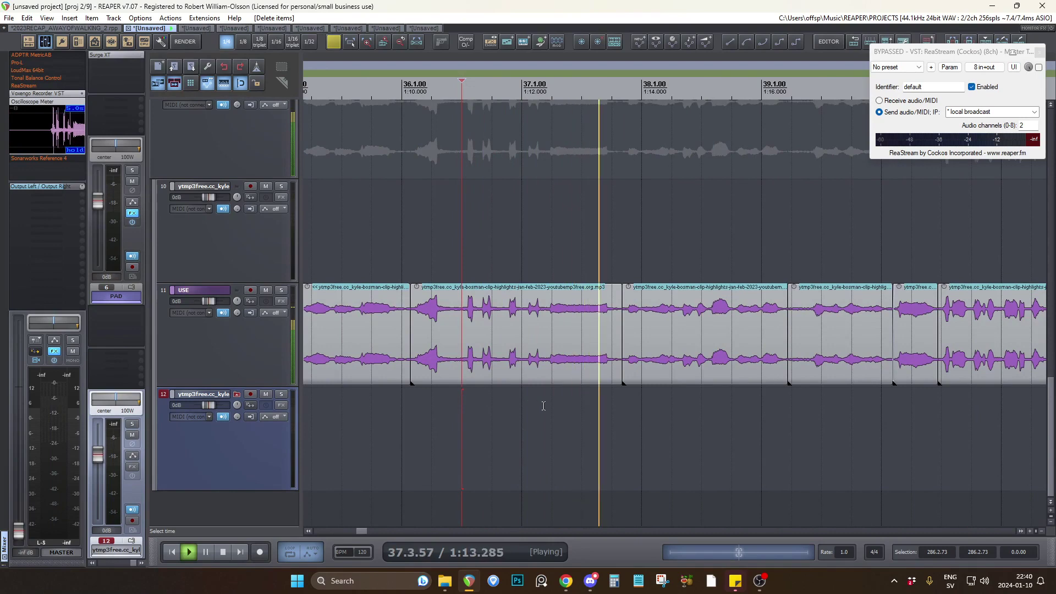
key(space)
scroll(605, 407, down, 3)
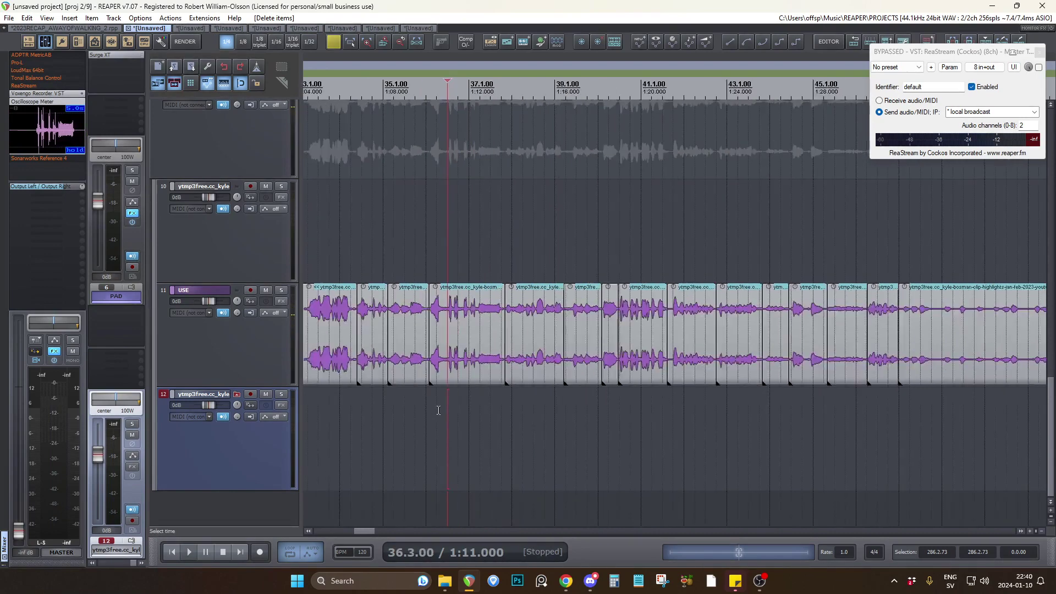
Sample further phrase clips along the USE track and inspect the ones around 2:01 and 2:13.
click(623, 408)
scroll(696, 432, up, 5)
key(space)
scroll(459, 385, down, 2)
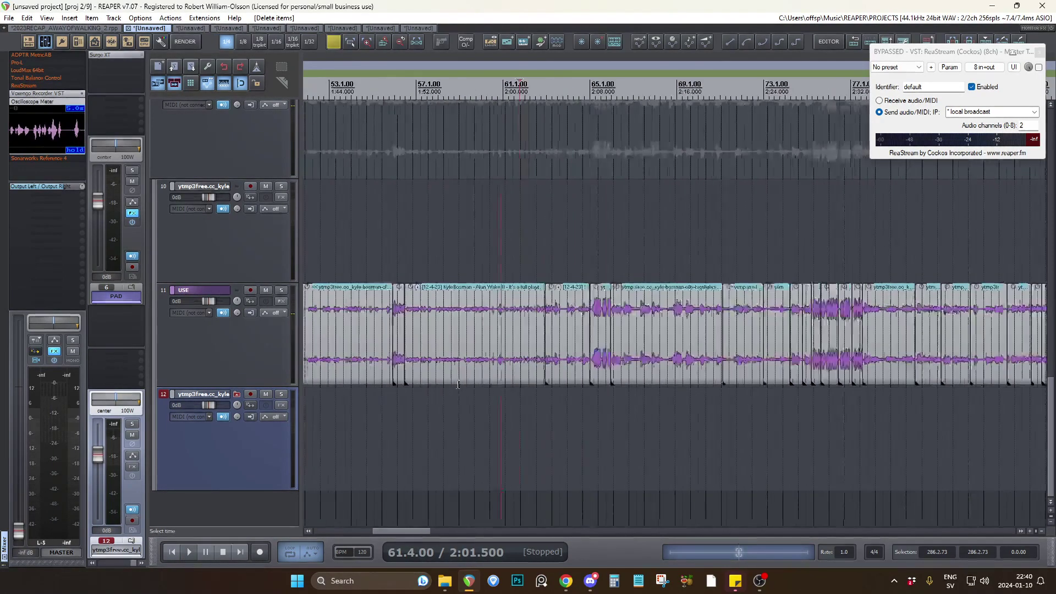
scroll(582, 410, up, 3)
click(581, 419)
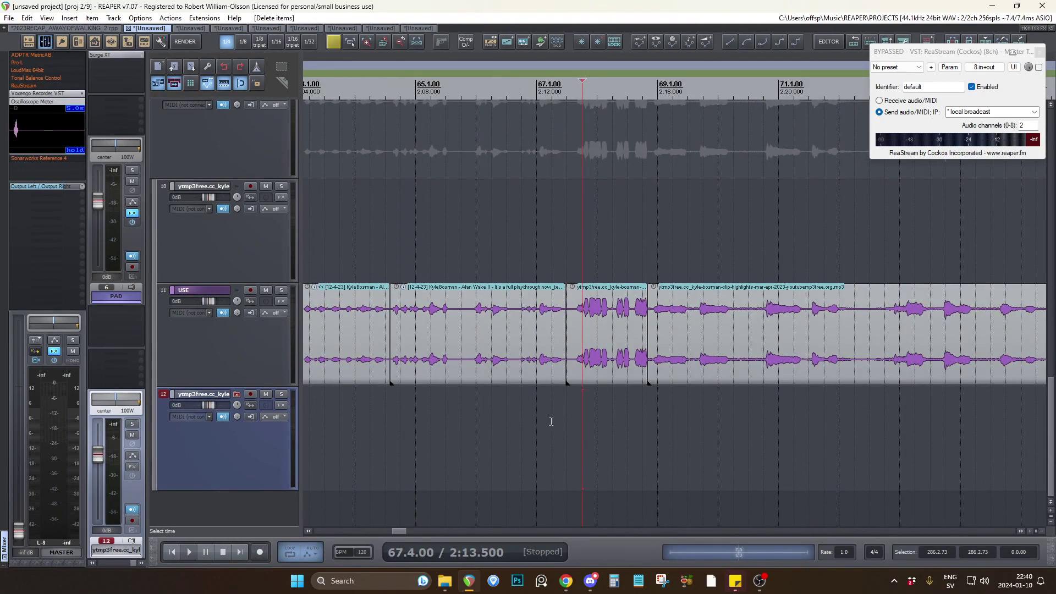
scroll(555, 401, down, 2)
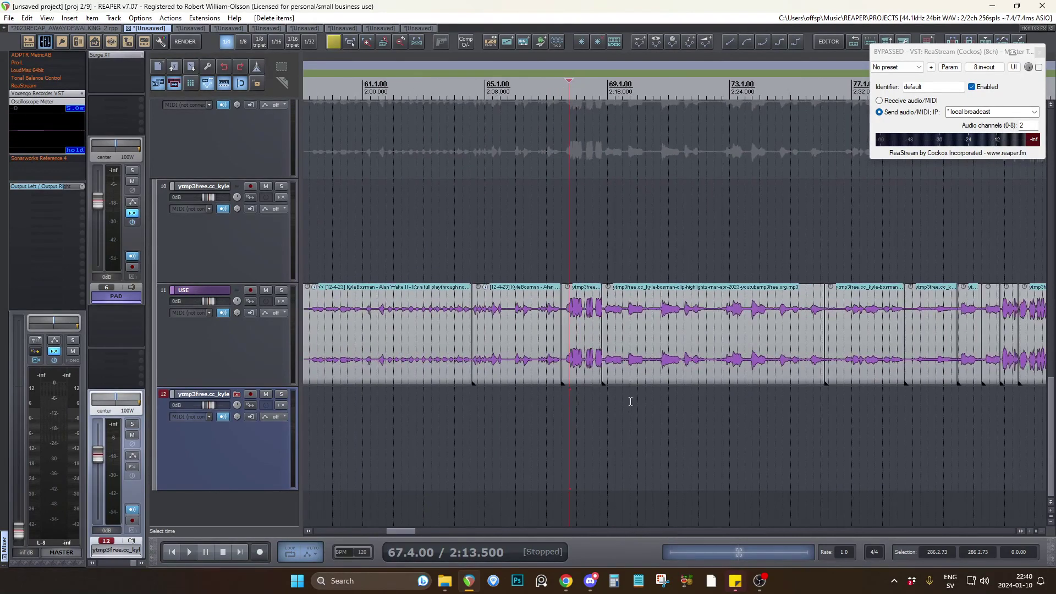
Inspect the dense clips around 4:30 and 4:42 on the USE track, and review the full collection.
scroll(427, 404, down, 5)
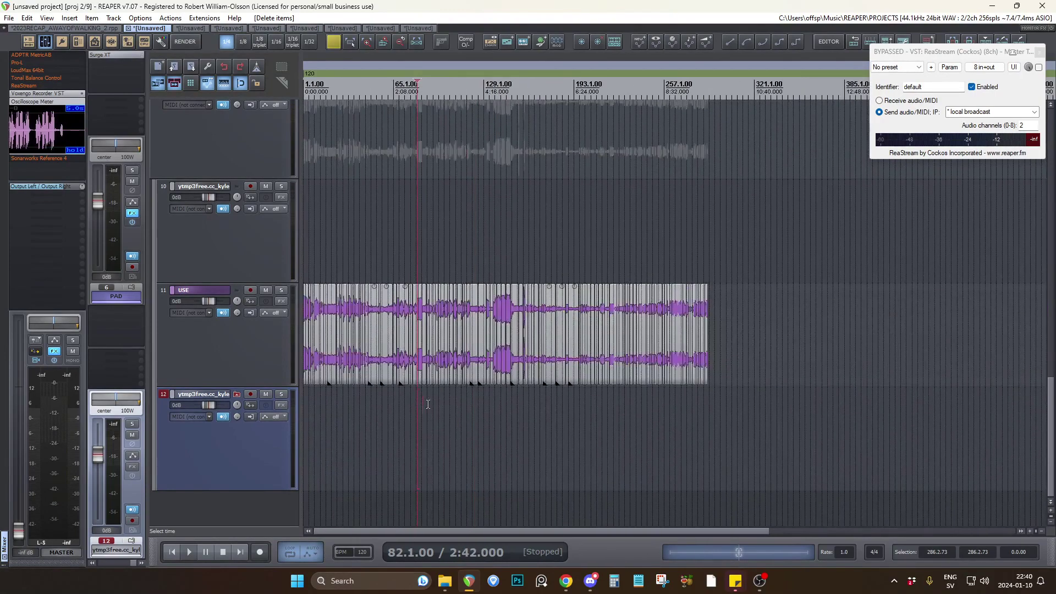
scroll(469, 406, up, 3)
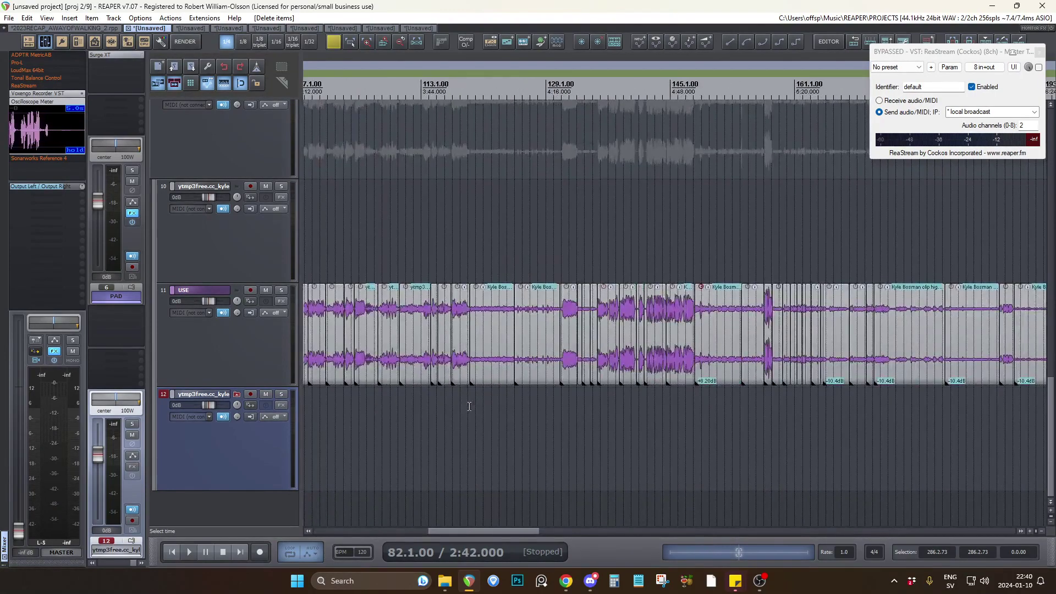
click(598, 398)
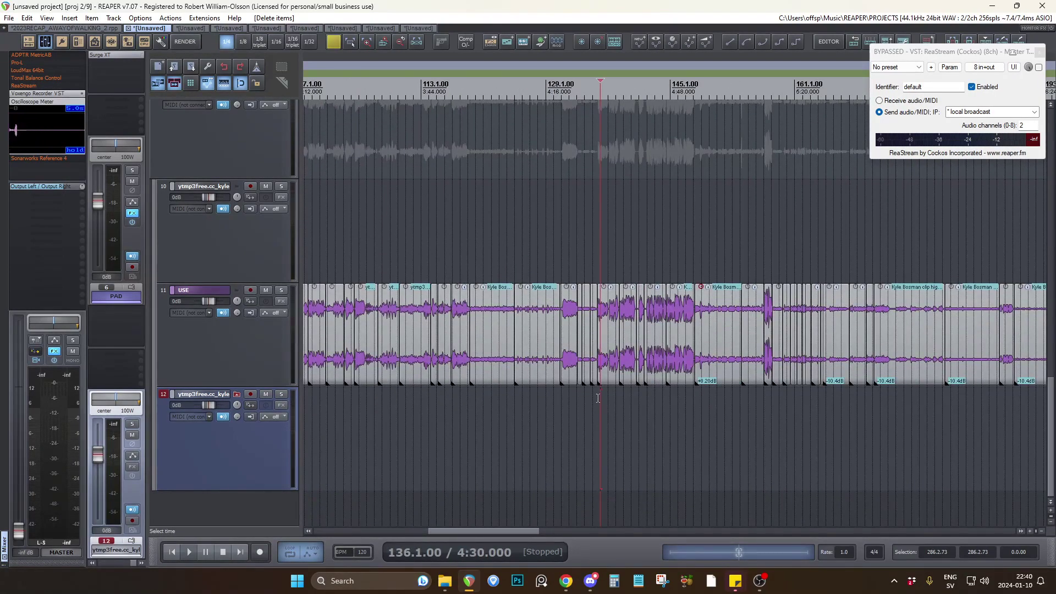
scroll(489, 393, down, 2)
scroll(555, 391, up, 3)
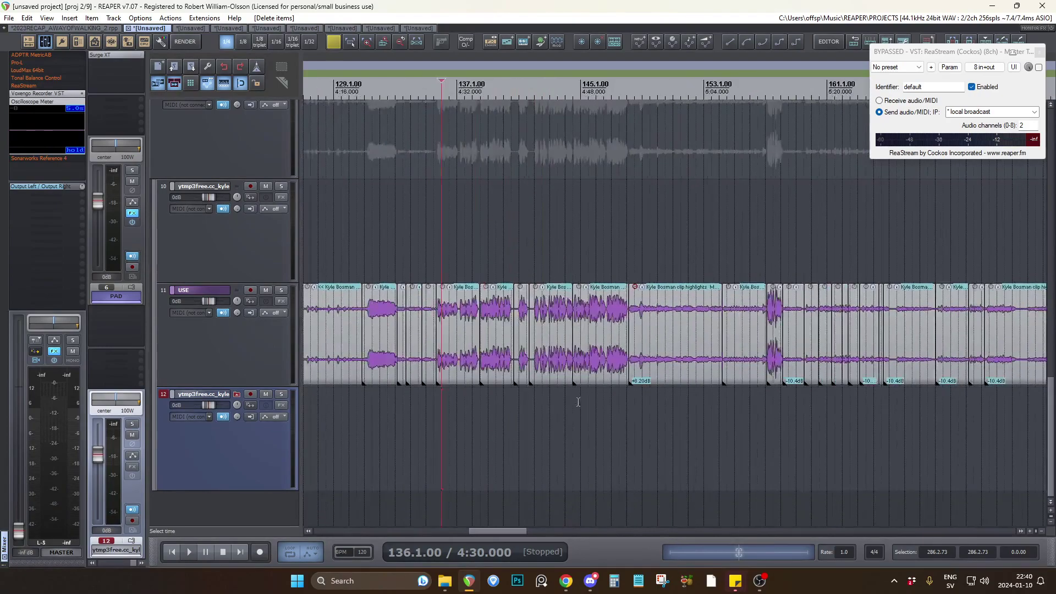
click(532, 391)
scroll(428, 516, down, 8)
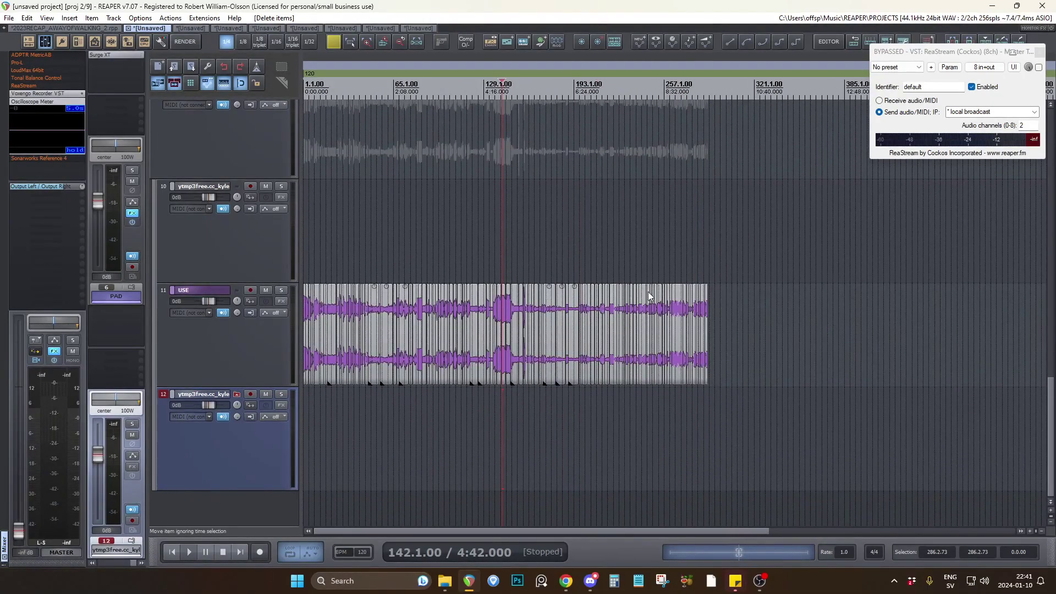
Switch to the third open project and bypass ReaStream on its master track.
click(189, 27)
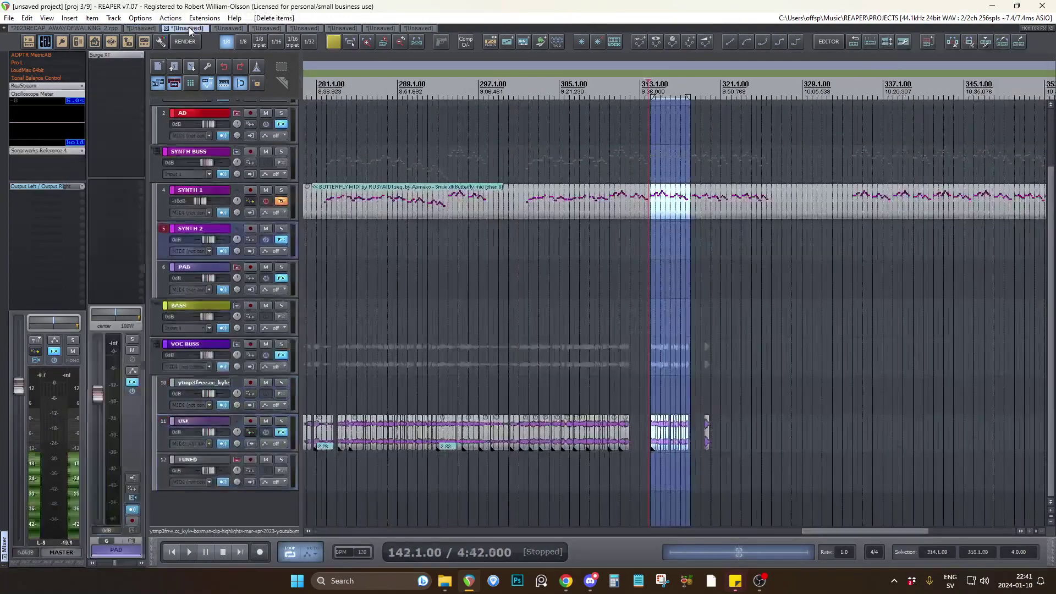
click(54, 351)
click(304, 290)
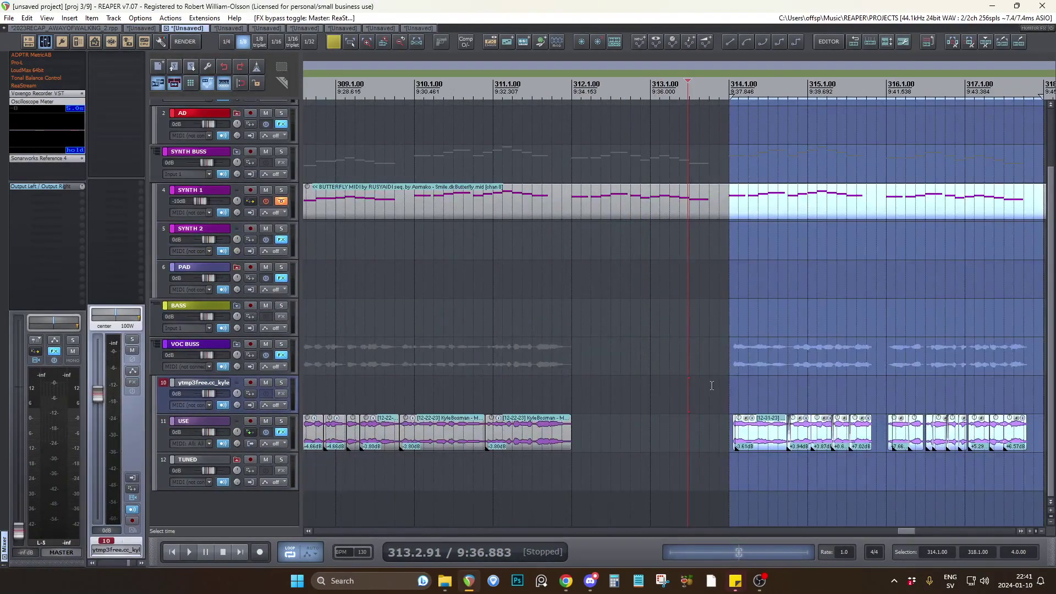
Play back the arranged vocal clips in the time selection from 314.1.00 to 318.1.00.
scroll(571, 383, down, 3)
scroll(572, 383, up, 4)
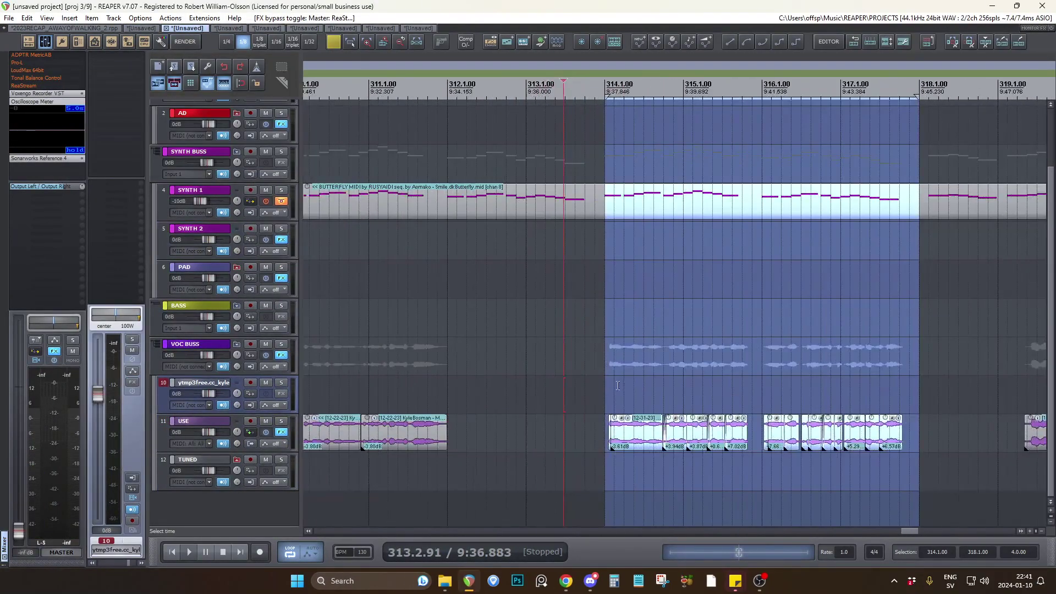
key(space)
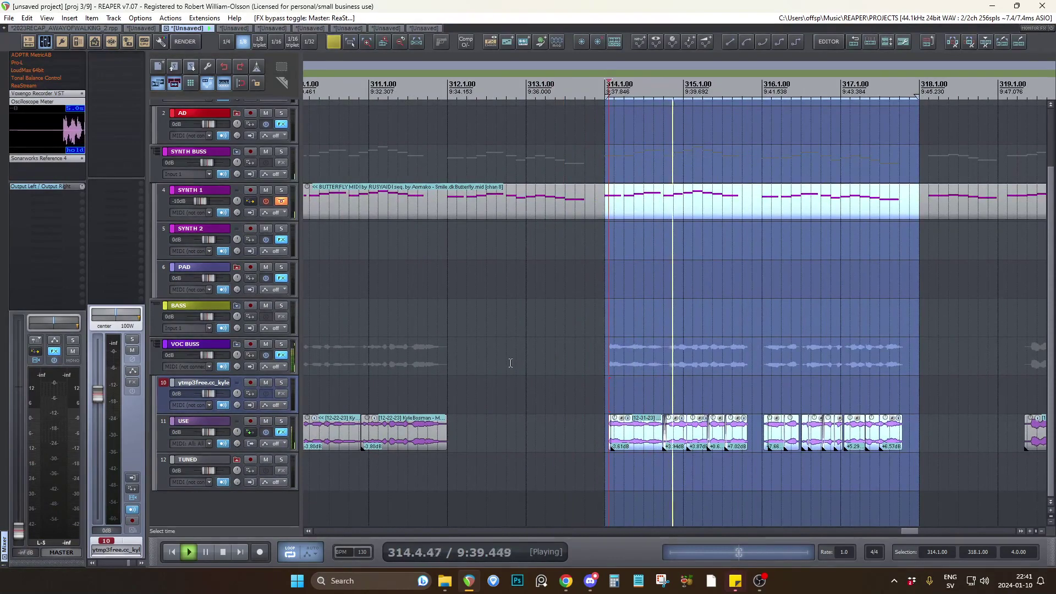
scroll(550, 358, down, 3)
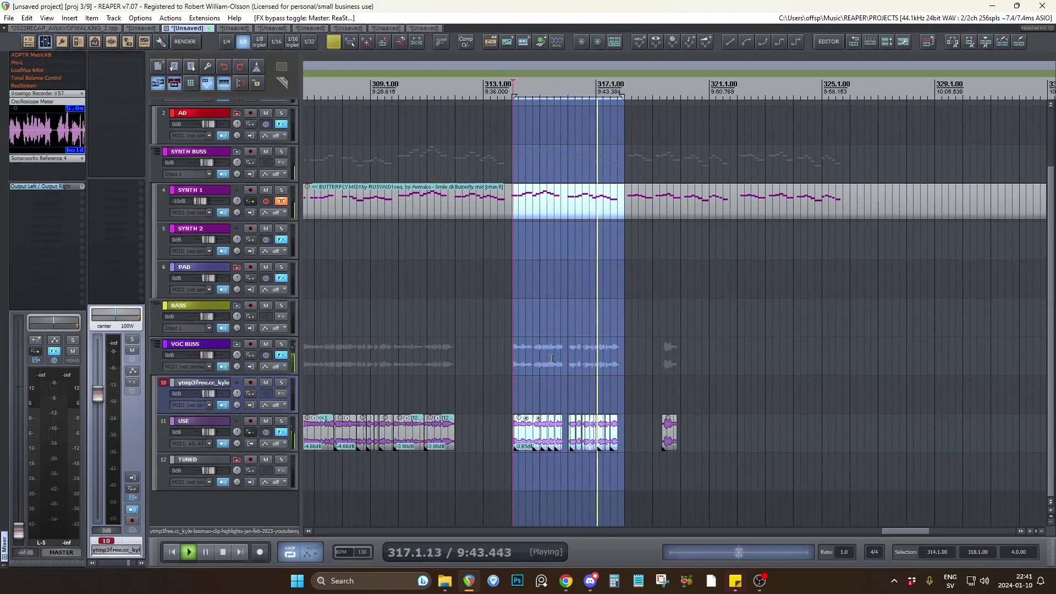
key(space)
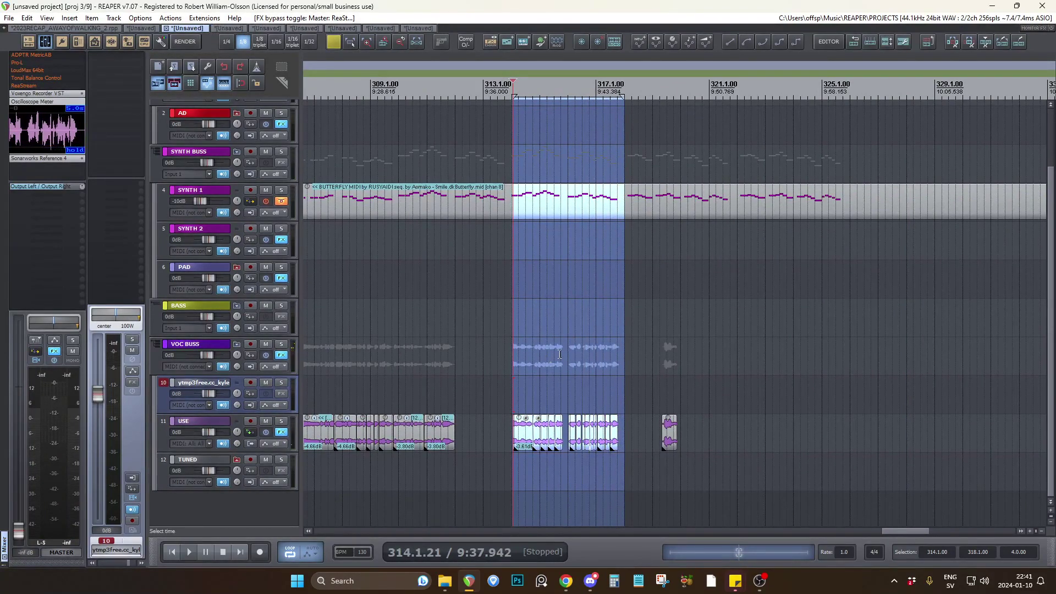
Check how the cut vocal clips on the USE track line up with the SYNTH 1 melody from 314.1.
scroll(652, 369, up, 1)
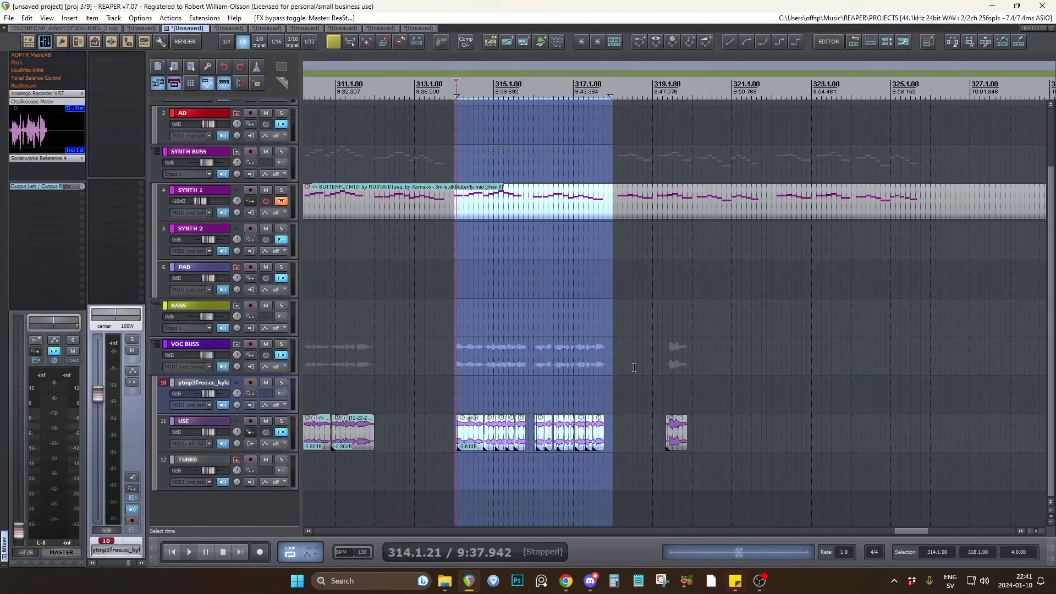
scroll(652, 369, up, 1)
scroll(634, 367, up, 2)
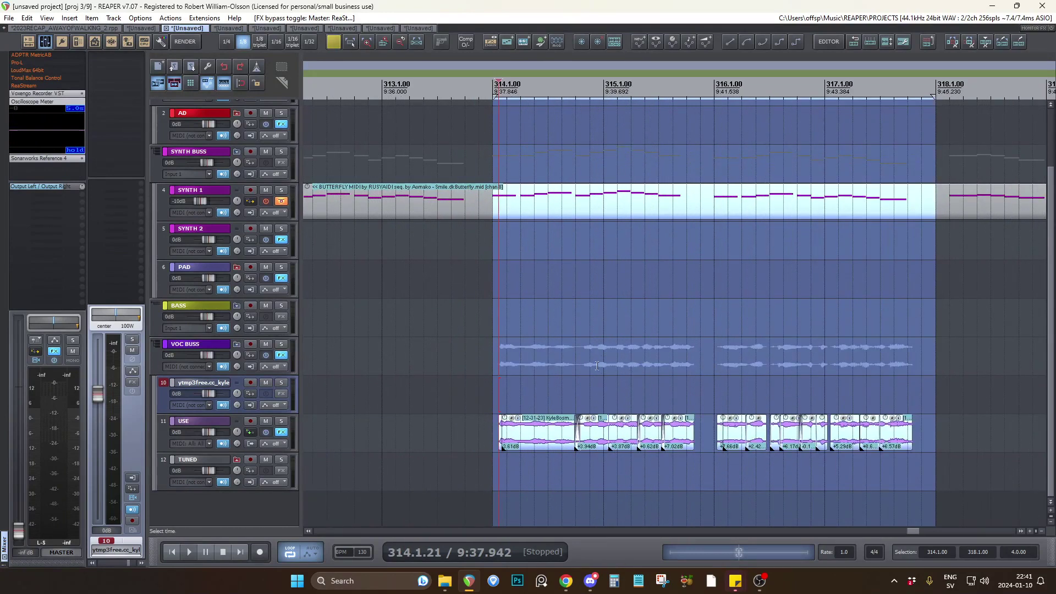
scroll(456, 343, down, 1)
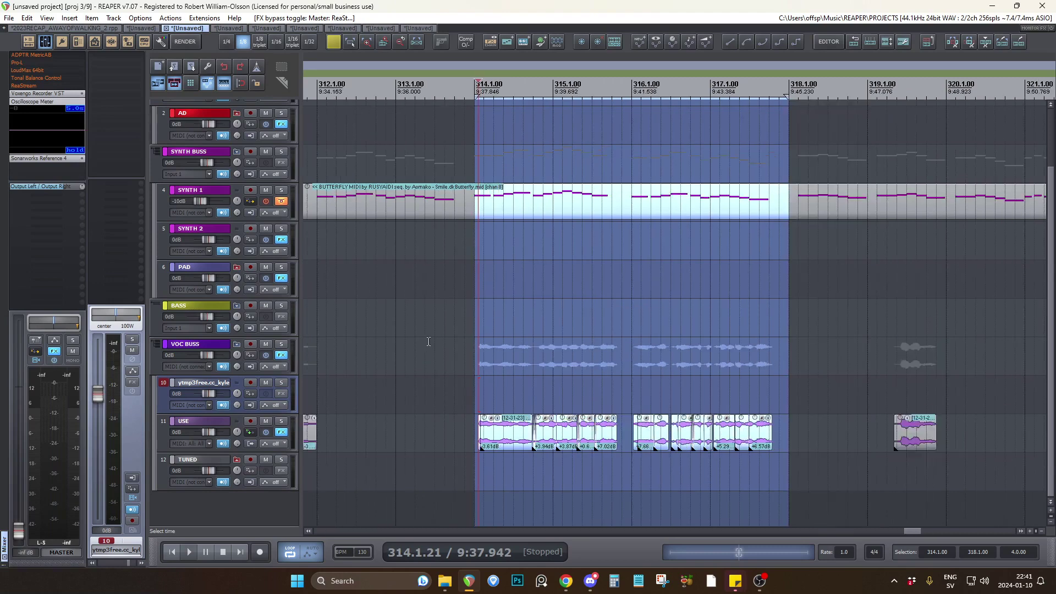
click(475, 337)
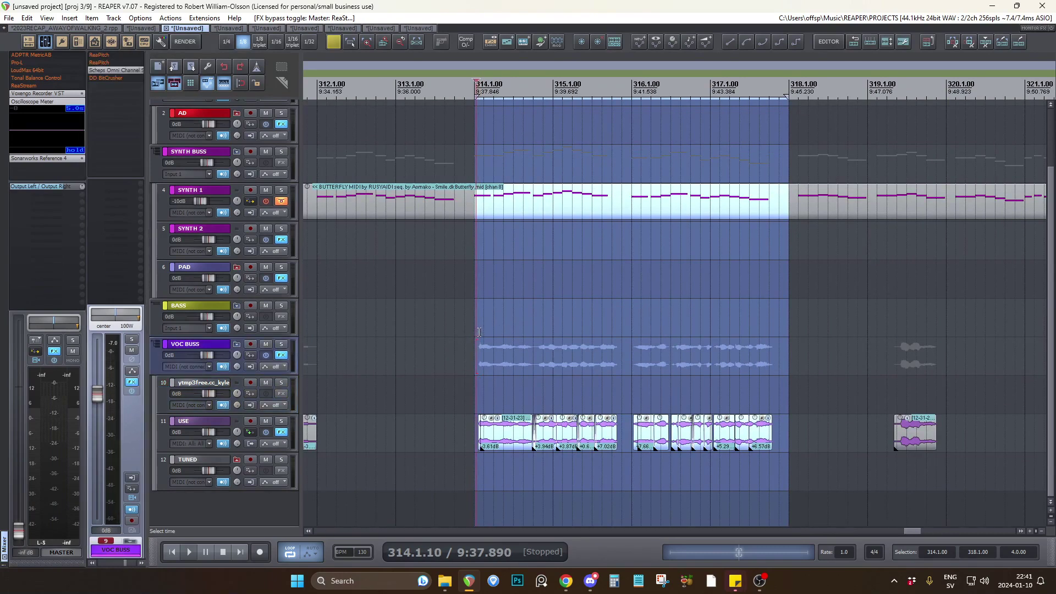
click(477, 332)
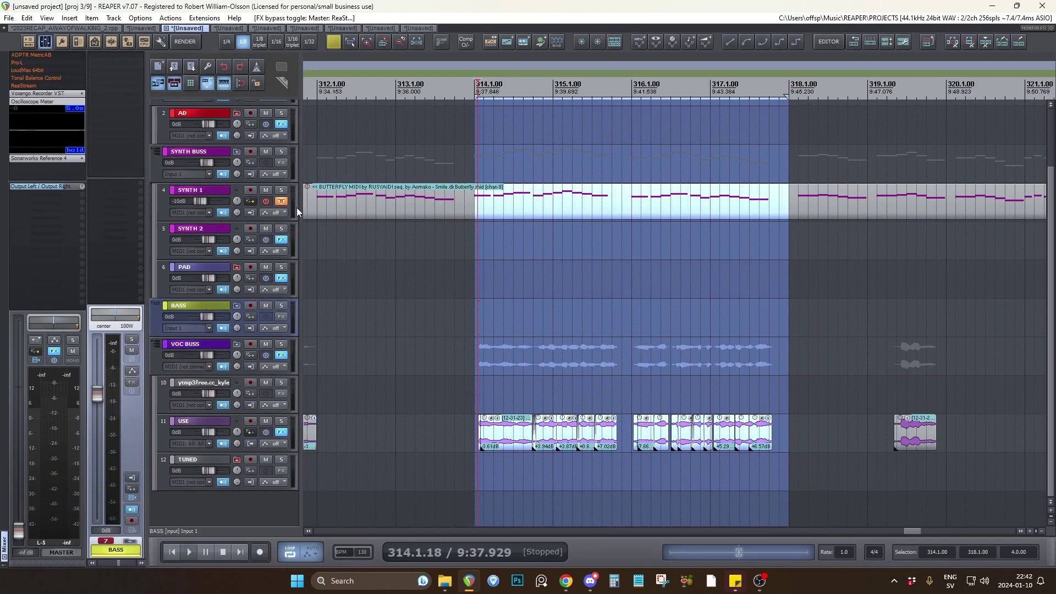
Select the Butterfly MIDI item on SYNTH 1 and enable that track's effects.
click(384, 204)
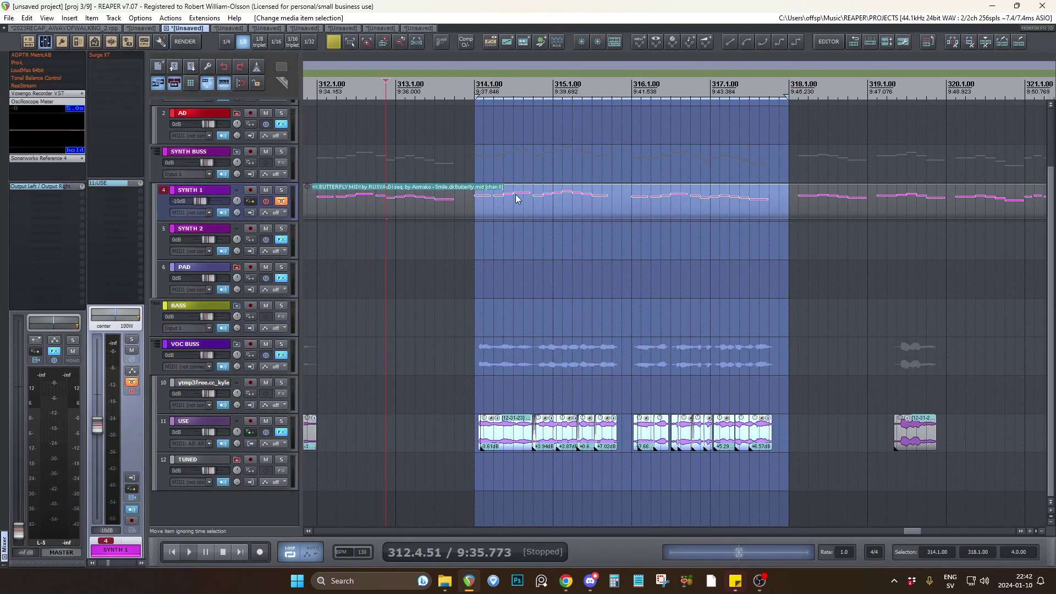
click(268, 202)
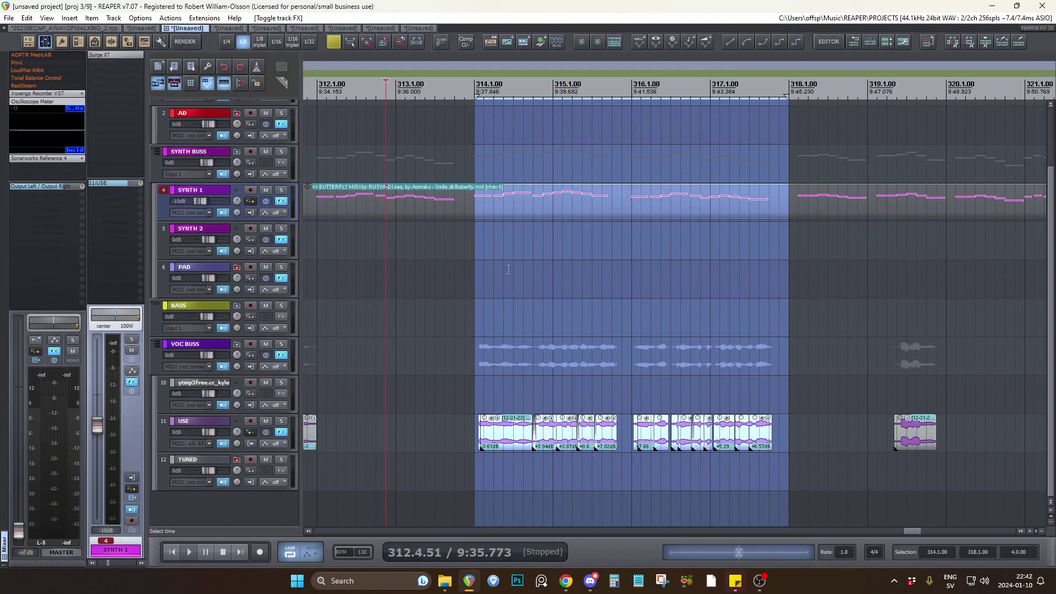
Open the Butterfly MIDI item on SYNTH 1 in the MIDI editor, view its notes and close the editor.
click(284, 190)
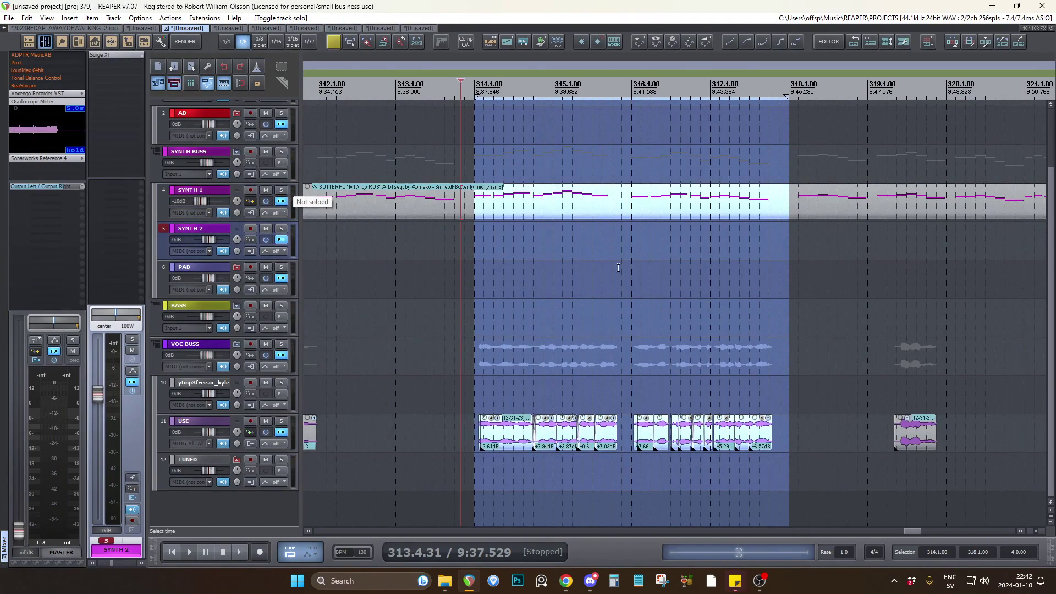
scroll(617, 268, up, 3)
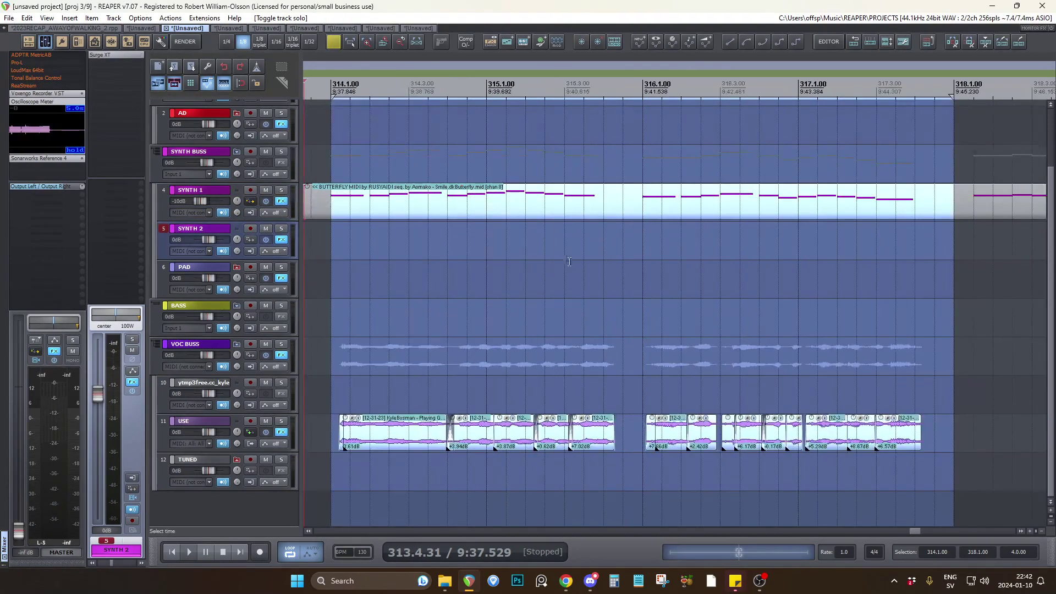
double_click(343, 214)
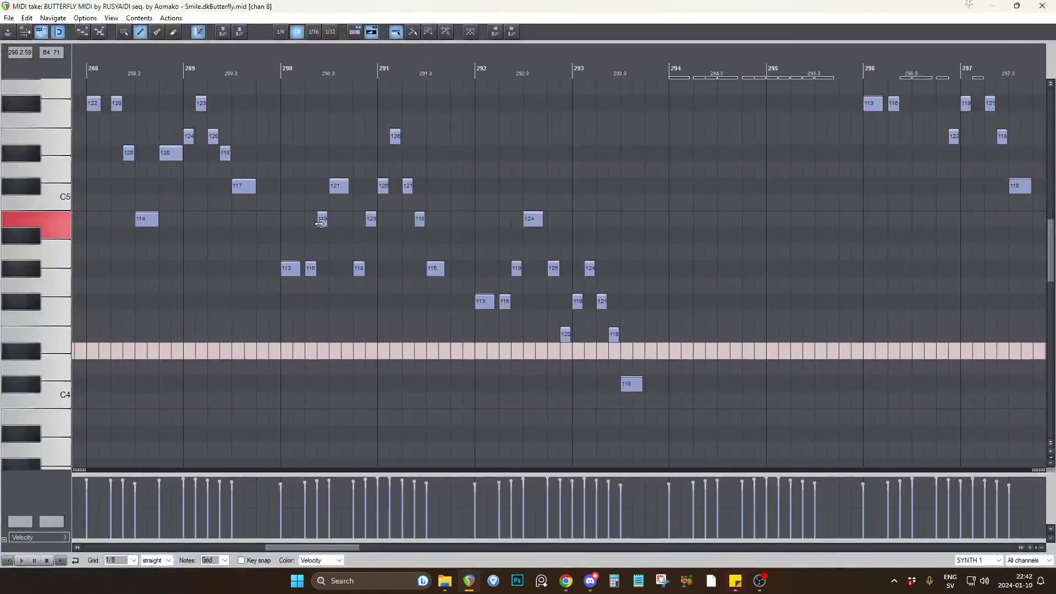
click(1042, 6)
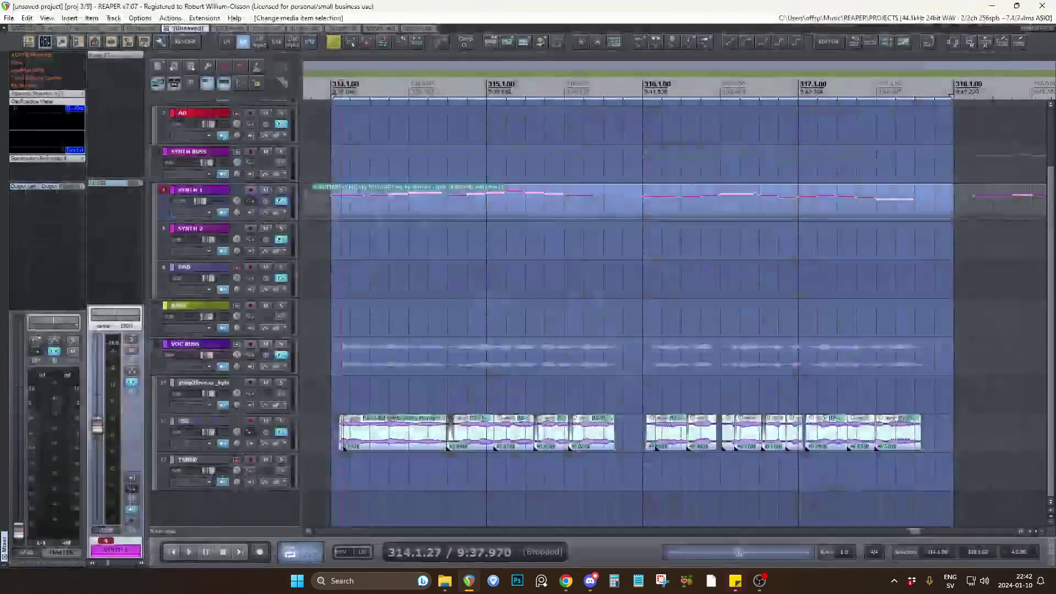
Open the Waves Tune Mono plugin on the USE track, look over its pitch grid and enable the effect.
click(332, 401)
click(282, 433)
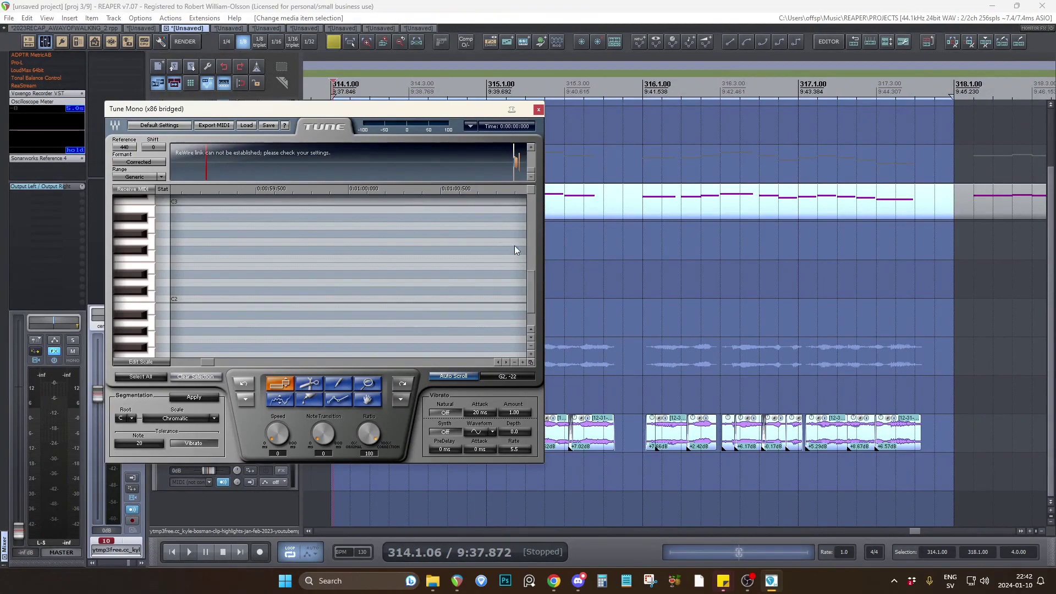
mouse_move(533, 290)
mouse_down()
mouse_move(530, 262)
mouse_move(531, 275)
mouse_up()
scroll(642, 336, down, 3)
scroll(532, 386, up, 2)
click(535, 383)
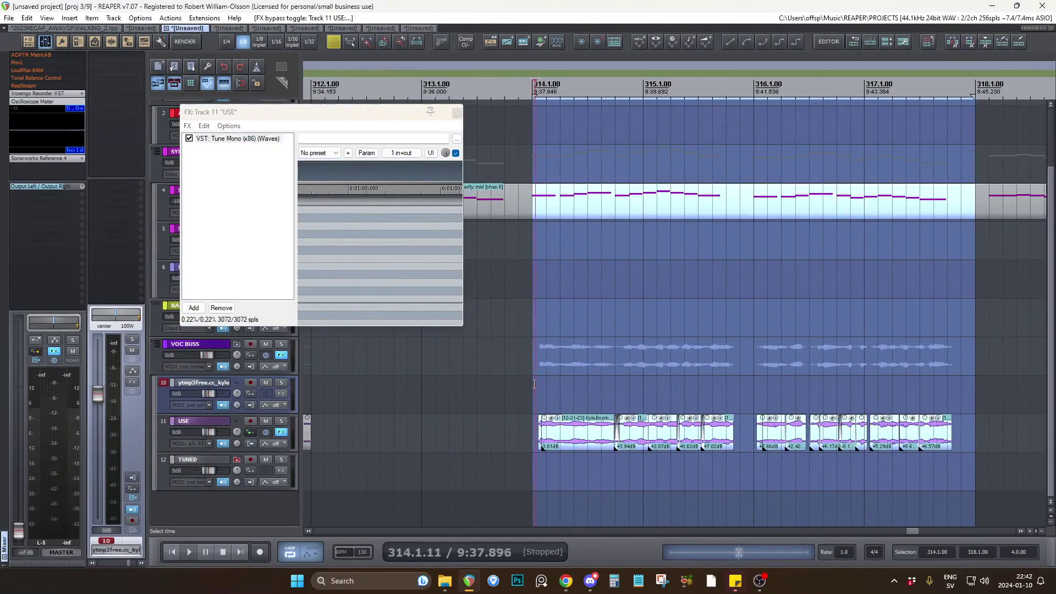
Play the USE clips from 314.1 with Tune Mono active, close its effects window and bypass the track's effects.
key(space)
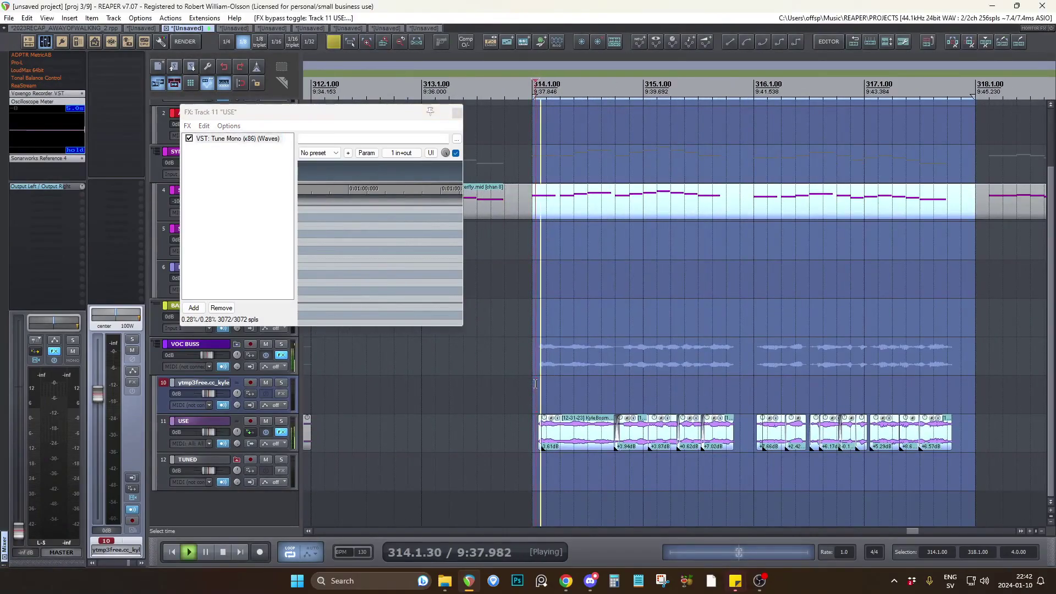
click(457, 112)
scroll(562, 314, down, 3)
scroll(562, 314, up, 2)
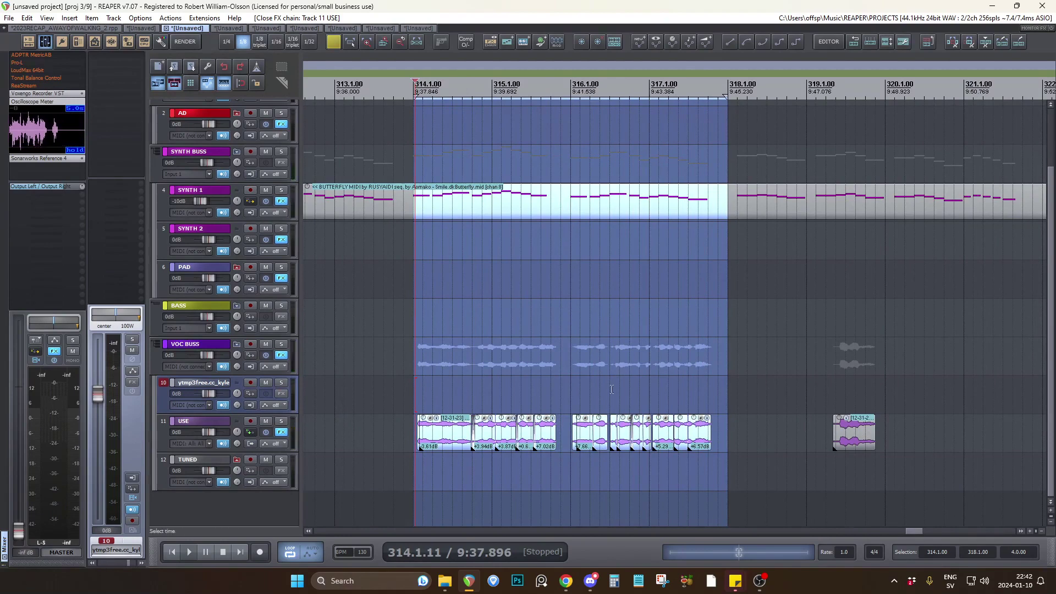
scroll(509, 410, up, 7)
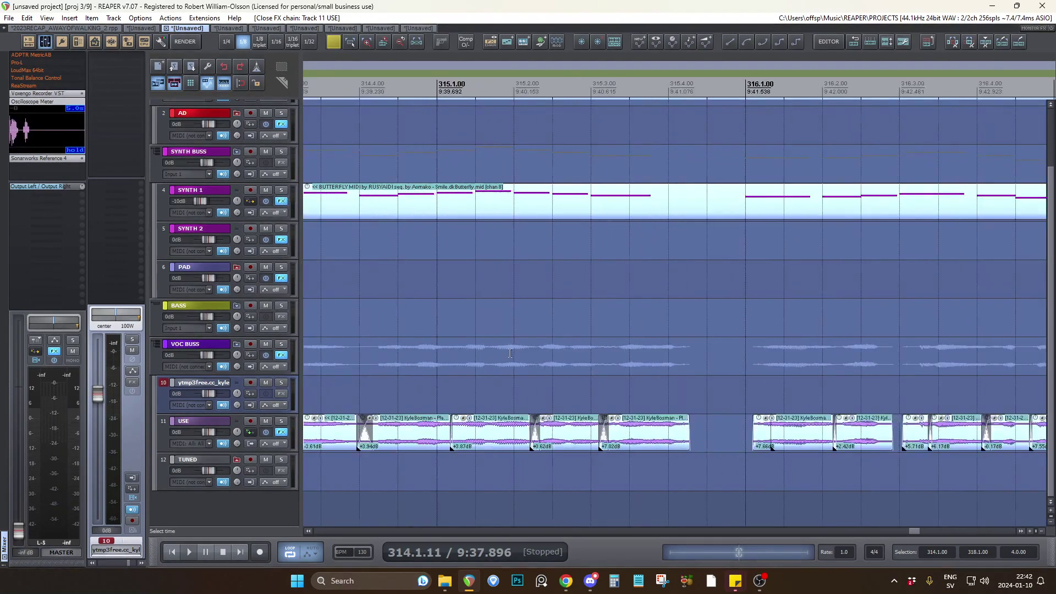
scroll(450, 411, down, 8)
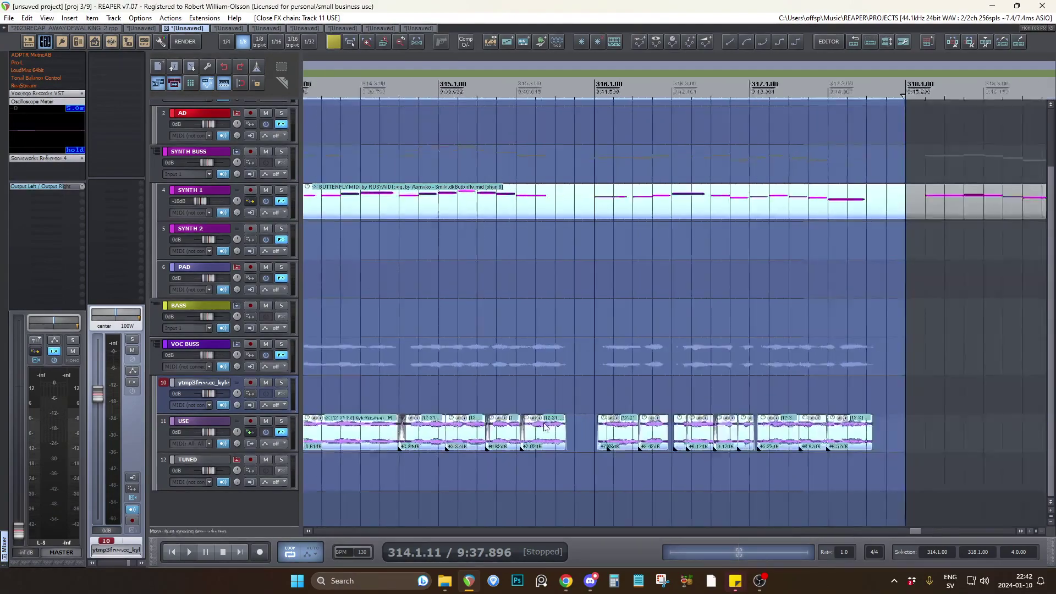
click(266, 432)
Solo the TUNED track and play the KBS_BUTTERFLY.wav clip near the project start.
scroll(822, 429, down, 10)
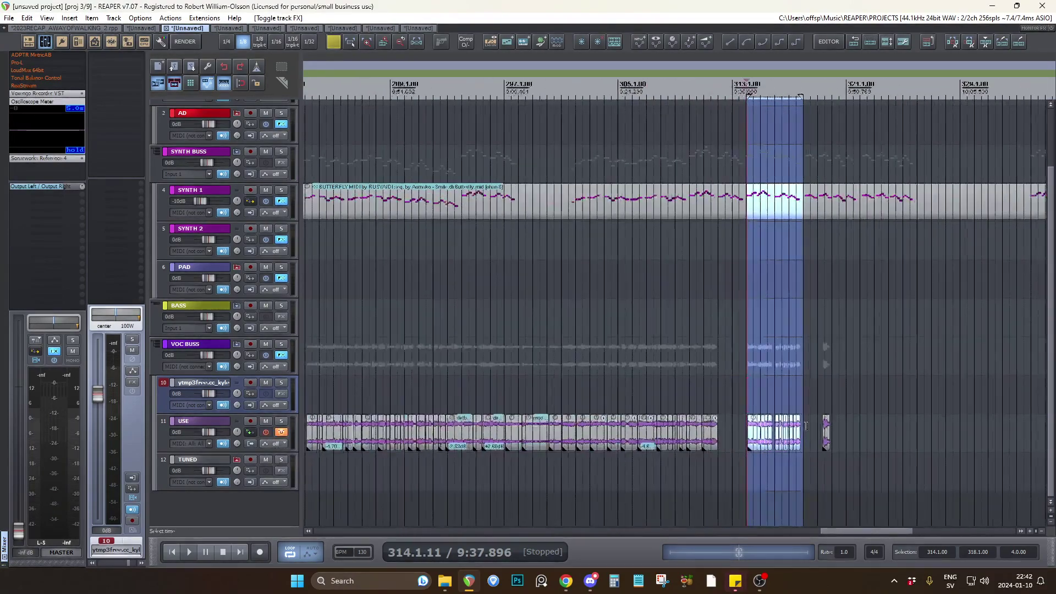
scroll(822, 429, down, 2)
drag(640, 531, 323, 529)
scroll(312, 481, up, 6)
scroll(313, 480, up, 5)
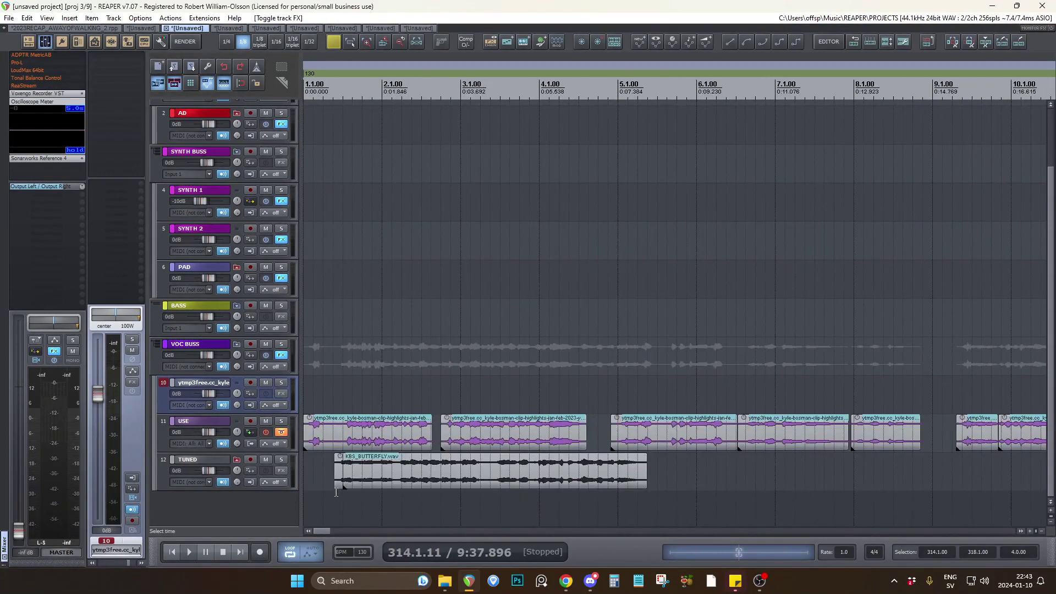
click(339, 474)
click(281, 459)
key(space)
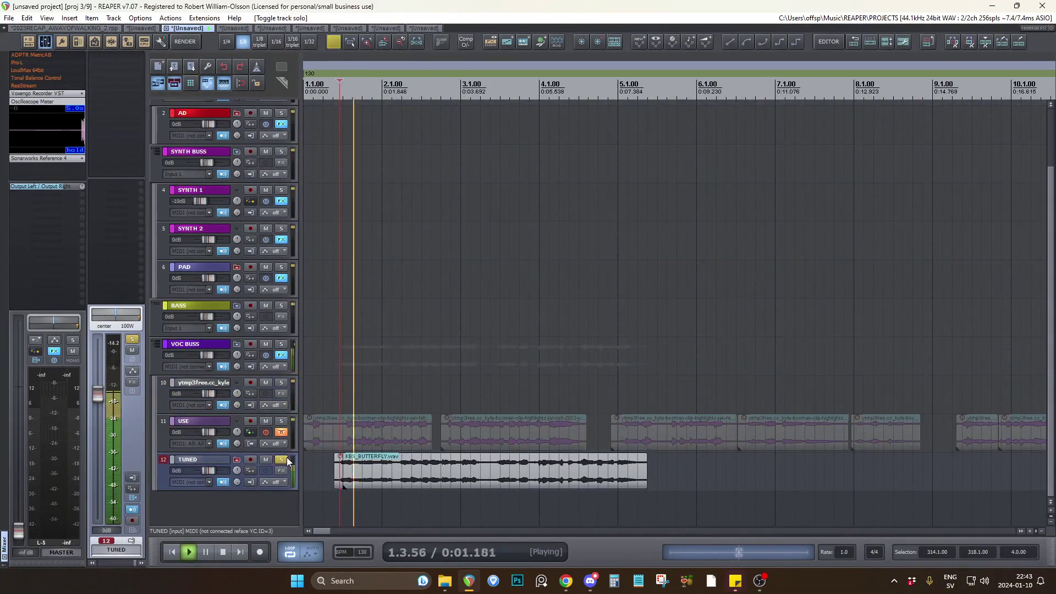
click(360, 472)
key(space)
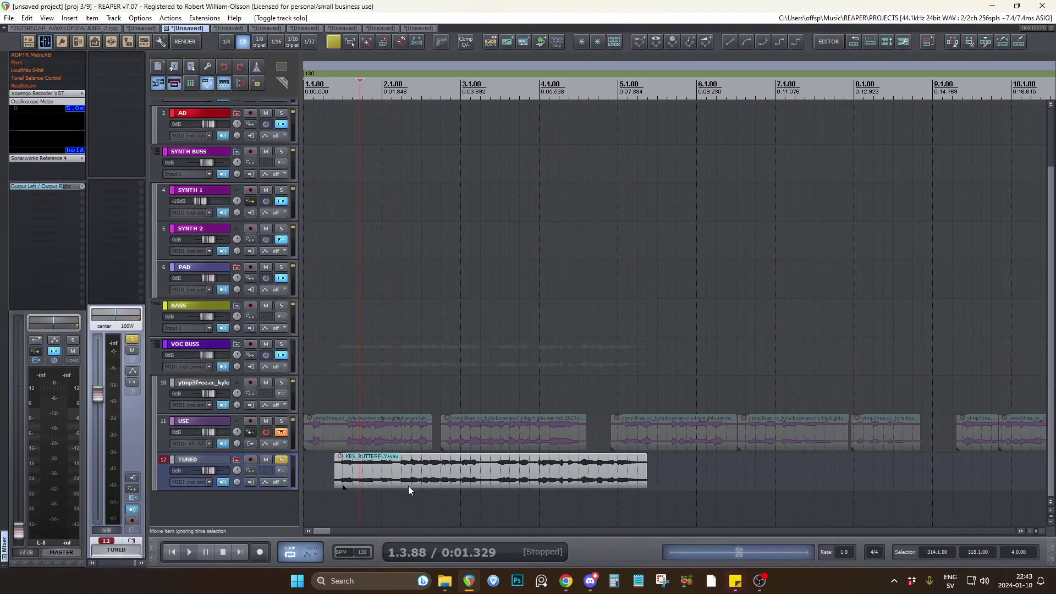
Examine how the start of KBS_BUTTERFLY.wav sits around 1.3.00 compared with the clips collected on USE.
click(483, 504)
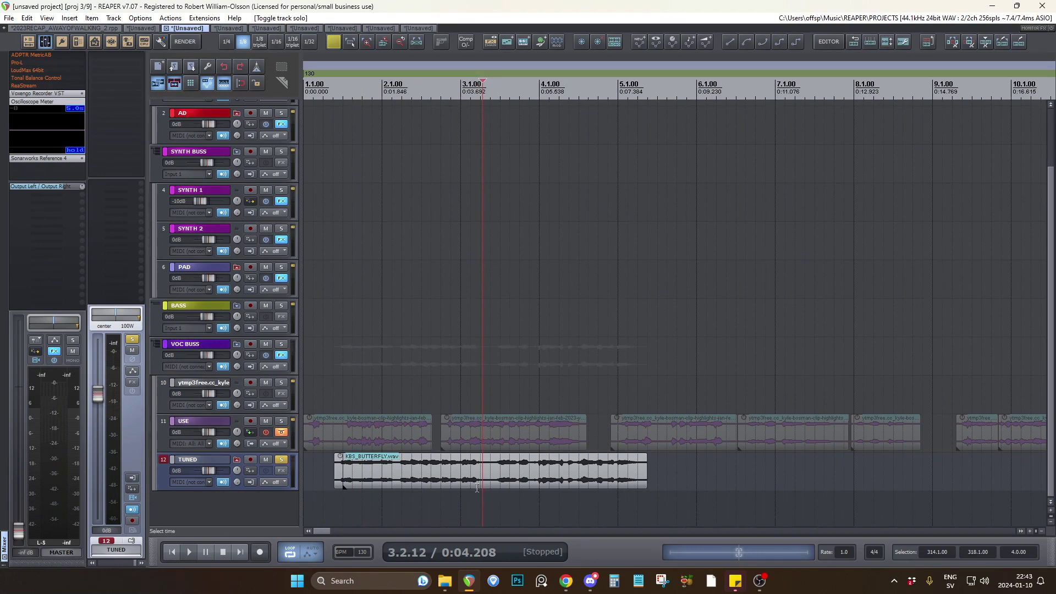
click(332, 497)
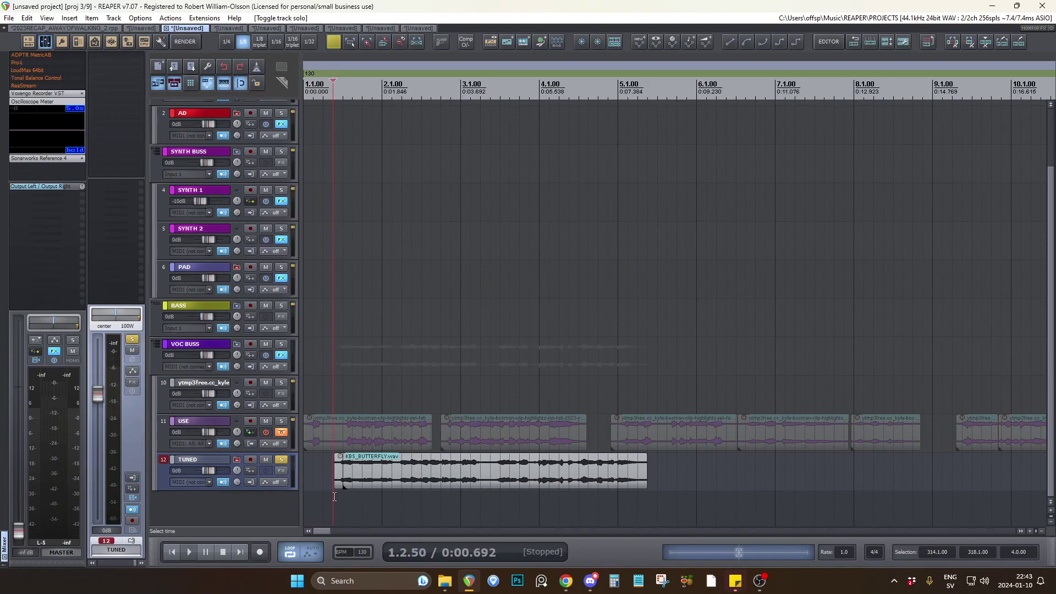
click(341, 499)
scroll(367, 422, down, 3)
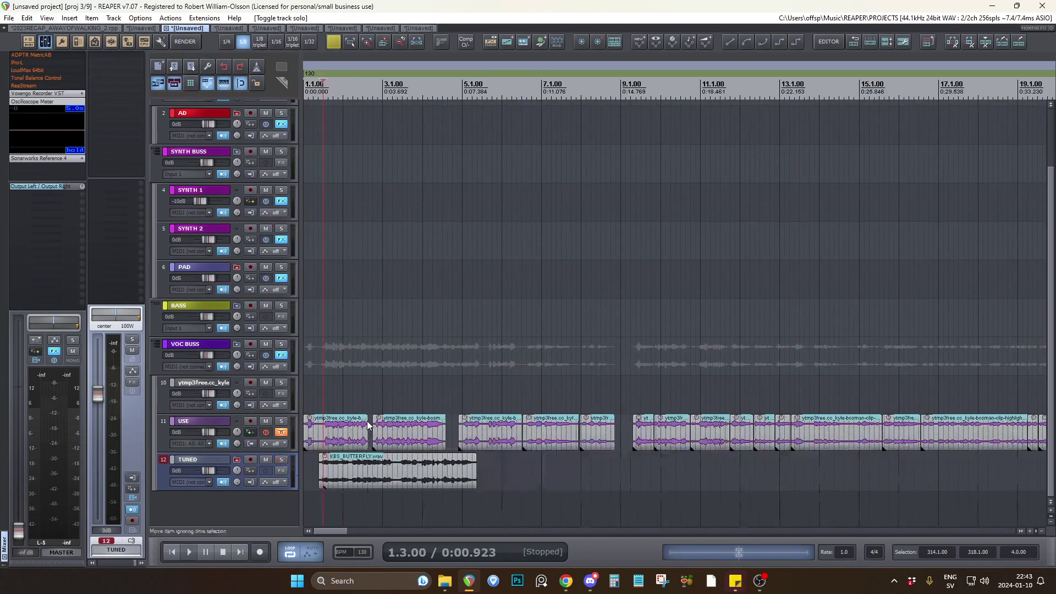
scroll(318, 408, down, 8)
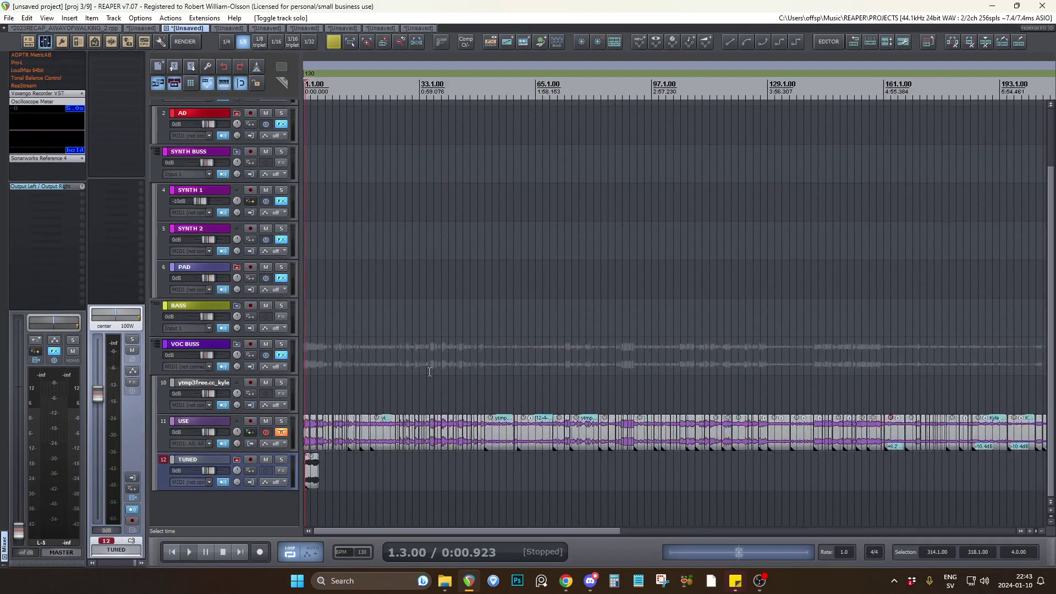
Switch to the fourth open project, bypass ReaStream on its master track and add Voxengo Recorder VST there.
click(222, 27)
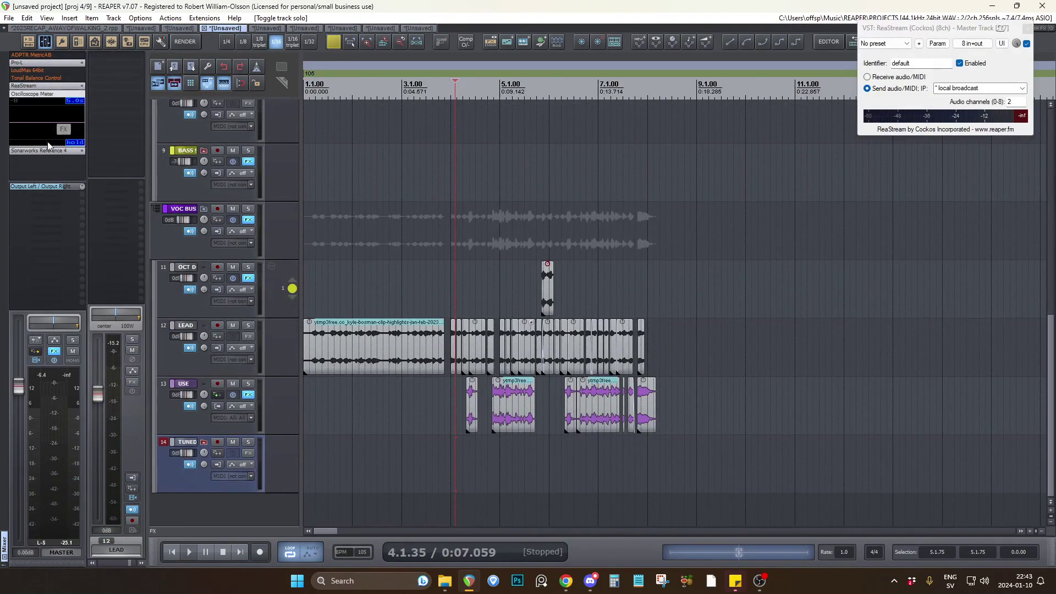
shift+click(46, 86)
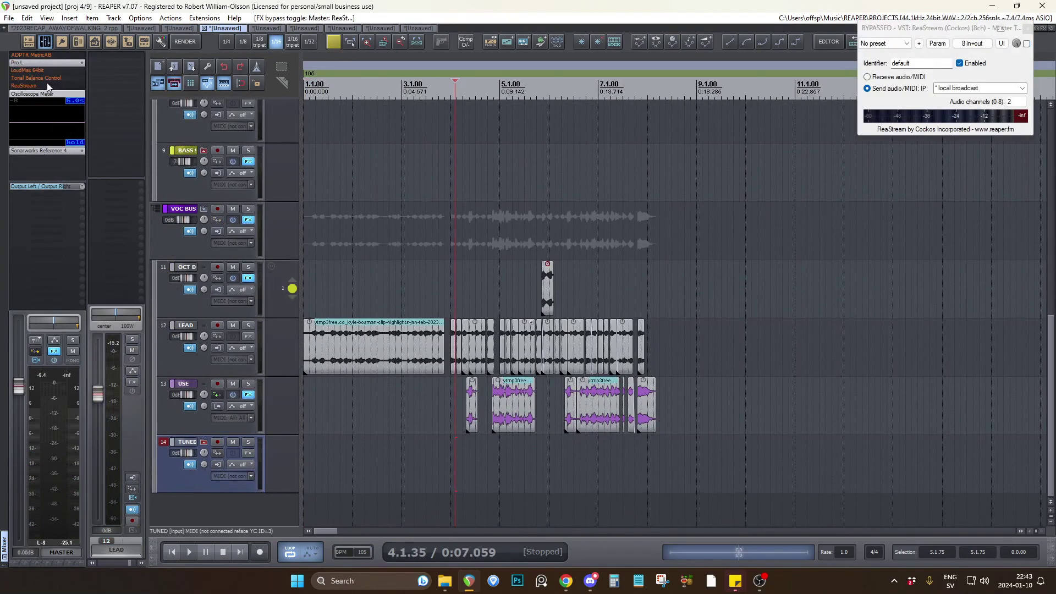
click(57, 350)
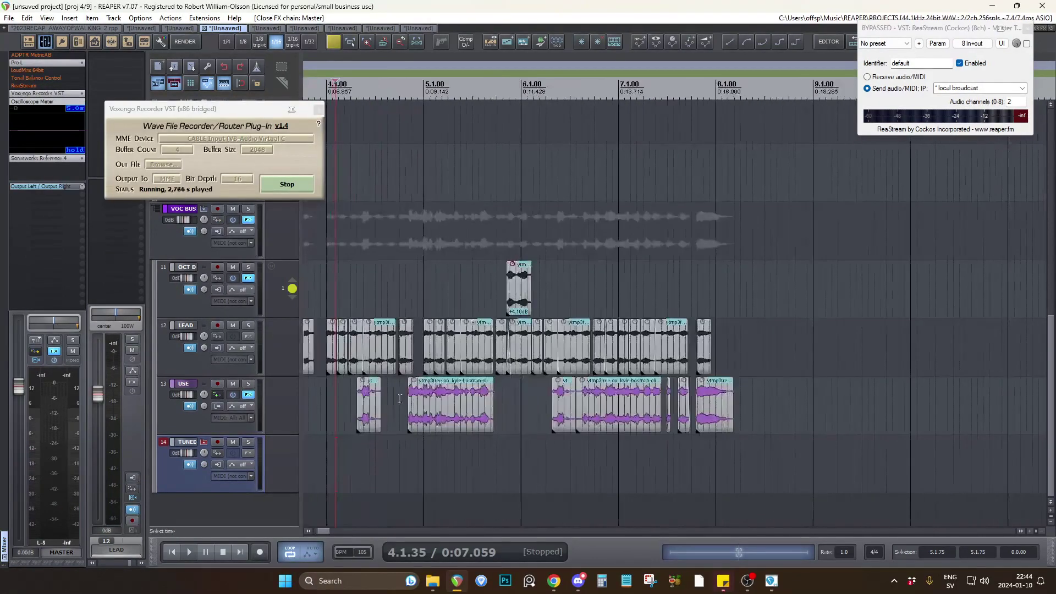
Play the arranged vocal clips from the project start and lower the master volume to its minimum.
scroll(404, 399, up, 2)
scroll(633, 397, down, 3)
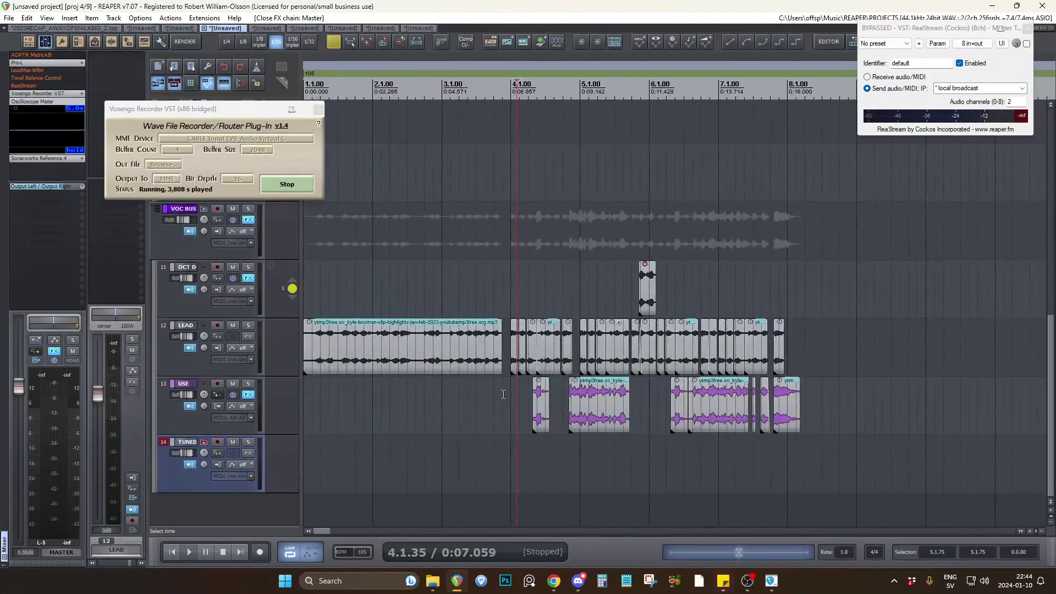
scroll(501, 394, up, 3)
scroll(601, 409, down, 2)
scroll(596, 410, down, 3)
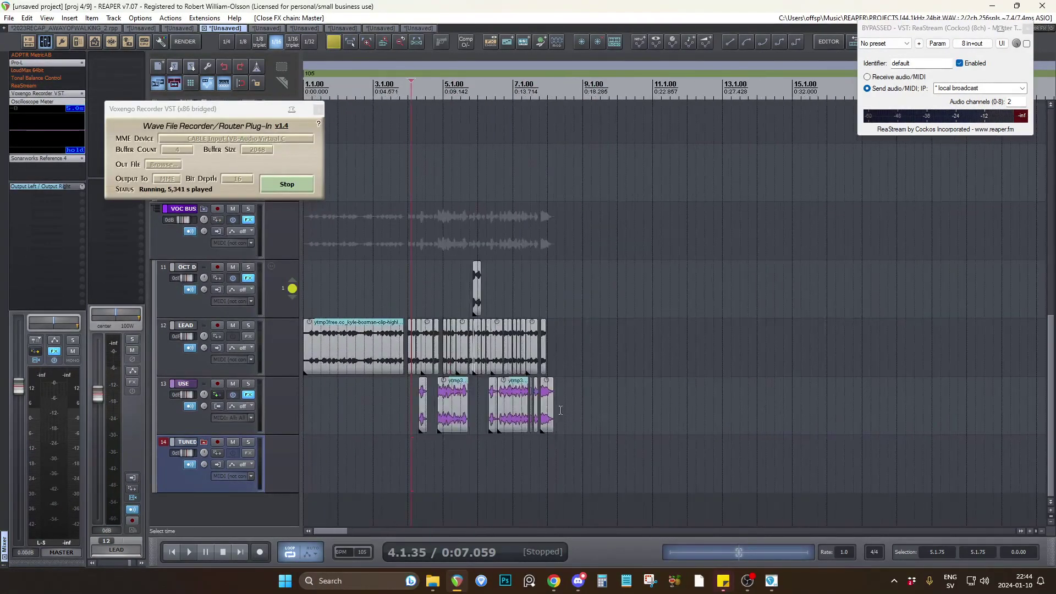
click(310, 414)
key(space)
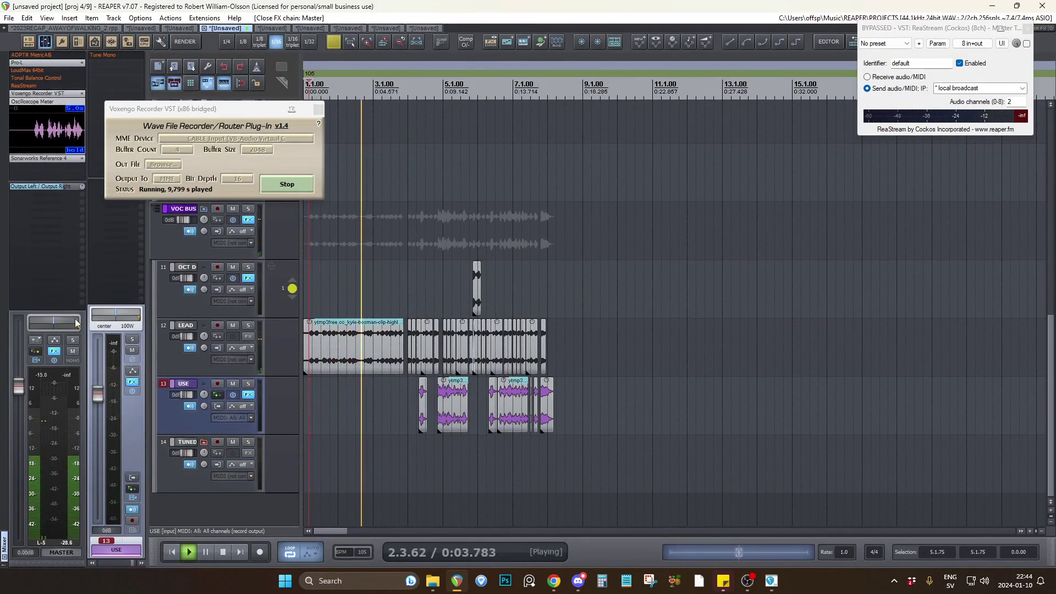
drag(18, 387, 18, 530)
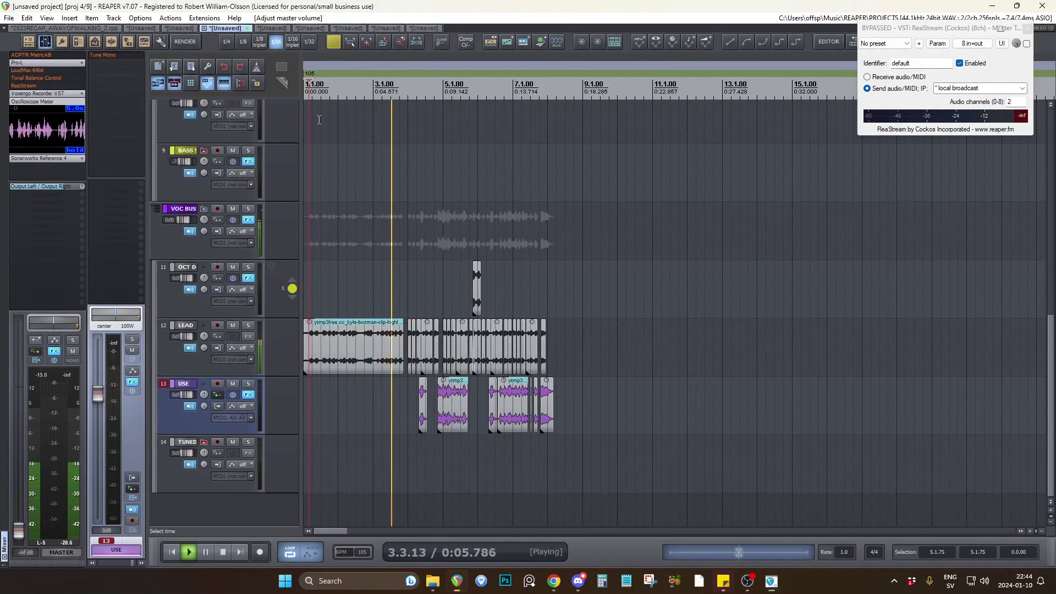
Close the floating ReaStream window and listen to the LEAD and USE clips up to about bar 8.
scroll(283, 292, up, 1)
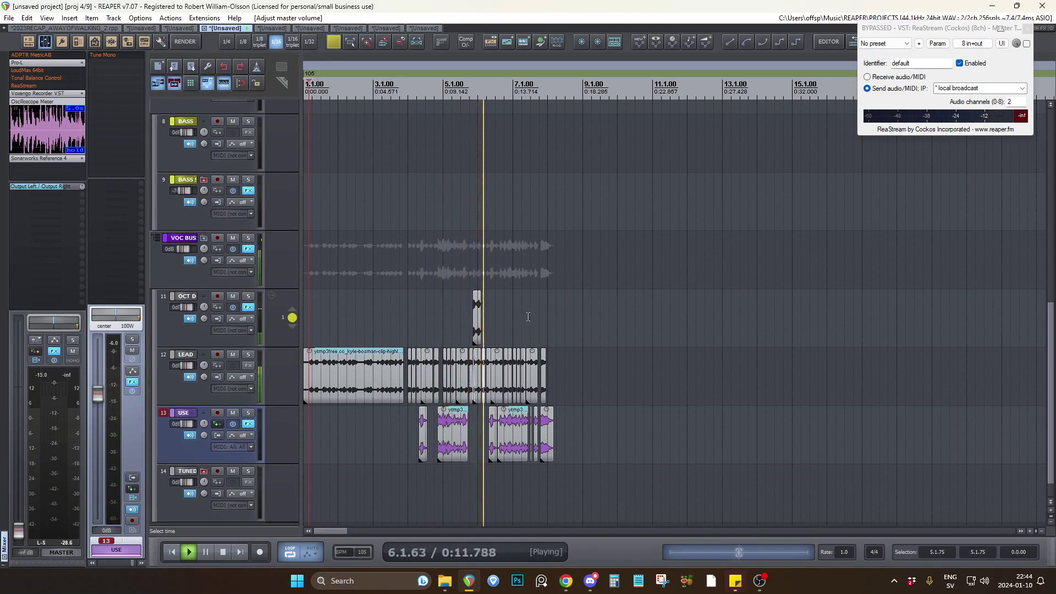
click(1028, 28)
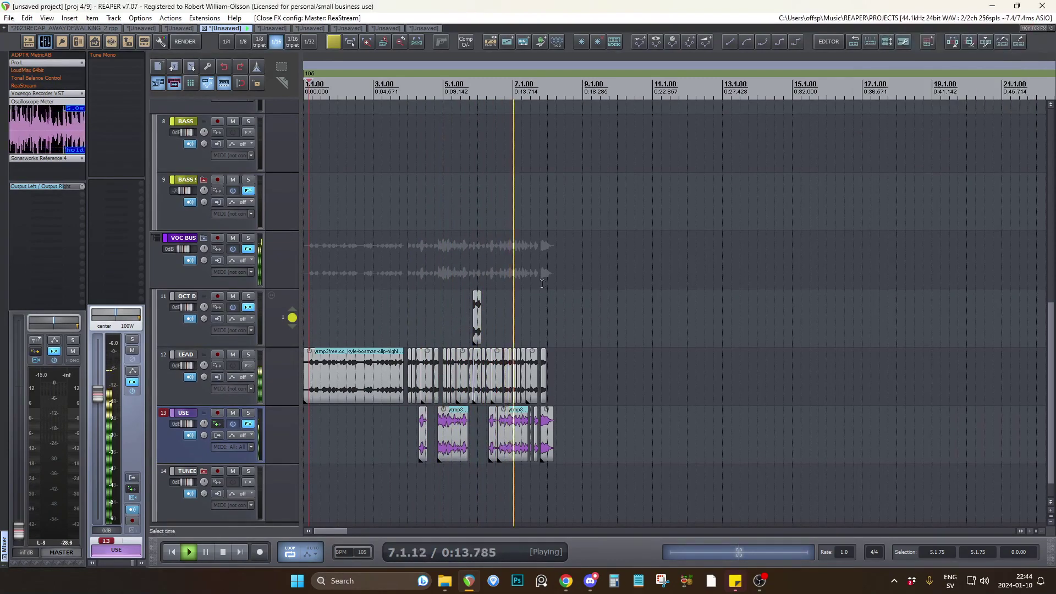
scroll(542, 284, up, 2)
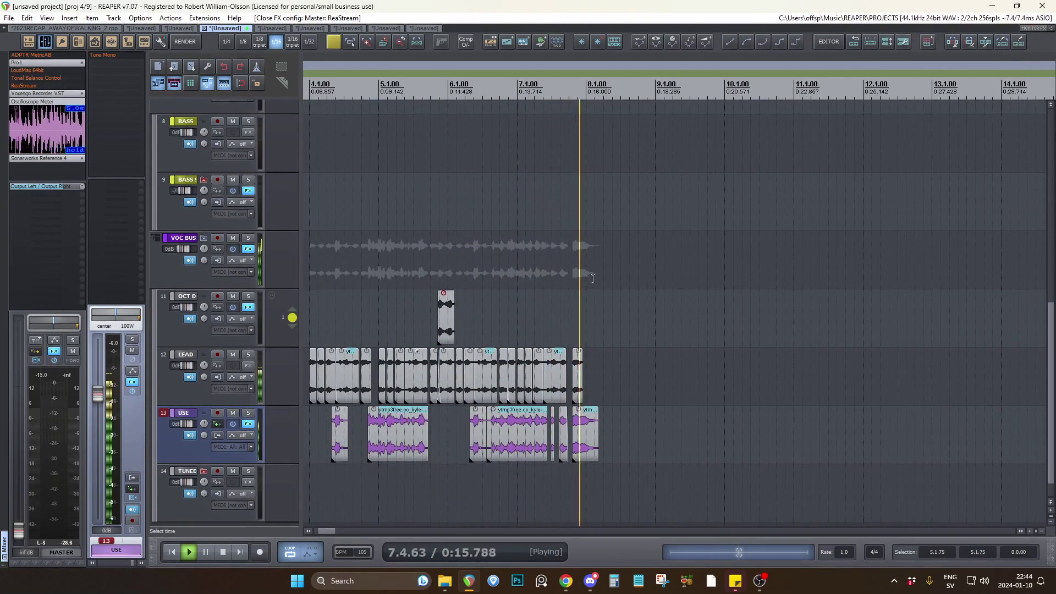
key(space)
Examine the collected phrases on USE and KBS_BUTTERFLY.wav from about bar 45, and return to the project start.
scroll(667, 297, down, 3)
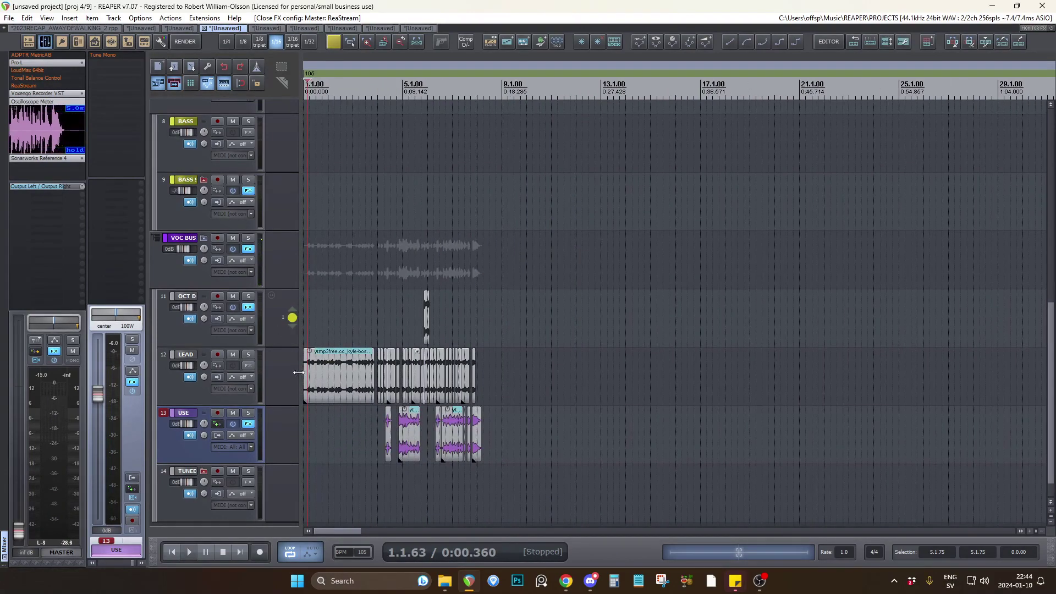
scroll(331, 397, down, 3)
scroll(737, 397, up, 6)
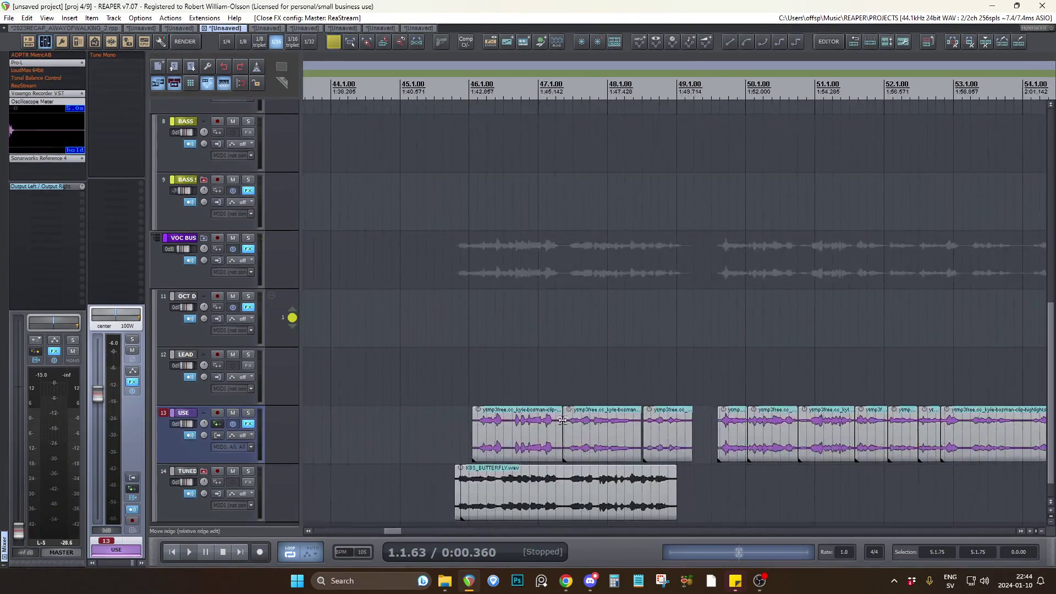
click(462, 401)
scroll(611, 398, down, 8)
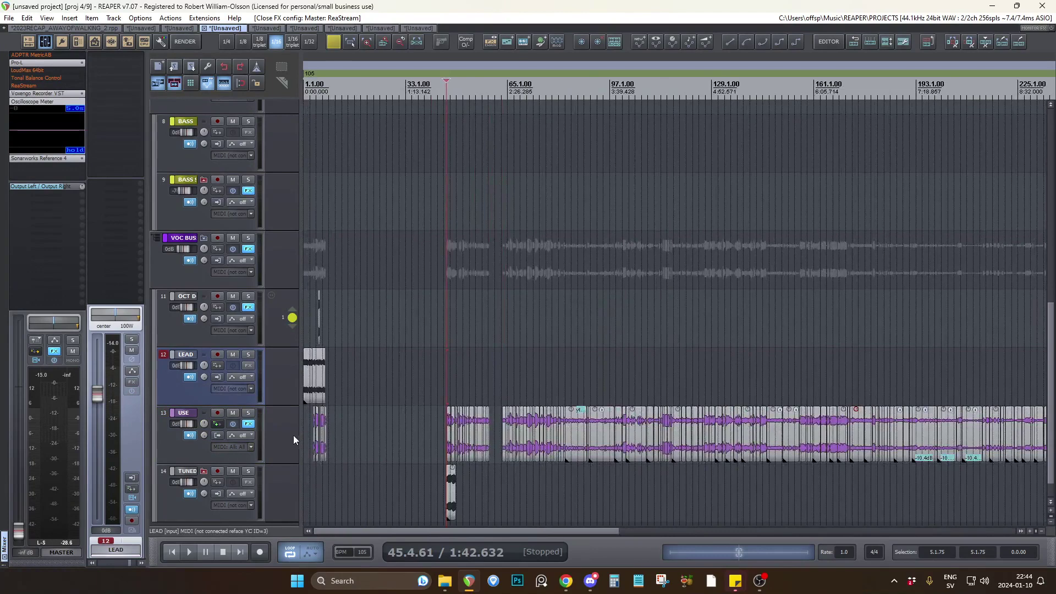
click(304, 427)
scroll(305, 427, up, 9)
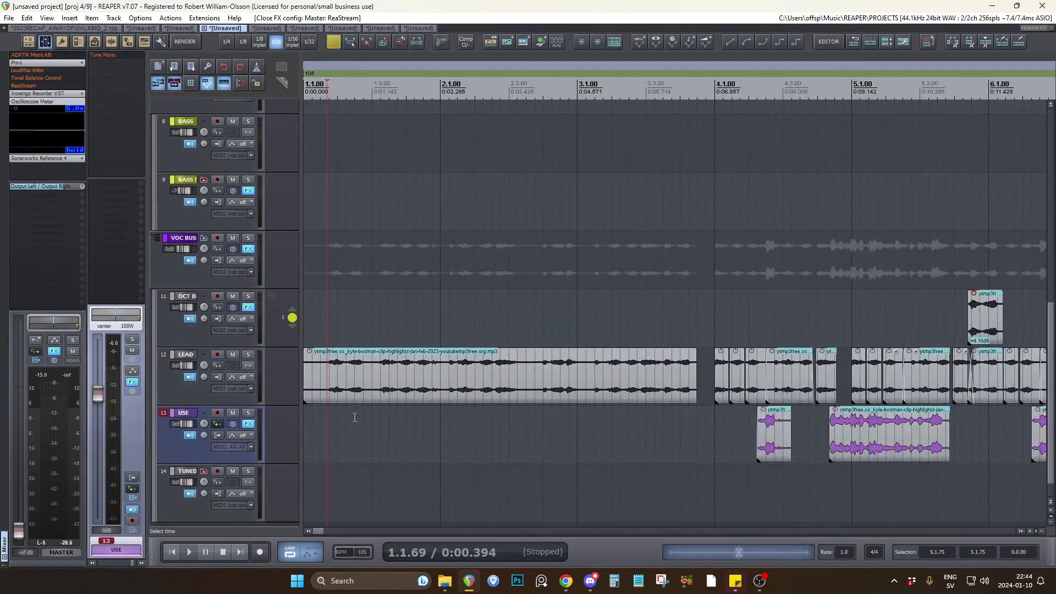
Move the long source clip from the start of LEAD to about bar 14 and extend it to about bar 25.
scroll(517, 471, down, 2)
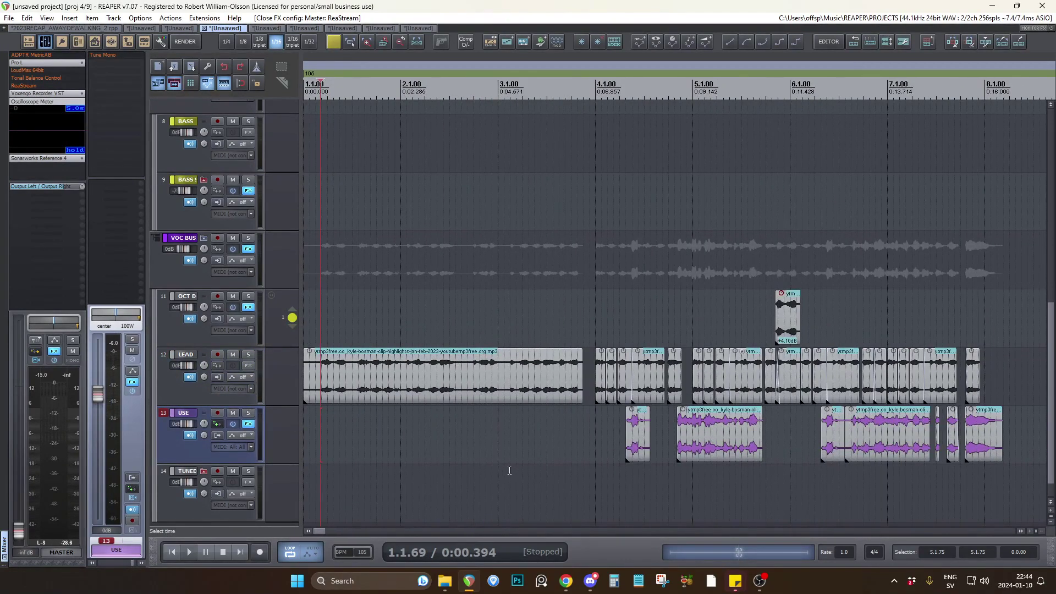
click(316, 411)
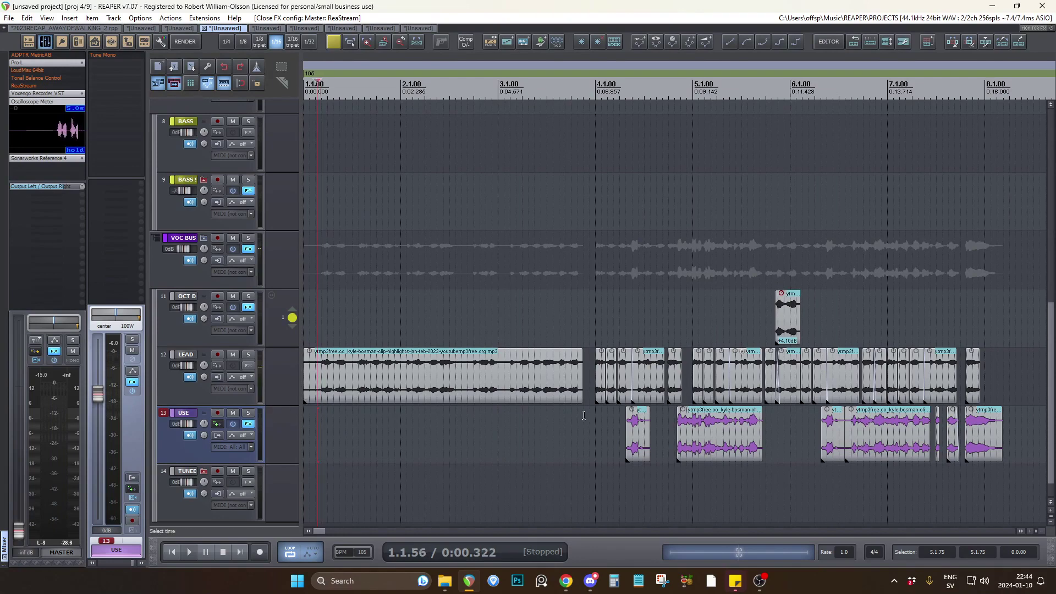
click(594, 411)
scroll(550, 387, down, 5)
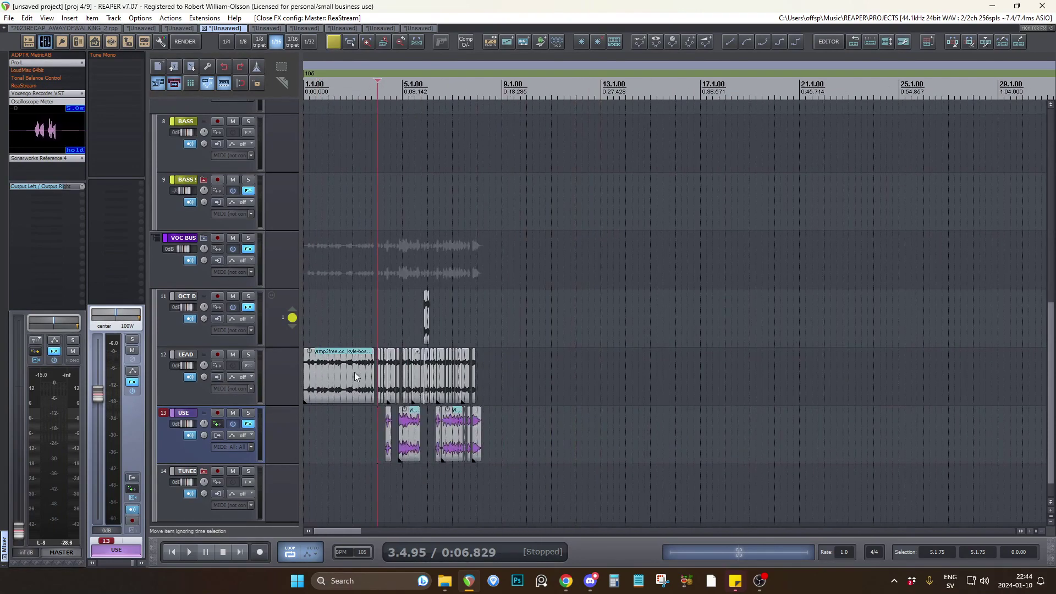
drag(344, 371, 676, 372)
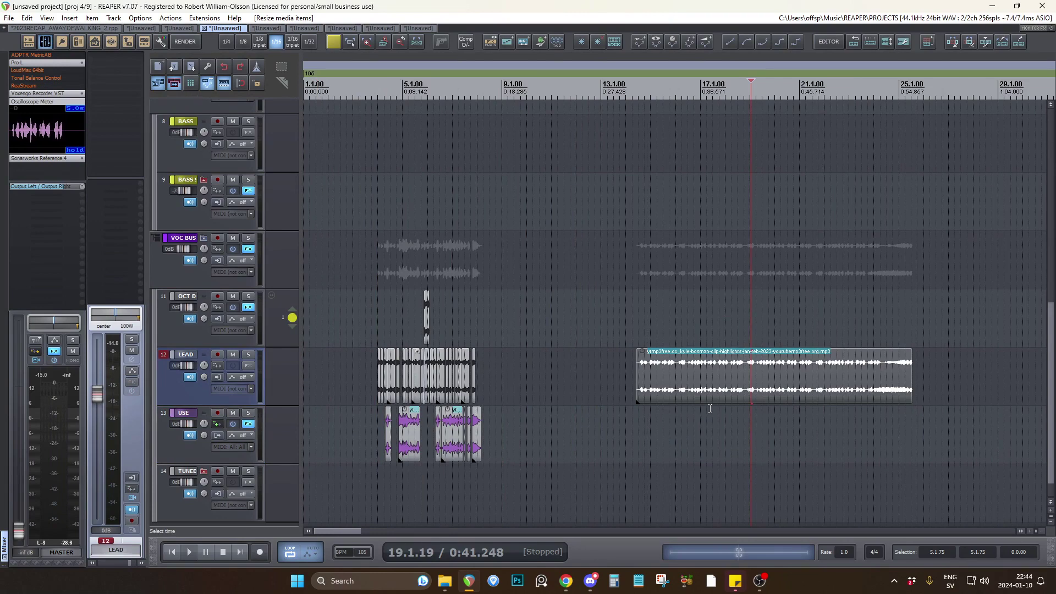
scroll(676, 406, down, 2)
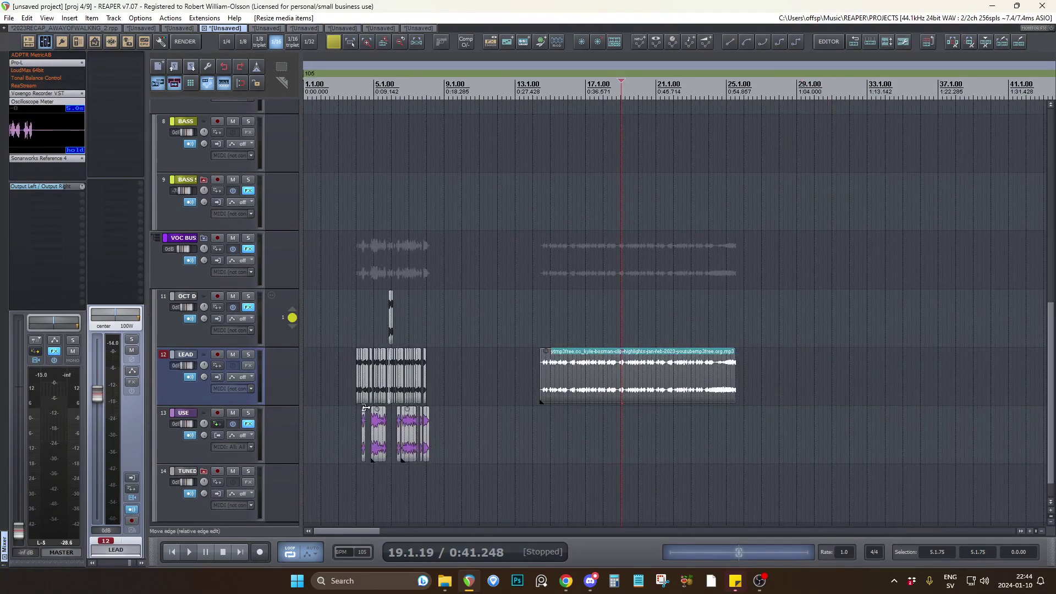
Play the cut vocal clips from just before bar 4, soloing LEAD for a listen and releasing its solo.
scroll(324, 412, up, 12)
click(325, 412)
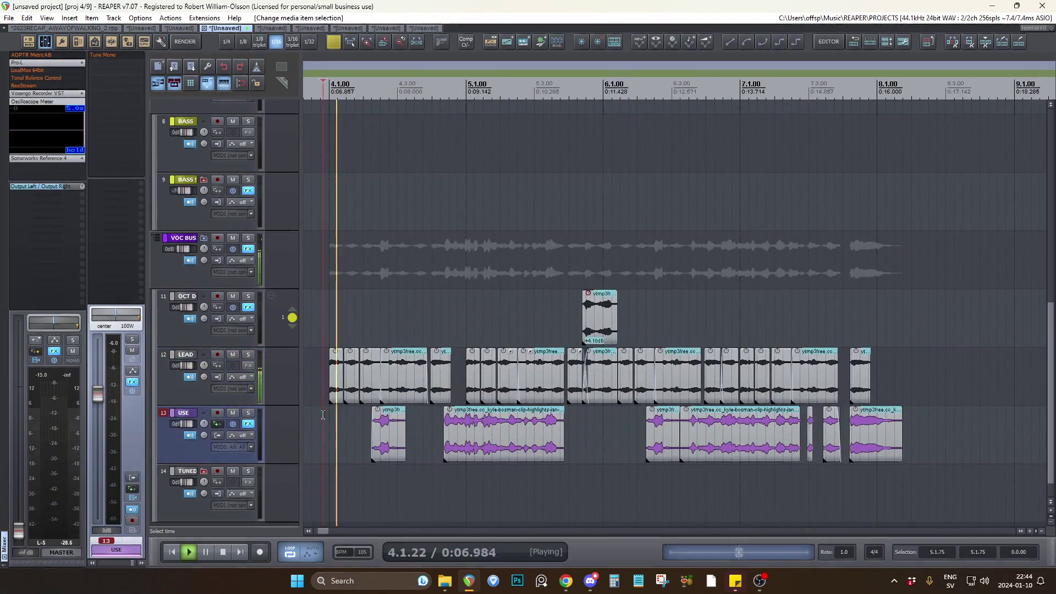
click(248, 356)
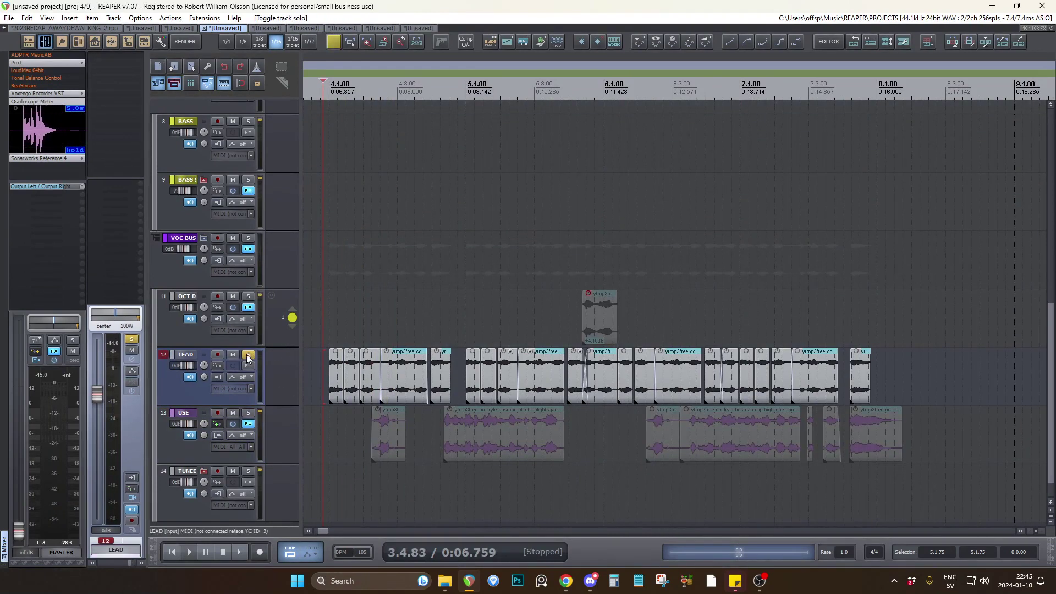
click(249, 357)
Listen to the long source clip on LEAD from about bar 16 and select it.
scroll(702, 383, right, 8)
scroll(688, 411, right, 3)
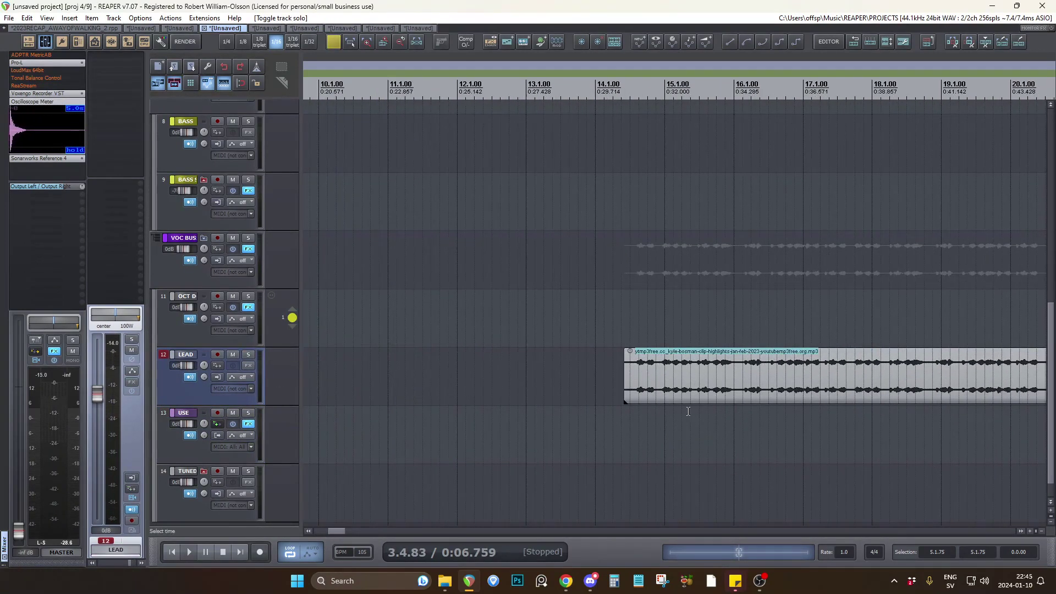
click(746, 417)
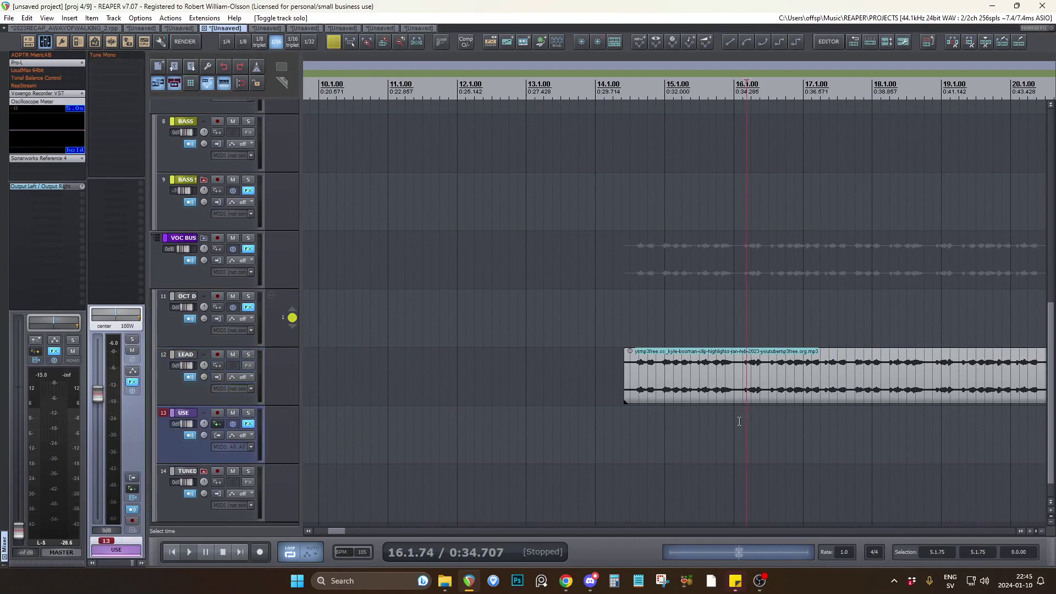
click(740, 421)
key(space)
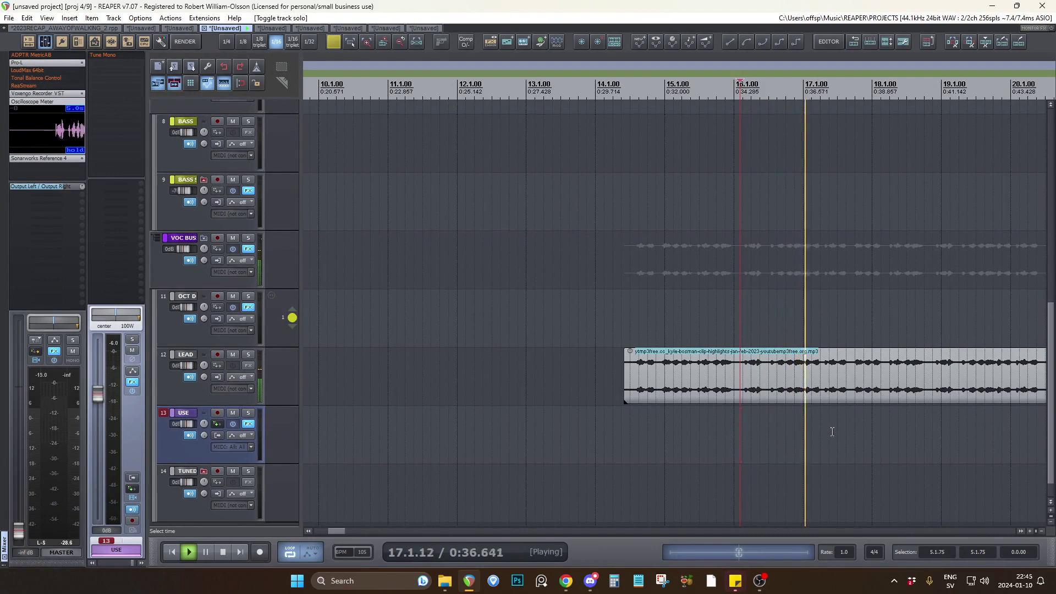
scroll(714, 431, up, 3)
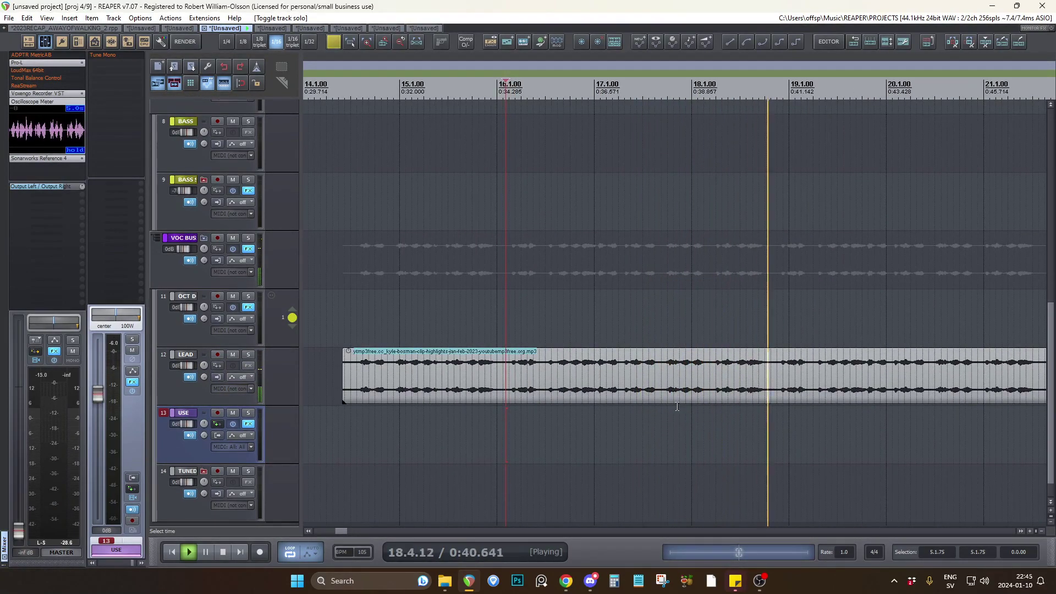
key(space)
click(668, 385)
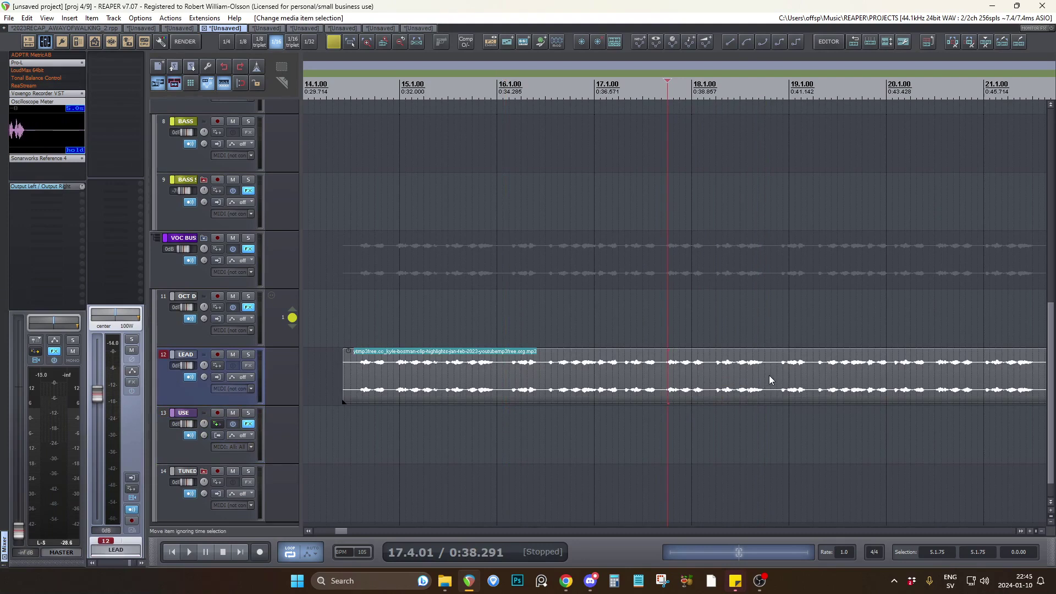
Put the long source clip back at the start of LEAD and set the edit cursor just before bar 4.
scroll(769, 375, down, 8)
scroll(466, 331, up, 6)
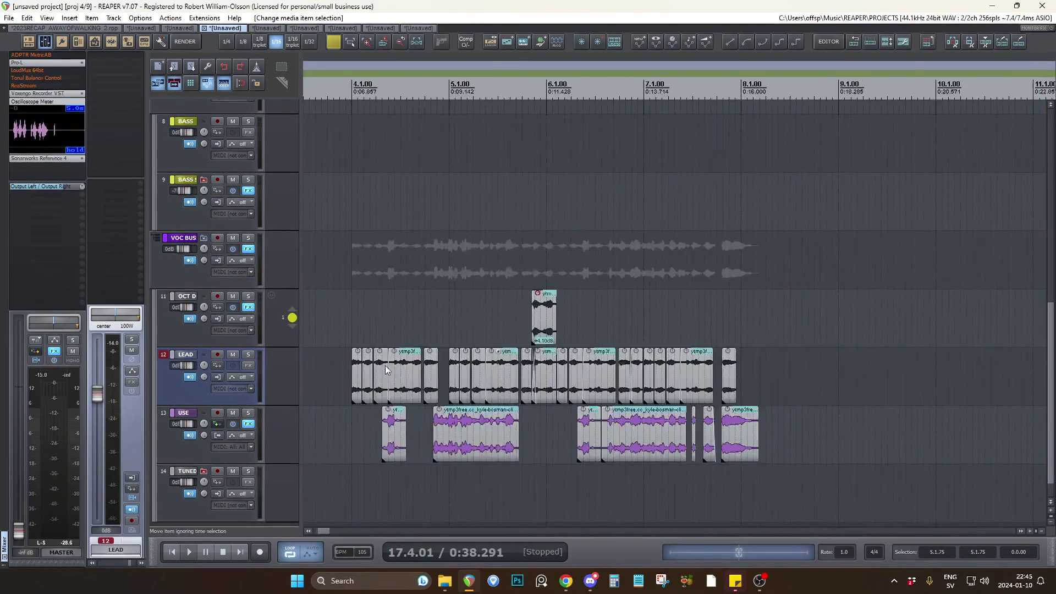
click(432, 328)
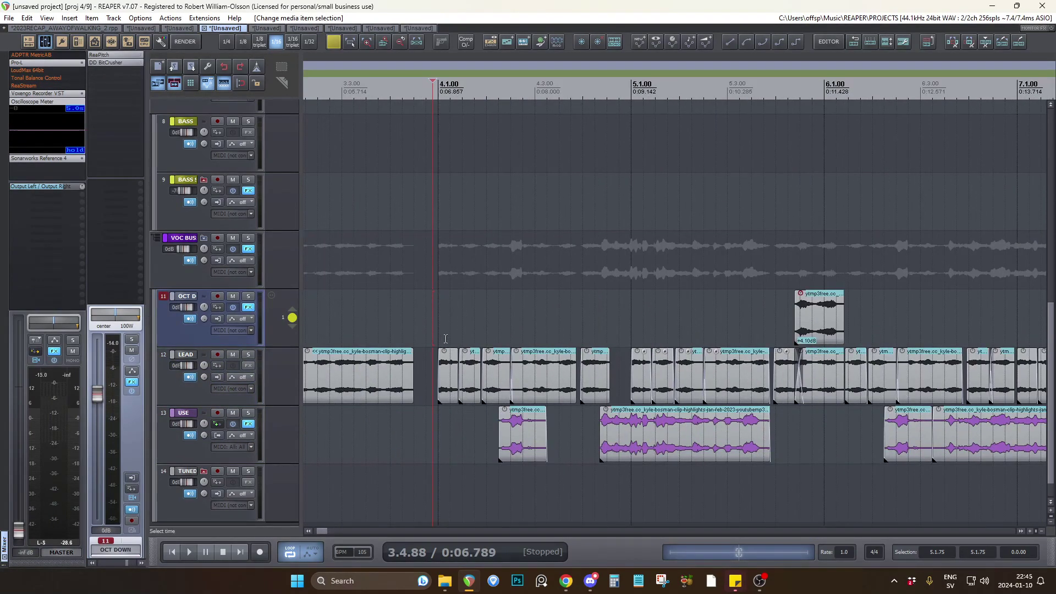
click(438, 329)
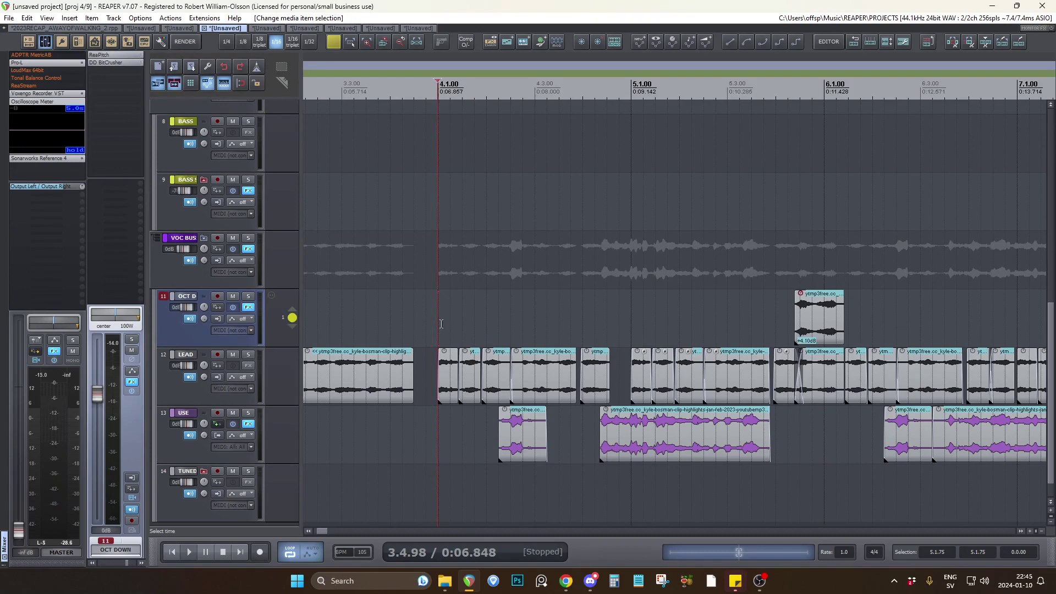
Mute USE and listen to the LEAD clips from about beat 4 of bar 4 to past bar 6.
click(232, 412)
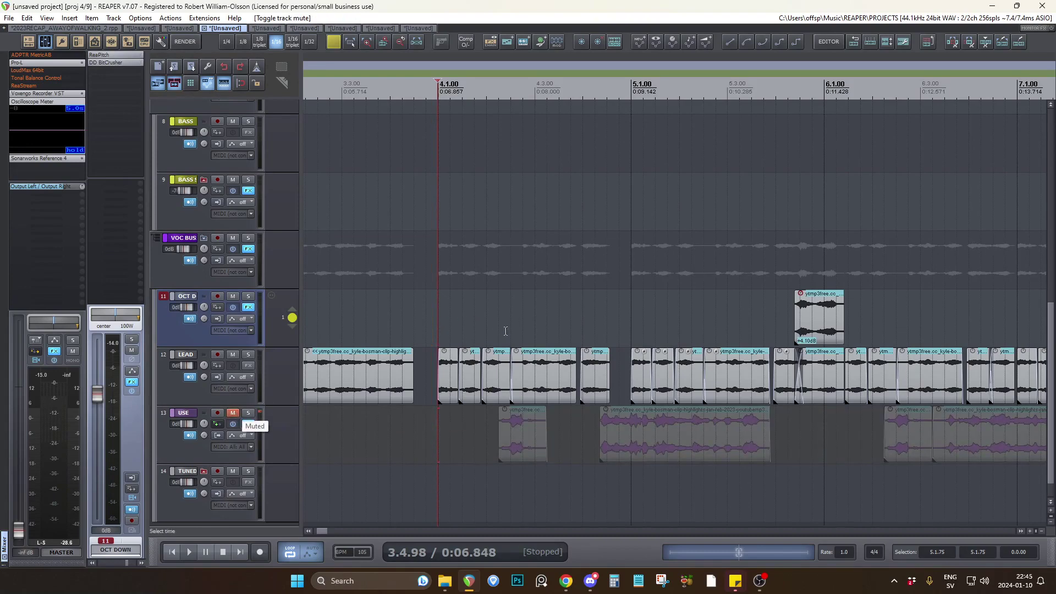
click(589, 303)
key(space)
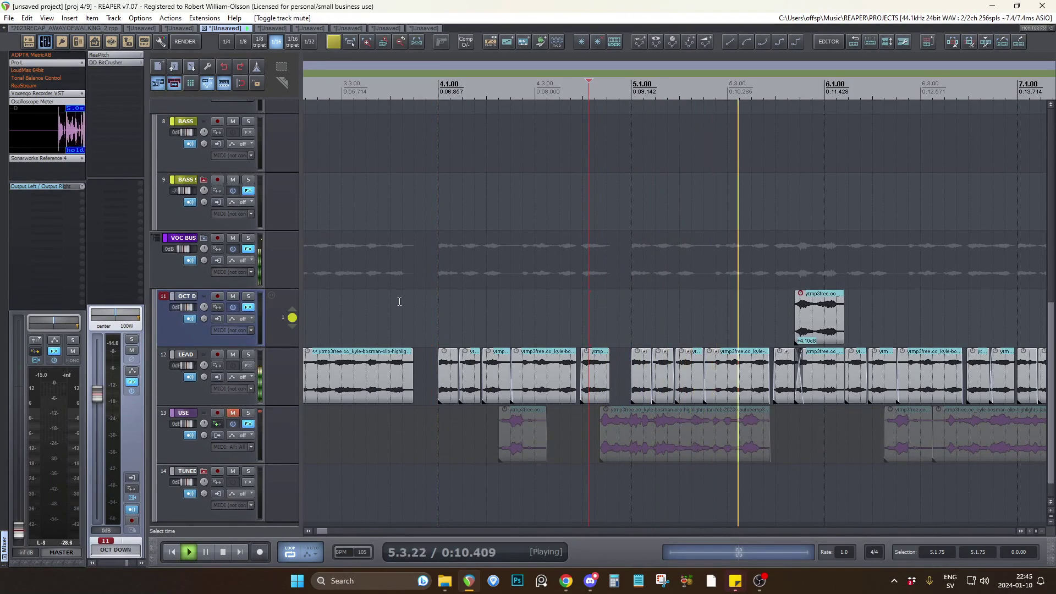
scroll(396, 302, down, 2)
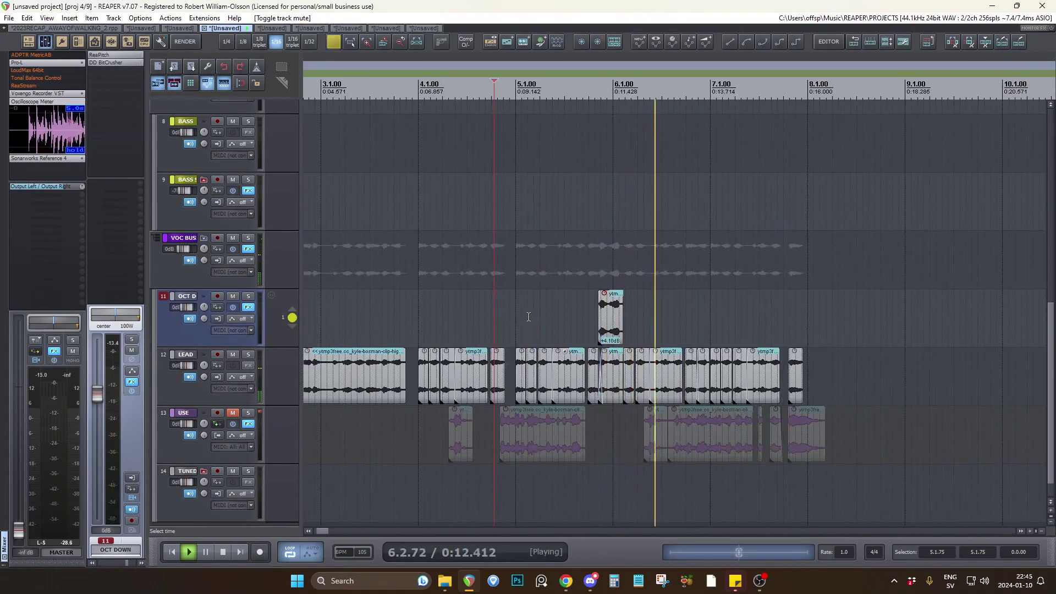
key(space)
Examine the OCT DOWN clip just before bar 6 and the matching LEAD clip beneath it.
scroll(628, 313, up, 2)
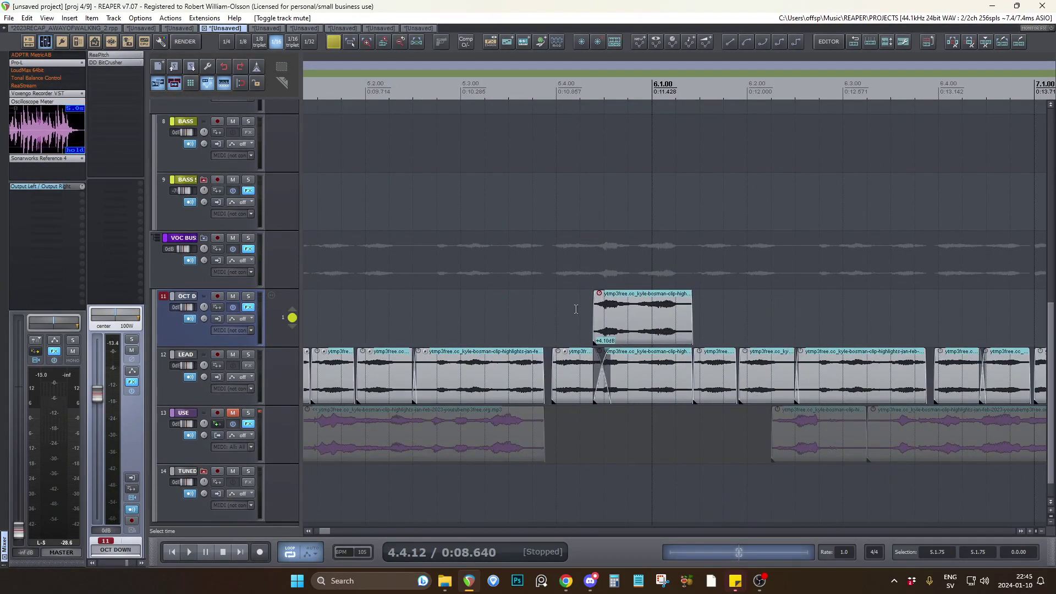
click(596, 324)
scroll(627, 378, down, 1)
click(627, 377)
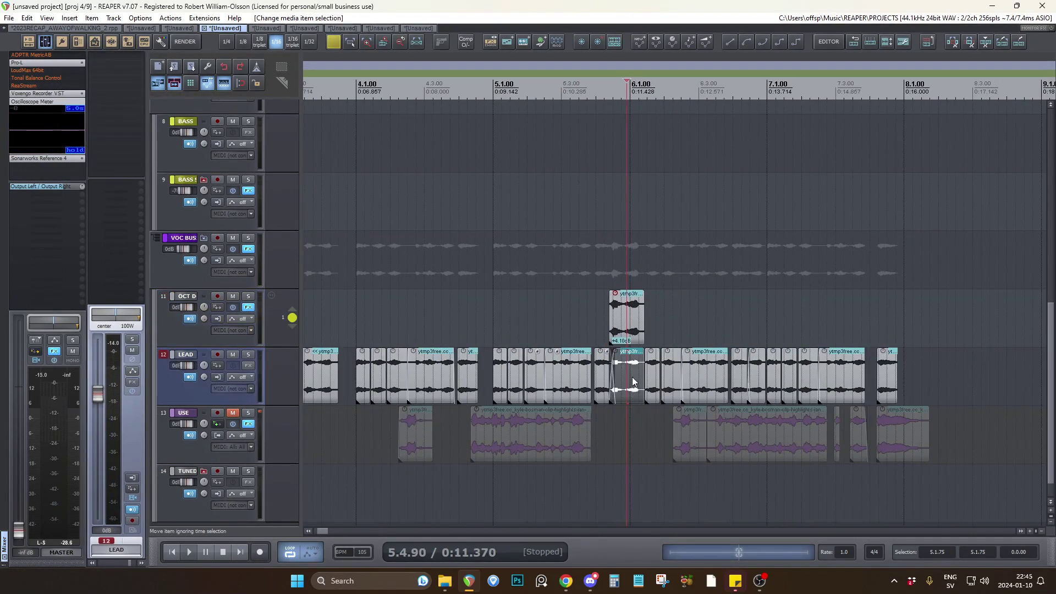
click(591, 317)
click(605, 314)
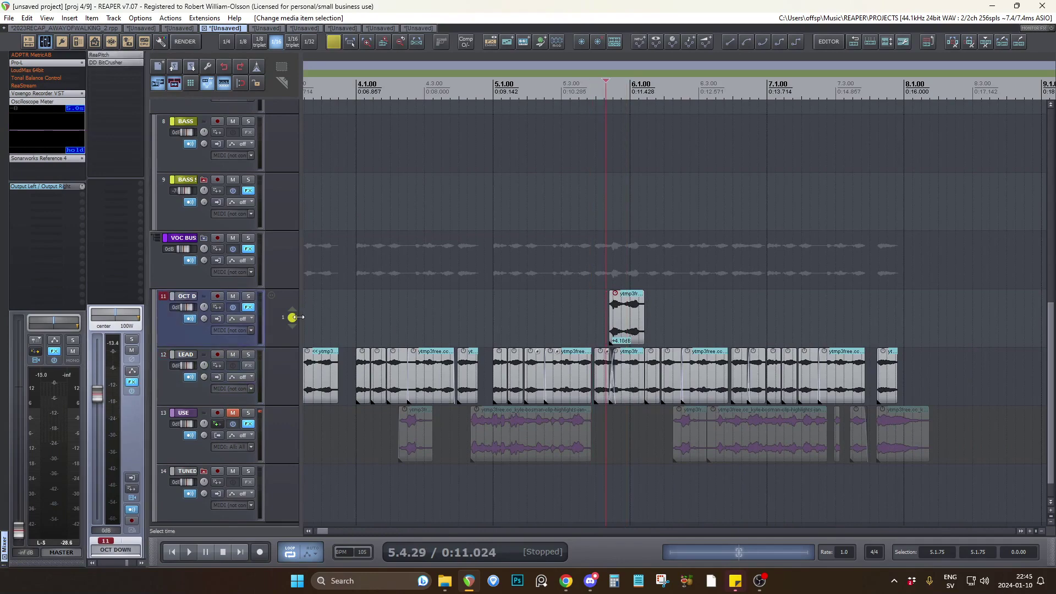
scroll(382, 334, down, 2)
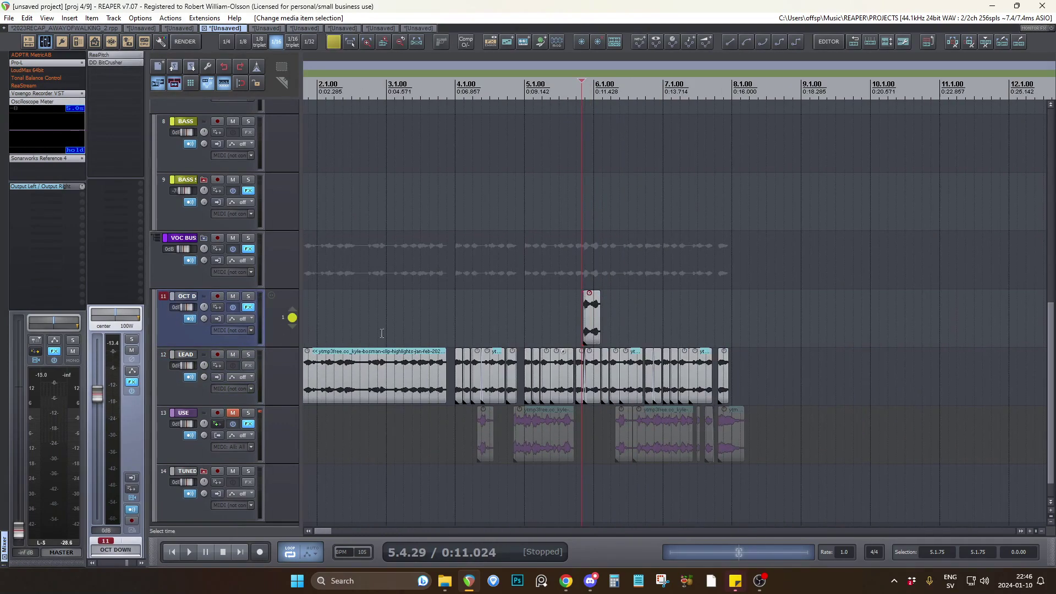
Solo the AD track and listen to its drum pattern from bar 4.
click(455, 317)
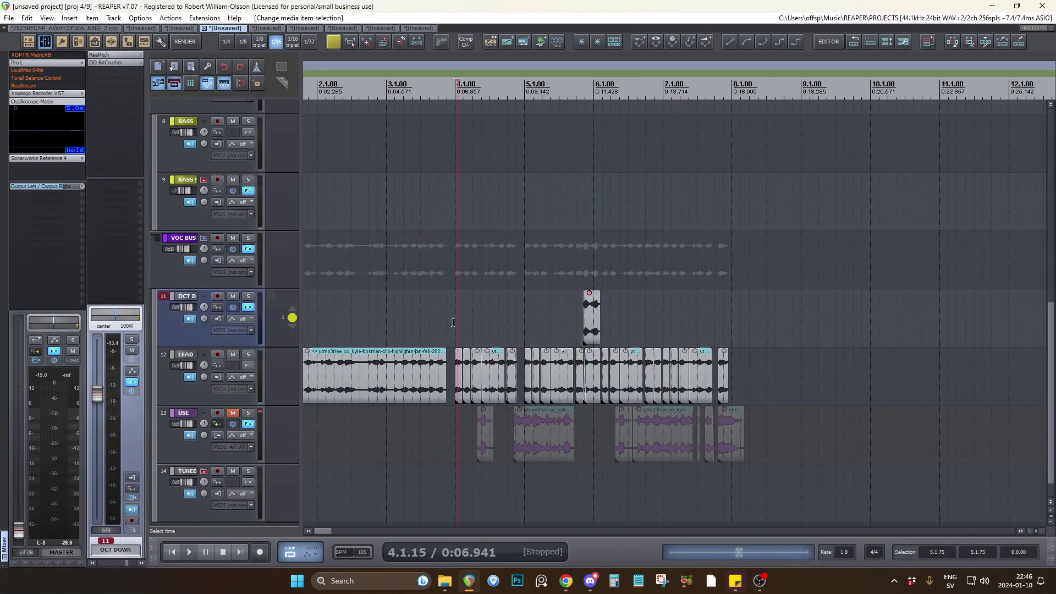
click(233, 413)
scroll(242, 413, up, 1)
click(234, 441)
scroll(253, 407, up, 5)
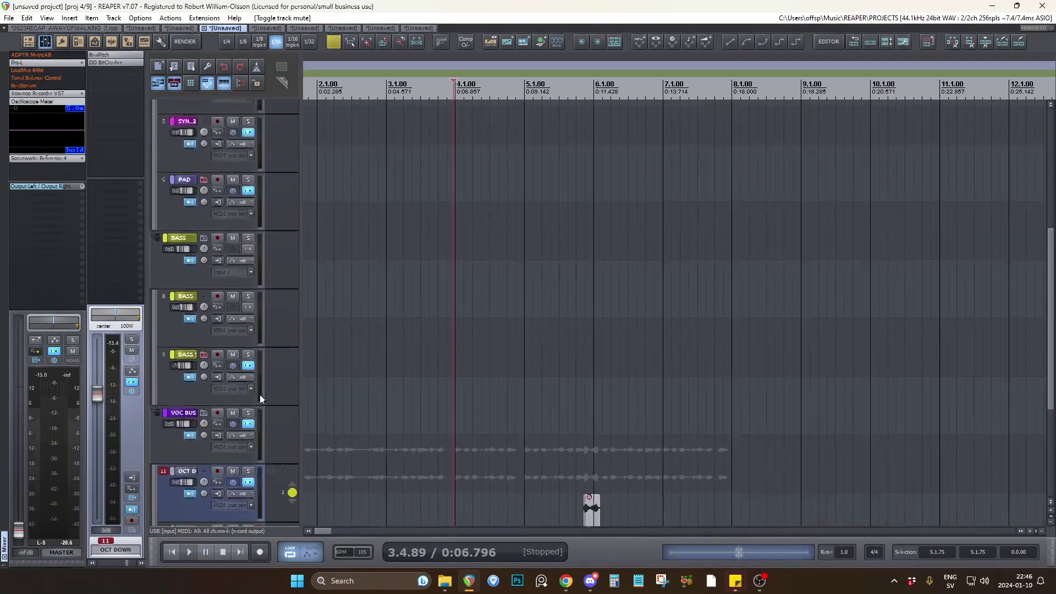
scroll(261, 392, up, 5)
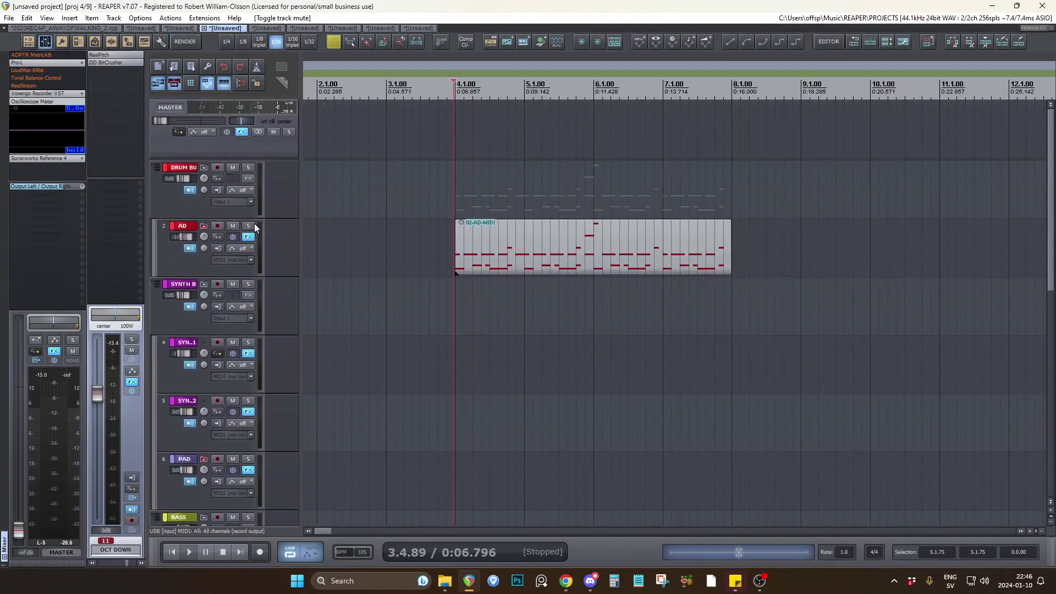
click(249, 225)
key(space)
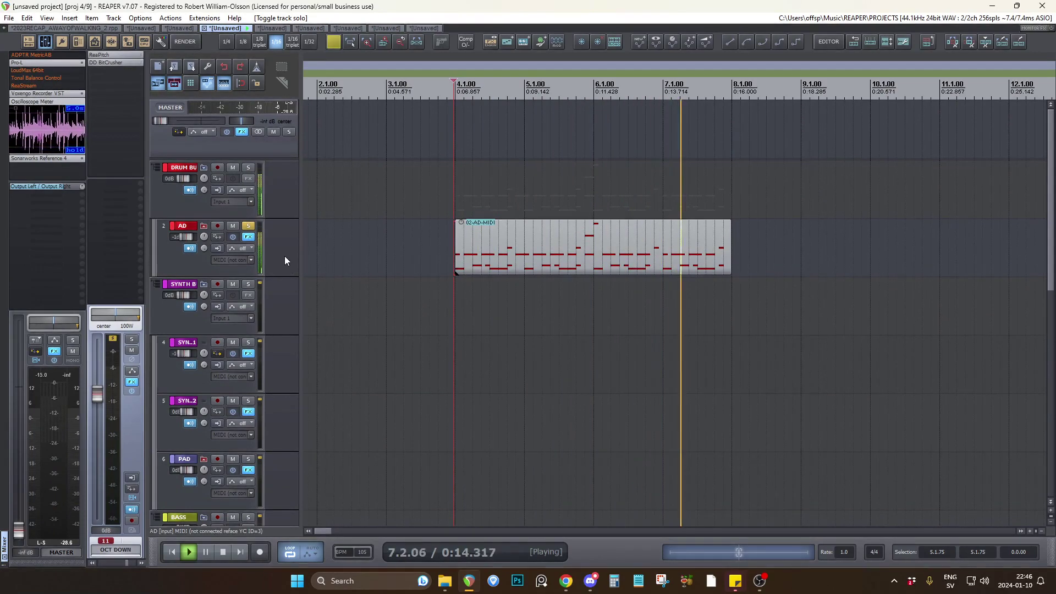
key(space)
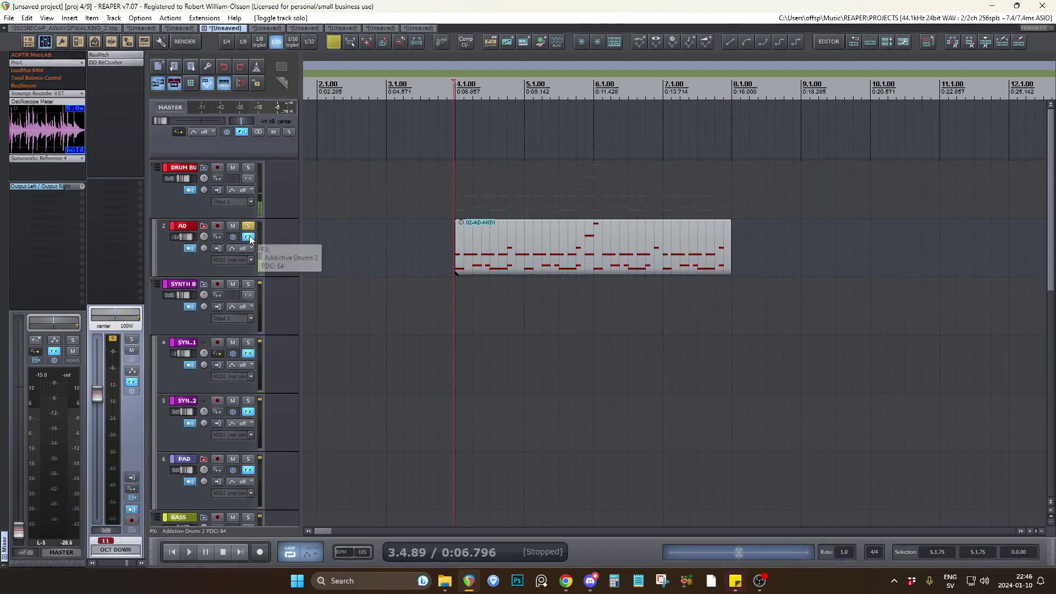
Inspect the Addictive Drums 2 plug-in on the AD track, close it and release the AD solo.
click(249, 236)
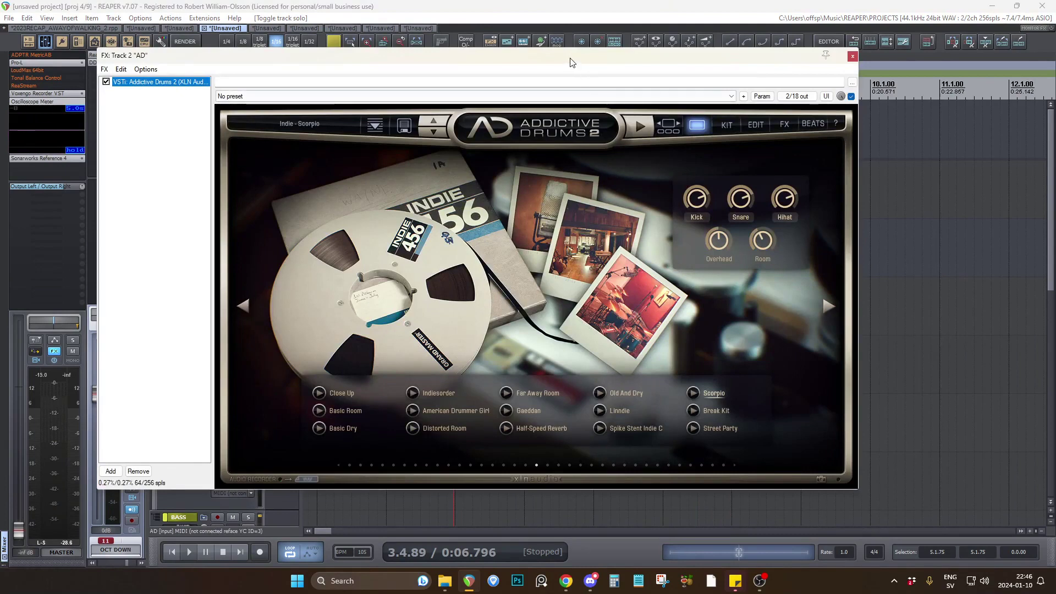
click(852, 56)
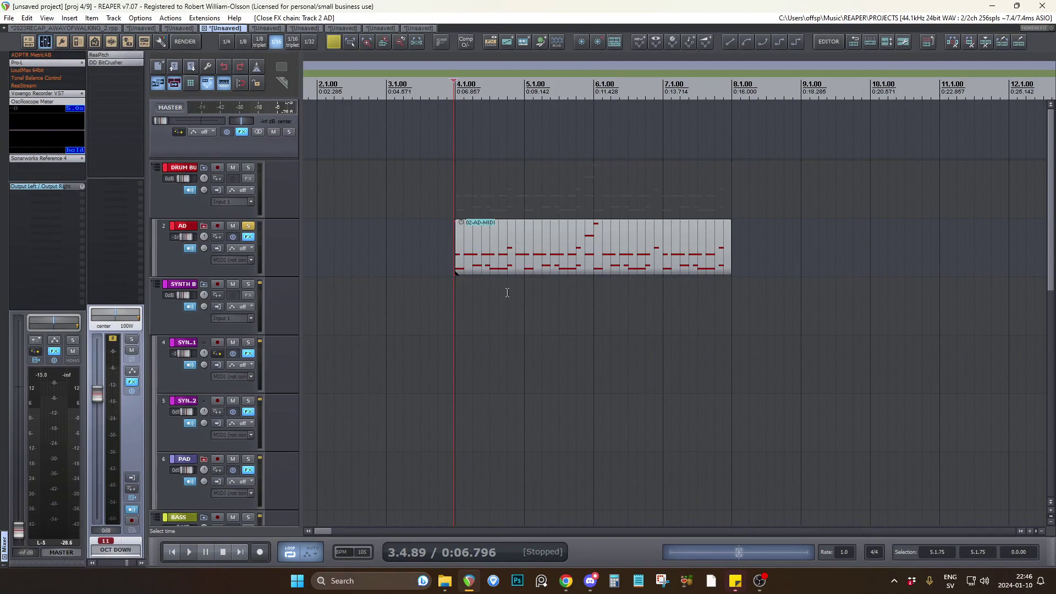
click(250, 226)
scroll(282, 252, down, 3)
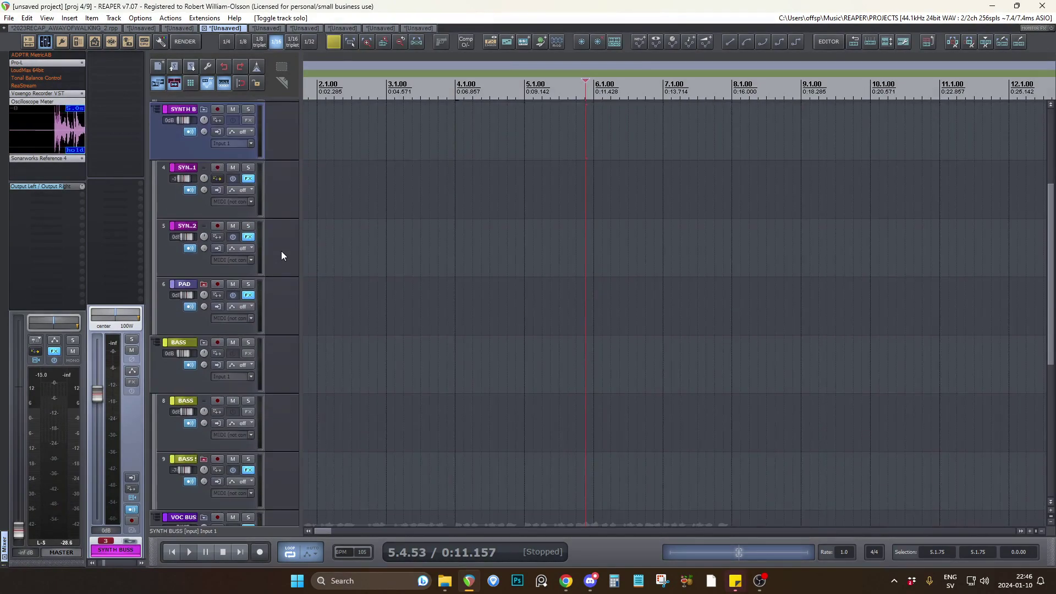
scroll(282, 252, up, 1)
scroll(281, 251, up, 2)
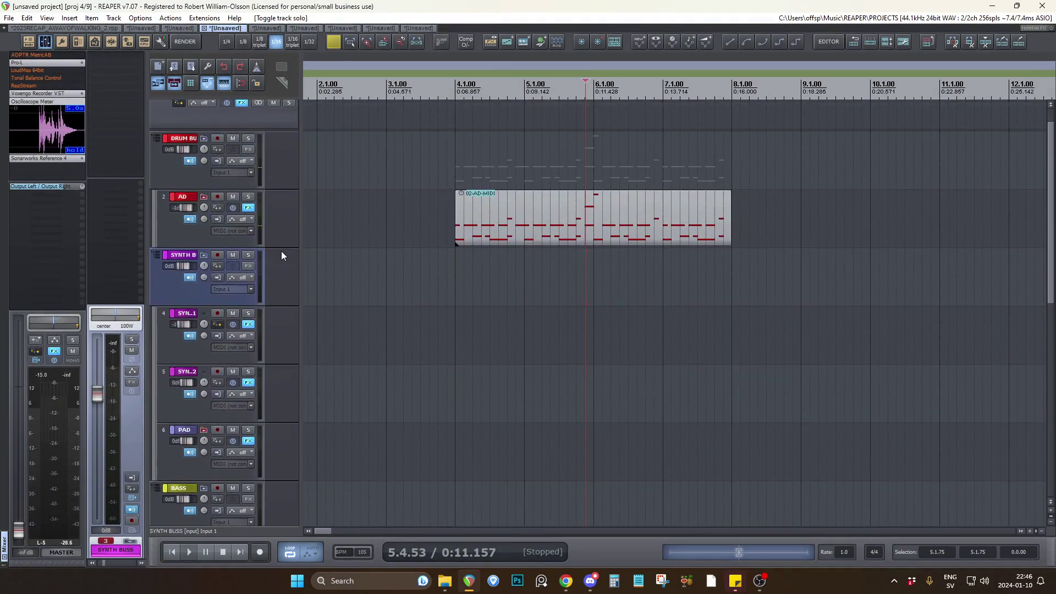
scroll(281, 250, down, 7)
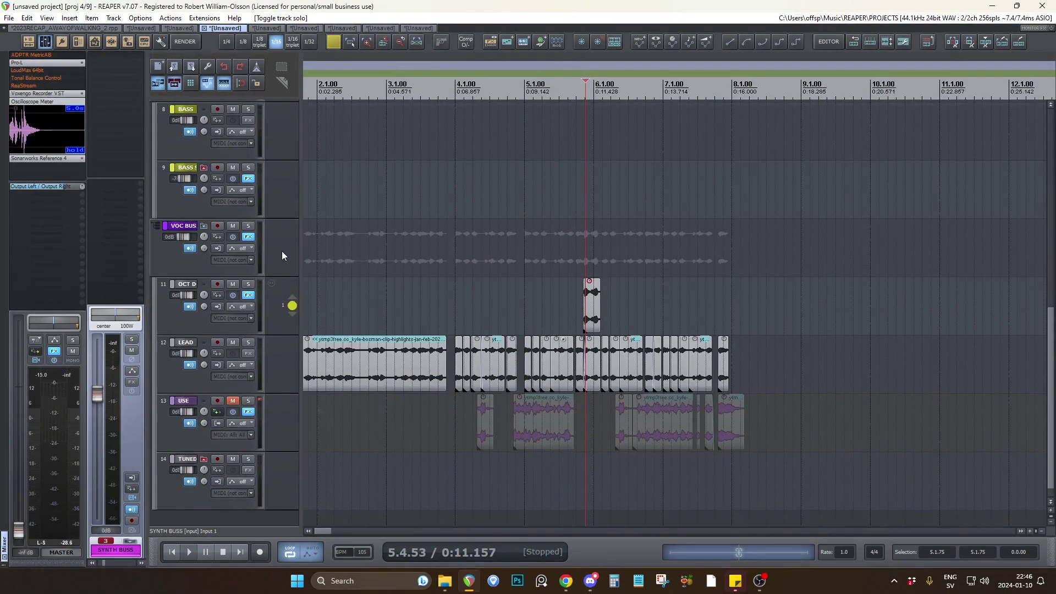
scroll(673, 323, up, 3)
scroll(623, 308, down, 3)
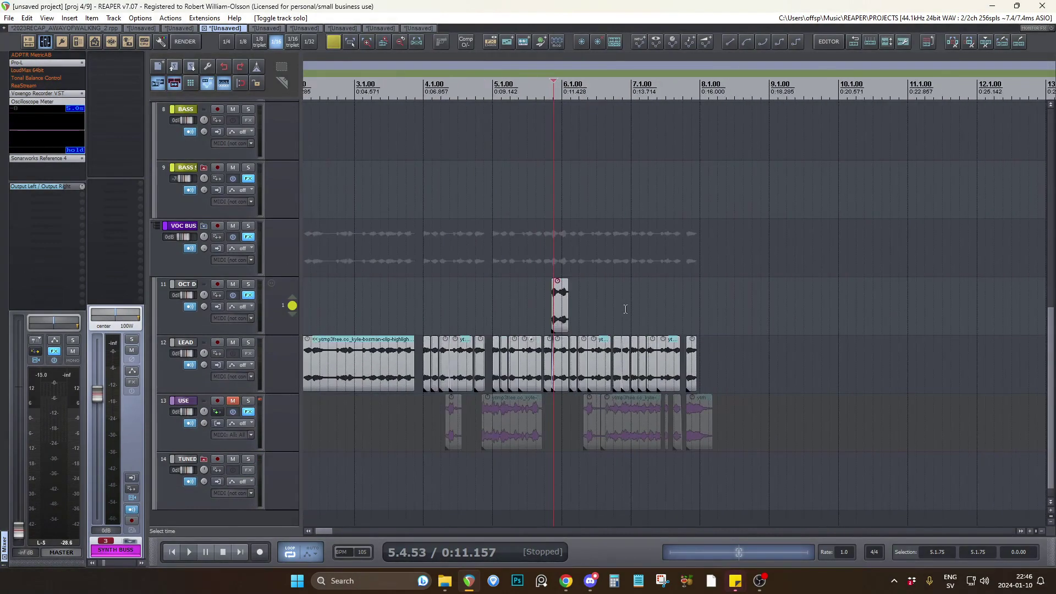
Unmute USE and listen to its collected phrases from about bar 63.
click(442, 308)
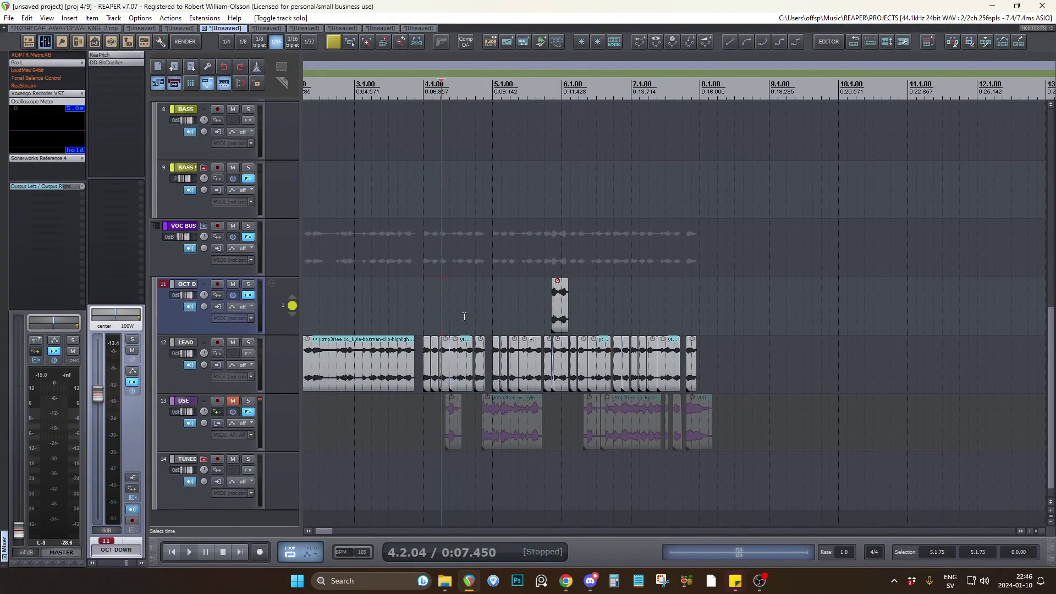
click(232, 400)
scroll(374, 439, down, 6)
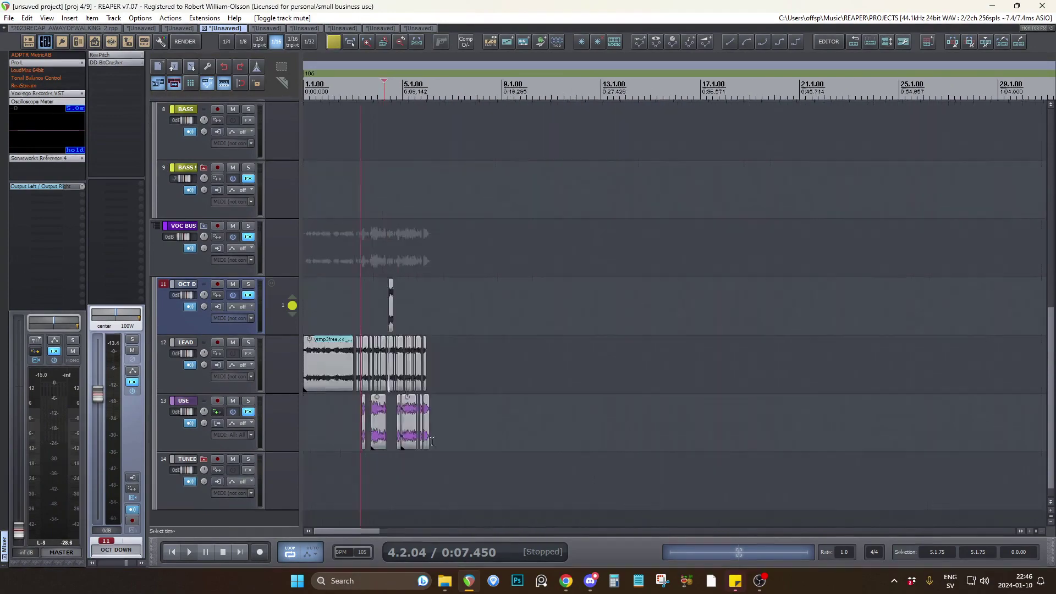
click(694, 386)
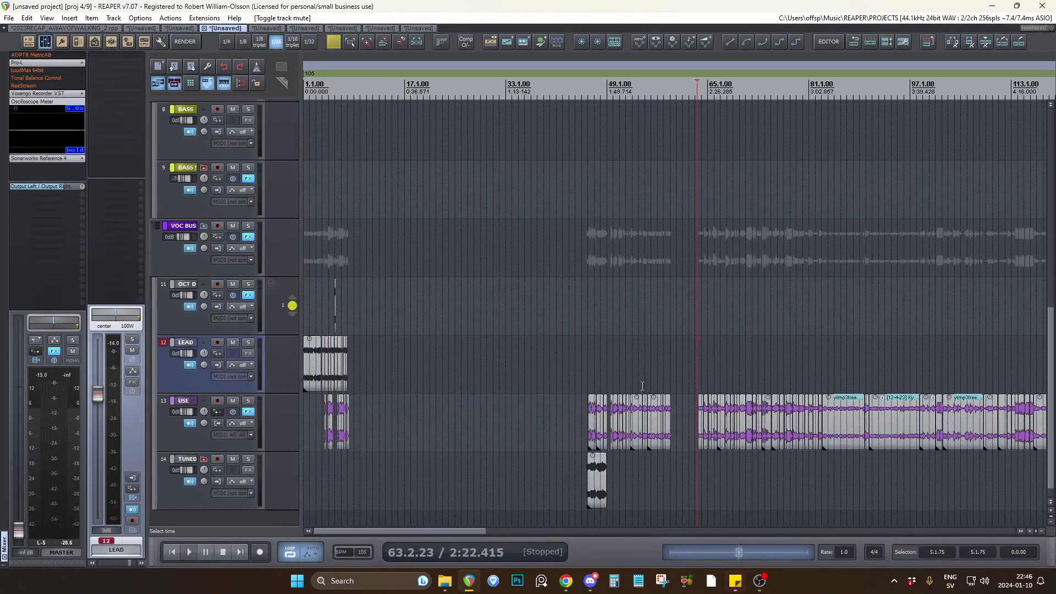
scroll(714, 385, up, 4)
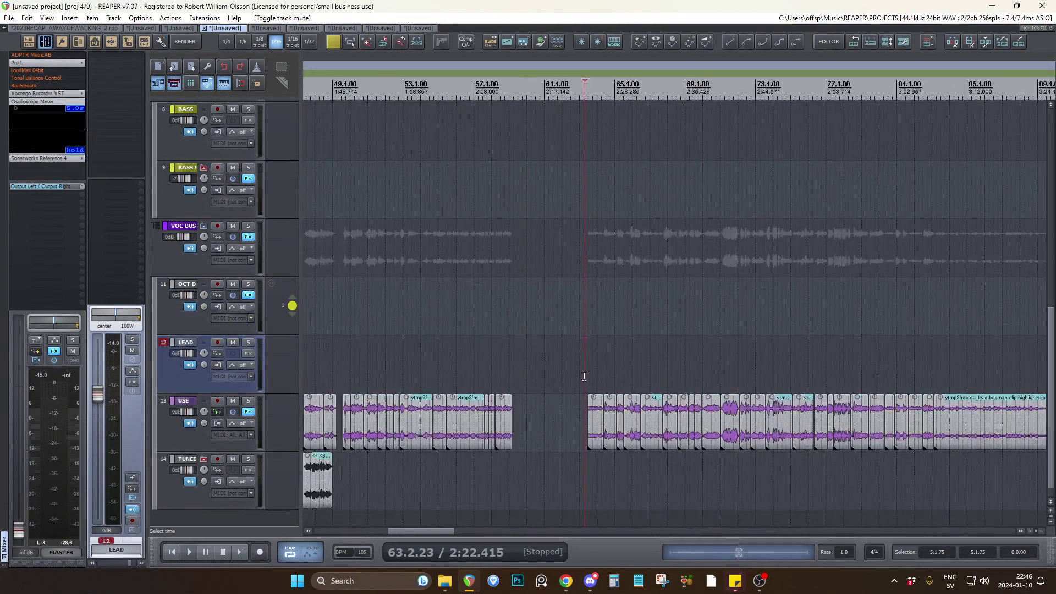
click(536, 367)
key(space)
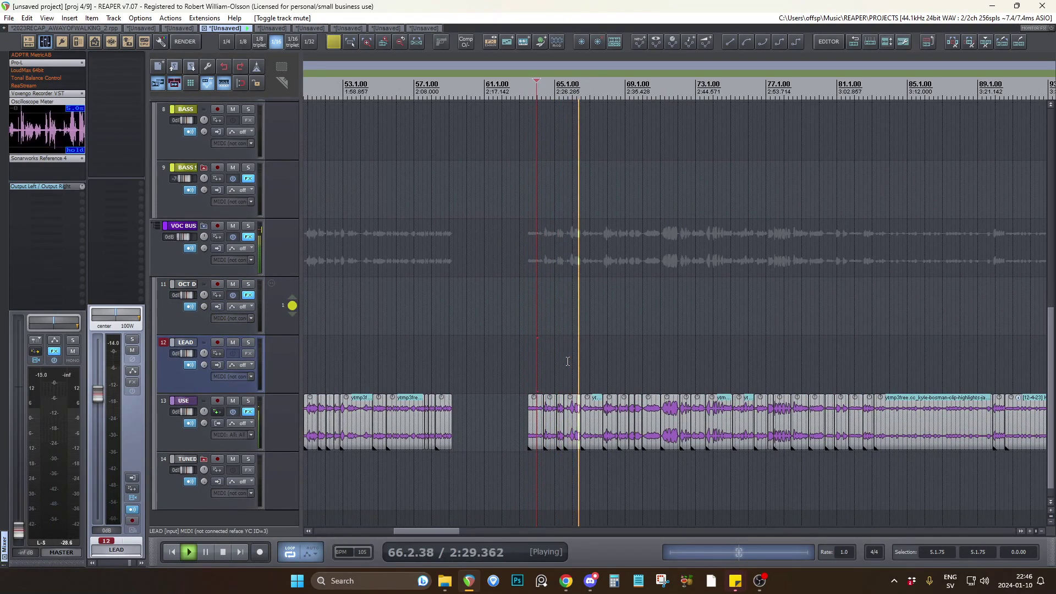
key(space)
Select the TUNED track with the edit cursor at about bar 4.2, just before the first USE clip.
scroll(561, 385, down, 4)
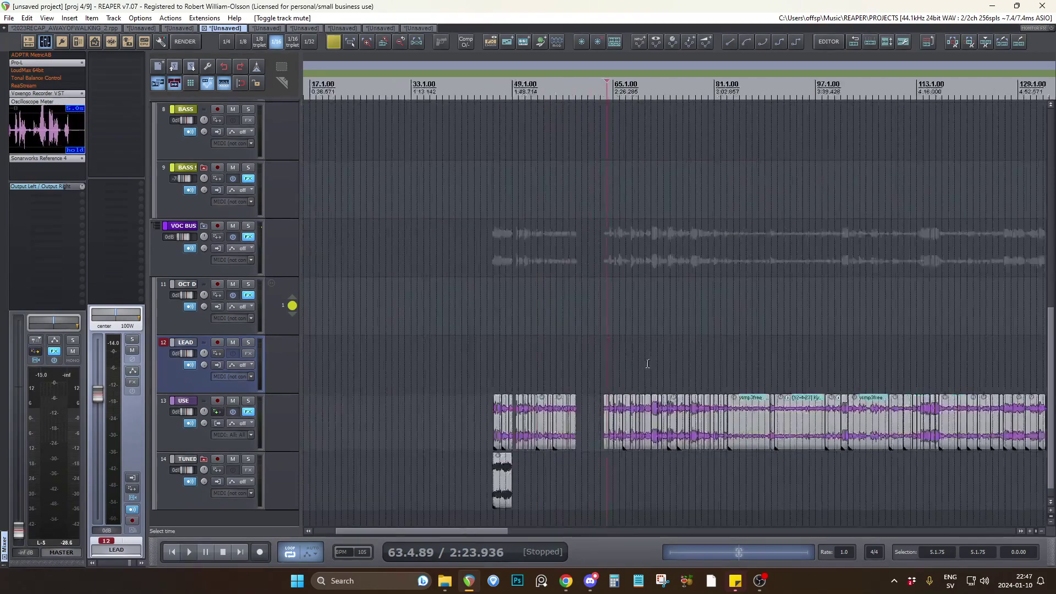
scroll(318, 448, up, 6)
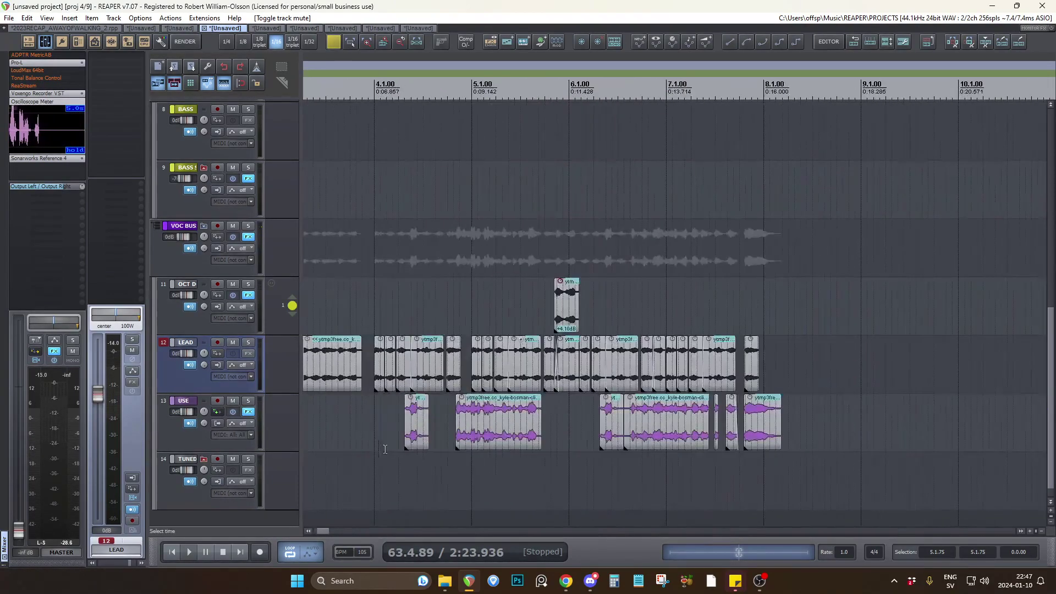
click(404, 469)
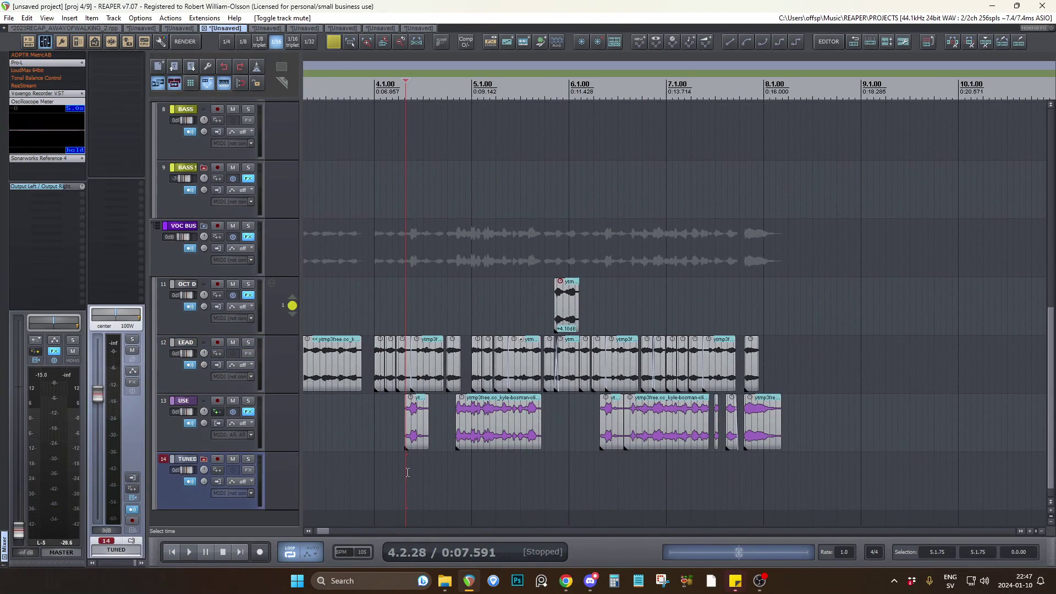
click(402, 464)
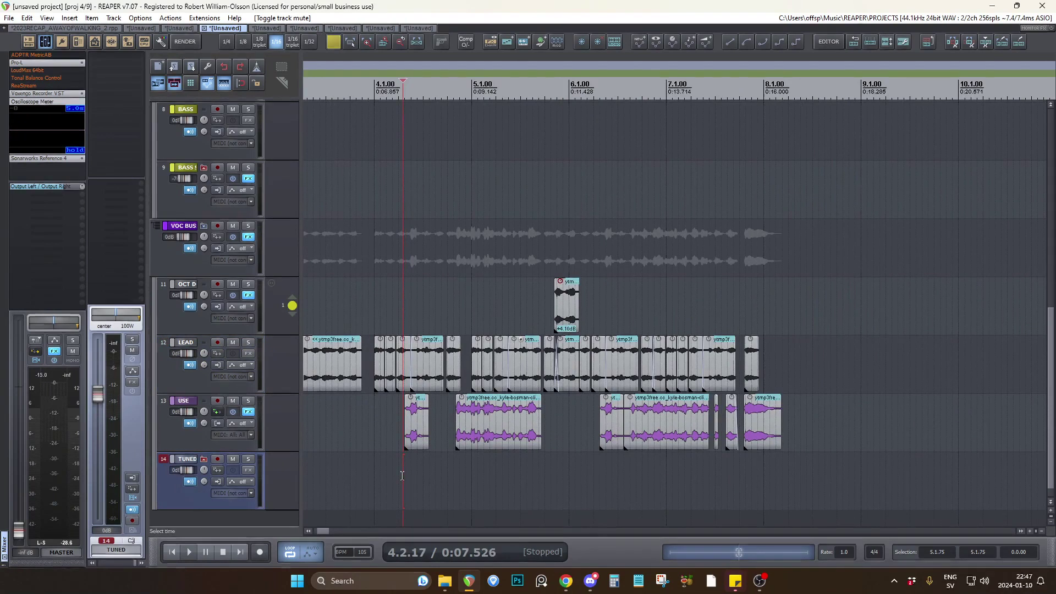
Listen to the cut phrases from about bar 4.2 and put the edit cursor just before the second USE clip.
key(space)
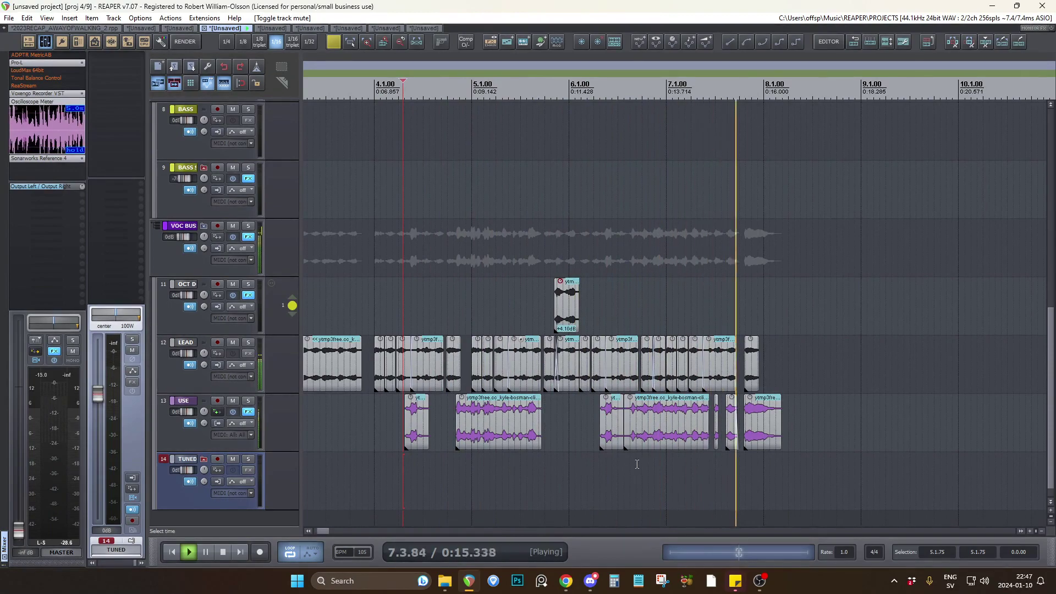
key(space)
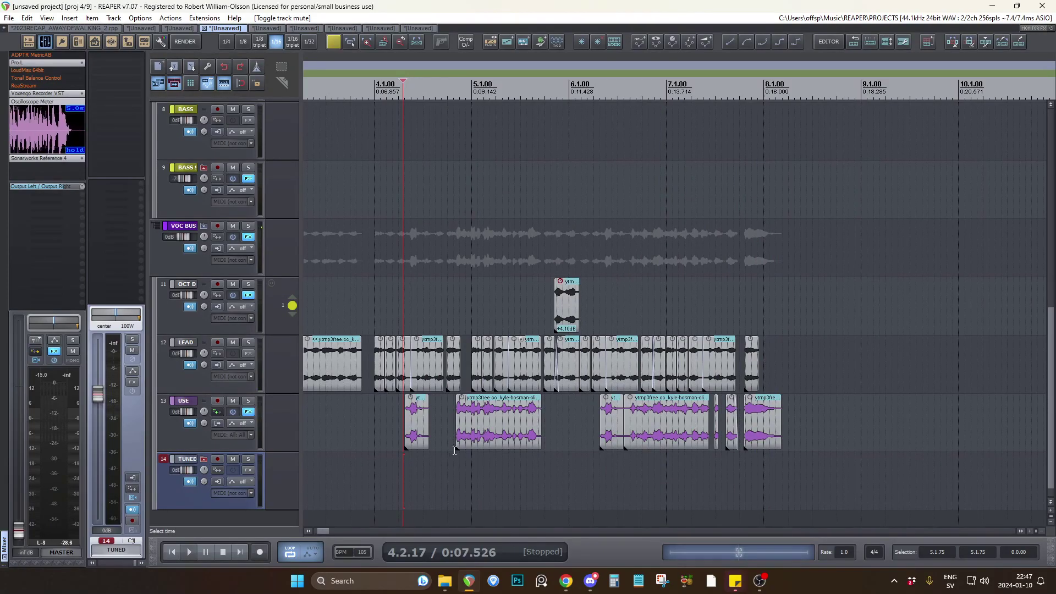
click(452, 447)
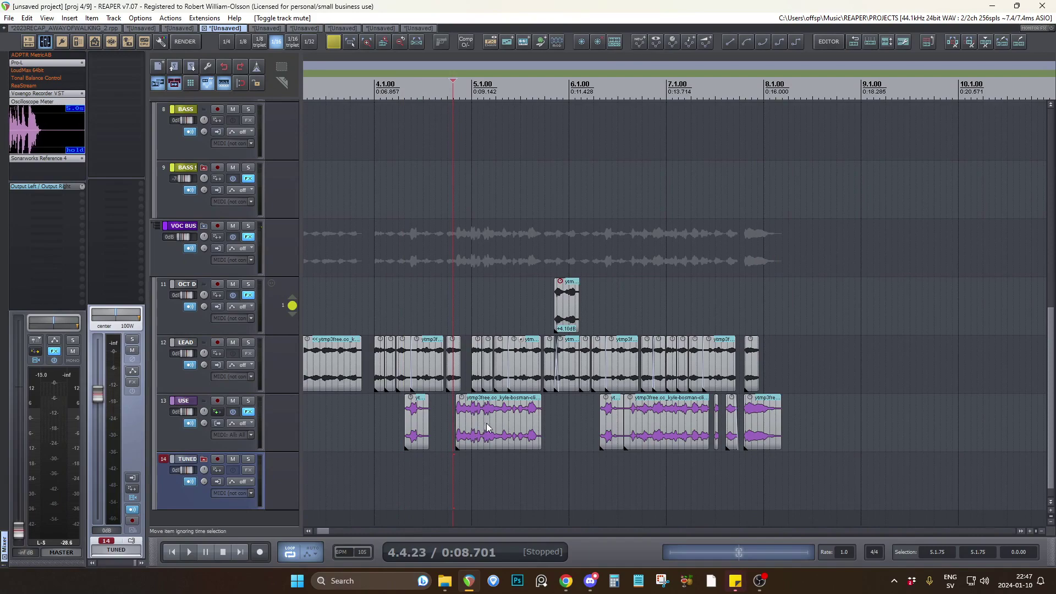
click(451, 445)
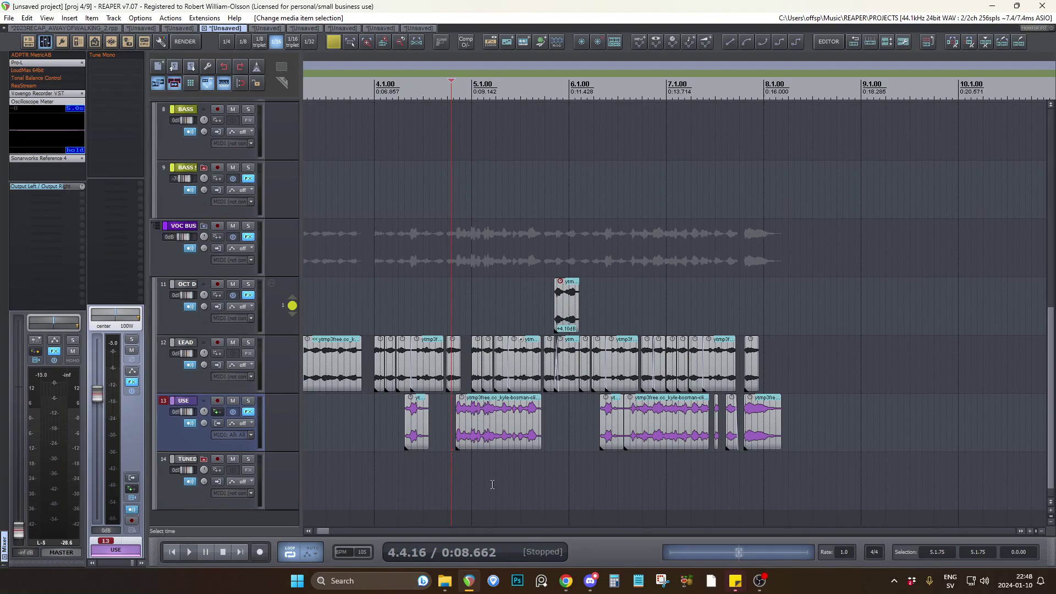
Place the edit cursor on TUNED in the gap between the first two USE clips and check the Discord chat.
scroll(434, 465, up, 2)
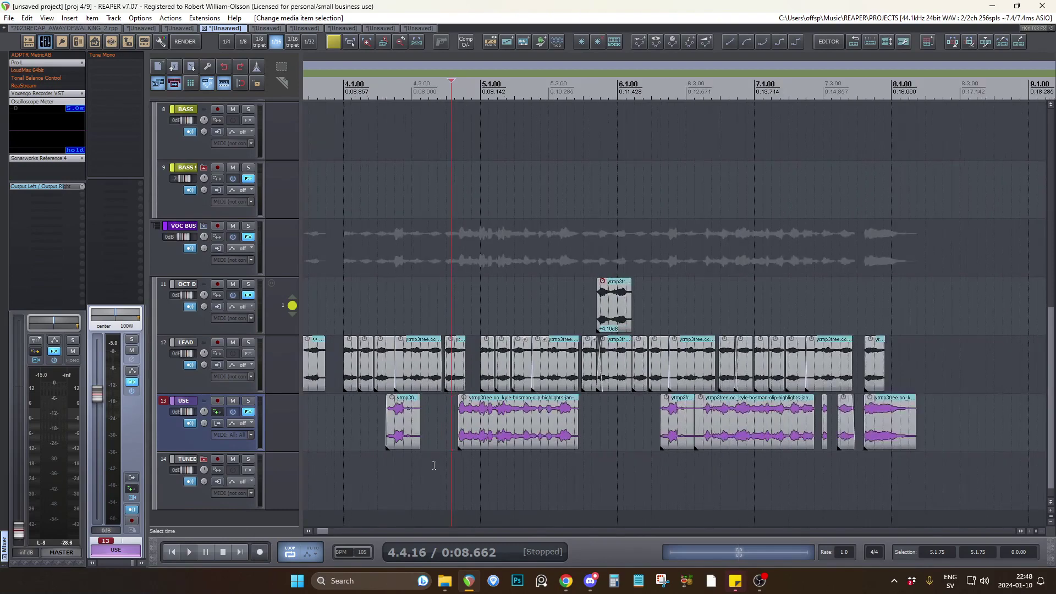
click(434, 465)
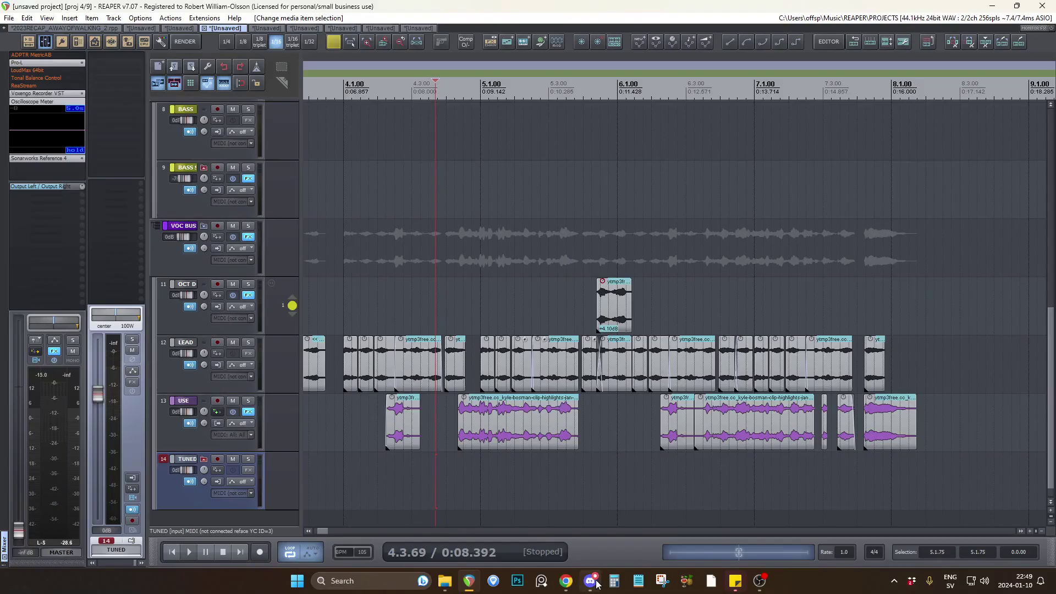
click(590, 581)
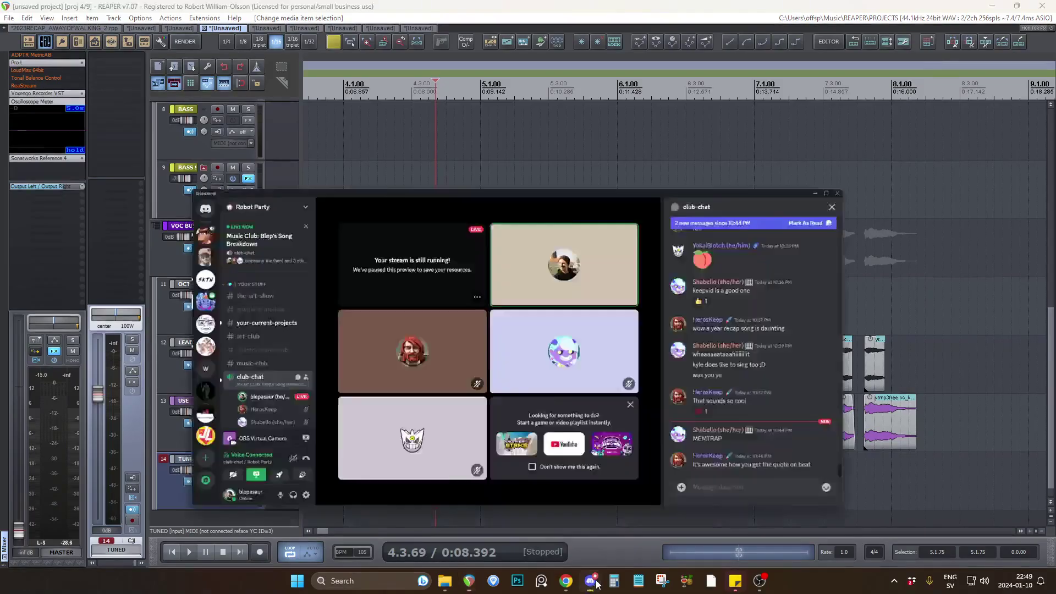
Return to REAPER and listen to the LEAD and USE phrases from just before the first USE clip to bar 8.
click(380, 492)
key(space)
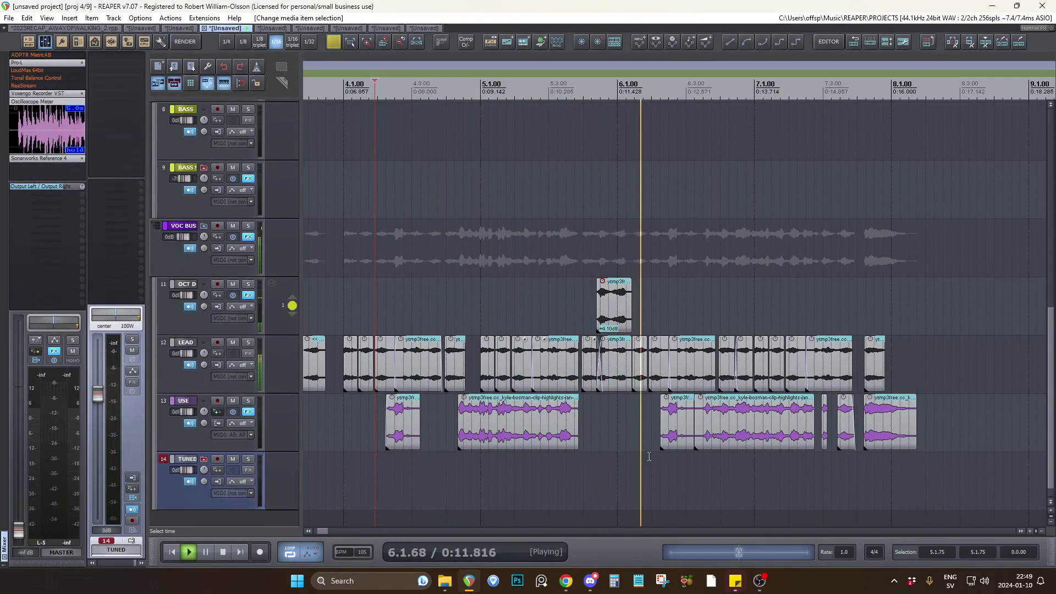
scroll(649, 456, down, 2)
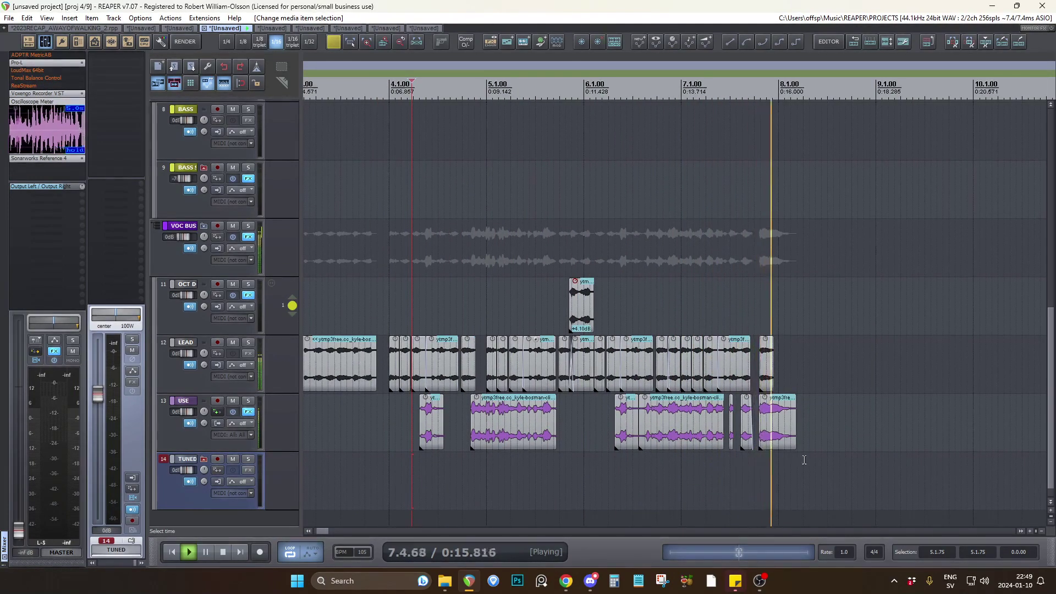
key(space)
Examine the last LEAD and USE clips closely between bars 6 and 8 and listen from about bar 7.2.
click(709, 464)
scroll(855, 456, up, 4)
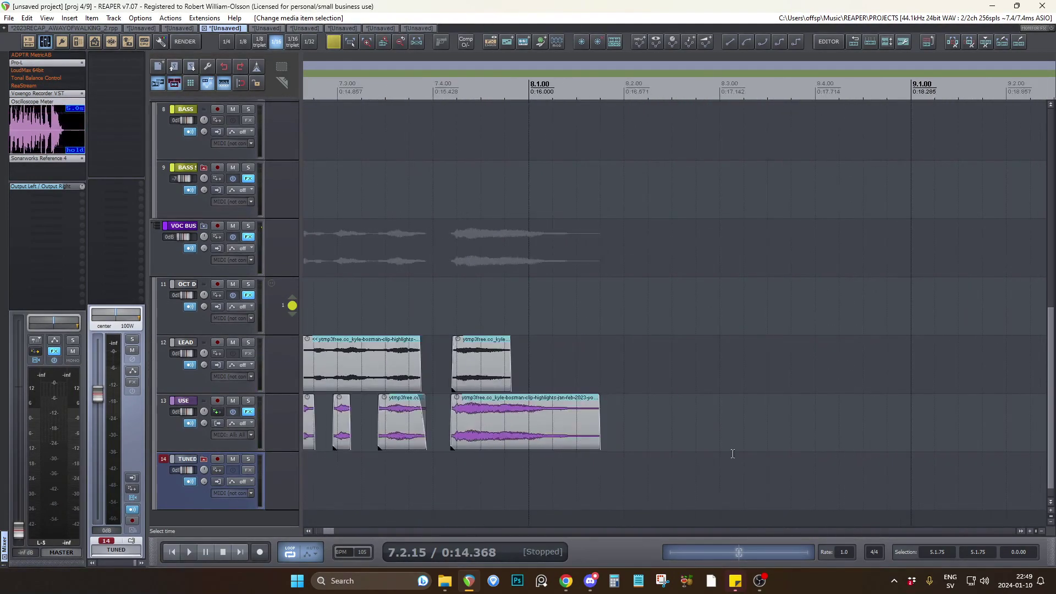
scroll(740, 455, down, 3)
click(464, 469)
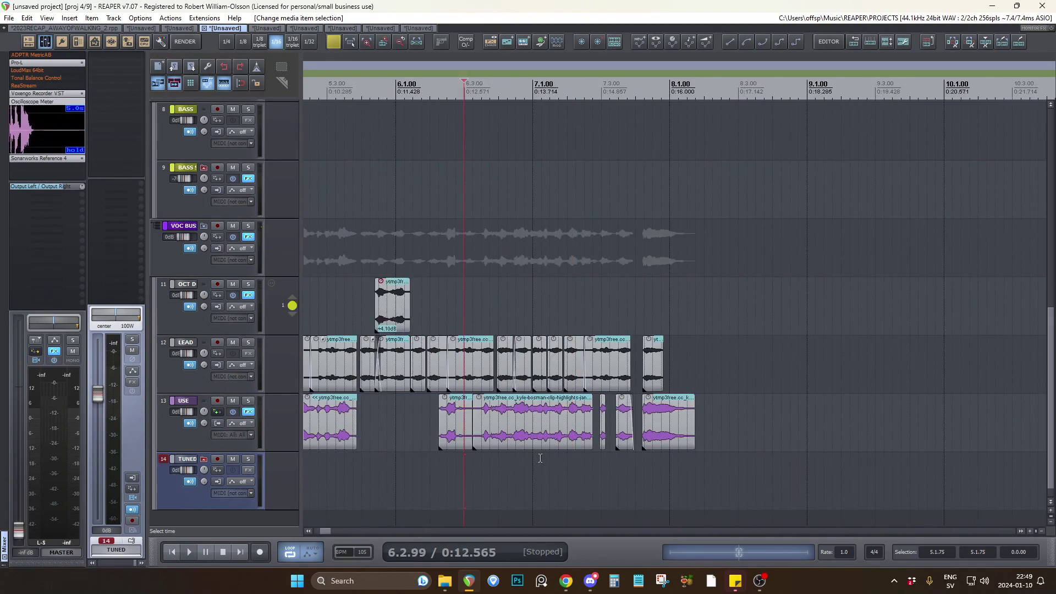
scroll(533, 461, up, 2)
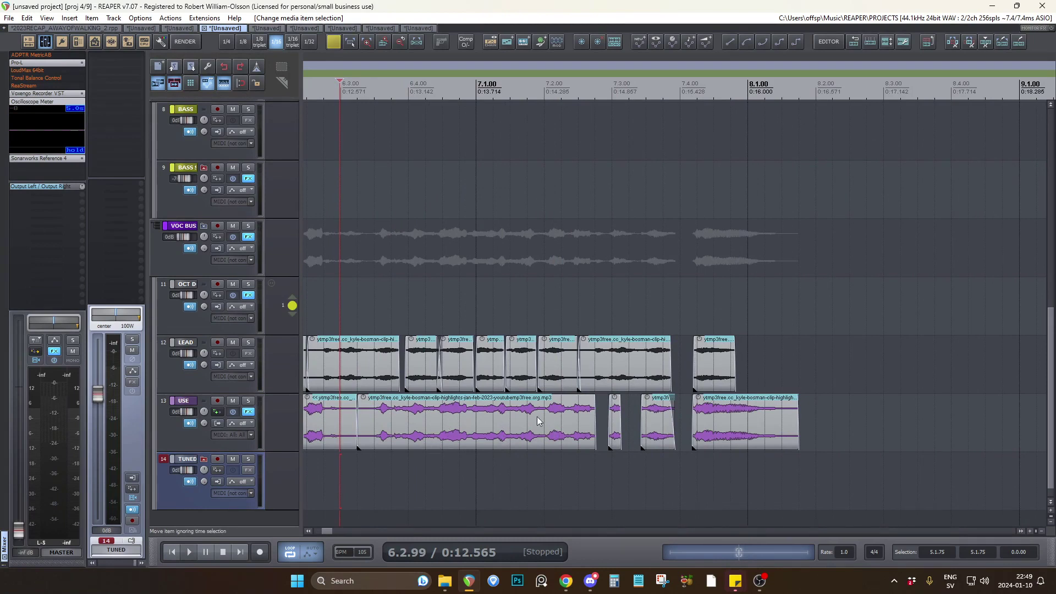
click(565, 427)
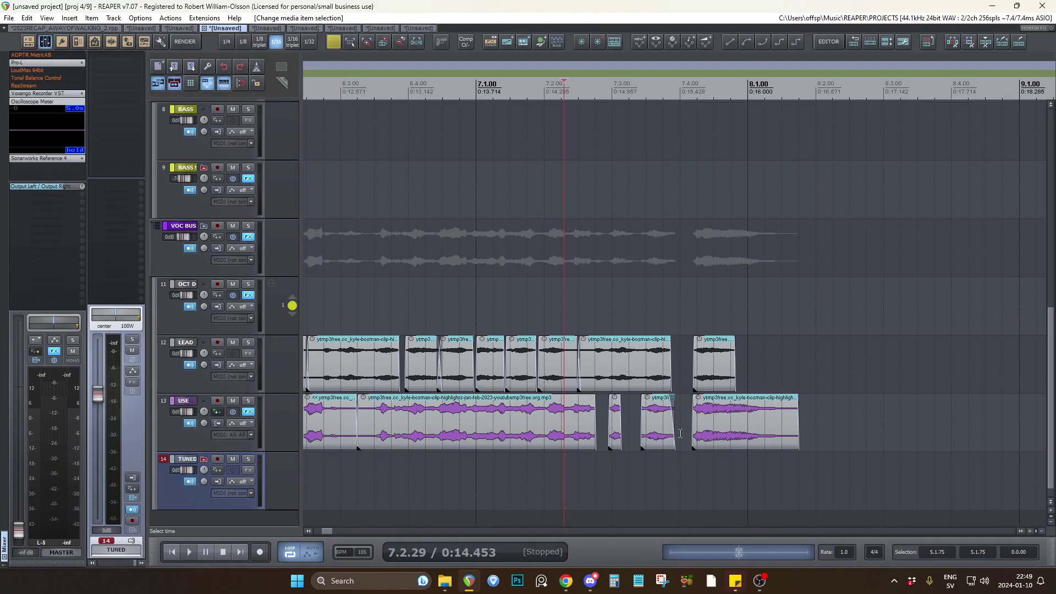
key(space)
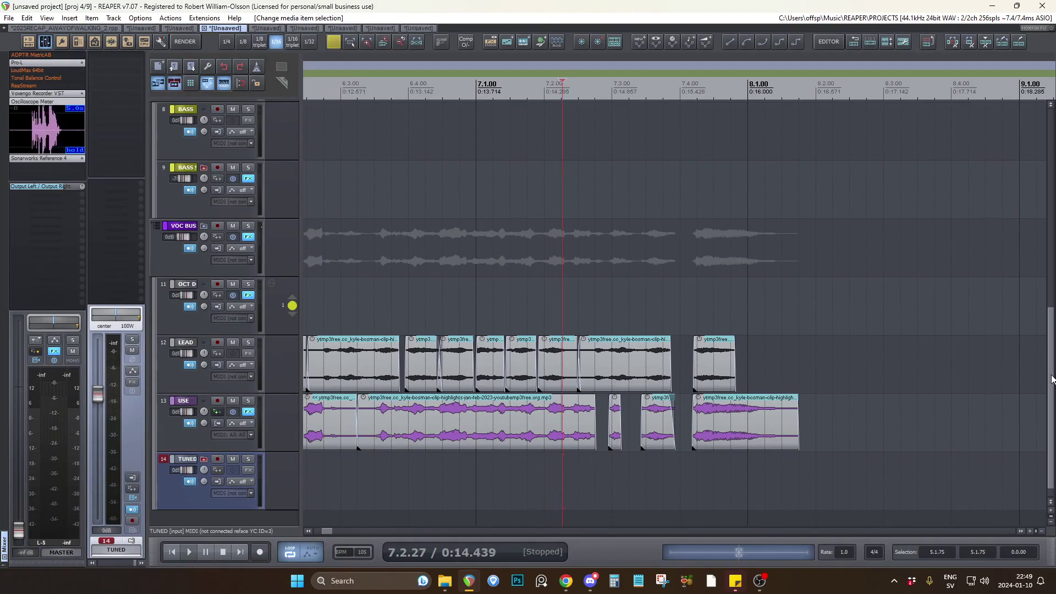
Look over the synth, bass and vocal tracks of the project and select the OCT DOWN track at about bar 7.2.
drag(1051, 379, 1052, 181)
scroll(292, 413, down, 10)
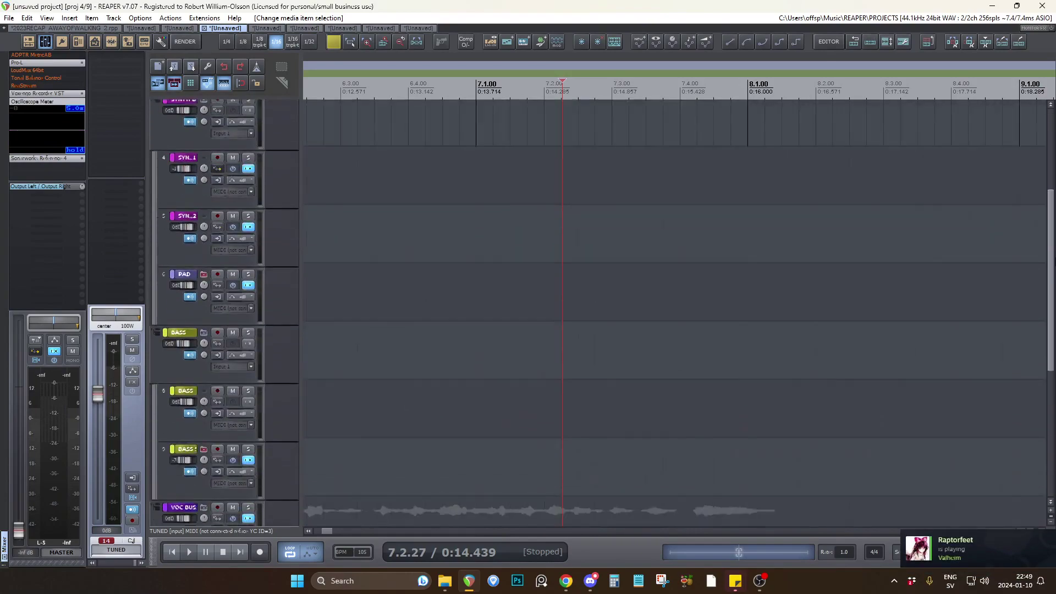
scroll(292, 413, down, 5)
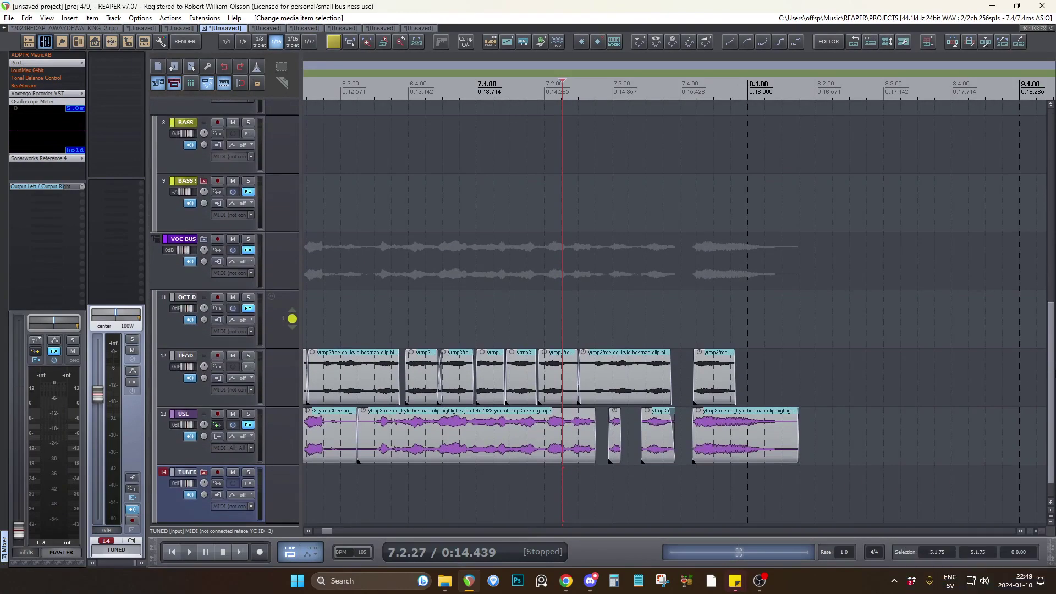
click(543, 312)
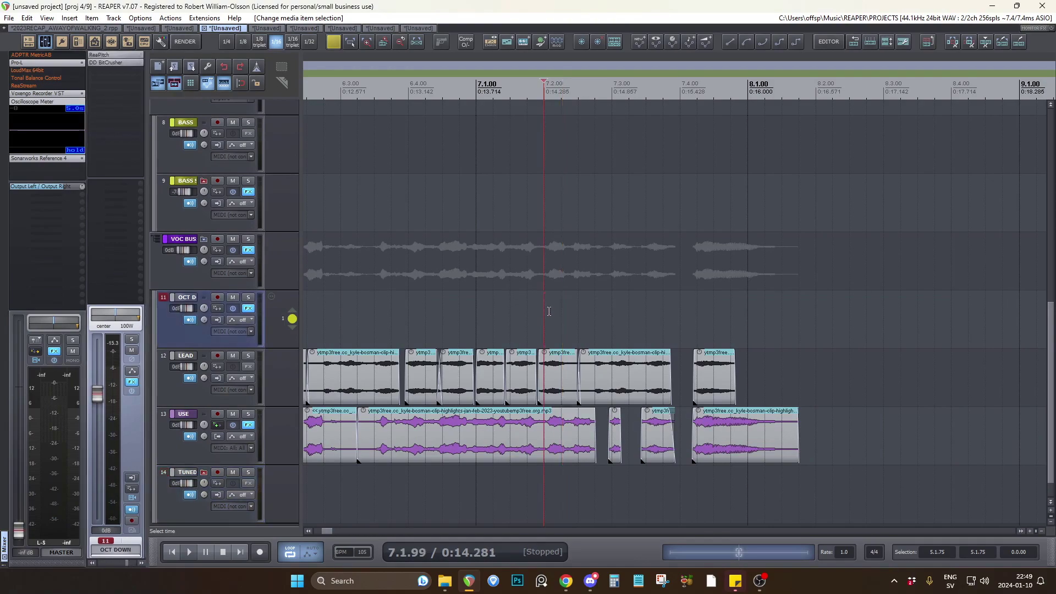
scroll(742, 315, down, 6)
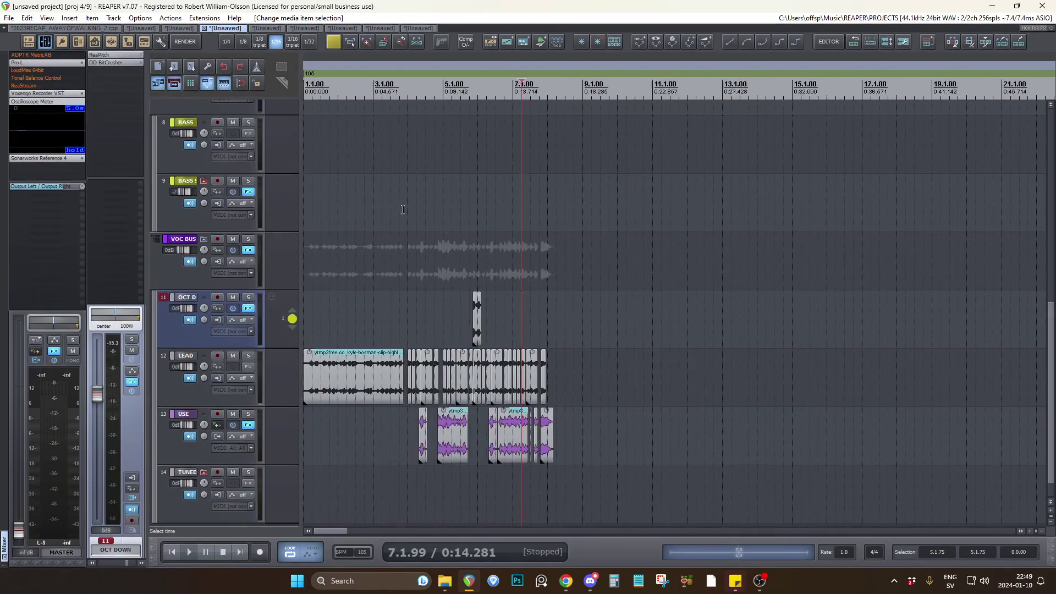
Switch to the fifth open project and turn off Sonarworks Reference 4 in its Master effects.
click(267, 28)
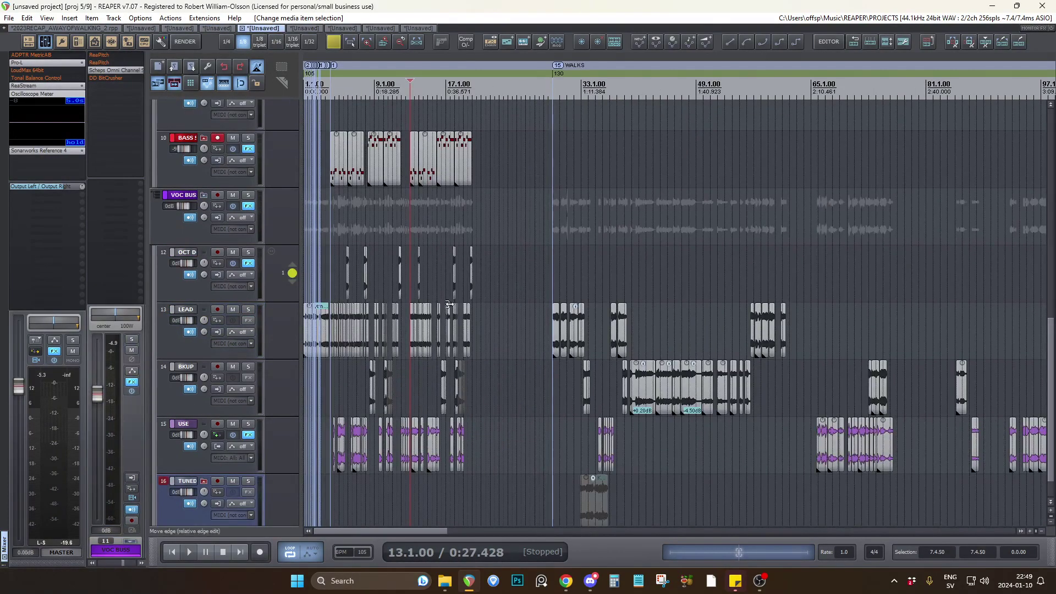
scroll(450, 304, up, 4)
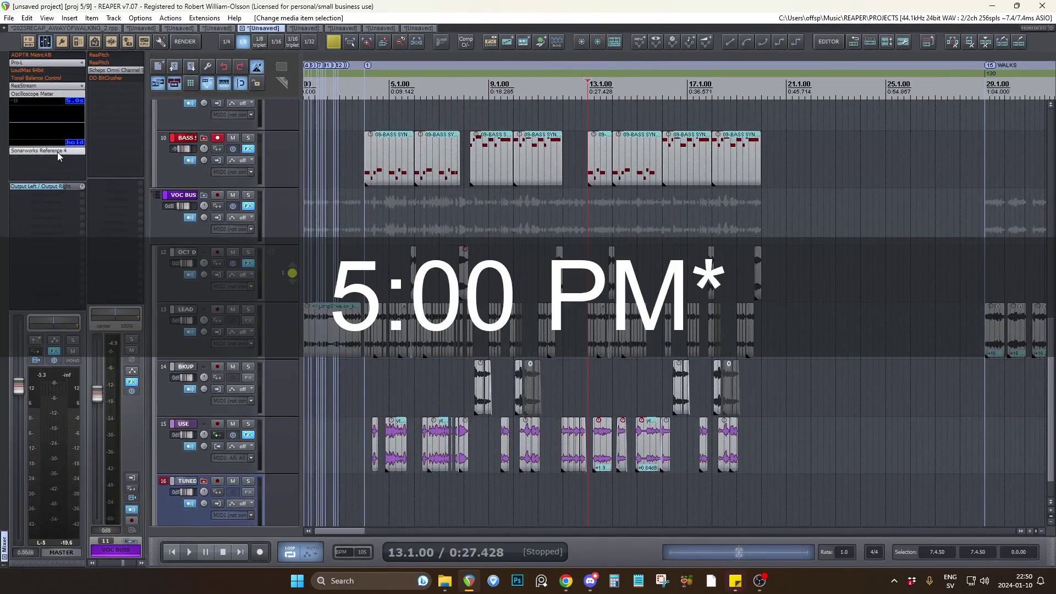
shift+click(57, 152)
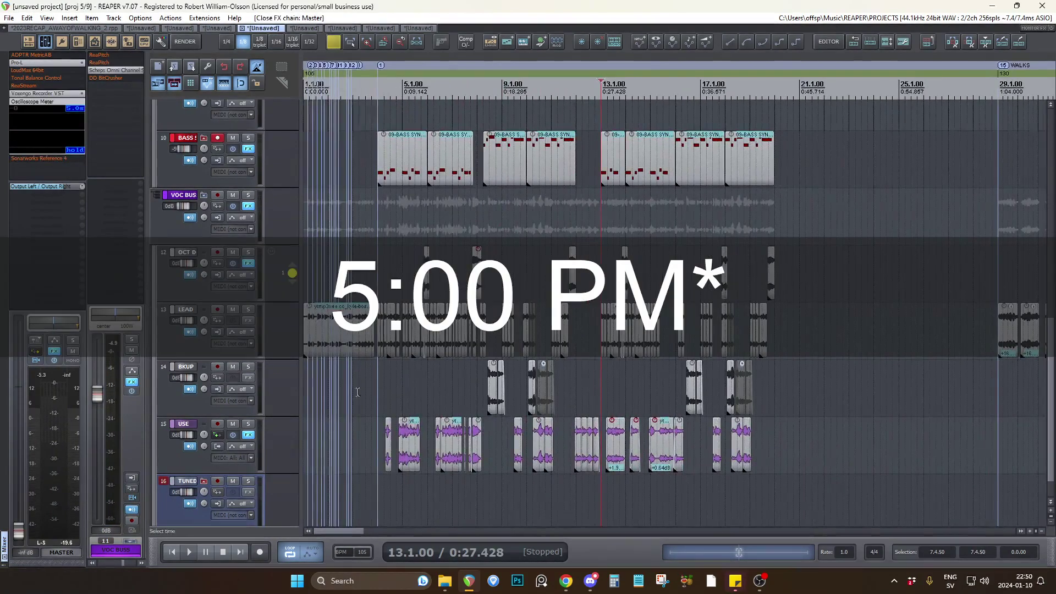
Listen to the cut phrases with the bass synth melody from bar 3.3 to about bar 12, following the playback across the tracks.
click(341, 388)
scroll(341, 388, up, 3)
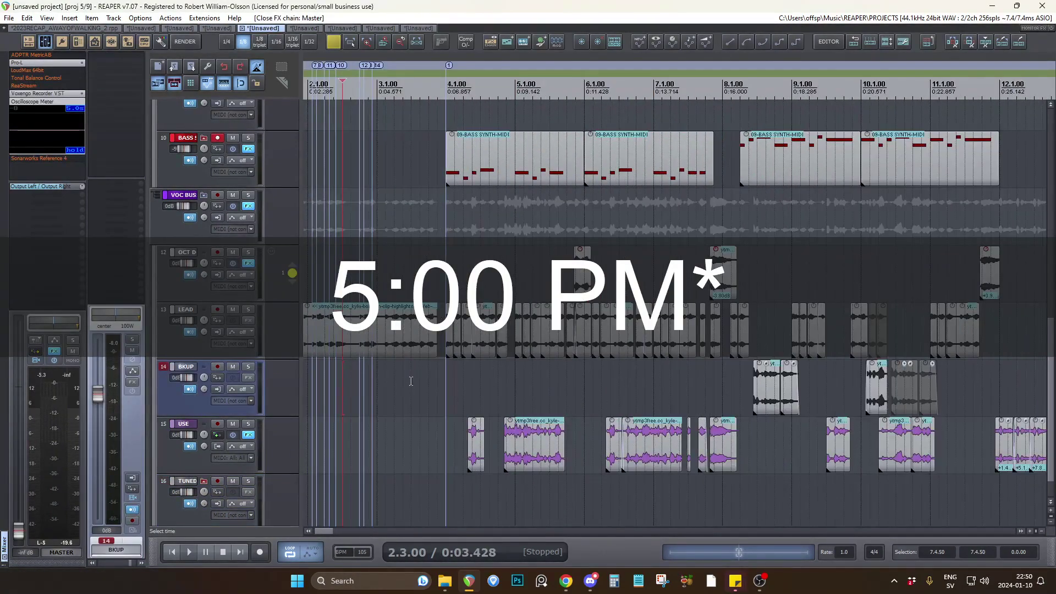
click(411, 381)
key(space)
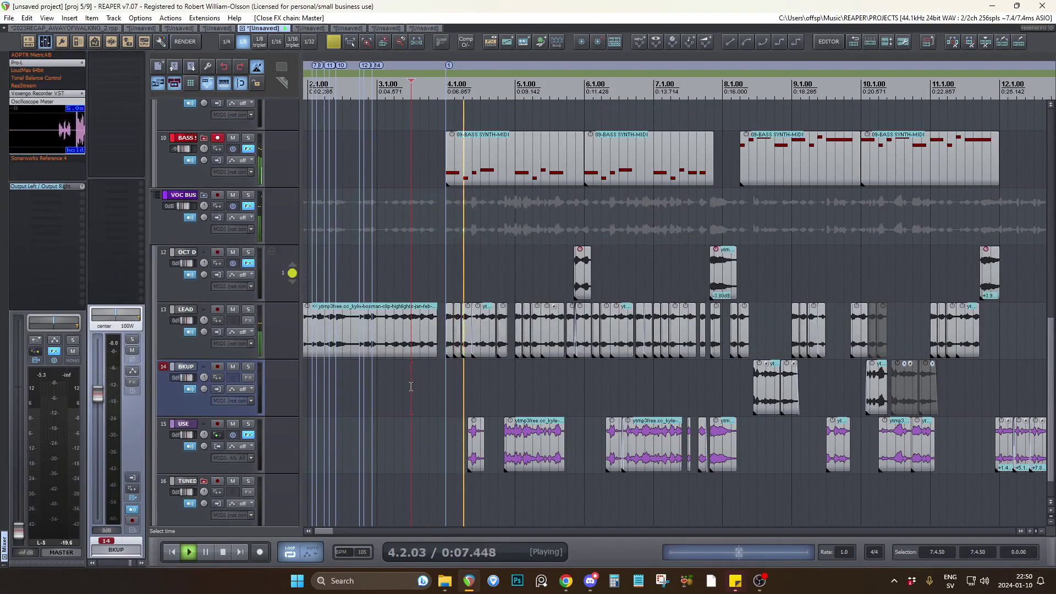
scroll(295, 190, up, 3)
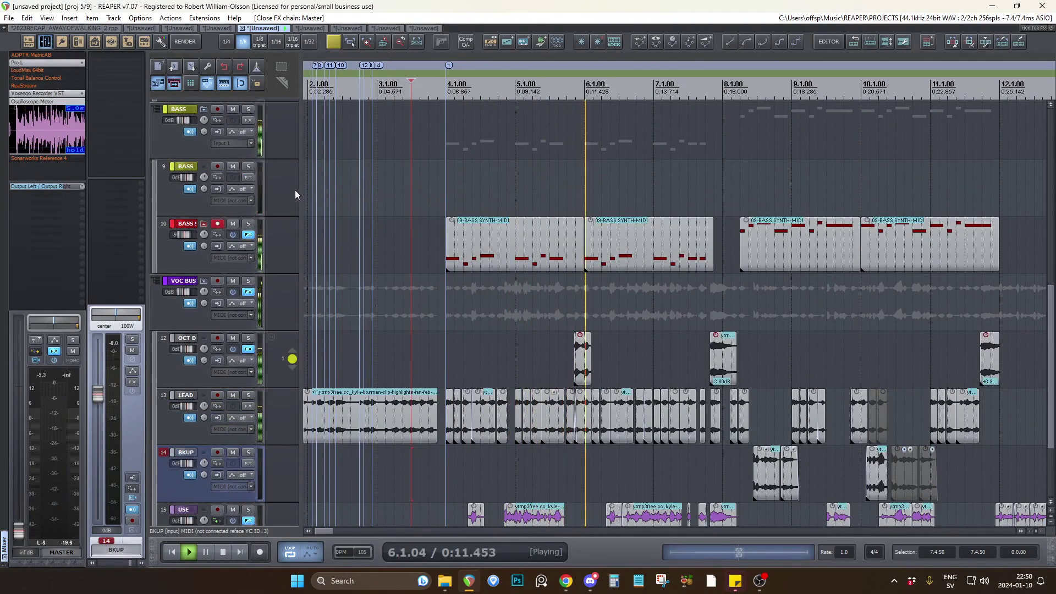
scroll(295, 193, down, 2)
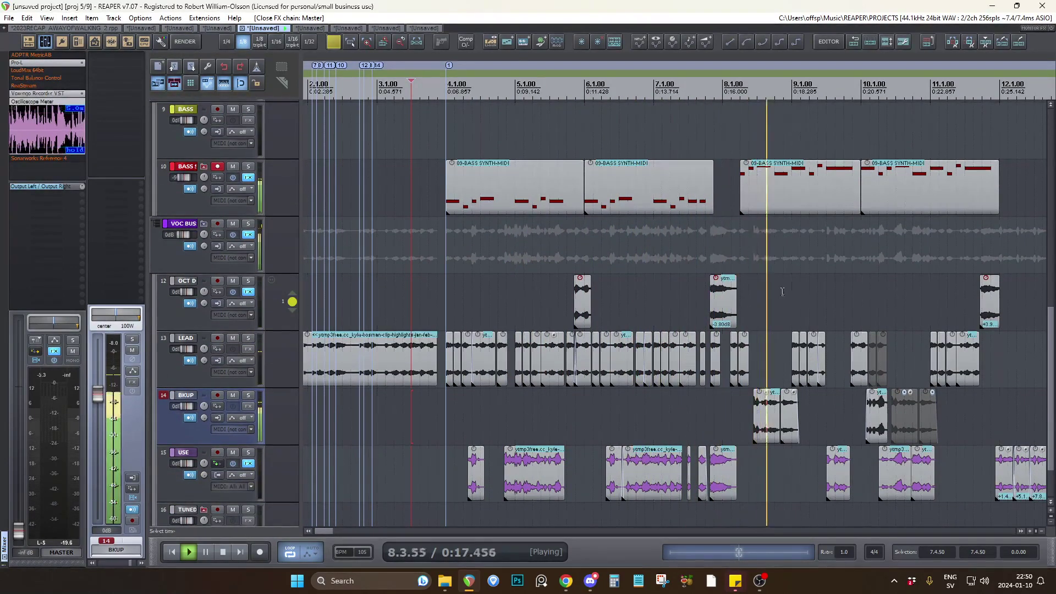
scroll(762, 286, down, 3)
scroll(784, 302, up, 3)
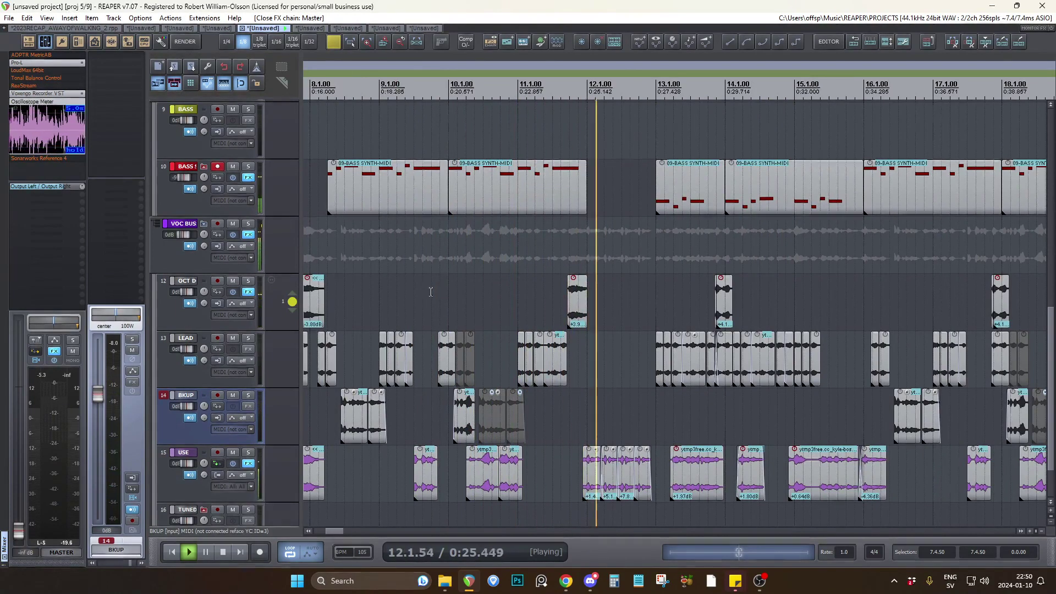
key(space)
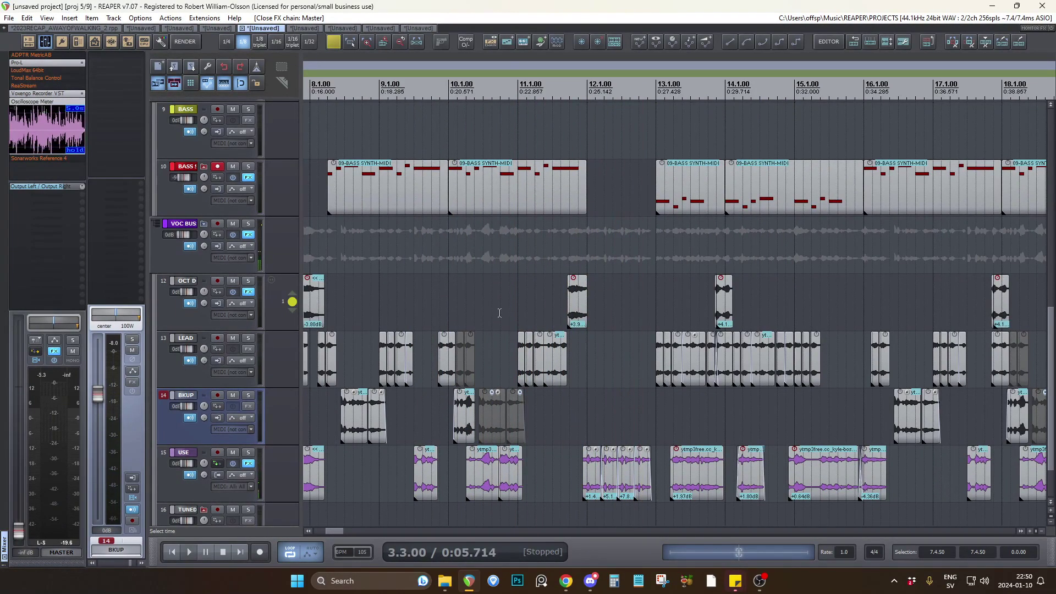
Turn off record arming on the BASS SYNTH track.
scroll(289, 226, up, 4)
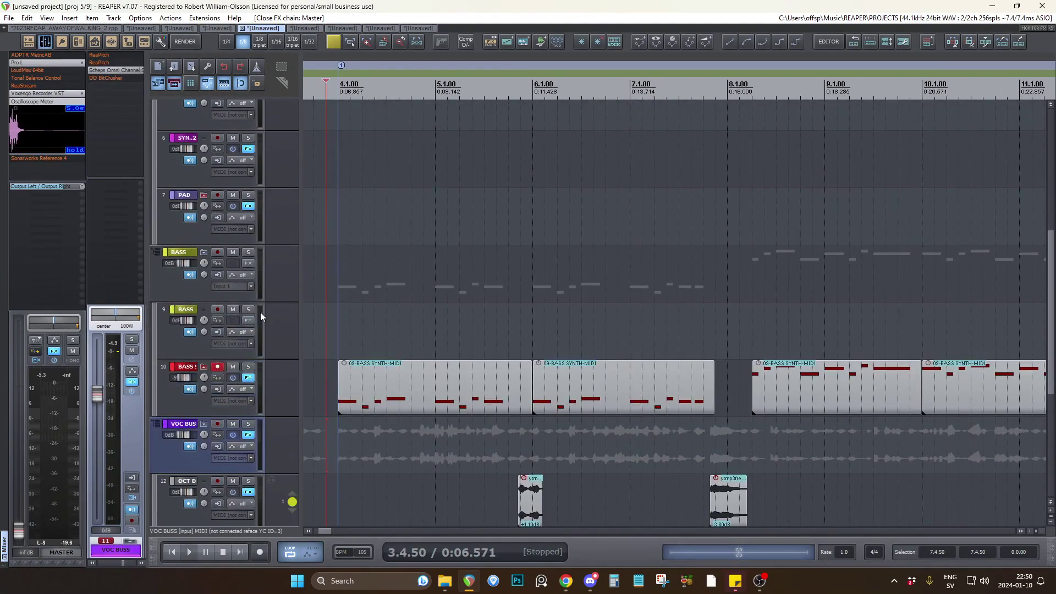
click(220, 366)
scroll(269, 364, down, 4)
Inspect the drum and bass parts by selecting the first MIDI clip on BREAK and the second clip on BASS SYNTH.
scroll(669, 329, down, 3)
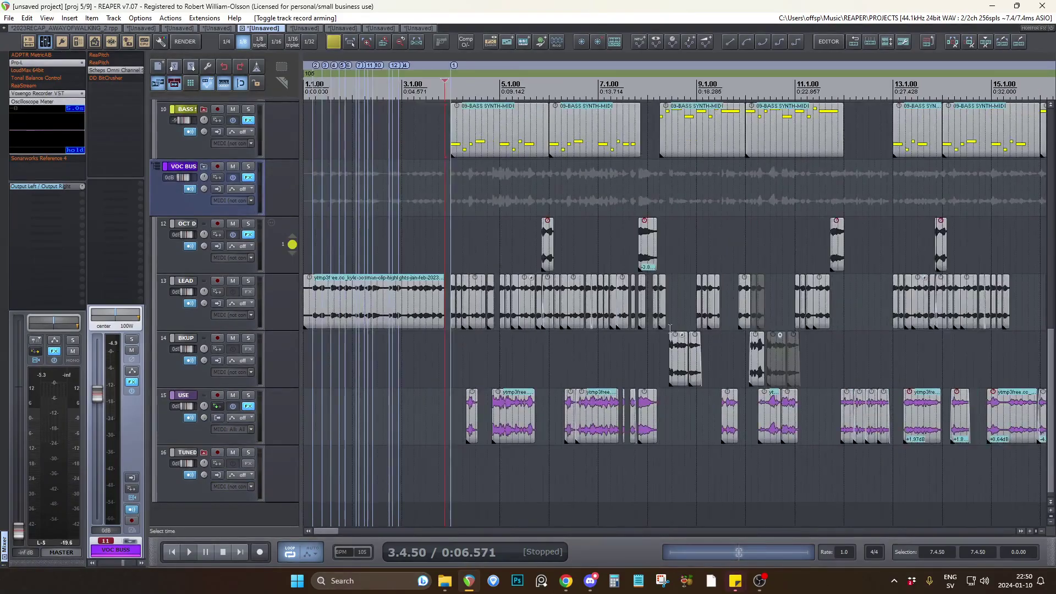
scroll(544, 330, up, 2)
scroll(262, 204, up, 6)
click(519, 258)
scroll(421, 262, down, 3)
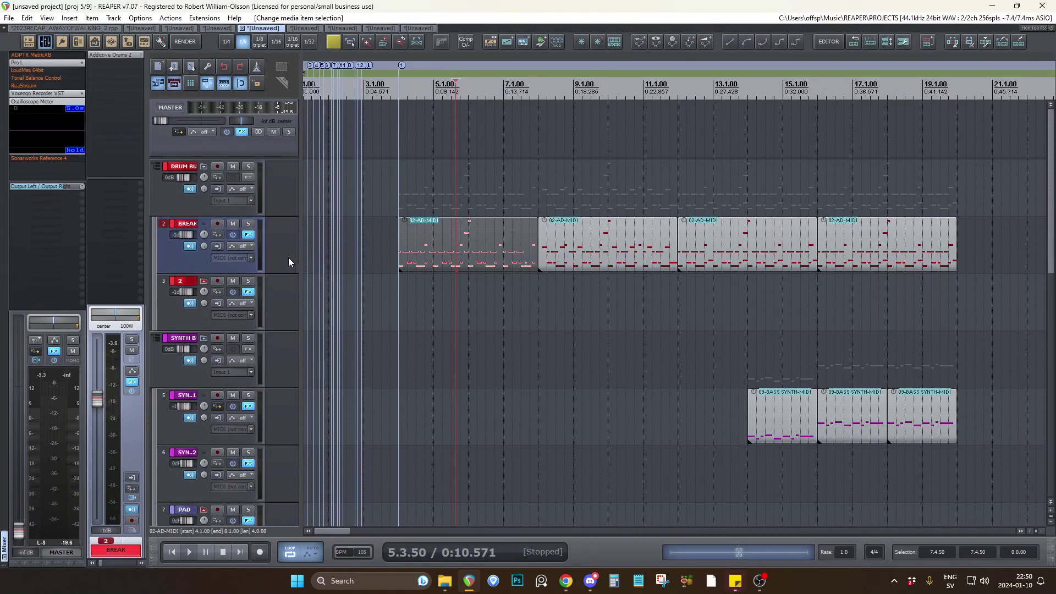
scroll(289, 258, down, 5)
click(491, 330)
scroll(437, 308, up, 3)
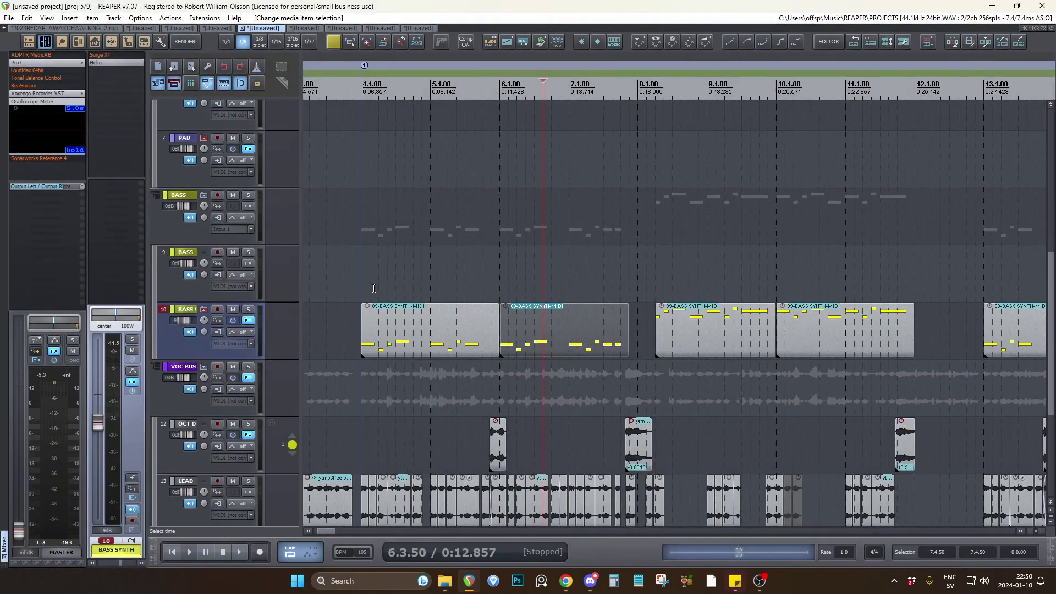
Select the first BASS SYNTH clip, solo the track, listen to its melody from bar 4.1 and release the solo.
click(360, 283)
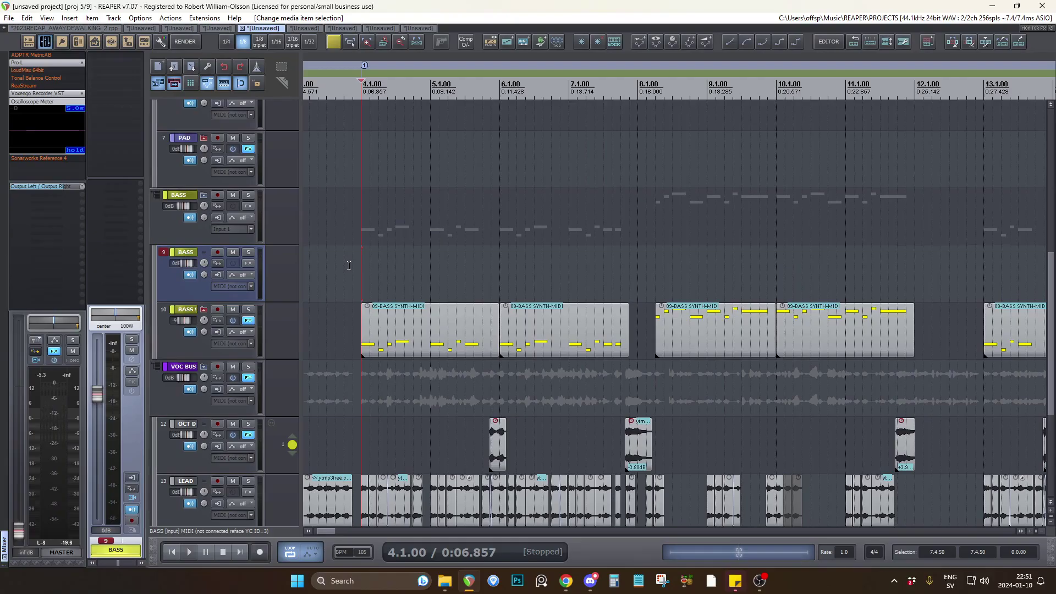
click(359, 337)
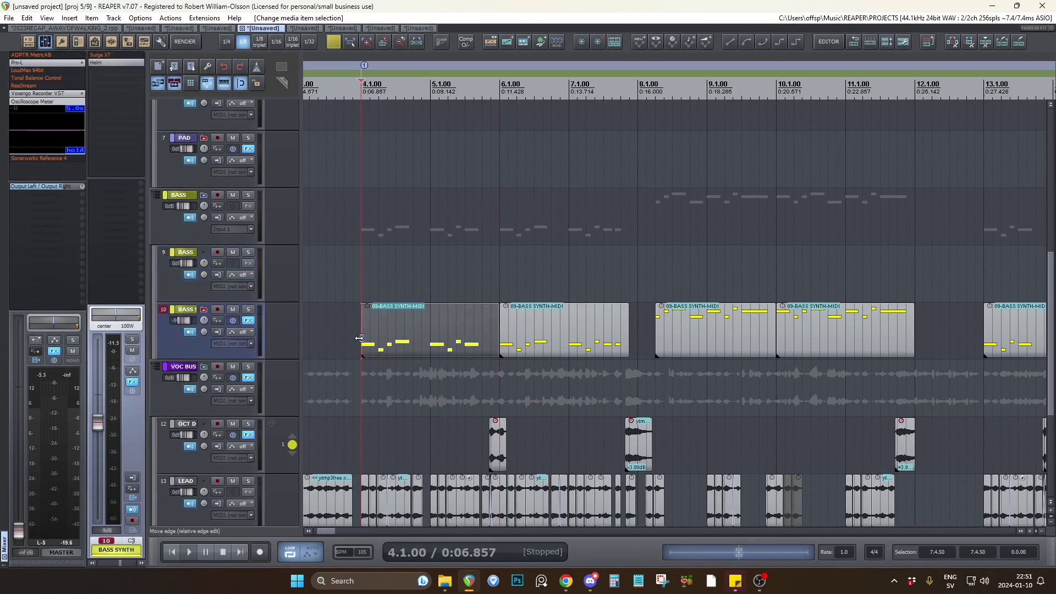
click(249, 309)
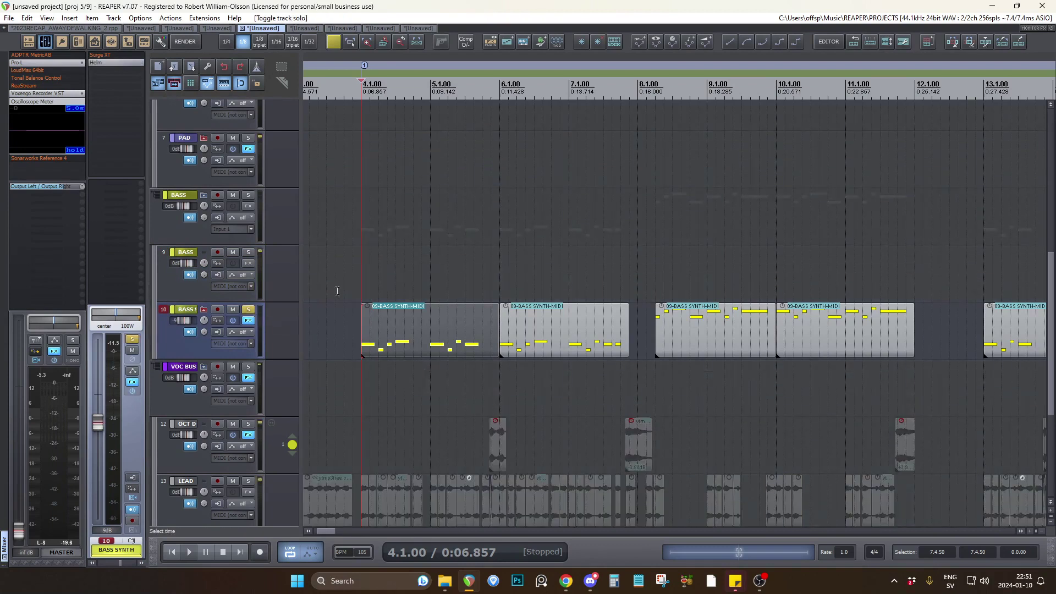
key(space)
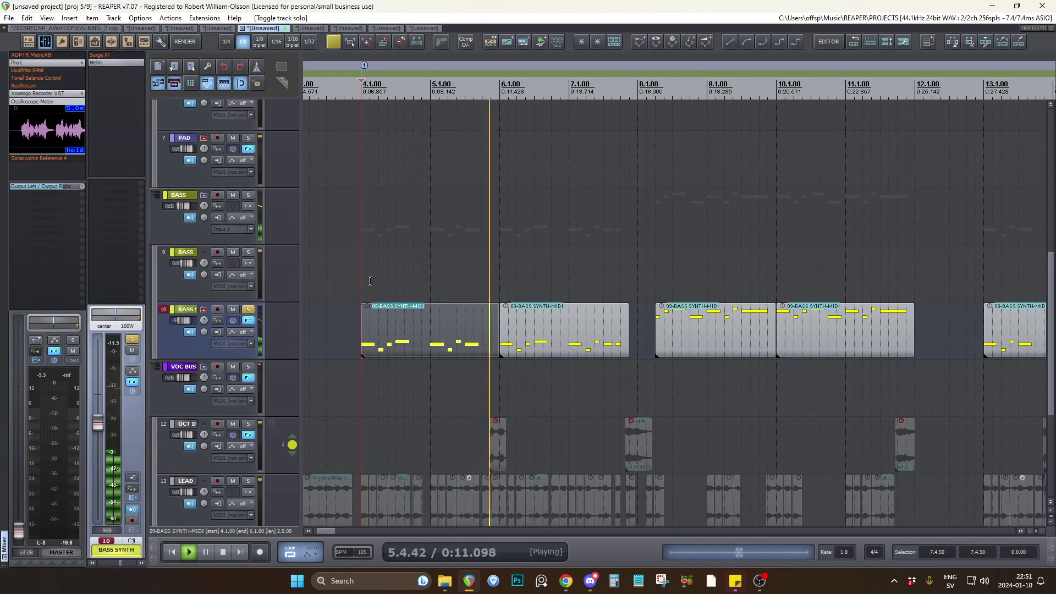
key(space)
click(250, 310)
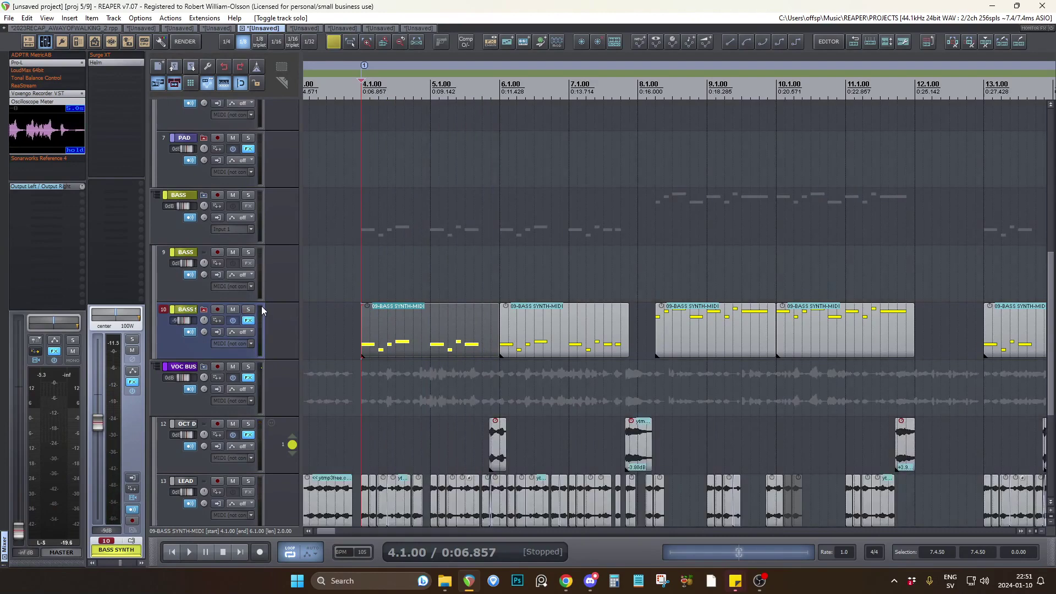
Solo the LEAD track and listen to its cut vocal phrases from about bar 6 to bar 8.
scroll(273, 314, down, 3)
scroll(273, 314, down, 1)
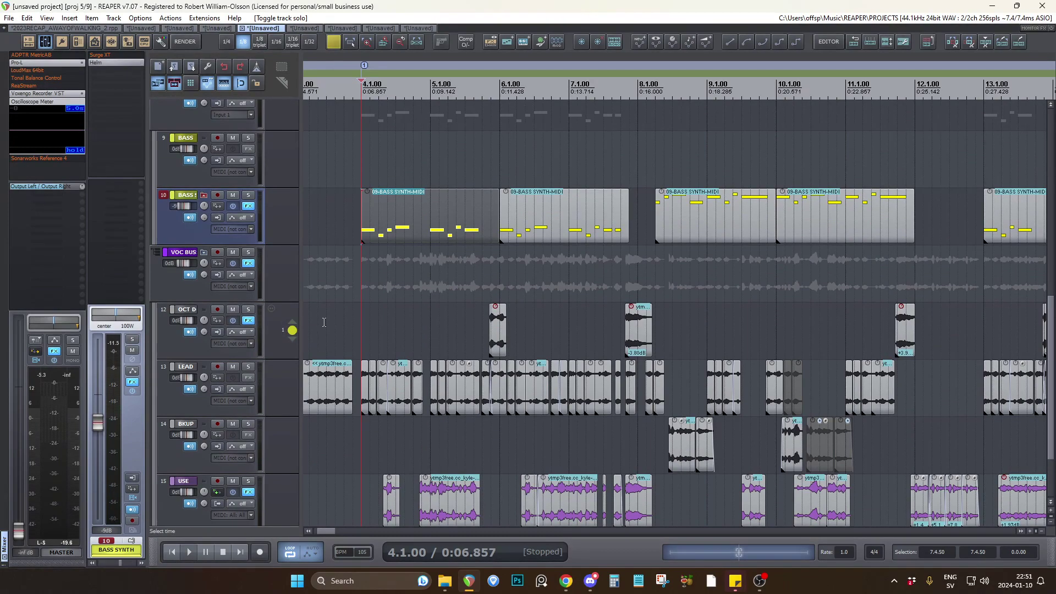
scroll(399, 332, down, 1)
scroll(498, 269, left, 1)
click(499, 269)
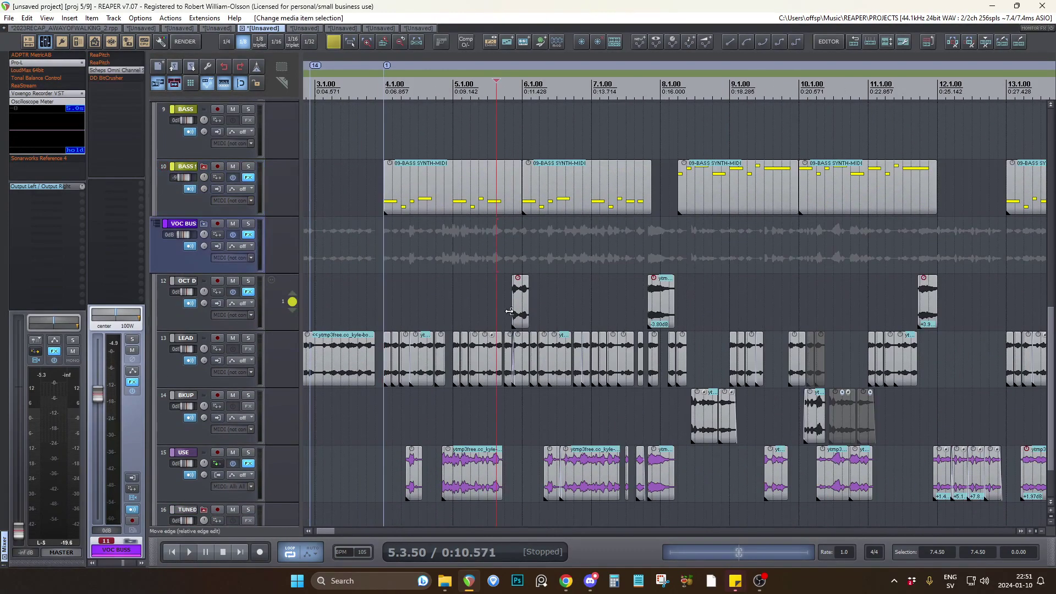
scroll(510, 311, down, 3)
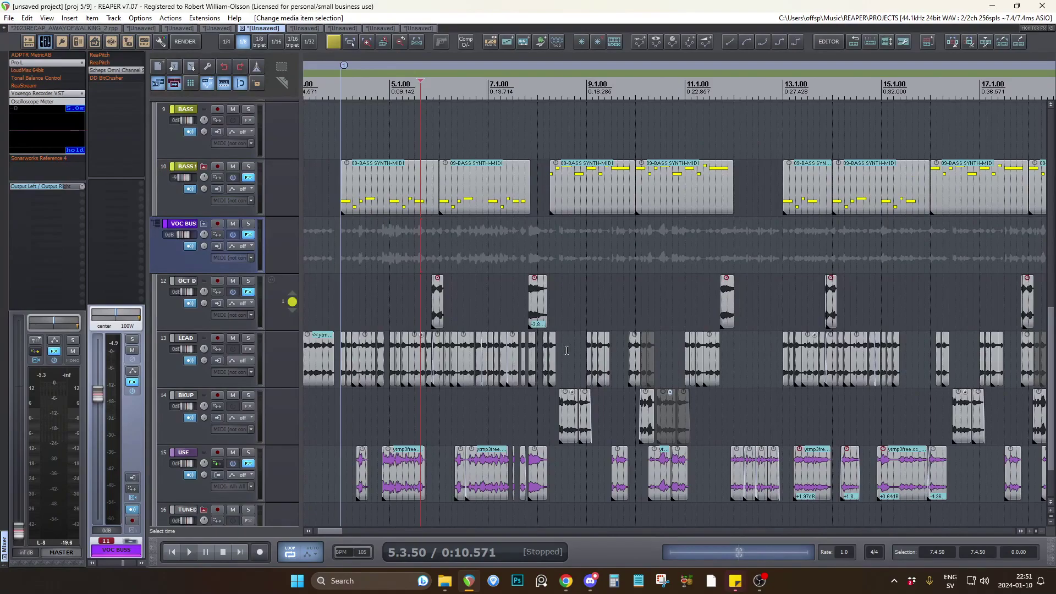
click(248, 338)
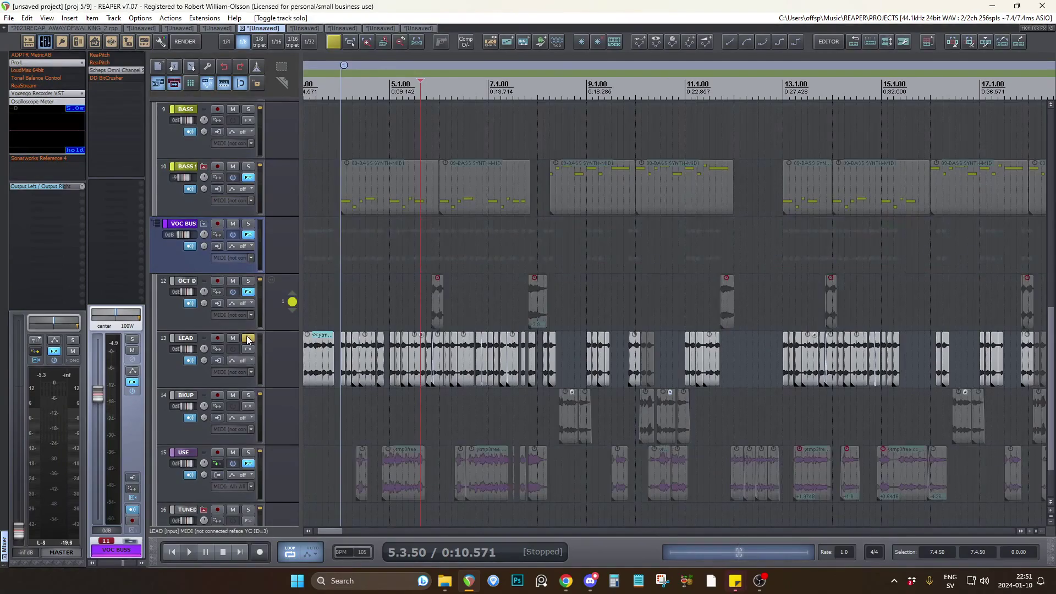
click(457, 316)
key(space)
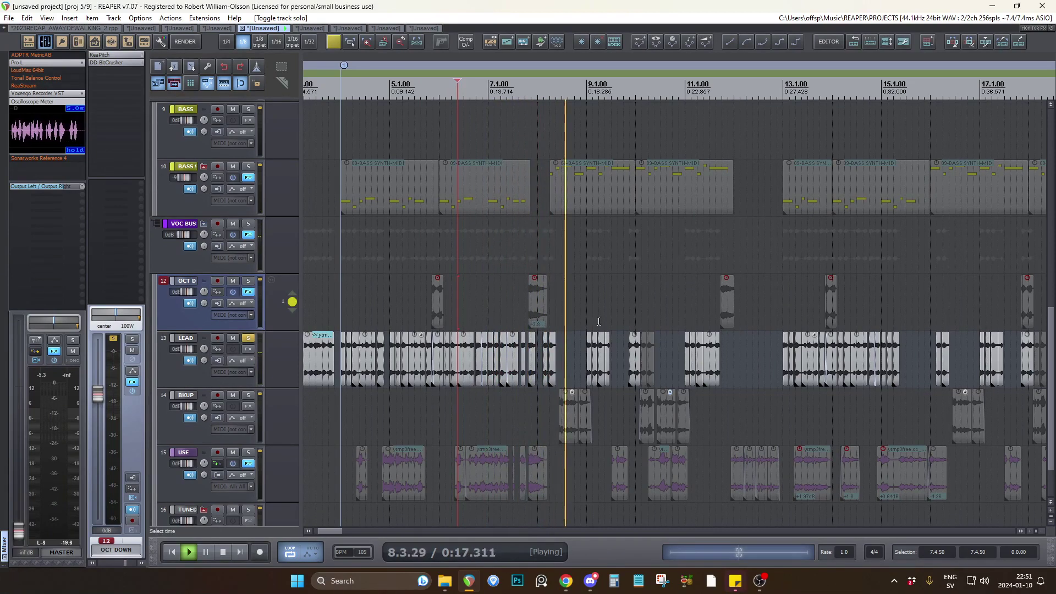
key(space)
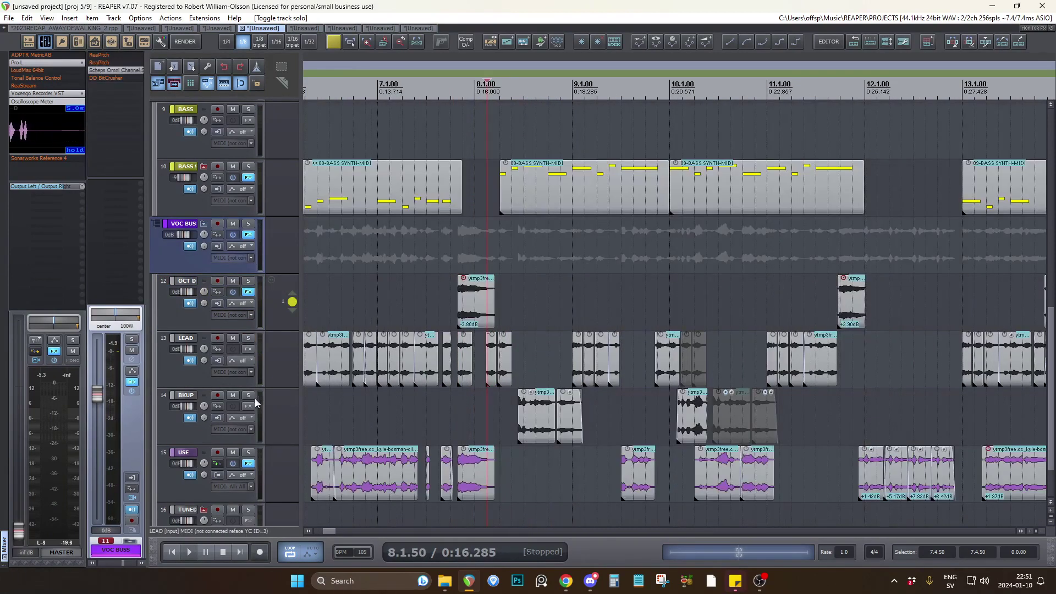
Solo the BKUP, LEAD and USE tracks, listen to the combined vocal phrases from bar 8.1, and release the solos.
click(249, 395)
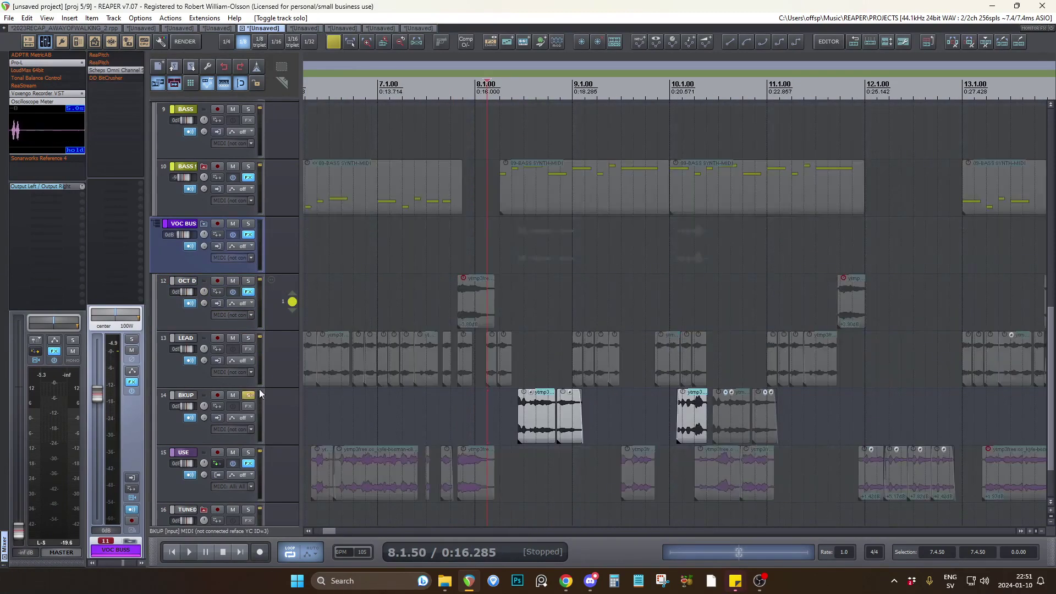
click(248, 340)
click(482, 400)
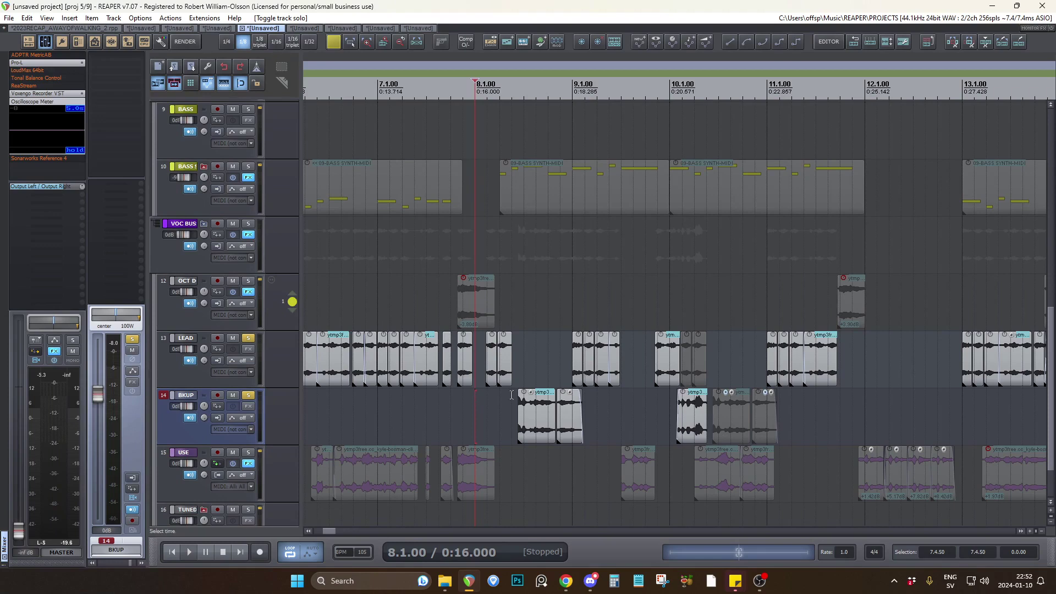
key(space)
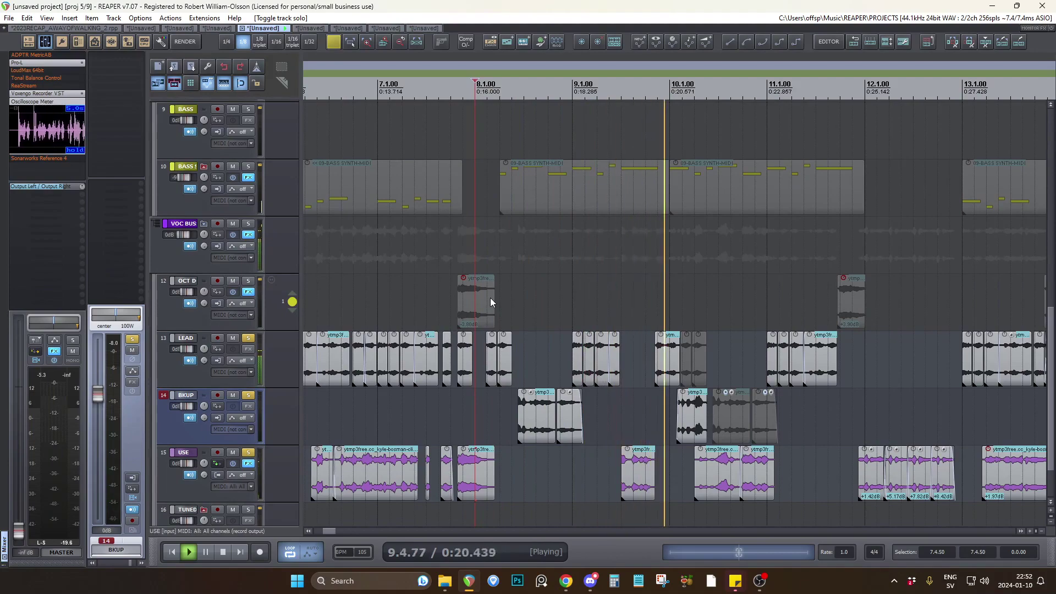
key(space)
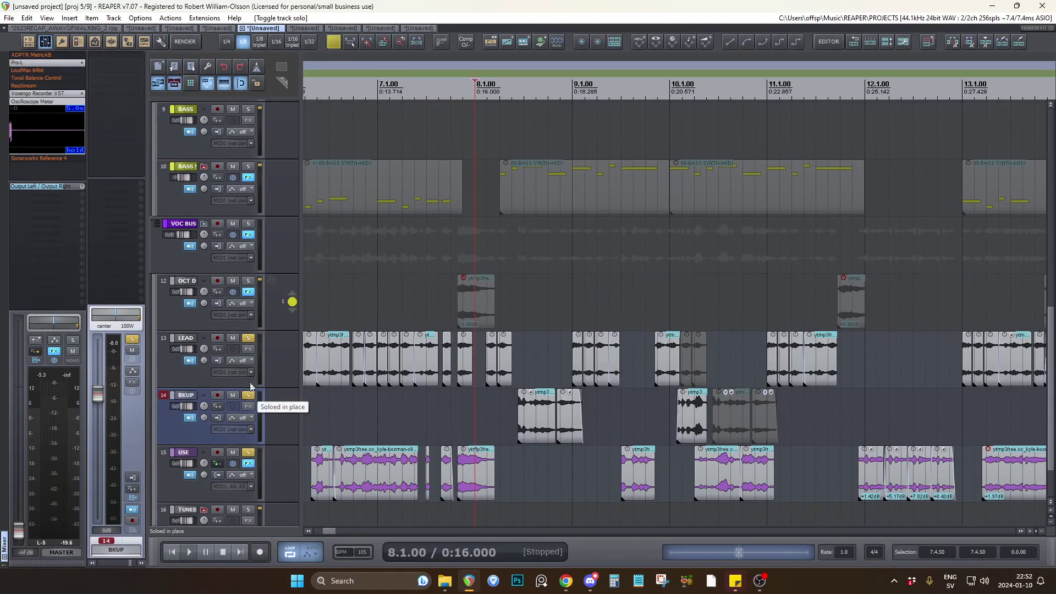
click(252, 338)
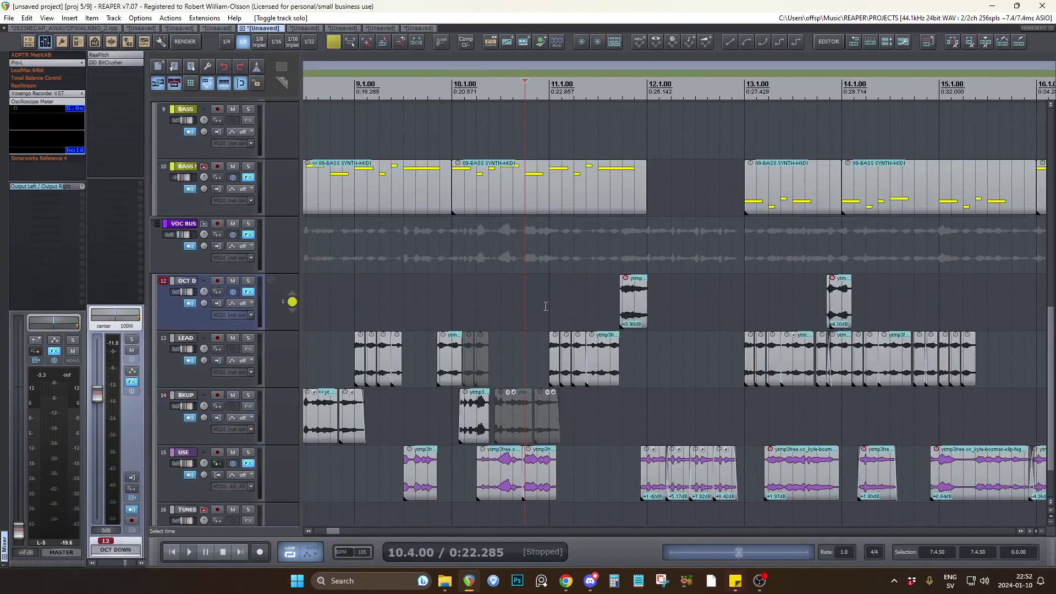
Listen to the four USE clips around bar 12 with the full mix, starting from bar 11.4.50.
scroll(559, 293, up, 2)
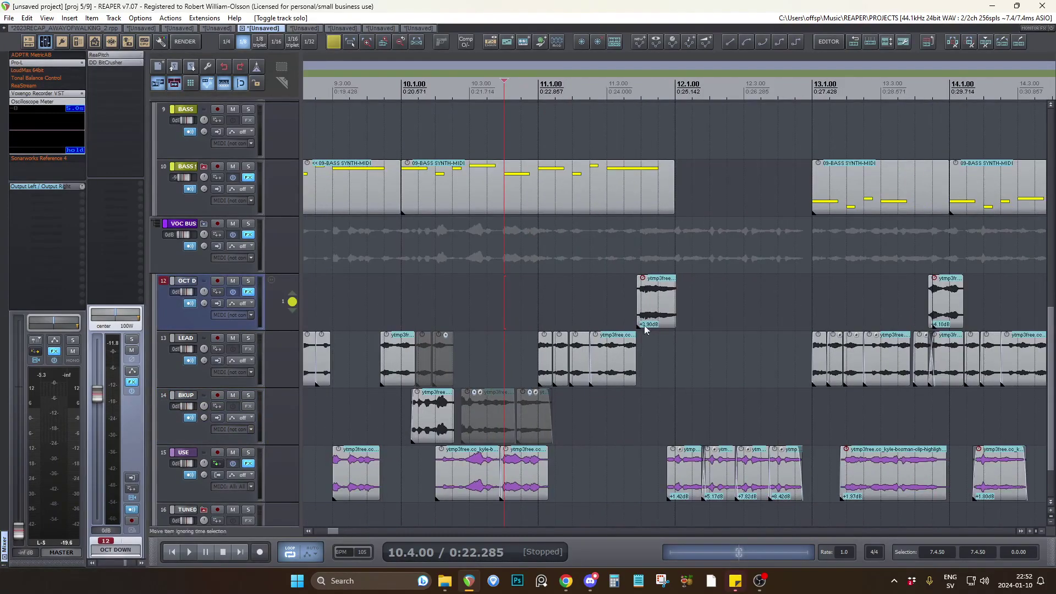
click(645, 416)
scroll(632, 410, down, 3)
scroll(743, 420, up, 4)
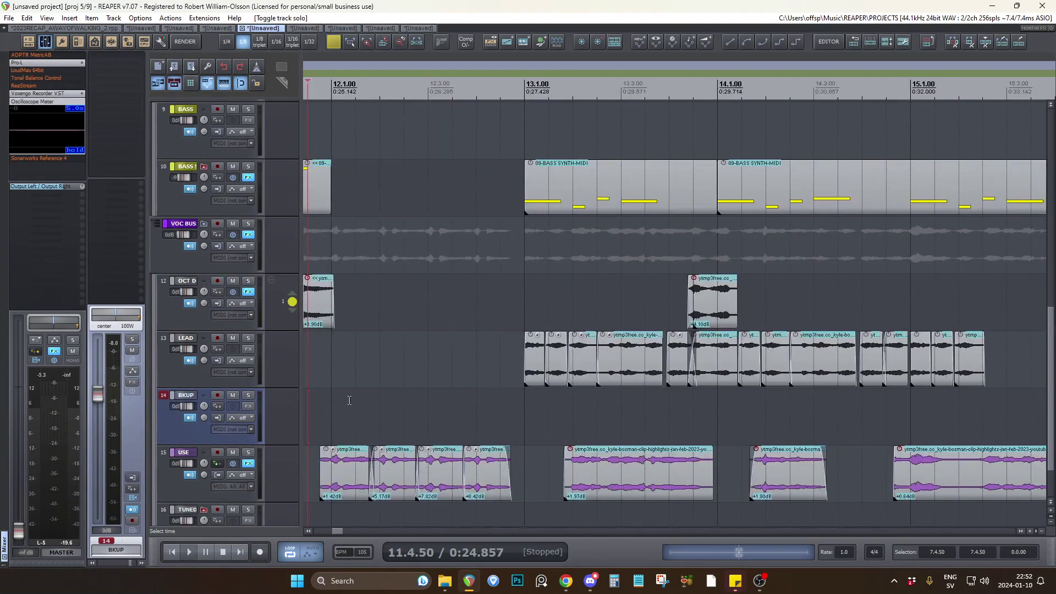
scroll(360, 384, left, 2)
key(space)
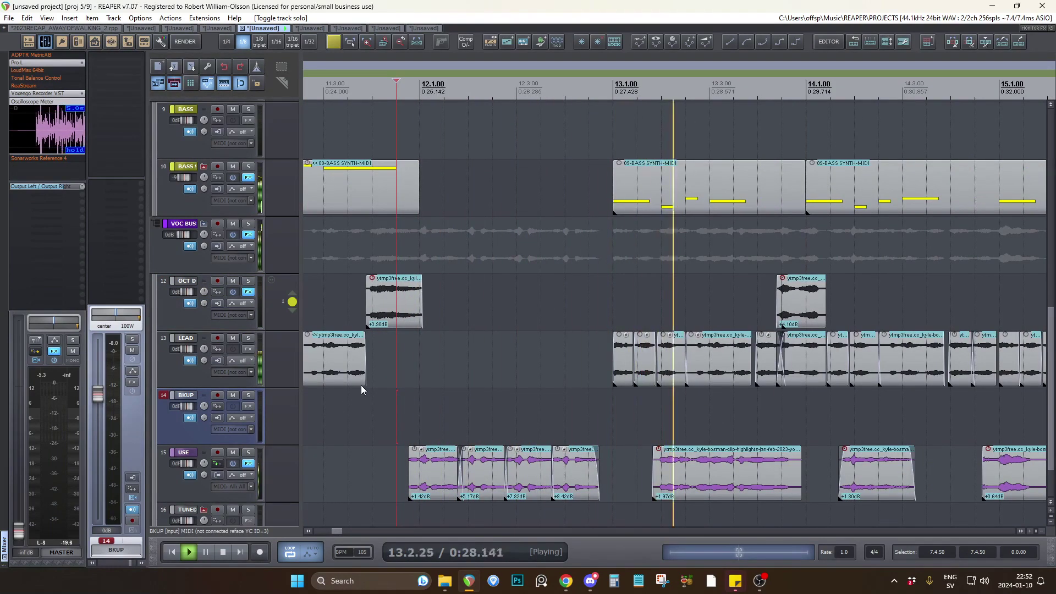
key(space)
Examine how the vocal clips are arranged from bar 1 to the WALKS marker, and return to the project start.
scroll(592, 289, down, 4)
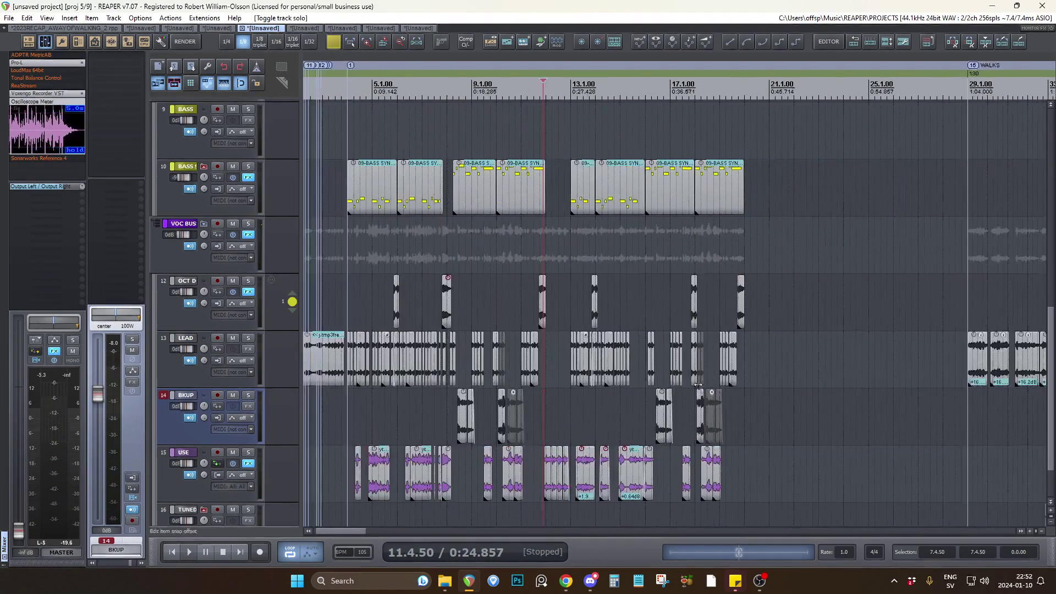
scroll(592, 289, down, 3)
scroll(620, 295, down, 3)
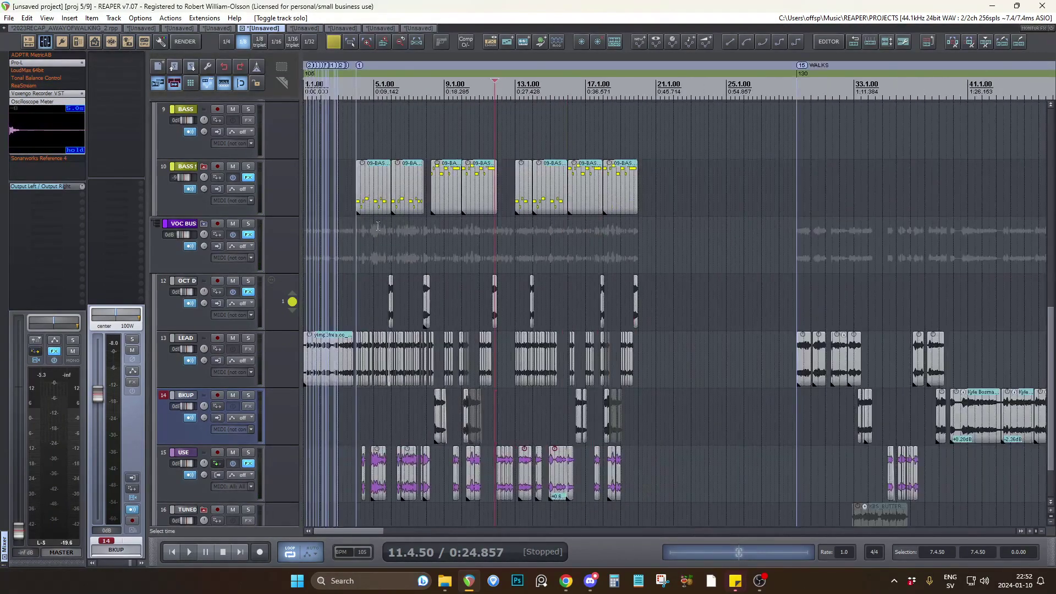
scroll(412, 196, up, 3)
scroll(592, 239, down, 2)
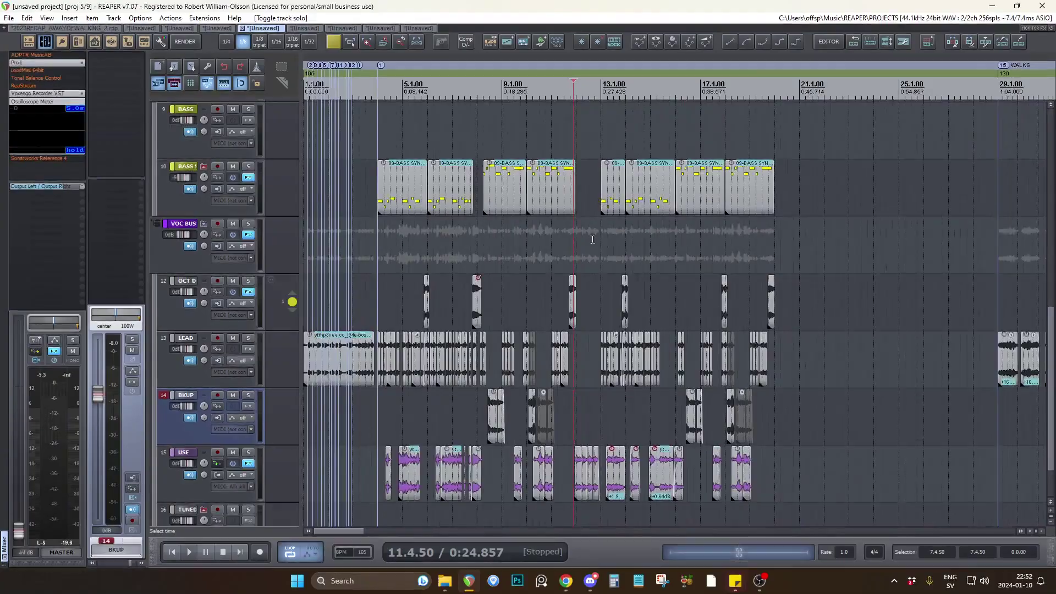
scroll(592, 239, up, 3)
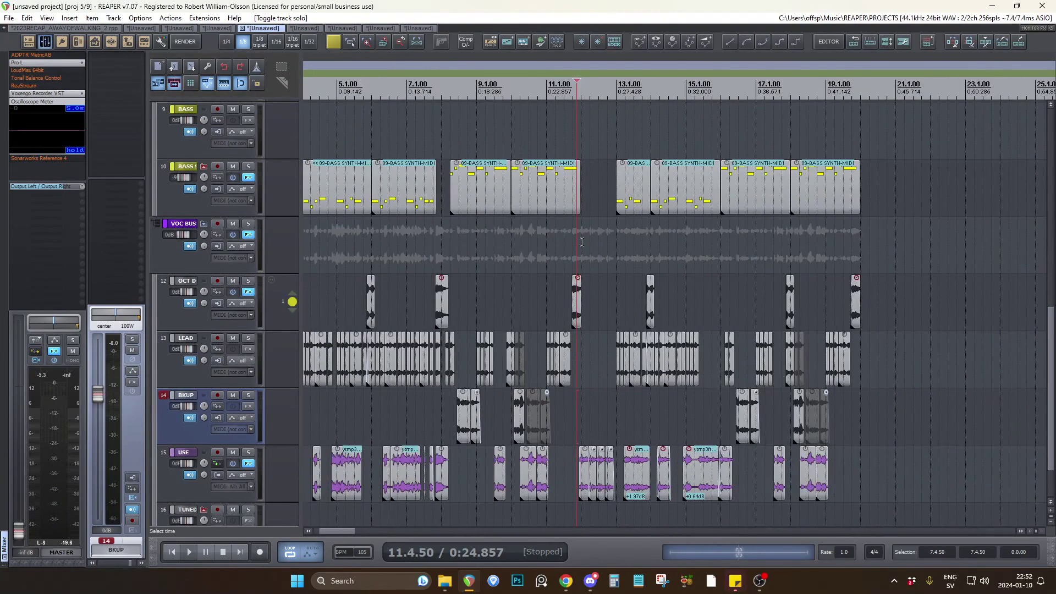
scroll(535, 237, down, 2)
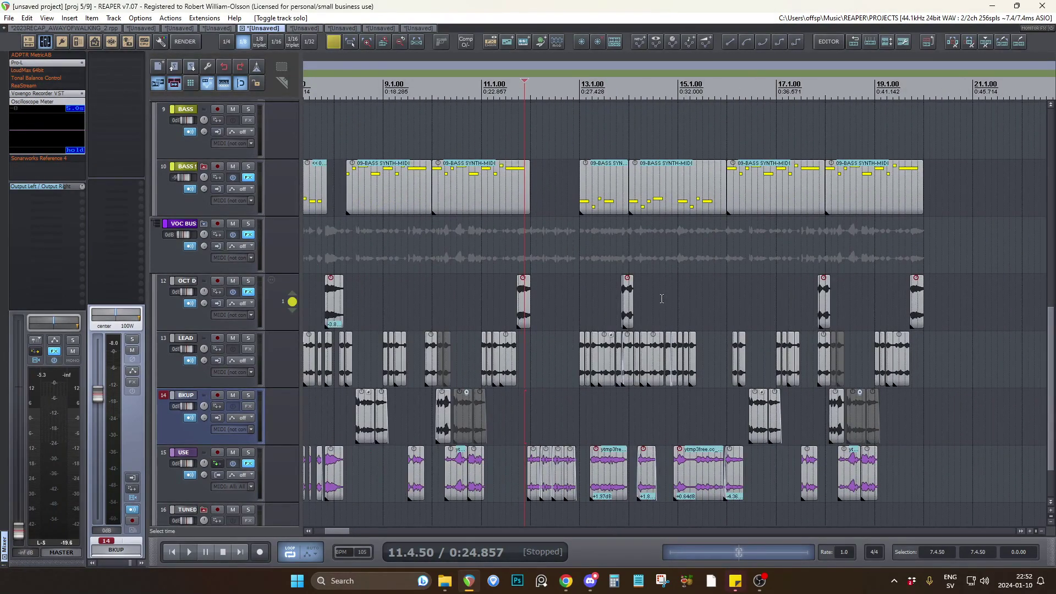
scroll(393, 342, up, 8)
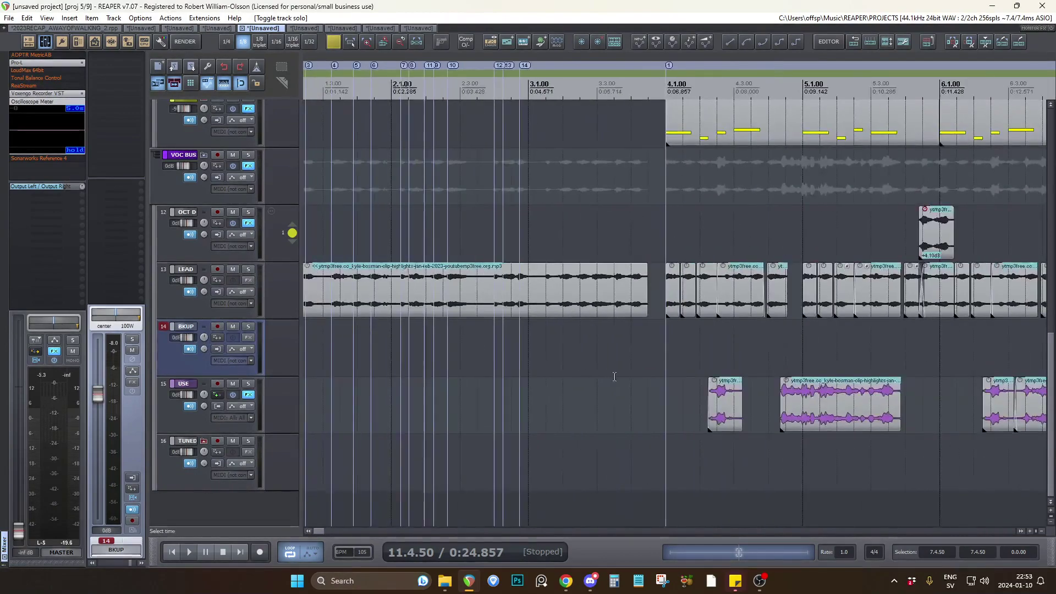
scroll(642, 366, down, 3)
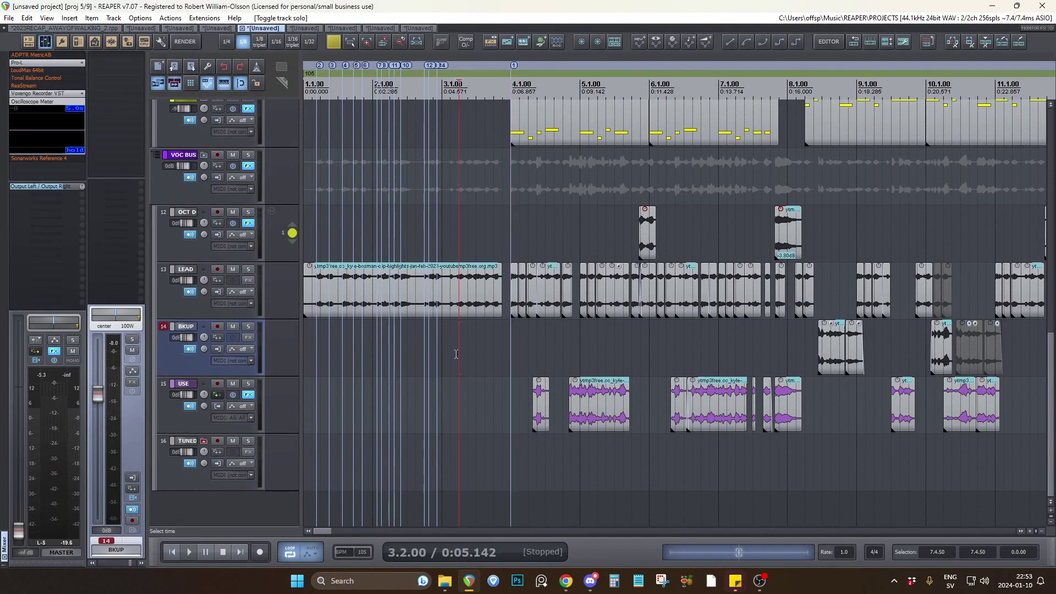
scroll(476, 355, up, 4)
scroll(476, 357, down, 3)
click(172, 552)
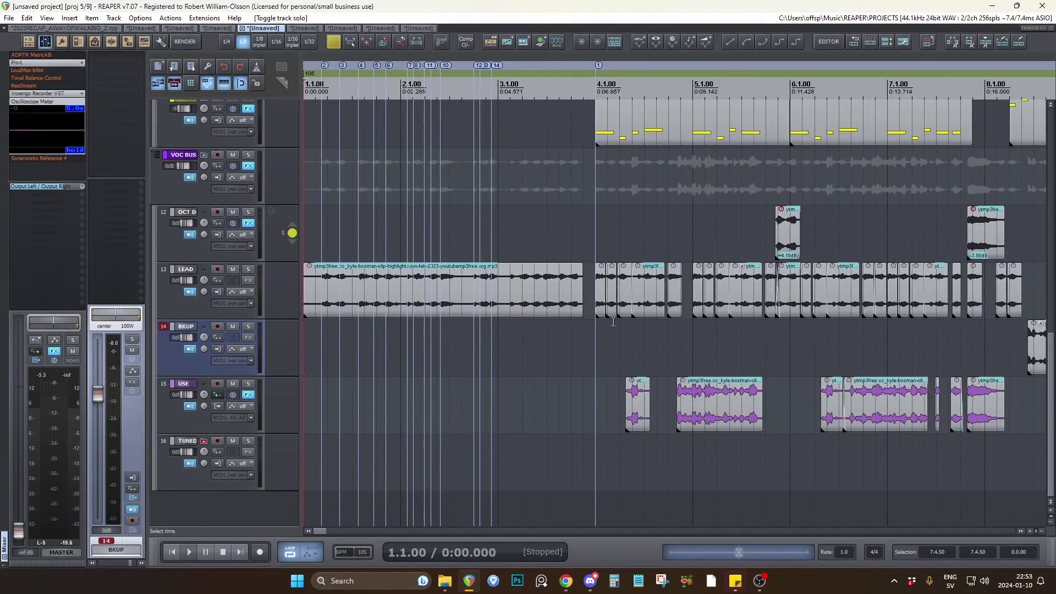
scroll(605, 318, up, 3)
drag(584, 301, 714, 296)
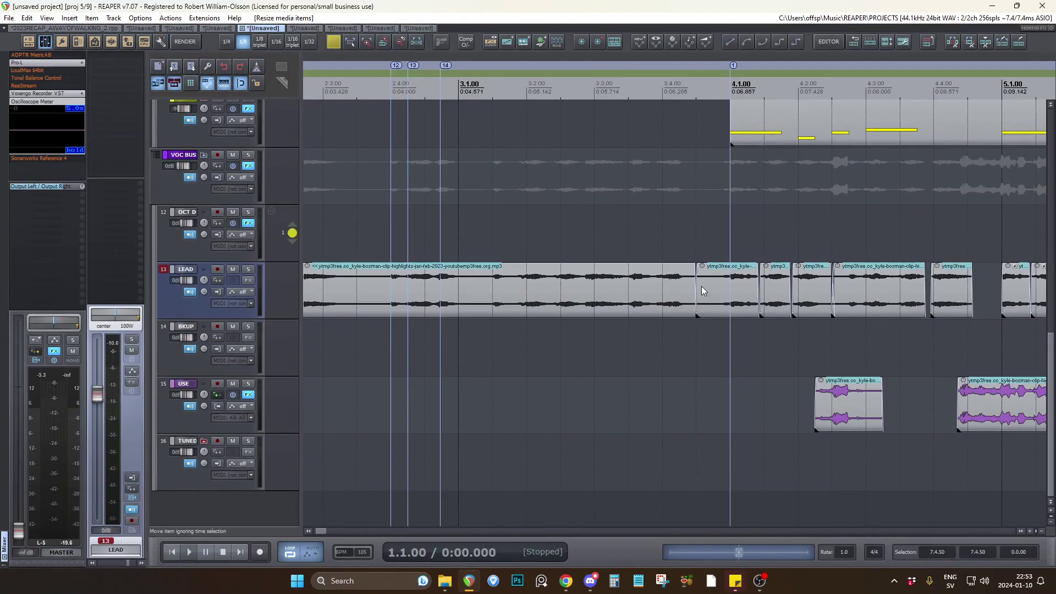
key(ctrl+z)
key(ctrl+z)
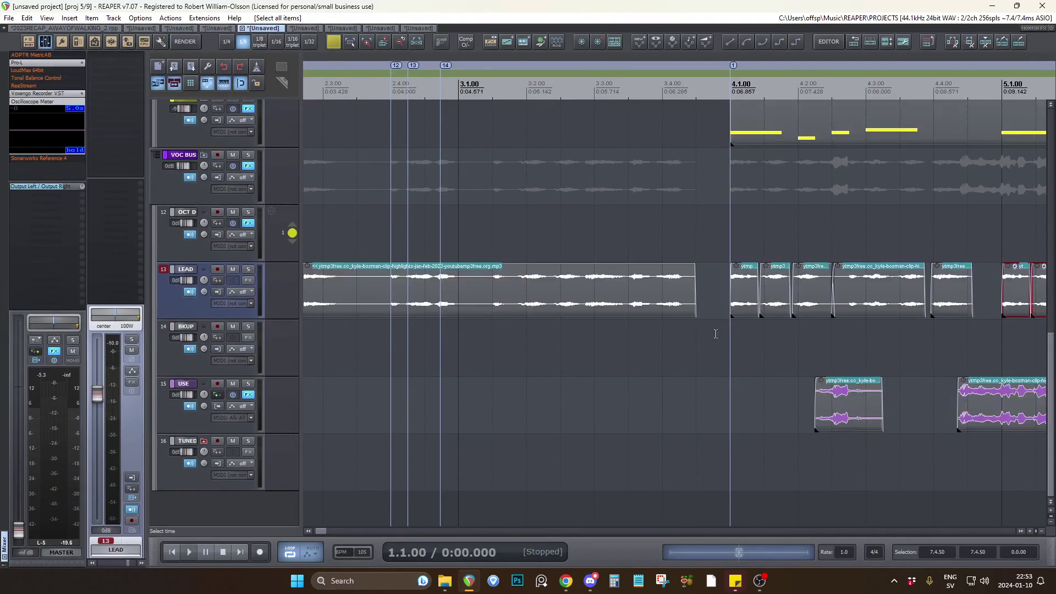
click(716, 333)
Listen to the long source recording on the LEAD track from the project start.
scroll(532, 361, down, 2)
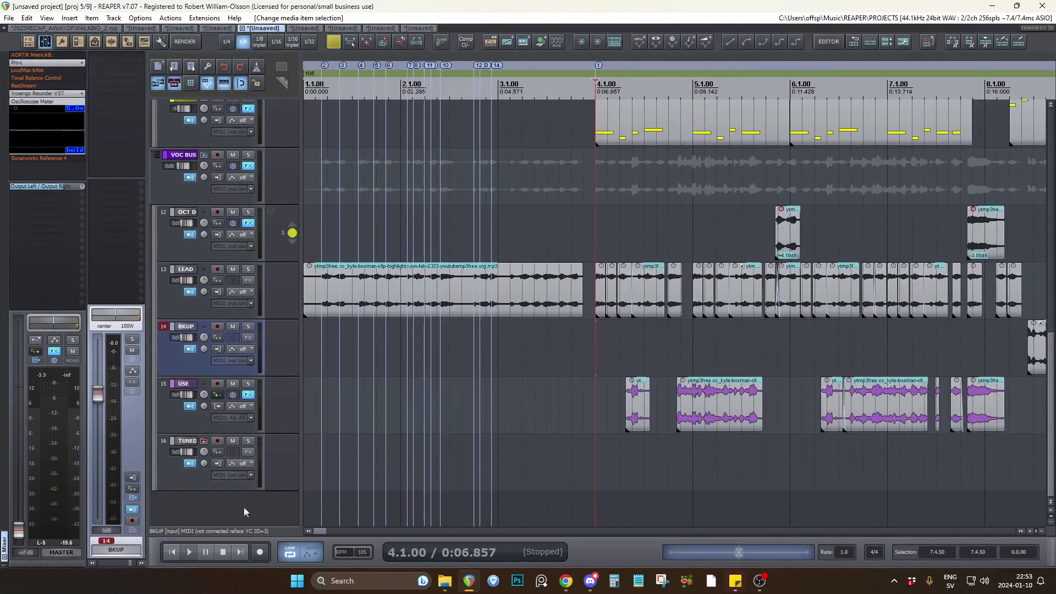
click(174, 553)
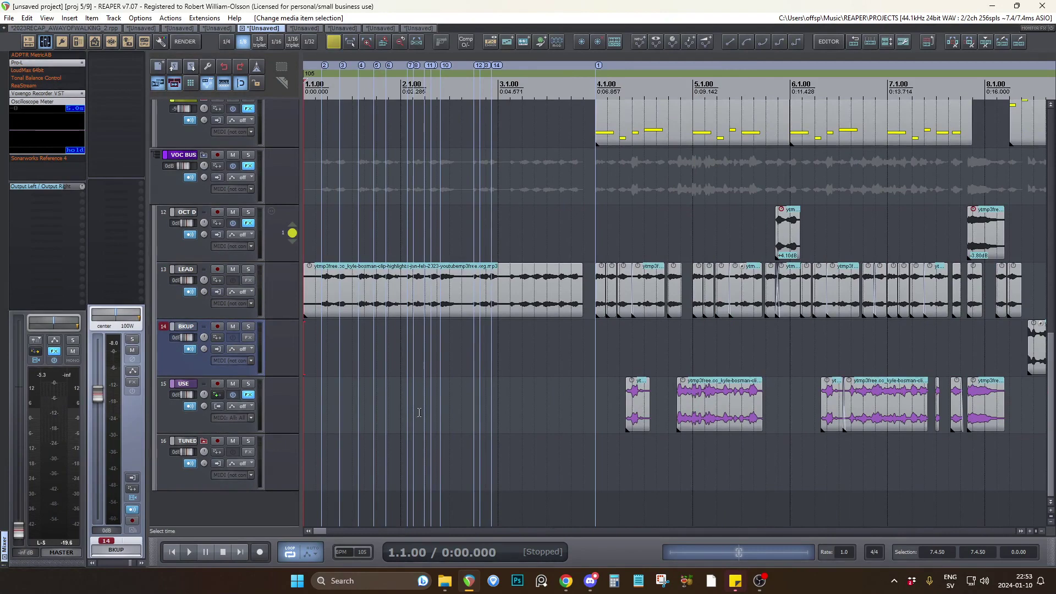
key(space)
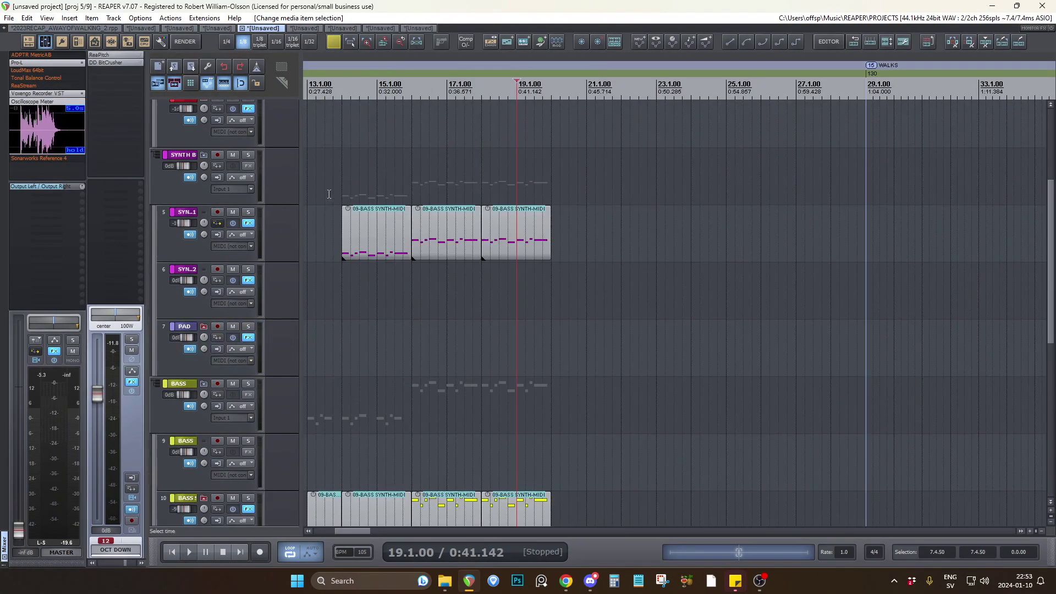
Listen to the melody from bar 13.4, soloing the SYNTH 1 and BASS tracks during playback, and release the solos.
click(336, 189)
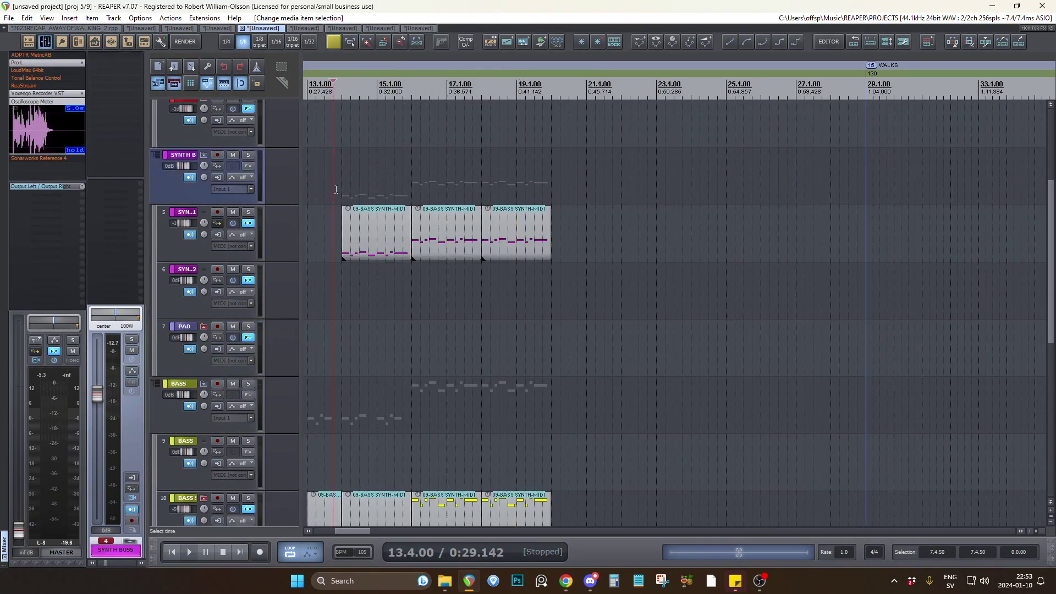
scroll(336, 189, up, 3)
key(space)
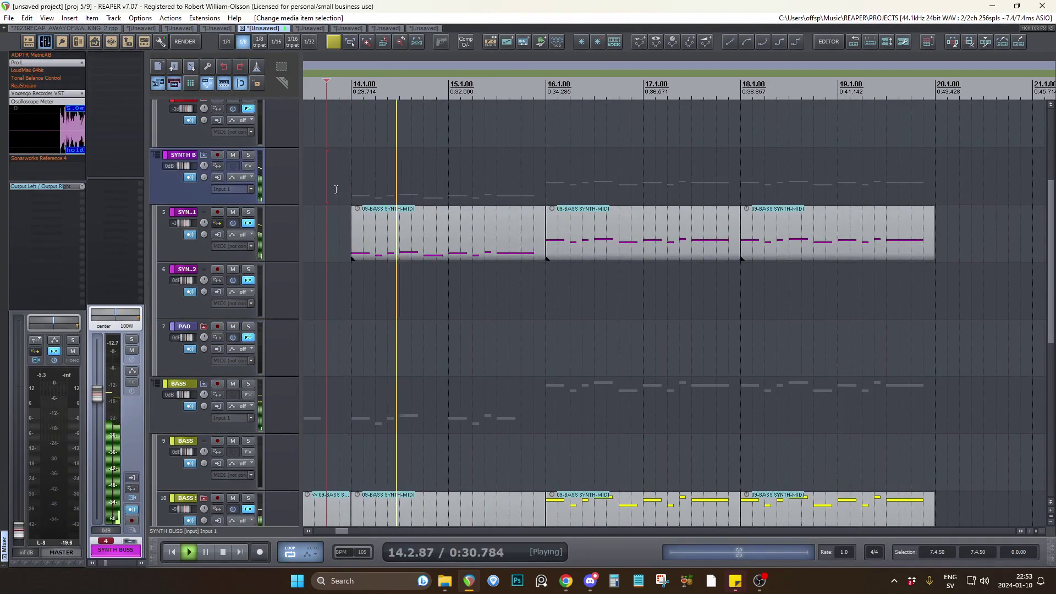
click(248, 211)
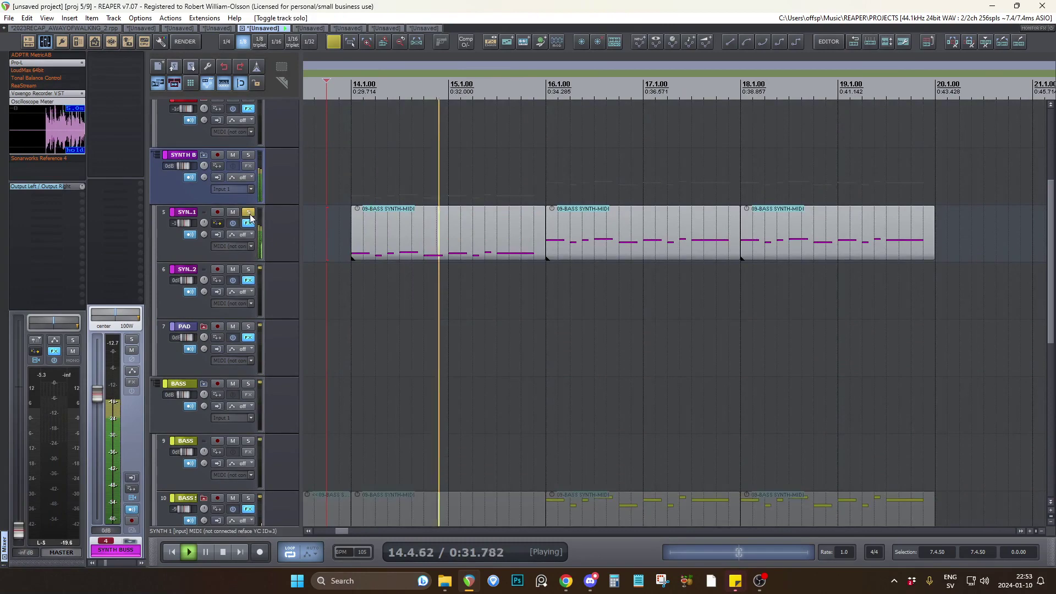
click(248, 383)
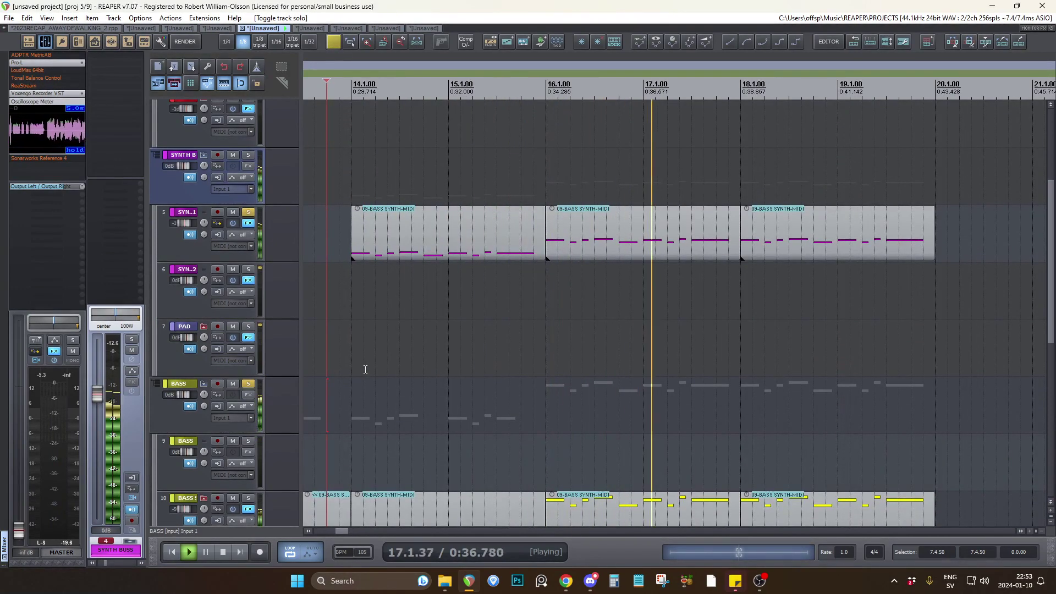
key(space)
ctrl+click(251, 212)
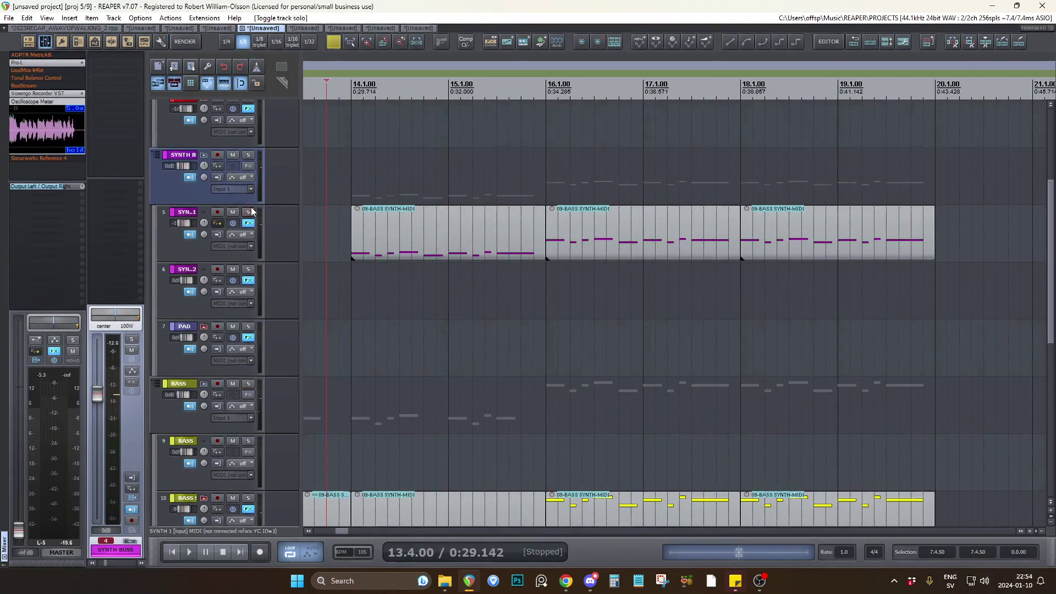
Inspect the vocal clips after the WALKS marker and listen to short excerpts from bar 35.2.50 onwards.
scroll(262, 242, down, 5)
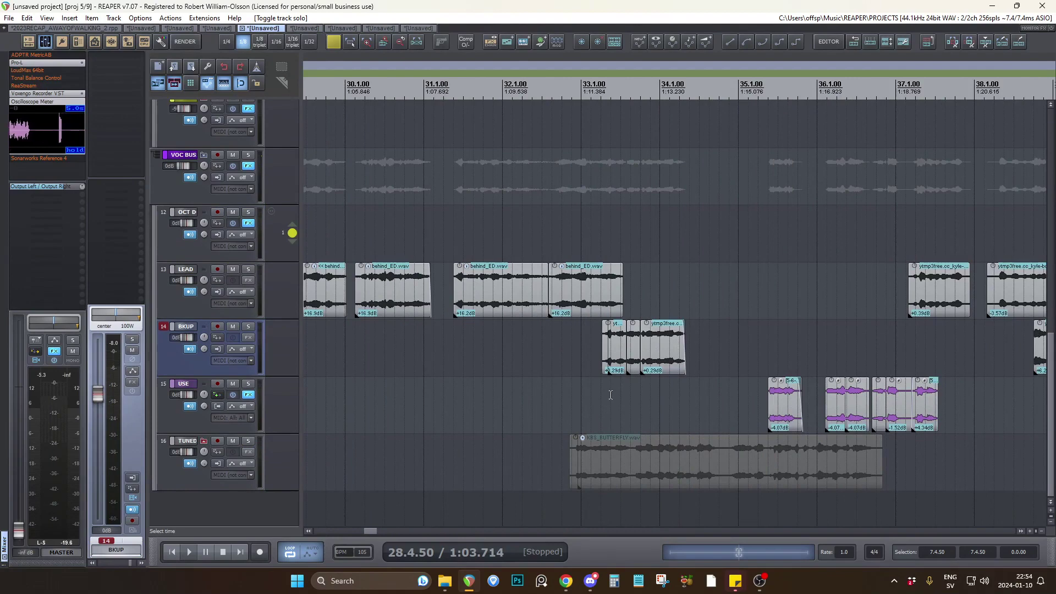
scroll(610, 395, up, 5)
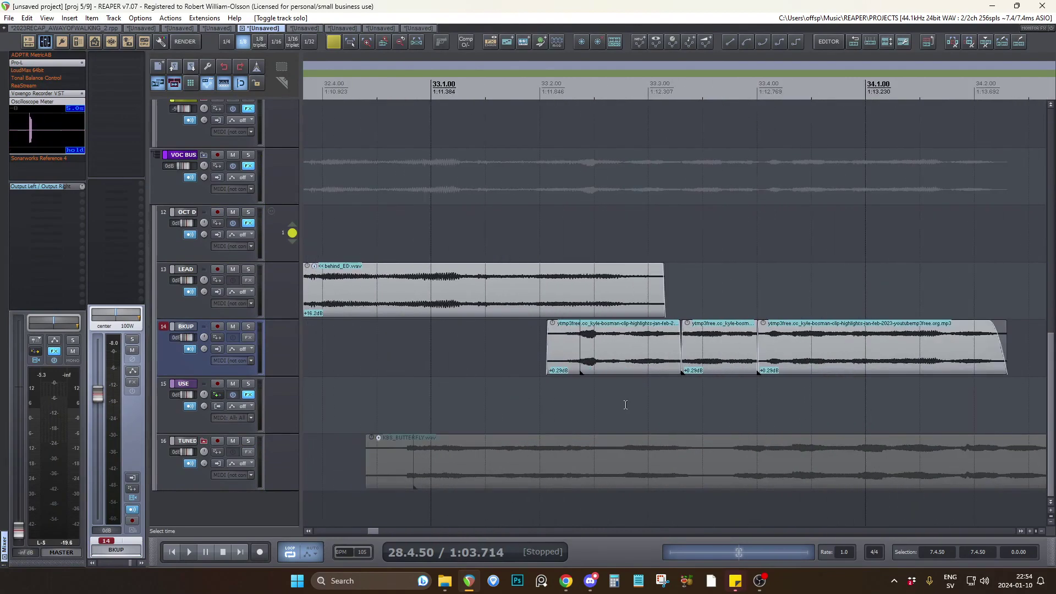
scroll(619, 398, down, 5)
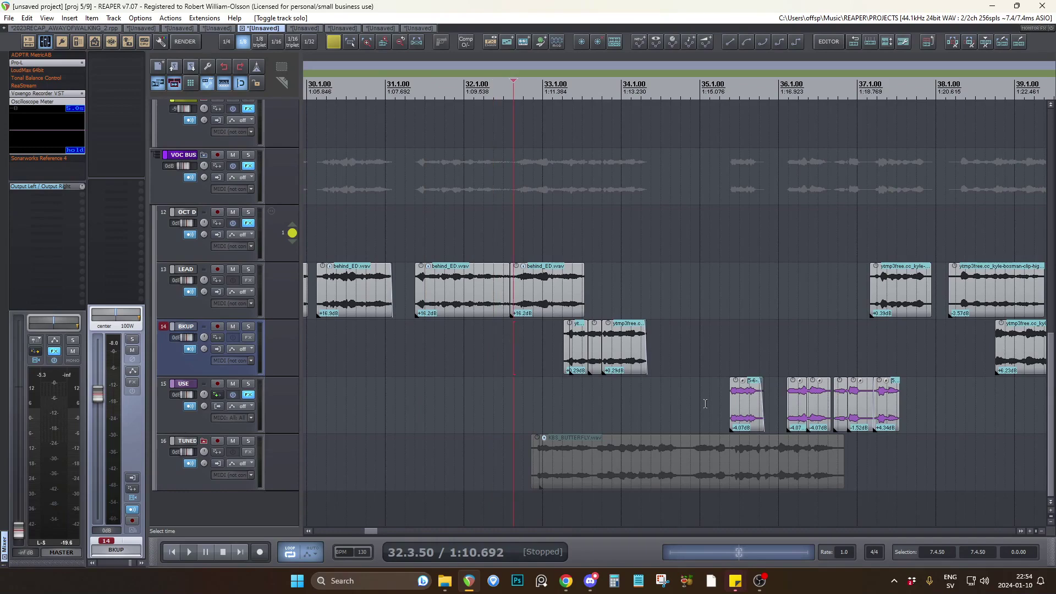
scroll(662, 324, down, 3)
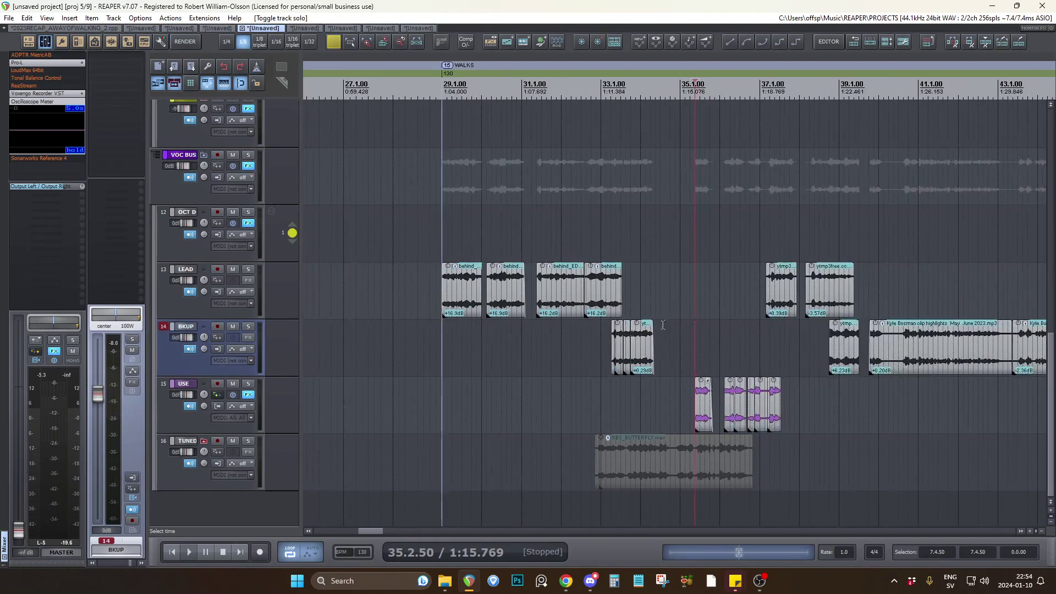
key(space)
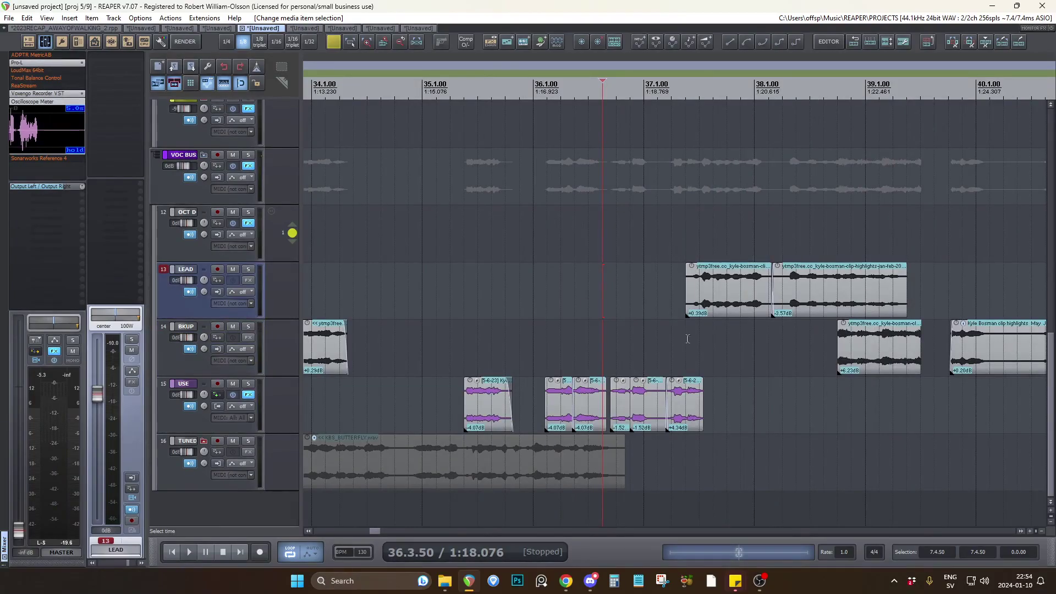
click(702, 336)
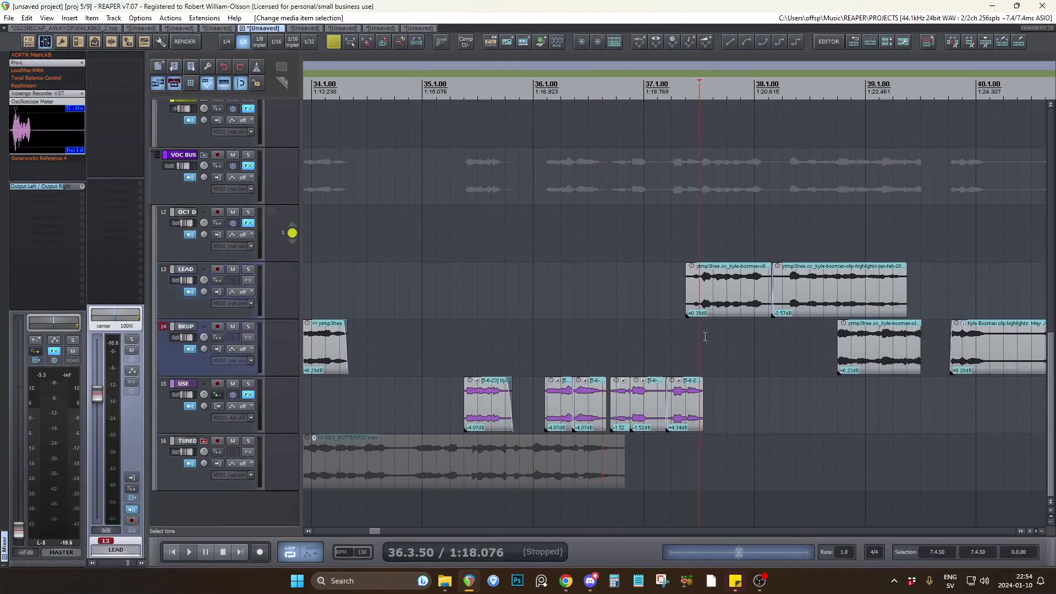
key(space)
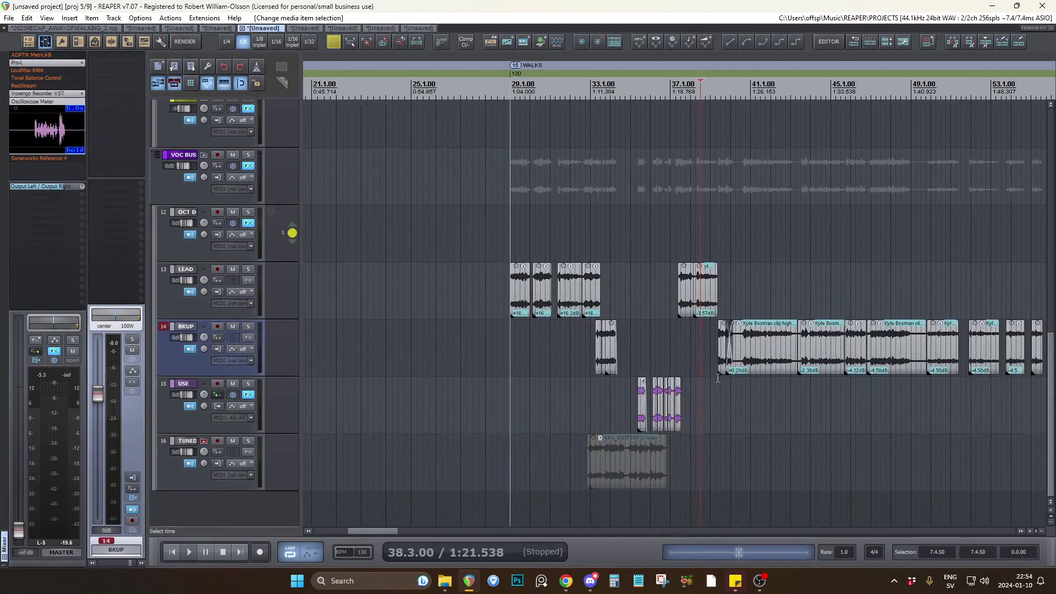
scroll(718, 378, up, 5)
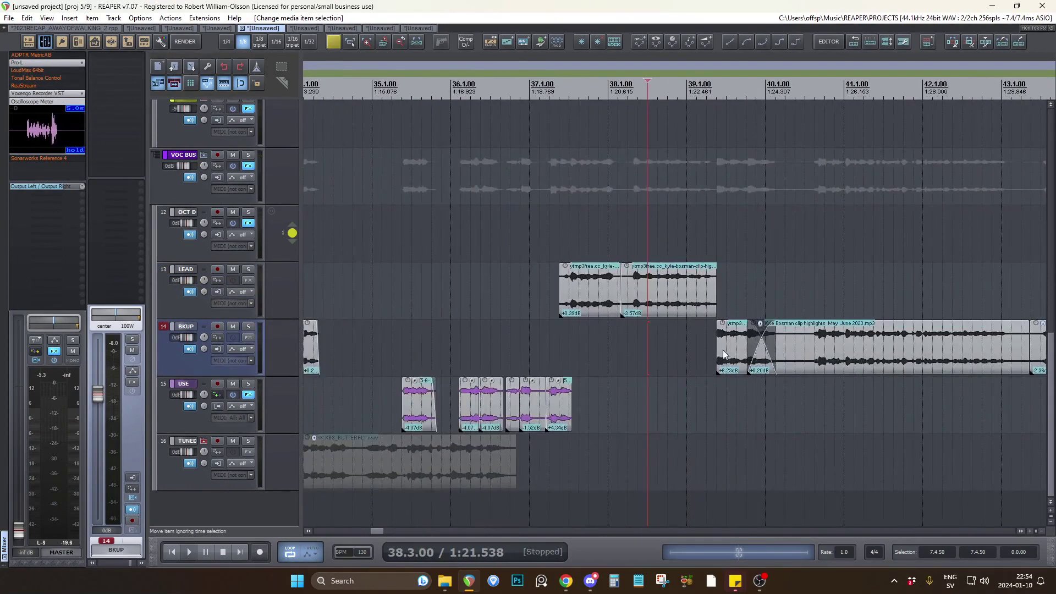
Move the short BKUP clip following the LEAD phrase after the WALKS marker about half a bar earlier.
drag(722, 350, 678, 356)
scroll(751, 447, down, 4)
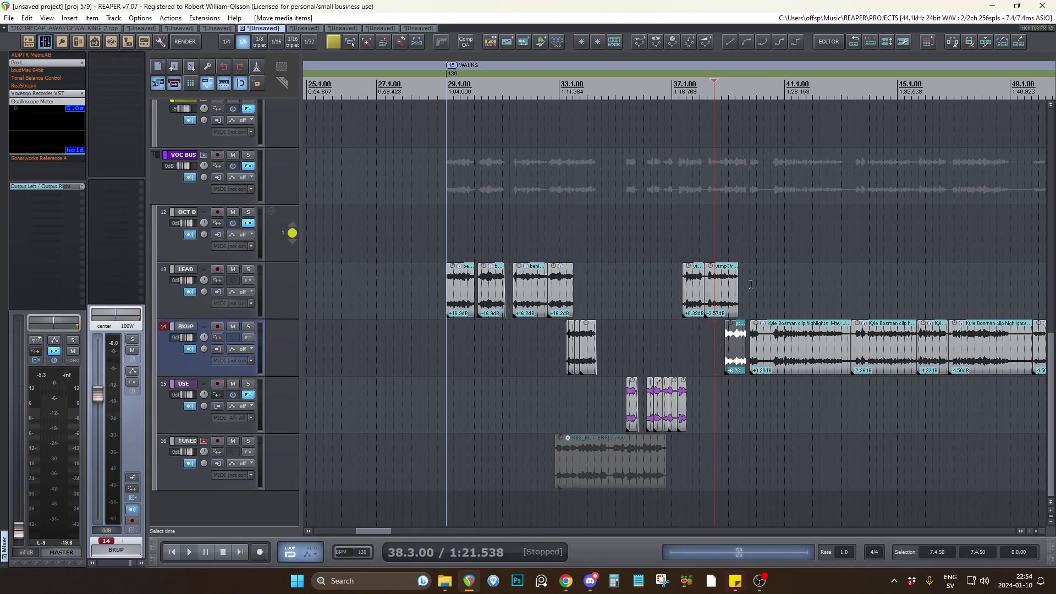
scroll(715, 330, down, 2)
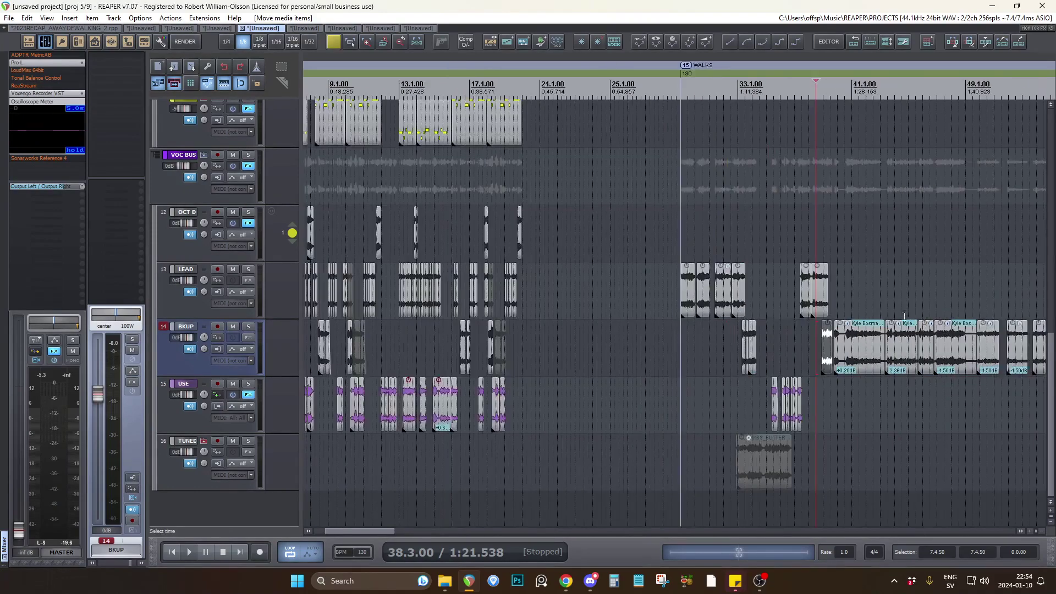
scroll(725, 339, up, 4)
click(516, 391)
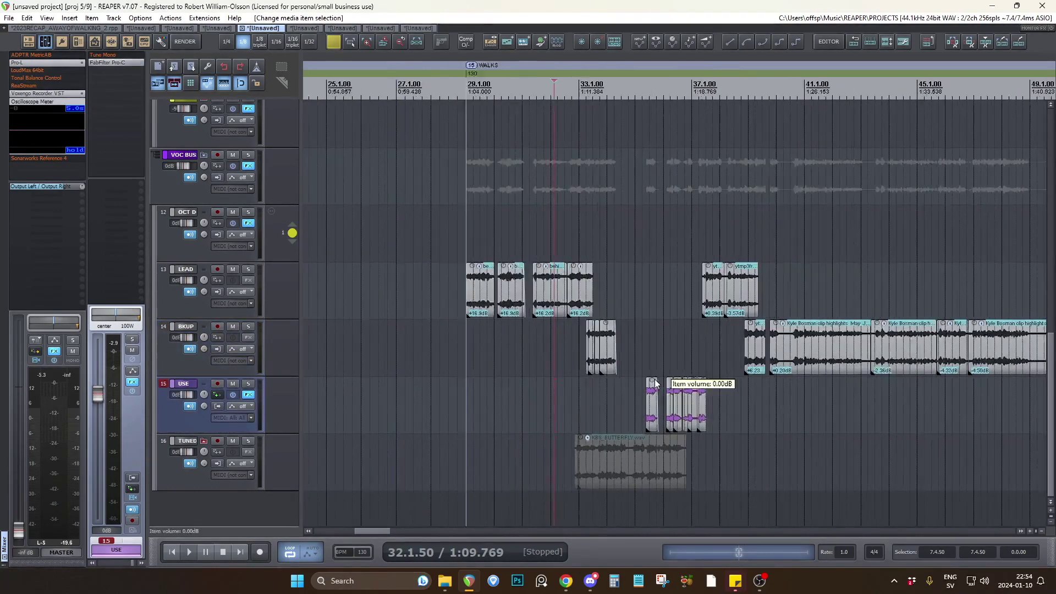
Unmute the KBS_BUTTERFLY.wav clip on the TUNED track and listen to it with the other vocal clips from 32.4.00.
scroll(550, 385, up, 4)
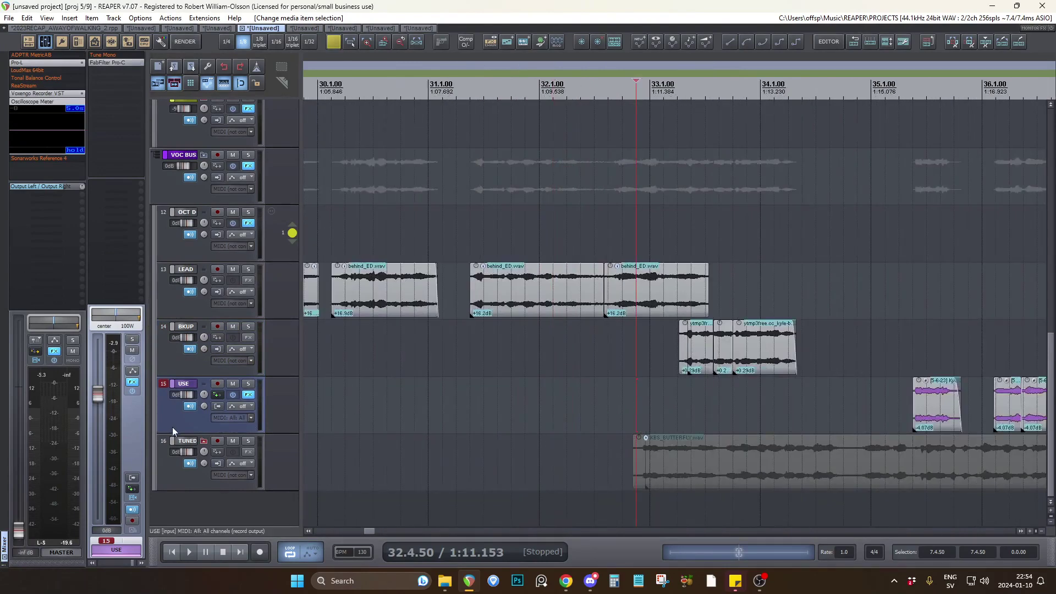
click(247, 441)
click(247, 441)
click(648, 466)
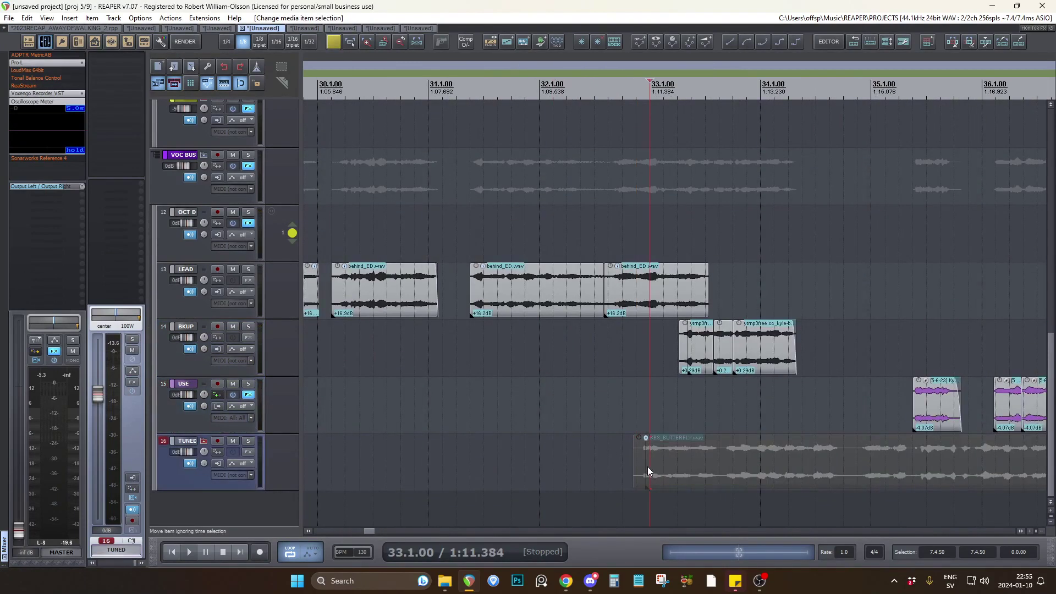
key(m)
click(622, 391)
key(space)
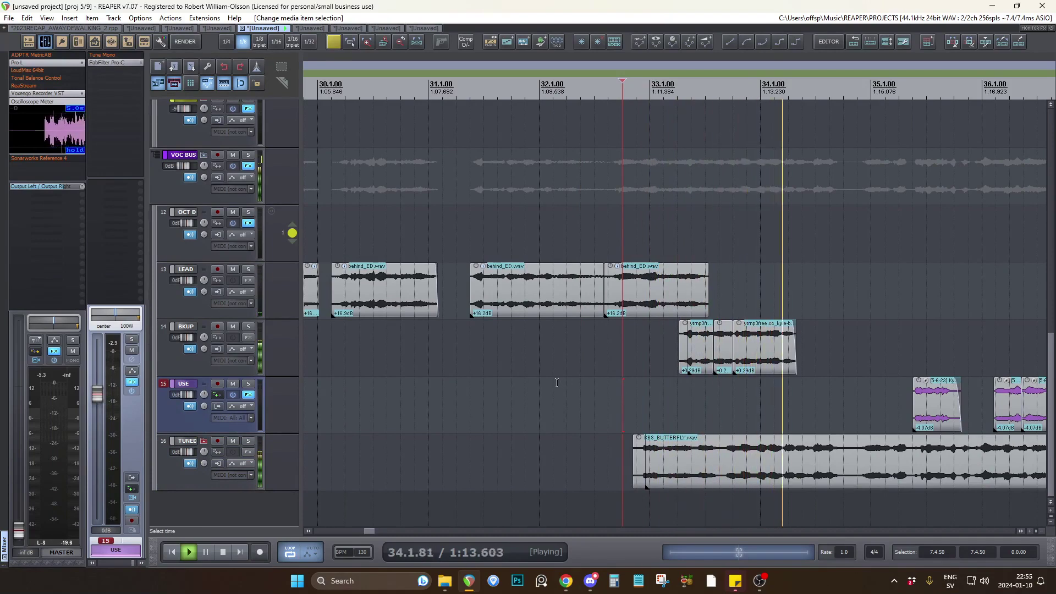
key(space)
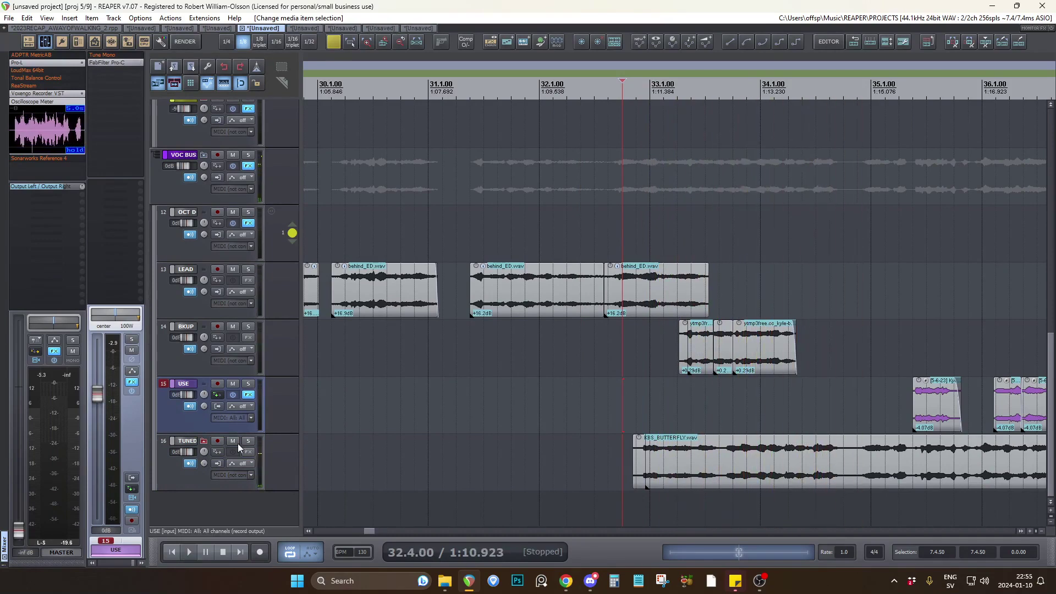
scroll(796, 375, down, 5)
scroll(268, 343, down, 3)
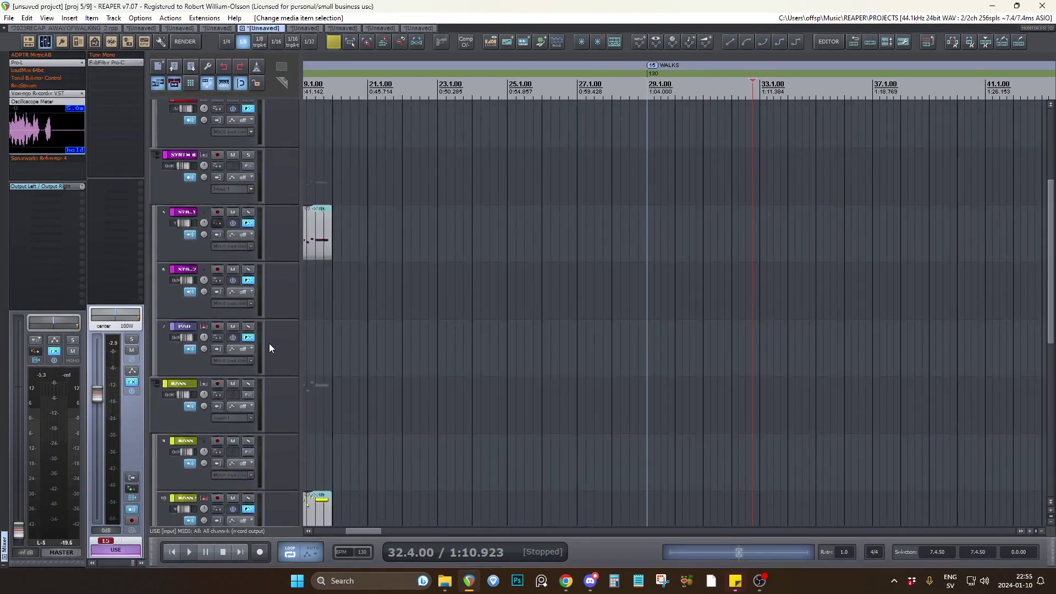
scroll(845, 297, down, 3)
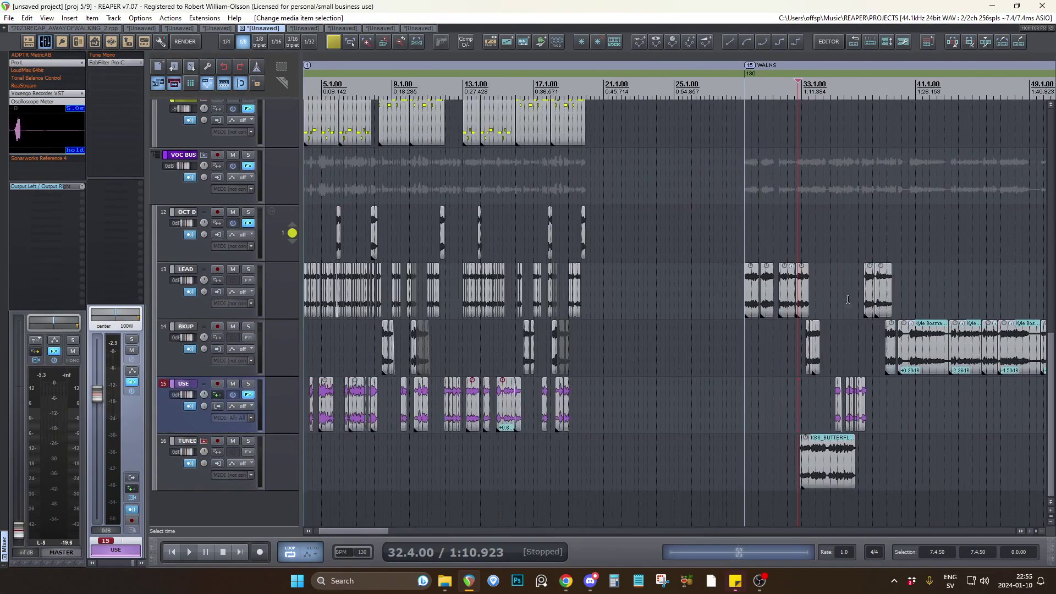
Switch to the sixth open project and examine its drum, synth and bass parts, listening to a drum excerpt.
click(297, 28)
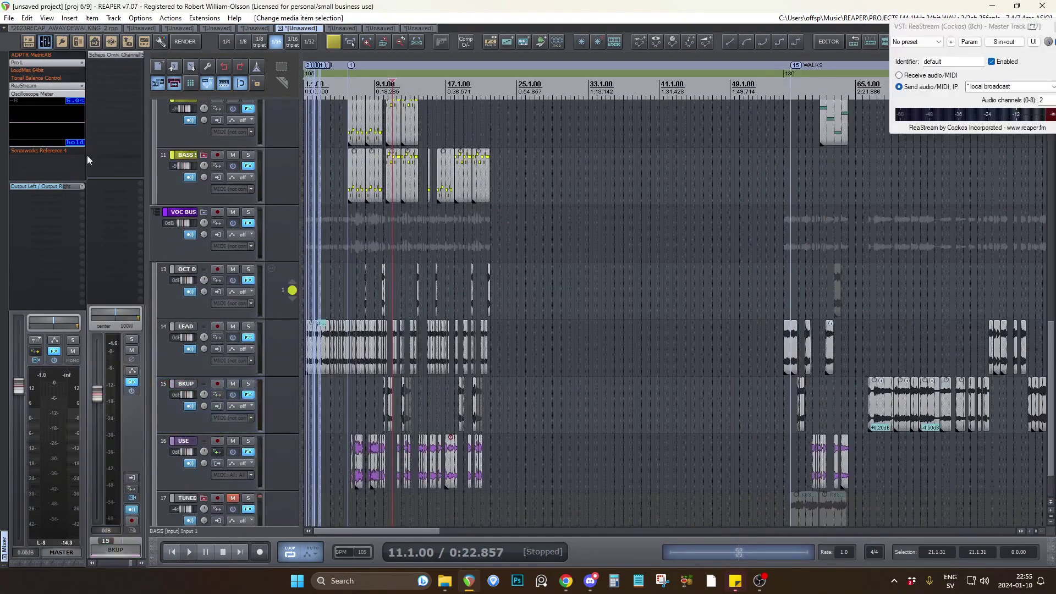
scroll(290, 196, up, 5)
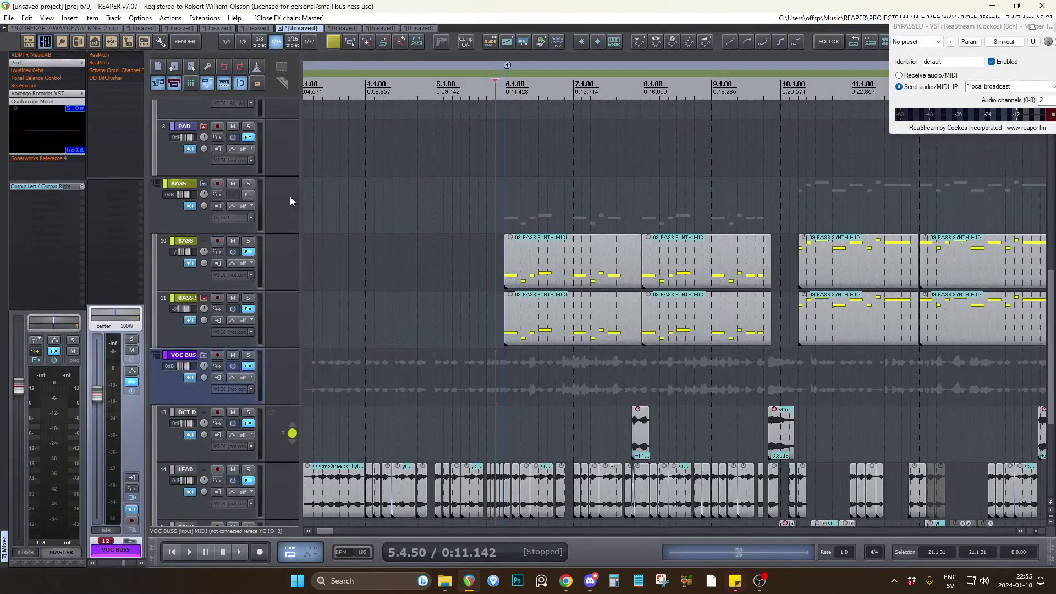
scroll(287, 245, down, 3)
scroll(298, 197, down, 2)
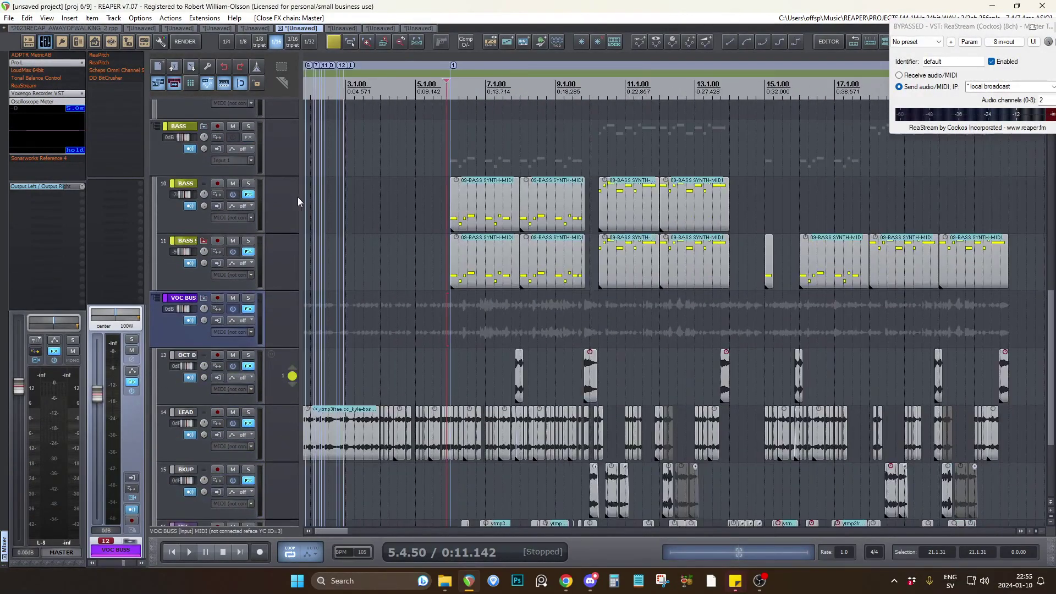
scroll(269, 194, up, 6)
scroll(269, 194, up, 1)
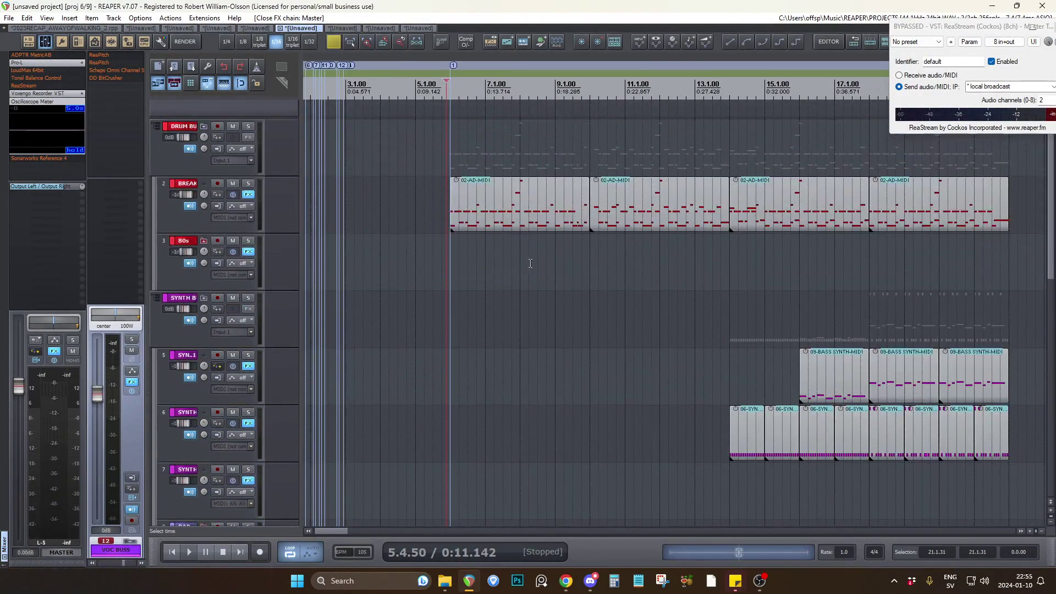
click(722, 241)
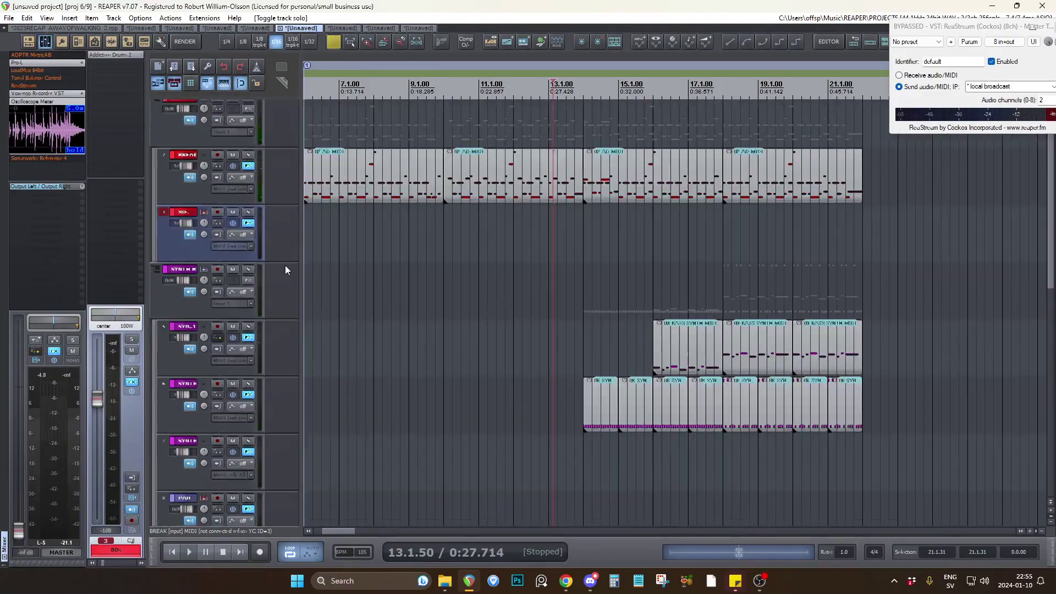
scroll(286, 267, down, 6)
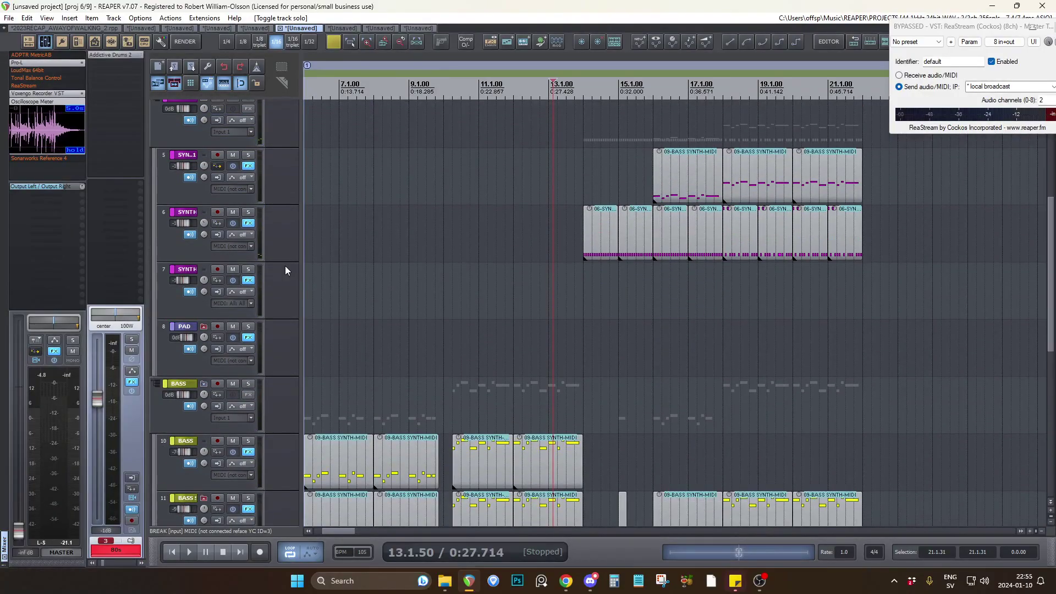
scroll(285, 267, down, 3)
scroll(456, 252, down, 3)
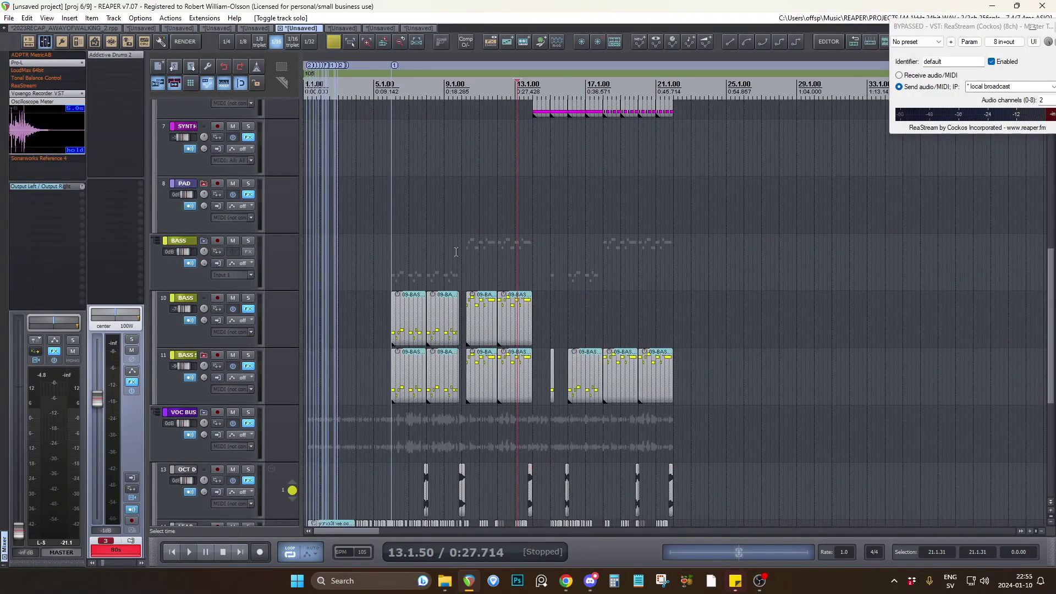
Solo the BASS group, compare its two bass tracks from 5.4.50 by muting one at a time, and view track 10's Surge XT.
scroll(418, 261, up, 3)
click(383, 271)
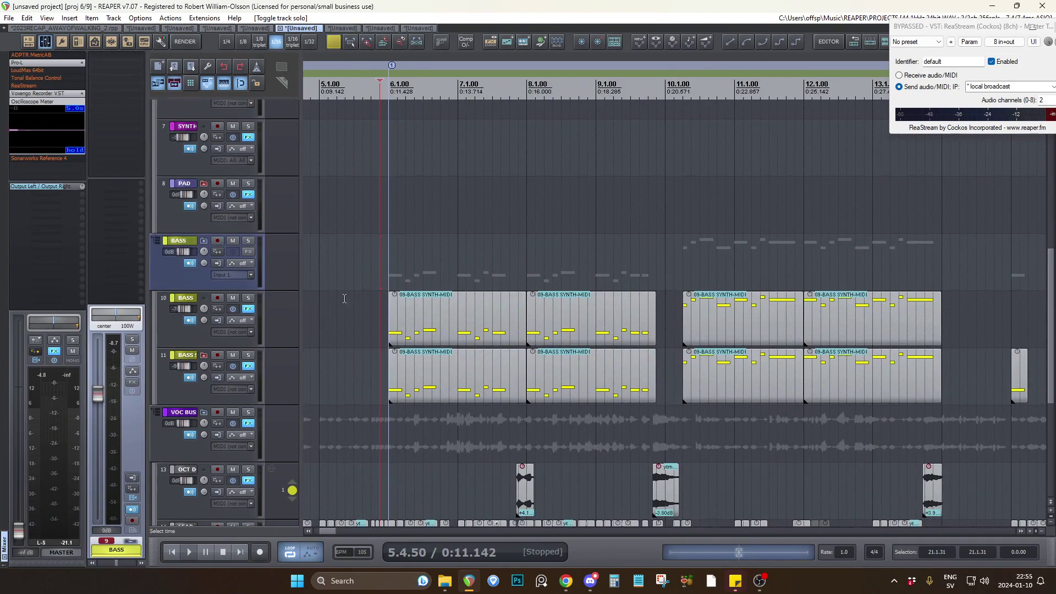
click(249, 242)
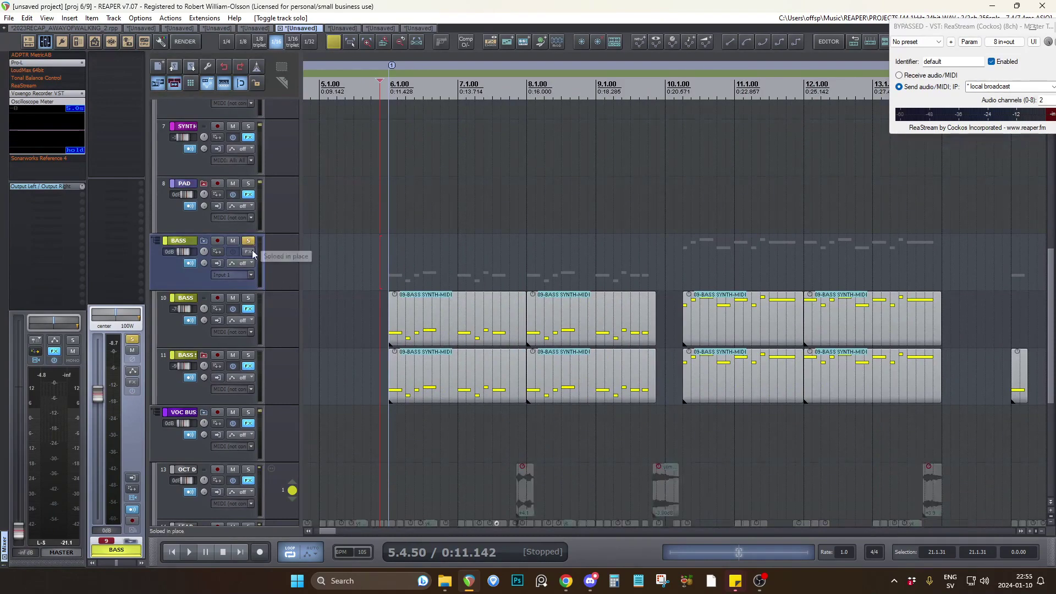
click(233, 299)
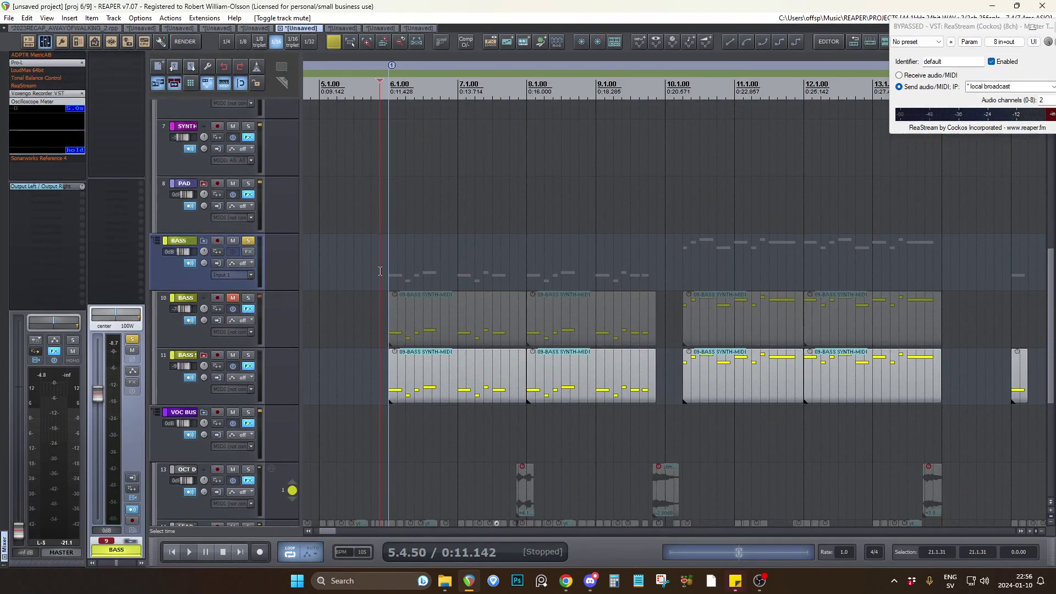
key(space)
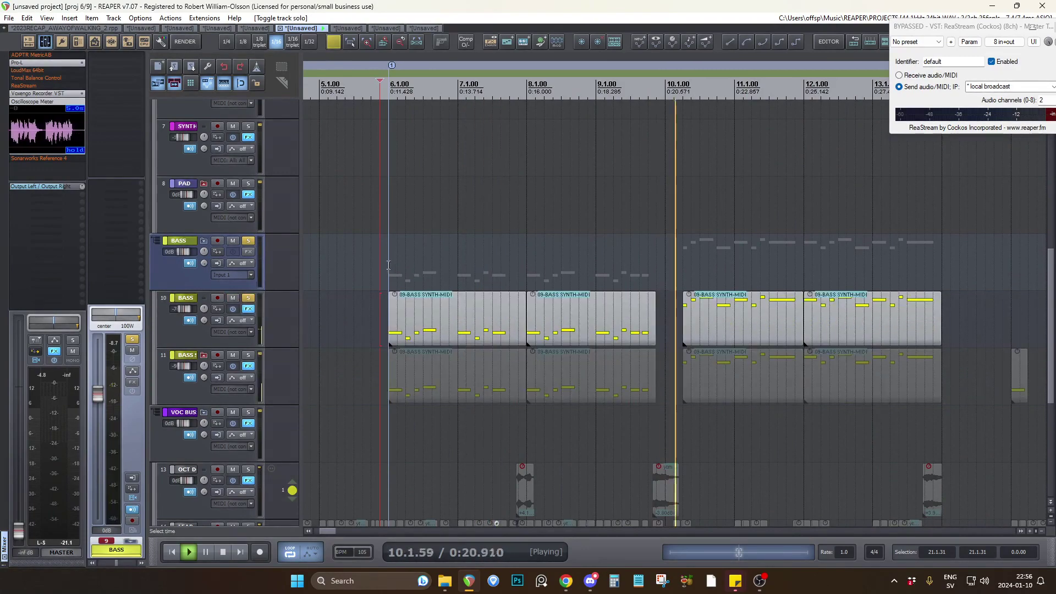
key(space)
click(386, 264)
key(space)
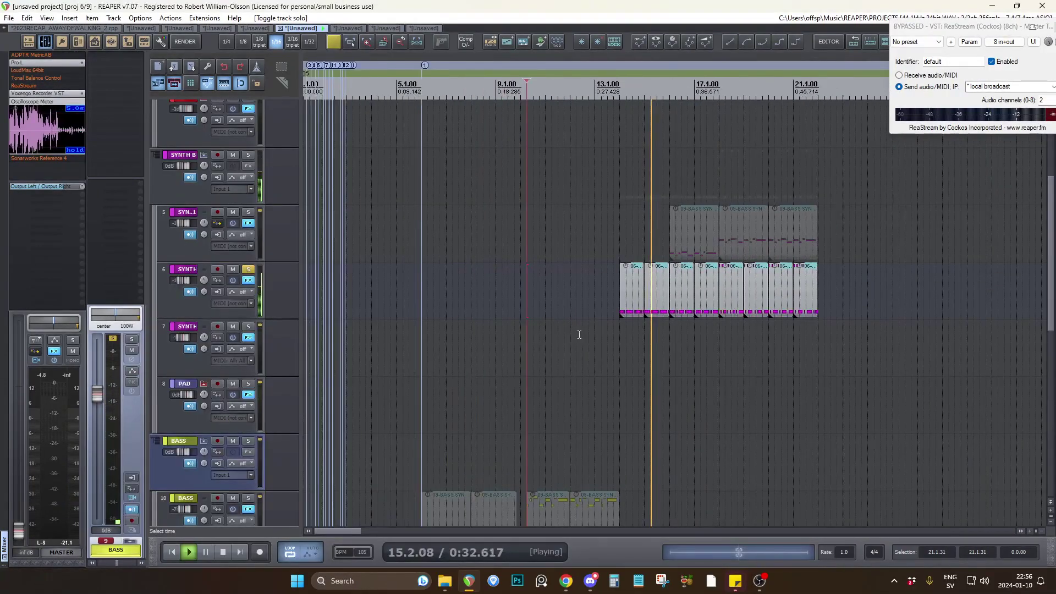
Listen to the soloed SYNTH 2 track, stop playback and place the edit cursor at 15.4.00.
scroll(579, 333, up, 5)
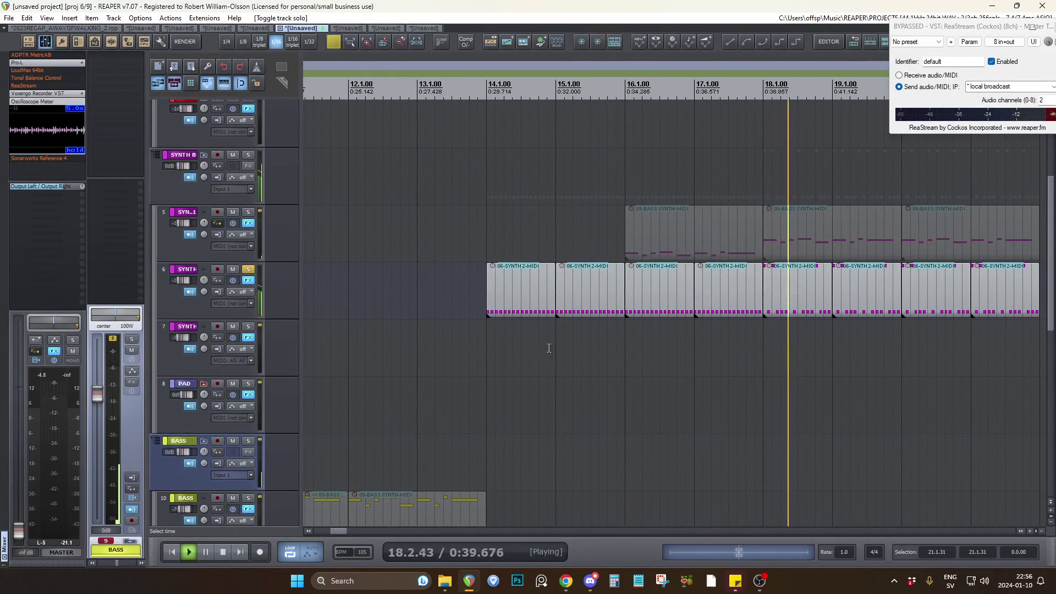
key(space)
click(607, 341)
scroll(606, 341, down, 6)
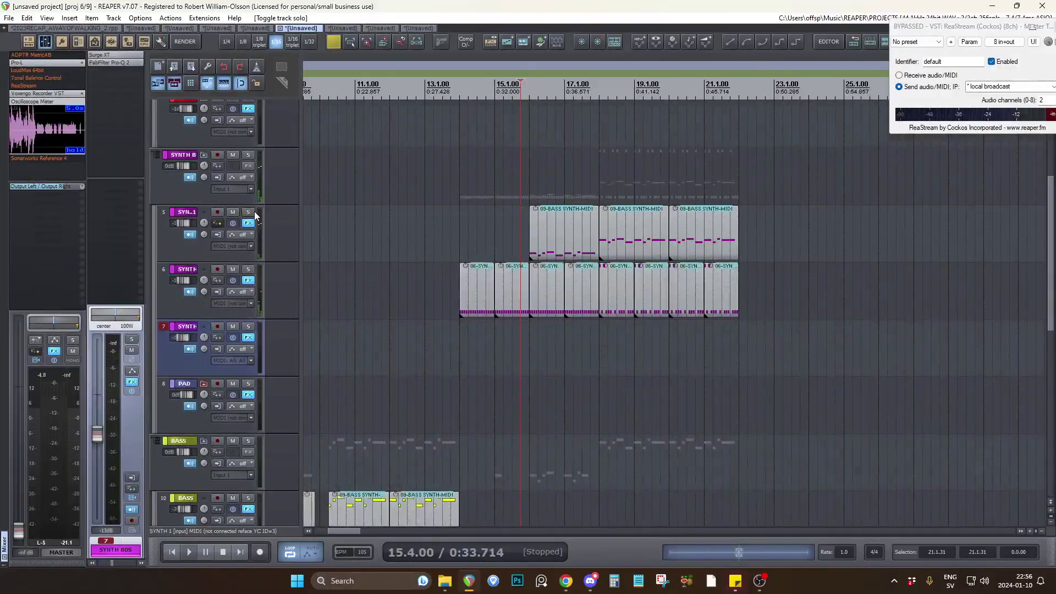
Examine how the clips on the LEAD, BKUP and USE tracks are arranged in the first section.
scroll(276, 239, down, 7)
scroll(421, 294, up, 3)
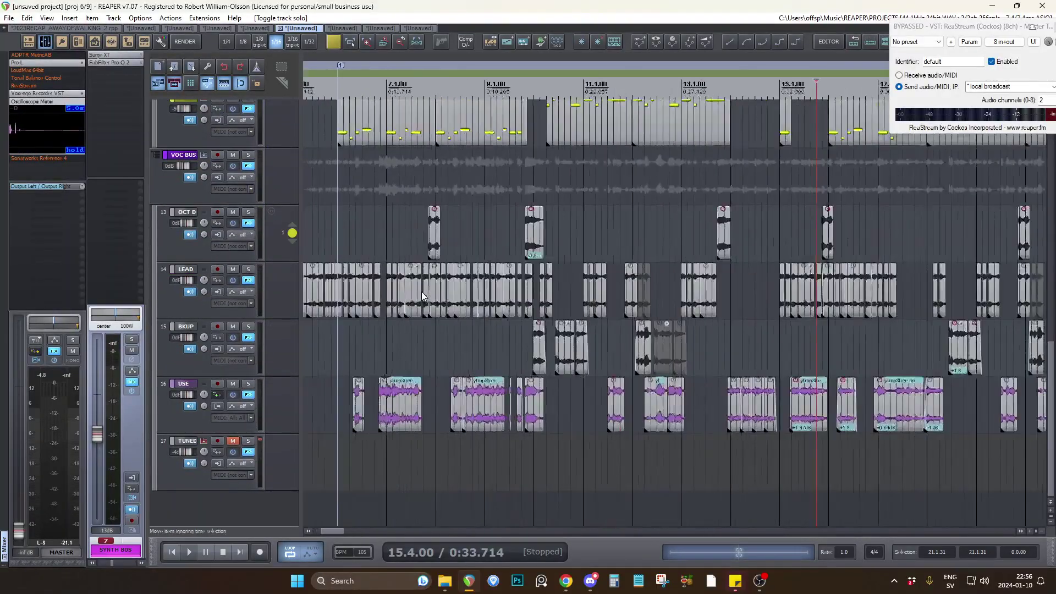
scroll(418, 291, down, 1)
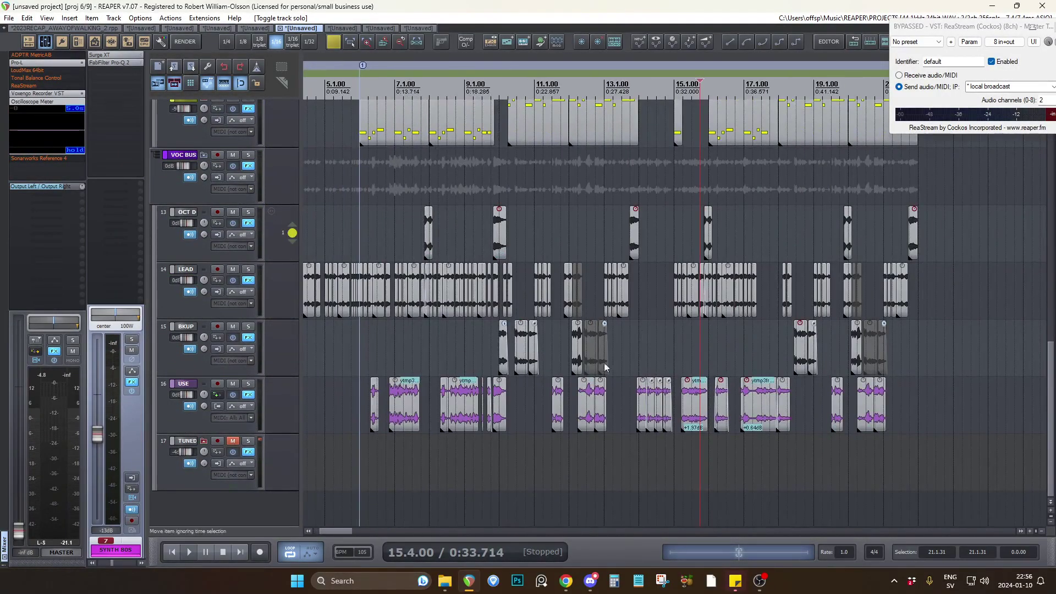
scroll(575, 385, down, 3)
click(561, 355)
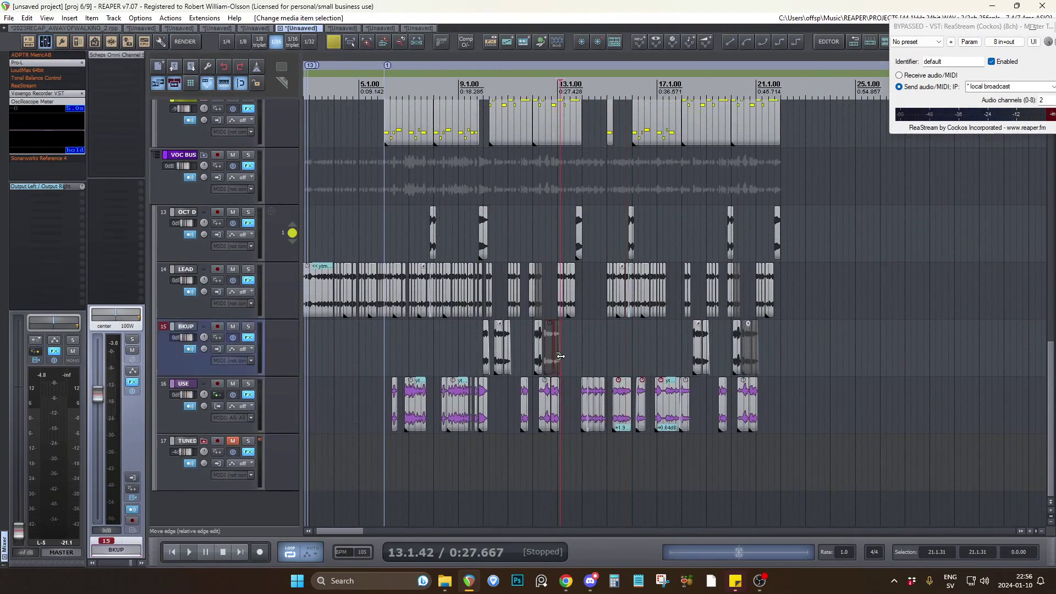
click(395, 290)
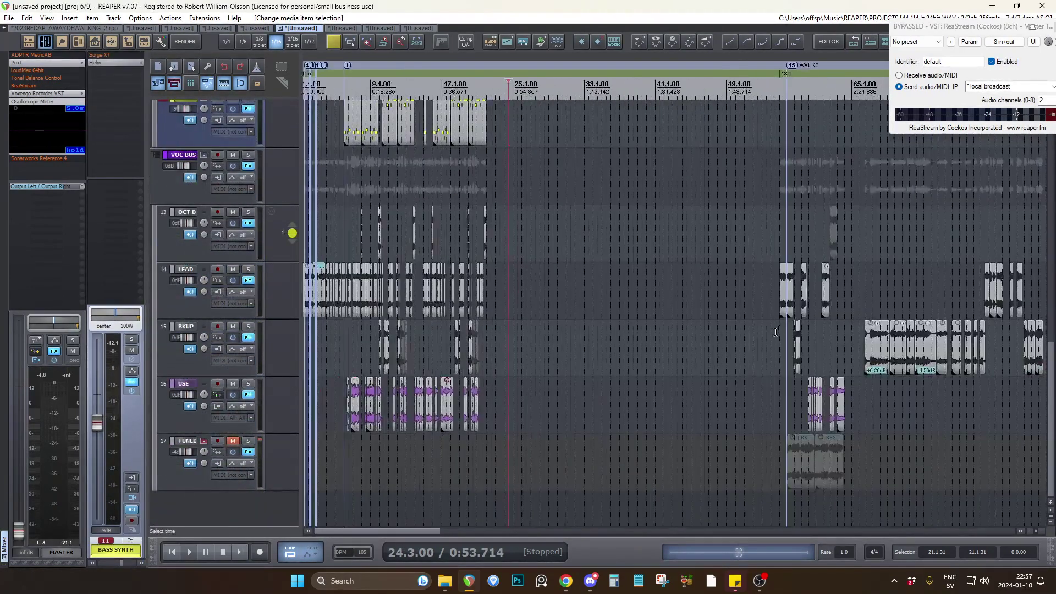
Examine the vocal, 80s drum, synth and bass parts around the WALKS marker and listen to an excerpt.
scroll(775, 331, up, 5)
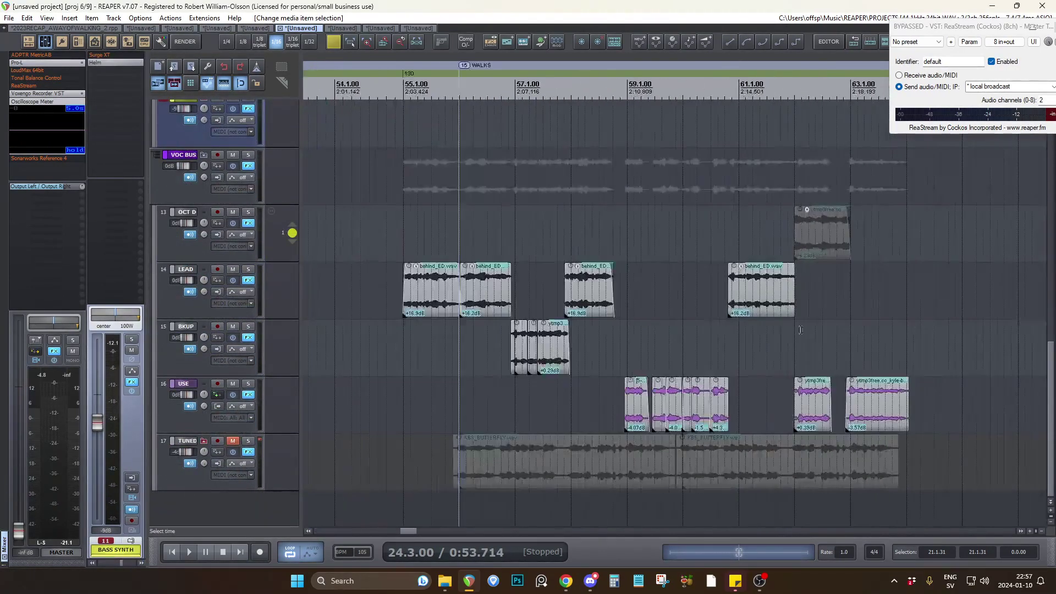
click(485, 386)
scroll(285, 302, up, 10)
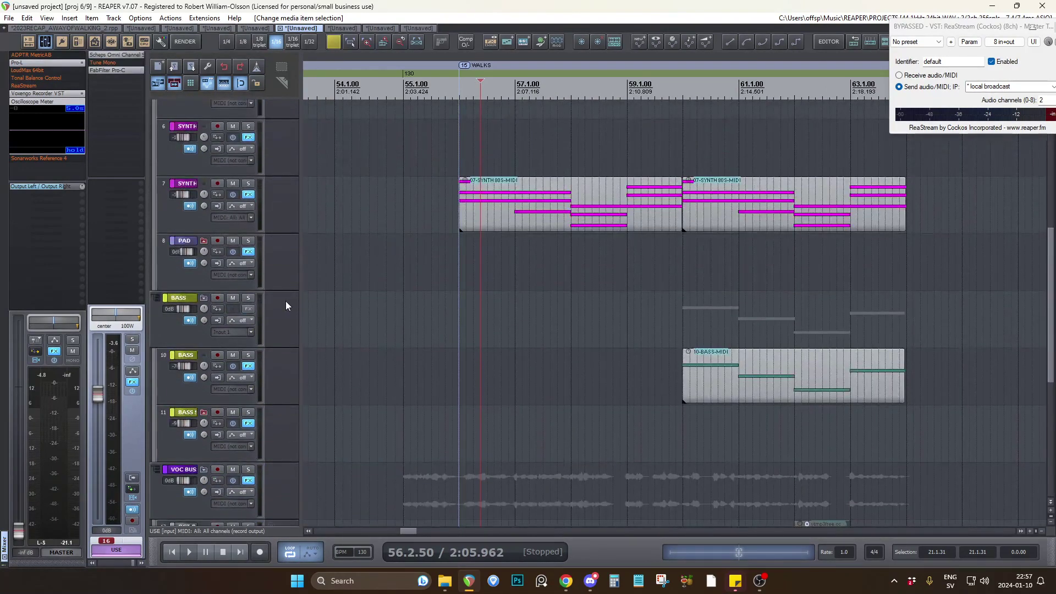
click(444, 303)
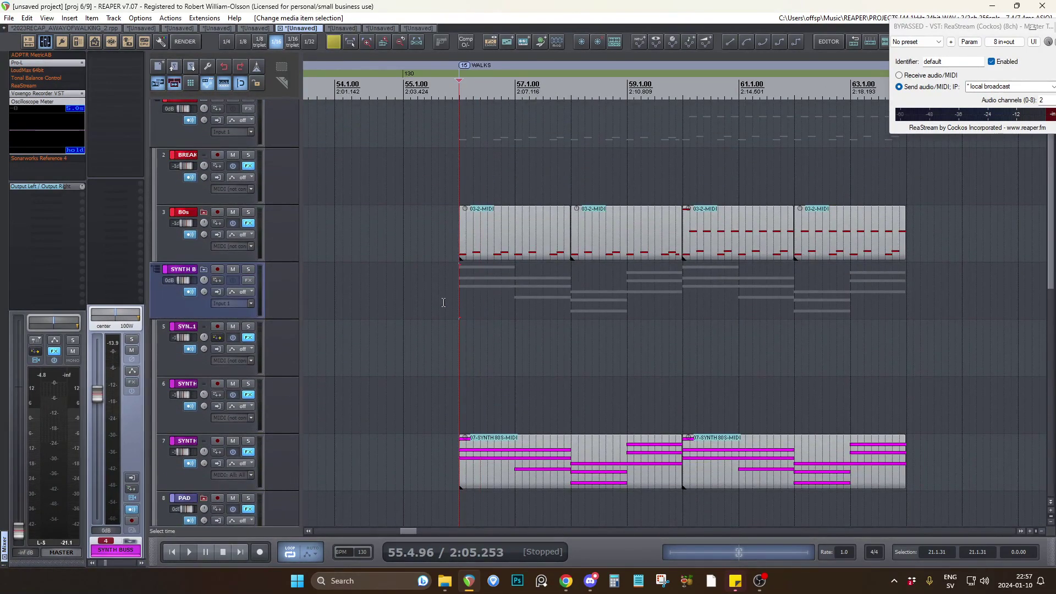
scroll(255, 355, down, 1)
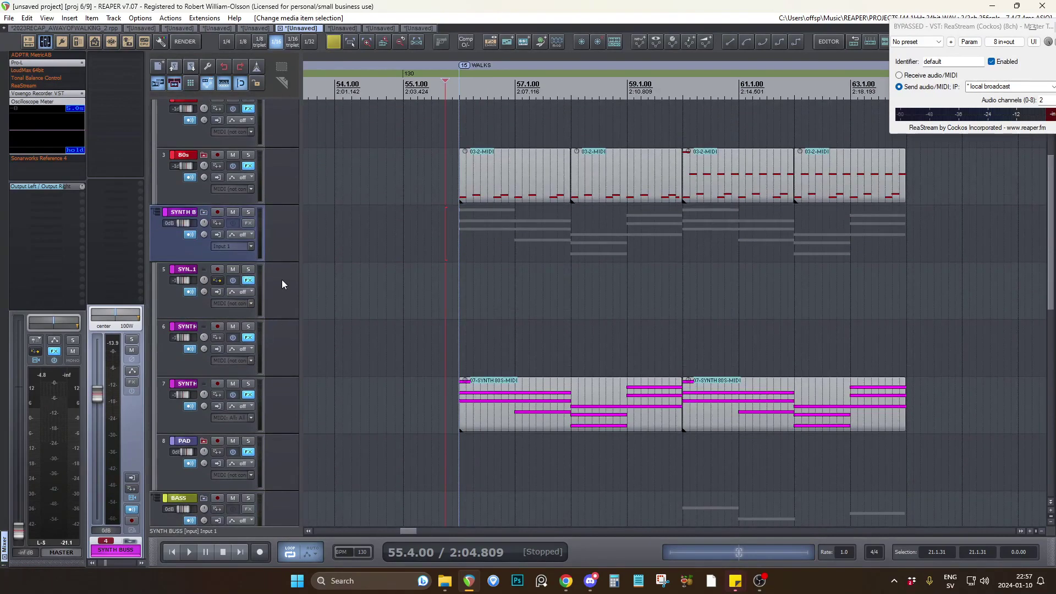
scroll(282, 280, down, 2)
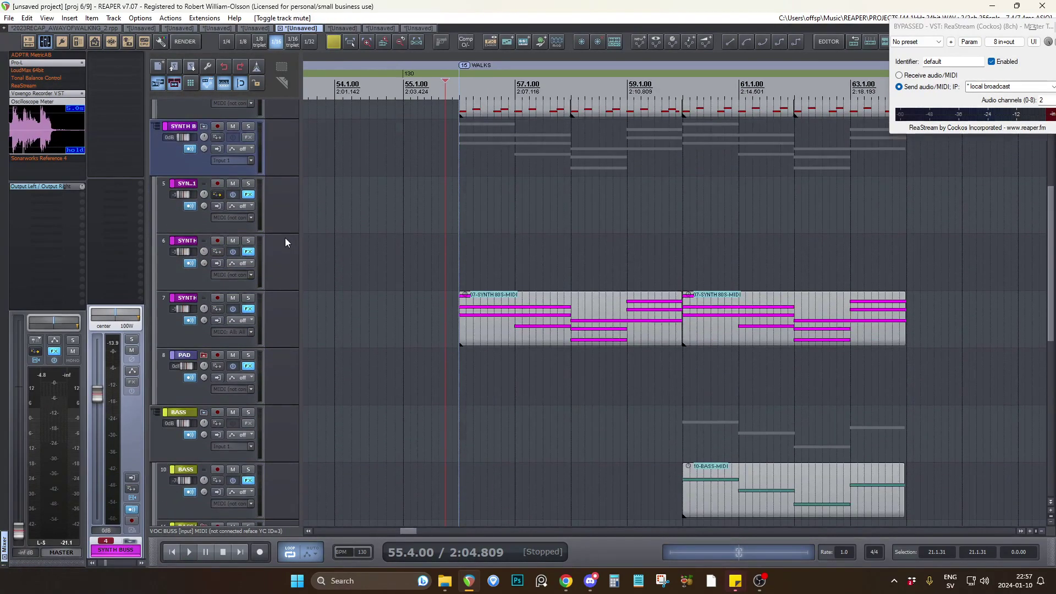
Select the first chord clip on the SYNTH 80S track and start the pandabot_ChordGun script.
click(507, 331)
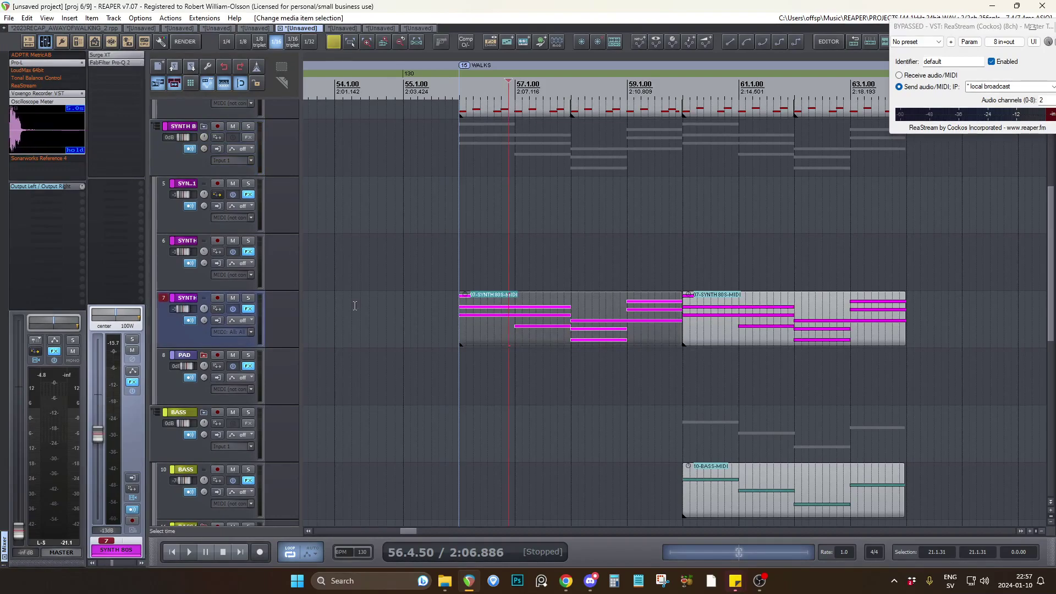
click(441, 42)
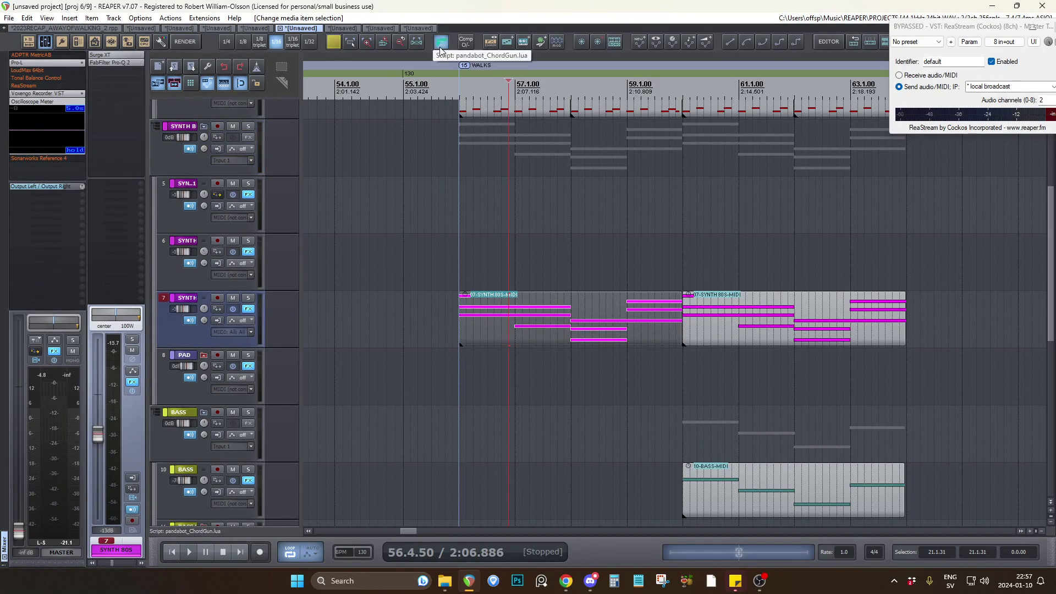
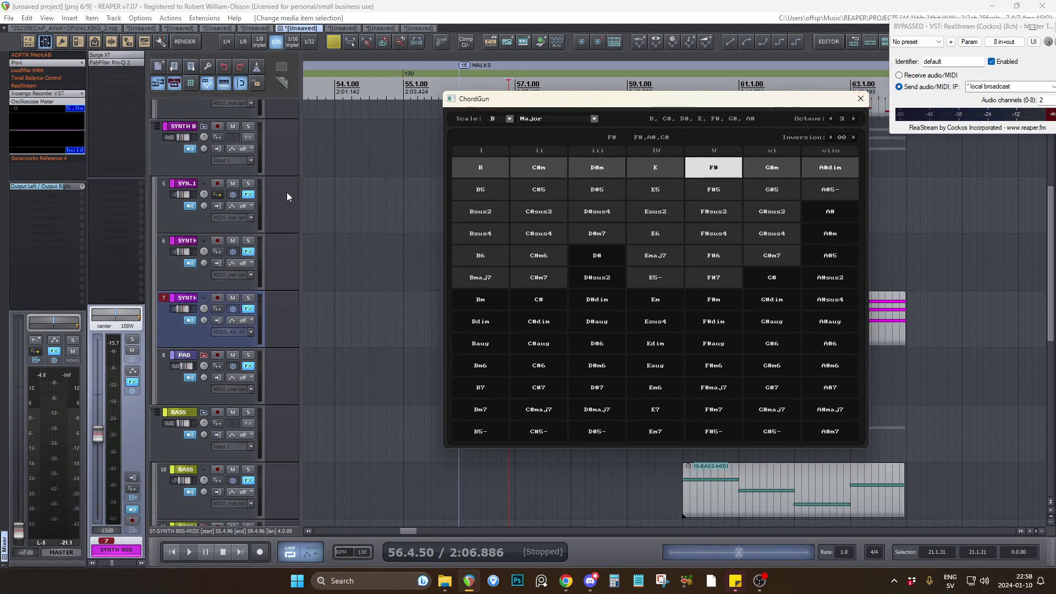
Arm the SYNTH 80S track for recording, audition C#m, D#m, E and F# in ChordGun, and close the chord window.
scroll(275, 220, down, 3)
scroll(281, 212, up, 4)
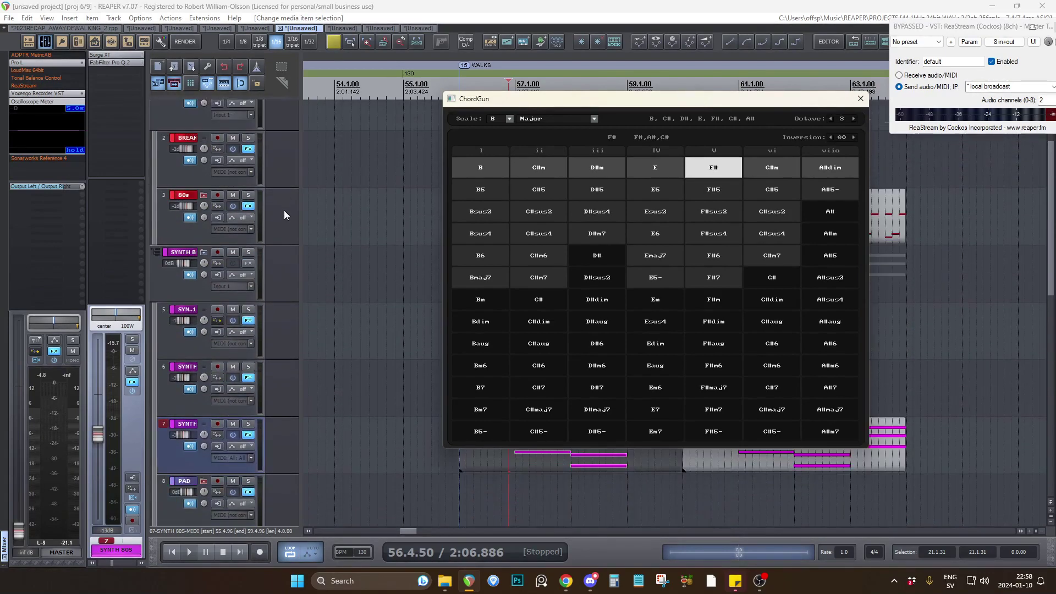
click(218, 253)
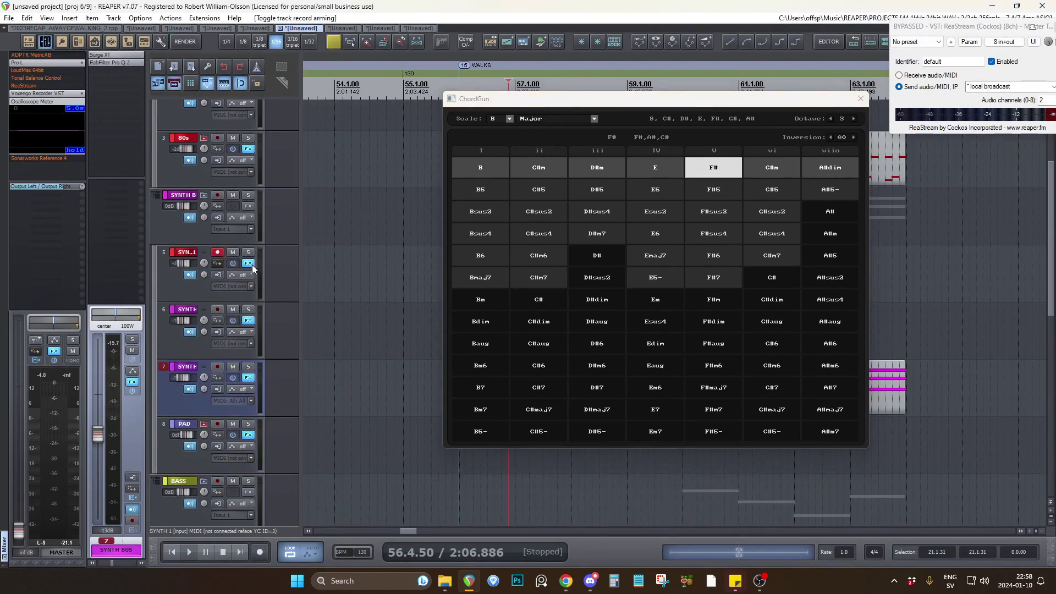
click(488, 172)
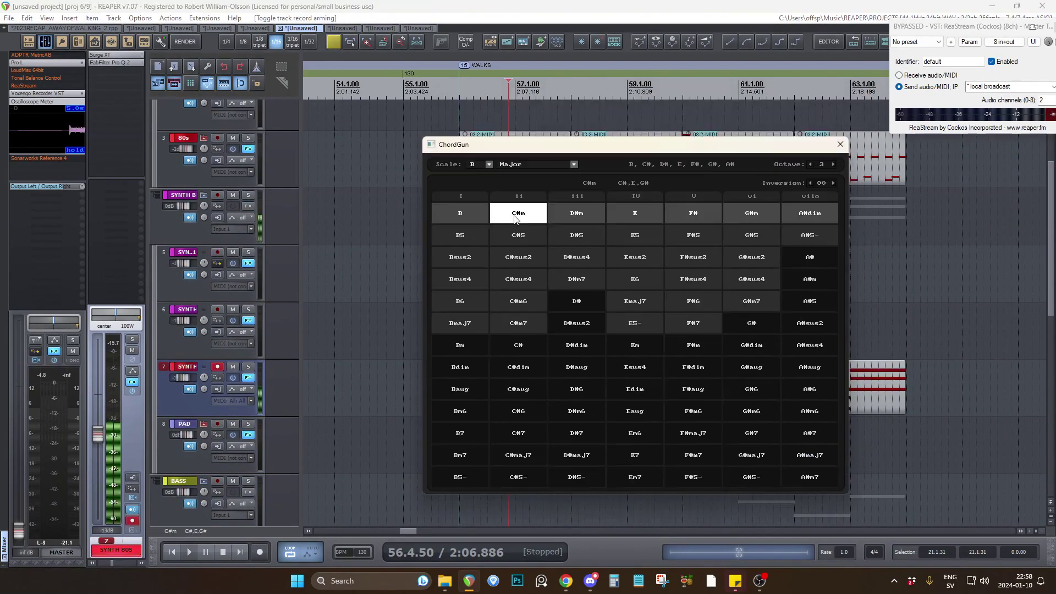
click(576, 216)
click(635, 216)
click(694, 215)
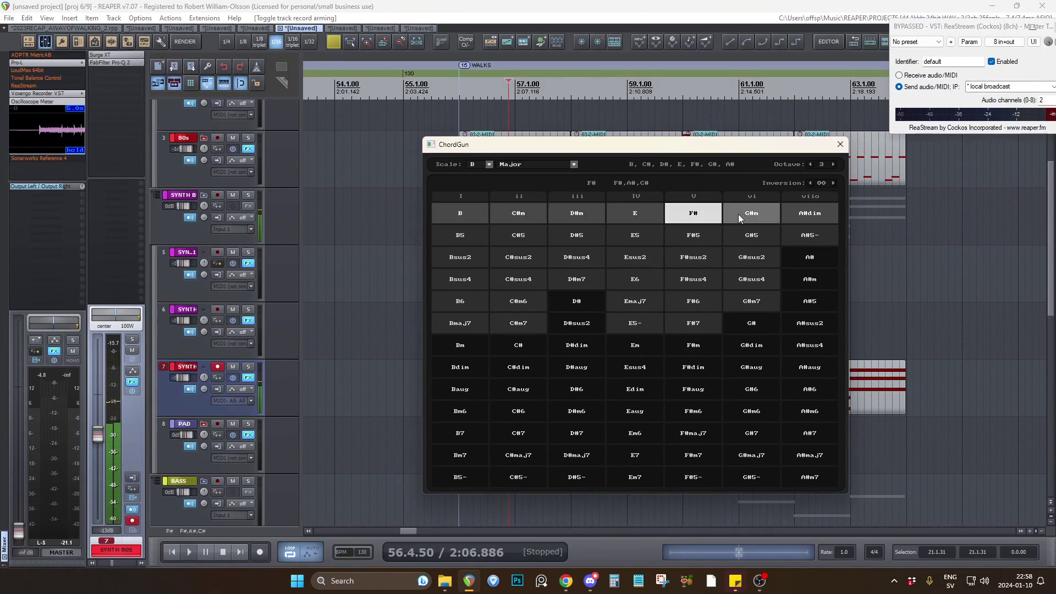
click(840, 145)
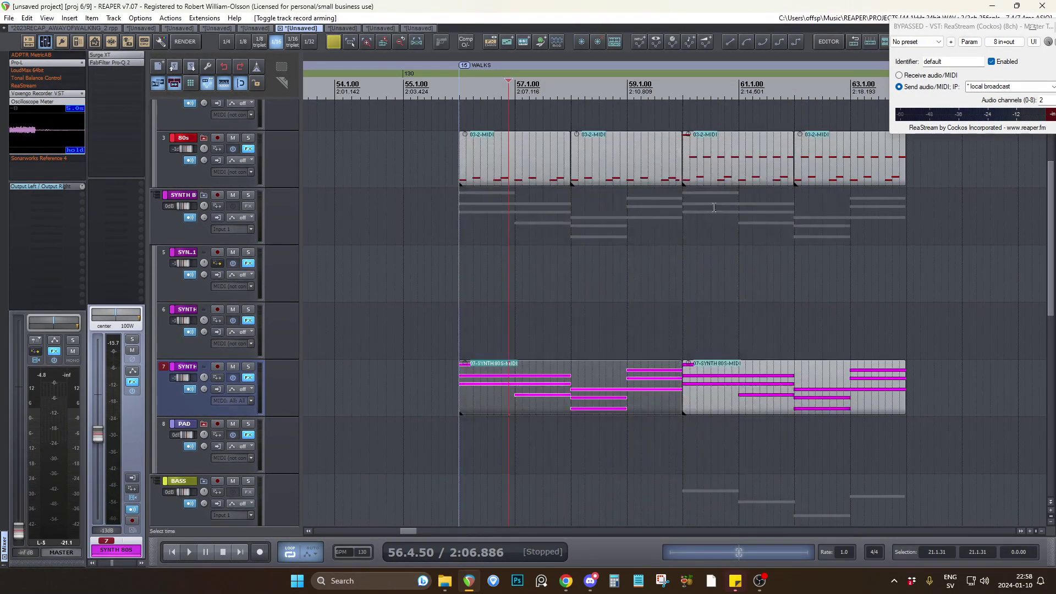
Place the edit cursor at 60.1.00 and listen to the soloed MIDI clip on the BASS track.
click(447, 272)
scroll(451, 274, down, 4)
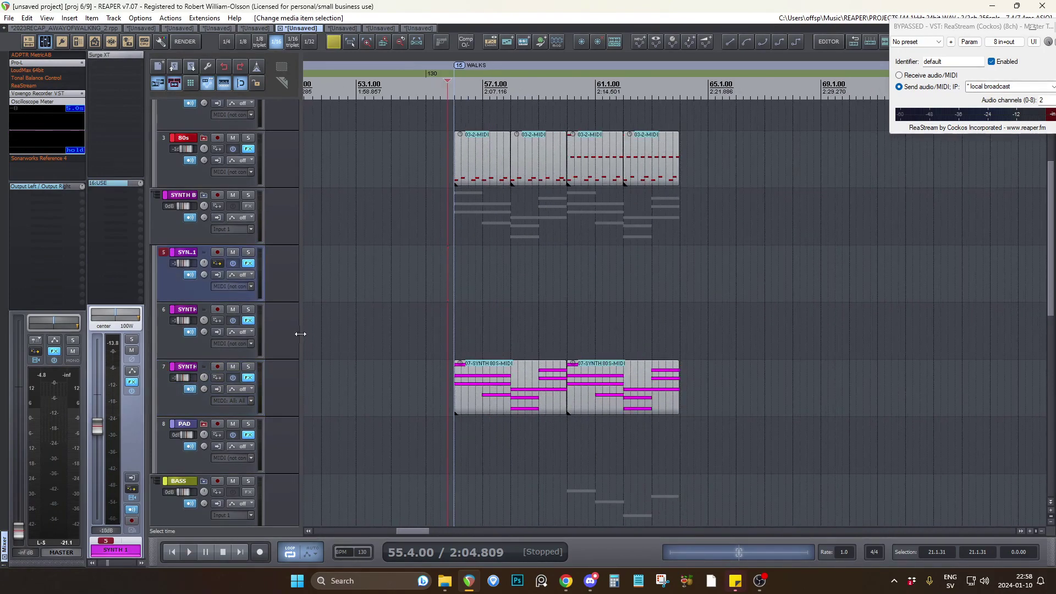
scroll(282, 342, down, 5)
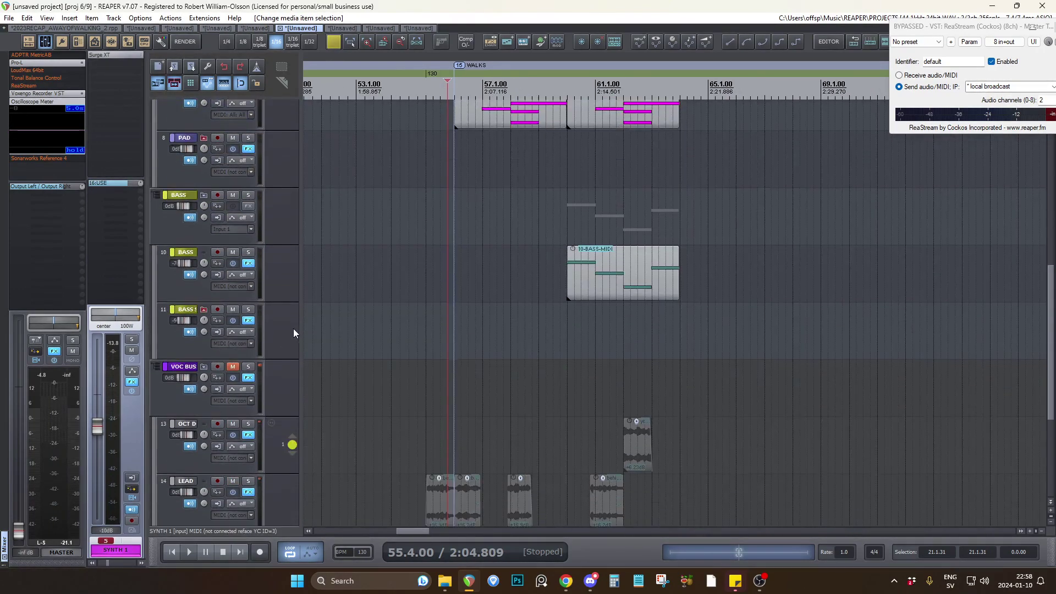
click(563, 224)
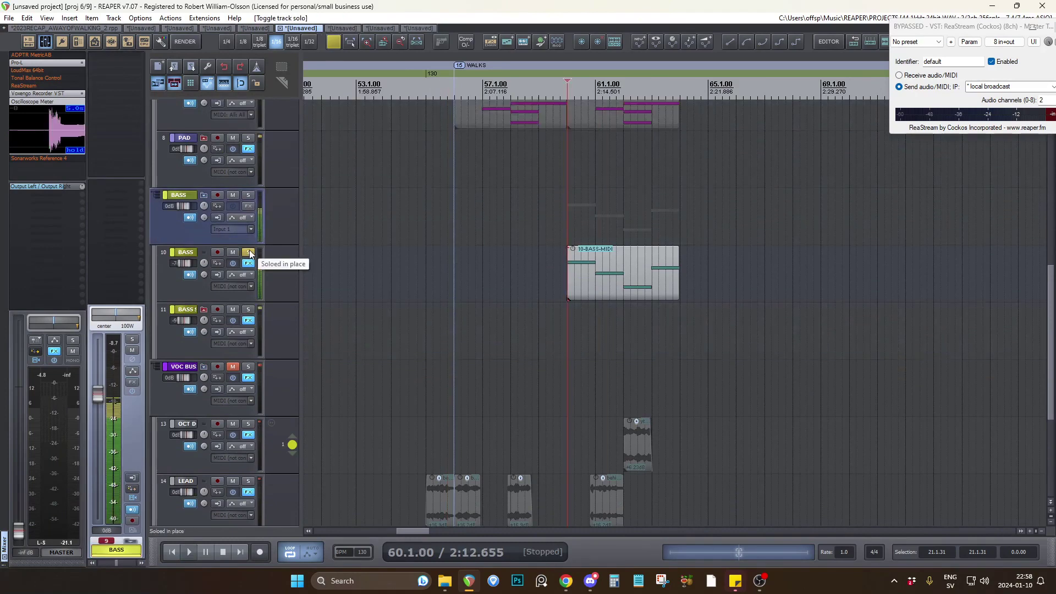
scroll(276, 273, down, 3)
scroll(276, 275, down, 1)
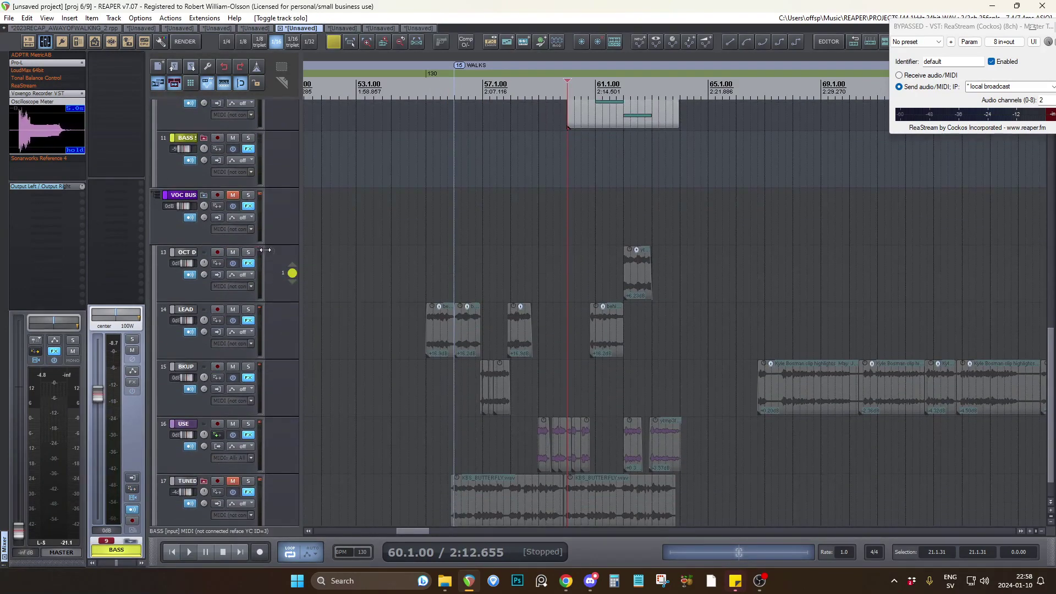
Unmute the VOC BUS track and listen to the vocal clips with the edit cursor at 58.4.50.
click(232, 195)
scroll(266, 255, down, 1)
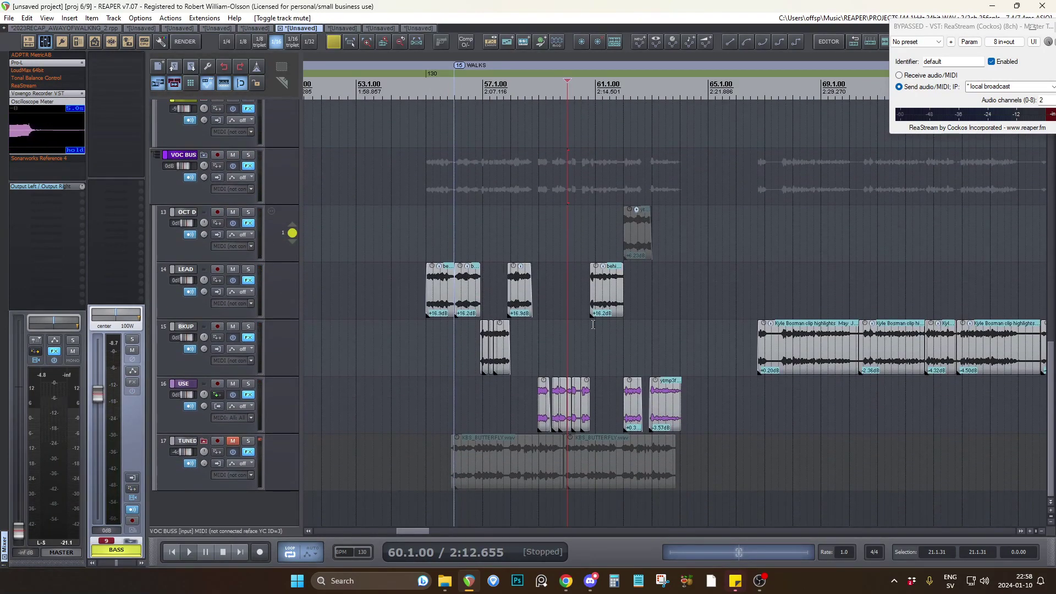
scroll(593, 324, up, 3)
click(360, 360)
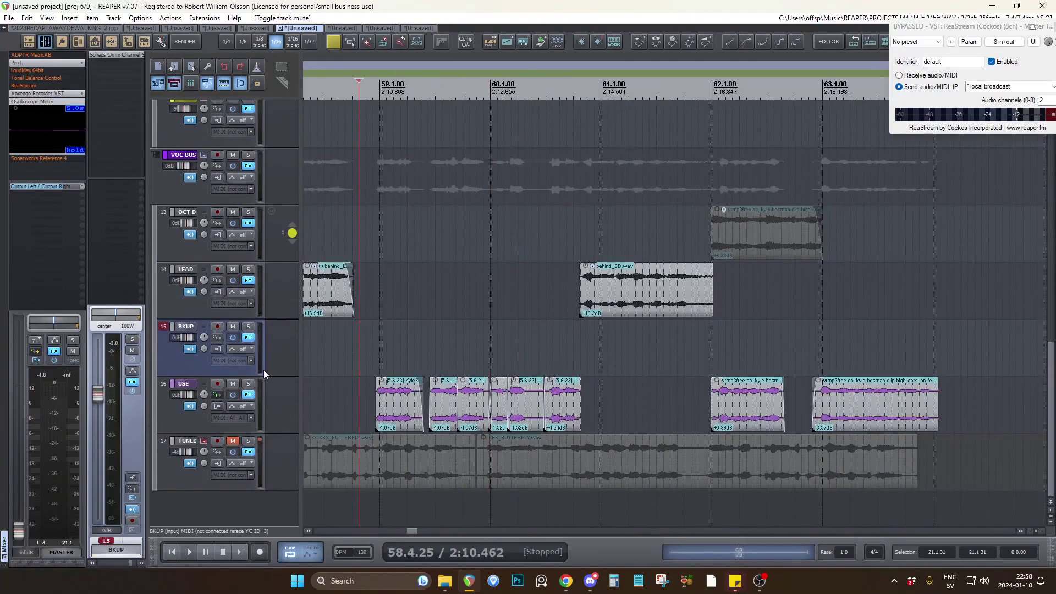
click(363, 356)
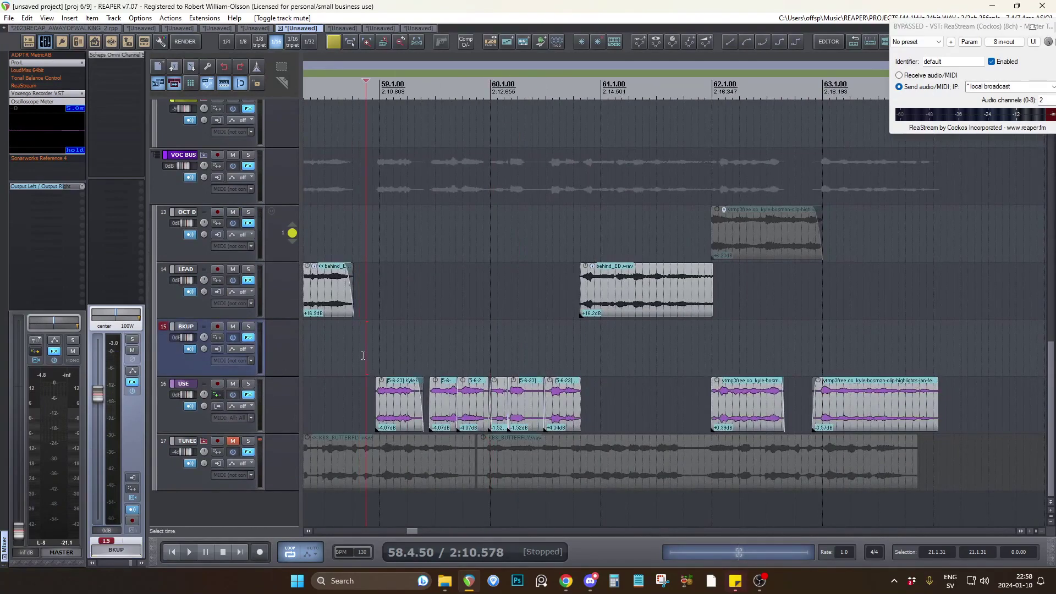
scroll(274, 310, up, 3)
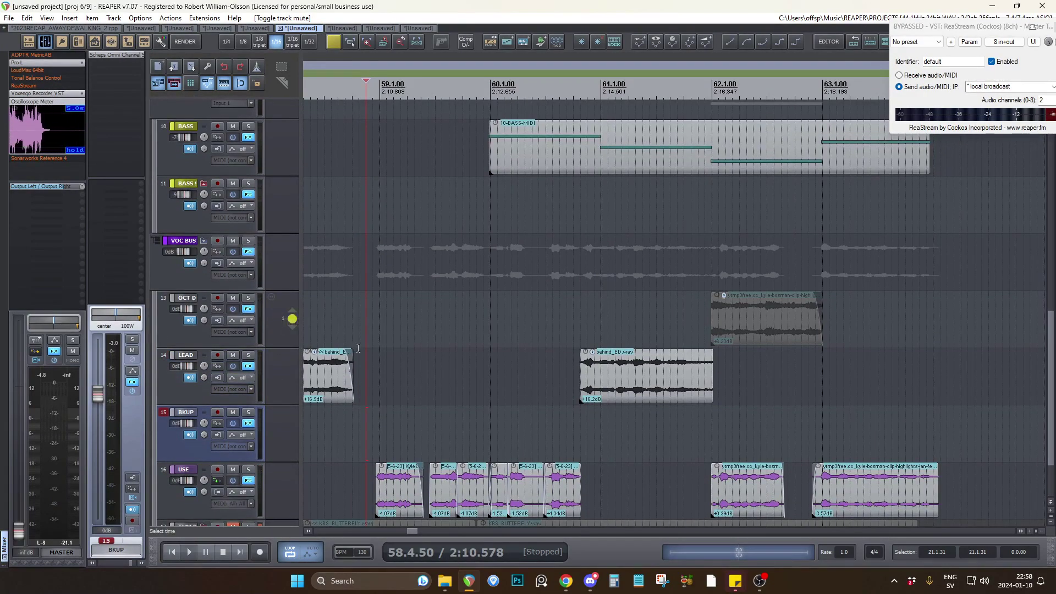
Examine how the vocal and bass clips are spread between the first section and the WALKS section, including the gap separating them.
scroll(760, 428, down, 3)
scroll(760, 428, down, 5)
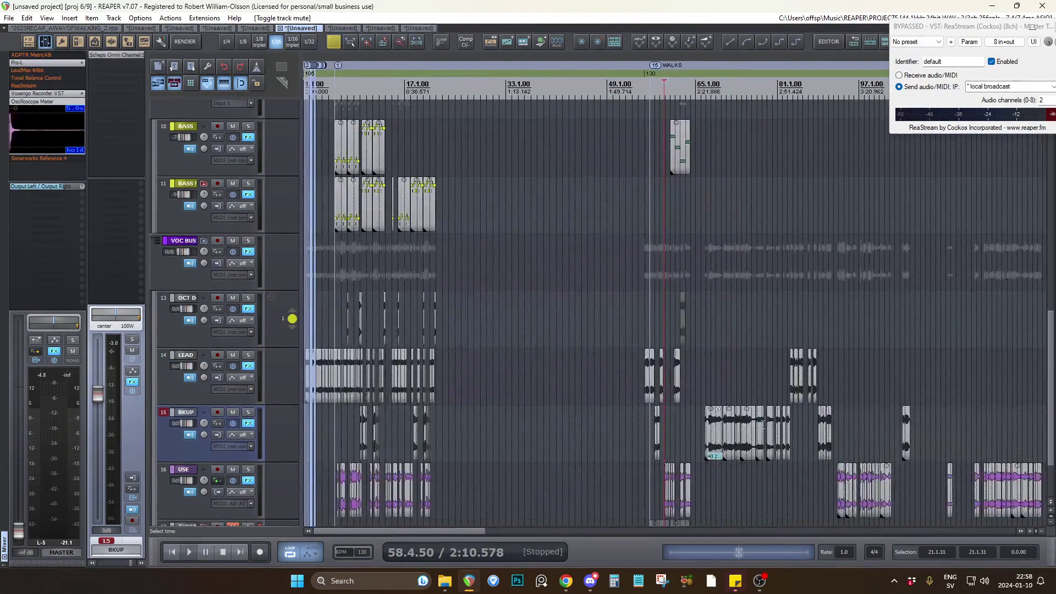
click(469, 340)
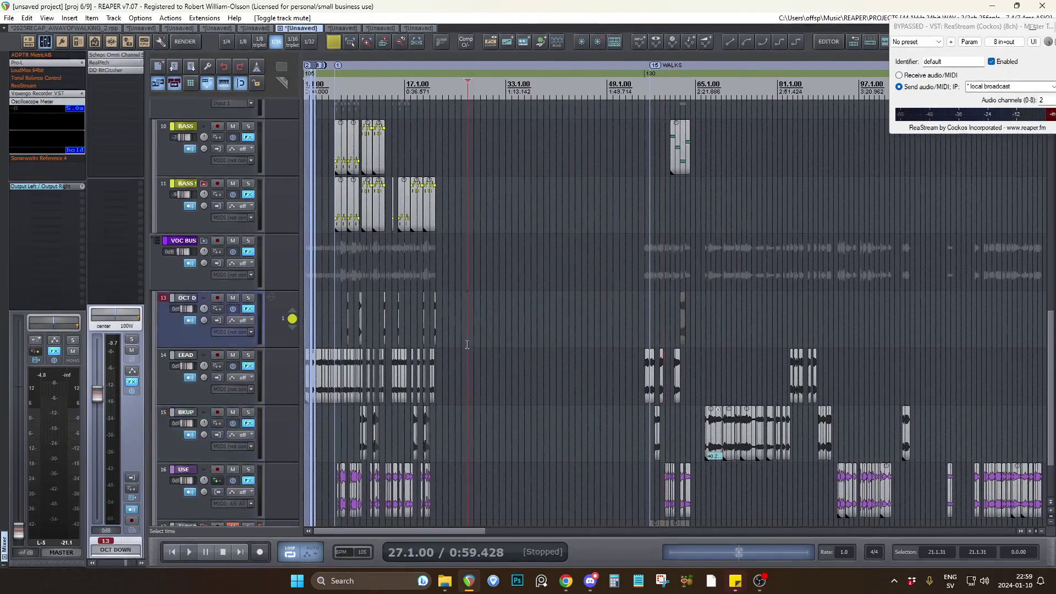
scroll(539, 397, up, 1)
click(510, 318)
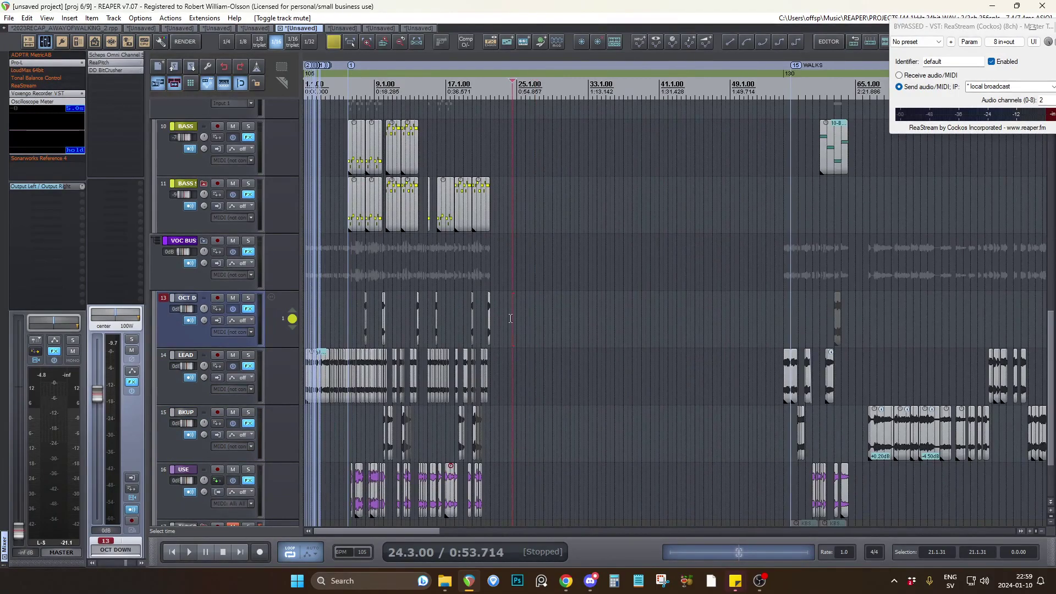
scroll(567, 247, down, 2)
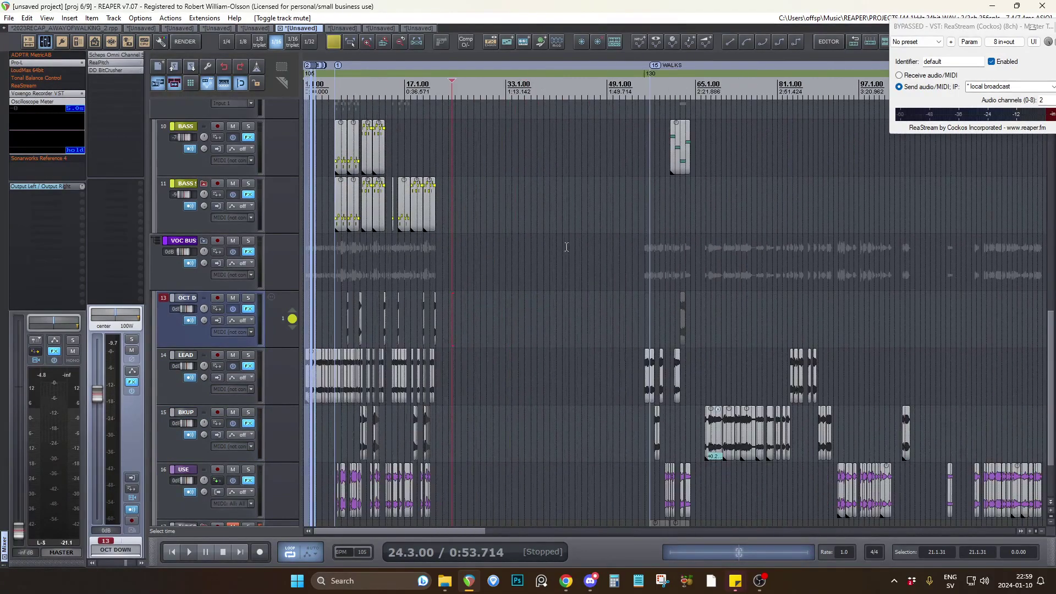
click(648, 234)
scroll(651, 233, down, 2)
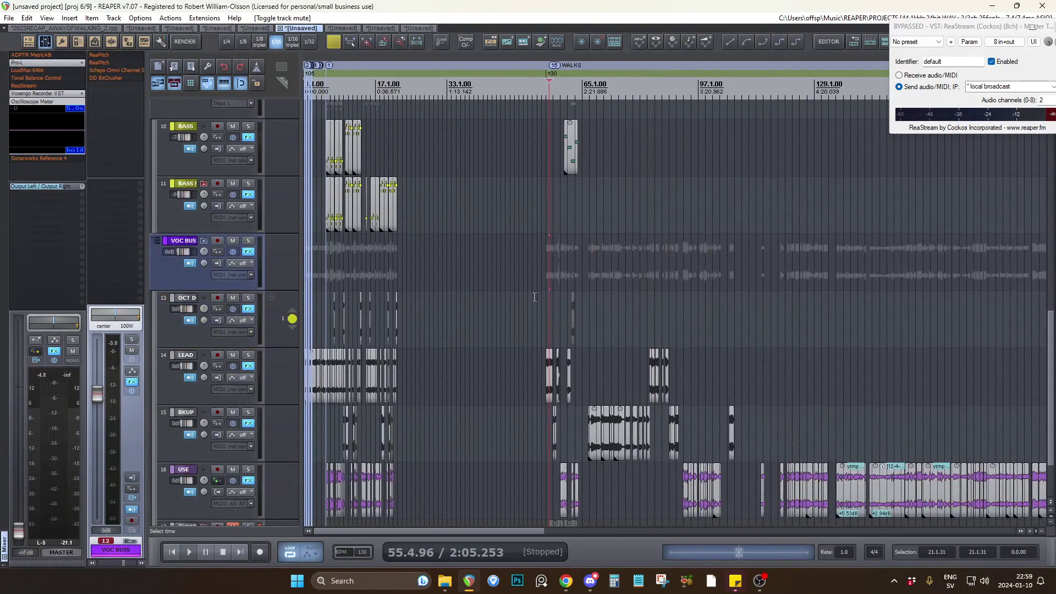
click(328, 264)
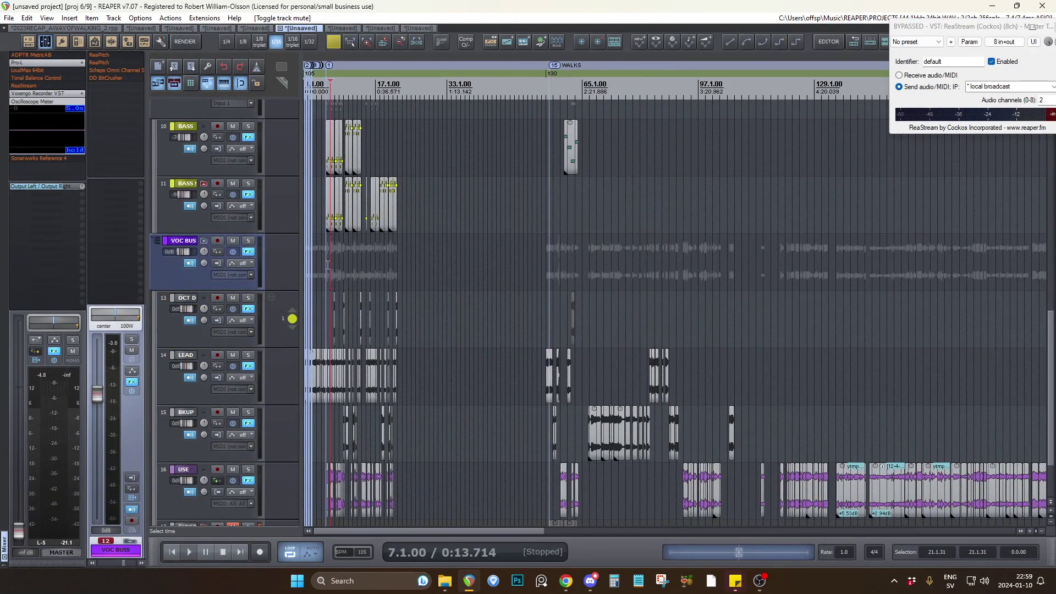
click(552, 240)
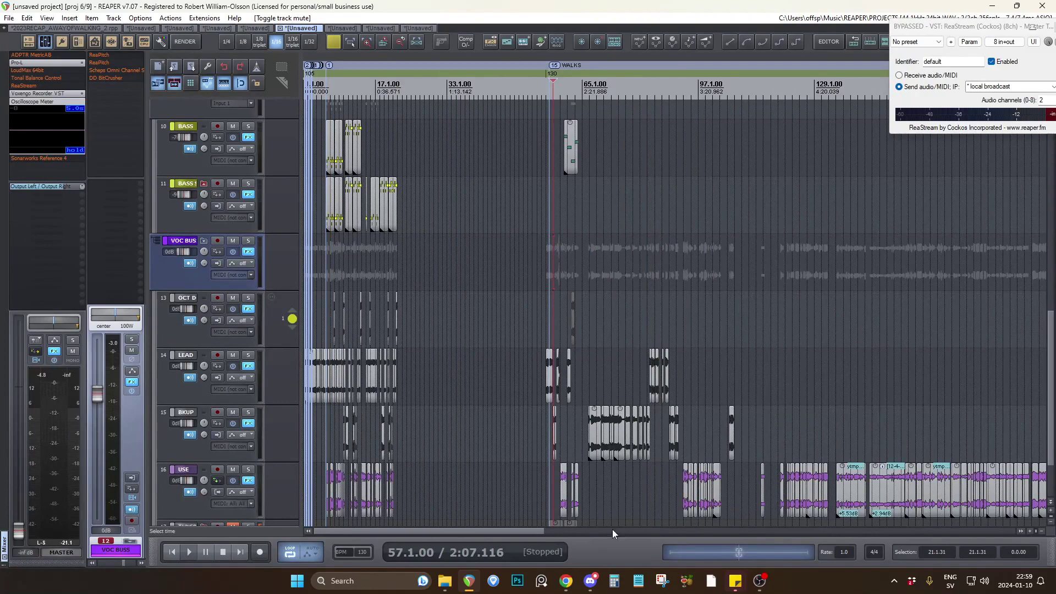
scroll(560, 270, up, 4)
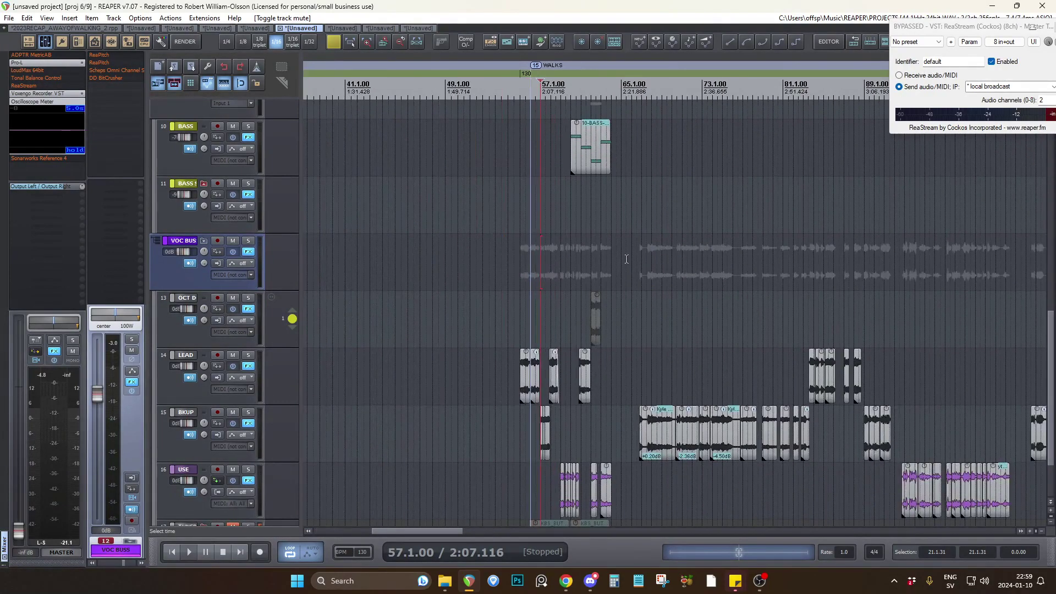
scroll(626, 259, down, 5)
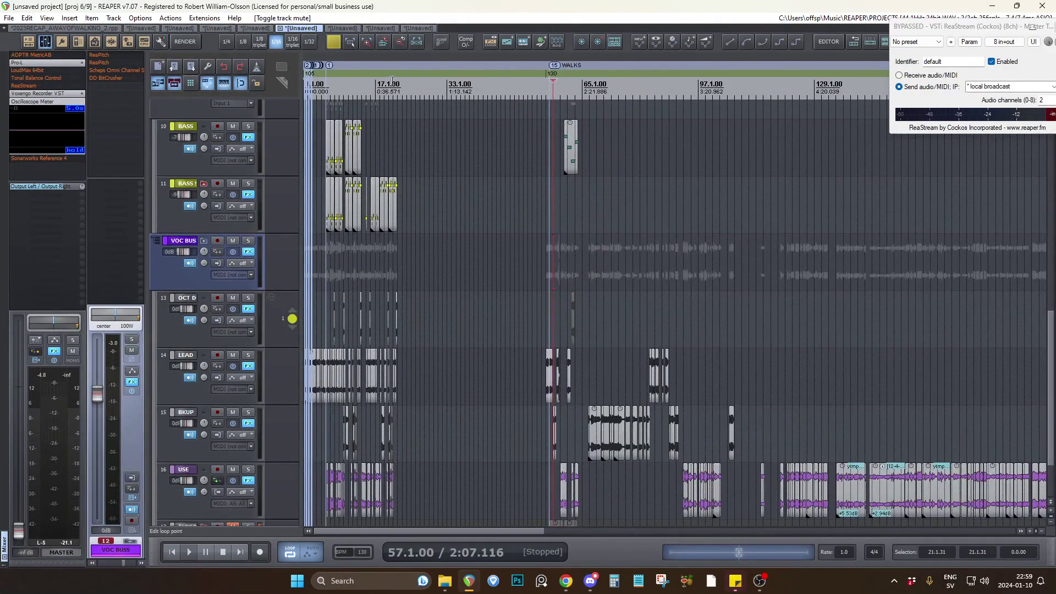
Switch to the seventh open project, bypass ReaStream on the master track and add Voxengo Recorder VST to its effects.
click(340, 28)
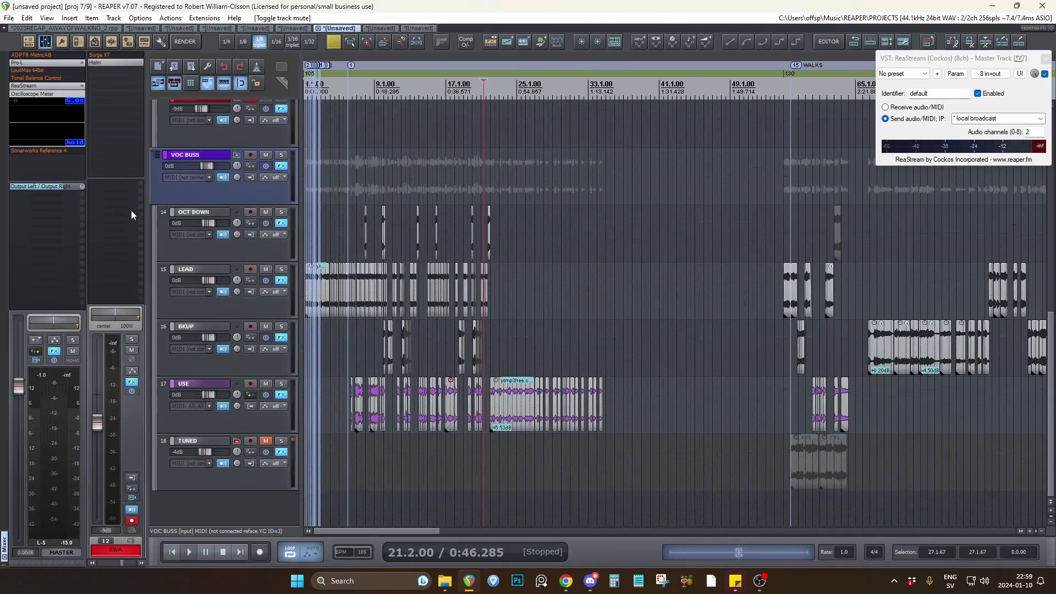
shift+click(34, 87)
click(55, 351)
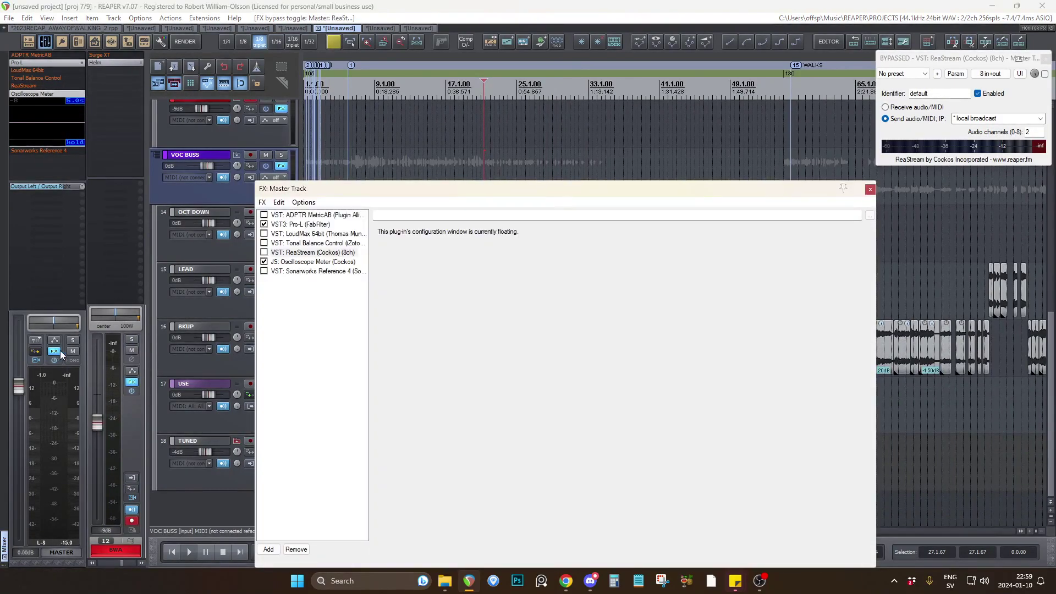
key(Escape)
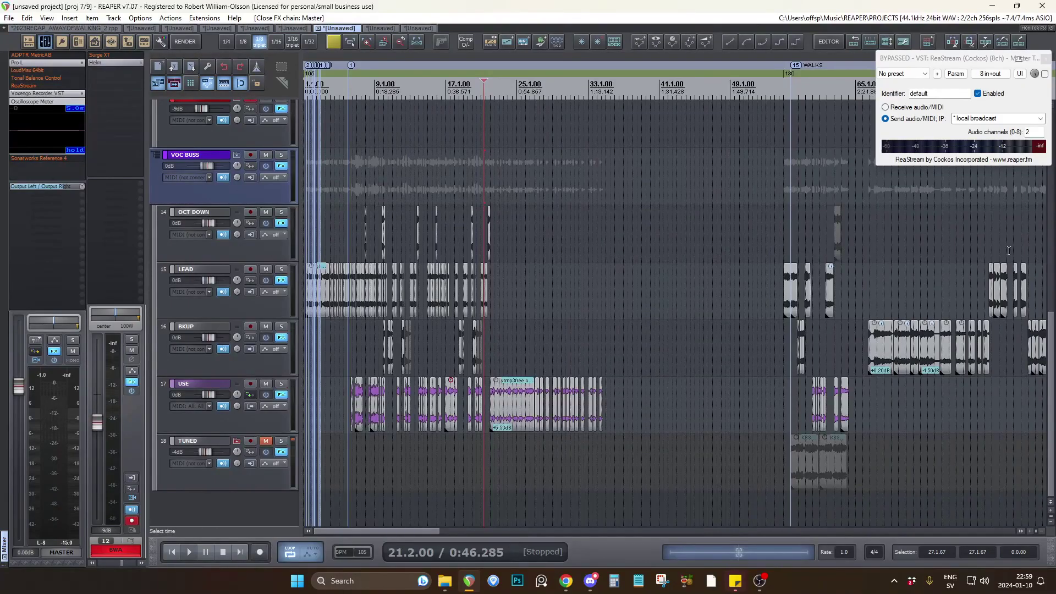
Bypass Pro-L on the master, lower the master volume and start playback from 18.4.00.
scroll(468, 237, up, 4)
click(511, 186)
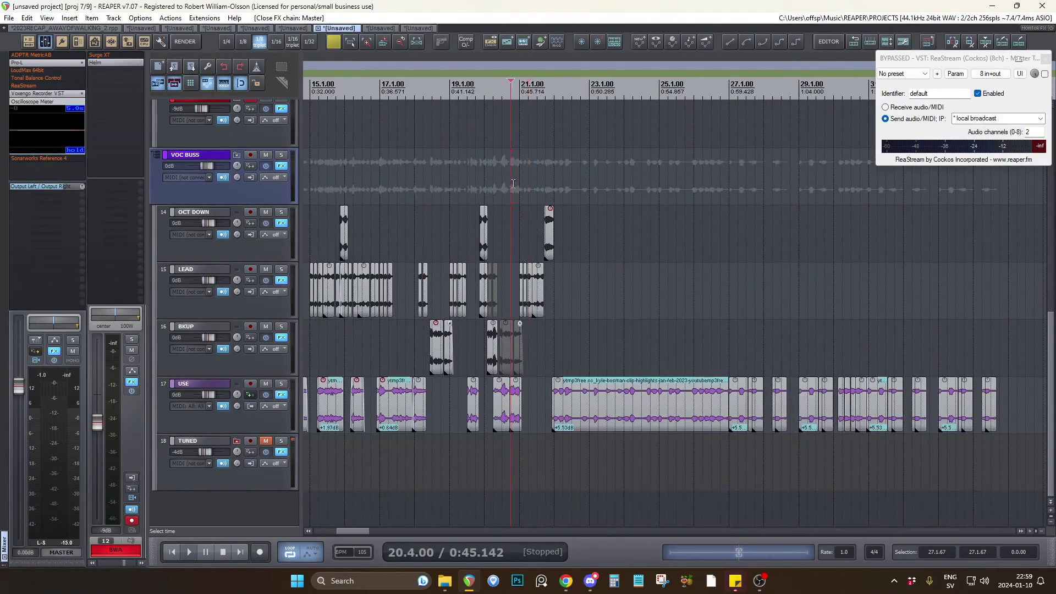
scroll(285, 263, up, 4)
scroll(284, 262, up, 6)
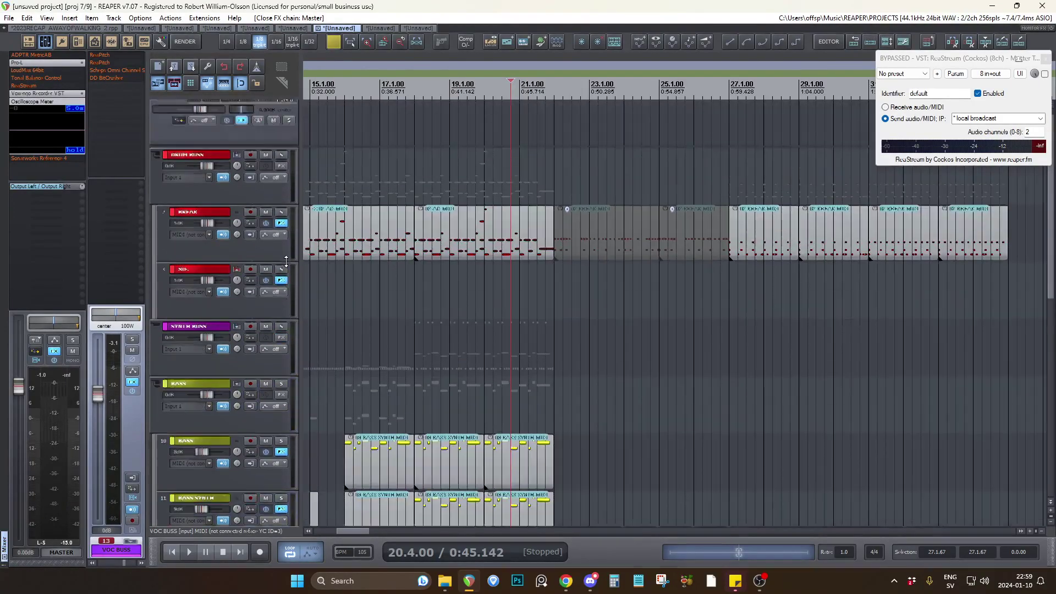
scroll(436, 317, down, 6)
click(436, 317)
key(space)
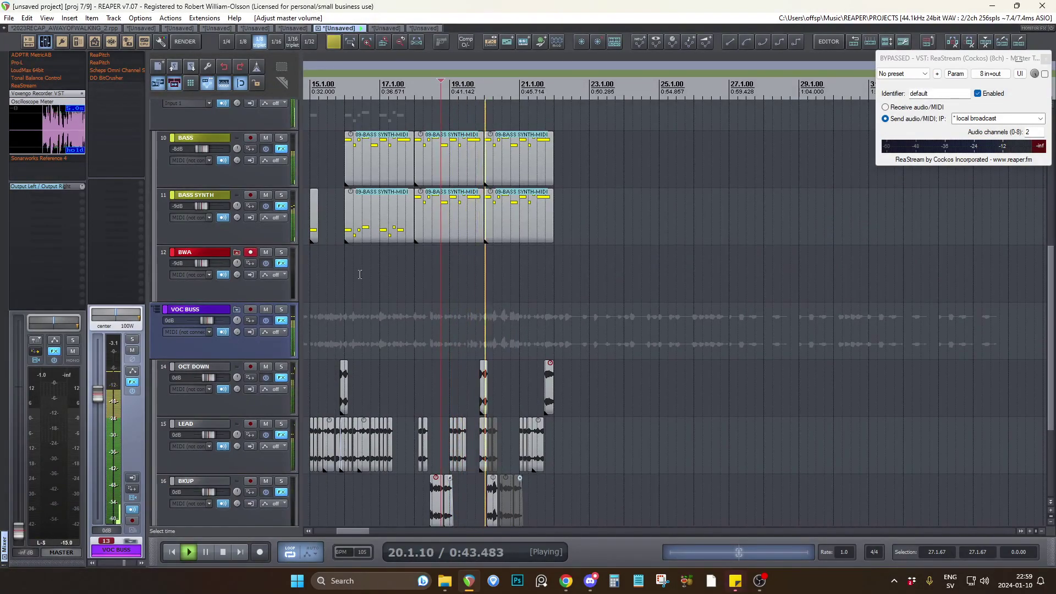
Listen to the passage through the long speech clip on the USE track and stop playback just past 27.1.00.
scroll(292, 285, down, 3)
scroll(293, 284, down, 1)
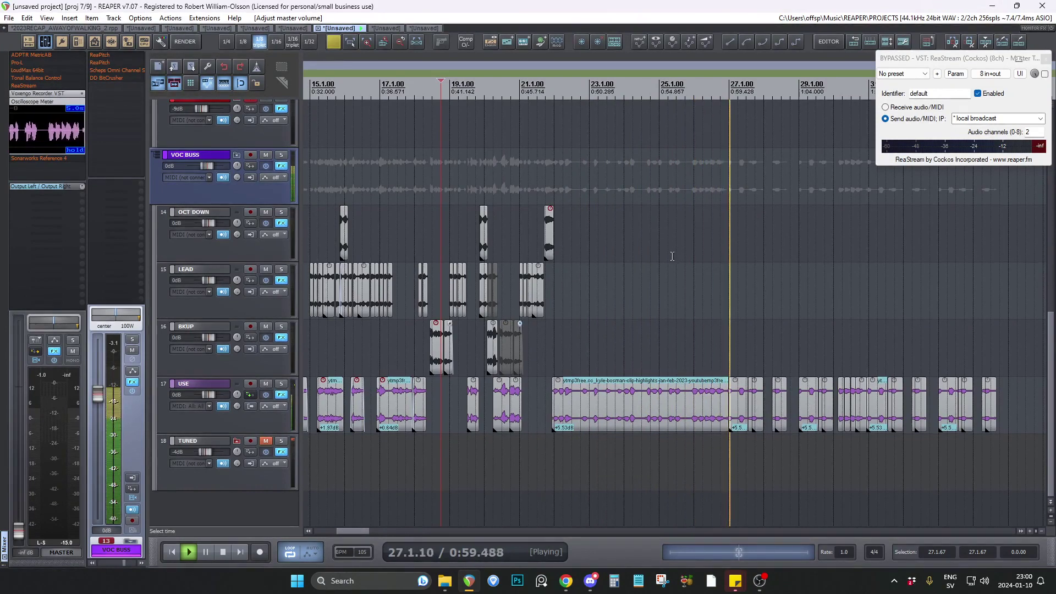
key(space)
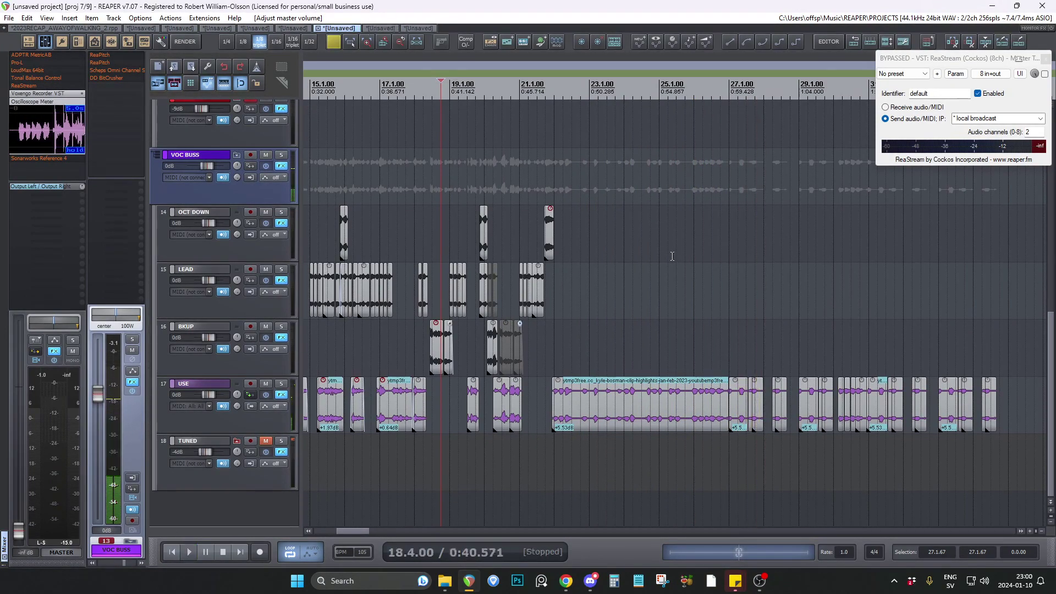
Examine the long speech clip and the short cuts following it on the USE track, and place the edit cursor at 21.4.00.
scroll(571, 350, down, 5)
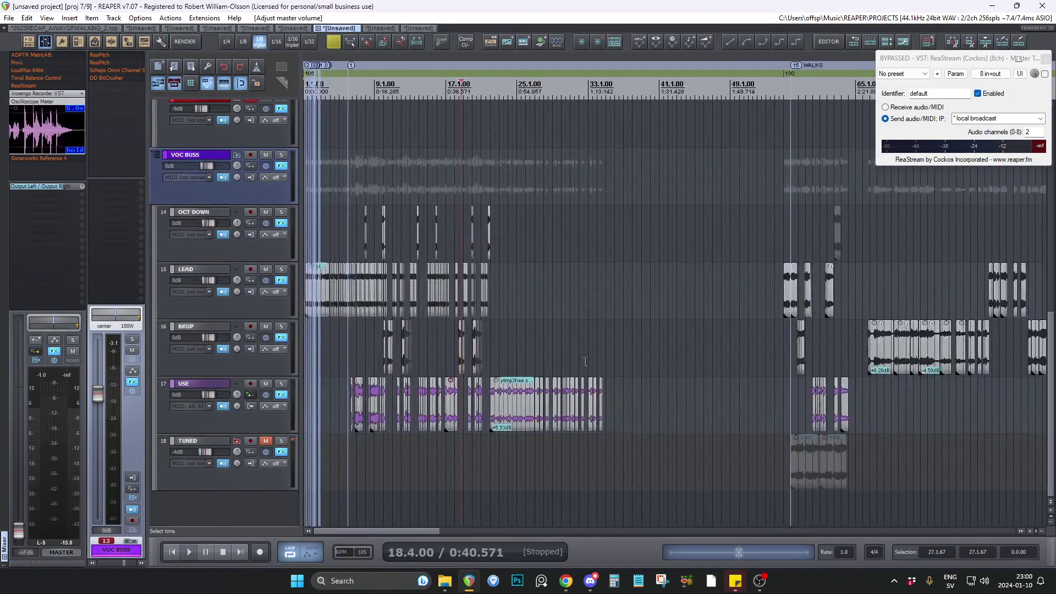
scroll(468, 375, up, 5)
click(567, 400)
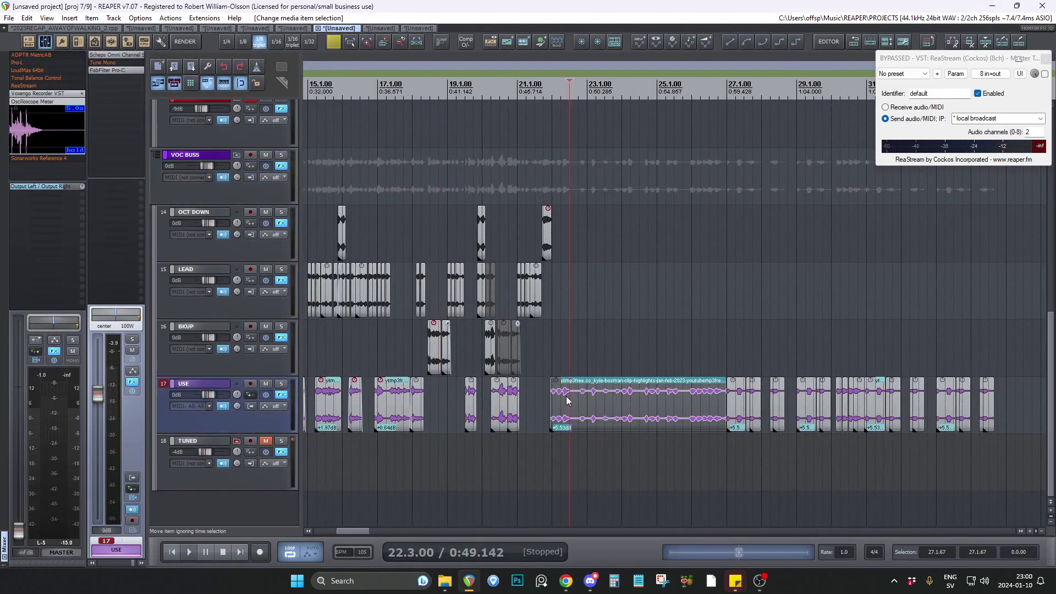
scroll(683, 396, up, 4)
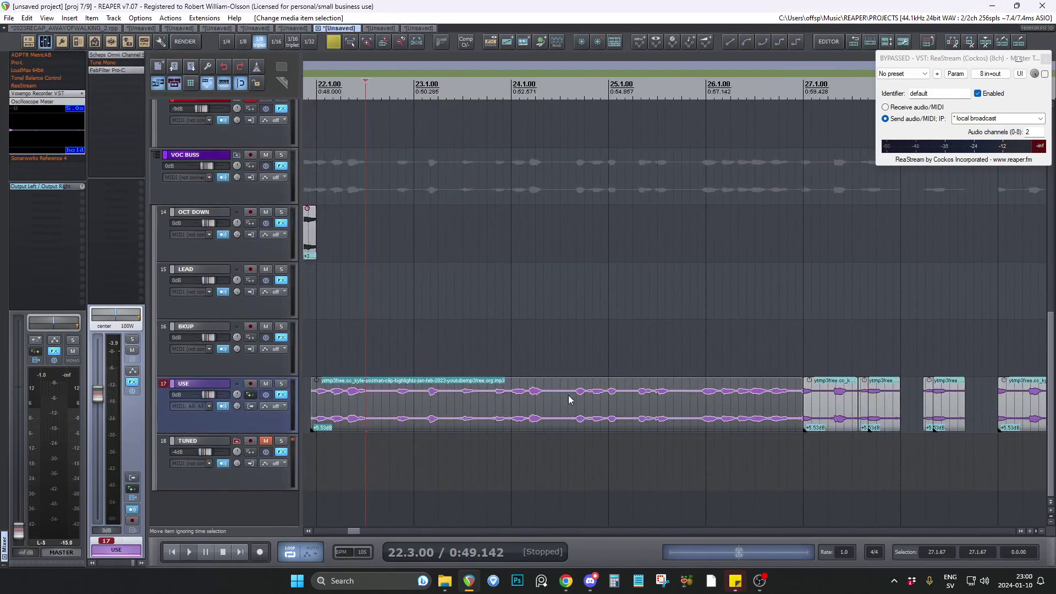
scroll(578, 390, down, 2)
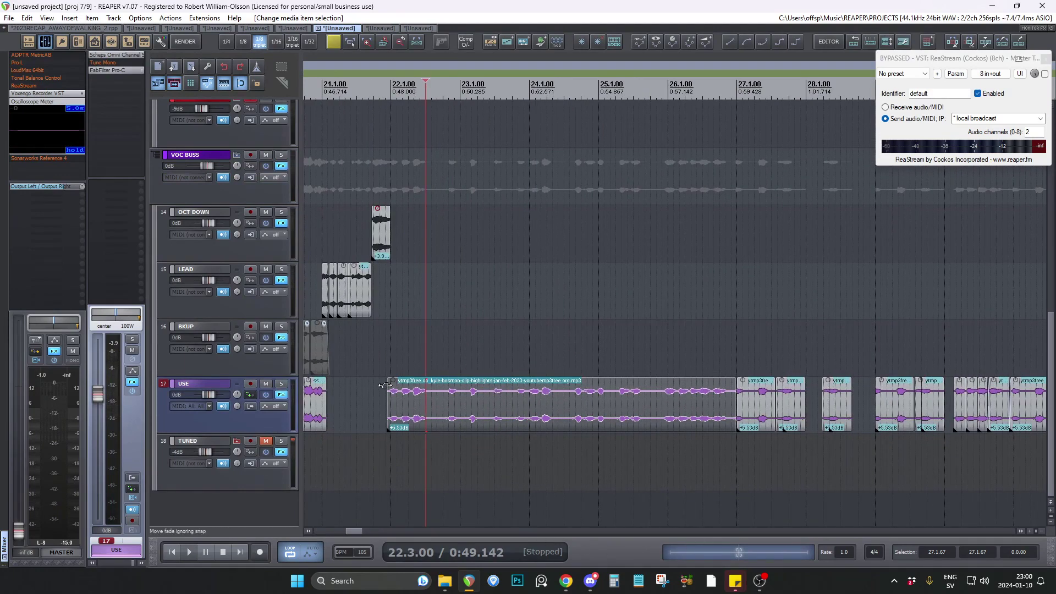
click(375, 334)
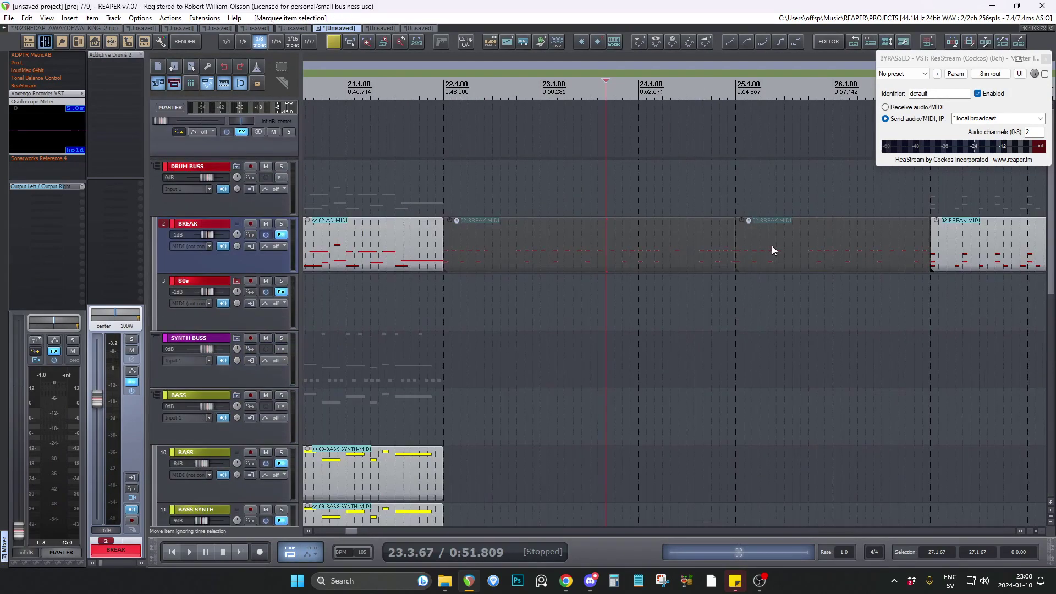
Unmute the two BREAK drum clips between 22.1.00 and 27.1.00 and play the passage from 21.4.33.
key(ctrl+f)
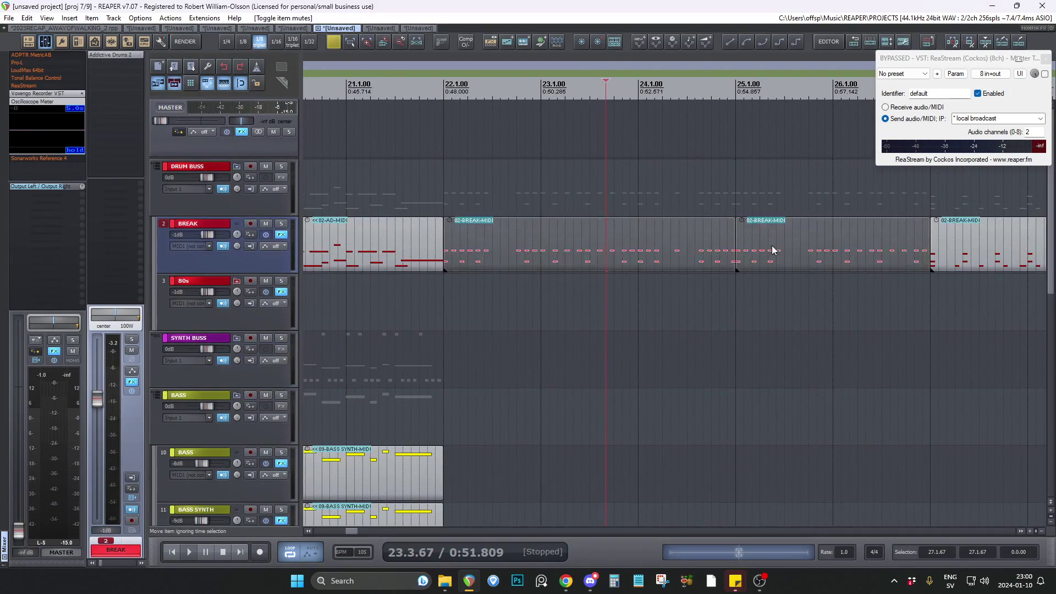
click(444, 291)
click(427, 294)
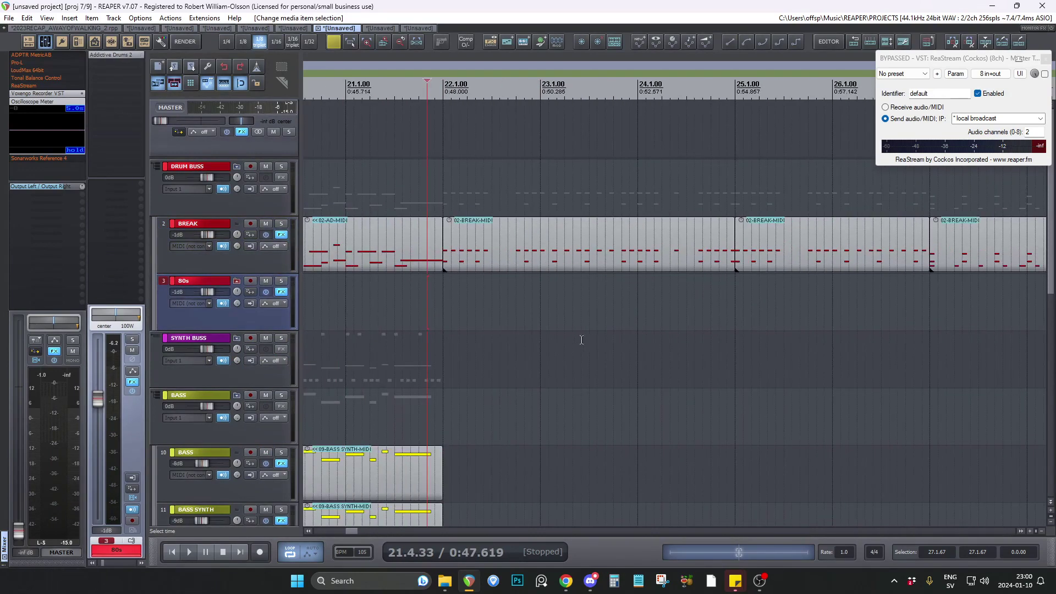
key(space)
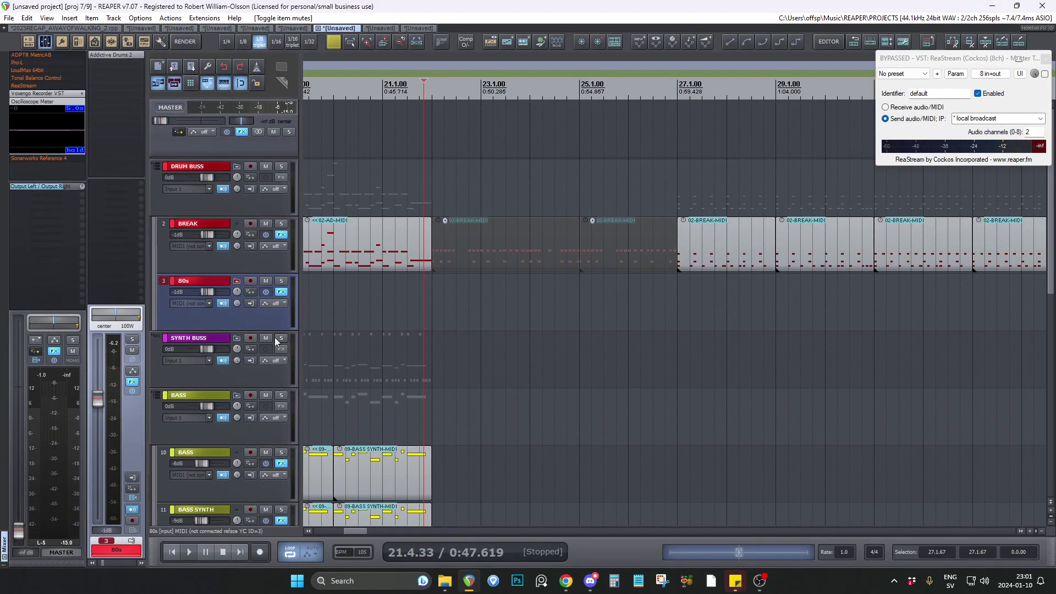
Place the edit cursor at 26.3.00 and listen to the end of the long USE speech clip leading into the drums.
scroll(285, 318, down, 1)
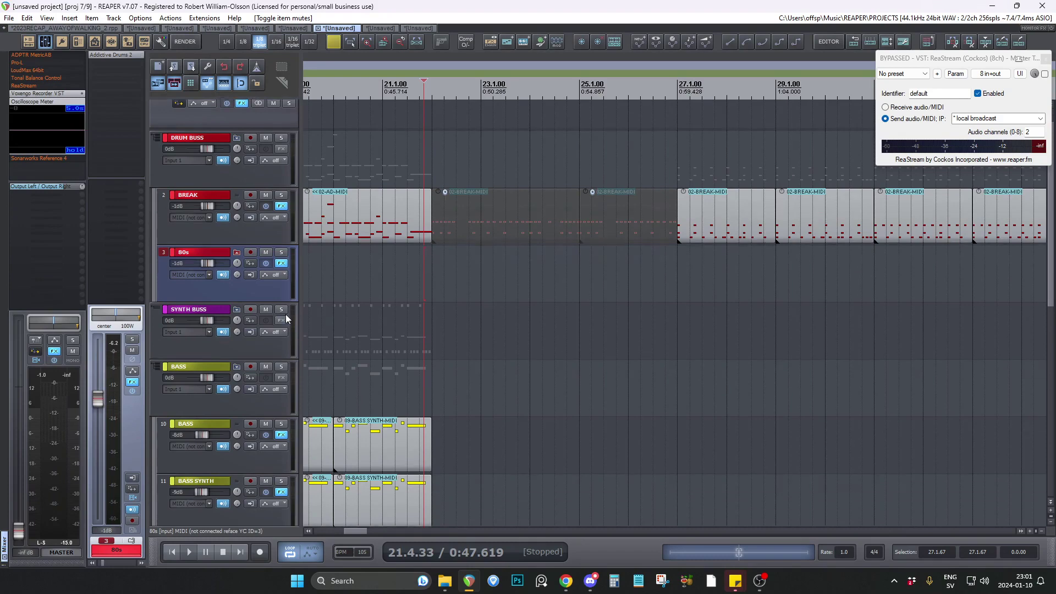
scroll(286, 315, down, 14)
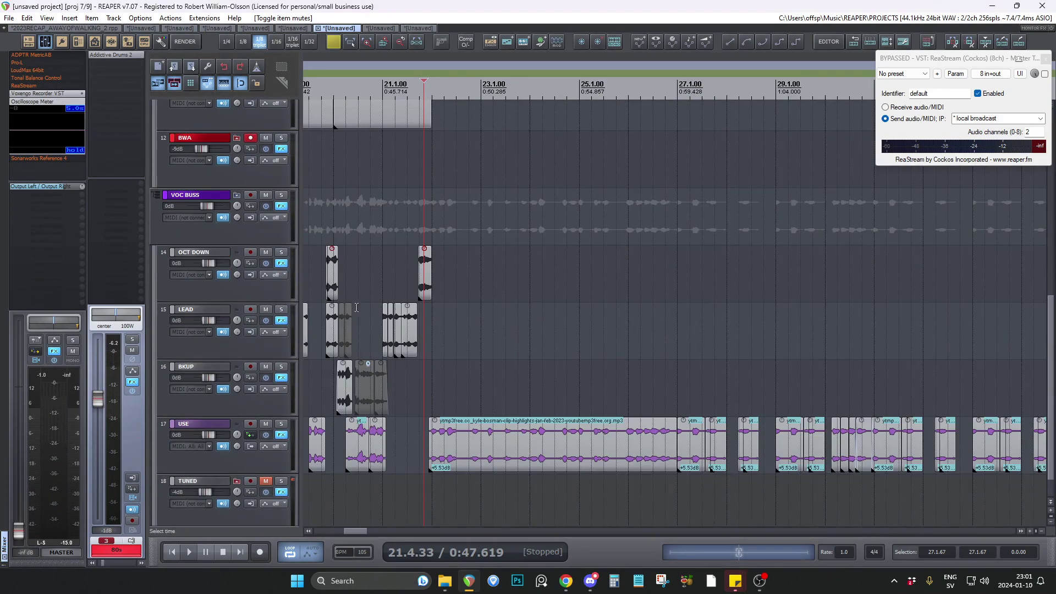
scroll(745, 352, up, 3)
scroll(746, 352, up, 1)
click(487, 330)
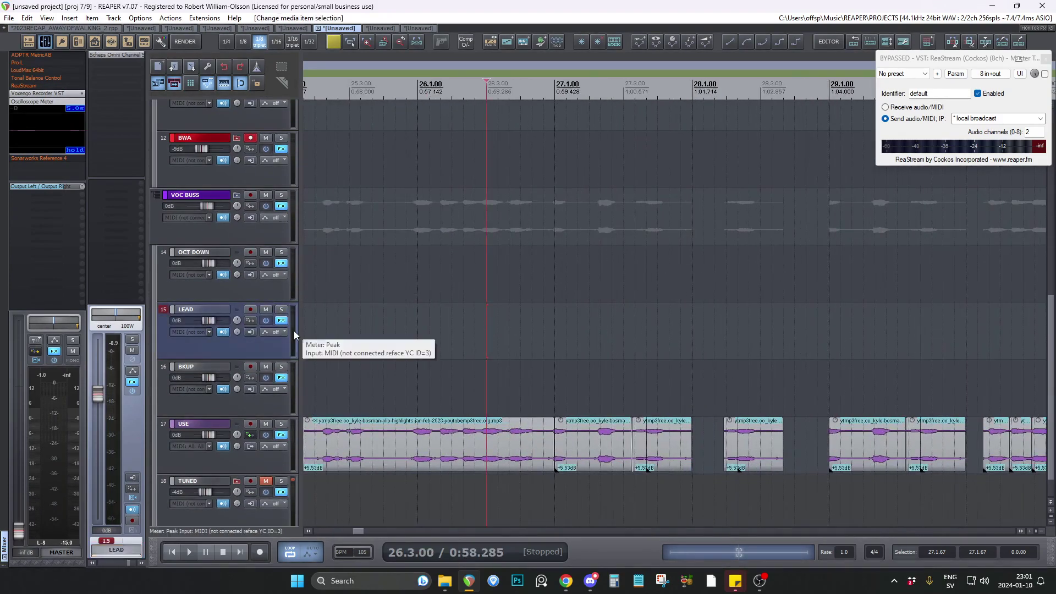
scroll(599, 276, up, 13)
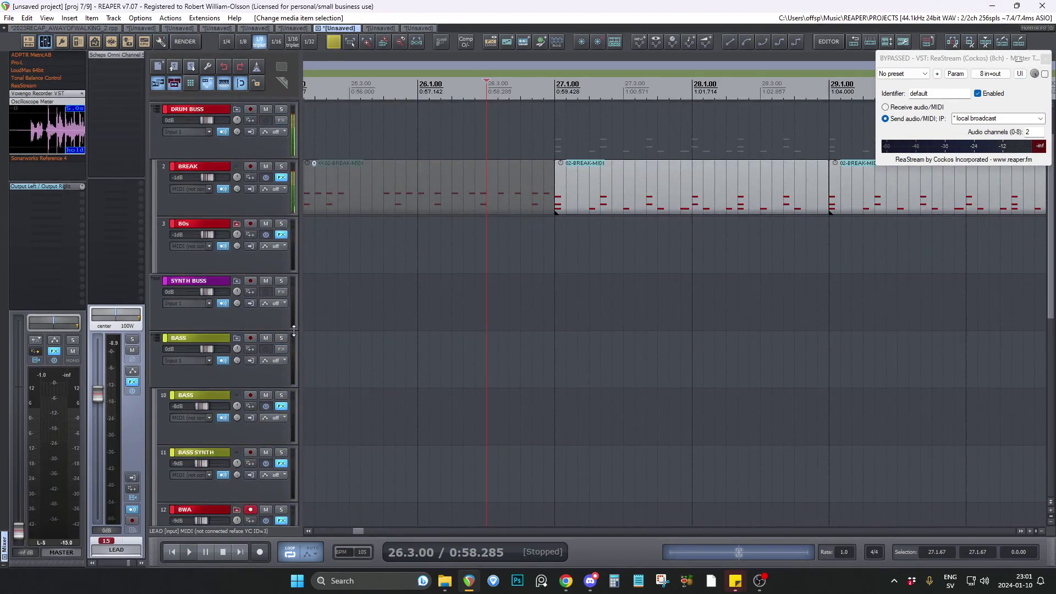
Play the BREAK drum pattern with the short USE speech cuts from 27.1.00, stopping after the first cuts.
click(535, 261)
click(542, 254)
click(551, 254)
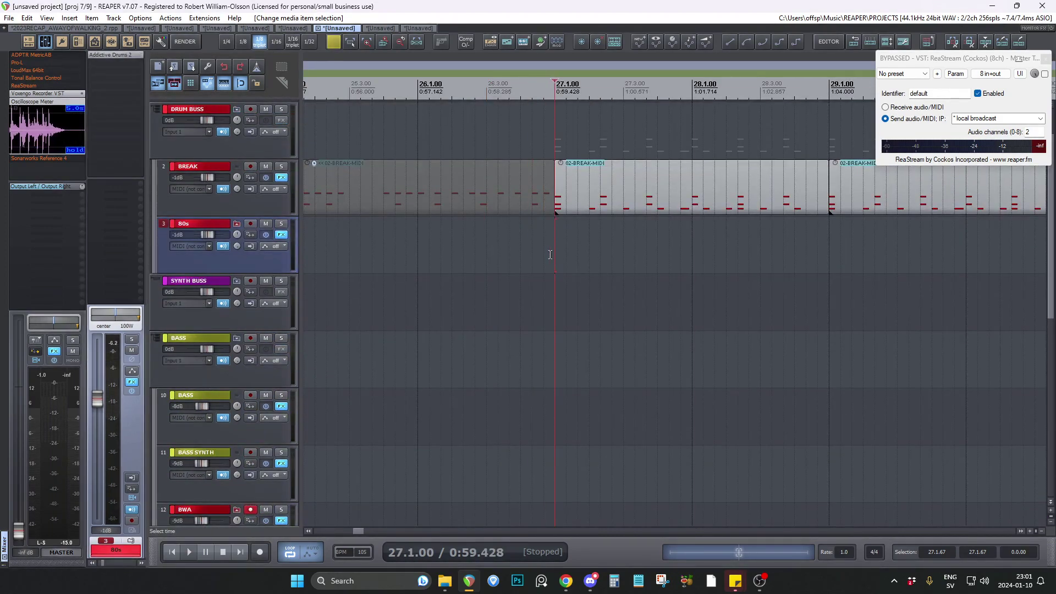
scroll(290, 313, down, 13)
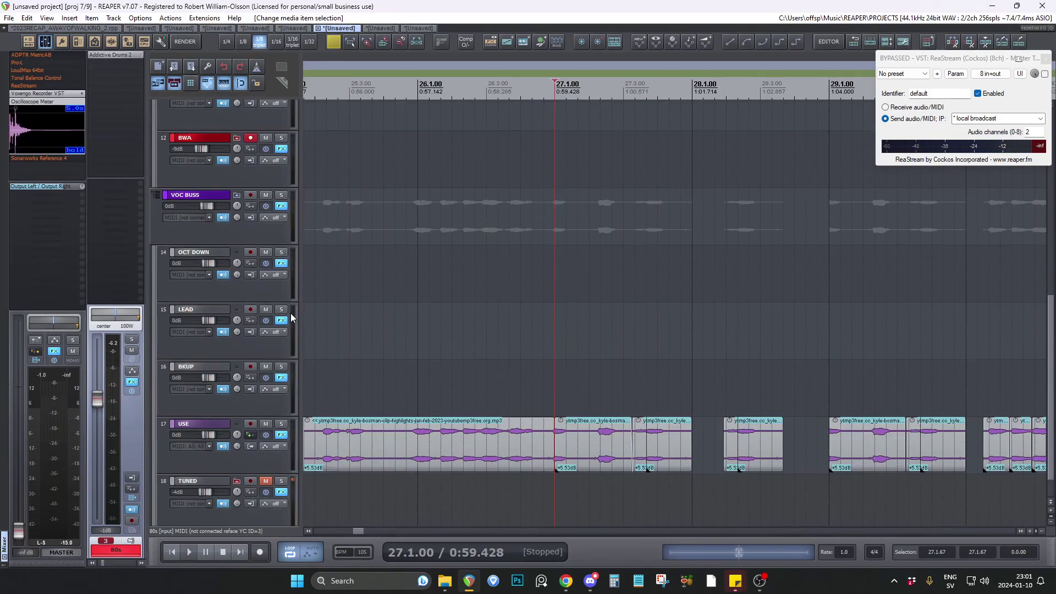
key(space)
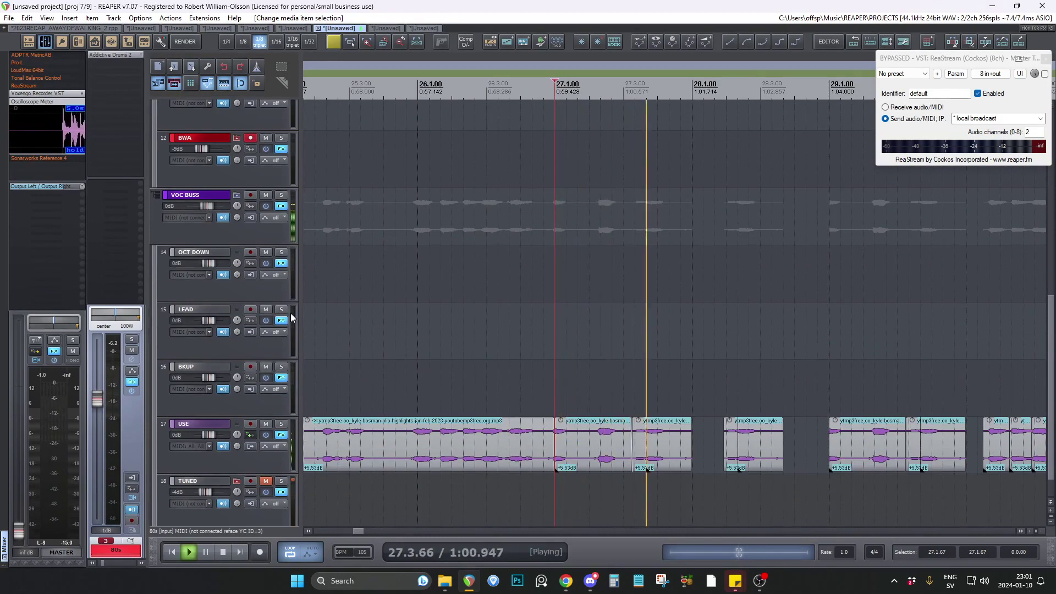
key(space)
Examine the BREAK clips and USE speech cuts after 27.1.00, and replay the start of that section.
scroll(290, 312, up, 13)
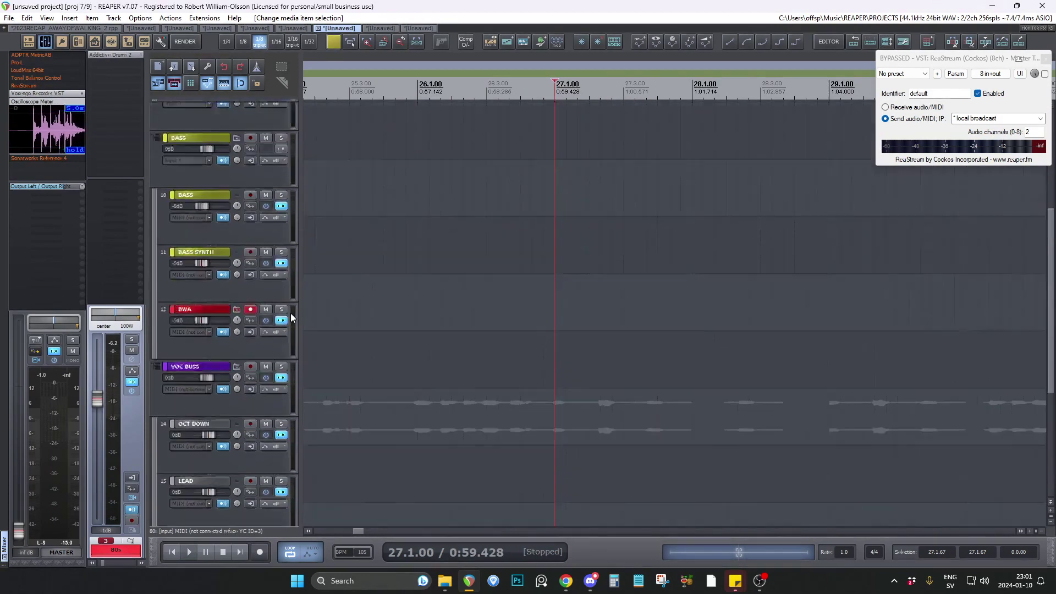
scroll(496, 318, down, 4)
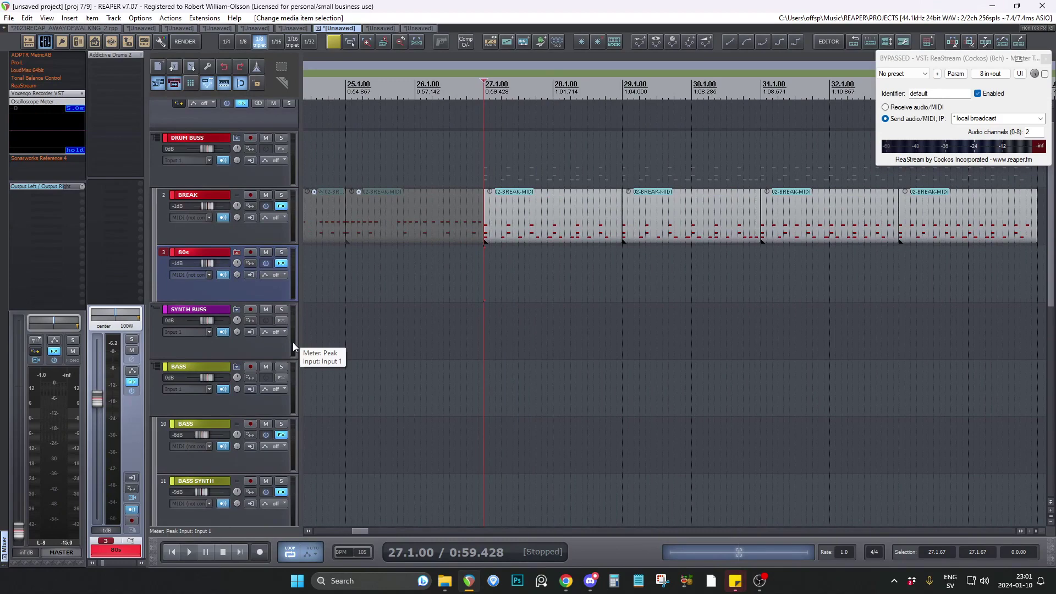
scroll(293, 342, down, 1)
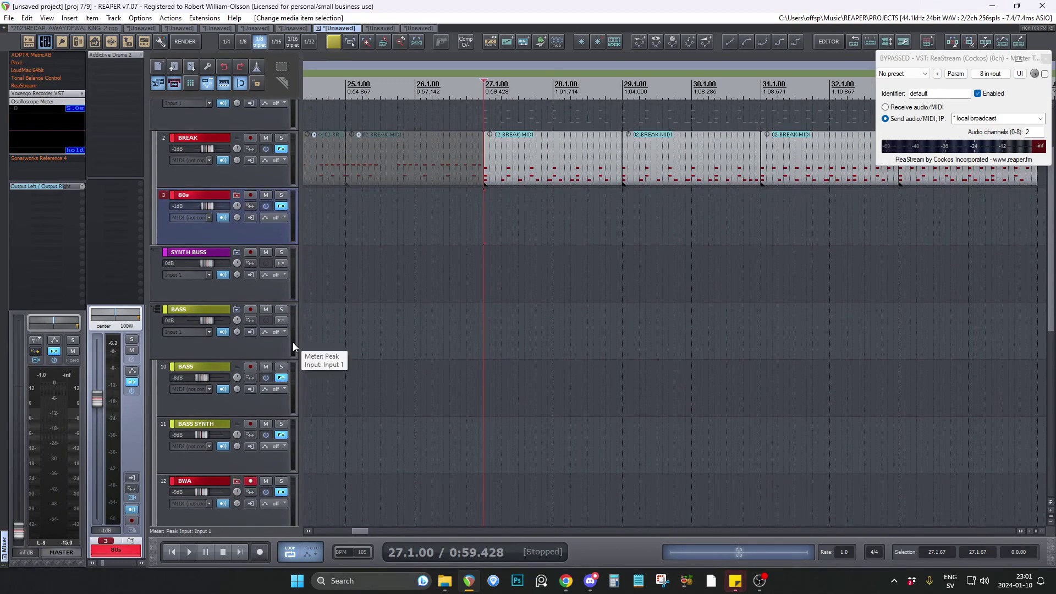
scroll(292, 342, down, 7)
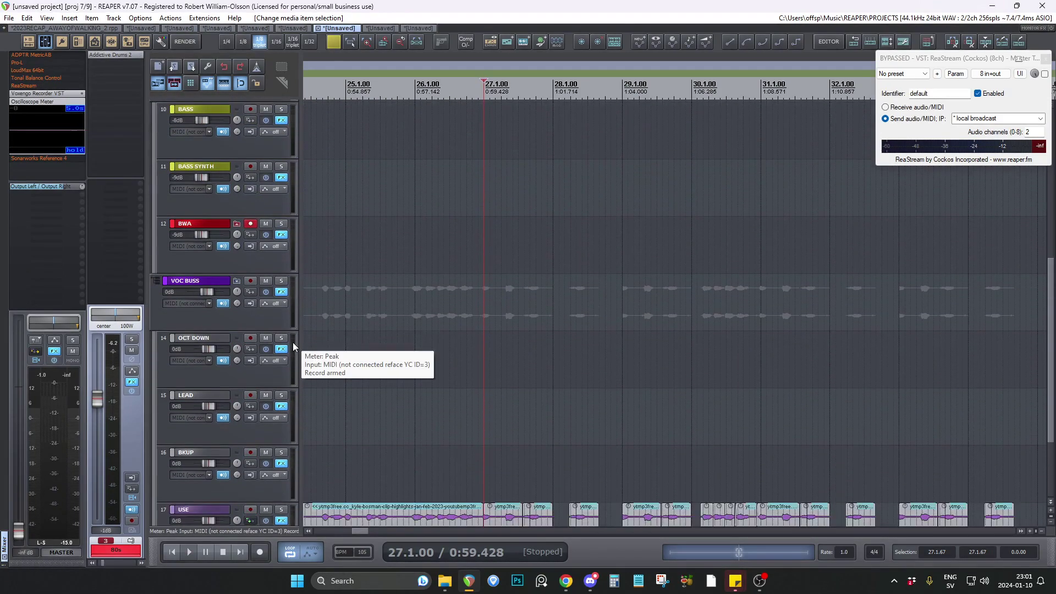
scroll(286, 243, up, 12)
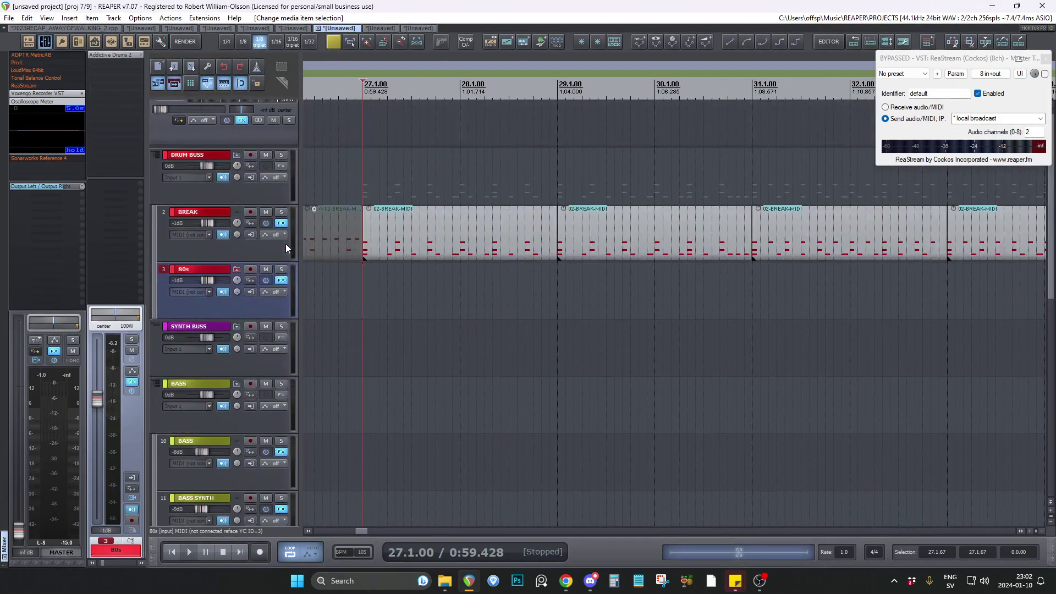
scroll(380, 290, up, 2)
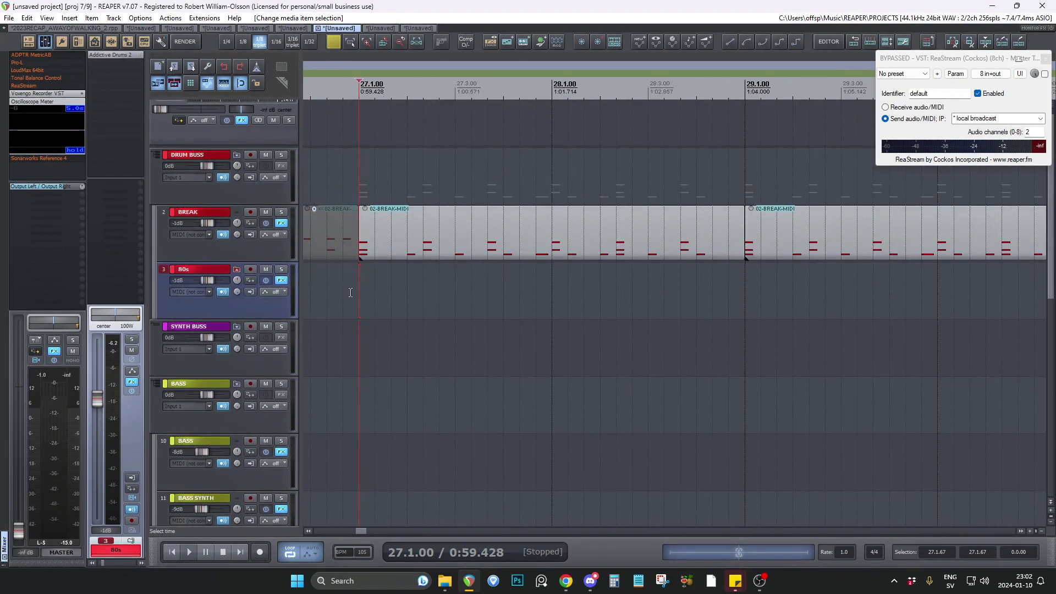
scroll(350, 292, down, 1)
key(space)
key(space)
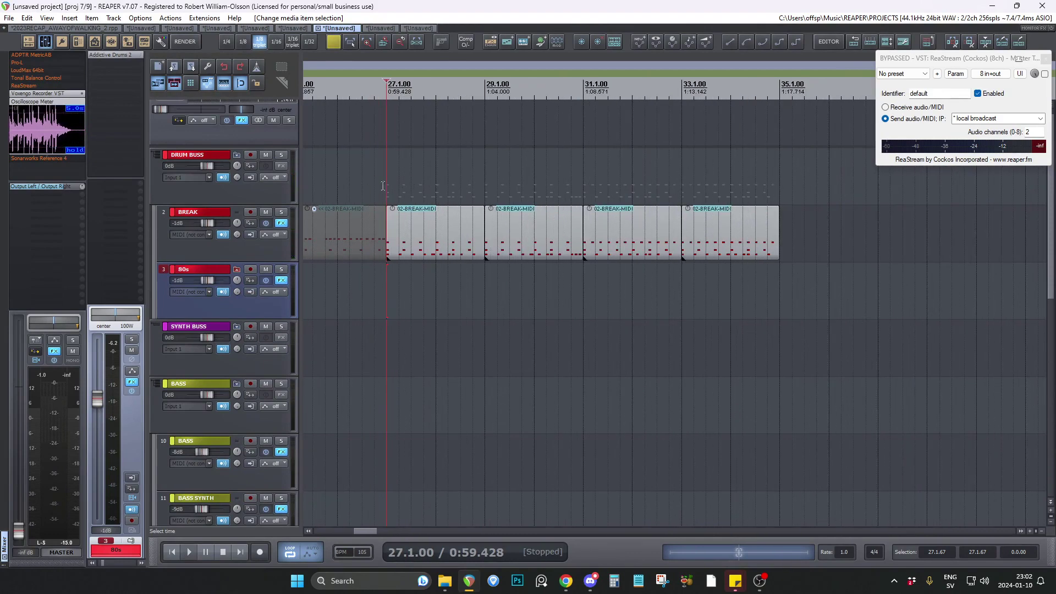
Switch to the eighth open project, bypass ReaStream on the master track and paste Voxengo Recorder VST into its effects.
click(376, 28)
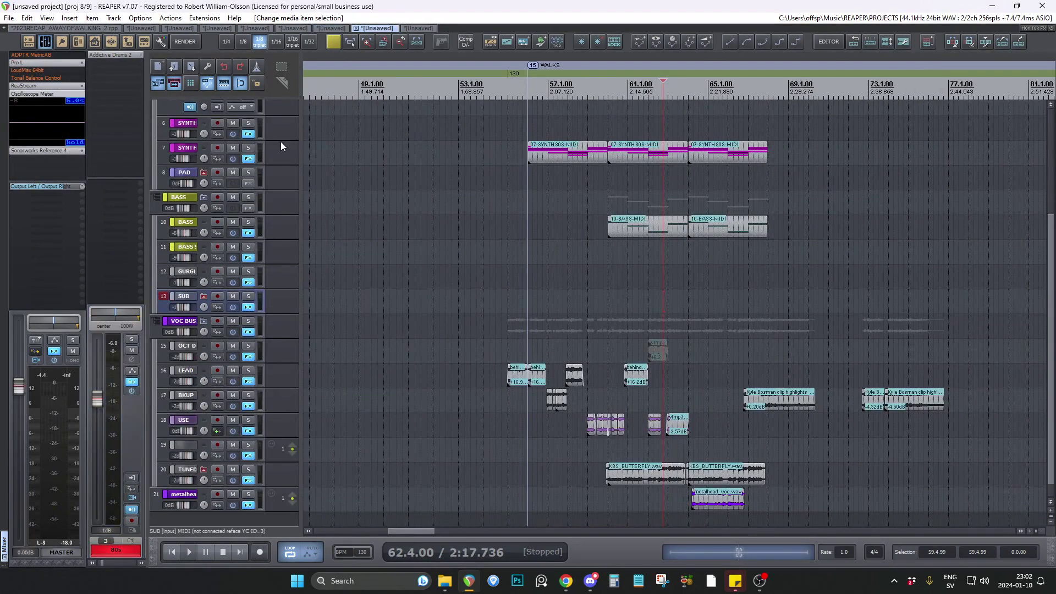
shift+click(38, 86)
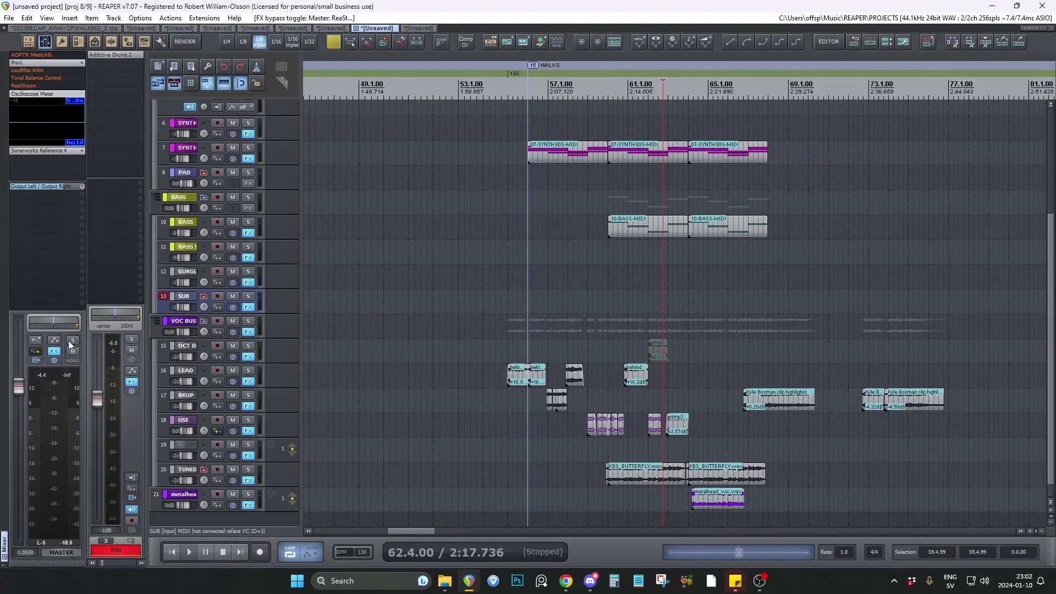
click(55, 351)
key(ctrl+v)
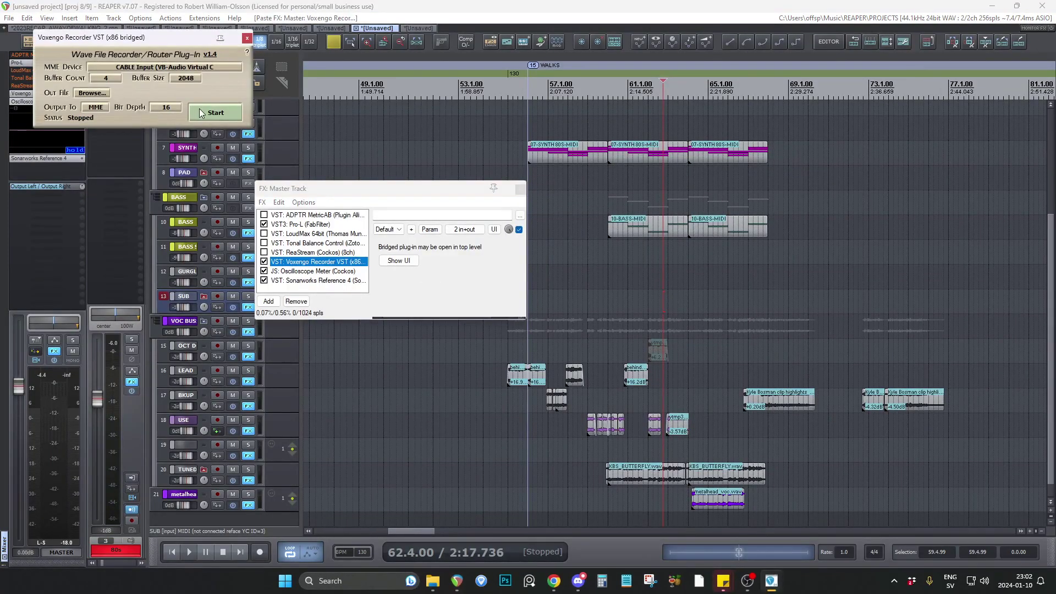
click(519, 190)
Lower the master volume and move the edit cursor to 27.1.00, where the clips on tracks 12 and 13 begin.
scroll(411, 540, up, 5)
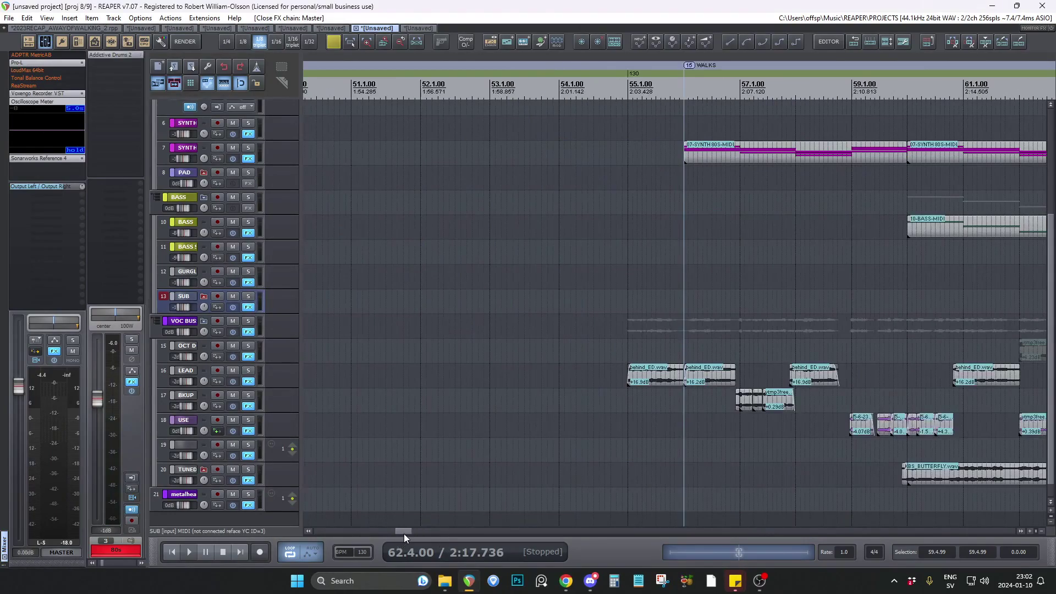
drag(404, 533, 318, 526)
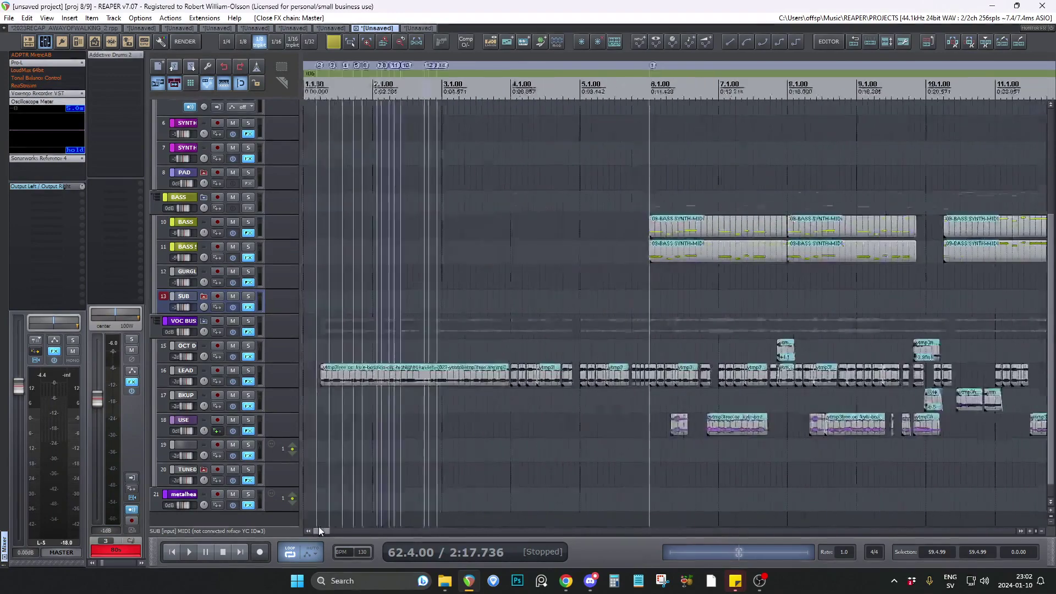
click(498, 406)
scroll(295, 322, up, 3)
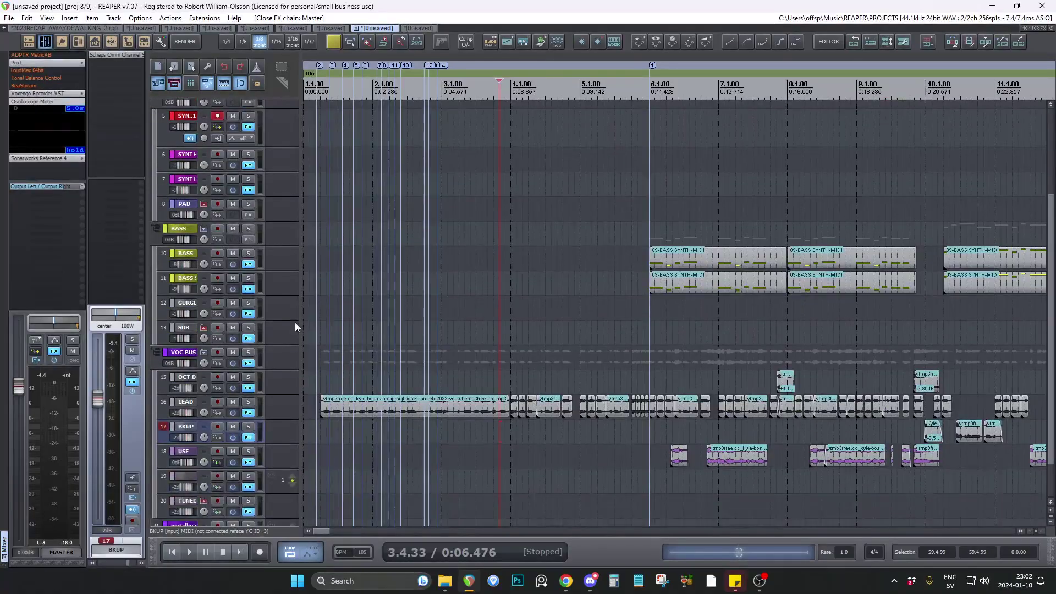
scroll(517, 319, right, 10)
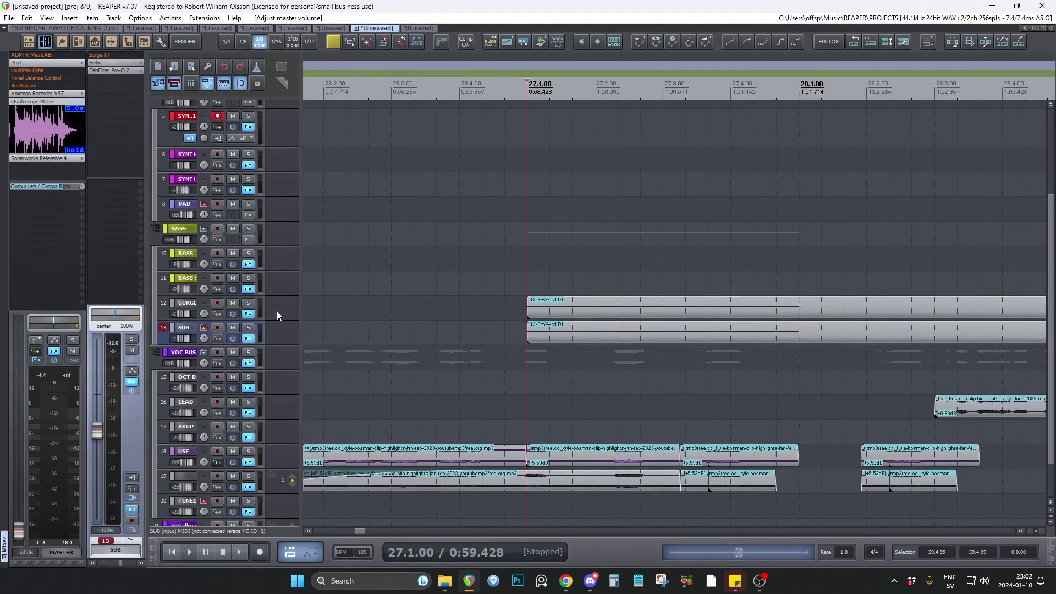
Solo track 12 and listen to its BWA-MIDI clip from 27.1.00.
click(249, 303)
key(space)
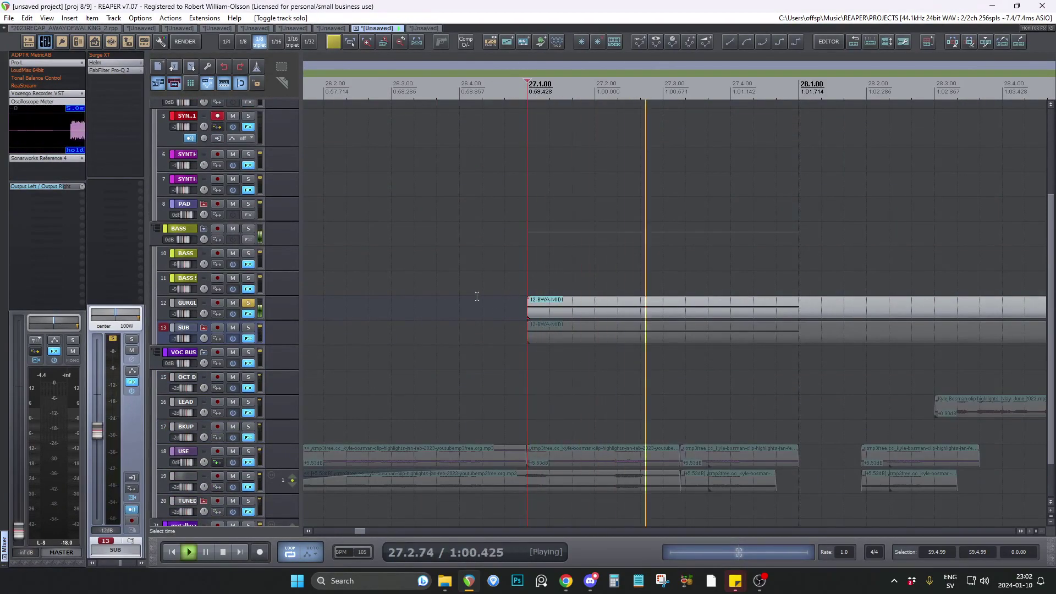
scroll(465, 296, down, 3)
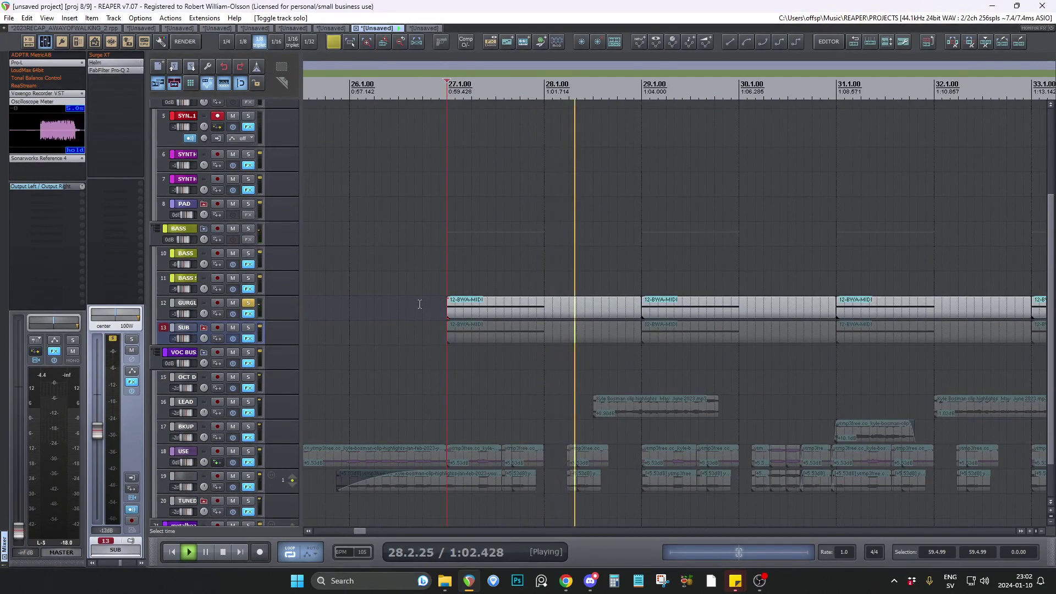
key(space)
Audition the SUB track soloed from 27.1.00, add track 12 to the solo, and clear both solos after stopping.
click(248, 328)
click(248, 302)
key(space)
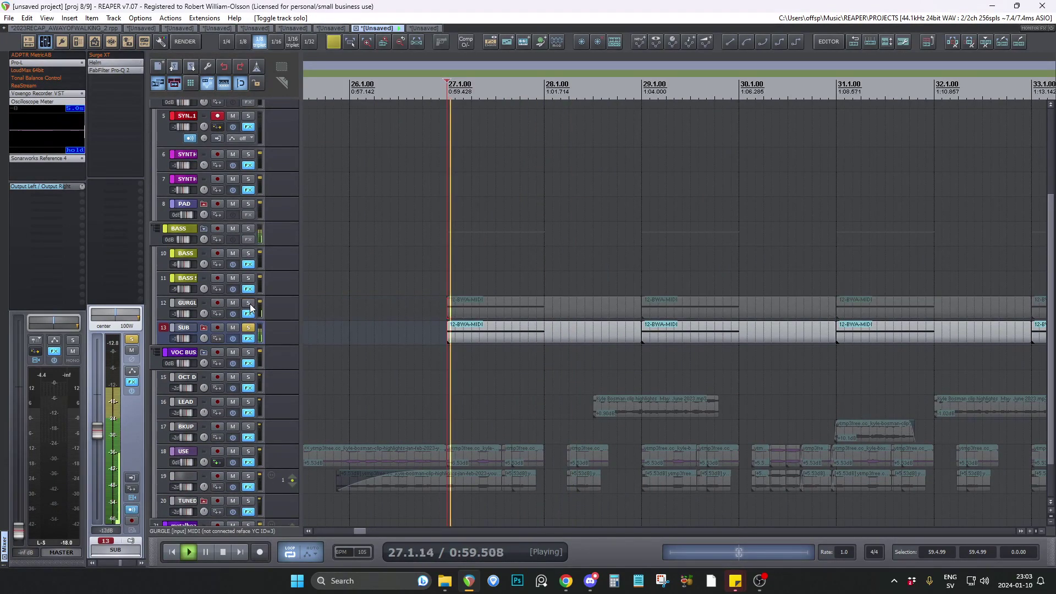
click(249, 303)
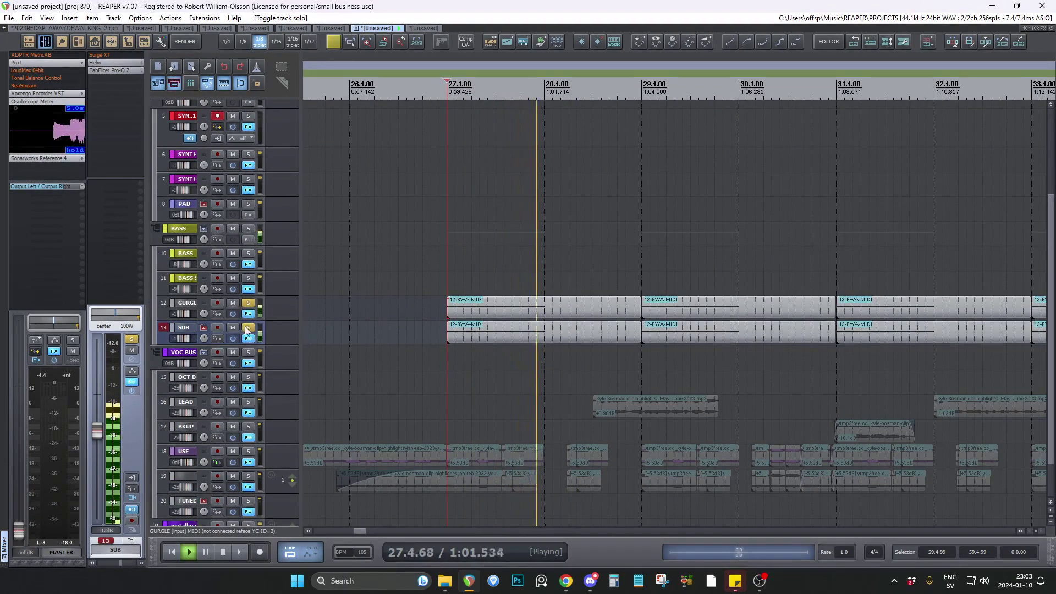
key(space)
click(248, 328)
click(249, 303)
Place the edit cursor at 28.3.00 and audition the LEAD track's vocal clip on its own, clearing the solo at the end.
scroll(271, 280, up, 4)
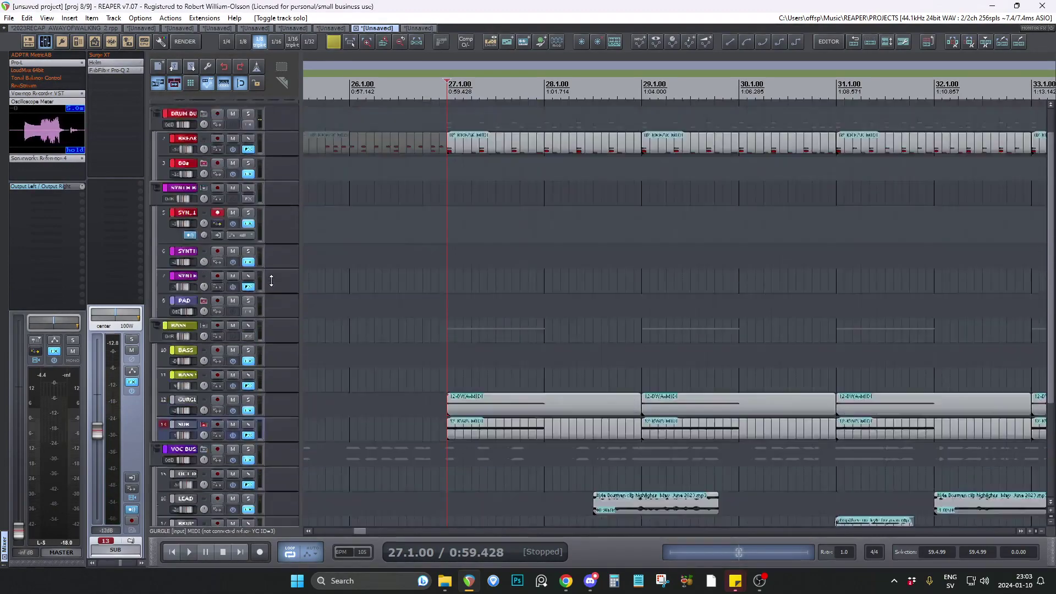
scroll(272, 280, down, 4)
click(415, 325)
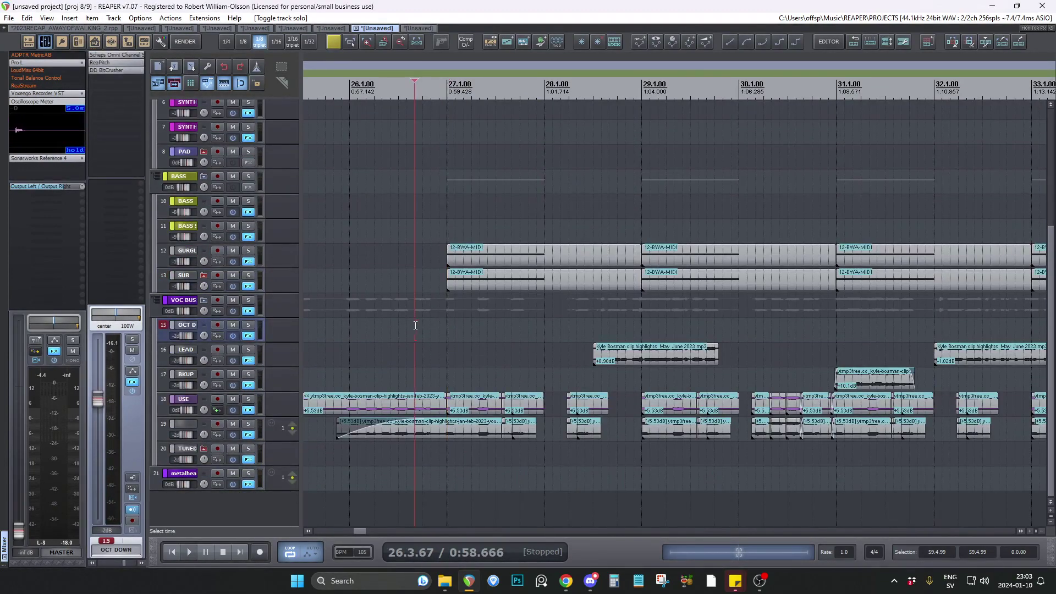
click(593, 329)
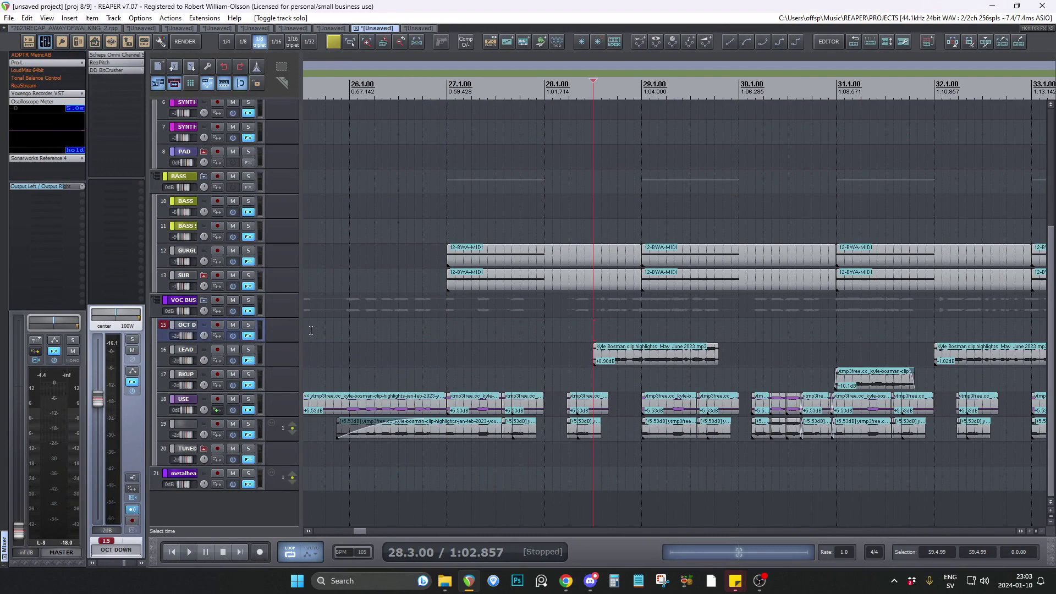
click(248, 350)
scroll(253, 351, down, 2)
click(248, 350)
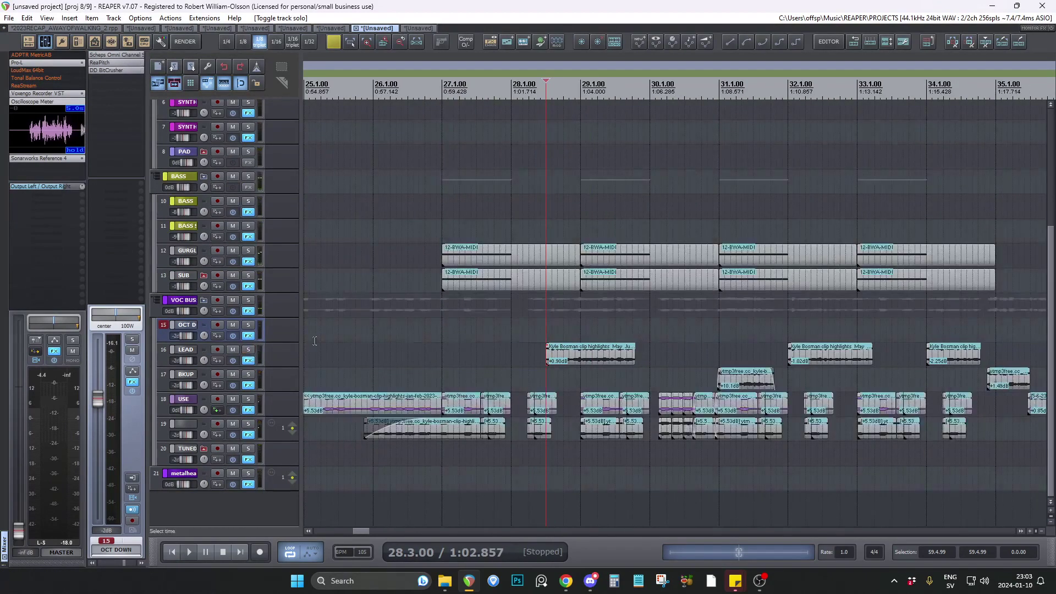
Examine how the LEAD, BKUP and USE clips alternate over the bass section, and place the edit cursor at 25.4.33.
scroll(476, 359, down, 2)
scroll(477, 359, up, 3)
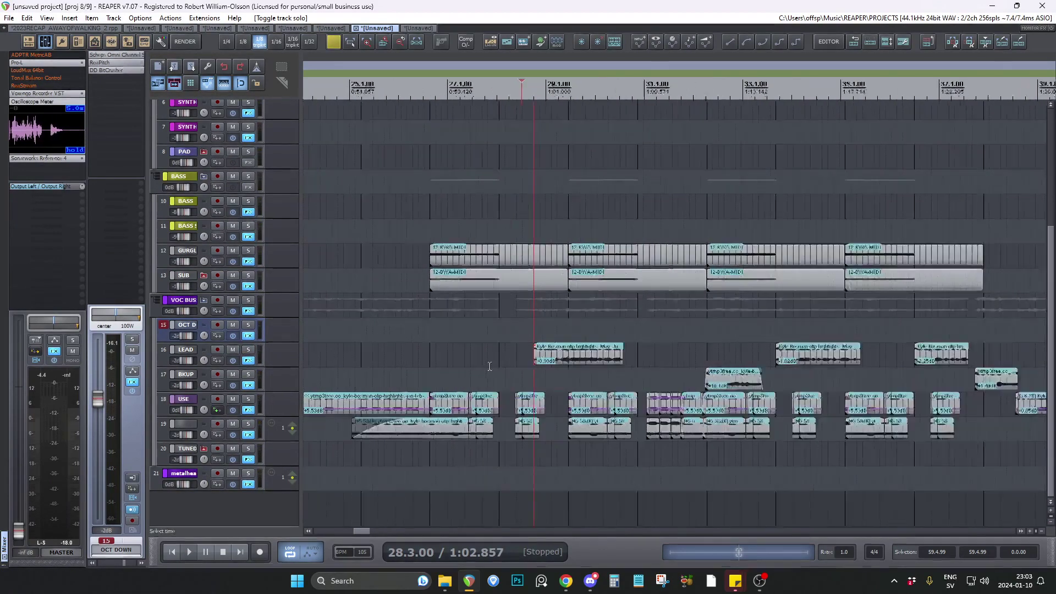
click(374, 354)
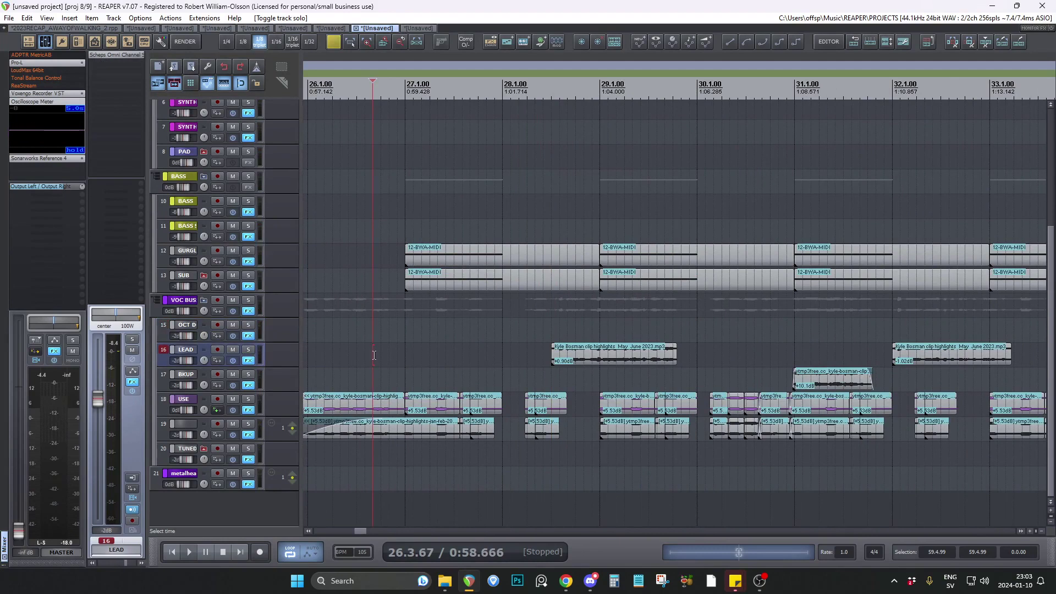
scroll(374, 354, down, 2)
scroll(368, 385, up, 2)
click(424, 372)
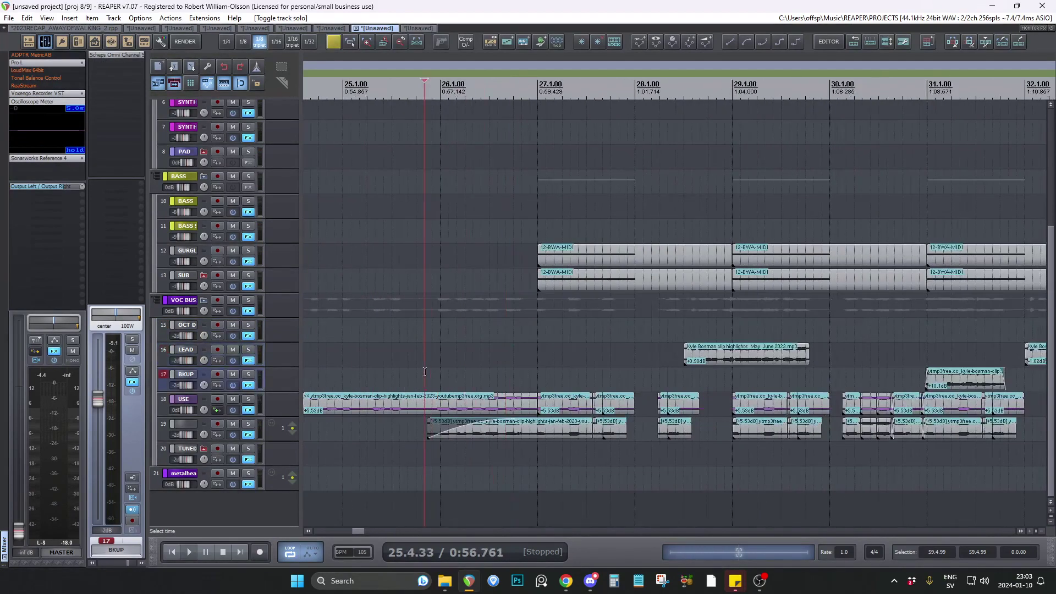
Solo track 19 and the USE track together, and compare their vocal clips from 25.4.00 to 27.1.33.
click(417, 381)
click(248, 424)
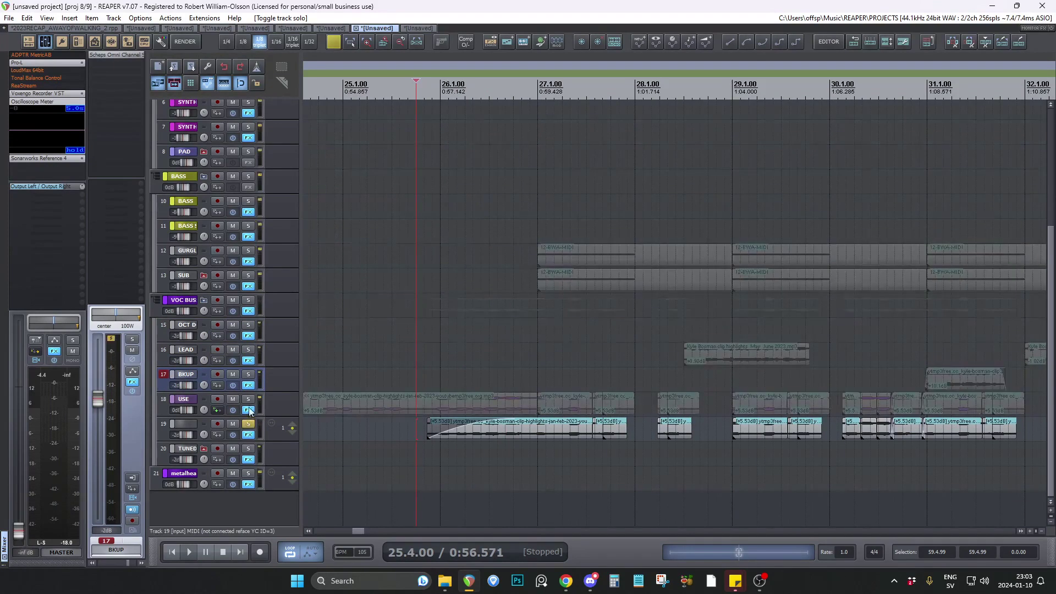
click(248, 400)
scroll(560, 436, up, 2)
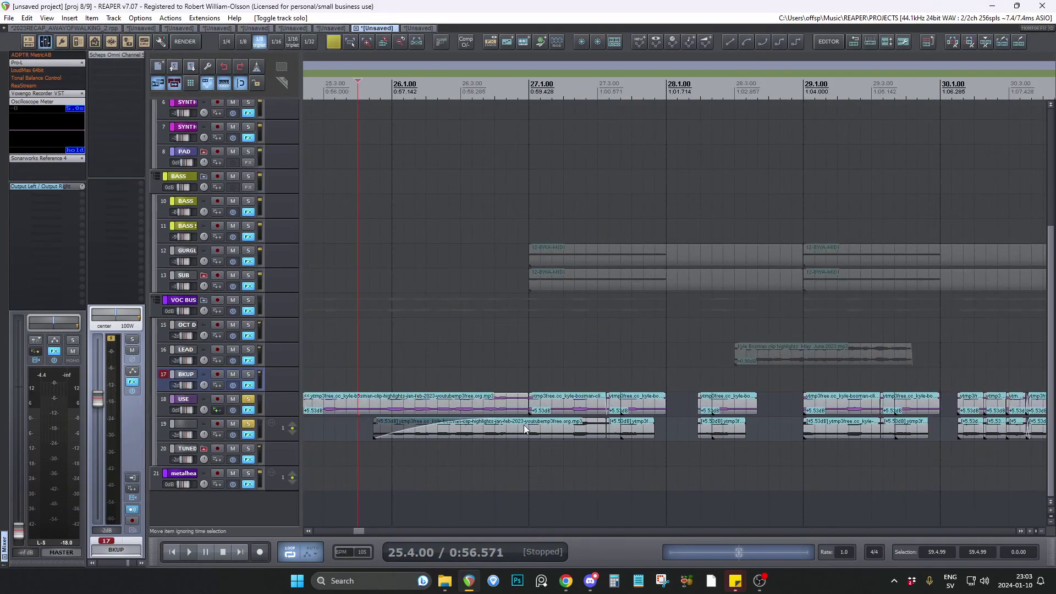
click(542, 434)
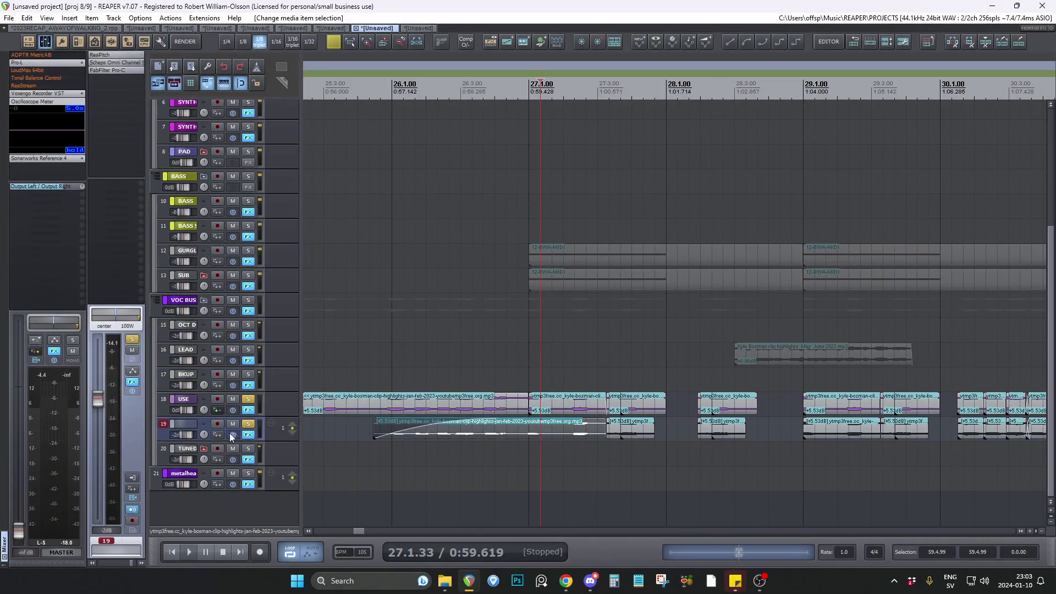
Bypass track 19's effects, take USE out of the solo, and audition the unprocessed vocal from 26.3.67.
click(233, 434)
click(248, 400)
click(483, 457)
key(space)
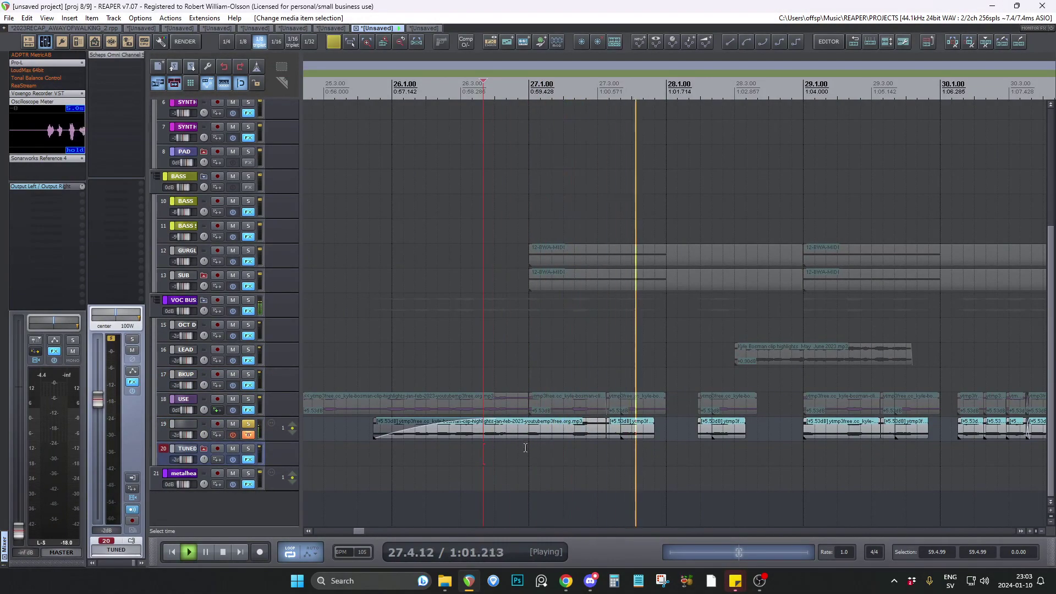
key(space)
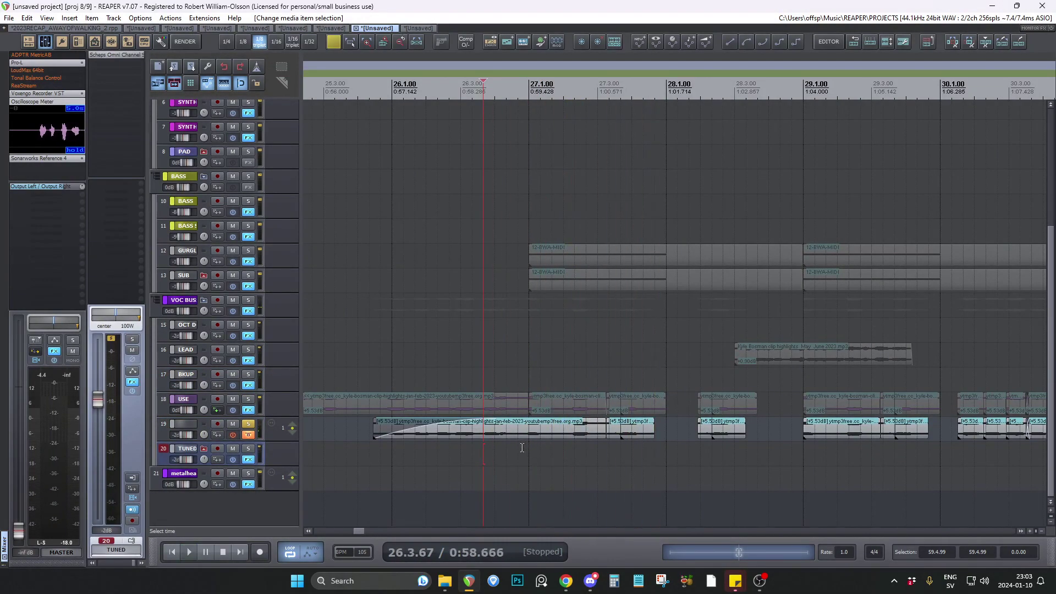
Re-enable track 19's effects, open its effect chain at ReaPitch, and audition the processed vocal from 26.4.67.
click(518, 450)
click(232, 435)
click(248, 434)
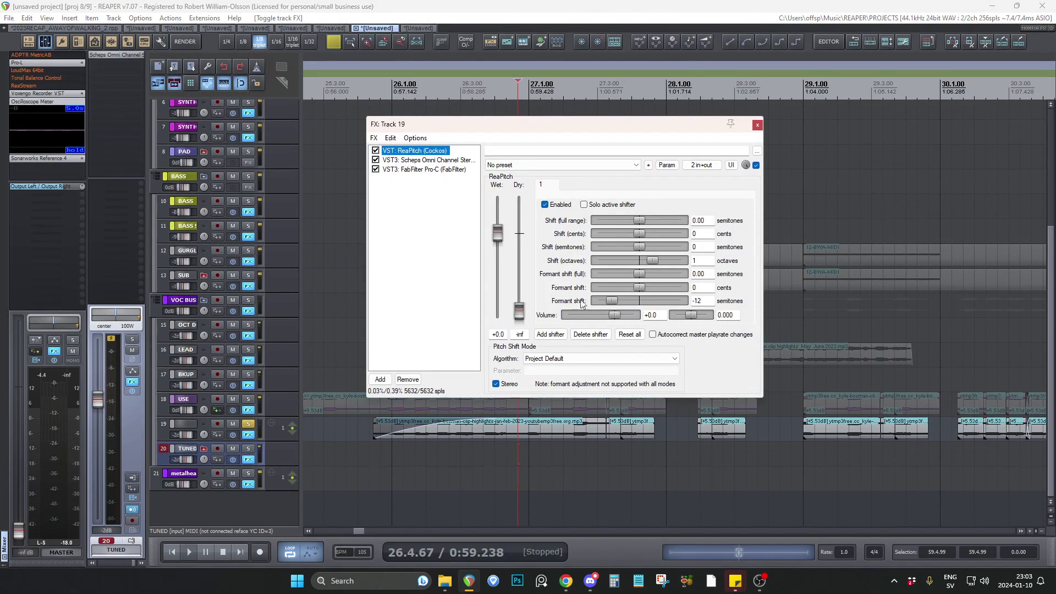
key(space)
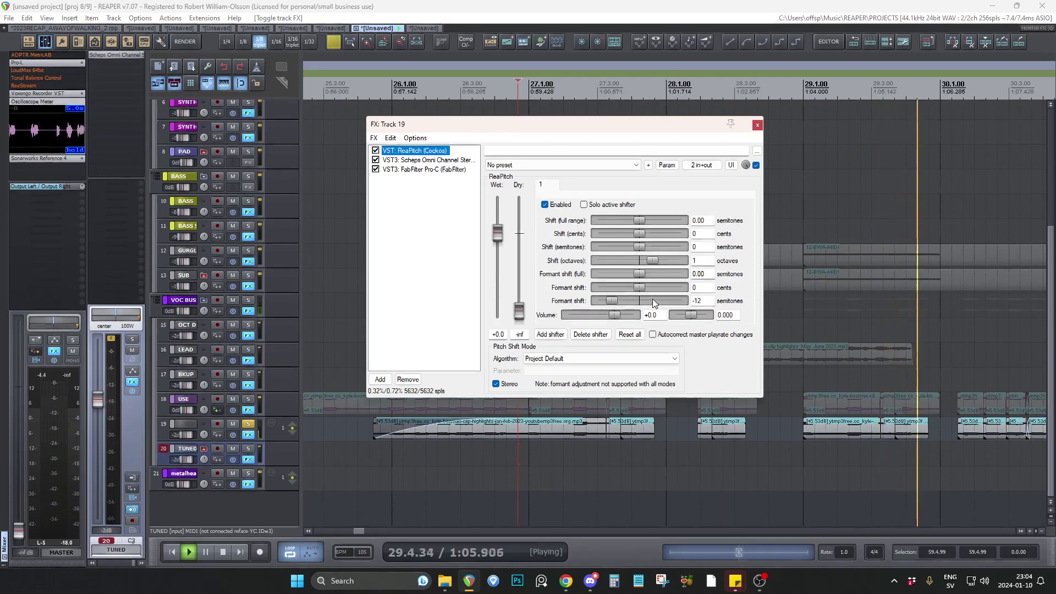
key(space)
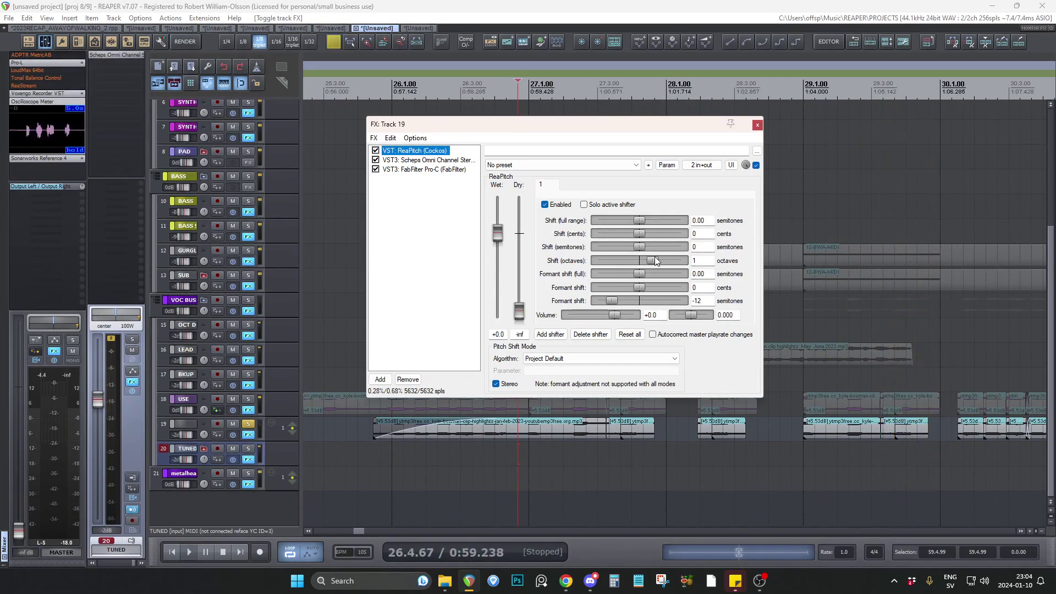
Reset ReaPitch's formant shift to 0 semitones, return it to -12, and audition the track.
double_click(615, 304)
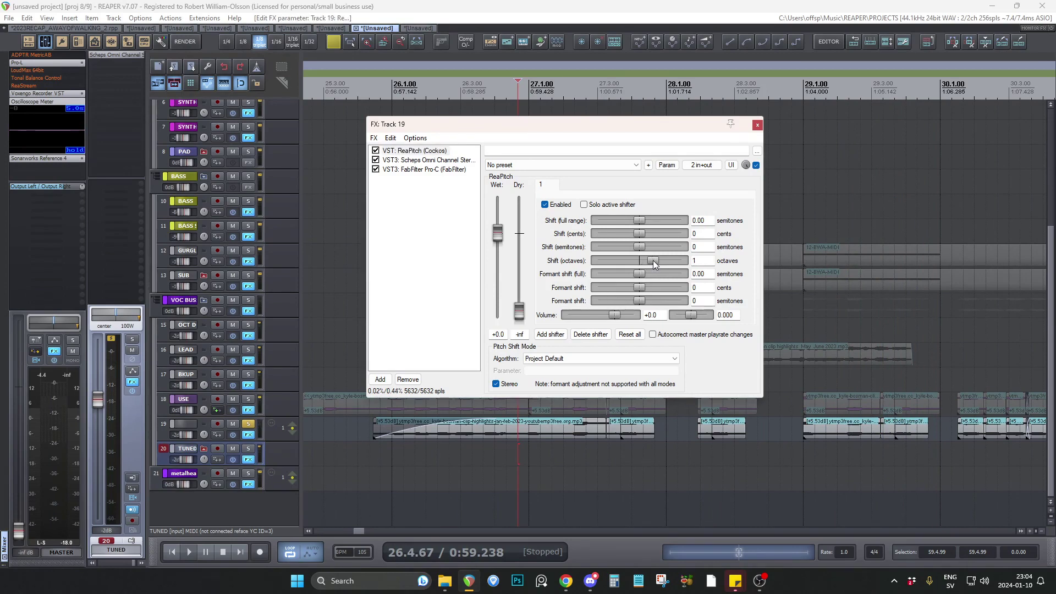
drag(639, 302, 617, 304)
key(space)
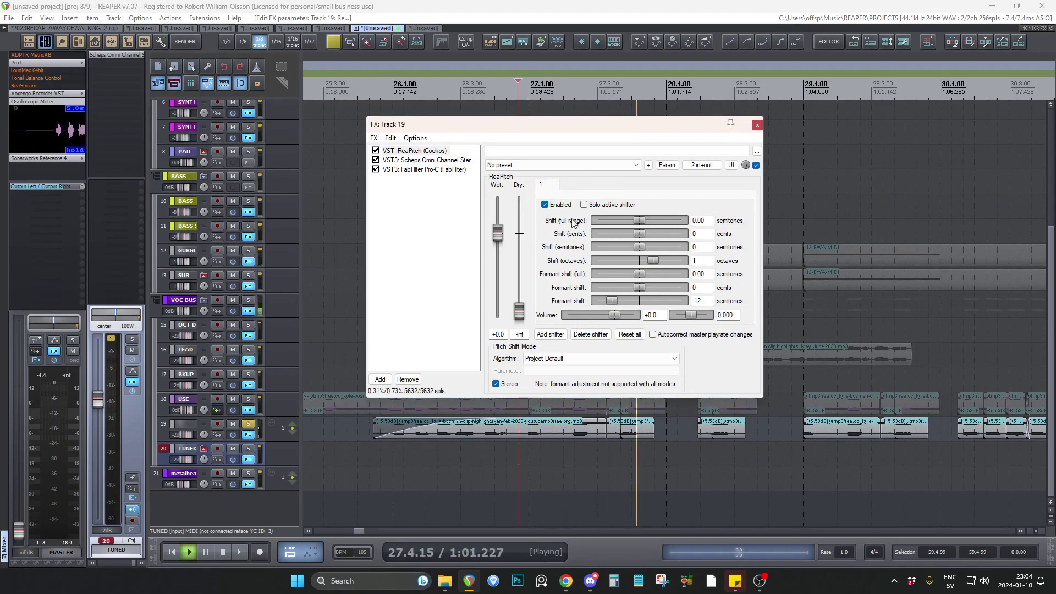
key(space)
Close track 19's effect chain, place the edit cursor at 27.3.33, and clear the track's solo.
click(757, 125)
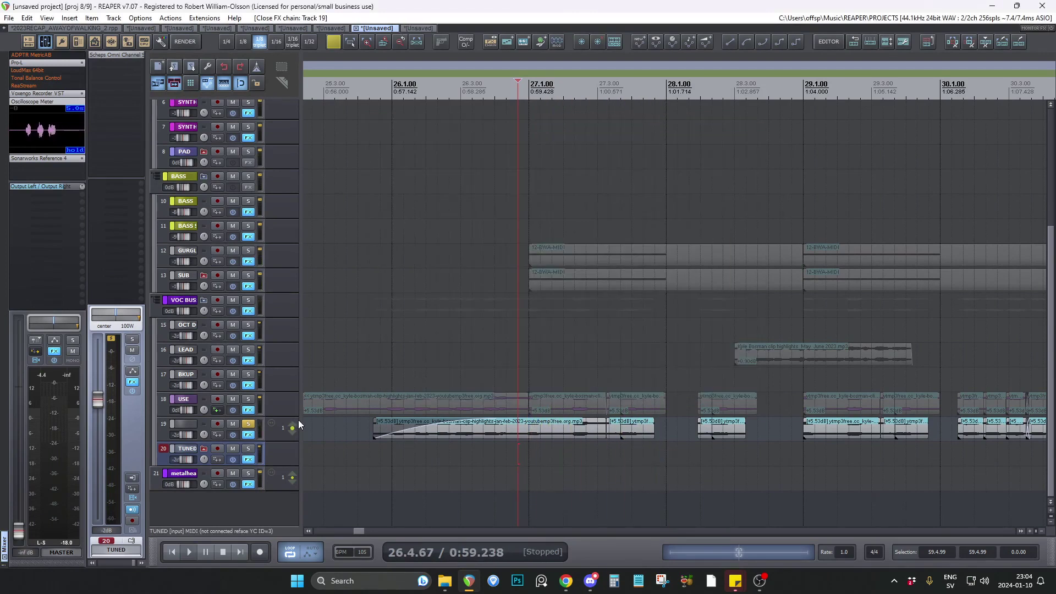
click(604, 448)
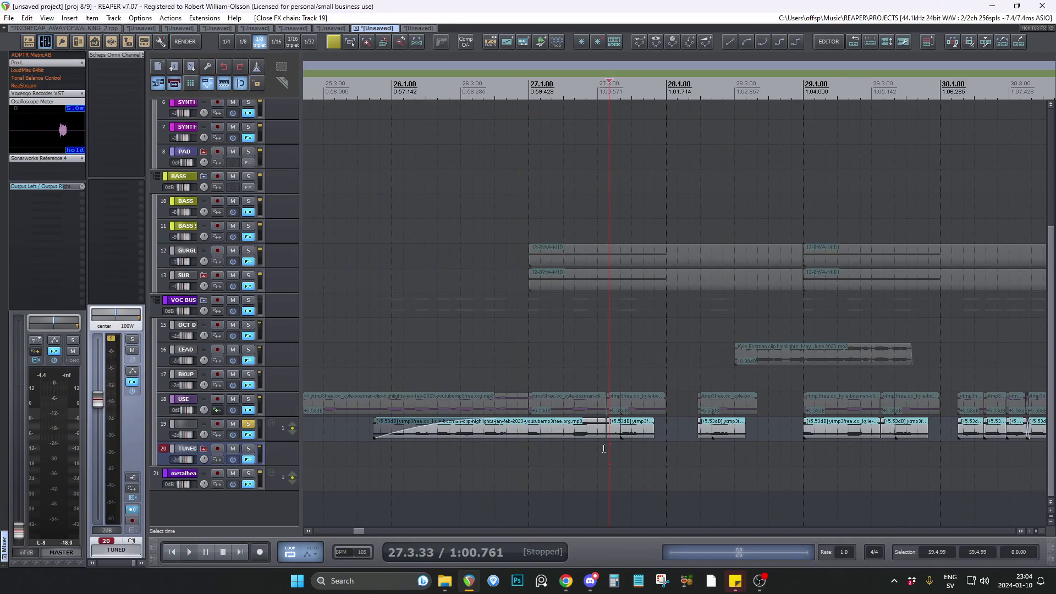
click(251, 425)
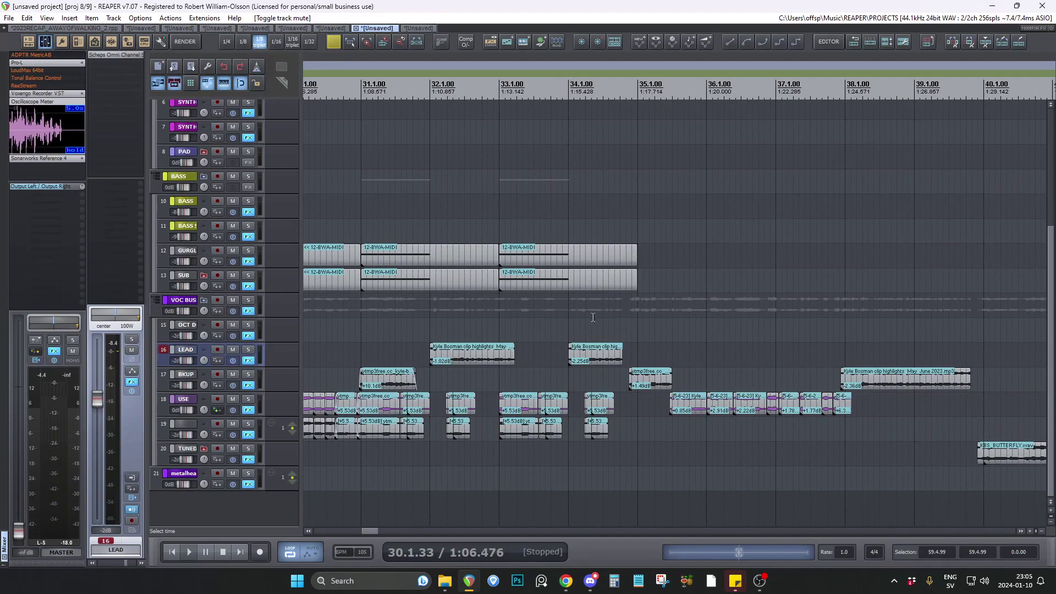
Place the edit cursor at 34.4.33 and audition the BKUP and USE vocal clips at the end of the bass section.
click(592, 326)
scroll(662, 309, up, 3)
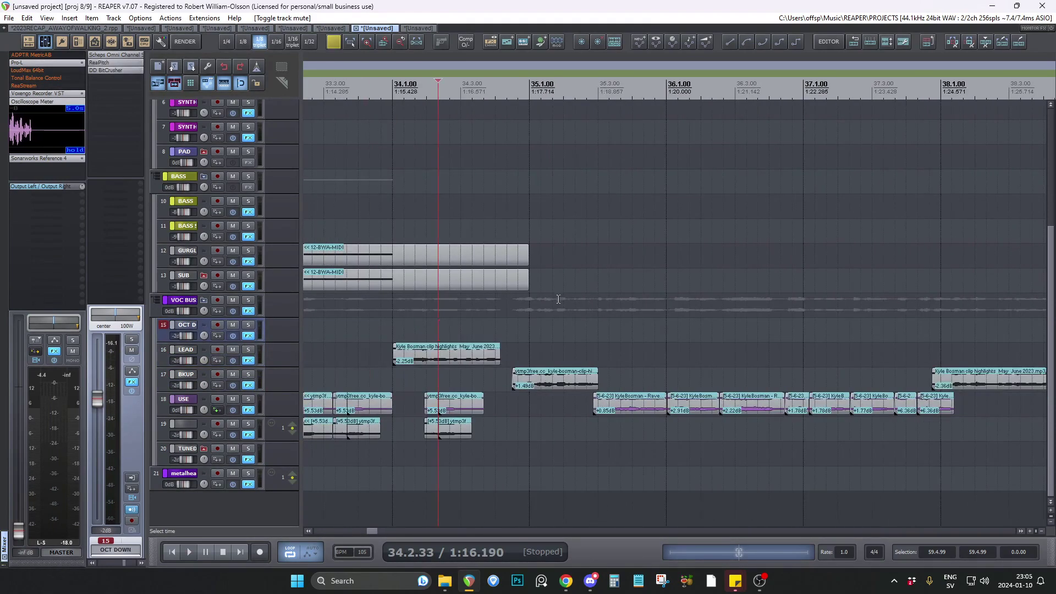
click(490, 314)
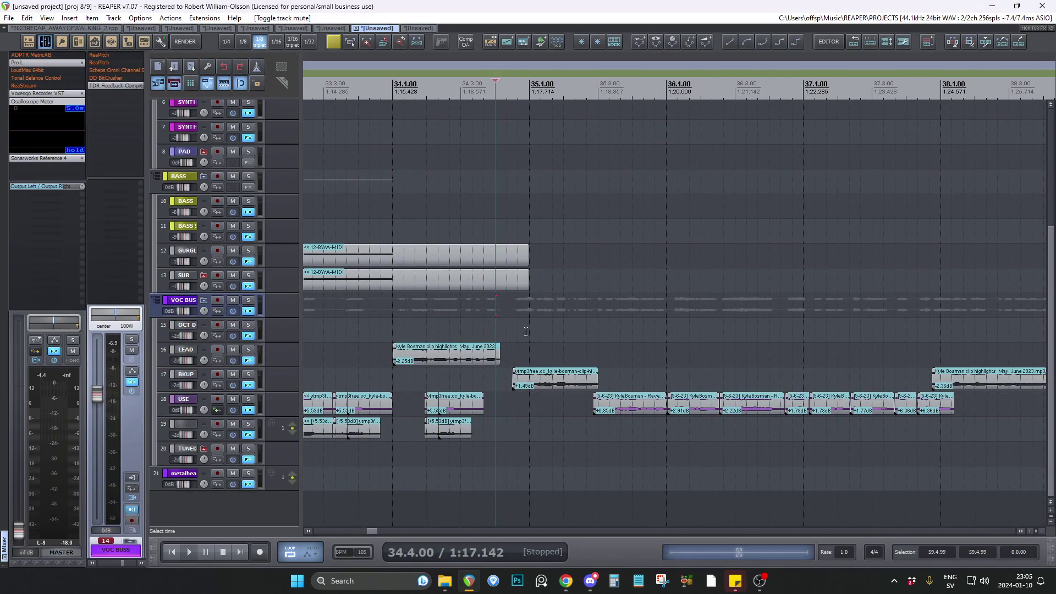
click(507, 326)
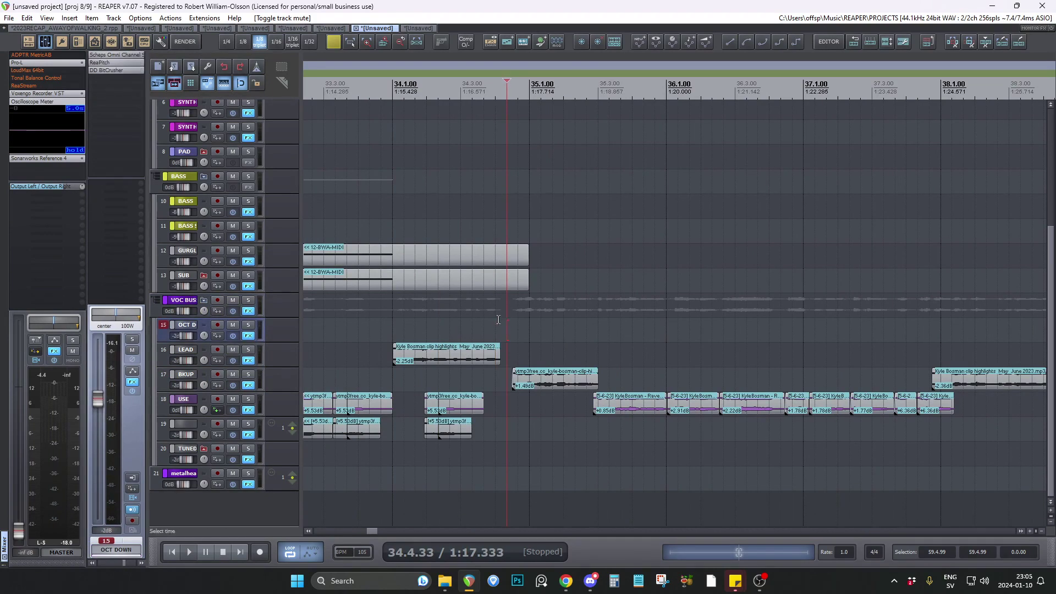
key(space)
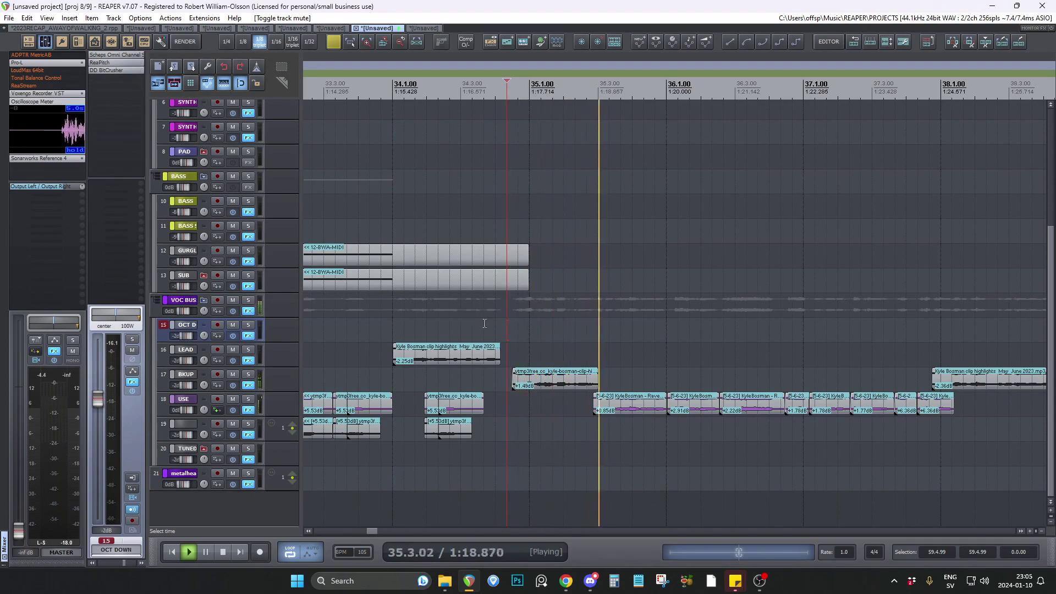
scroll(727, 345, up, 3)
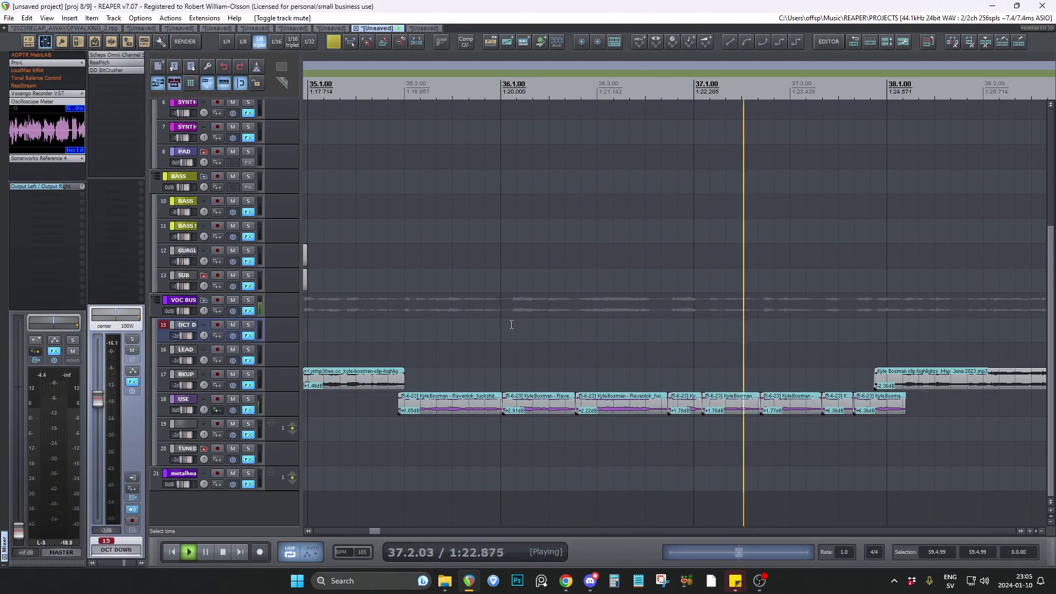
key(space)
Place the edit cursor just before the WALKS marker and audition the LEAD vocal with the synth entry.
scroll(648, 342, down, 1)
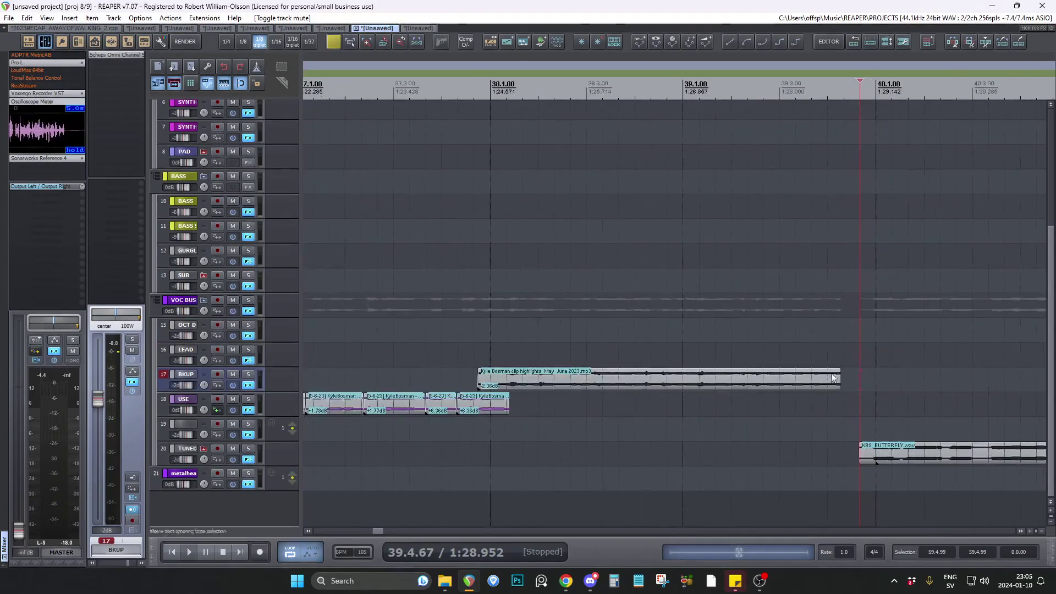
scroll(440, 340, down, 5)
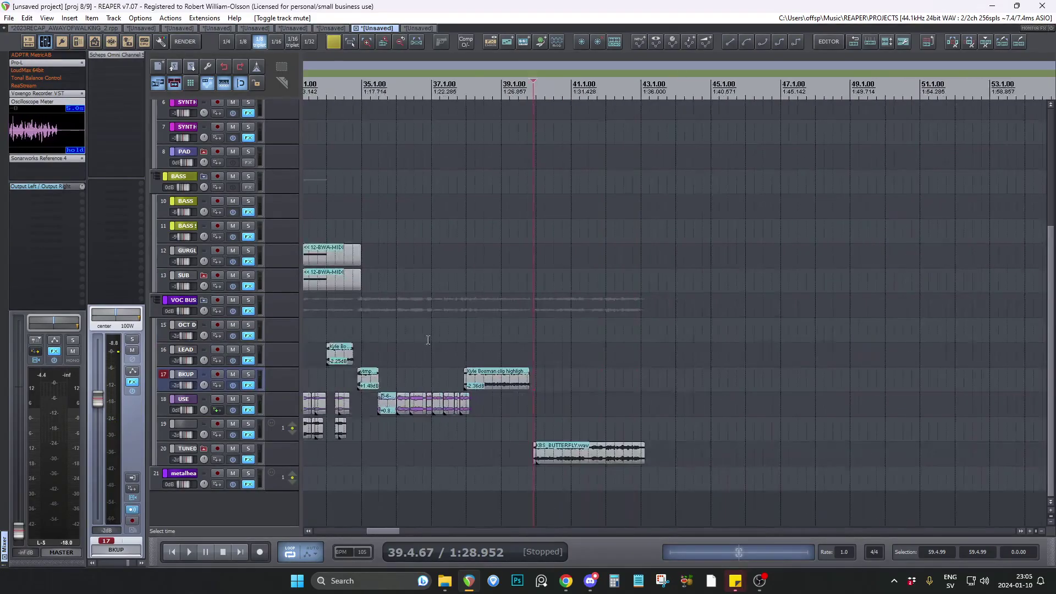
scroll(549, 351, up, 4)
scroll(607, 353, down, 4)
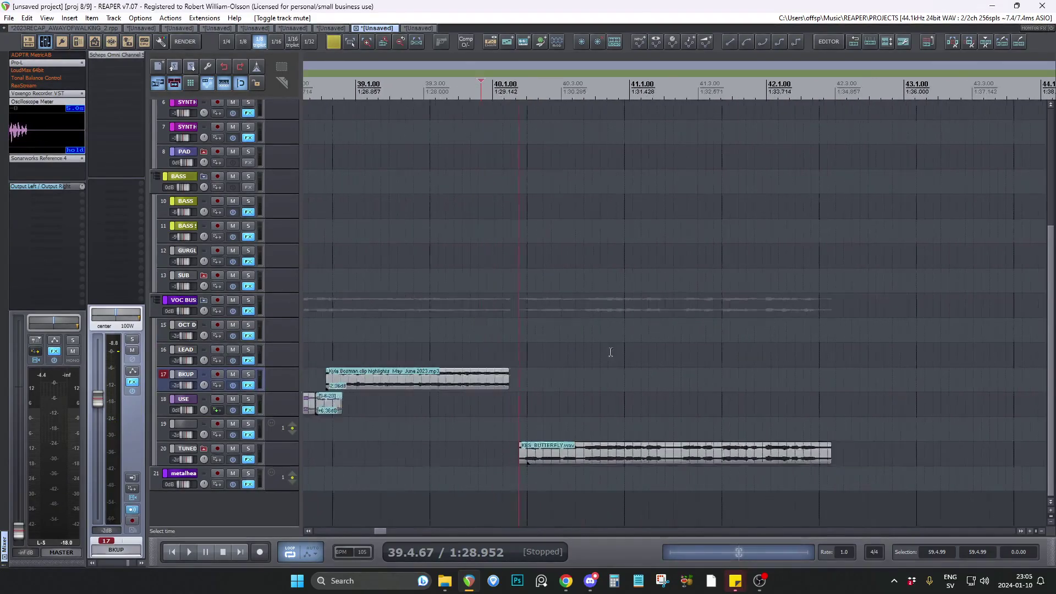
scroll(383, 313, down, 4)
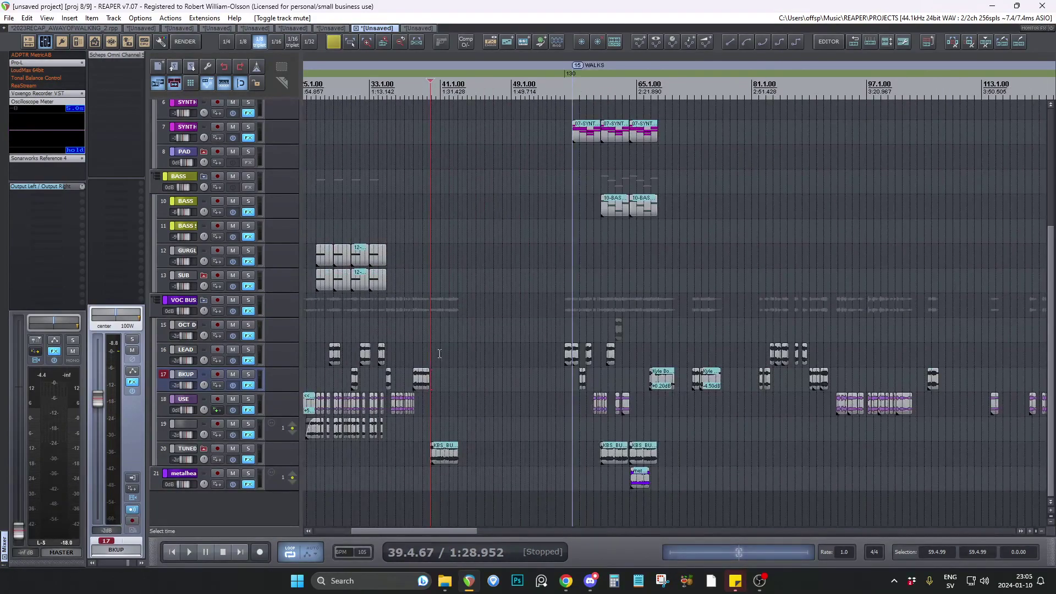
scroll(572, 330, up, 6)
click(607, 306)
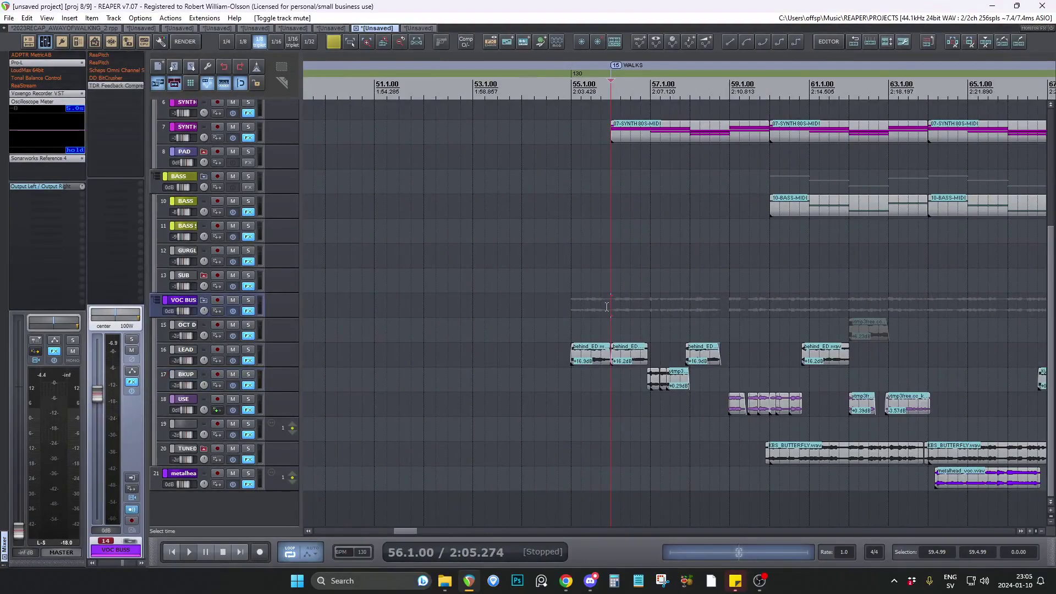
scroll(451, 321, down, 3)
scroll(597, 325, up, 4)
click(387, 307)
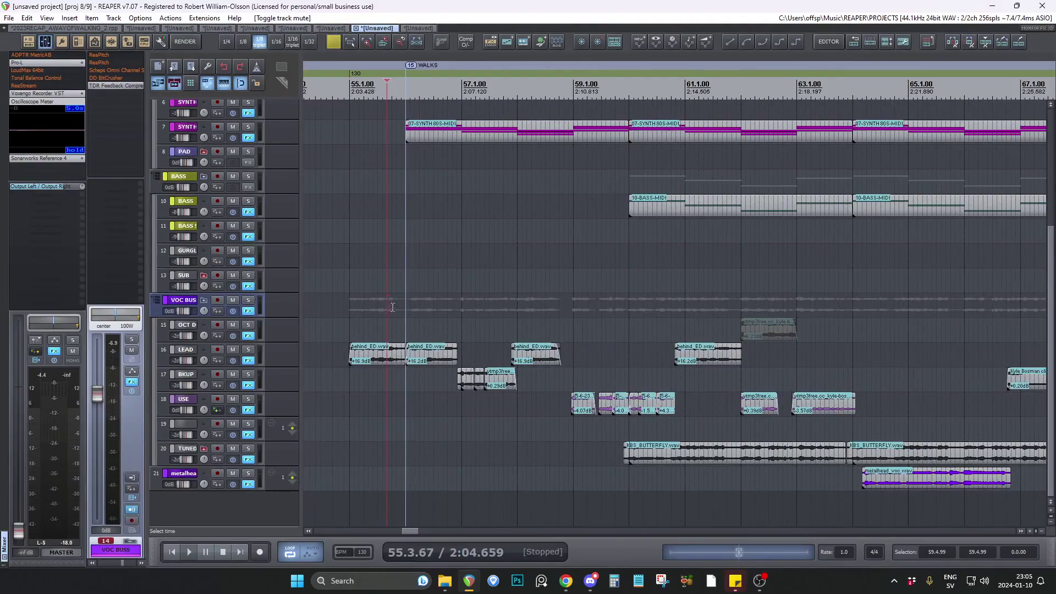
key(space)
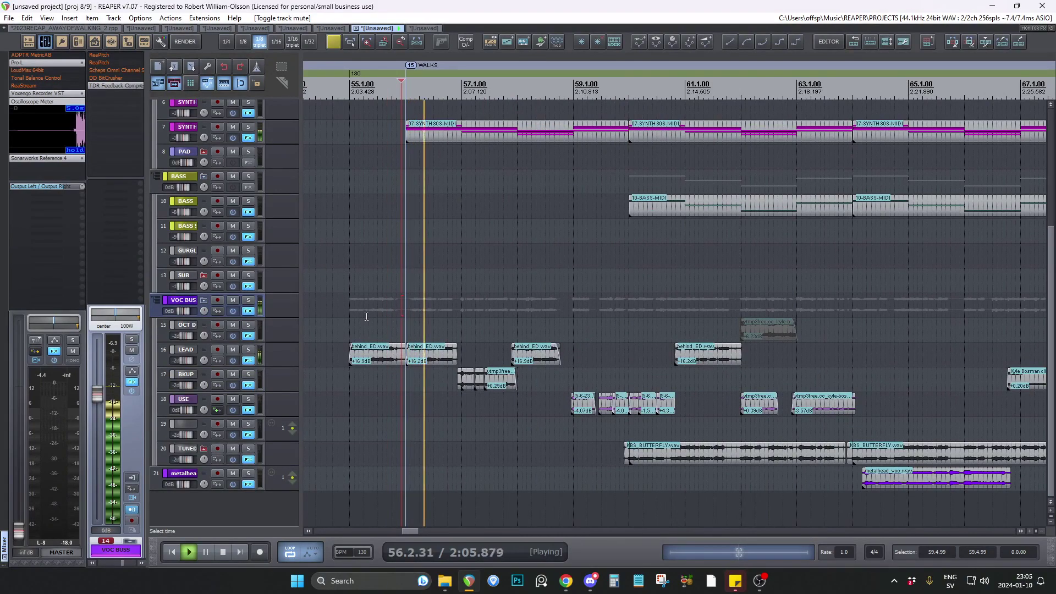
key(space)
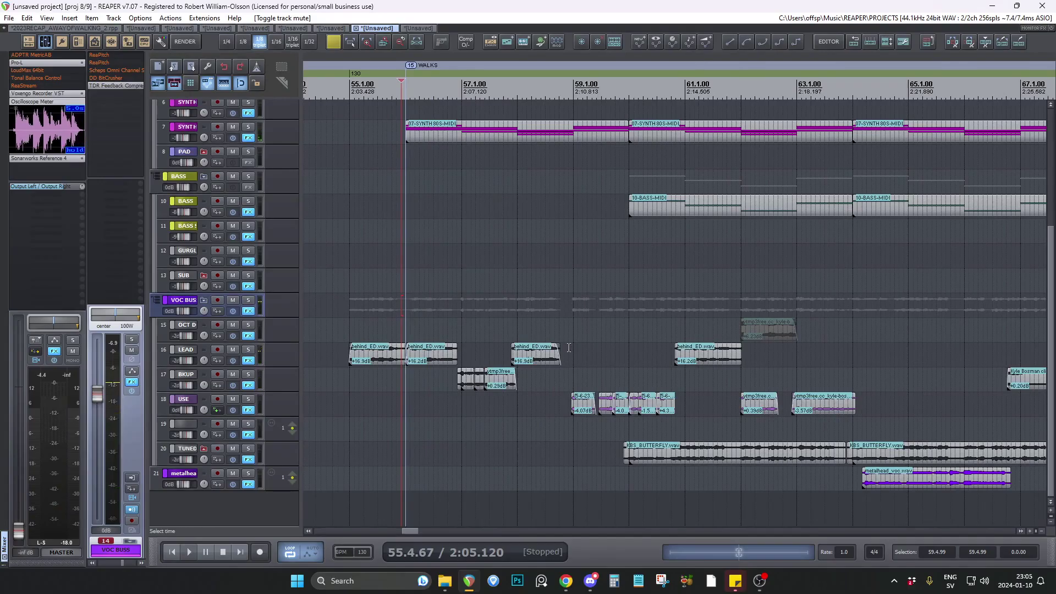
Examine the vocal, synth and bass clips across the WALKS section, and place the edit cursor at 42.3.00.
click(569, 349)
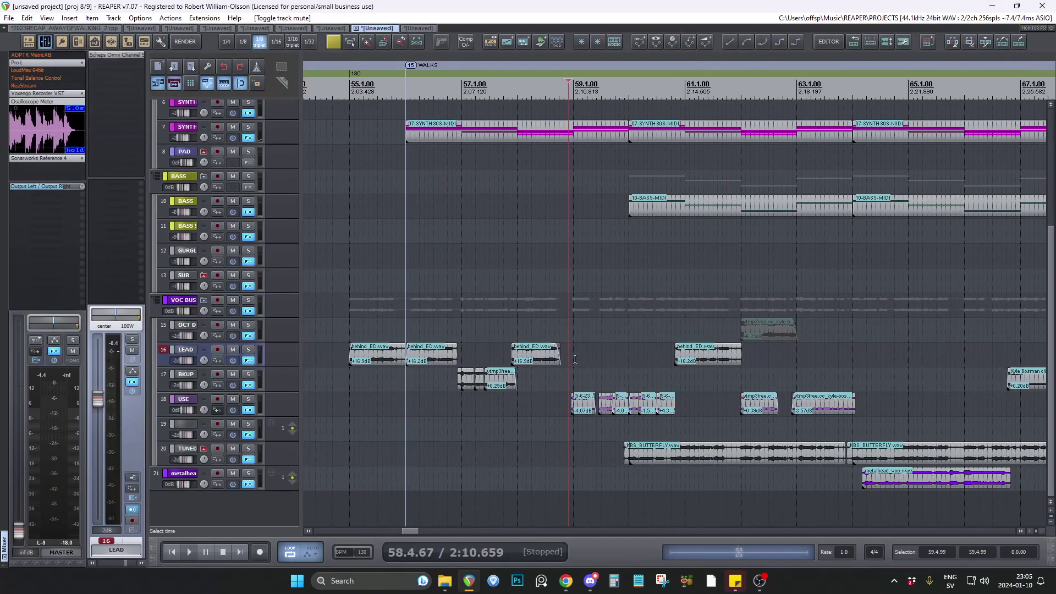
scroll(288, 331, up, 2)
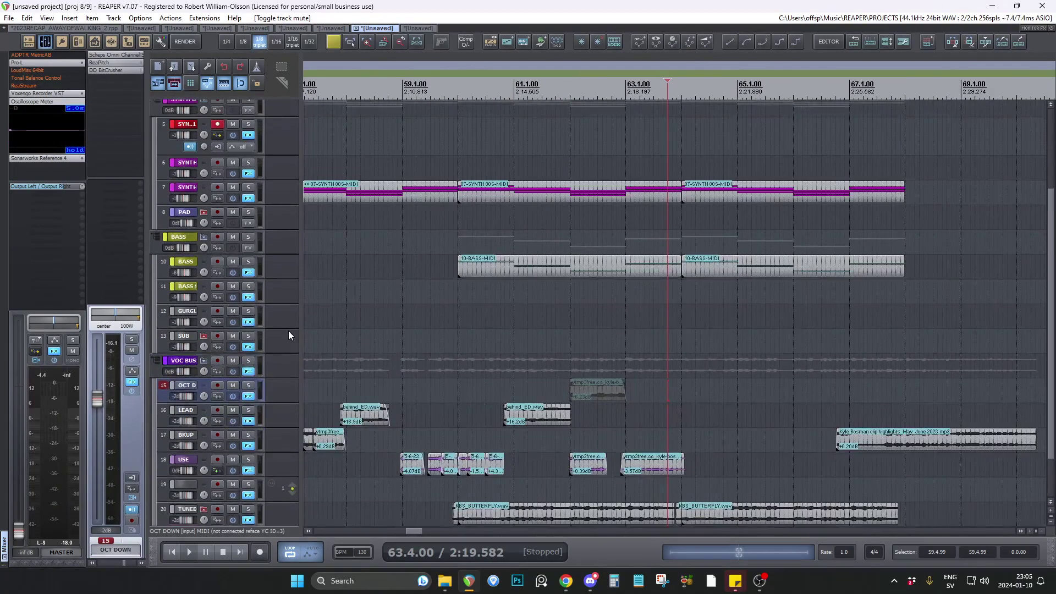
scroll(288, 331, down, 1)
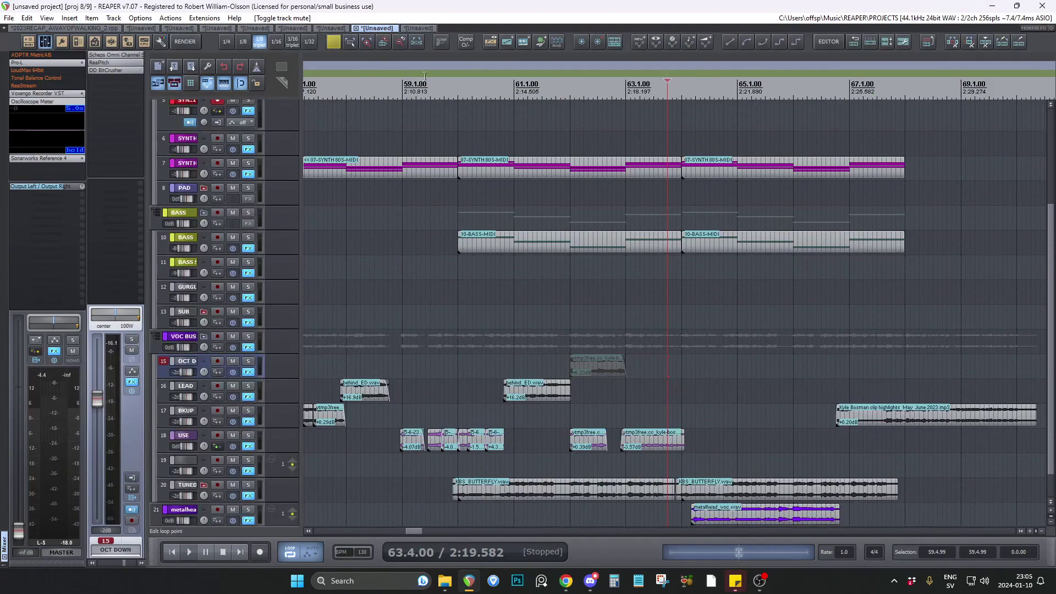
scroll(598, 247, down, 4)
click(495, 258)
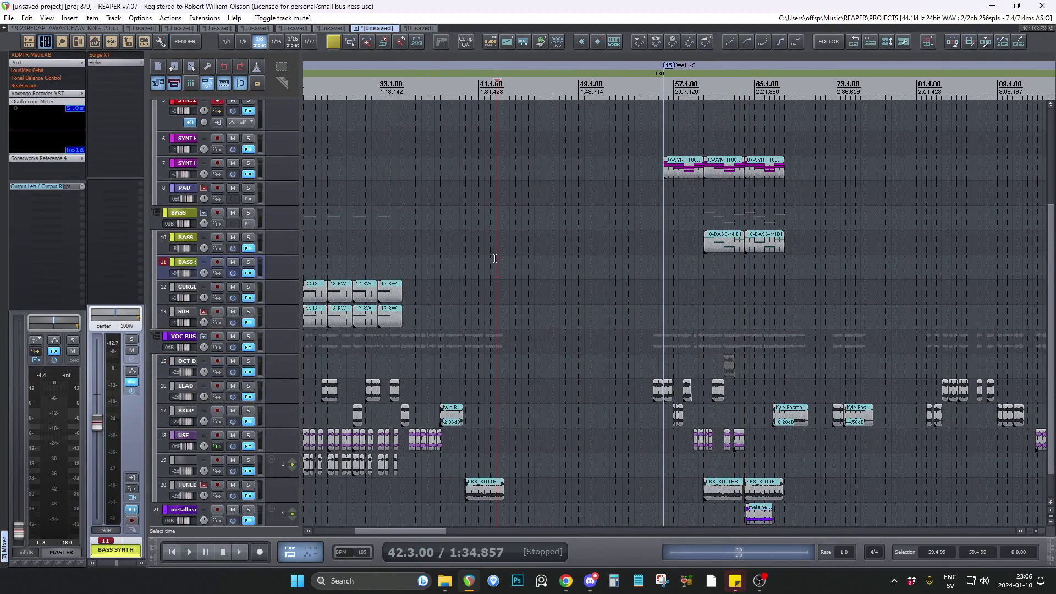
Switch to project 9/9 and inspect the master track's effect chain, closing it at the end.
click(420, 28)
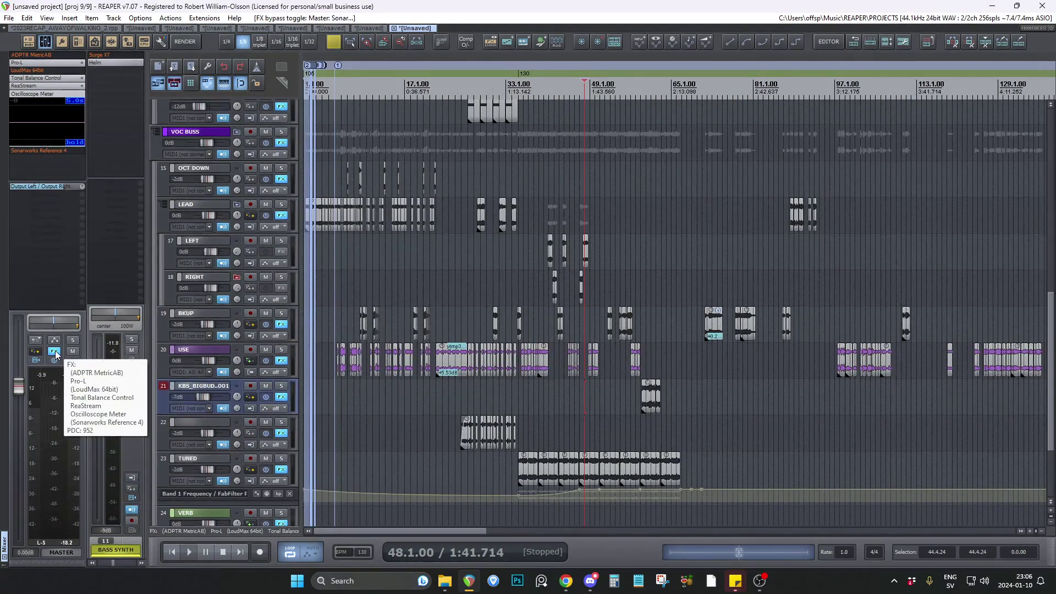
click(54, 351)
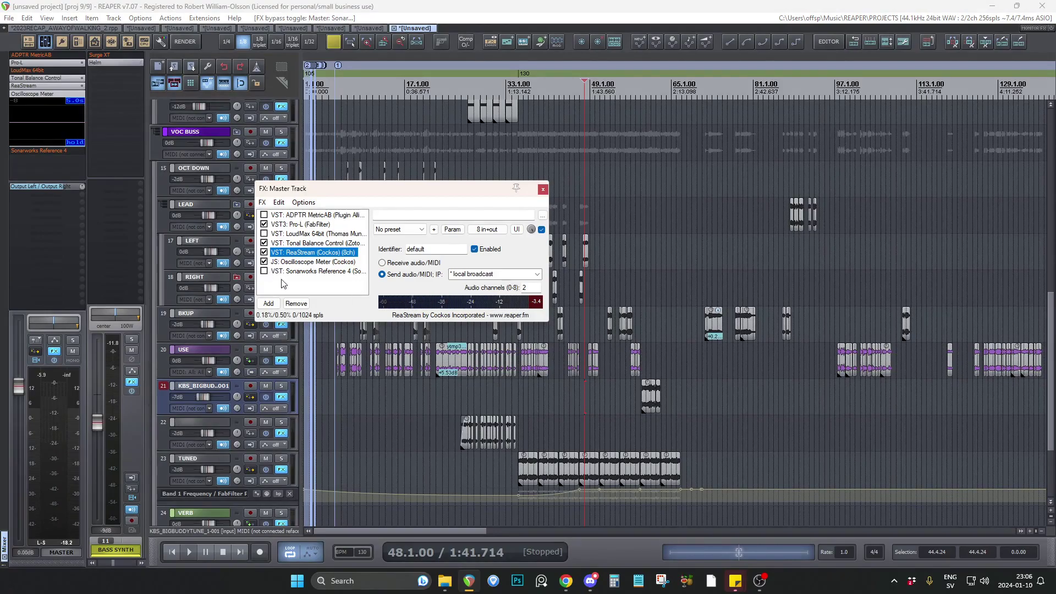
scroll(425, 425, up, 4)
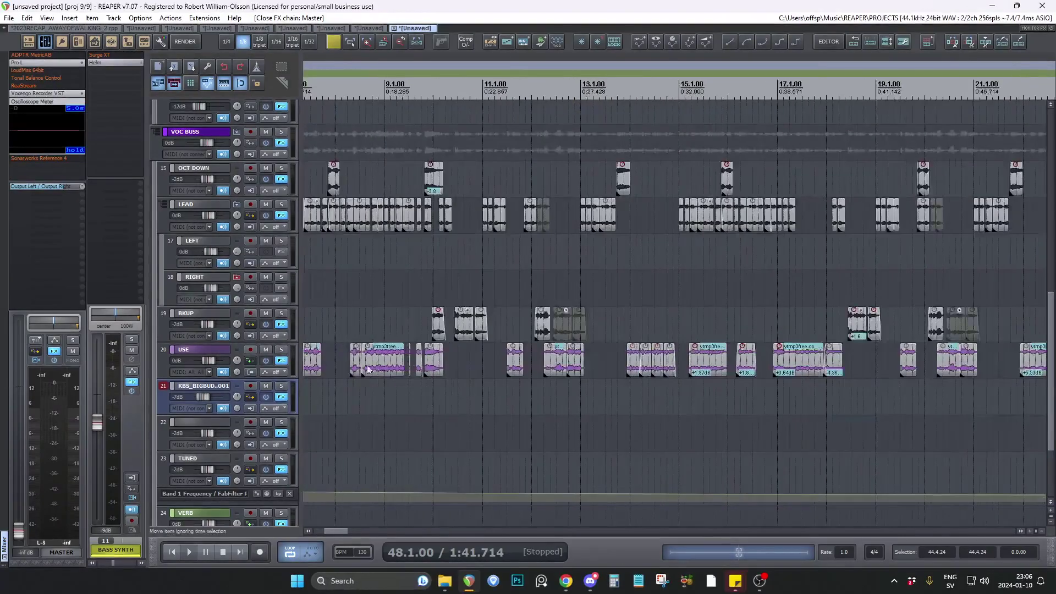
scroll(425, 425, down, 4)
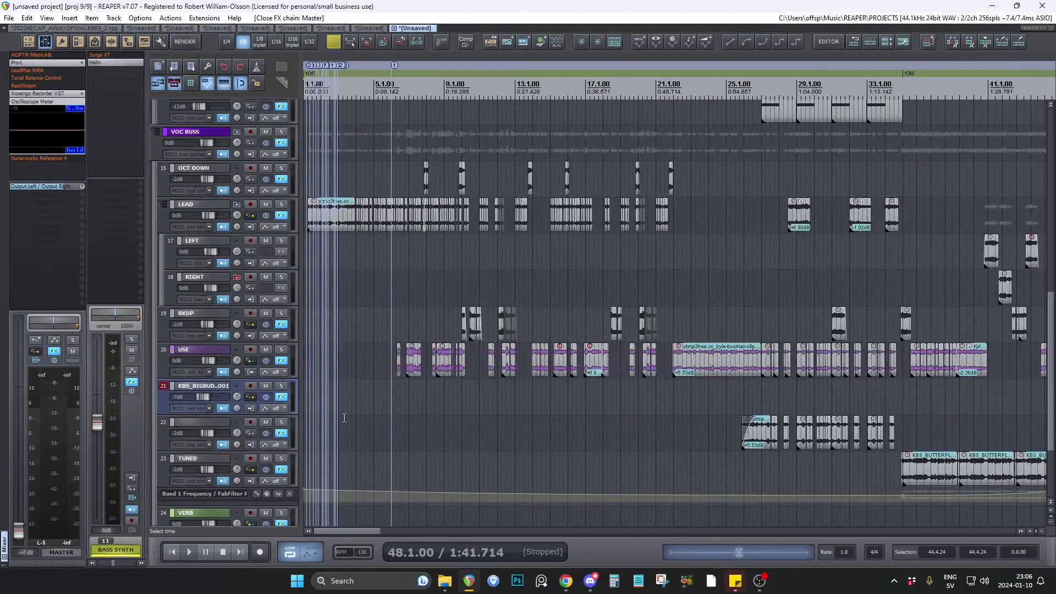
Place the edit cursor at 3.2.00 on track 22 and look through the arrangement from BASS SYNTH down to the last track.
click(345, 418)
scroll(344, 418, down, 2)
scroll(296, 368, down, 1)
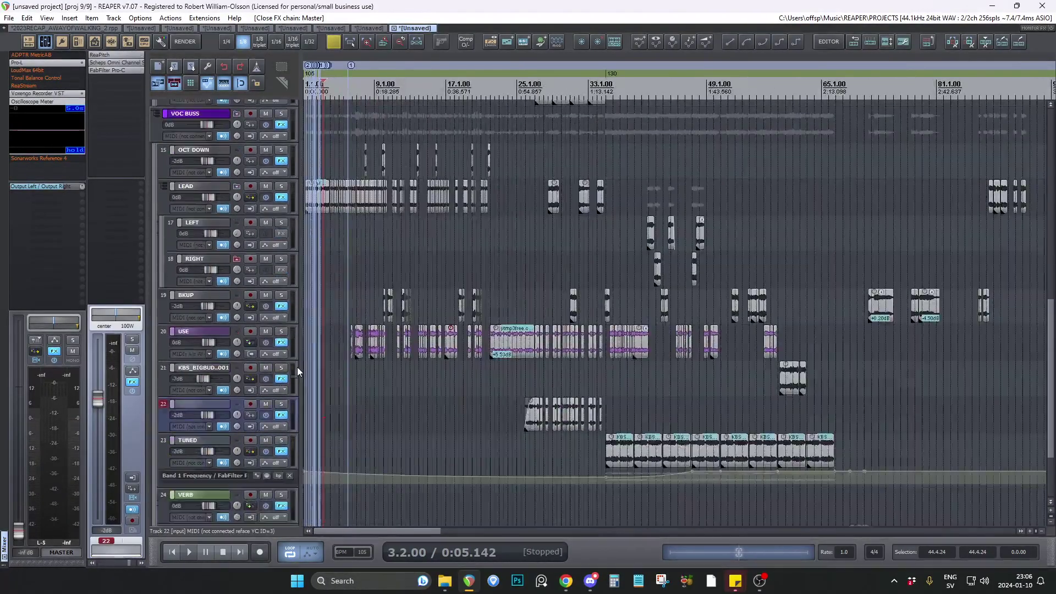
scroll(297, 367, down, 2)
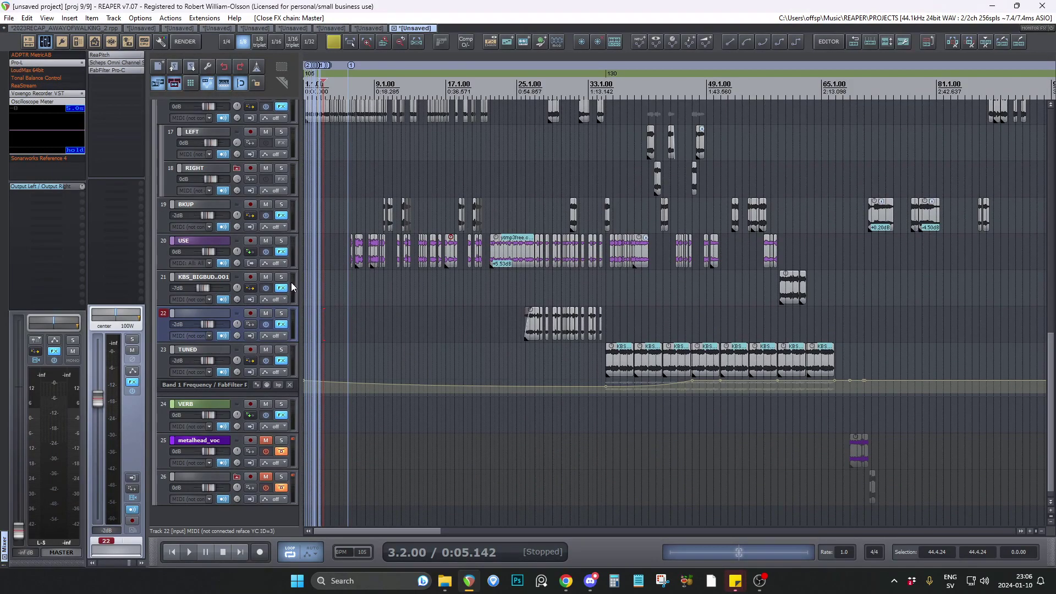
scroll(292, 286, up, 2)
scroll(292, 287, up, 8)
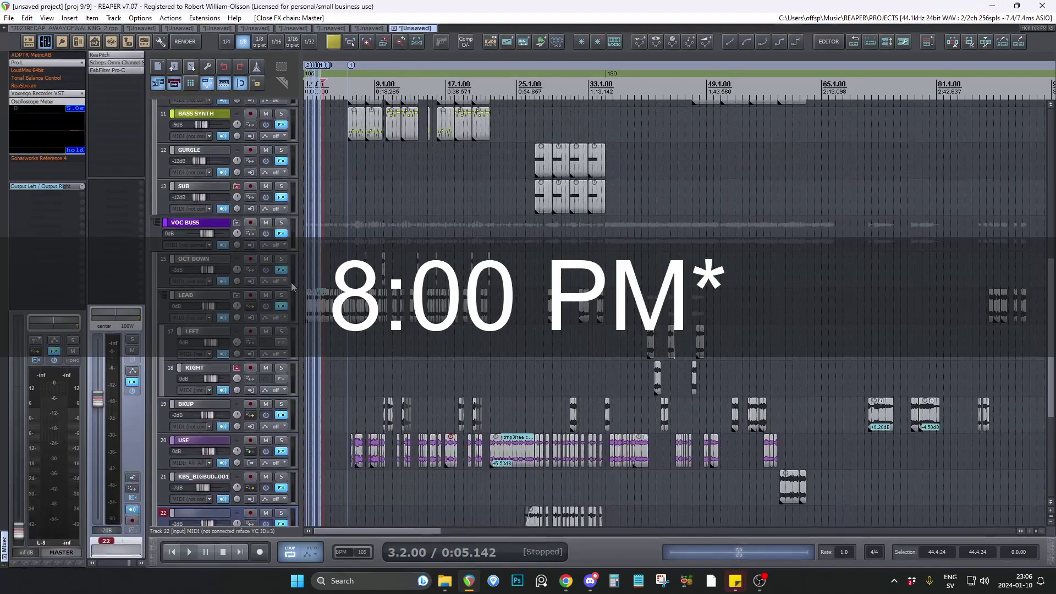
scroll(300, 270, down, 7)
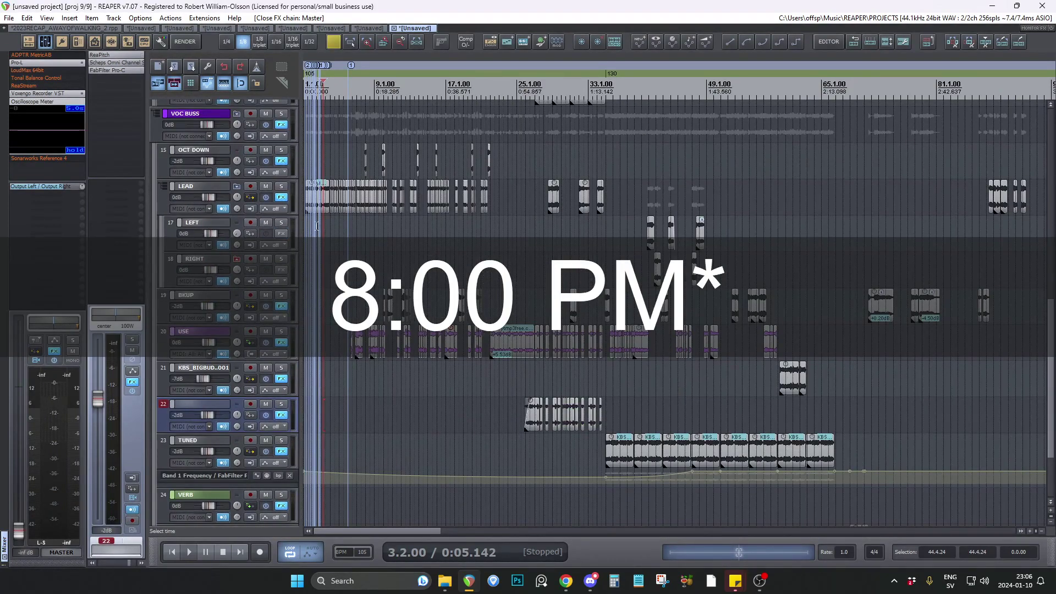
Return to project 8/9 and enlarge the view of its bass and vocal tracks.
key(ctrl+shift+Tab)
scroll(283, 368, up, 4)
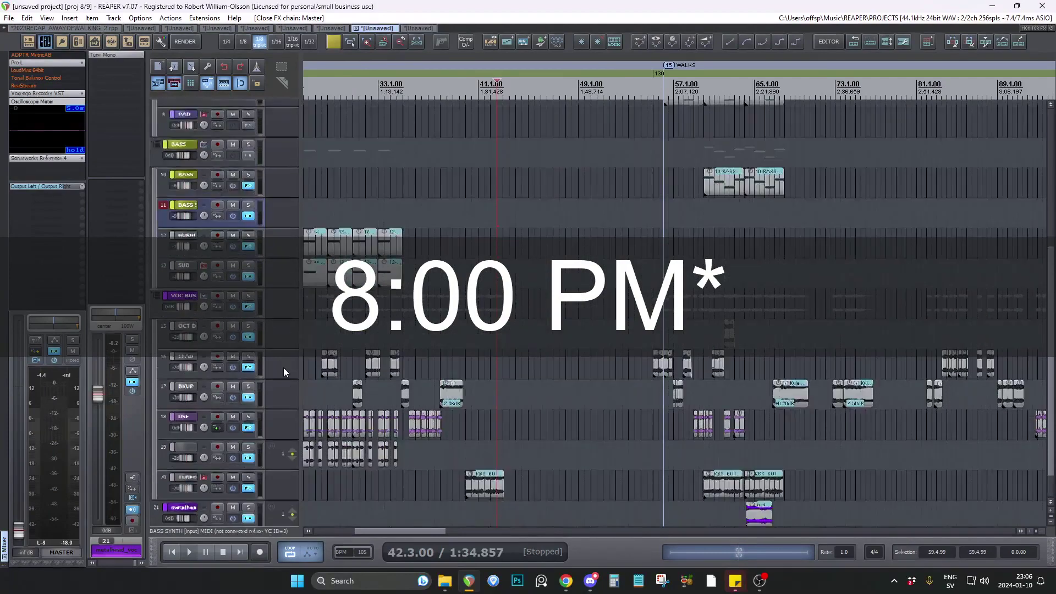
Look through the vocal tracks of project 8/9 back to the song's start, and select the VOC BUSS track.
scroll(284, 367, down, 3)
scroll(285, 367, up, 2)
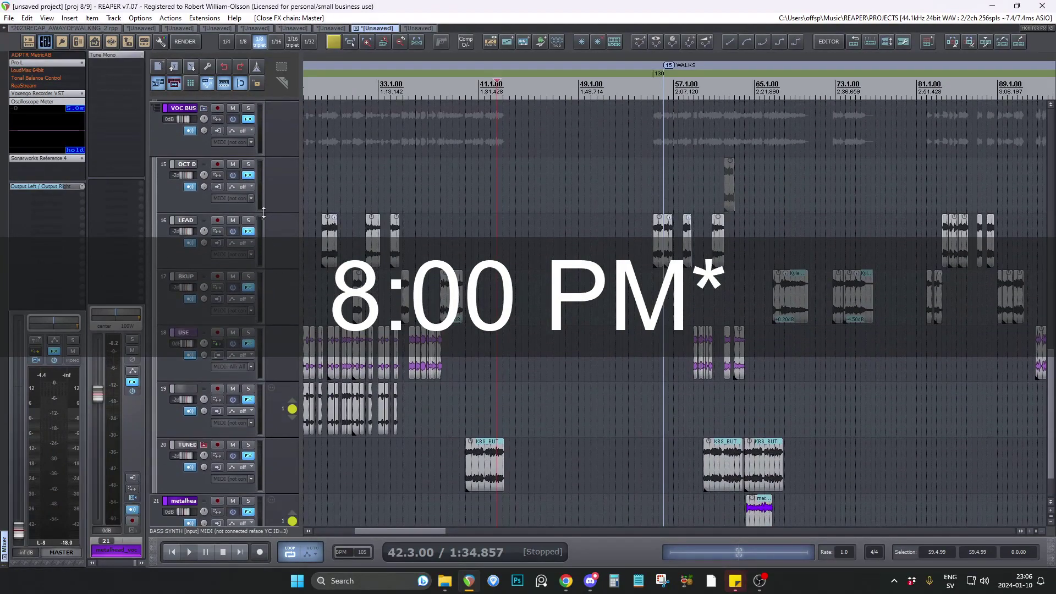
scroll(428, 307, down, 3)
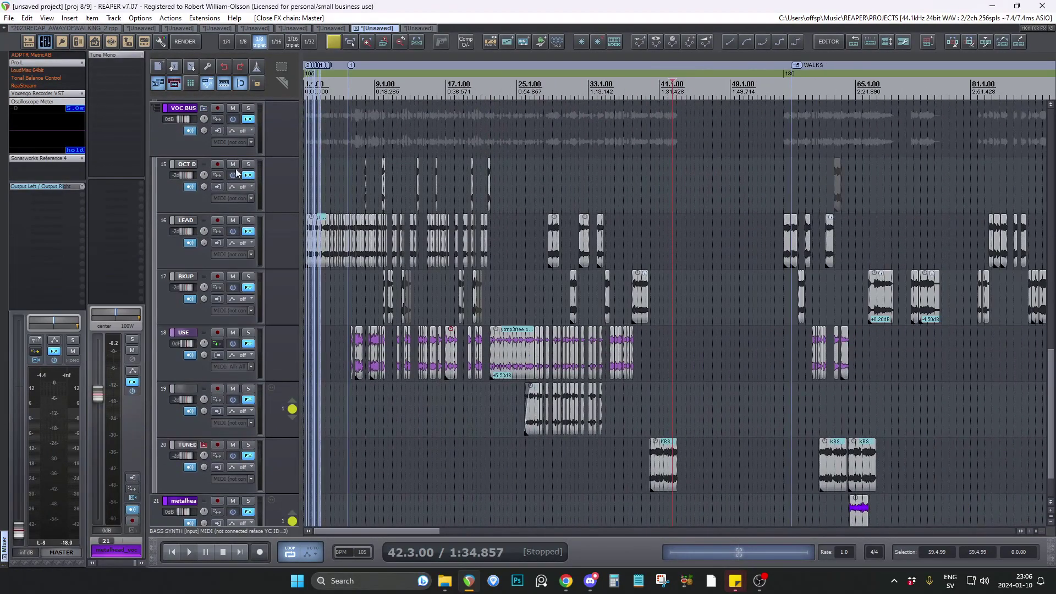
click(277, 143)
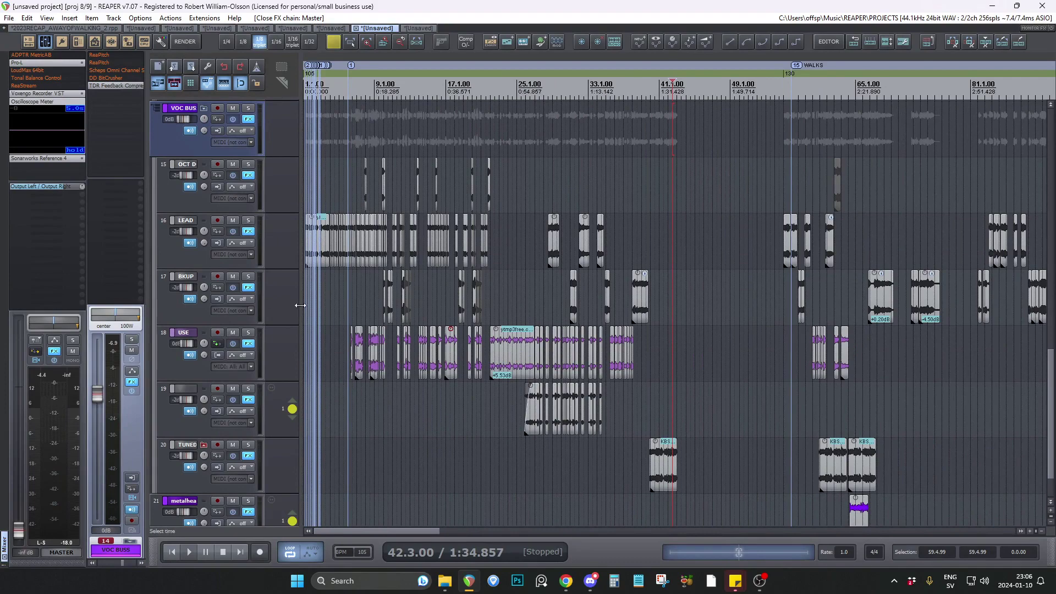
Switch to project 9/9 and examine the LEFT, RIGHT, BKUP and USE vocal clips around bar 41.
click(415, 29)
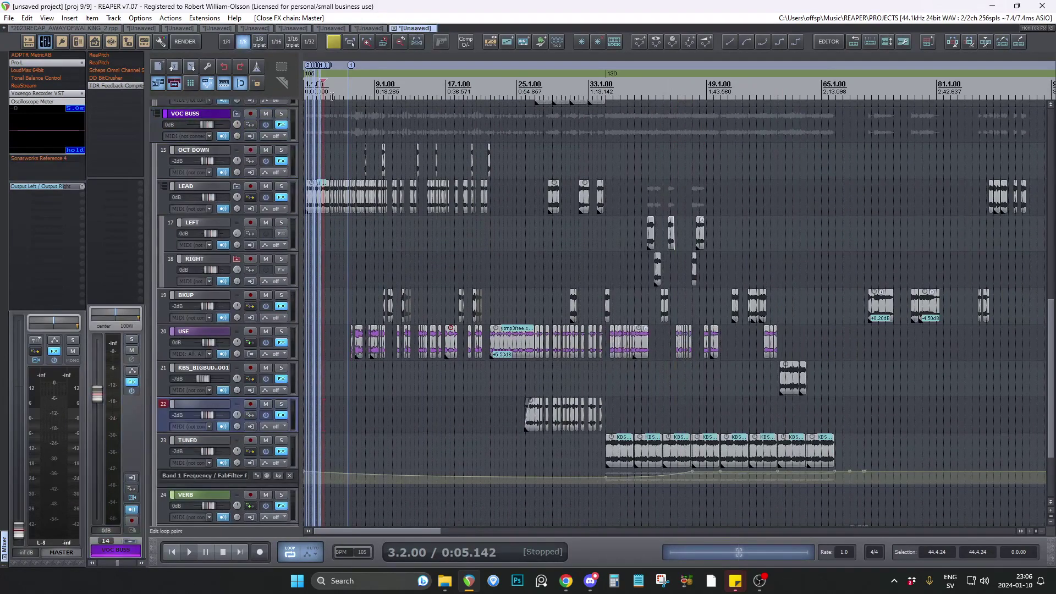
scroll(328, 239, up, 4)
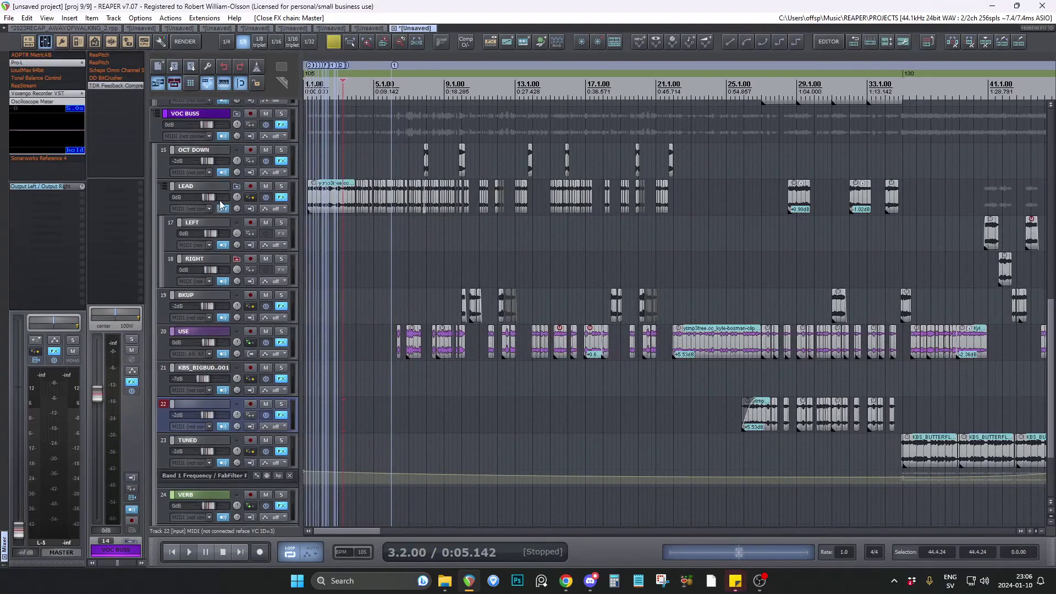
scroll(377, 240, down, 4)
scroll(557, 235, up, 7)
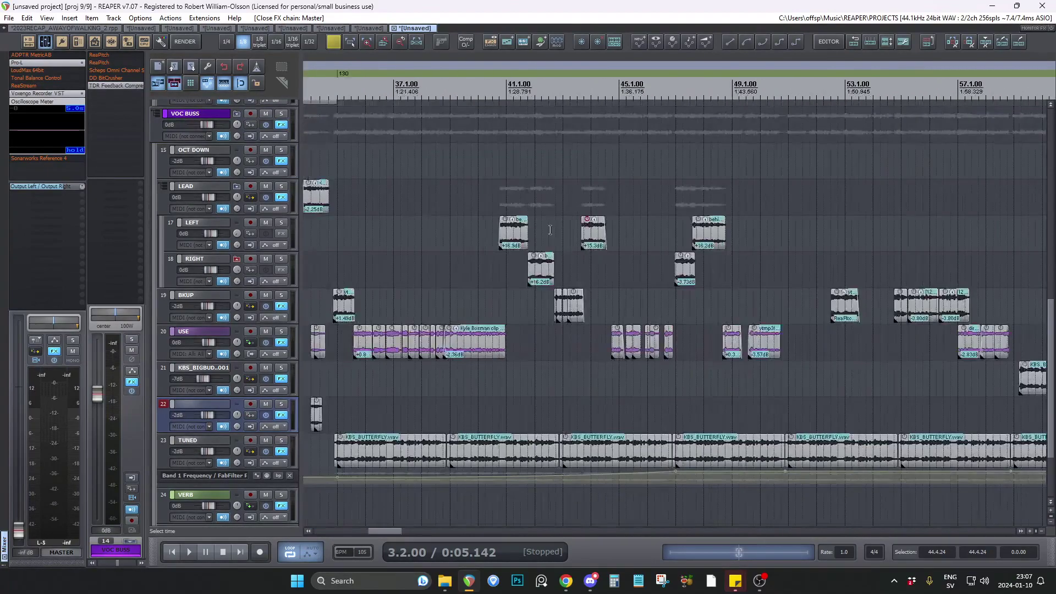
Solo the LEAD track and play it from 40.3.00, ending with playback stopped and the solo released.
click(487, 201)
click(281, 187)
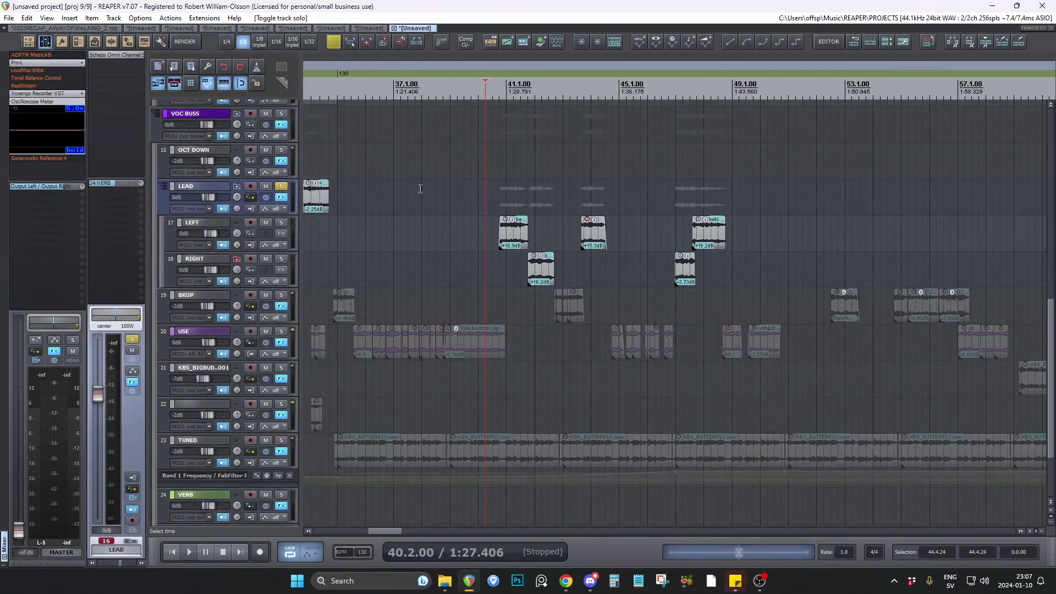
click(492, 194)
key(space)
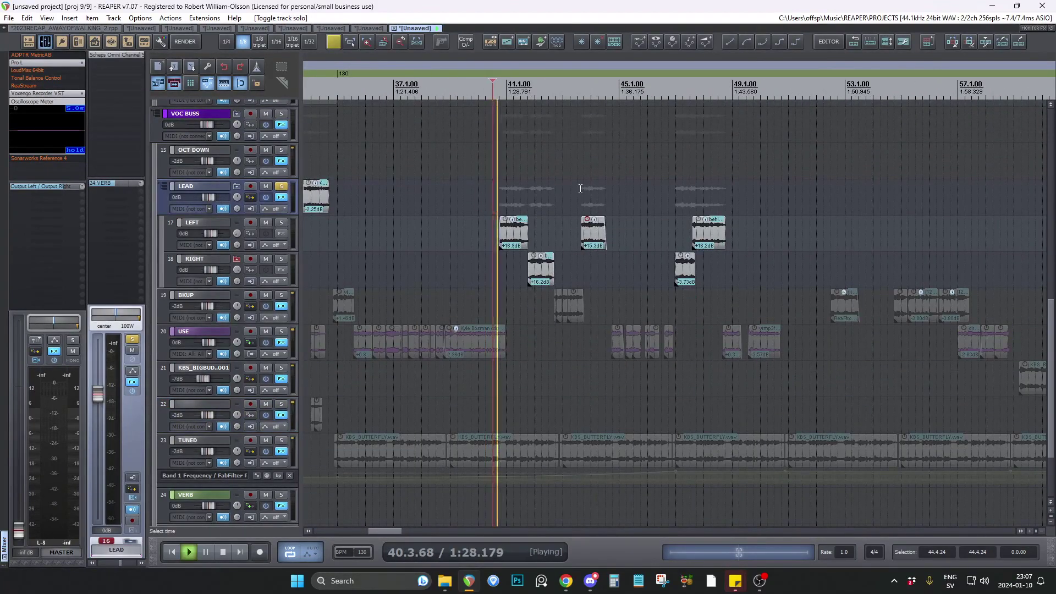
key(space)
key(F6)
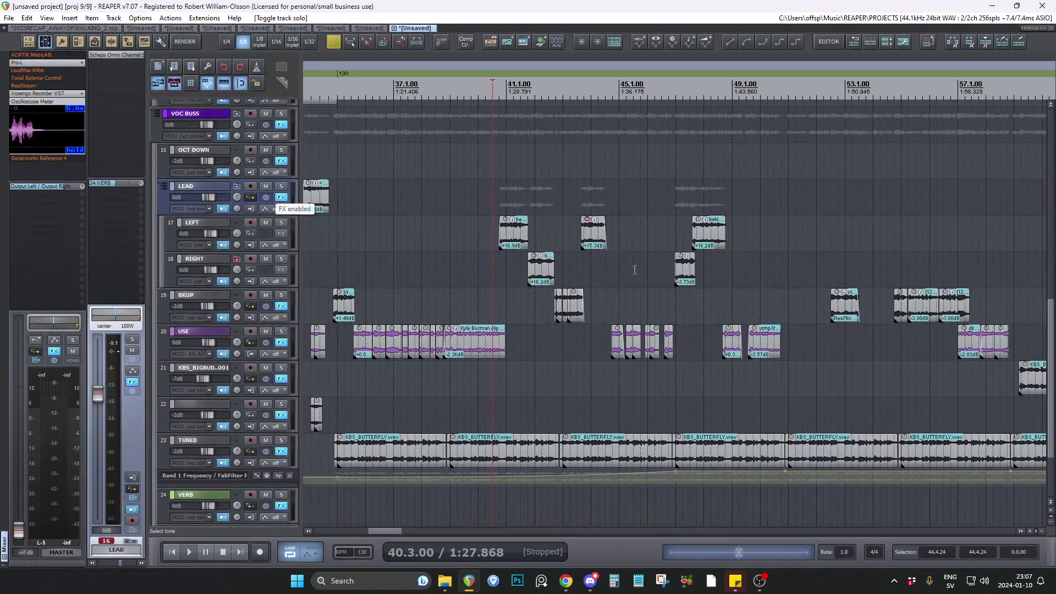
Examine the vocal clips between bars 29 and 39, and place the edit cursor at 30.4.50 on the RIGHT track.
scroll(638, 268, down, 3)
scroll(253, 303, down, 1)
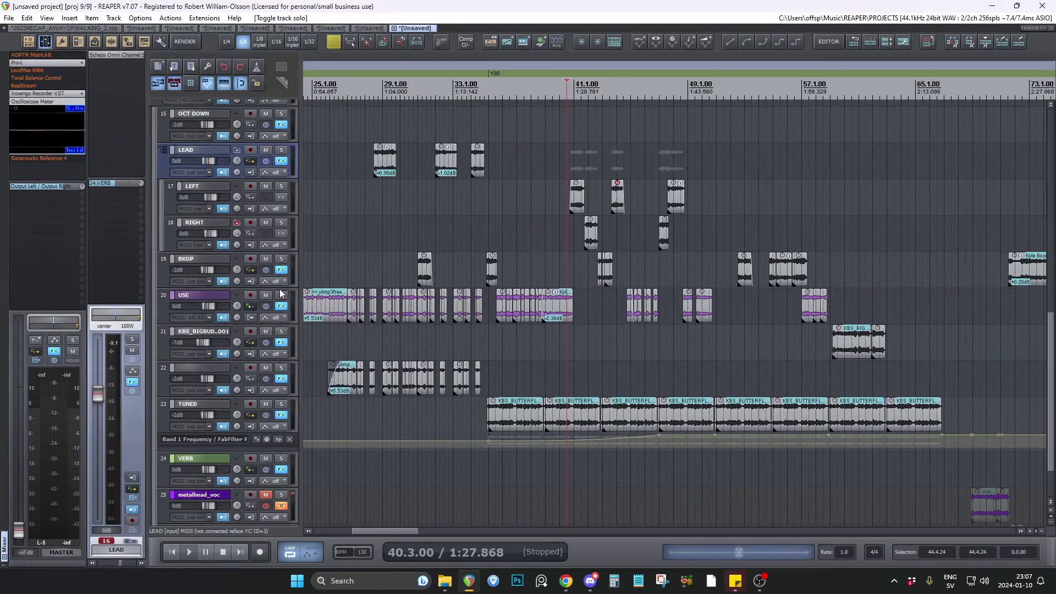
scroll(411, 242, up, 4)
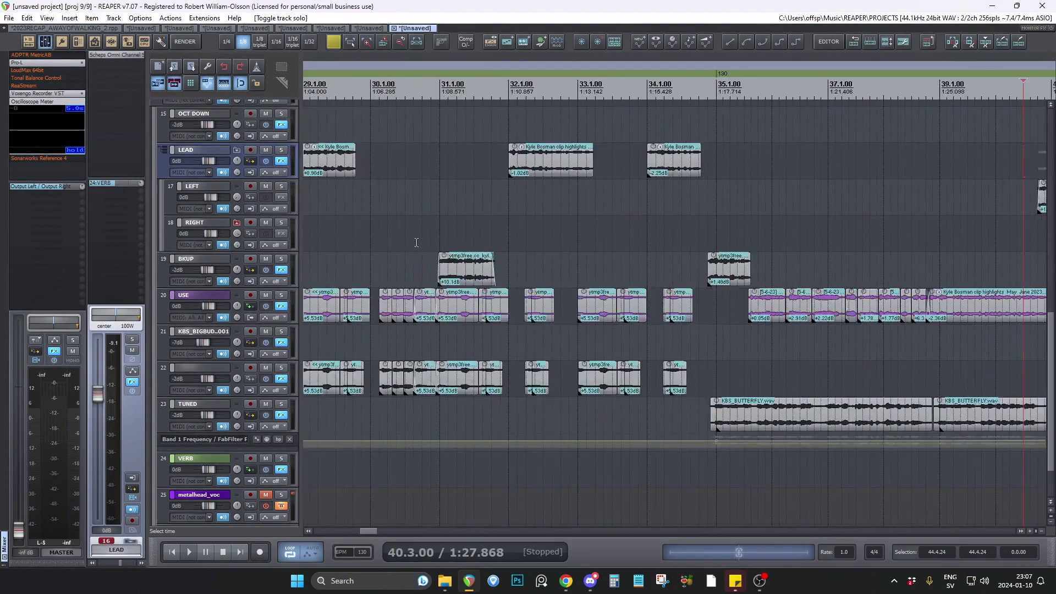
click(430, 241)
scroll(281, 259, down, 2)
scroll(682, 354, down, 4)
Solo the TUNED track and start playback at the beginning of its first KBS_BUTTERFLY clip.
scroll(681, 354, down, 3)
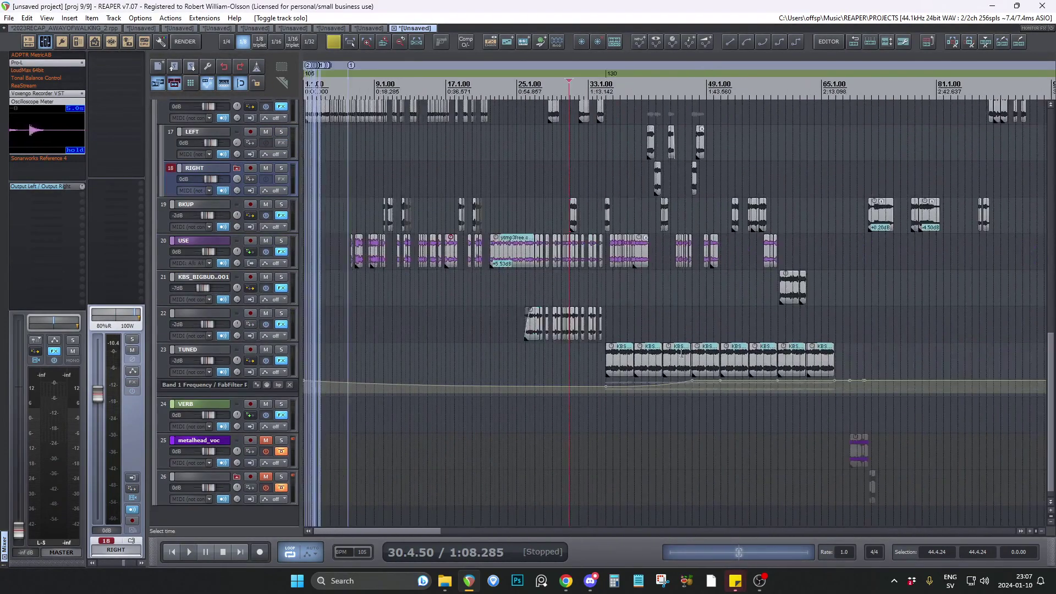
click(281, 349)
scroll(550, 412, up, 3)
scroll(434, 409, down, 3)
scroll(443, 413, up, 5)
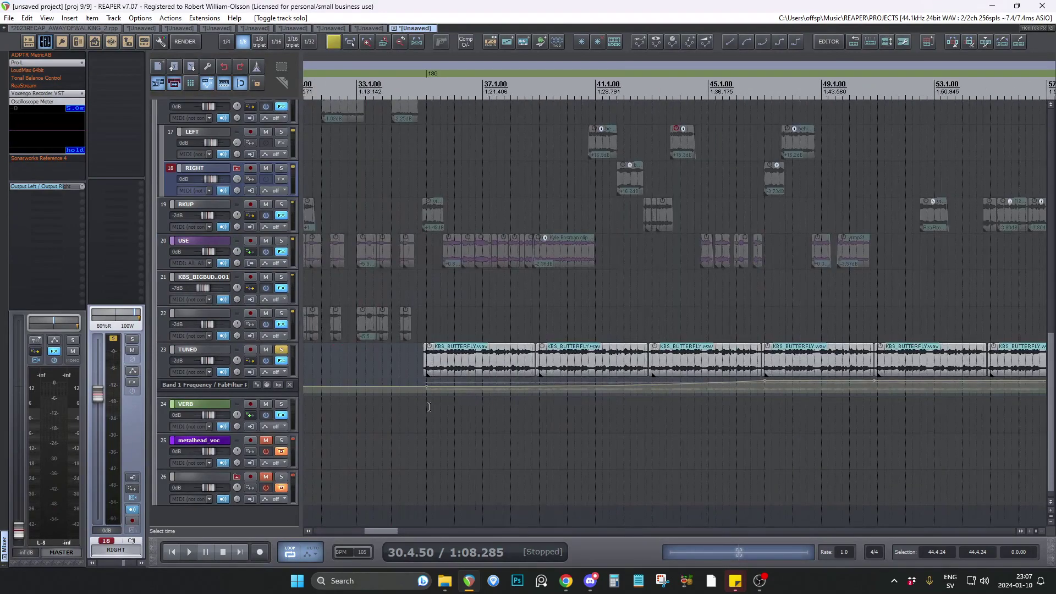
click(424, 407)
key(space)
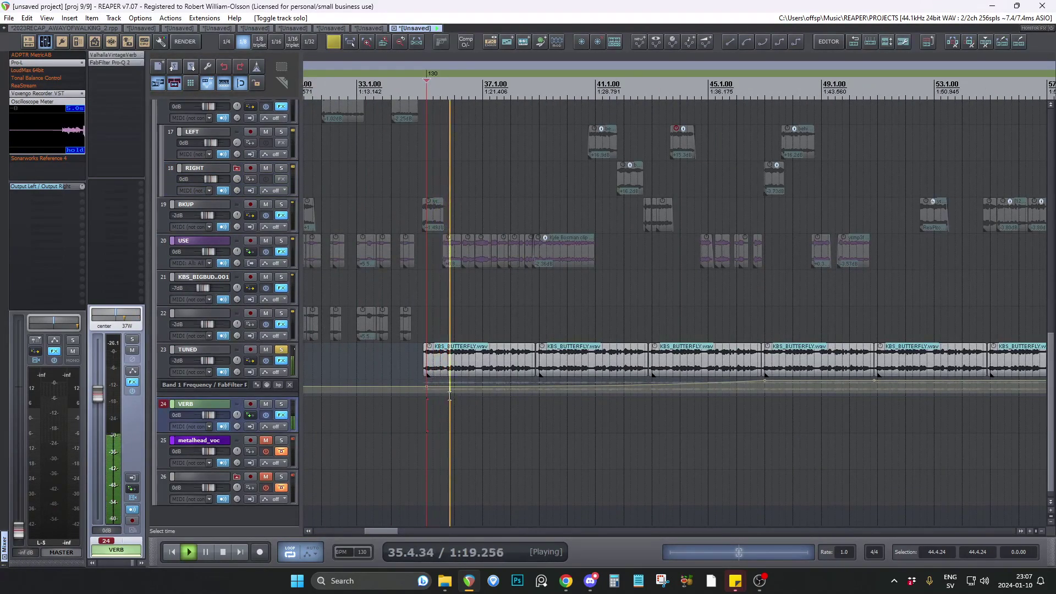
Inspect Scheps Omni Channel and FabFilter Pro-Q 2 in the TUNED track's effect chain, and close the chain.
click(281, 360)
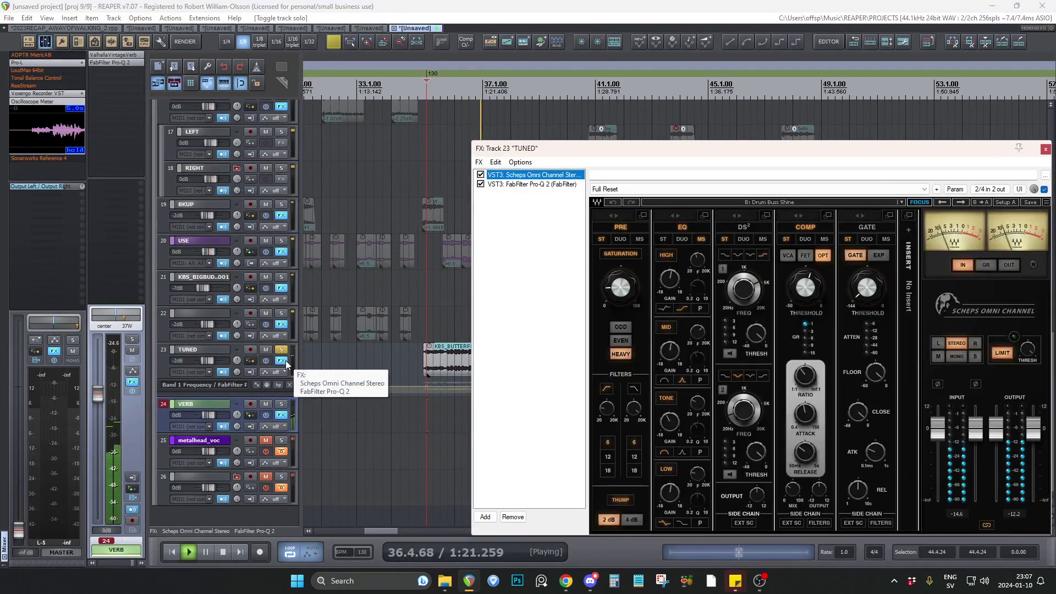
click(532, 183)
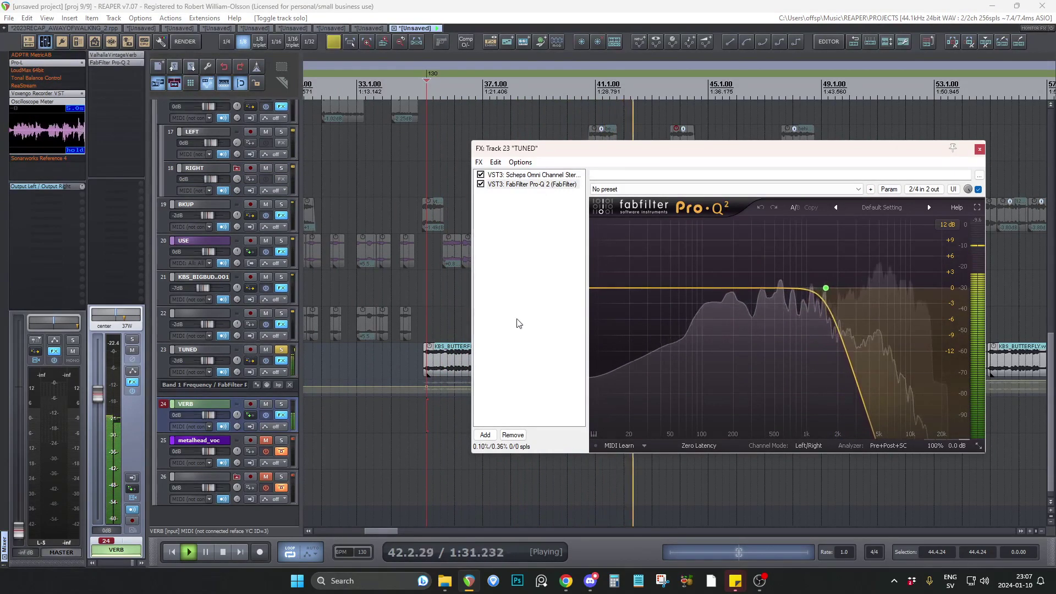
click(980, 149)
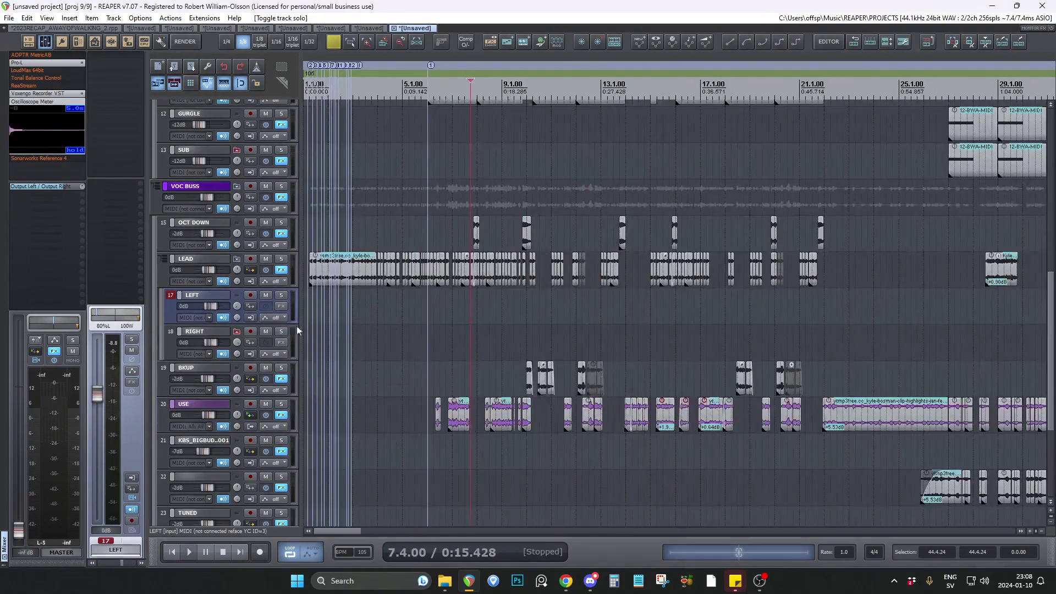
scroll(292, 325, down, 3)
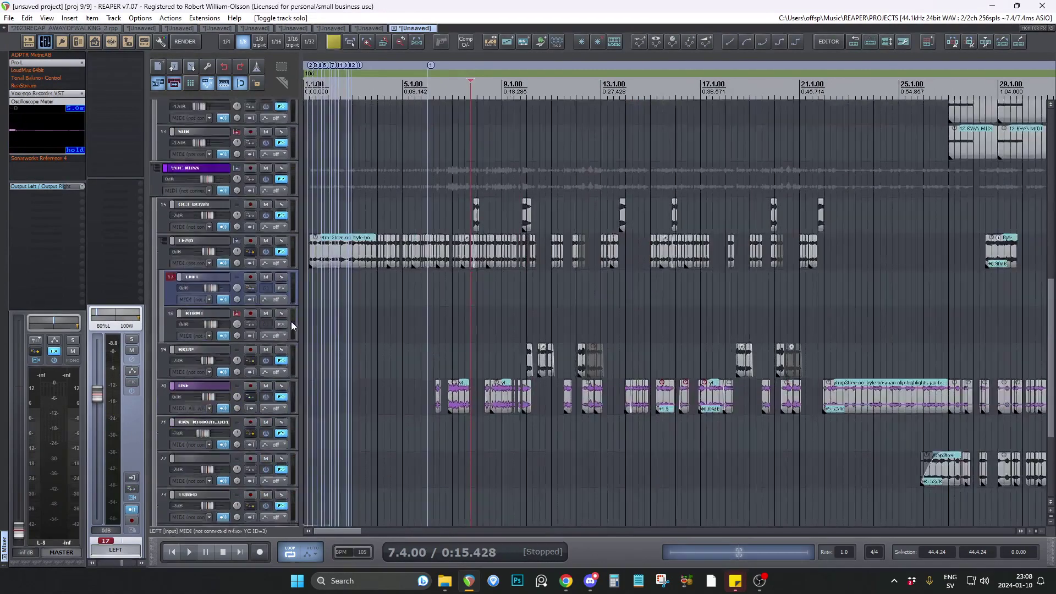
Play SYNTH 1 in solo from 46.3.50, stop and release its solo, and toggle the SYNTH BUSS solo on and off.
scroll(292, 324, down, 5)
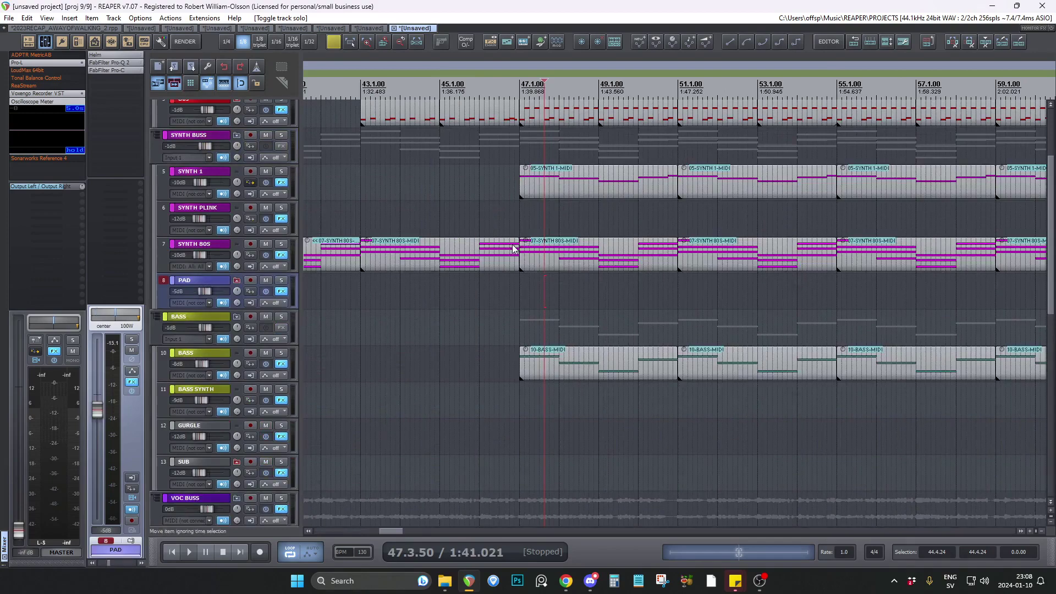
click(505, 190)
click(281, 171)
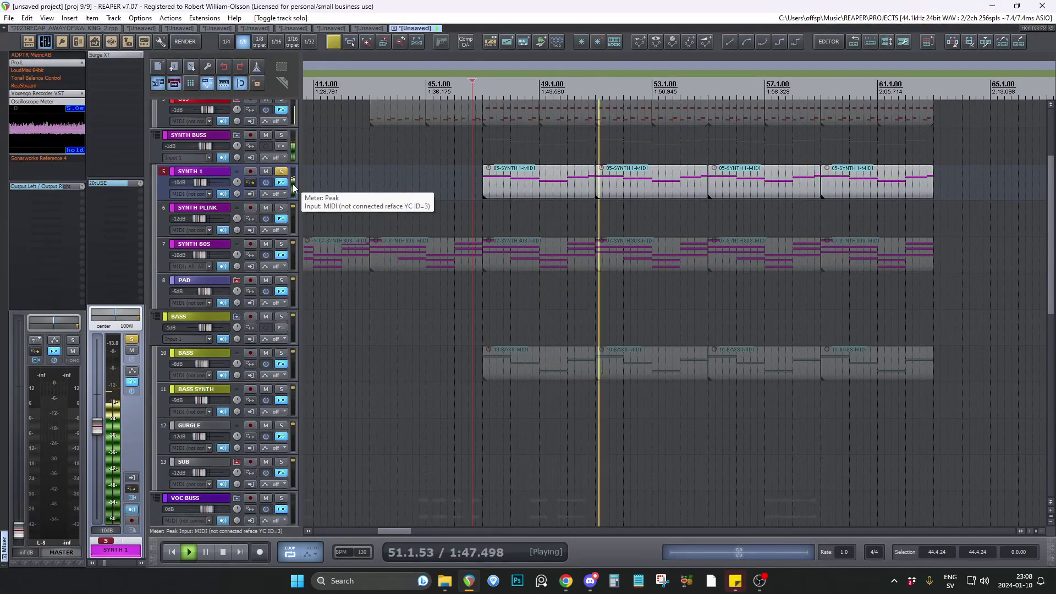
key(space)
click(281, 171)
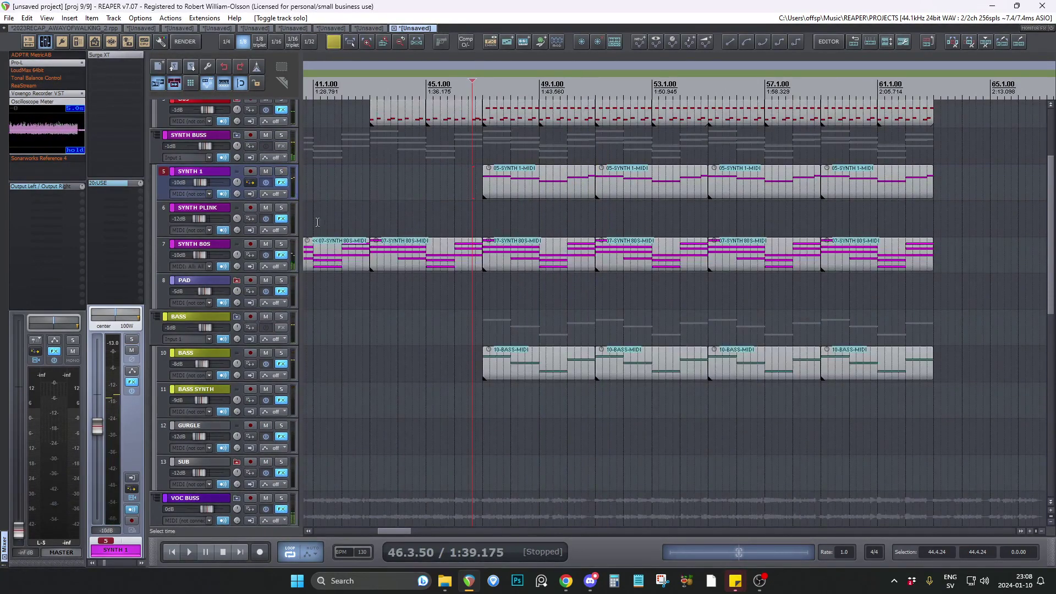
click(281, 135)
click(280, 135)
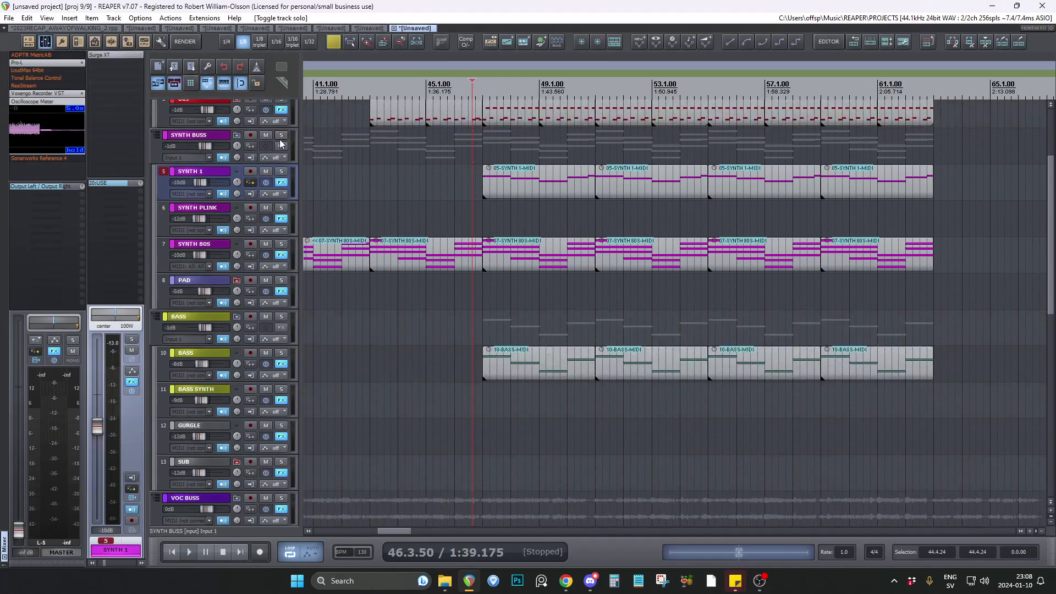
Examine the drum, synth and bass clips across the whole arrangement, and place the edit cursor at 27.3.00 on the BASS track.
scroll(292, 209, up, 4)
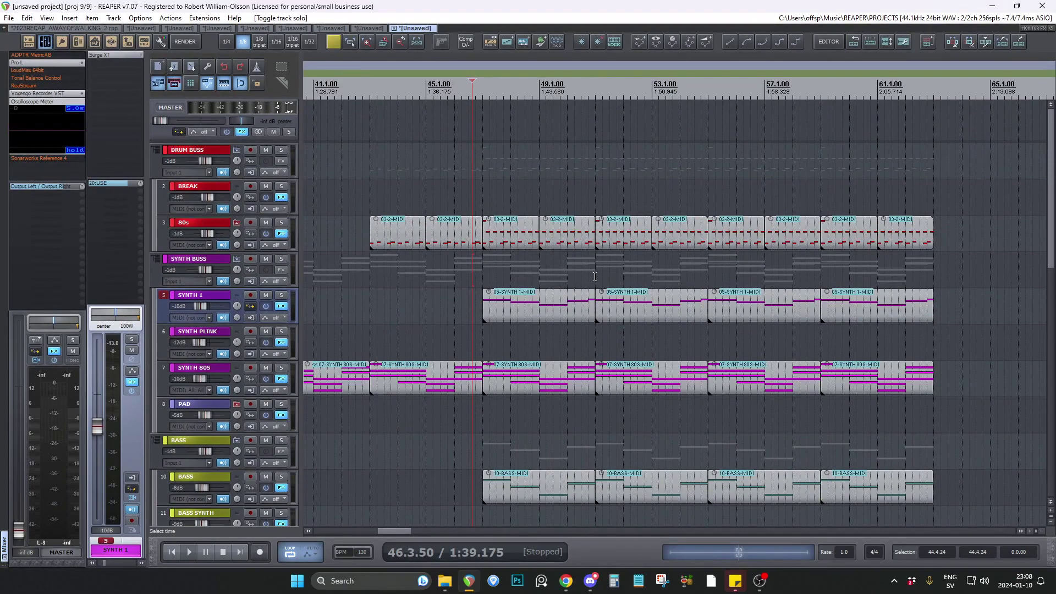
click(725, 259)
scroll(886, 266, down, 3)
scroll(688, 385, down, 3)
click(540, 479)
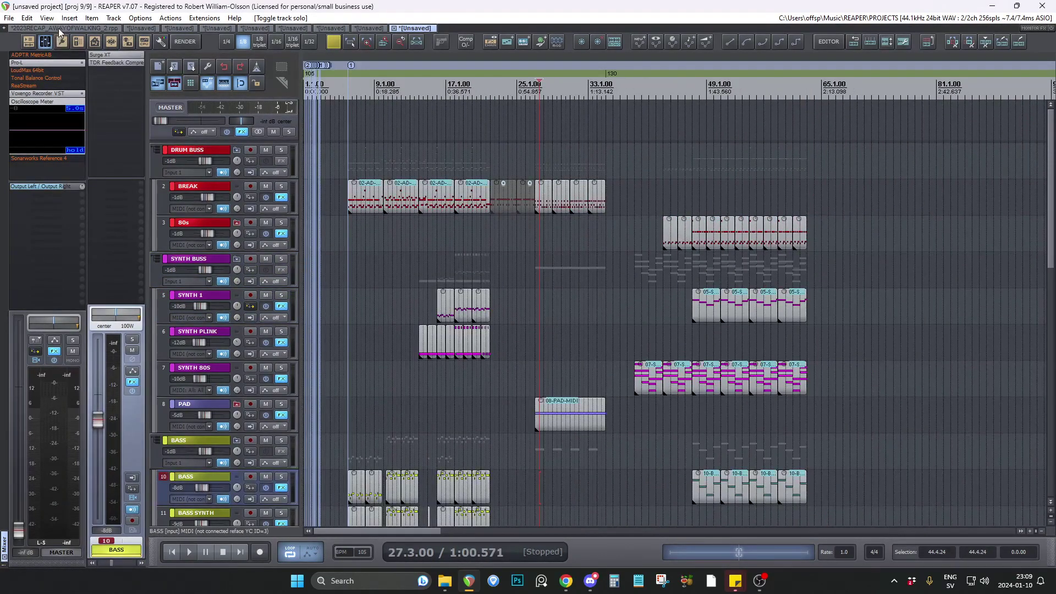
Switch to project 2023RECAP_AWAYOFWALKING_2, go to the start of its arrangement, and place the edit cursor at 1.1.50.
click(61, 29)
scroll(322, 352, up, 5)
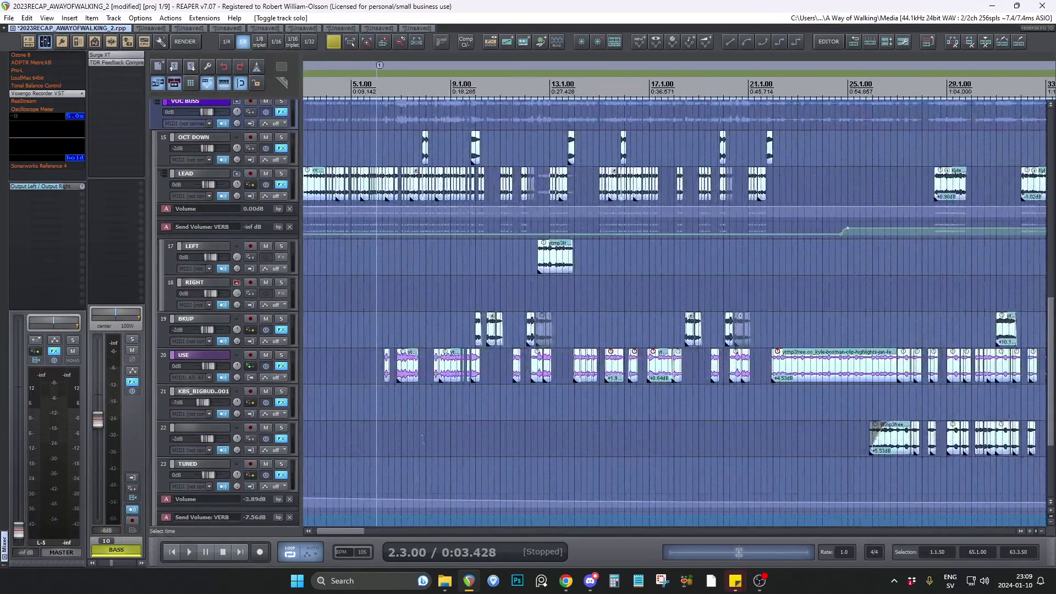
drag(337, 531, 299, 531)
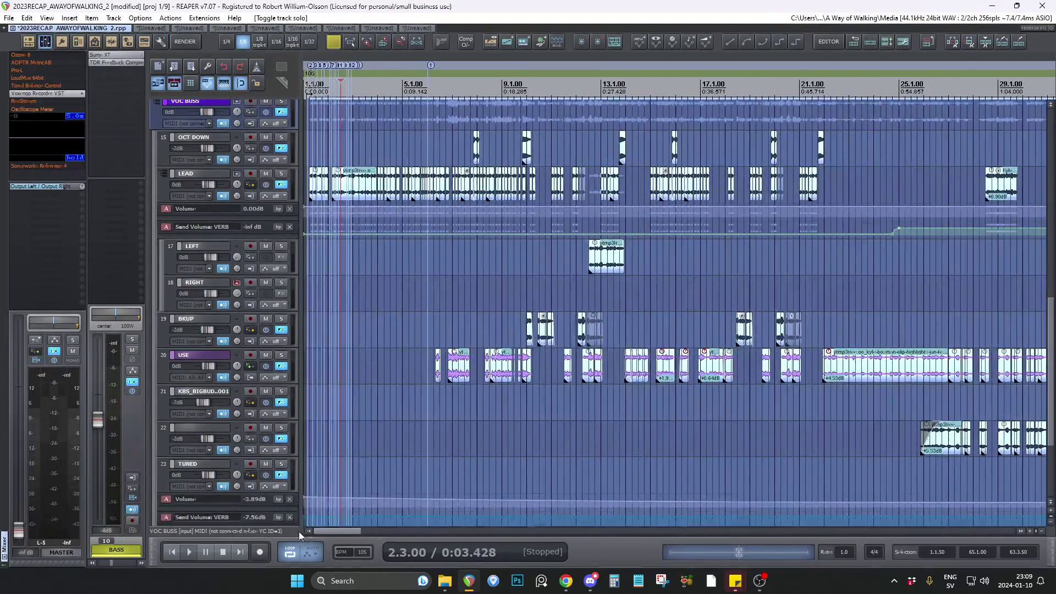
scroll(308, 316, up, 7)
click(307, 317)
scroll(298, 308, up, 3)
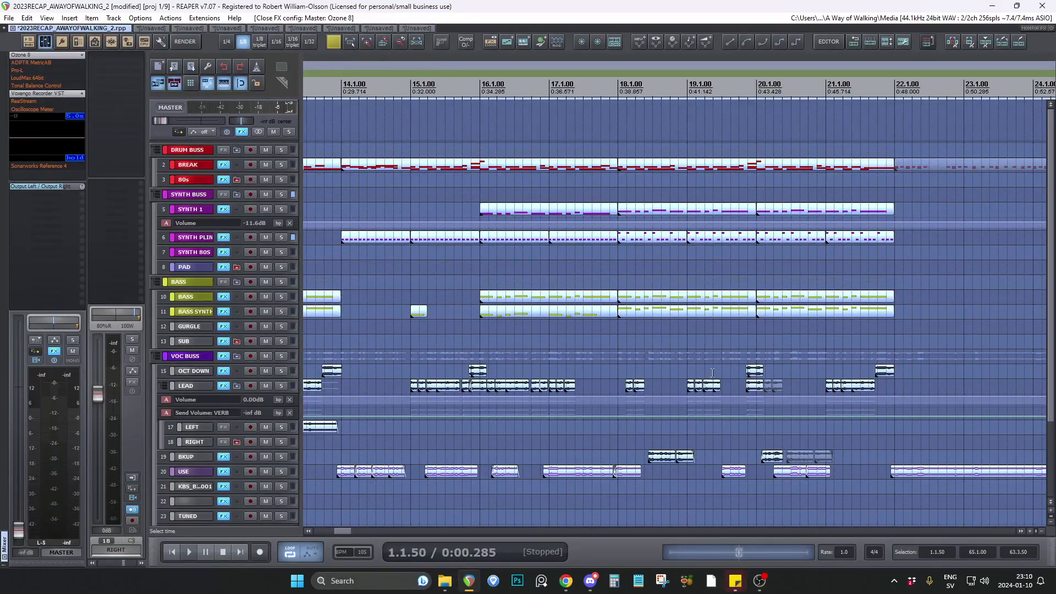
Place the edit cursor at 15.1.00 and examine the synth, bass and vocal clips around bars 15 to 18.
scroll(712, 372, up, 4)
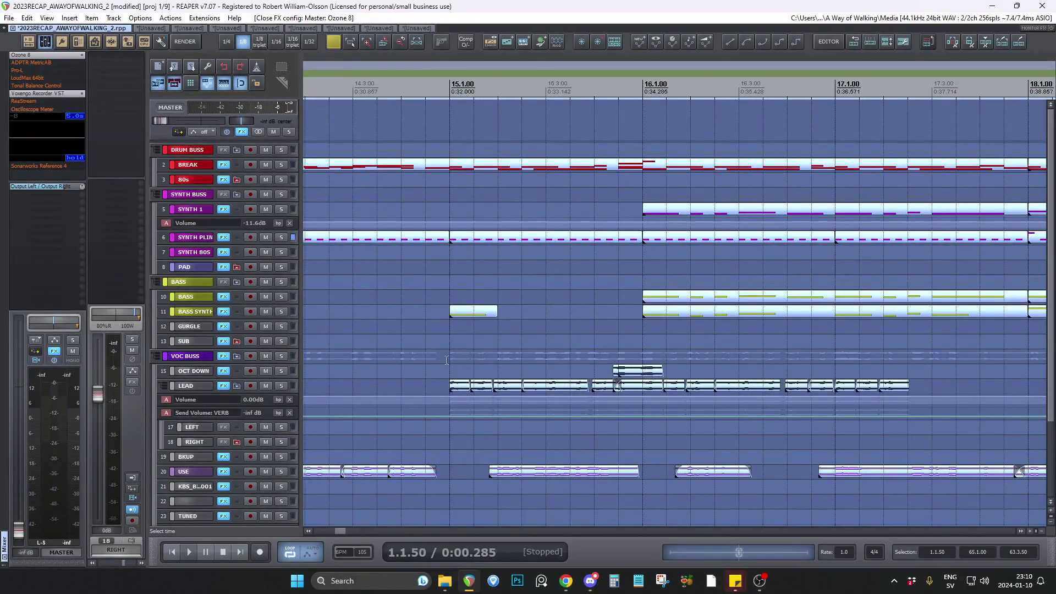
click(447, 359)
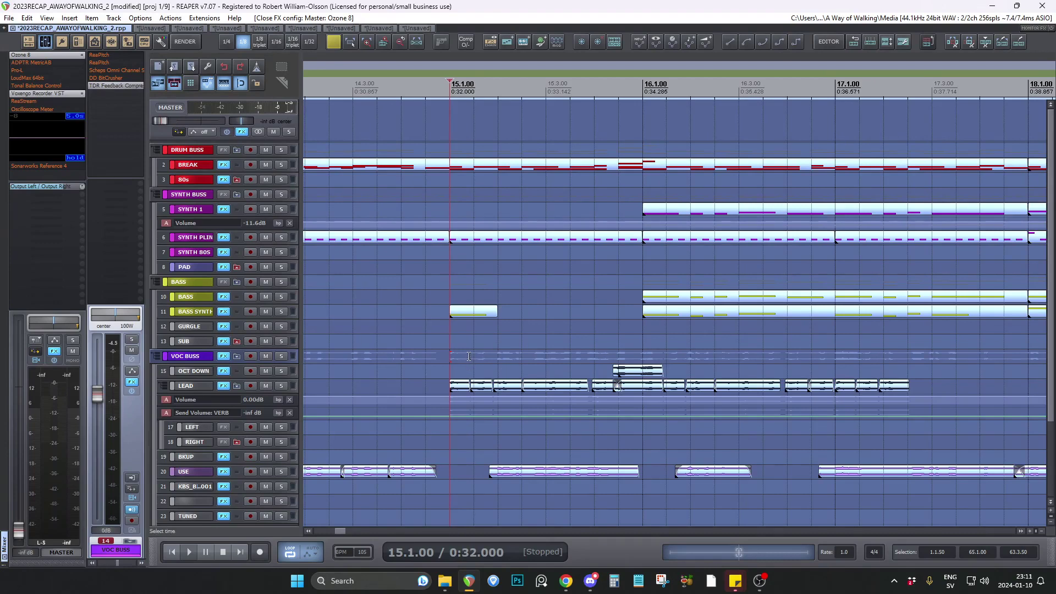
scroll(294, 365, up, 4)
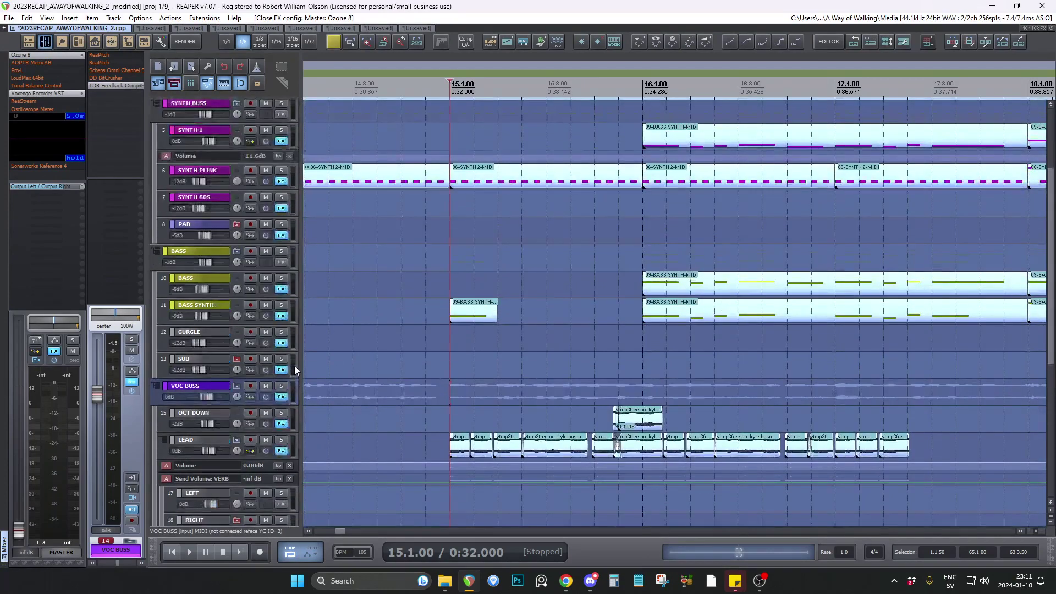
scroll(294, 365, down, 2)
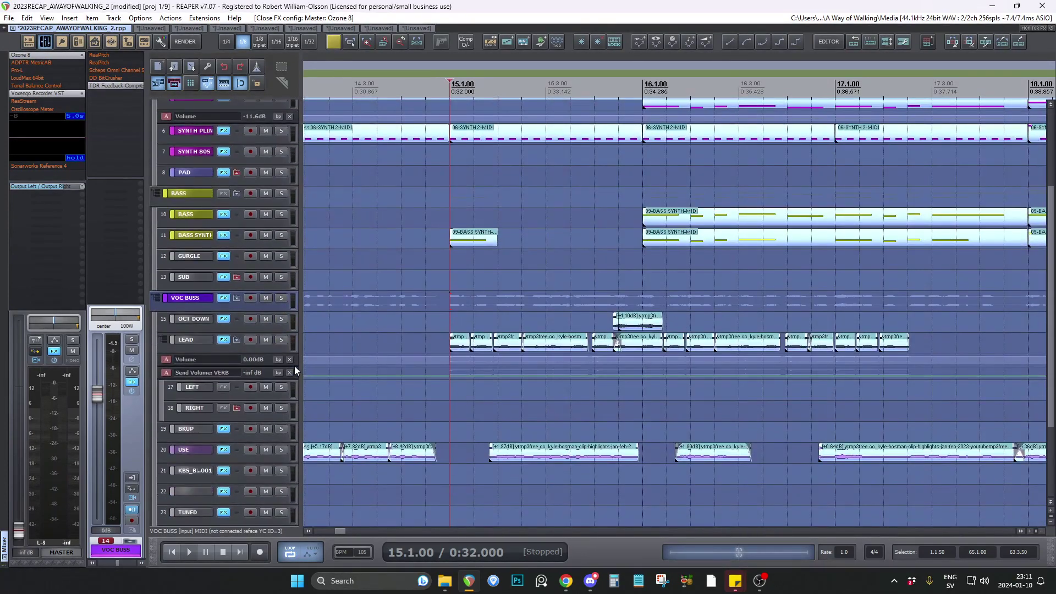
click(450, 391)
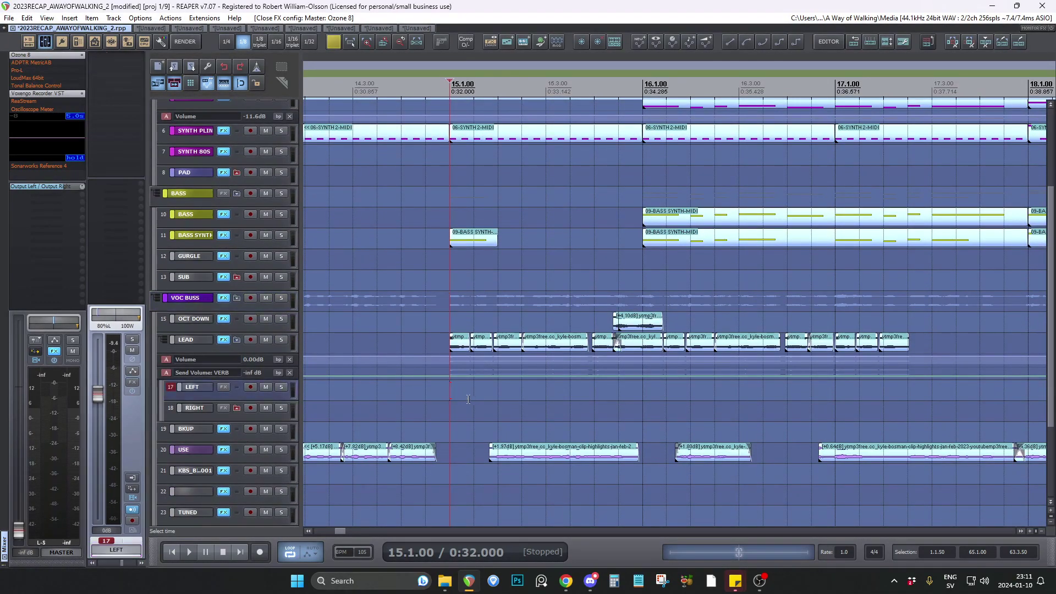
Solo the VOC BUSS track, place the edit cursor at 15.1.50, and bring the tracks down to VERB into view.
click(280, 297)
click(492, 318)
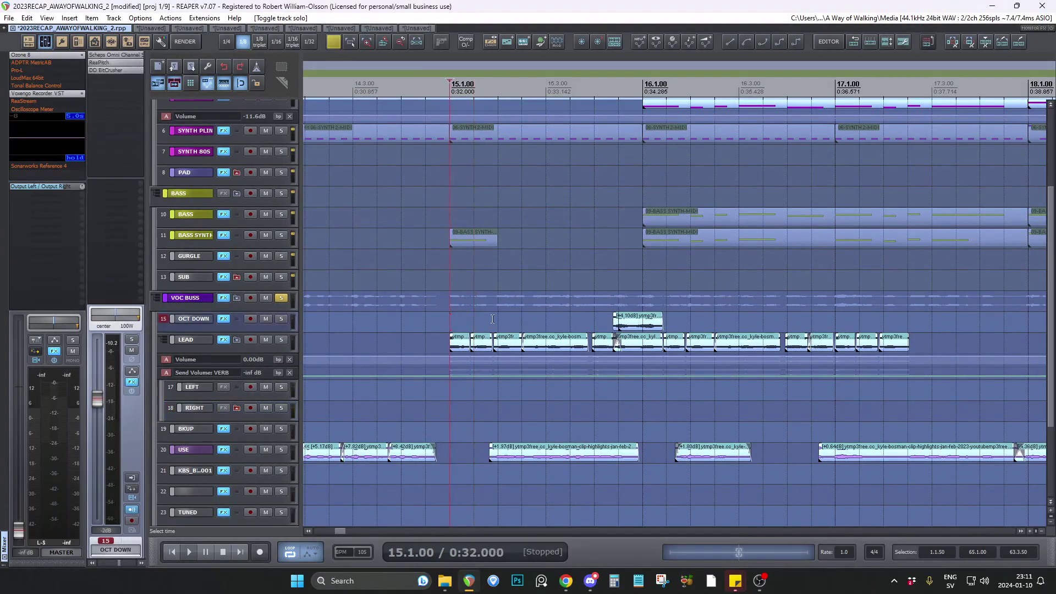
click(476, 309)
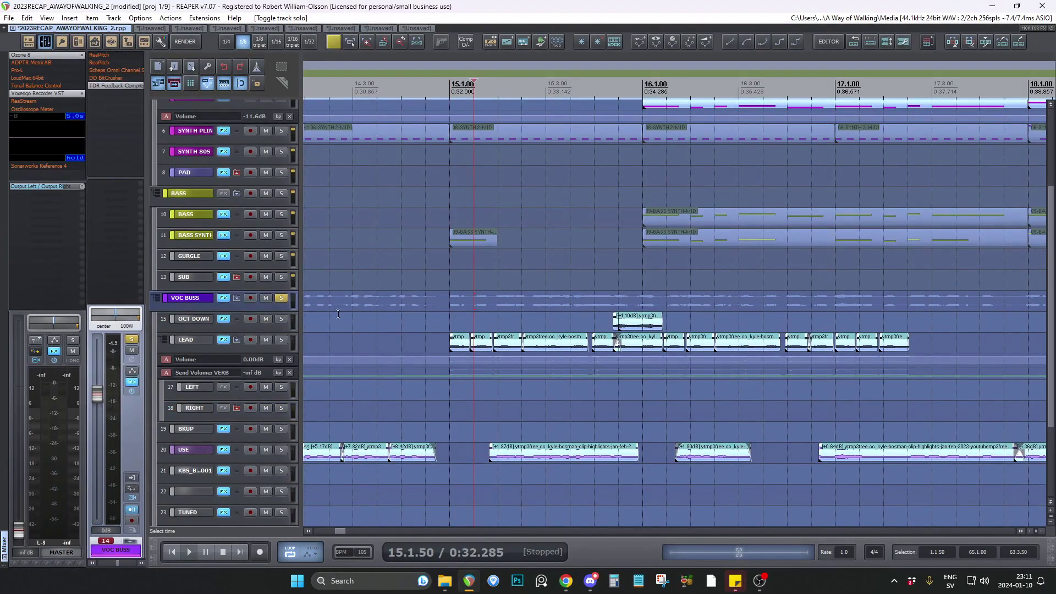
scroll(338, 313, down, 4)
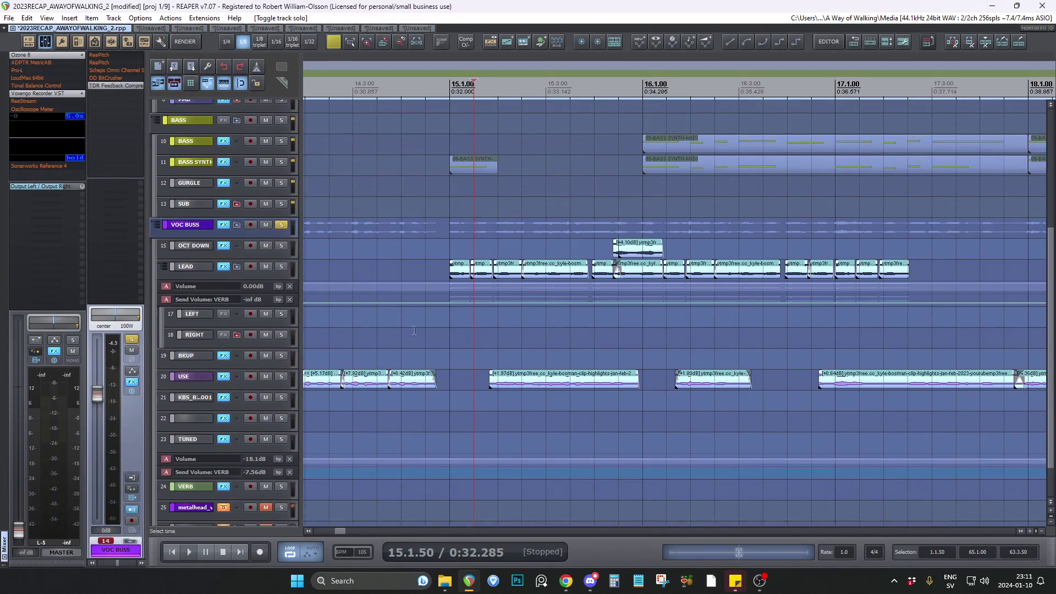
Play the soloed vocal tracks from 15.1.00 and stop playback after bar 16.
click(450, 330)
key(space)
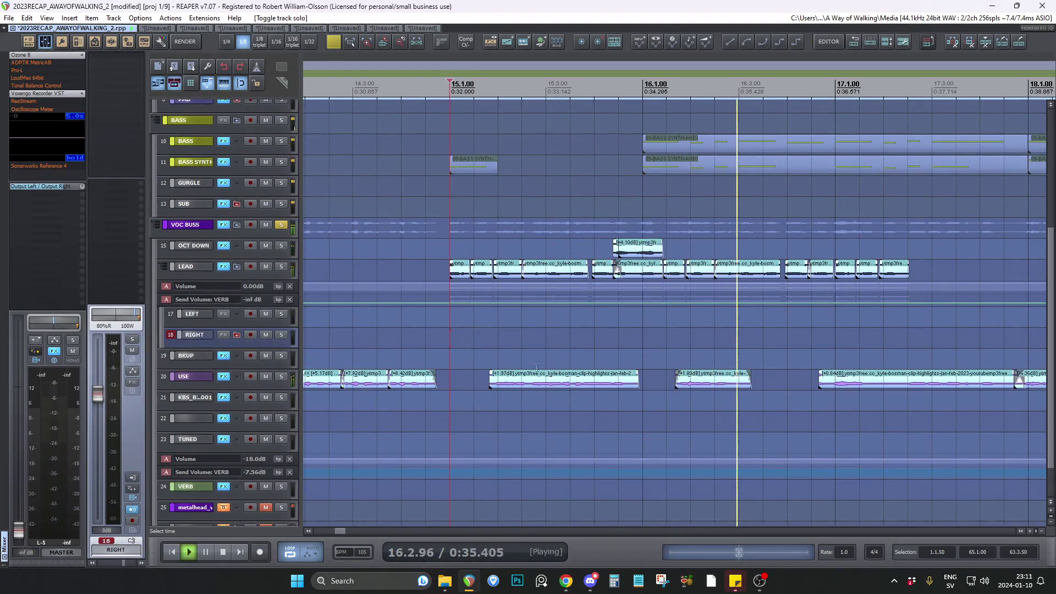
key(space)
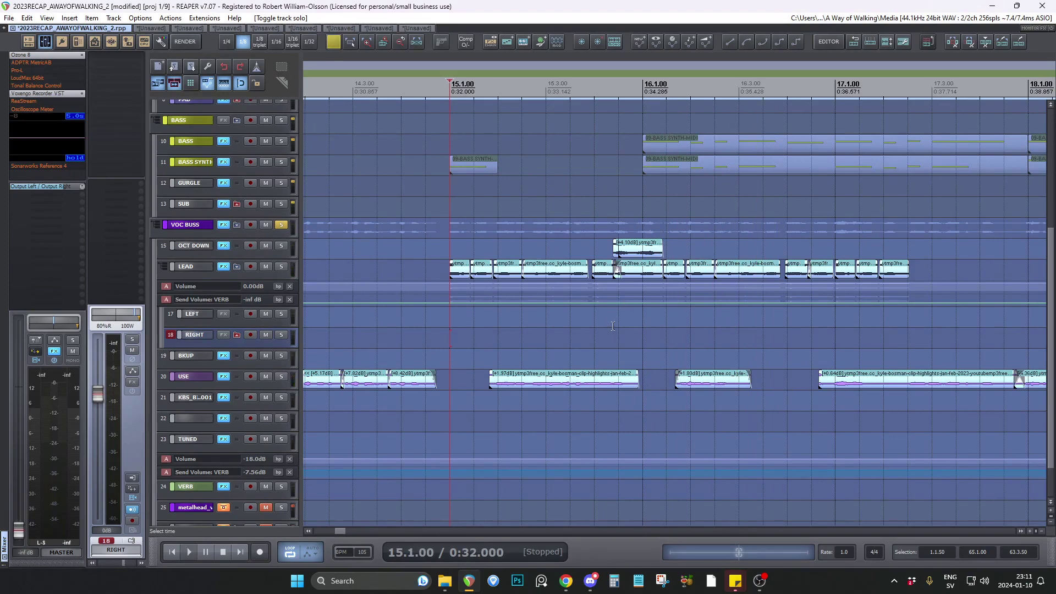
Select the clip on the OCT DOWN track just before bar 16 and examine it against the LEAD clips.
scroll(609, 298, up, 3)
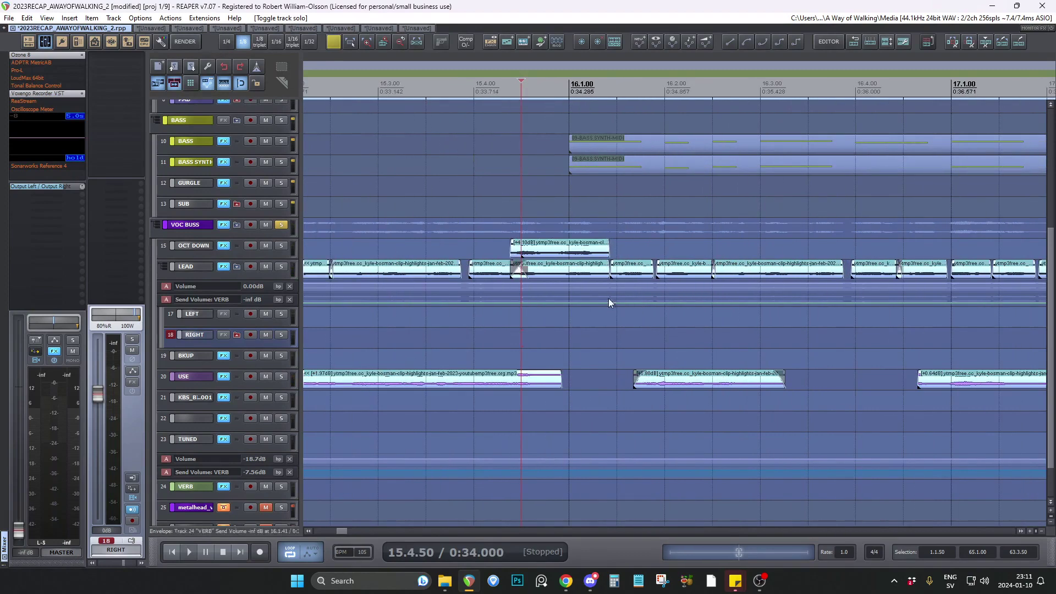
click(530, 256)
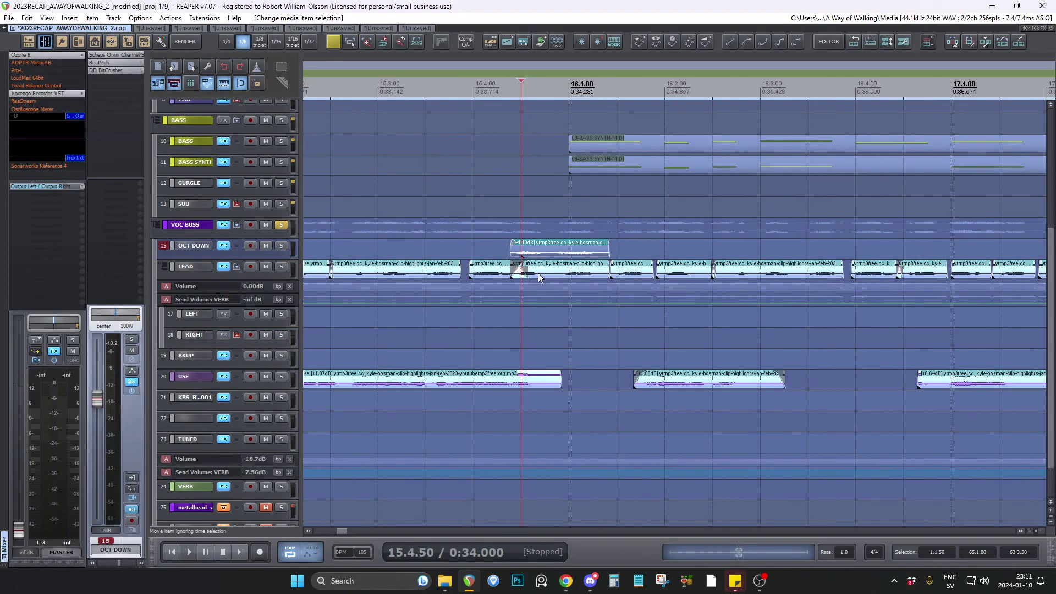
scroll(539, 280, down, 3)
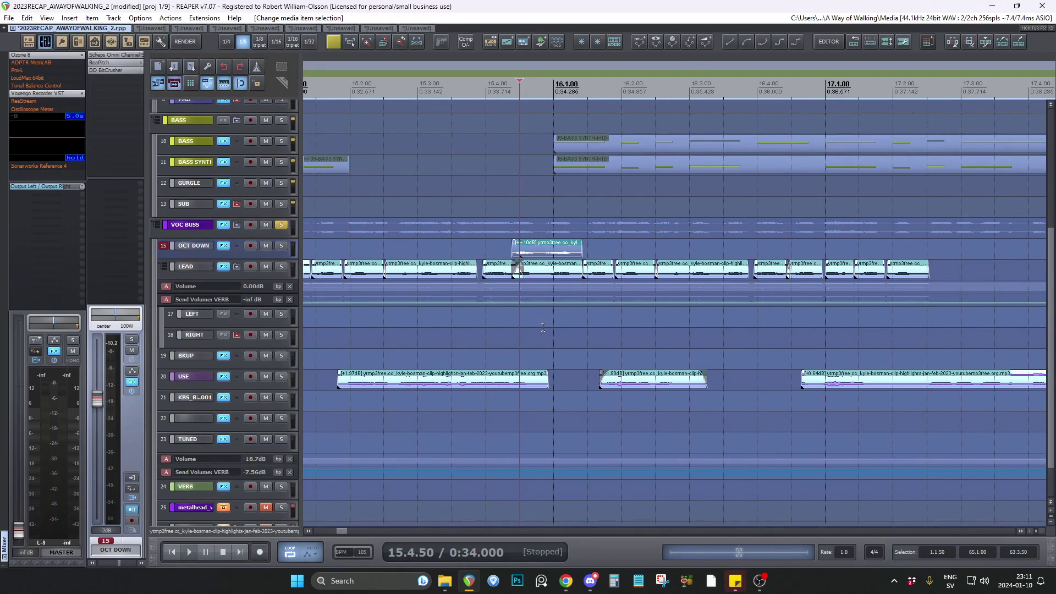
Place the edit cursor at 15.3.50 and at 15.4.50, examining the vocal clips around bar 16.
scroll(486, 342, down, 5)
click(470, 343)
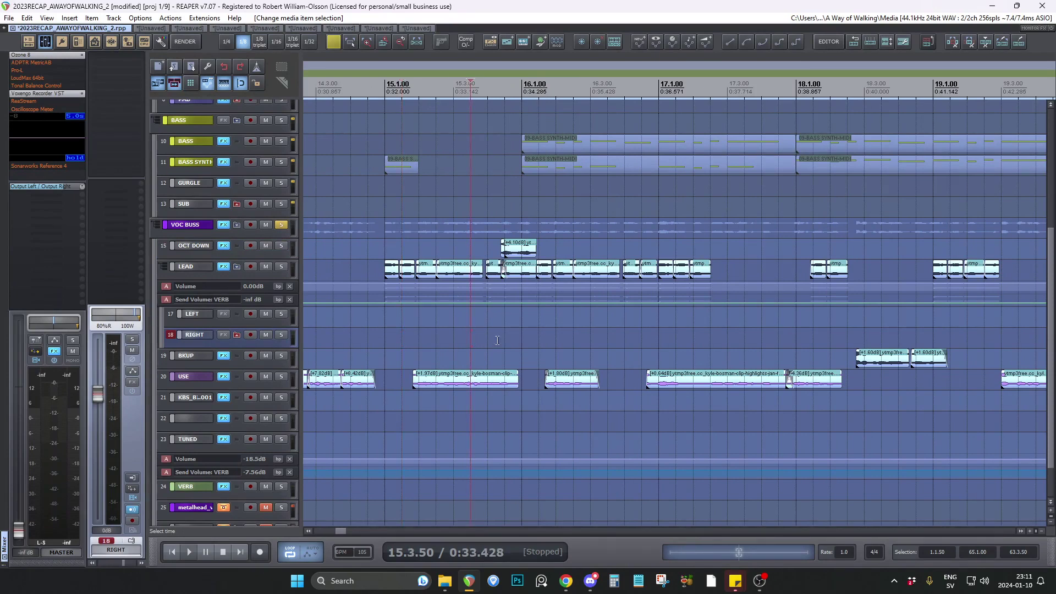
scroll(509, 338, up, 6)
click(577, 330)
click(505, 319)
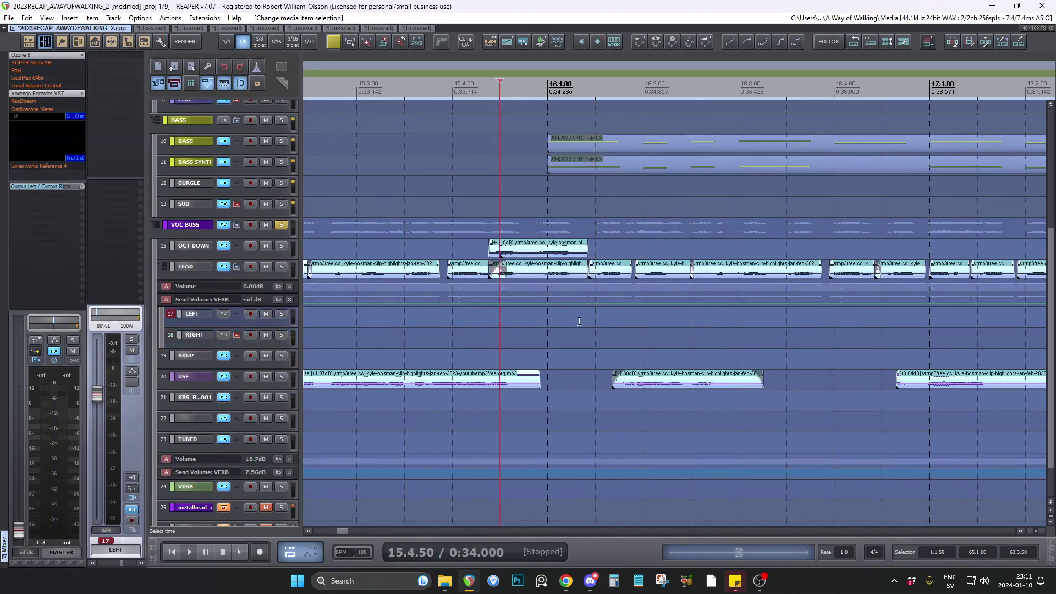
Place the edit cursor at 34.4.50 and examine the vocal, bass and drum tracks around the 130 BPM change at bar 35.
scroll(506, 317, down, 4)
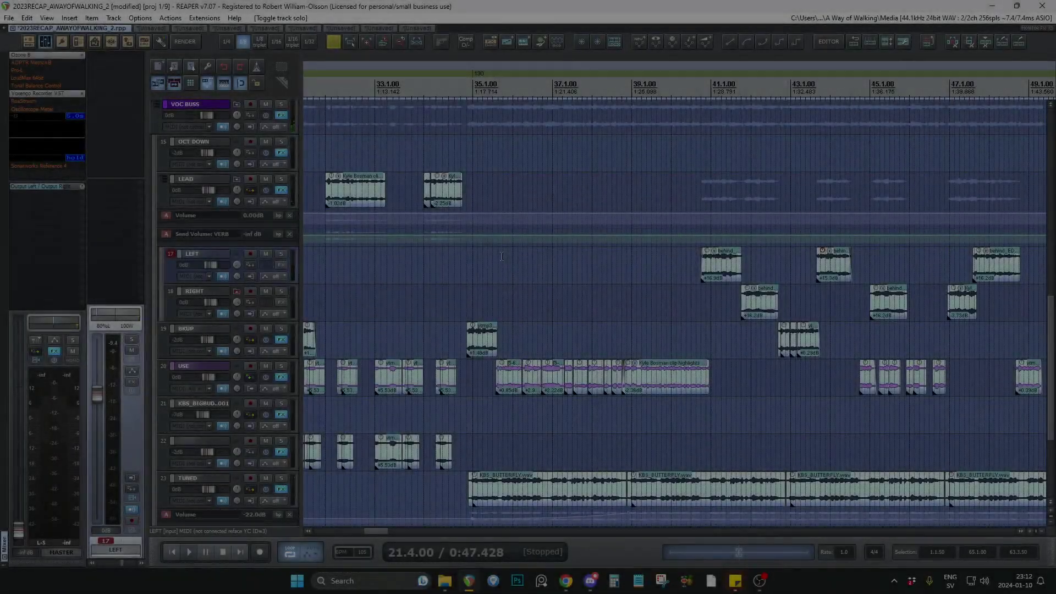
scroll(493, 248, up, 5)
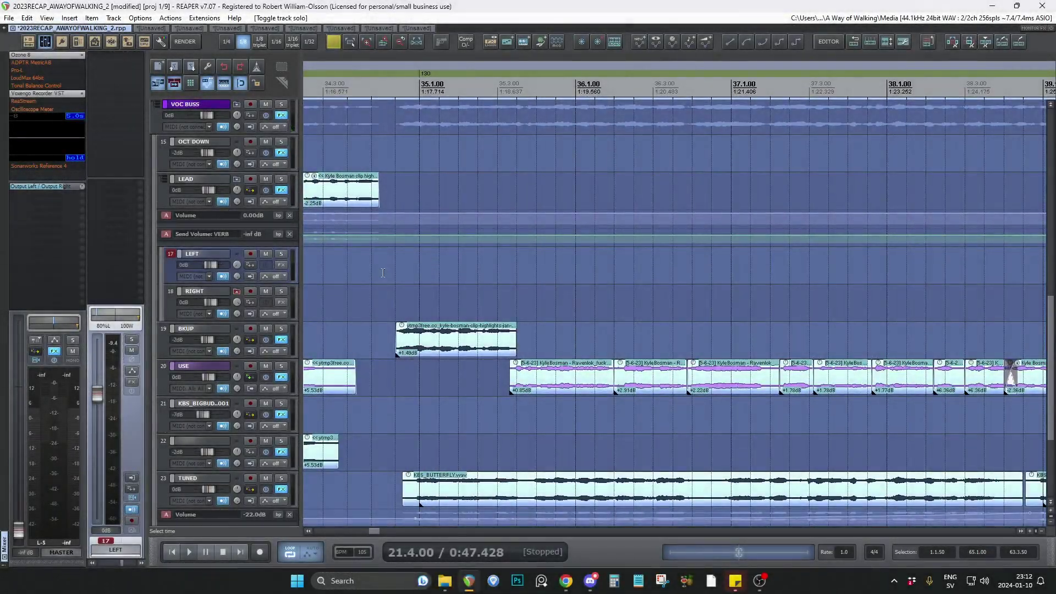
scroll(294, 266, up, 10)
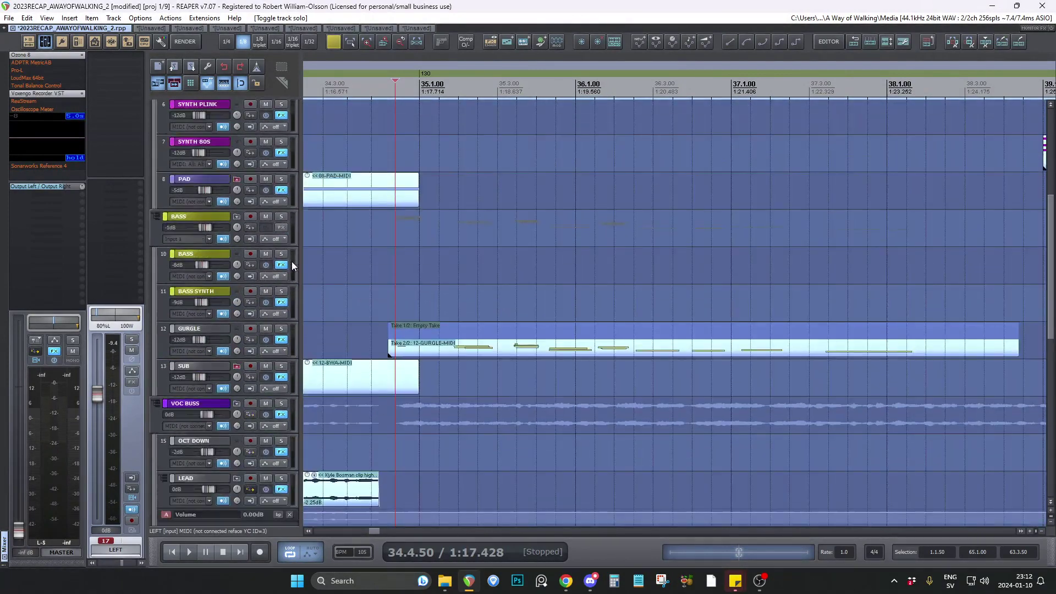
scroll(292, 262, up, 3)
scroll(443, 243, down, 3)
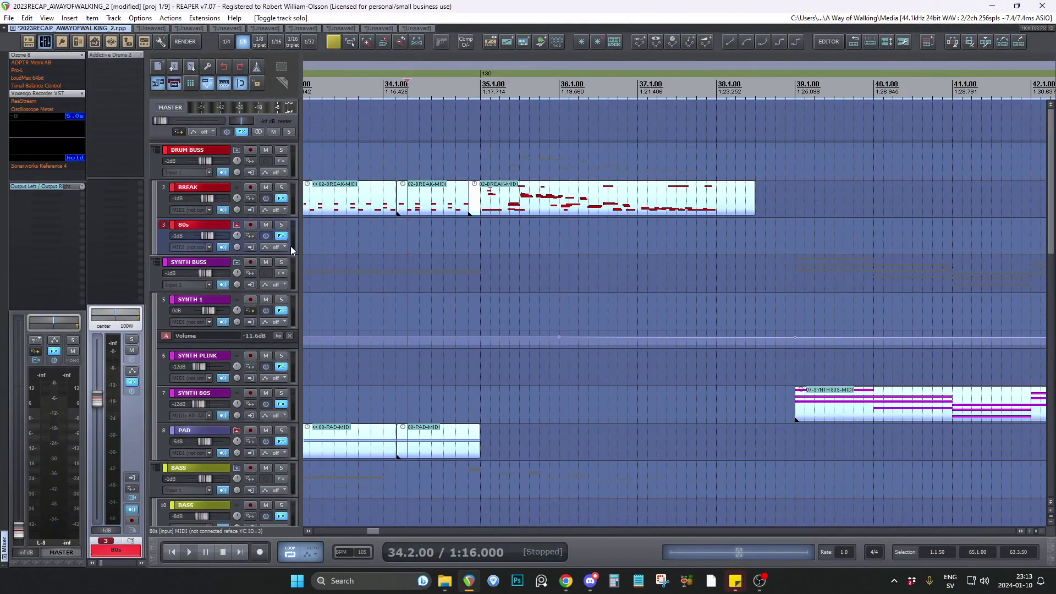
Place the edit cursor at 34.3.50, 34.1.50 and 35.1.00, examining the drum break and synth clips around bar 35.
scroll(290, 246, down, 2)
click(448, 317)
click(449, 316)
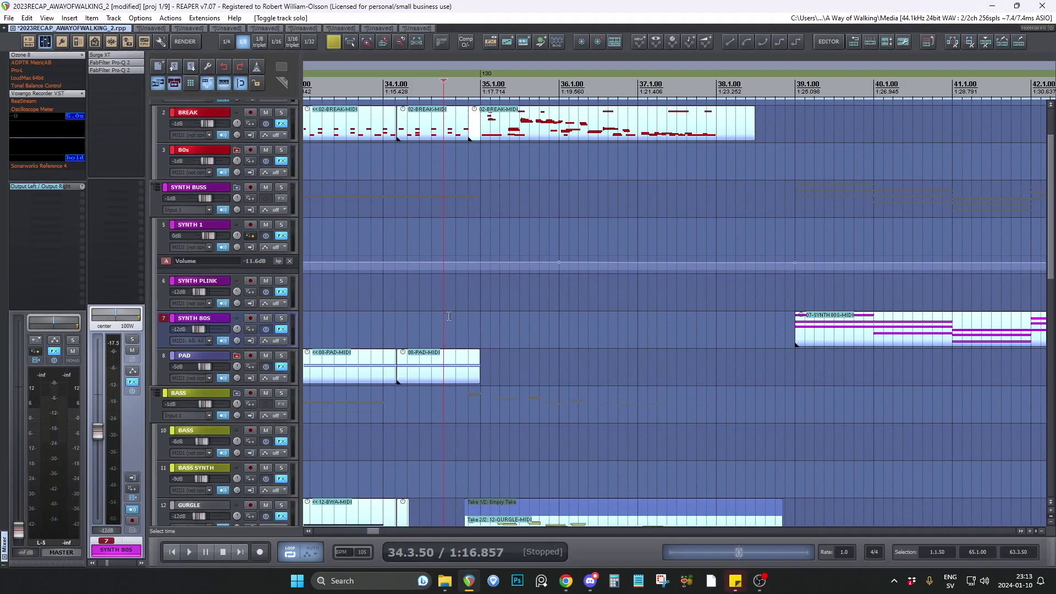
click(392, 291)
scroll(294, 229, up, 2)
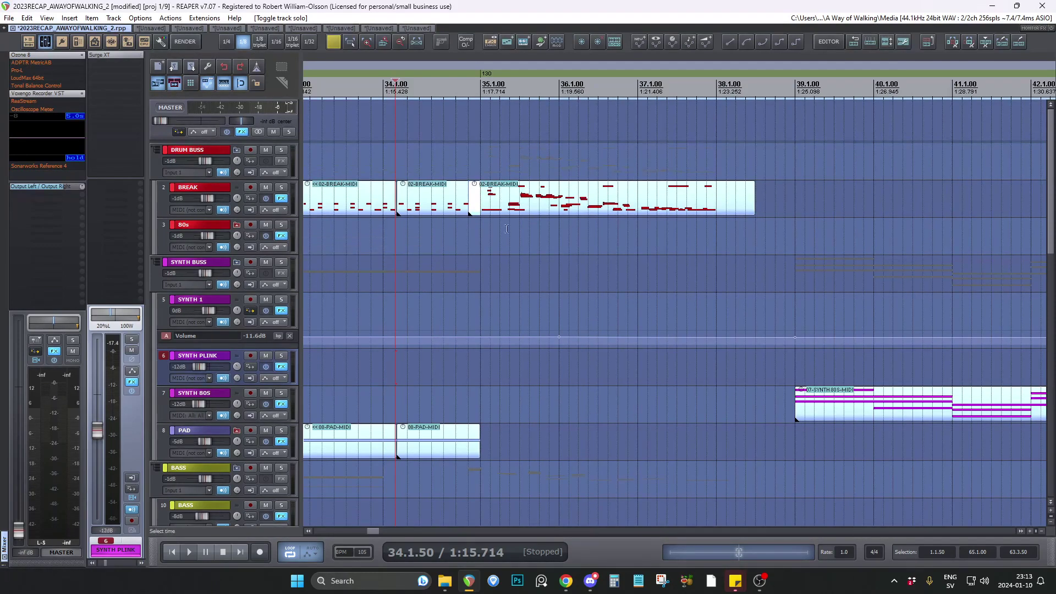
click(481, 244)
scroll(564, 250, up, 2)
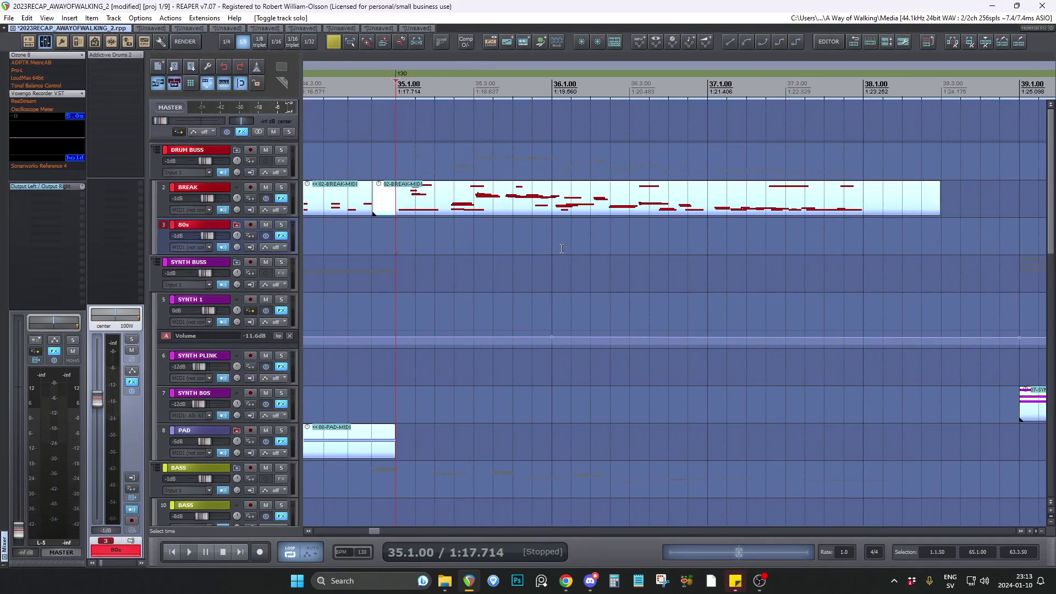
scroll(444, 250, down, 2)
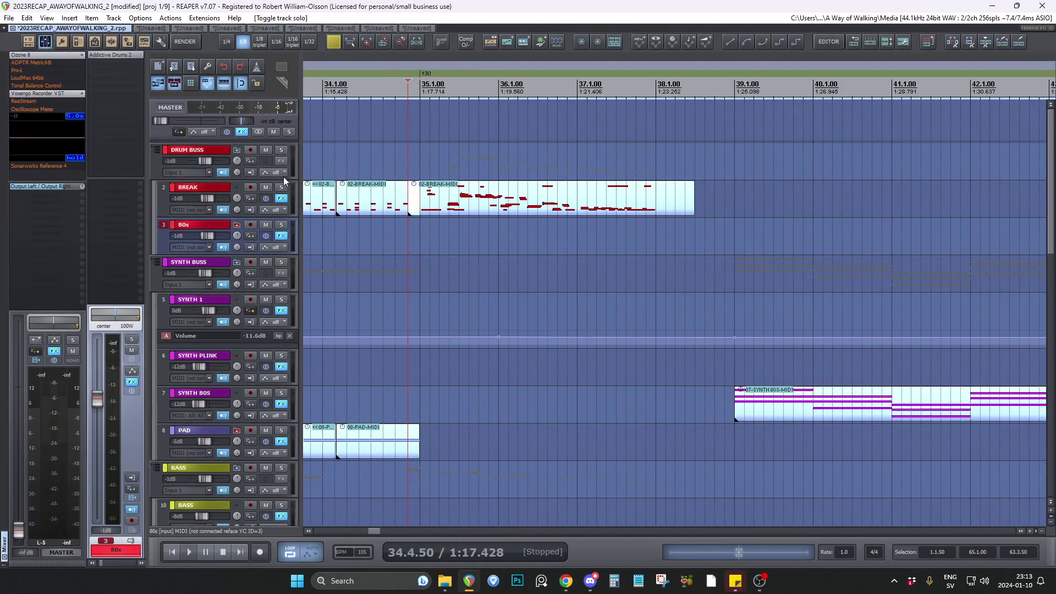
Inspect the notes of the BREAK clip spanning bar 35 in the MIDI editor, audition the BREAK track in solo, and clear the solo.
double_click(456, 205)
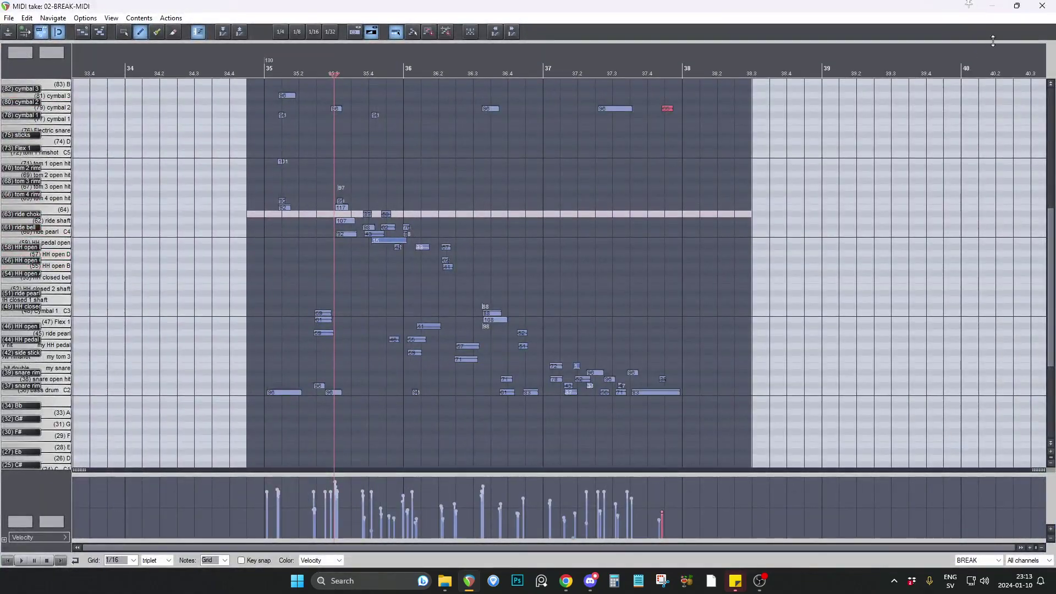
click(1042, 7)
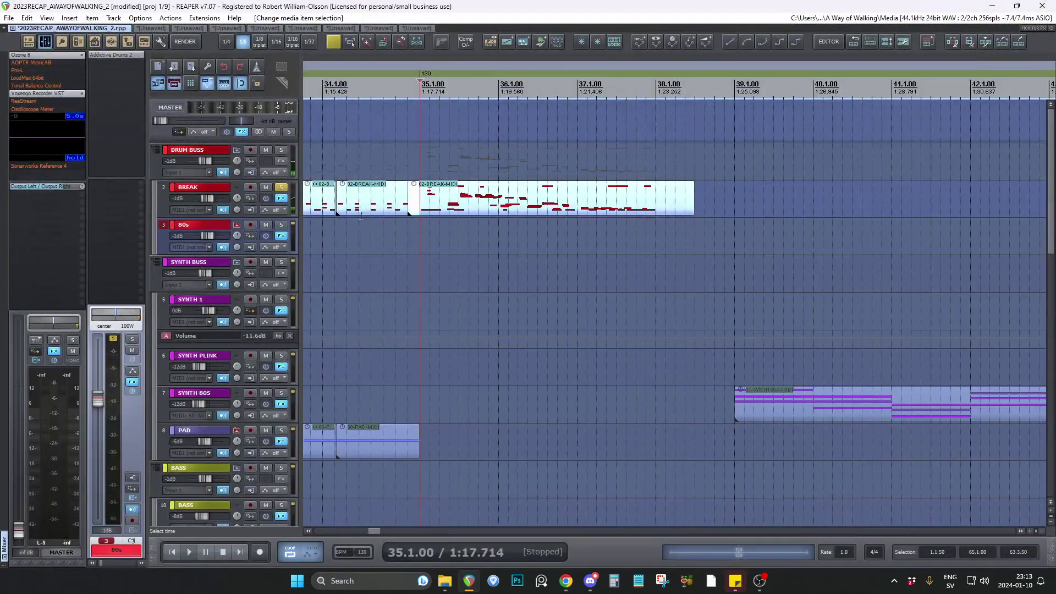
click(280, 189)
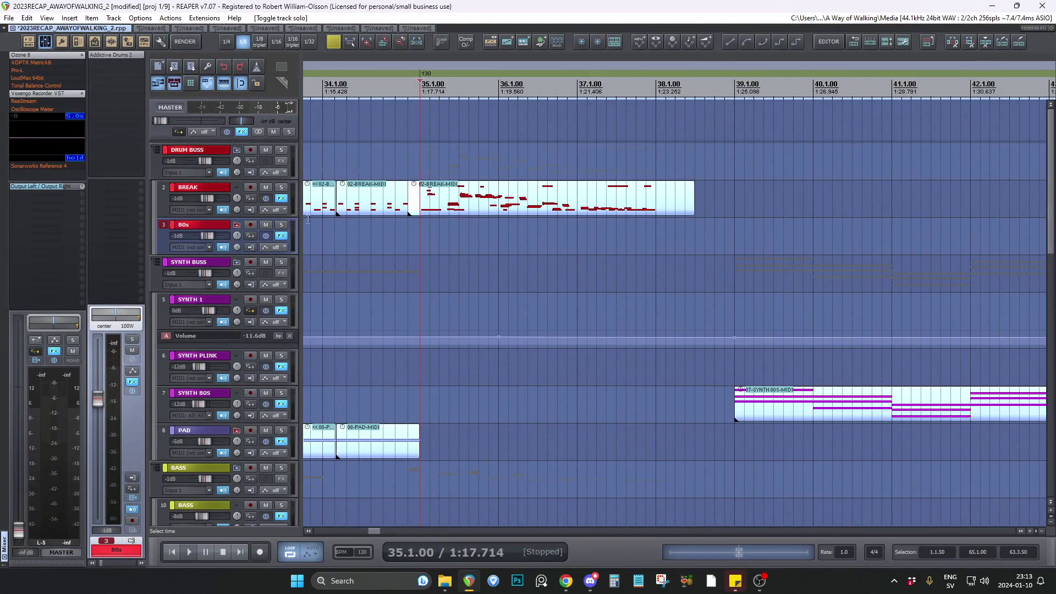
Play the GURGLE track in solo from 34.4.50 and clear its solo.
scroll(295, 222, down, 2)
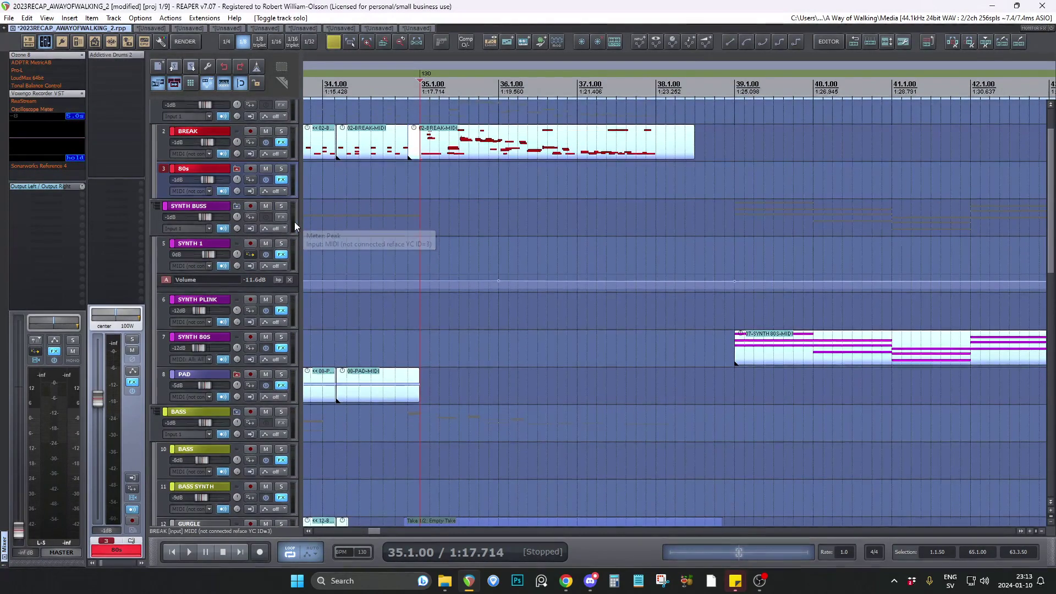
scroll(295, 222, down, 1)
scroll(294, 222, down, 10)
click(408, 294)
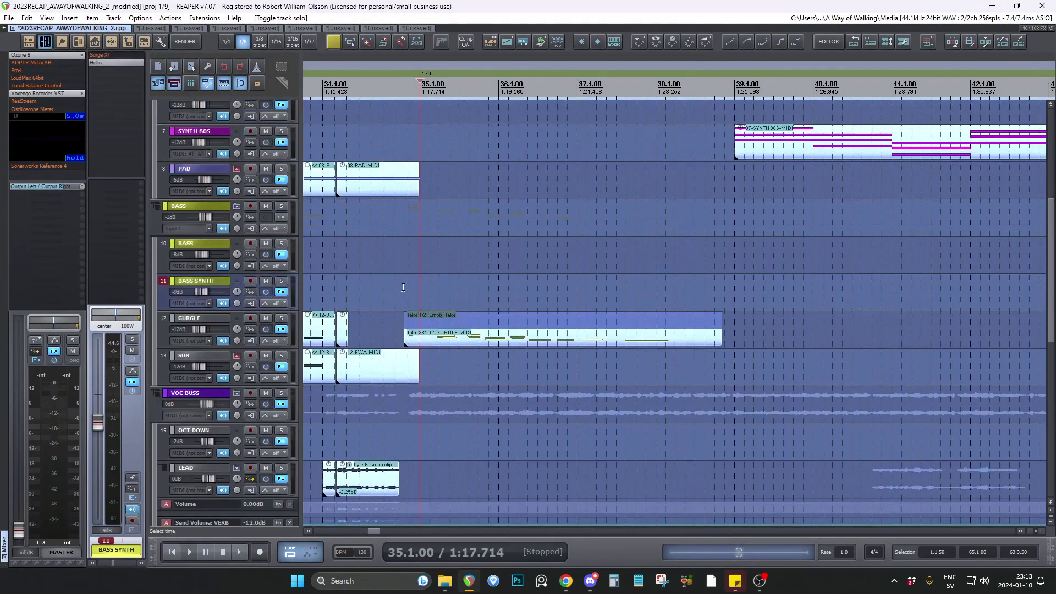
click(282, 319)
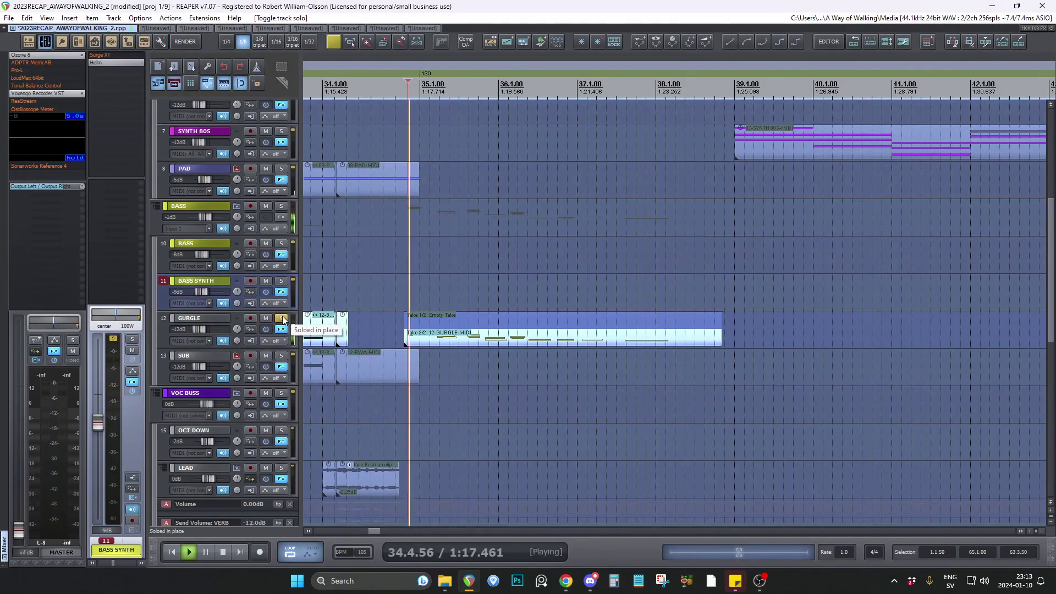
click(282, 319)
Examine the vocal clips on the LEAD to TUNED tracks from bar 34, and switch to the ninth open project.
scroll(284, 270, down, 9)
scroll(285, 272, down, 4)
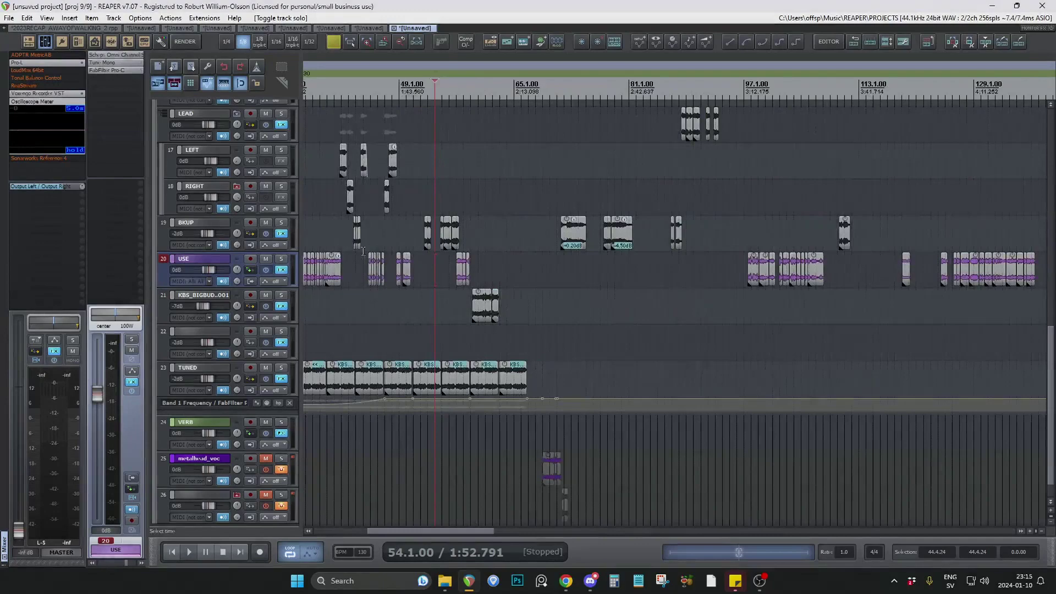
scroll(364, 251, up, 4)
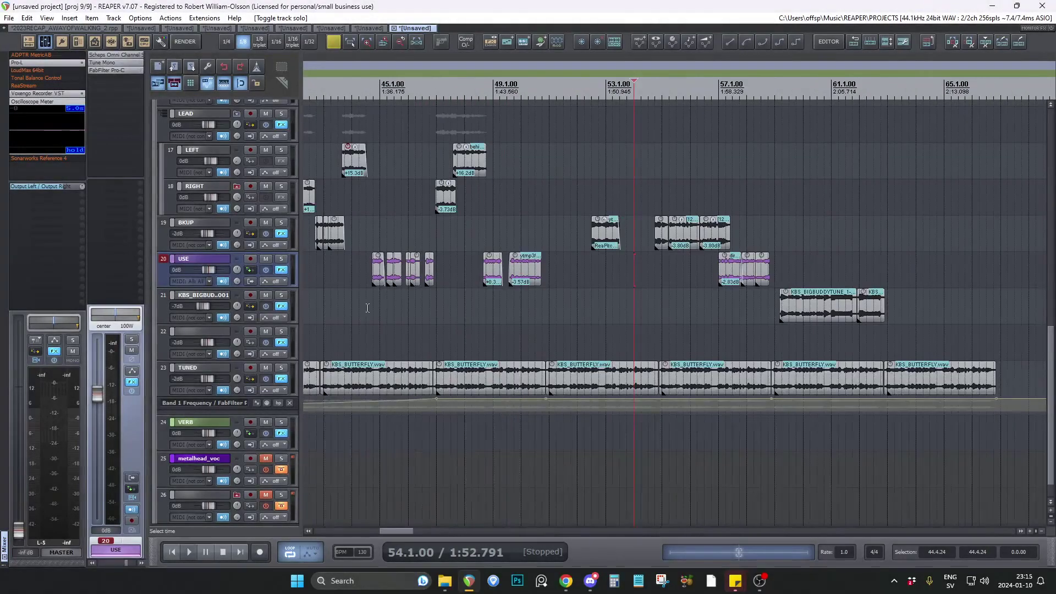
Examine the vocal clips across the later part of the song and start playback from 41.1.00.
click(367, 306)
scroll(641, 306, down, 3)
scroll(587, 286, up, 1)
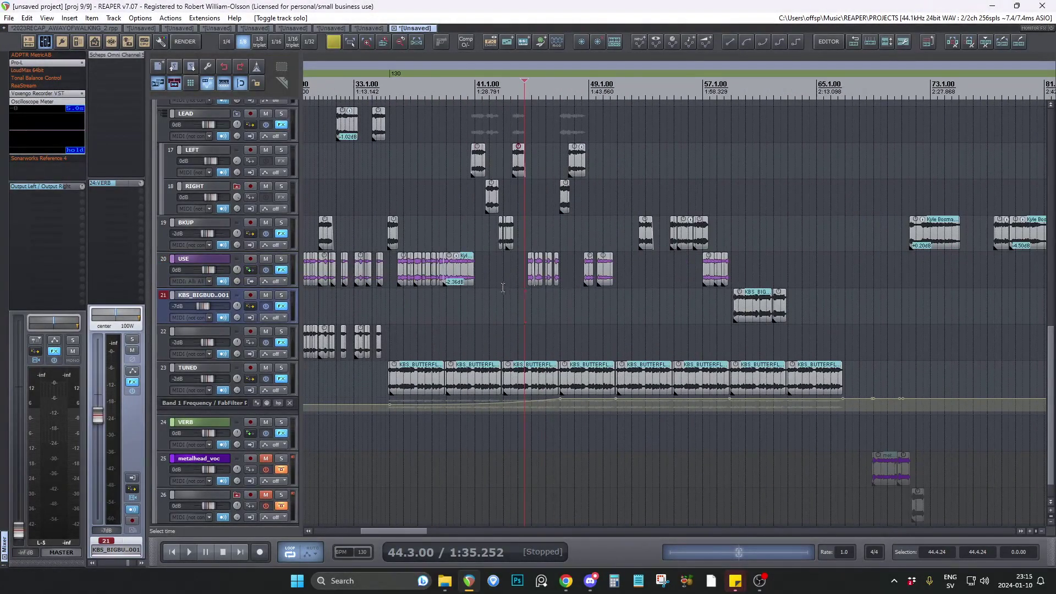
click(476, 308)
key(space)
Mute the SYNTH BUSS, DRUM BUSS and BASS folder tracks during playback.
scroll(266, 165, up, 20)
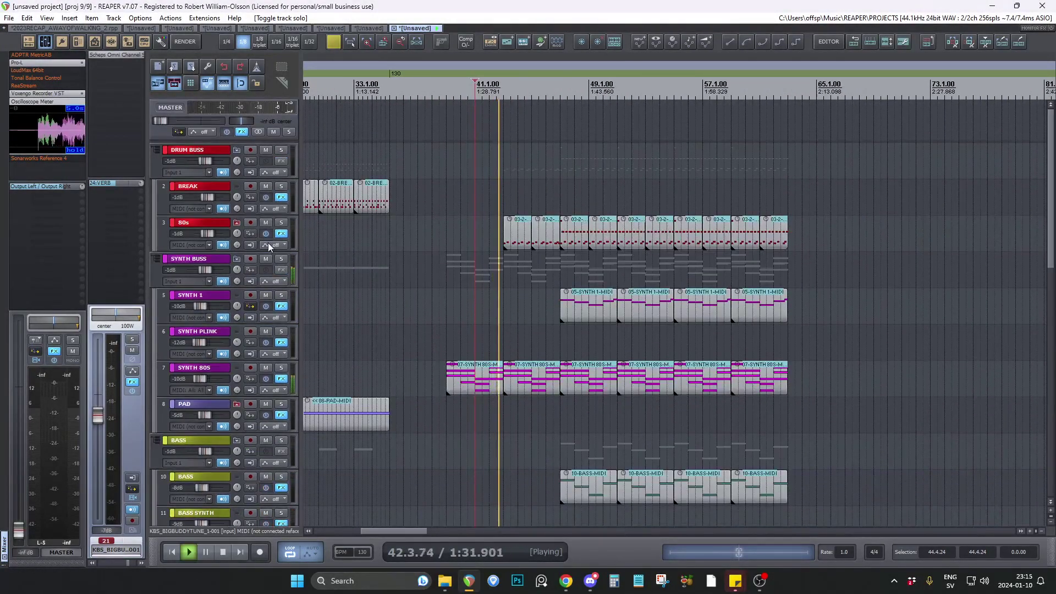
click(266, 258)
click(265, 150)
scroll(296, 325, down, 3)
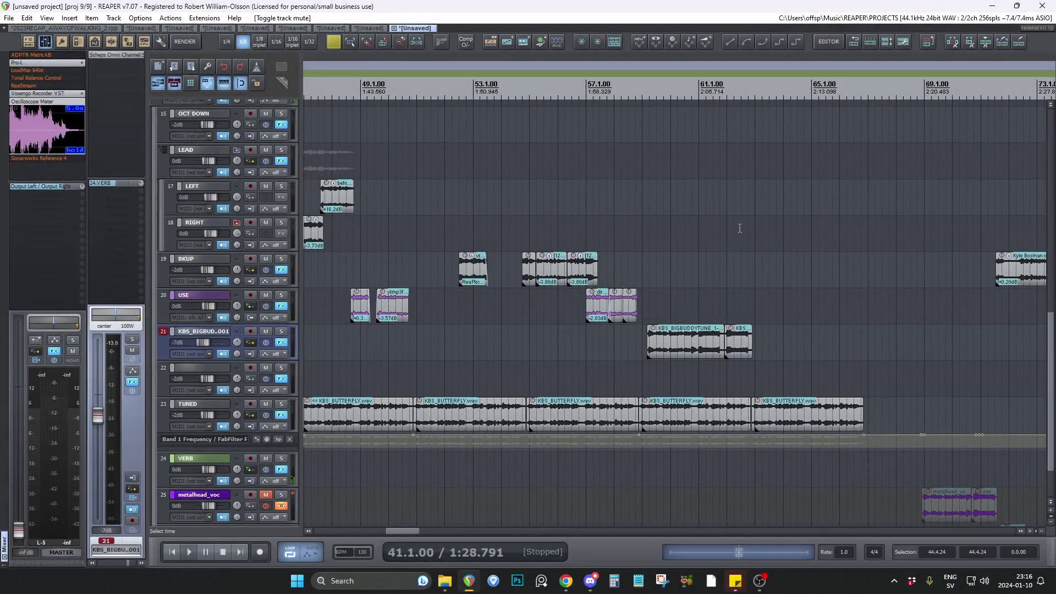
Examine the vocal clips between bars 37 and 69, and place the edit cursor at 52.2.50.
click(636, 336)
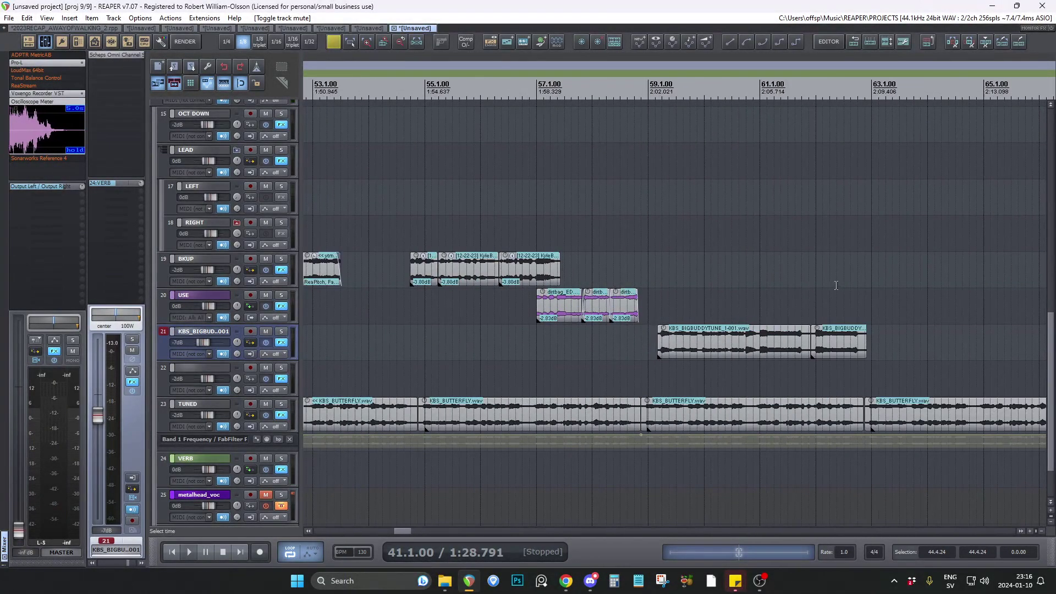
scroll(635, 335, down, 4)
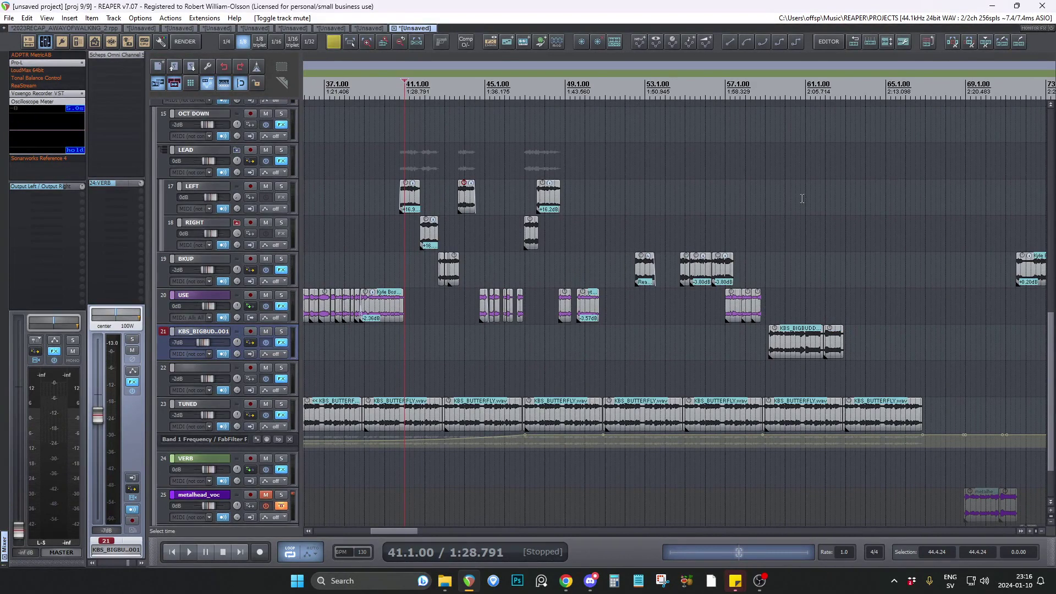
scroll(727, 212, up, 3)
click(540, 242)
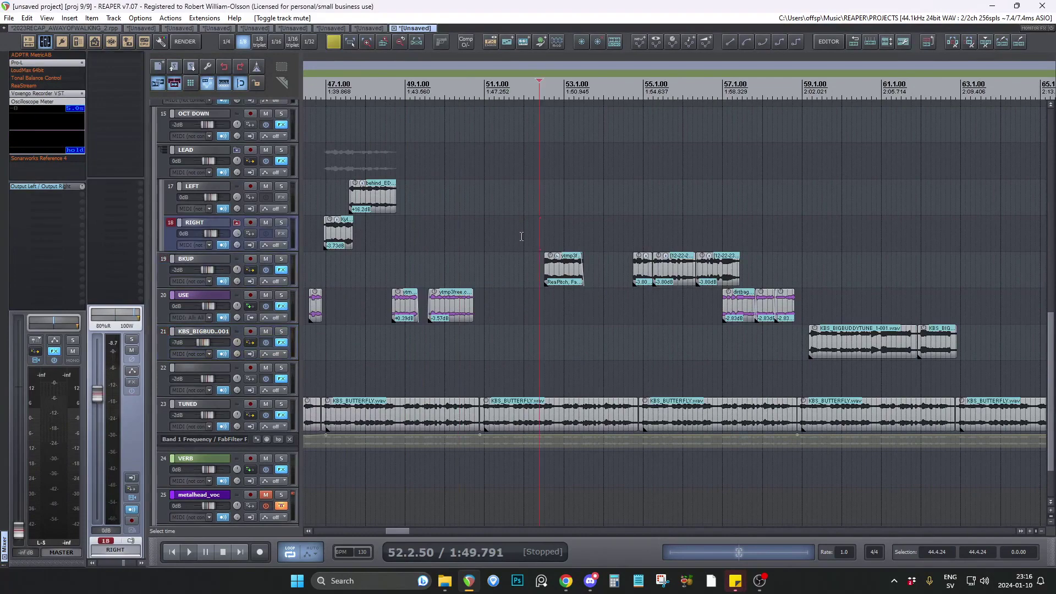
Bring the VOC BUSS track into view and place the edit cursor at 56.4.50 to examine the BKUP and USE clips.
scroll(520, 238, up, 3)
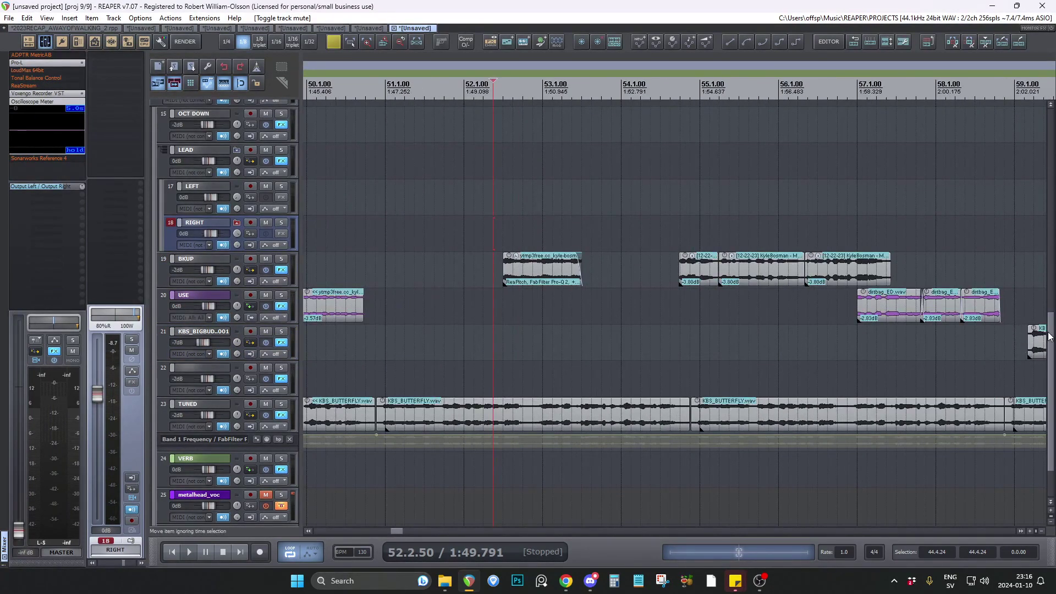
drag(1050, 337, 1053, 310)
scroll(808, 328, down, 3)
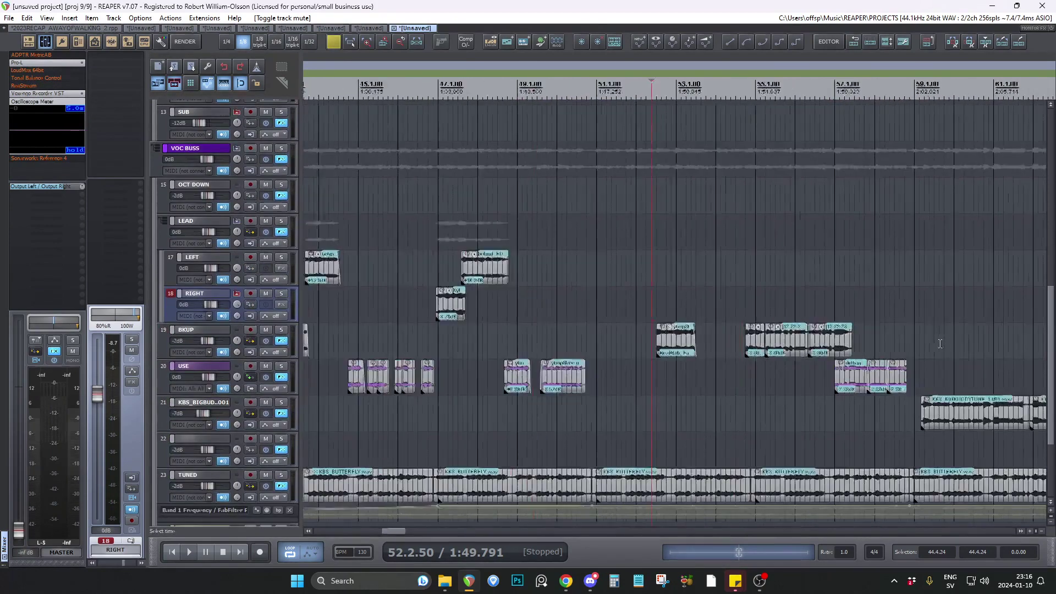
scroll(916, 337, up, 3)
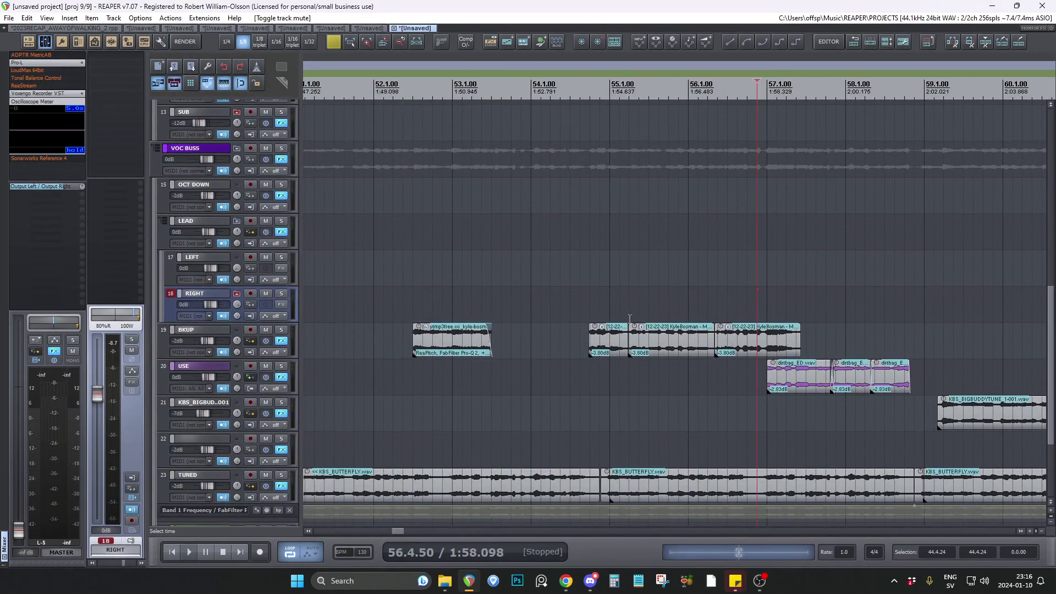
Temporarily mute the BKUP track, place the edit cursor at 56.4.50 before the USE clips, and unmute BKUP.
click(267, 330)
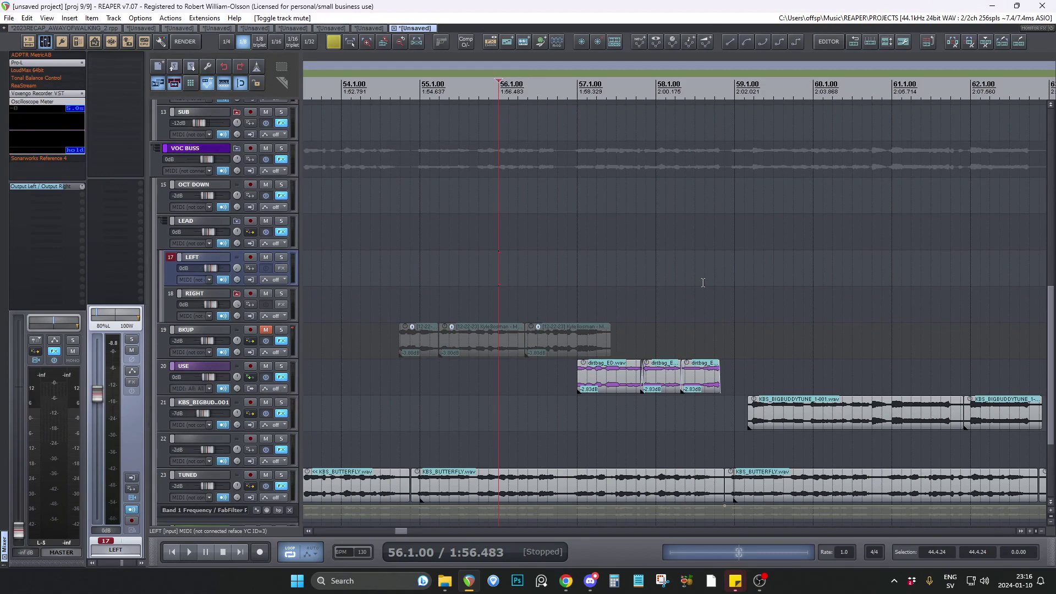
click(575, 295)
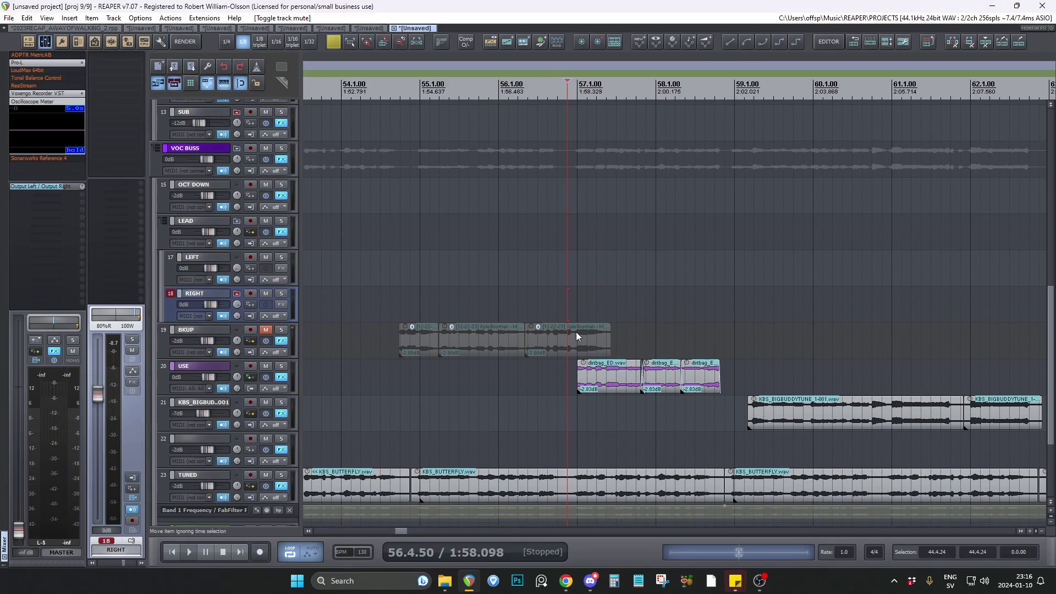
scroll(489, 317, down, 2)
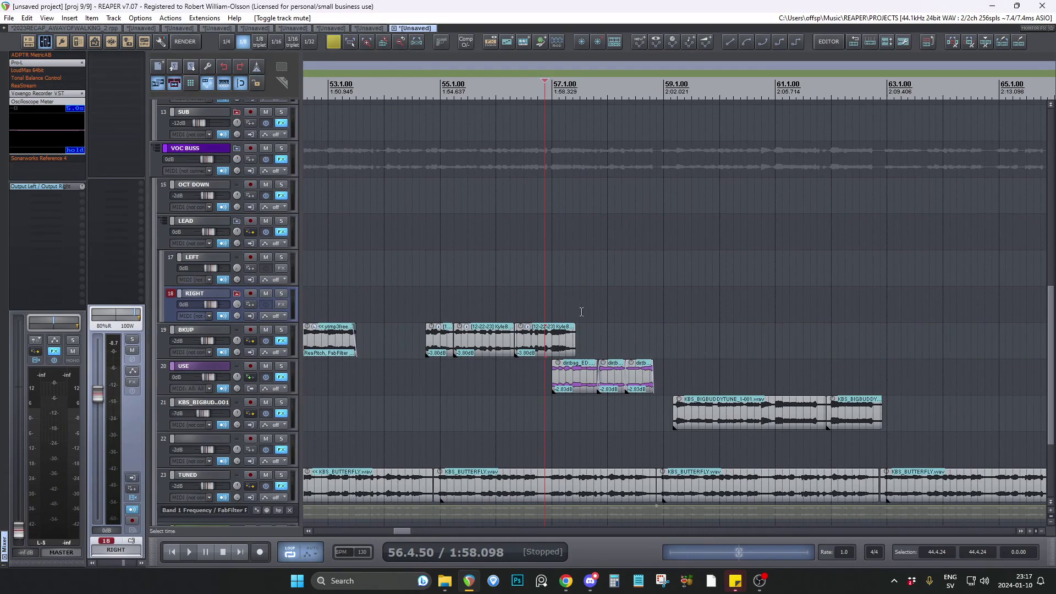
Solo the KBS_BIGBUDDYTUNE track, play its clips from 59.1.50, stop playback and unsolo it.
scroll(581, 312, left, 4)
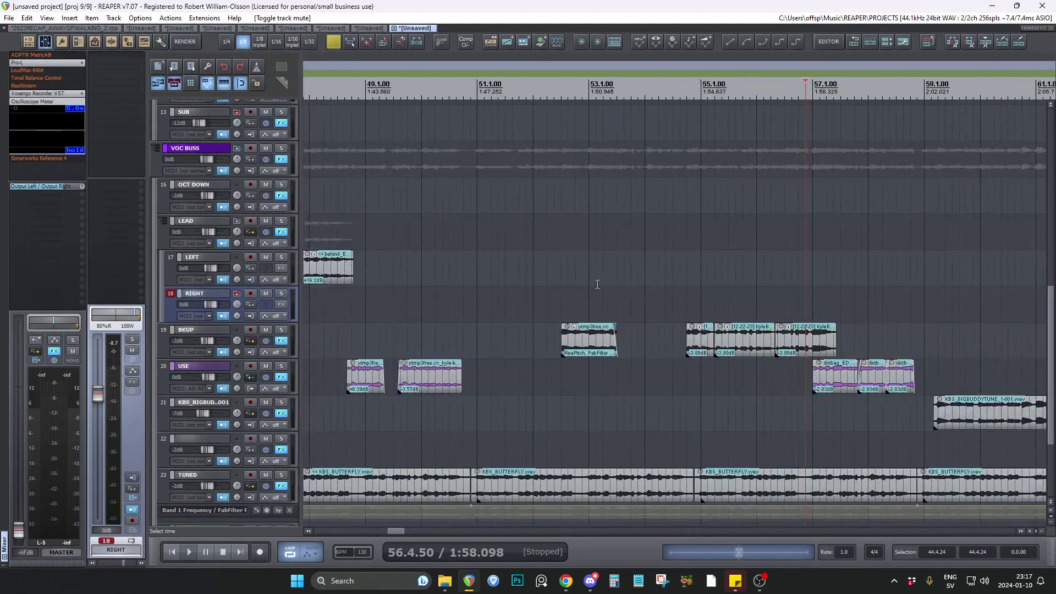
scroll(597, 284, down, 2)
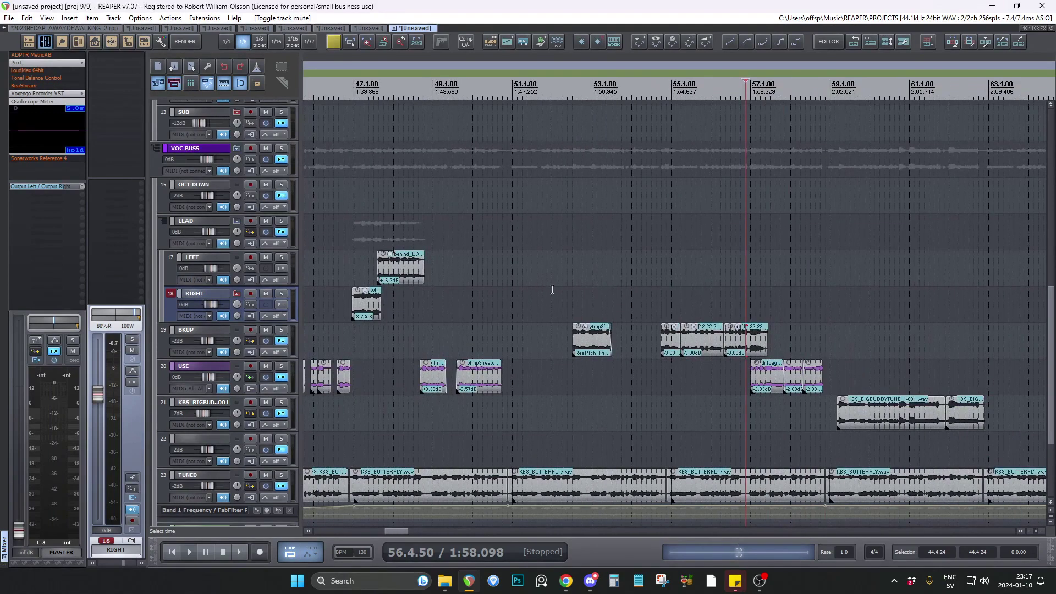
scroll(877, 324, up, 3)
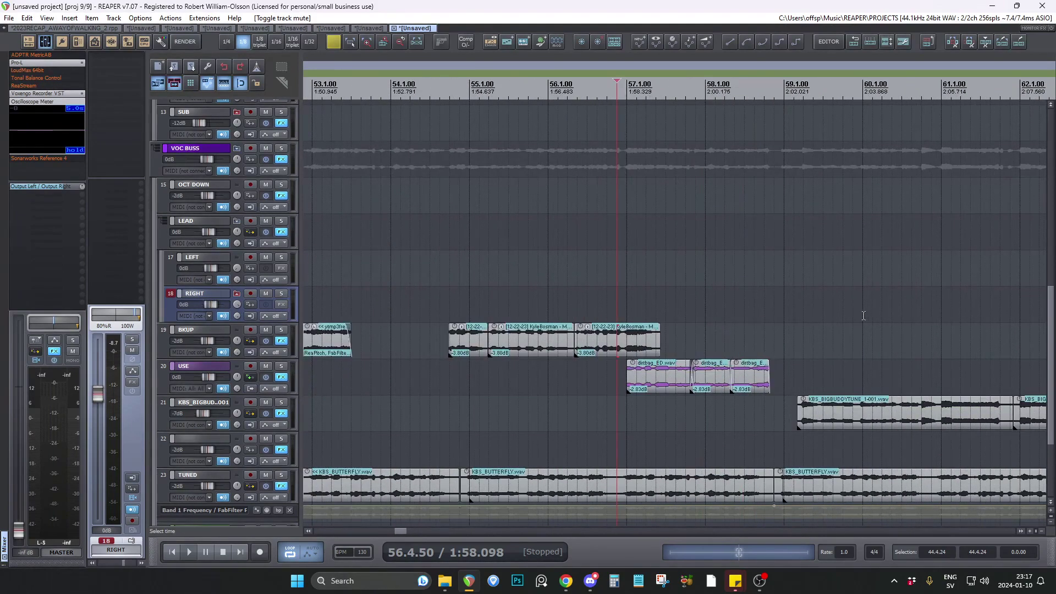
scroll(863, 316, up, 2)
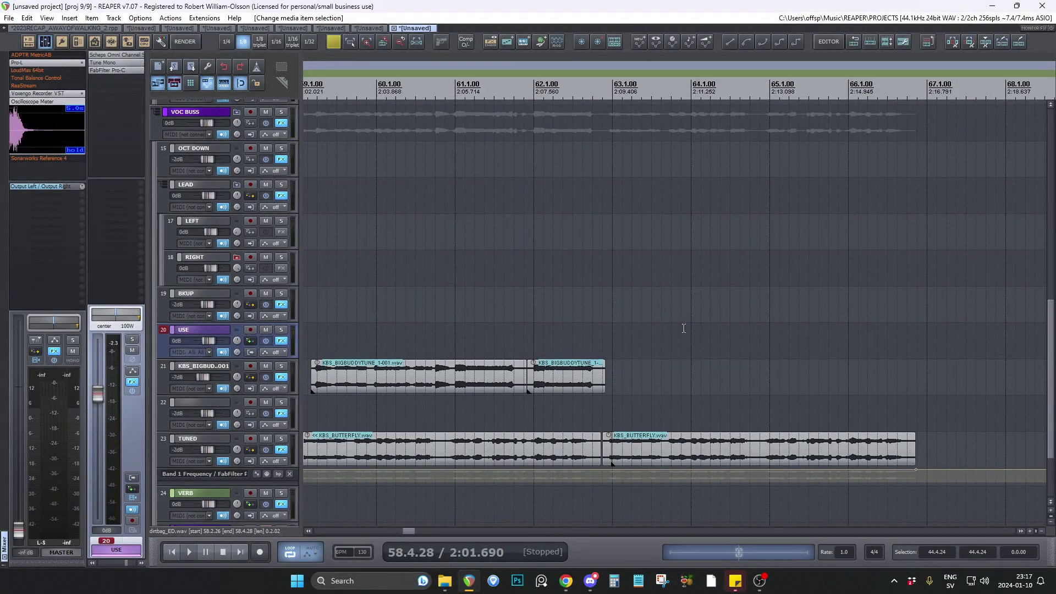
scroll(694, 330, left, 5)
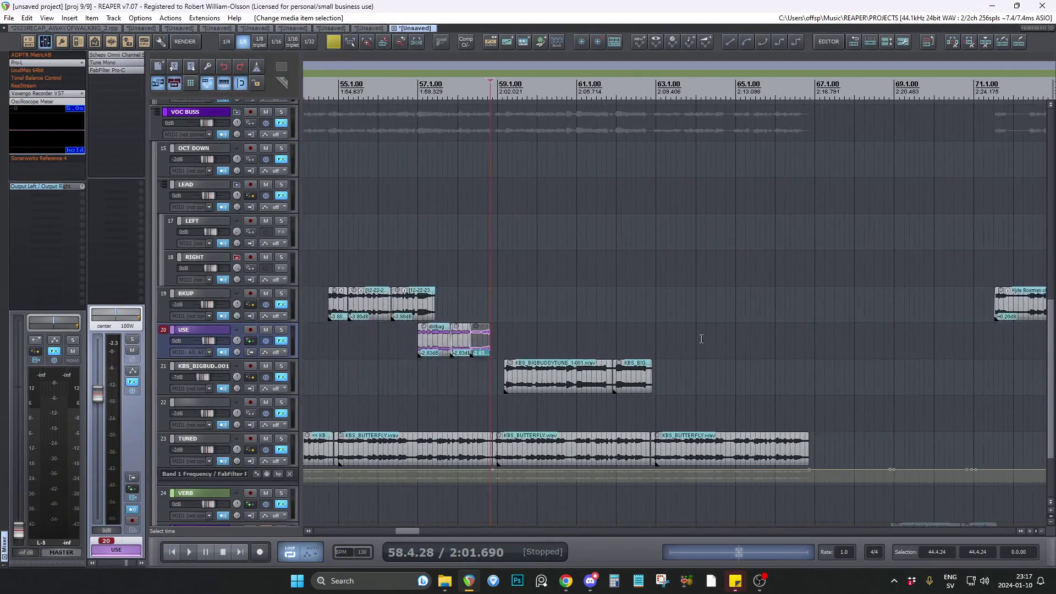
click(525, 325)
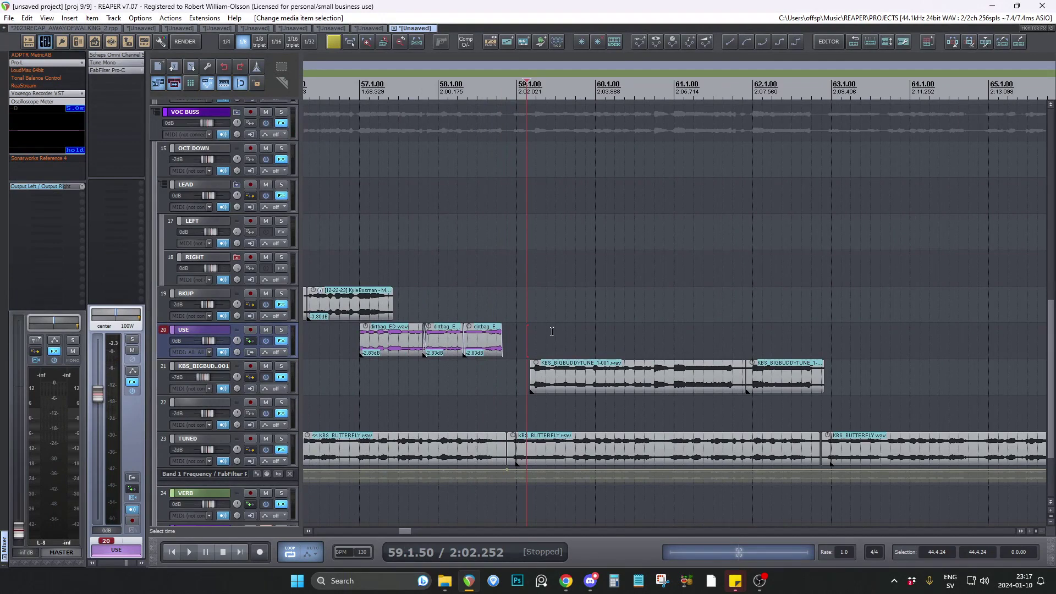
click(282, 366)
key(space)
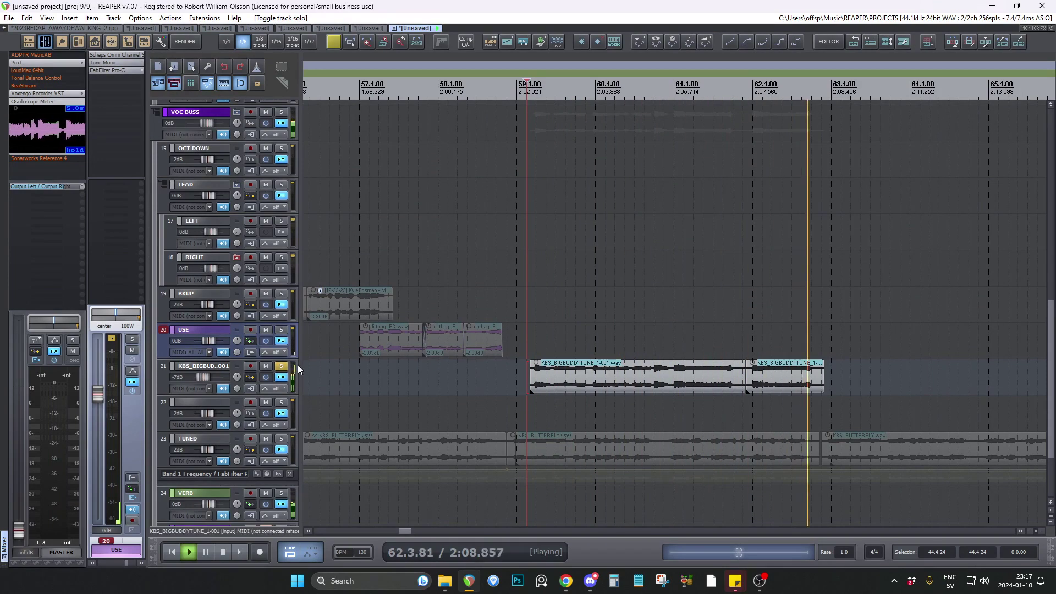
click(282, 367)
key(space)
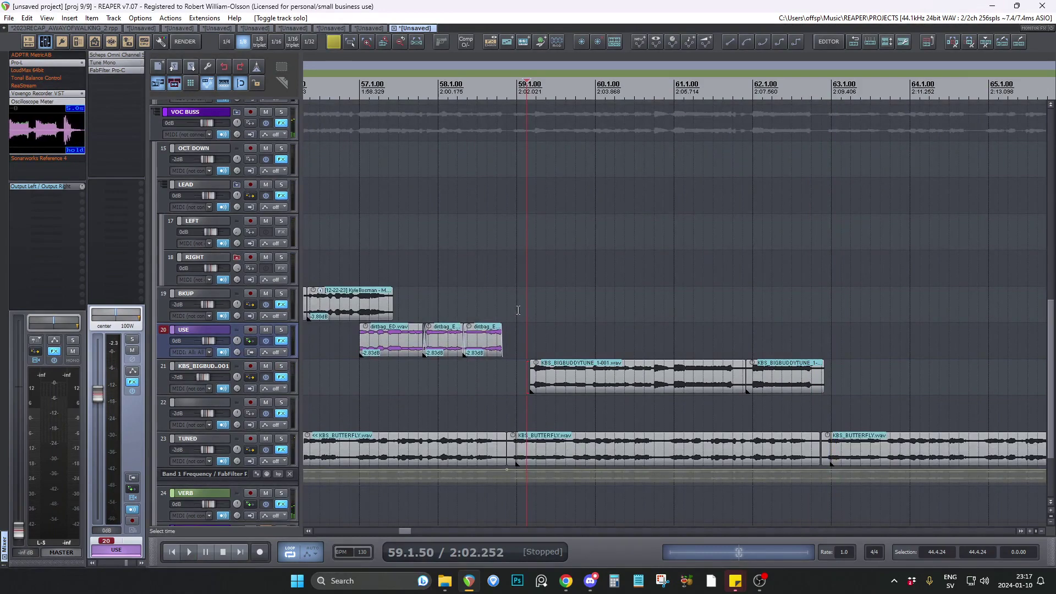
Review the vocal clips between bars 45 and 77, and switch to the 2023RECAP_AWAYOFWALKING_2.rpp project.
scroll(511, 309, down, 2)
scroll(510, 309, down, 4)
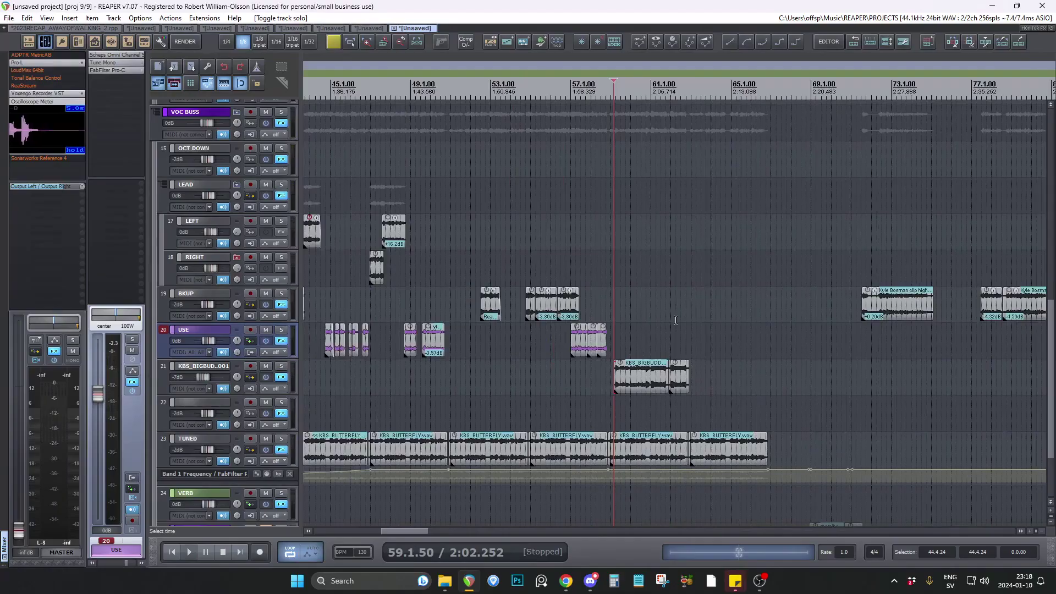
scroll(675, 320, up, 4)
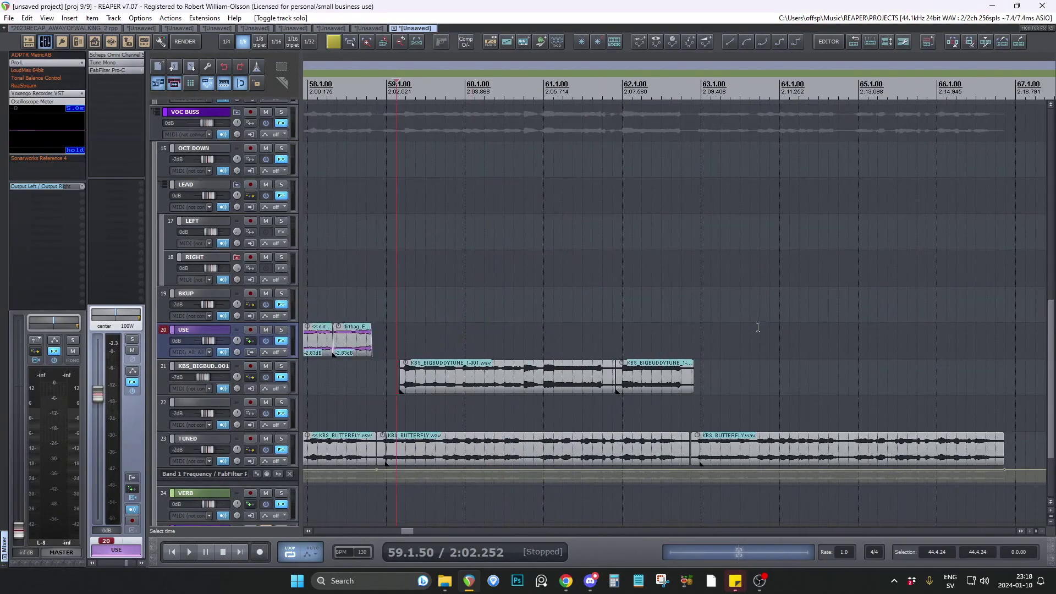
scroll(785, 328, down, 2)
scroll(649, 306, up, 5)
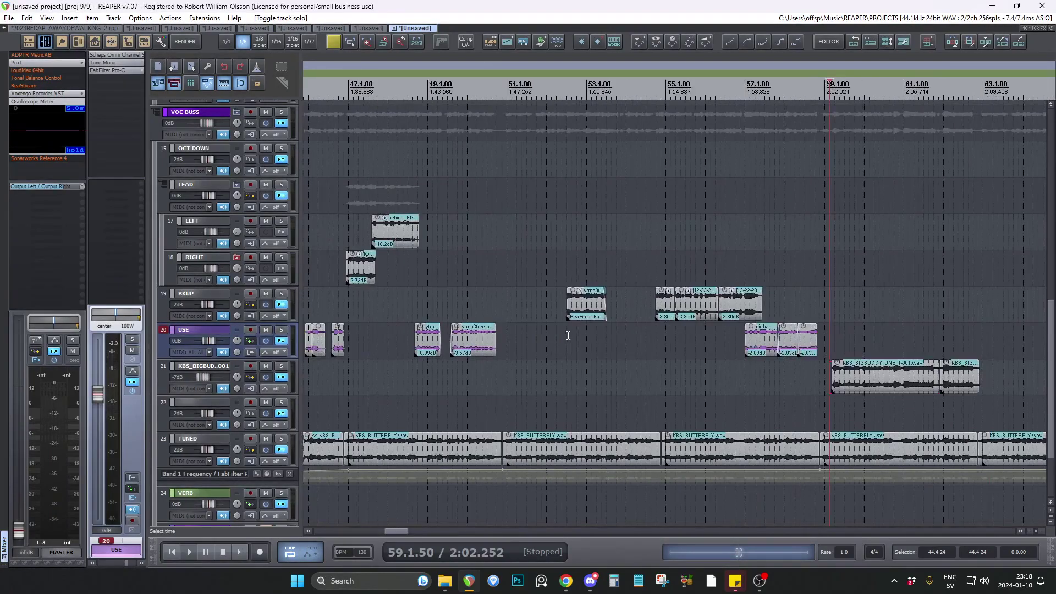
scroll(569, 333, up, 2)
scroll(569, 333, down, 2)
click(22, 29)
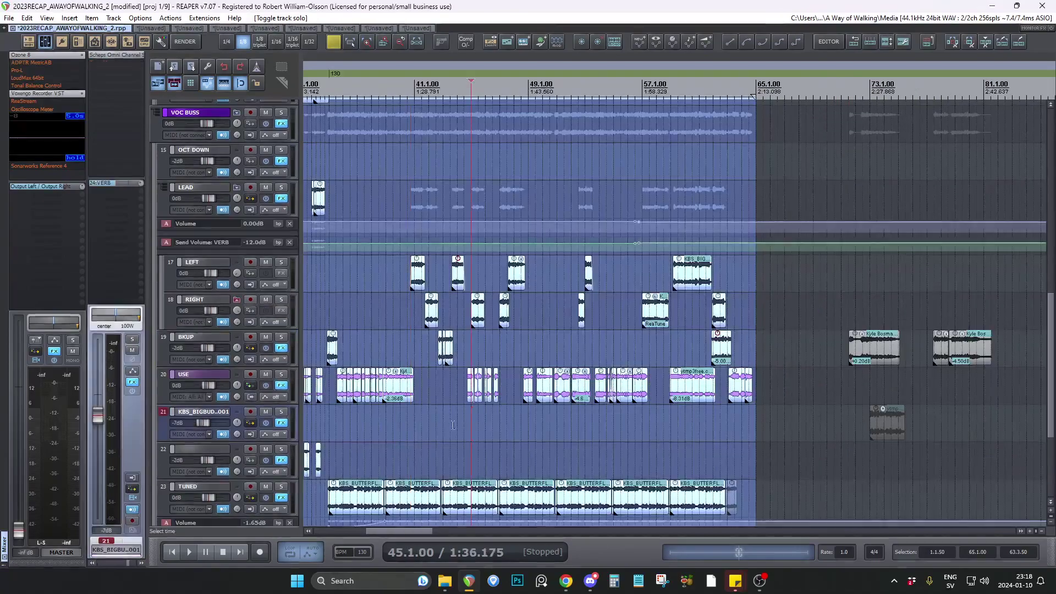
Solo the TUNED track, play its KBS_BUTTERFLY clip from 54.4.50, stop playback and unsolo it.
scroll(569, 457, up, 3)
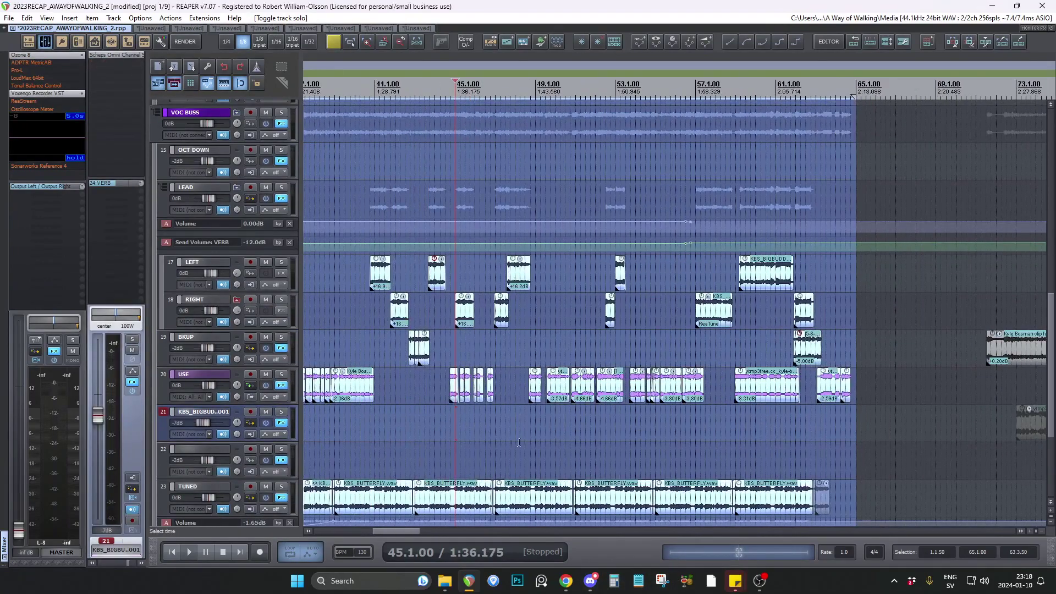
scroll(300, 373, down, 3)
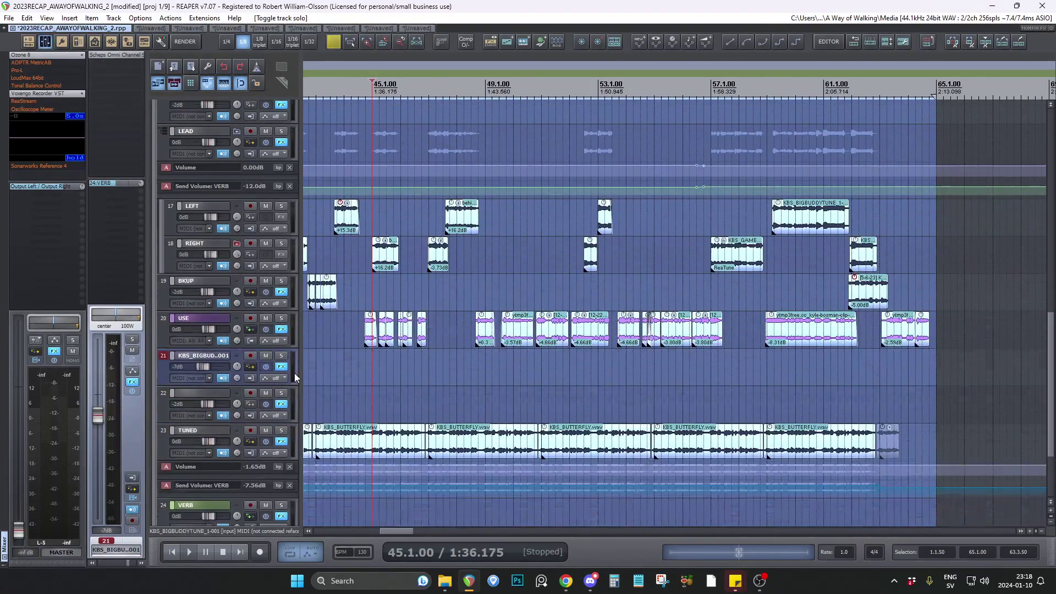
click(663, 360)
scroll(701, 383, up, 3)
scroll(567, 399, down, 3)
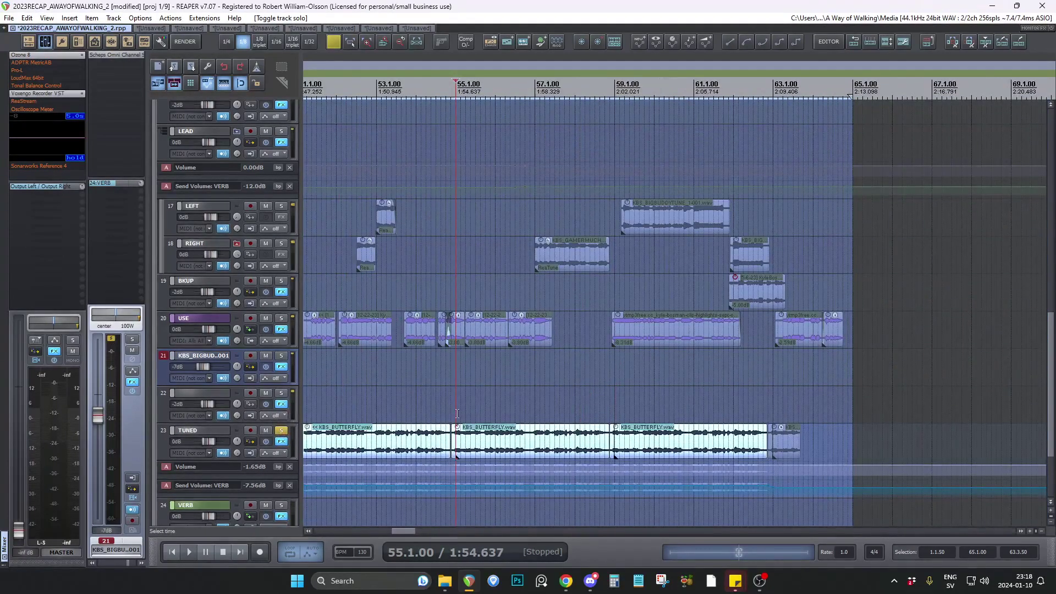
click(452, 414)
key(space)
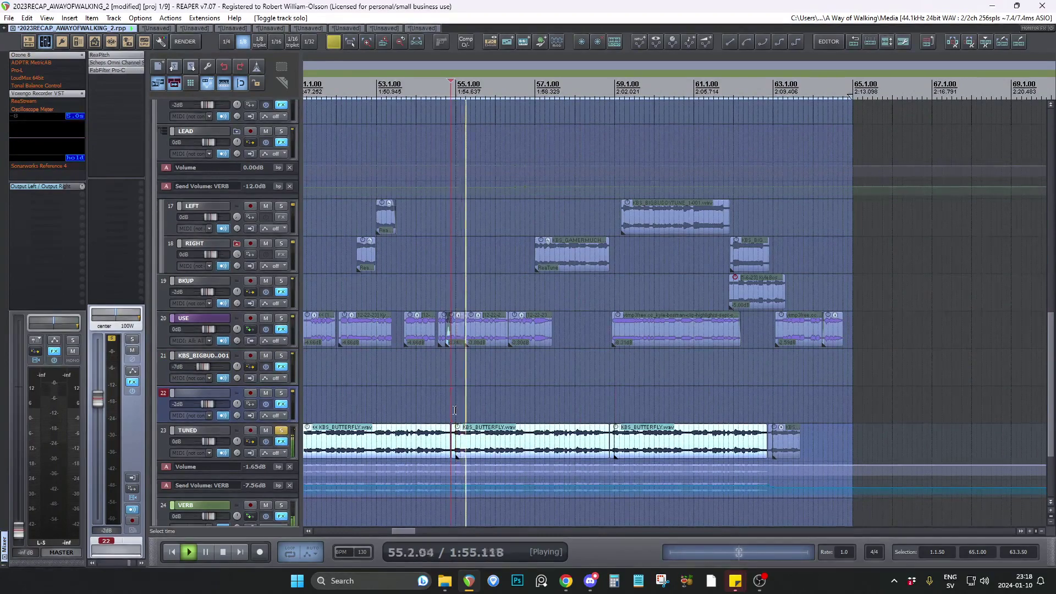
key(space)
click(281, 431)
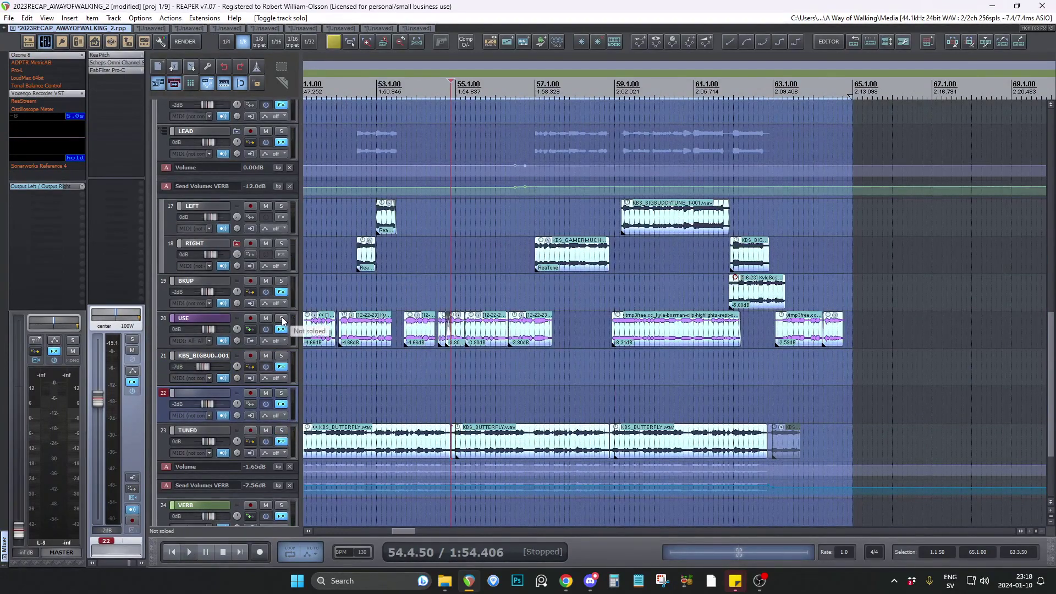
Solo the USE track, play its clips from 54.4.50, stop playback and unsolo it.
click(282, 318)
key(space)
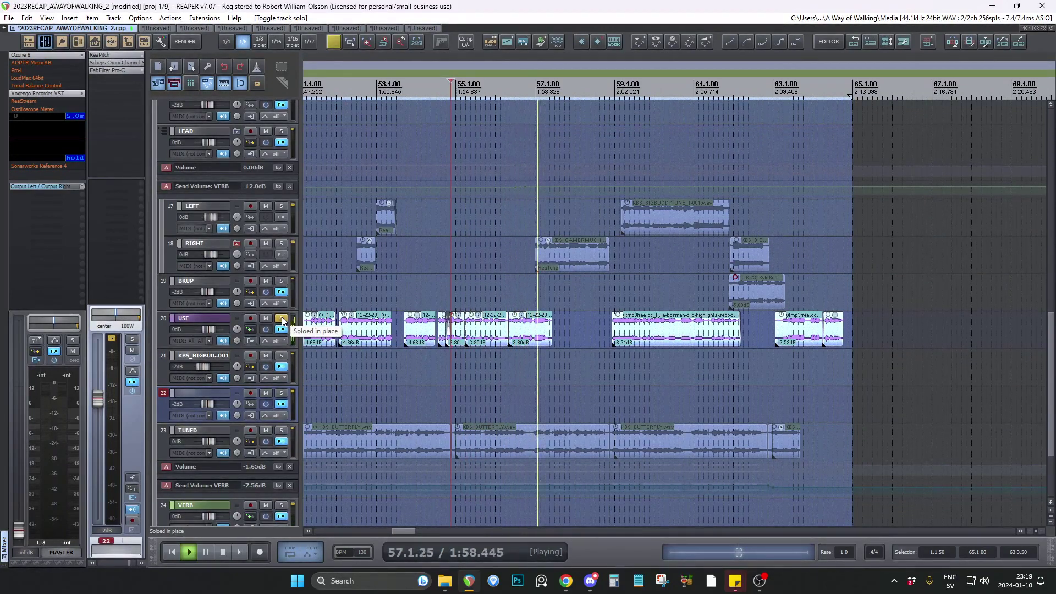
key(space)
click(281, 318)
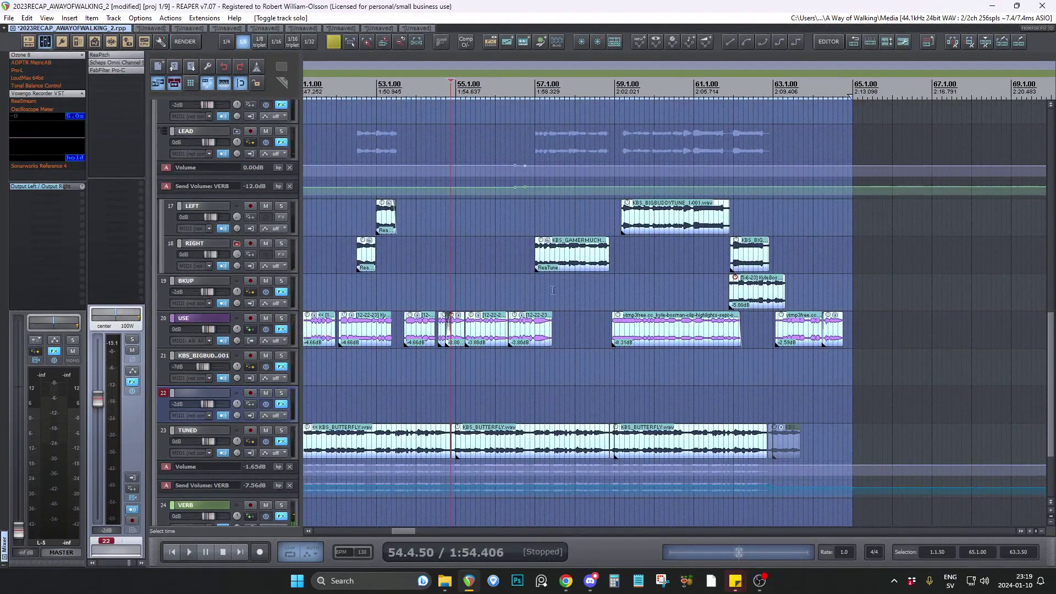
Solo the LEFT track, play its KBS_BIGBUDDYTUNE clip from 59.1.00, stop playback and unsolo it.
click(614, 284)
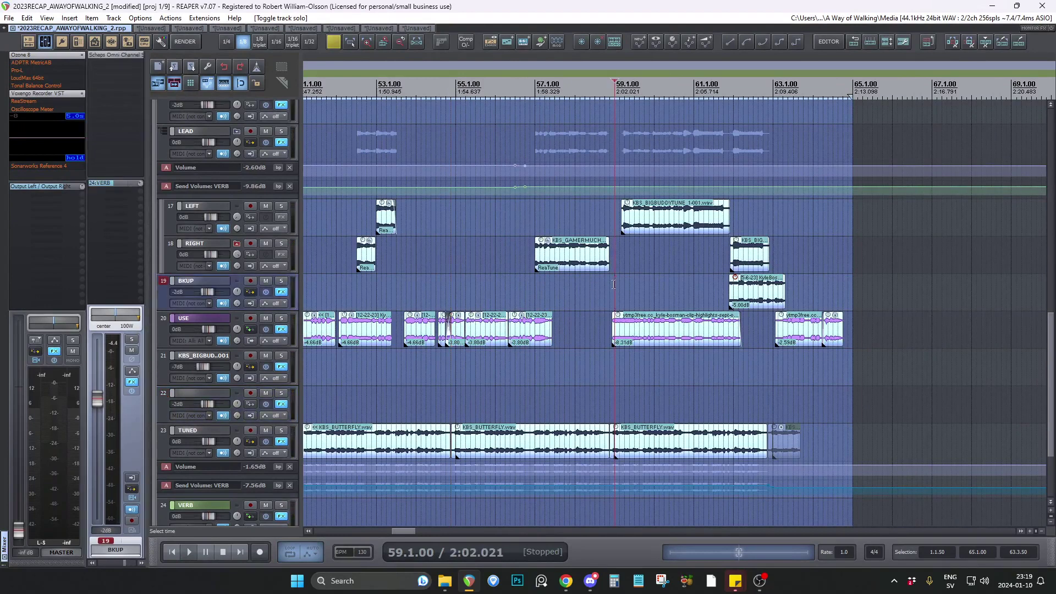
scroll(618, 280, up, 3)
scroll(628, 279, up, 2)
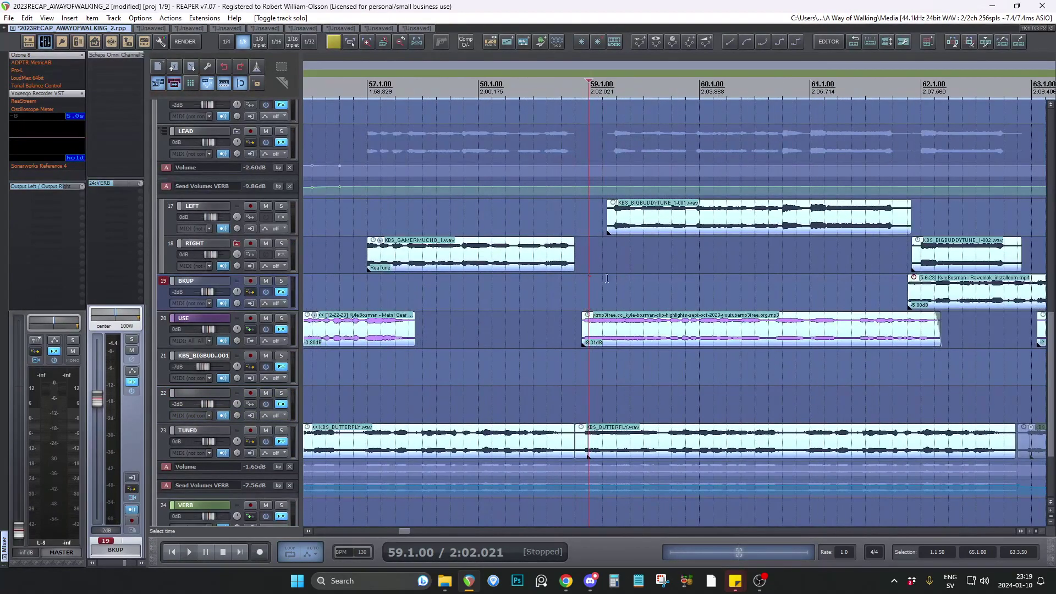
click(282, 206)
key(space)
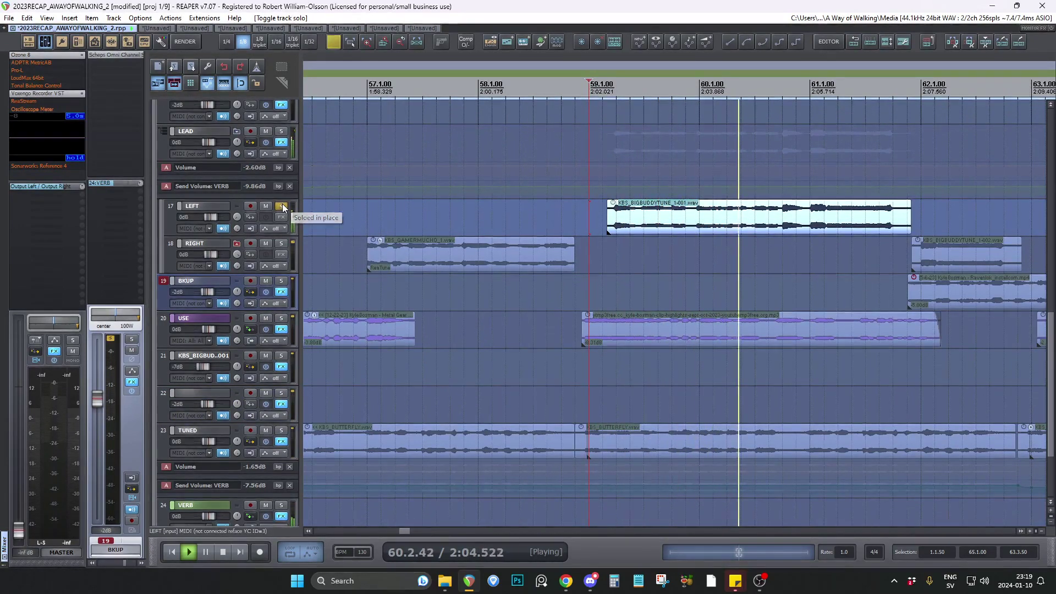
click(282, 206)
key(space)
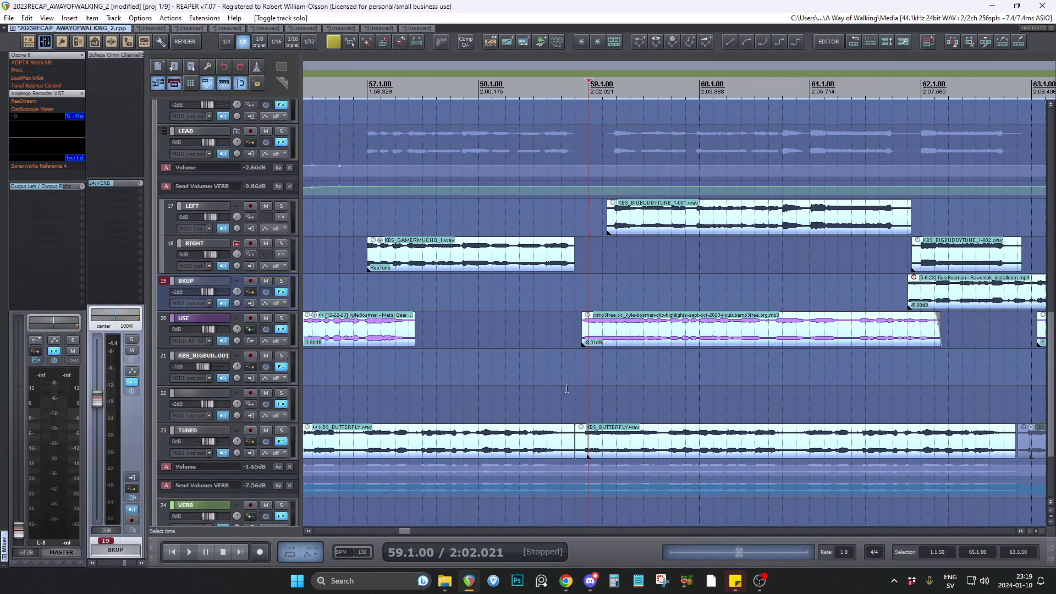
Place the edit cursor at 58.4.50, just before the long USE clip, to examine the surrounding vocal clips.
click(579, 372)
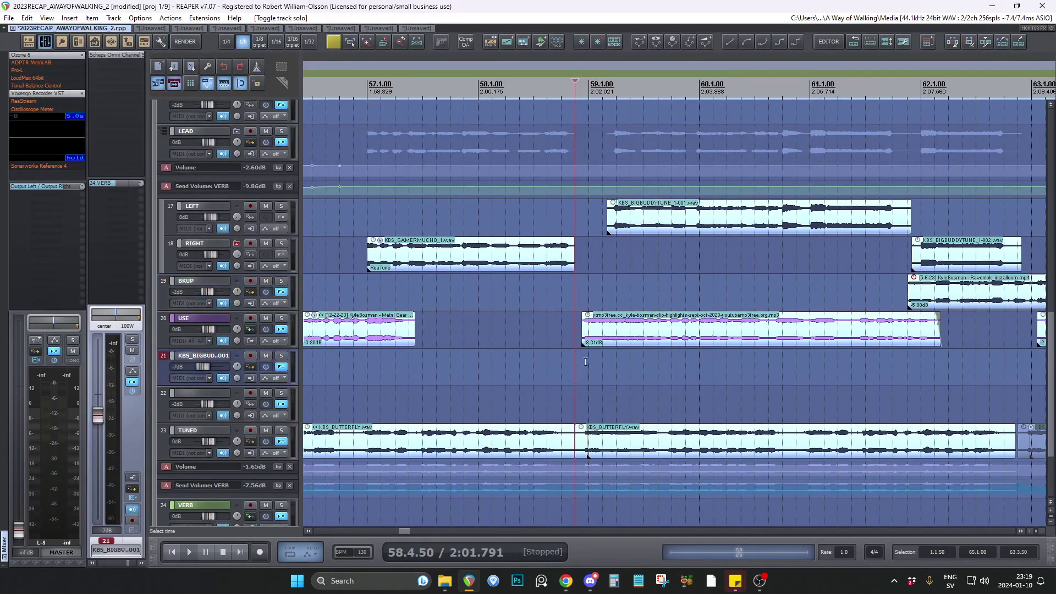
scroll(585, 362, down, 3)
scroll(608, 359, up, 2)
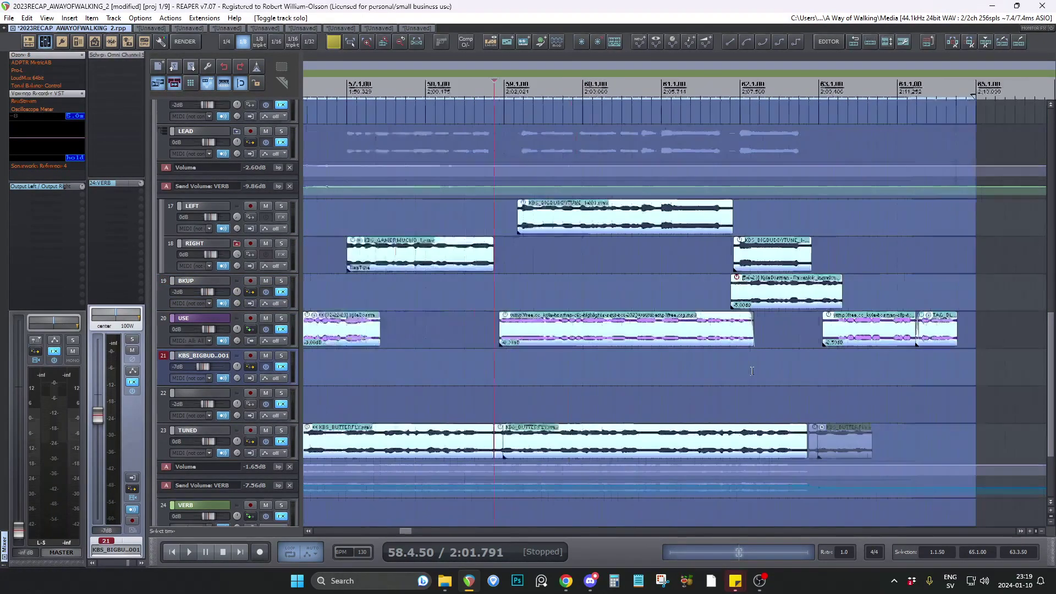
scroll(473, 363, down, 2)
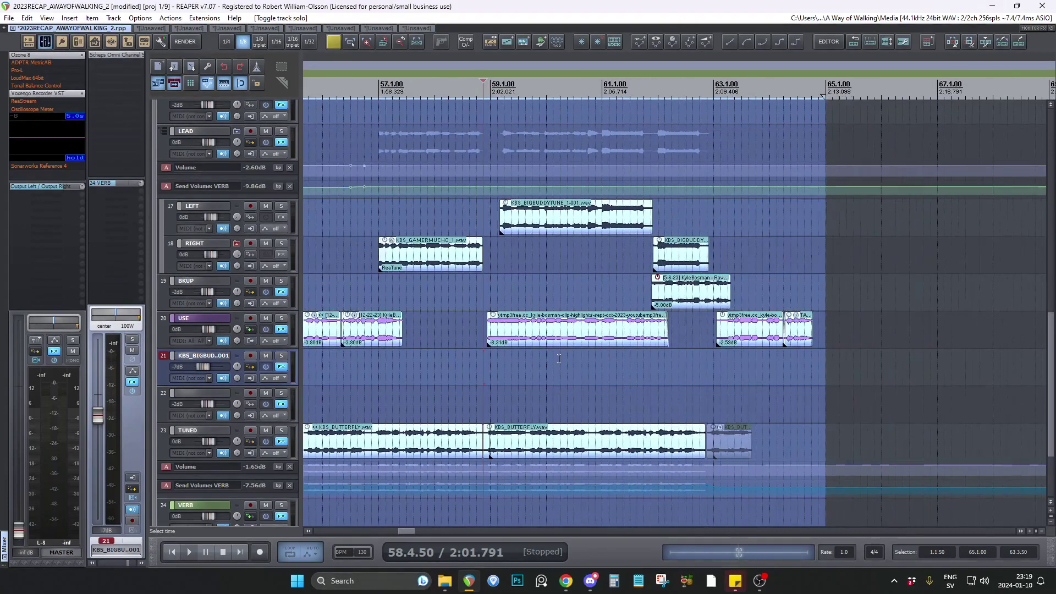
click(475, 369)
click(483, 369)
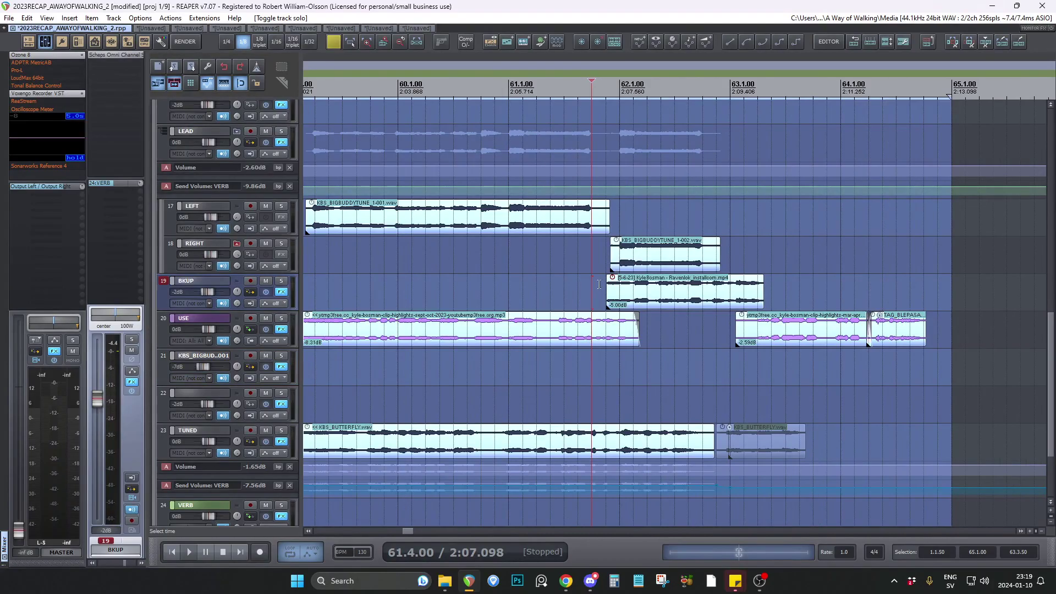
scroll(659, 308, down, 2)
Place the edit cursor at 59.2.00 and move it back to 59.1.50, near the start of the LEFT track's KBS_BIGBUDDYTUNE clip.
click(487, 259)
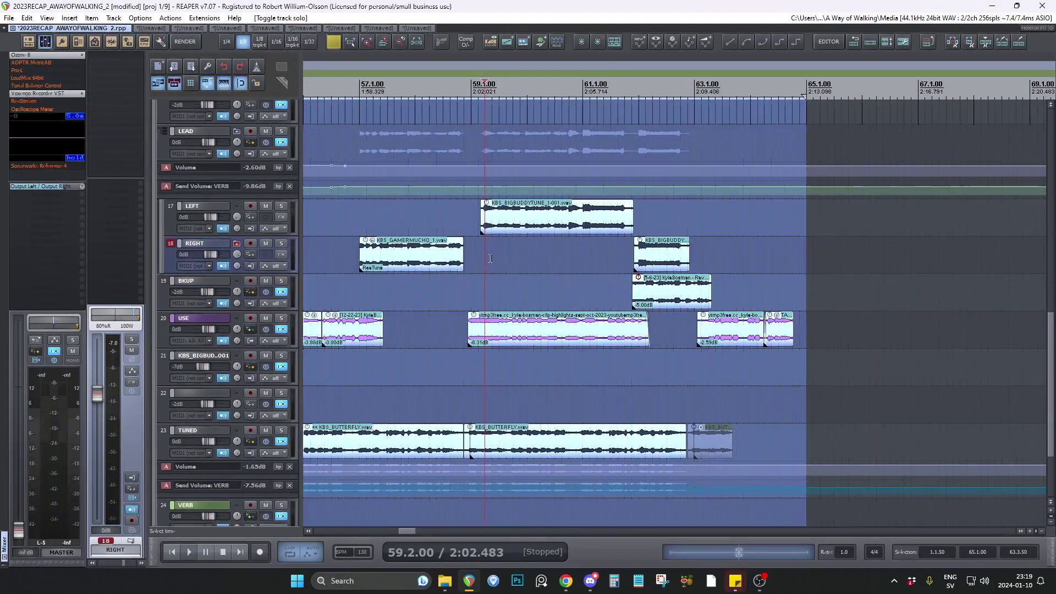
scroll(490, 259, up, 3)
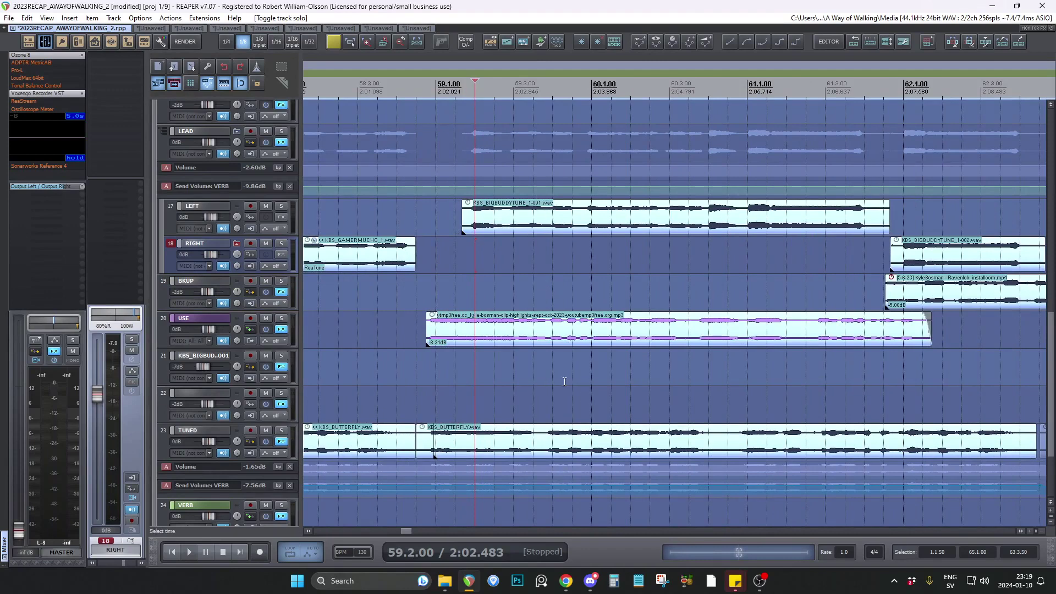
key(Left)
scroll(432, 263, down, 2)
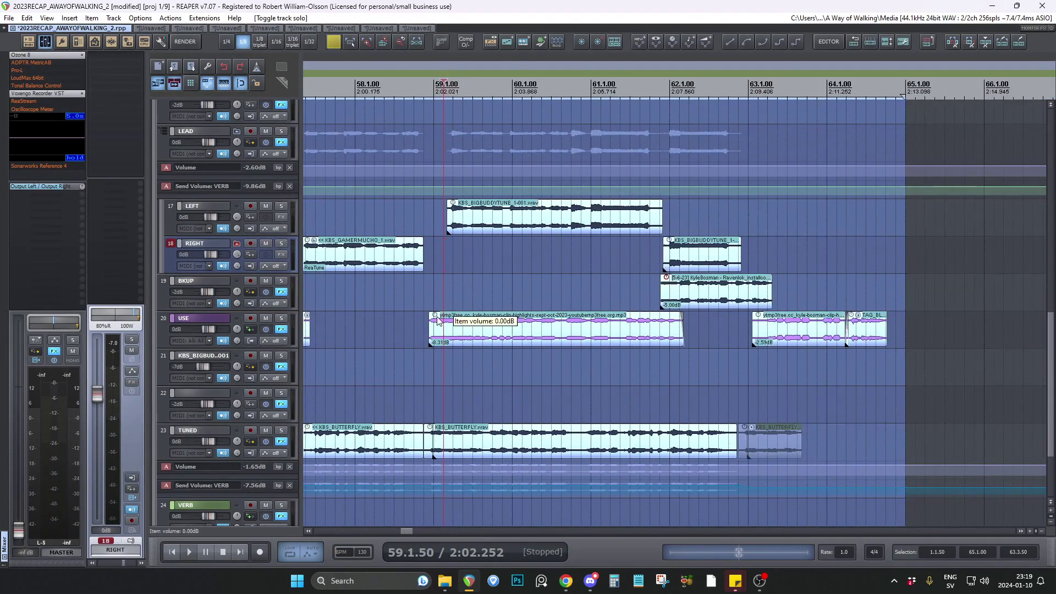
Select the long USE clip starting near bar 59, followed by the KBS_BUTTERFLY clip on TUNED at the same bar.
click(459, 324)
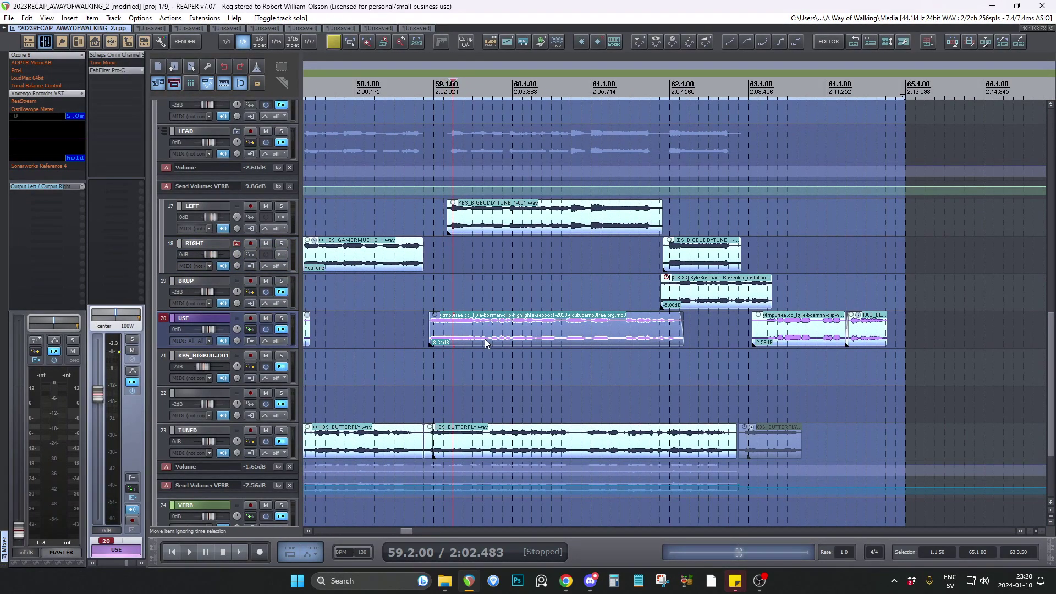
scroll(559, 374, down, 2)
click(511, 434)
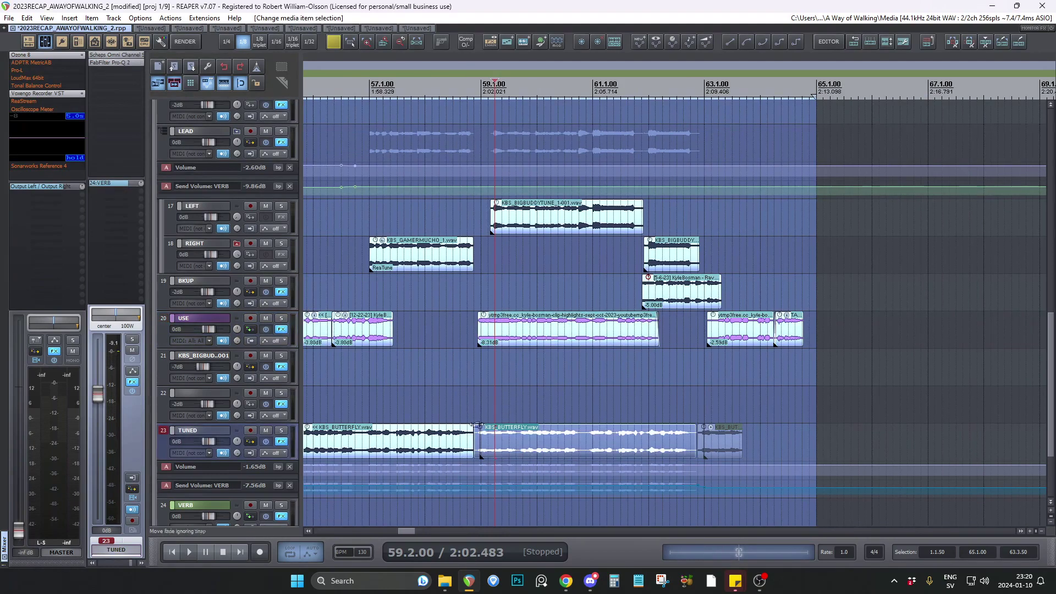
Place the edit cursor at 60.4.50 and examine the layout of the vocal tracks across the whole arrangement.
click(586, 378)
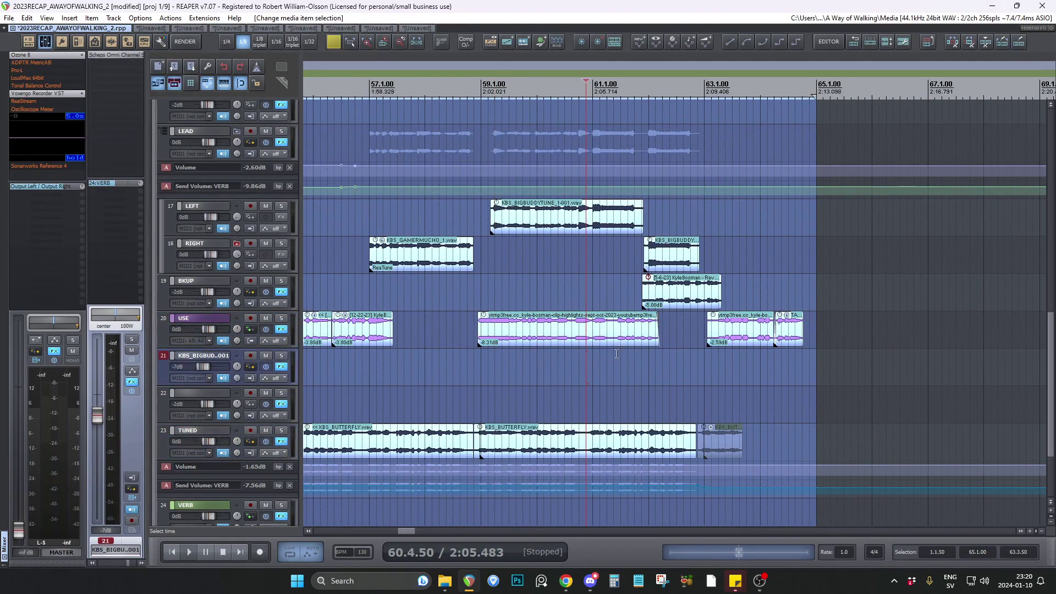
scroll(619, 353, up, 2)
scroll(469, 336, down, 5)
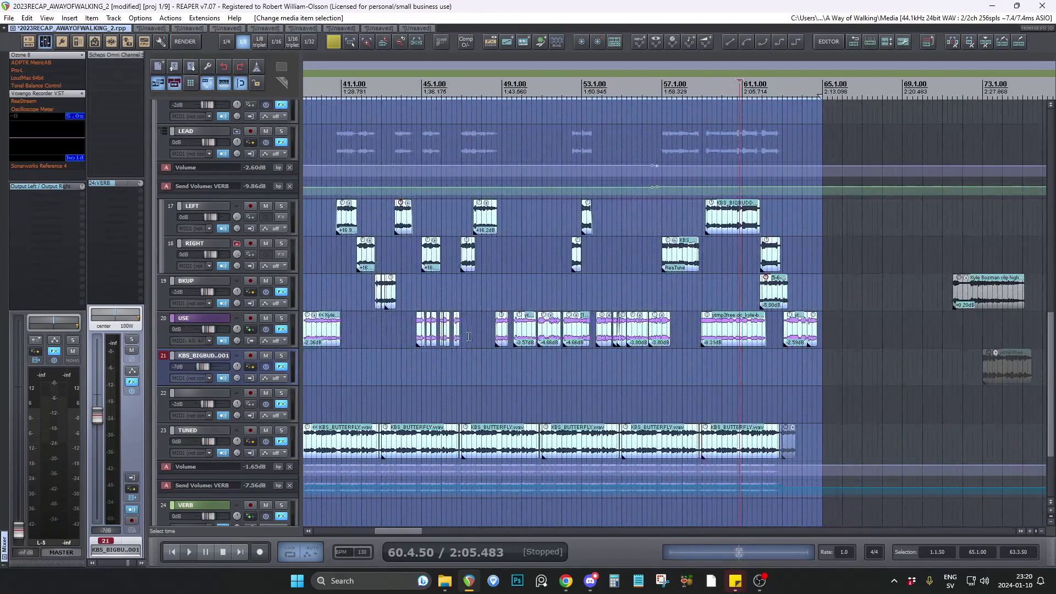
scroll(372, 347, down, 3)
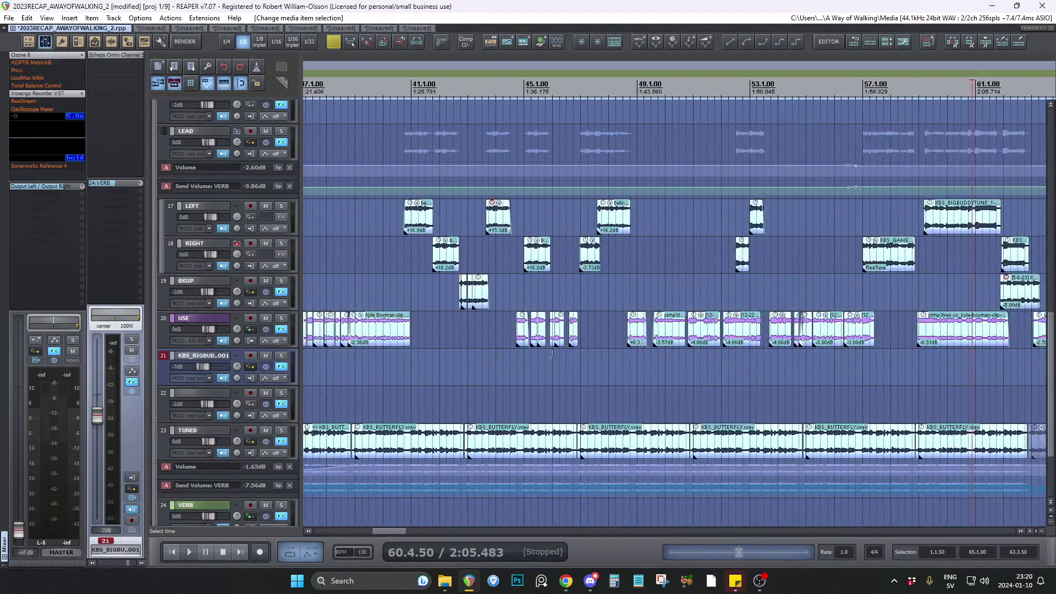
scroll(674, 354, down, 3)
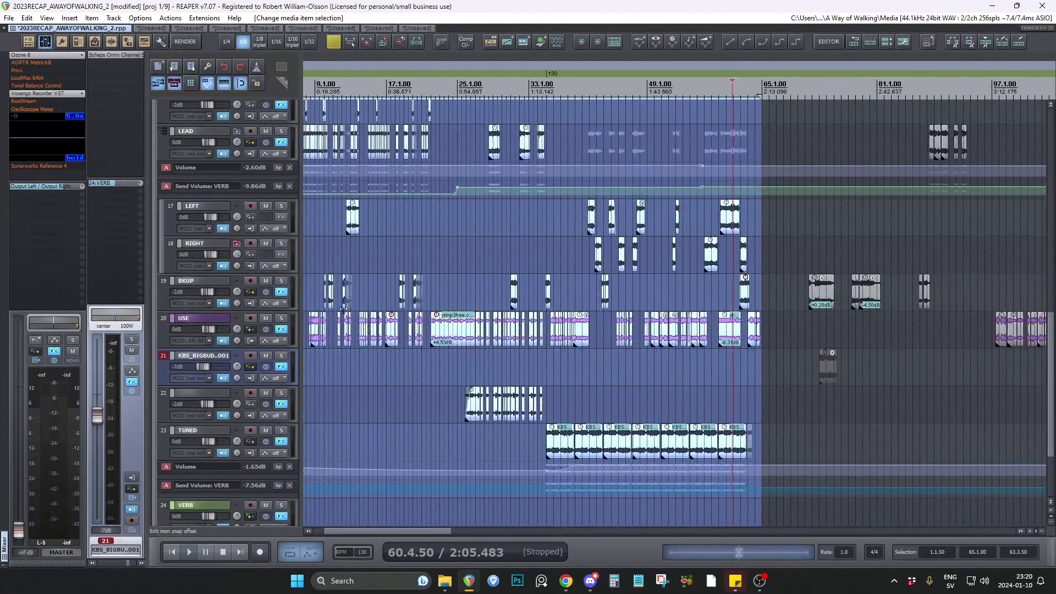
Place the edit cursor at 12.4.50 on the OCT DOWN track to examine the vocal clips around bar 13.
scroll(387, 329, up, 6)
scroll(935, 326, down, 4)
scroll(291, 252, up, 3)
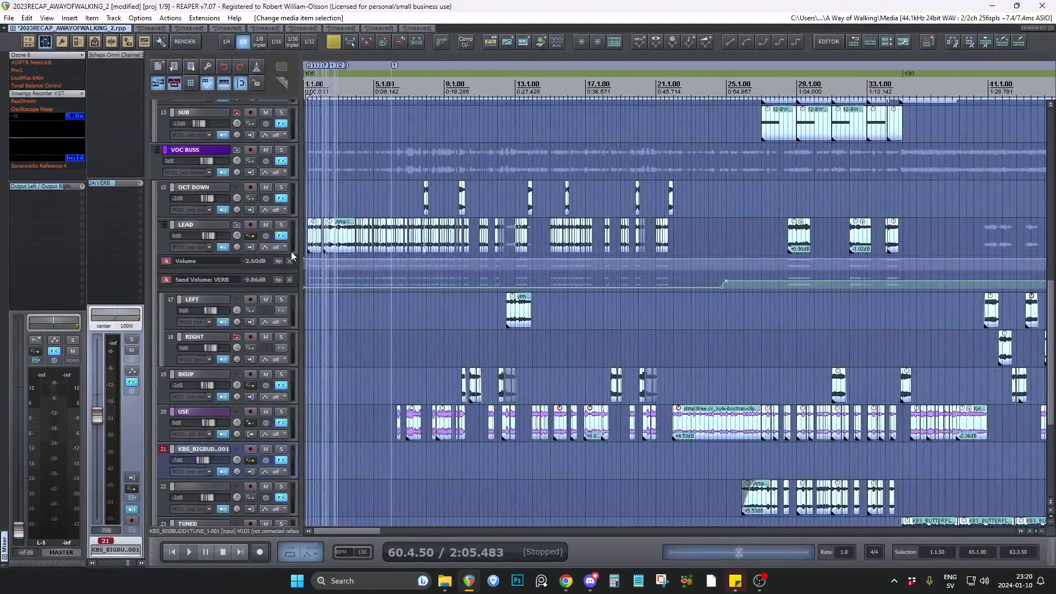
scroll(509, 313, up, 6)
scroll(408, 334, up, 3)
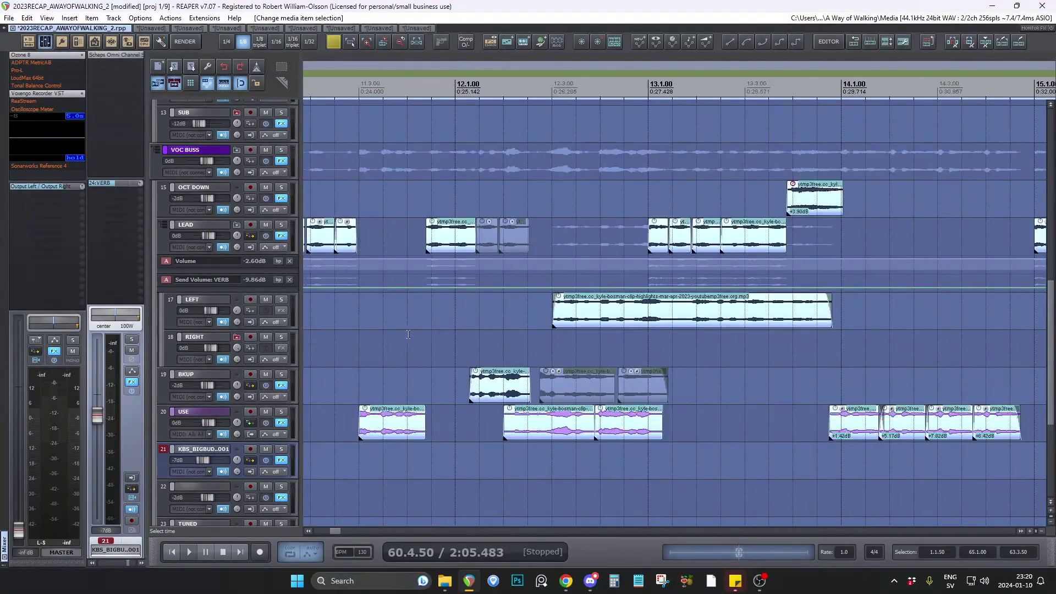
click(451, 355)
scroll(443, 354, down, 4)
click(505, 205)
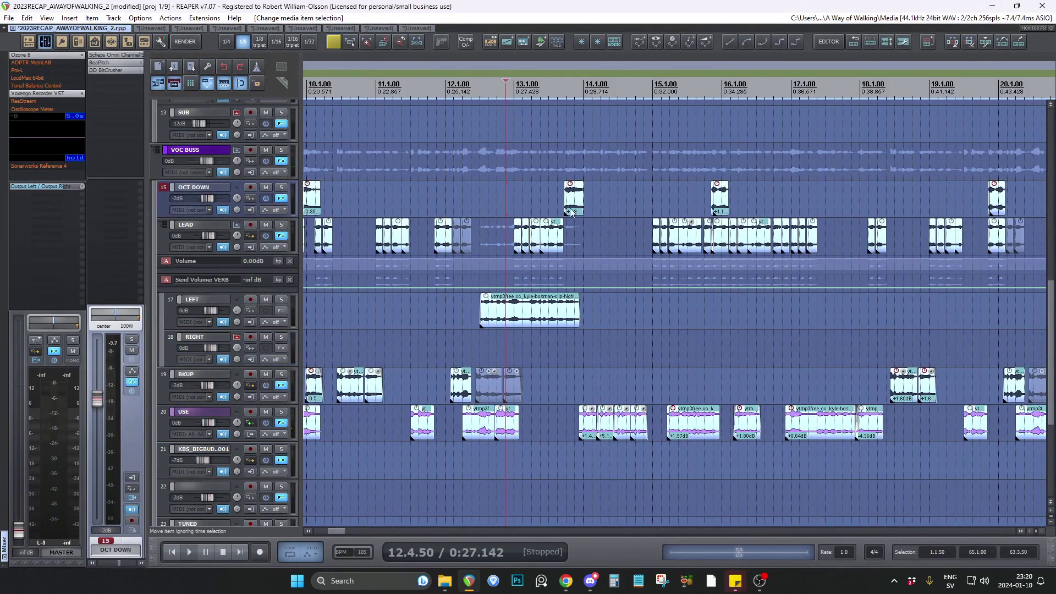
Move the edit cursor to 12.2.00 and back to 12.1.00, ahead of the LEFT track's long clip.
scroll(571, 212, up, 3)
click(370, 337)
scroll(435, 325, up, 2)
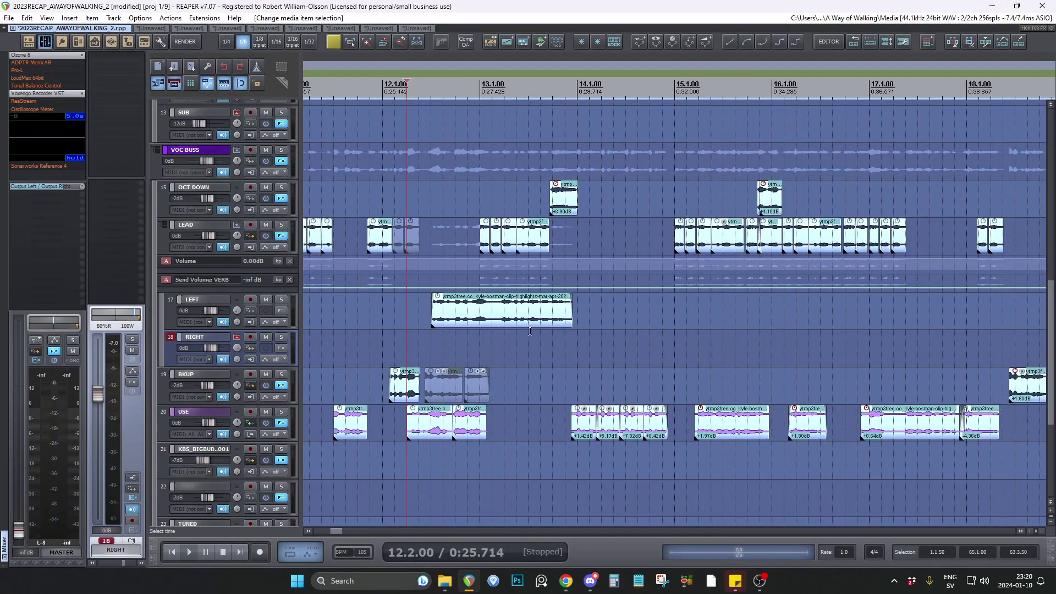
click(341, 326)
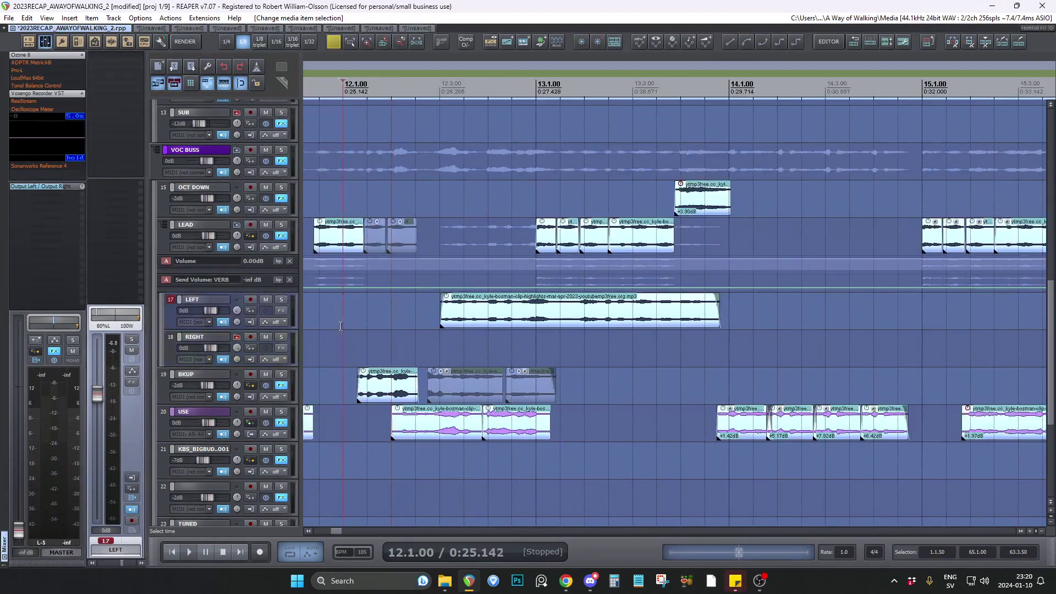
Solo the LEFT track to play its long clip from 12.1.00, place the edit cursor at 12.2.50 and remove the solo.
click(281, 301)
key(space)
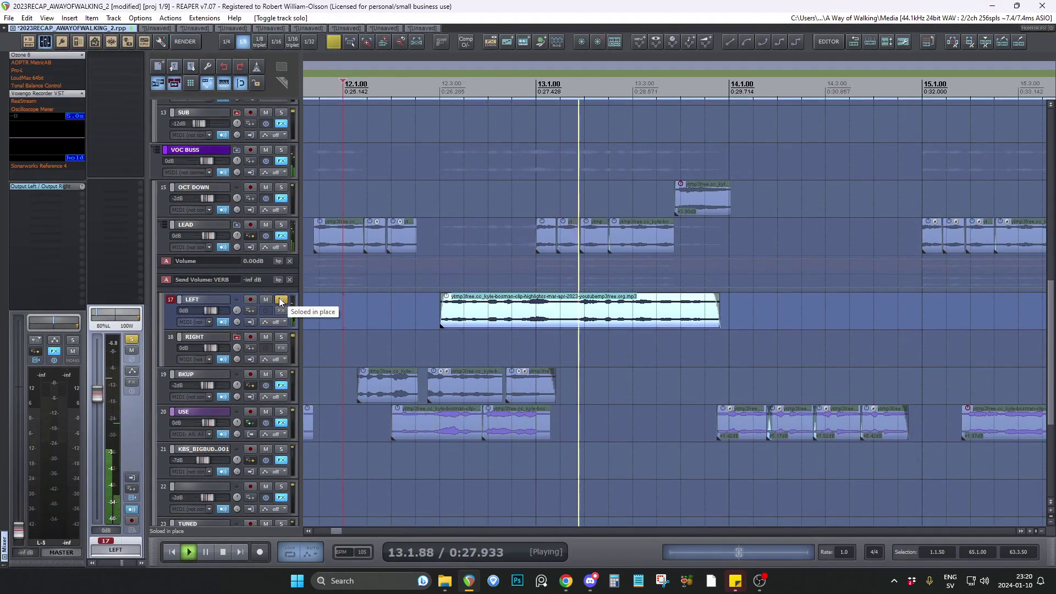
key(space)
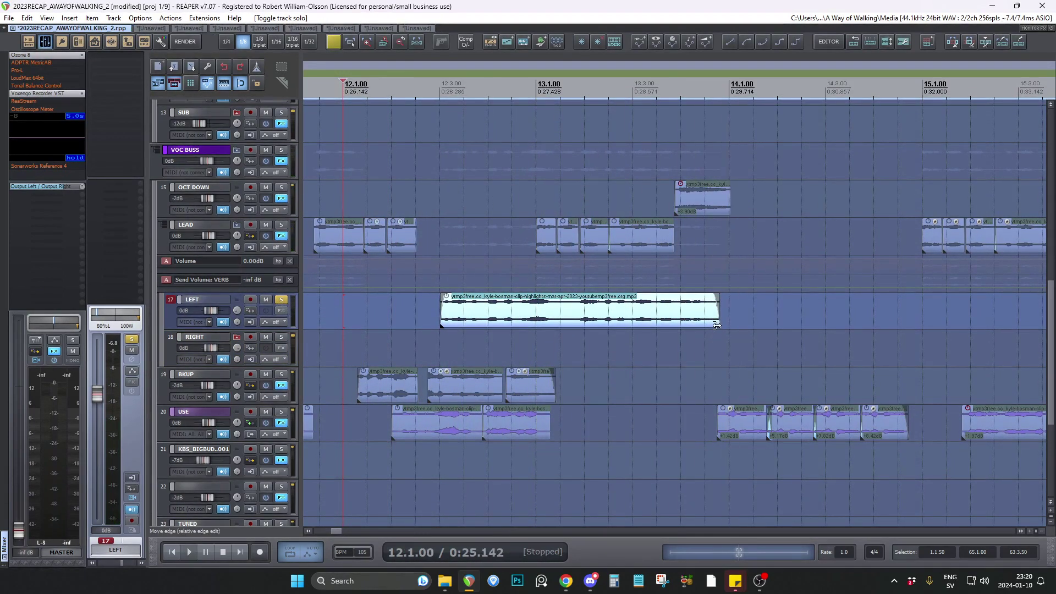
click(577, 363)
click(422, 336)
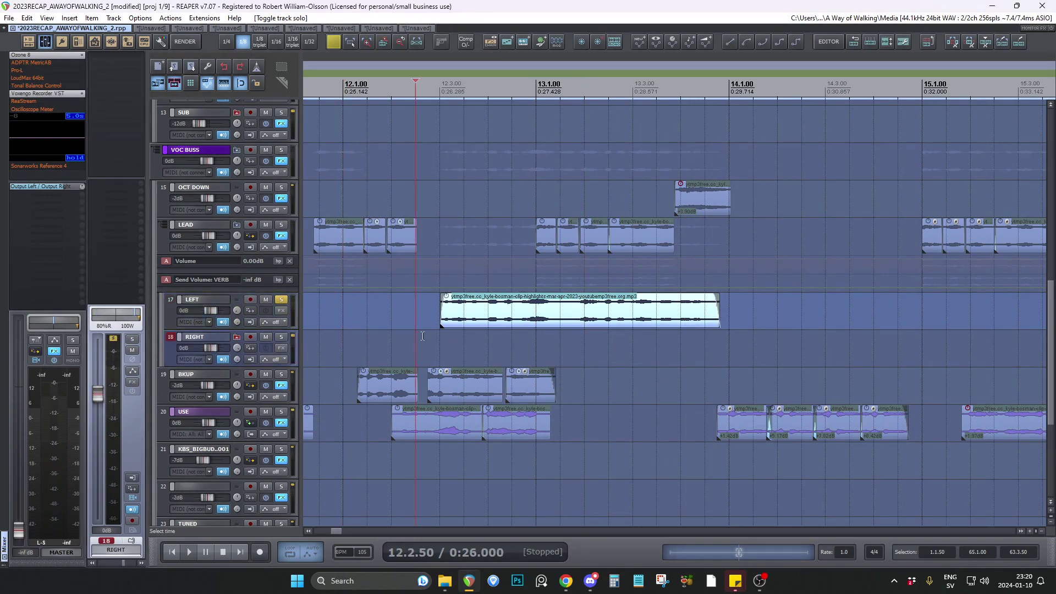
click(283, 301)
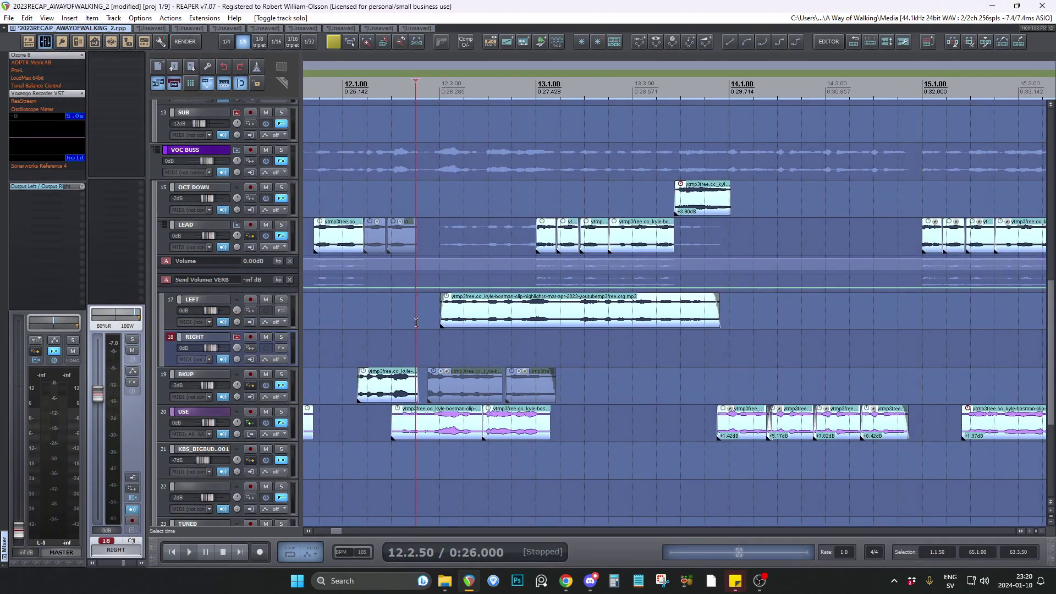
Return the edit cursor to 12.1.00 and examine the vocal, bass and synth tracks across the arrangement.
scroll(353, 323, down, 2)
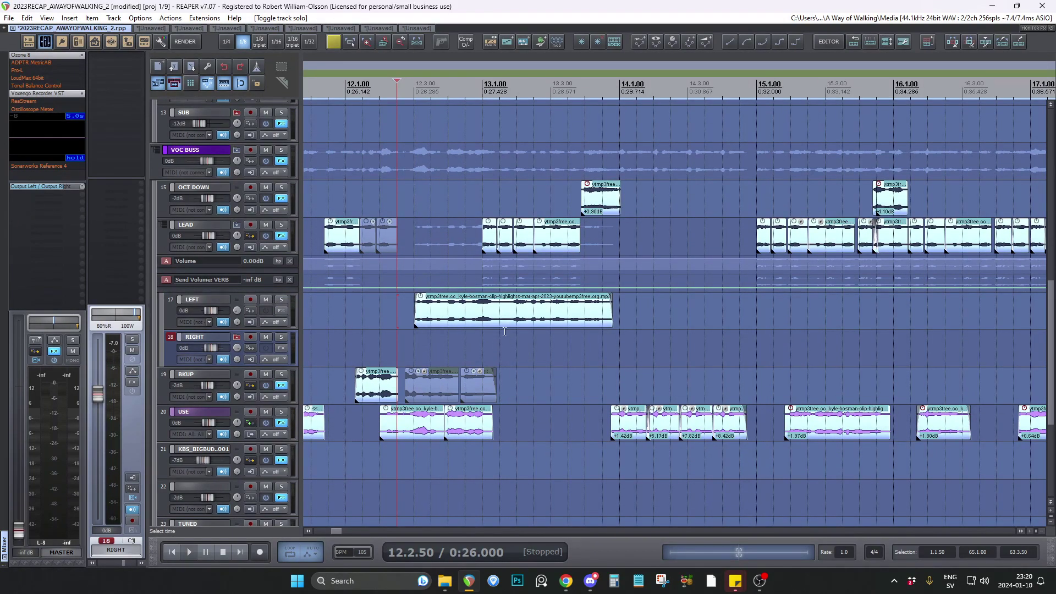
key(Up)
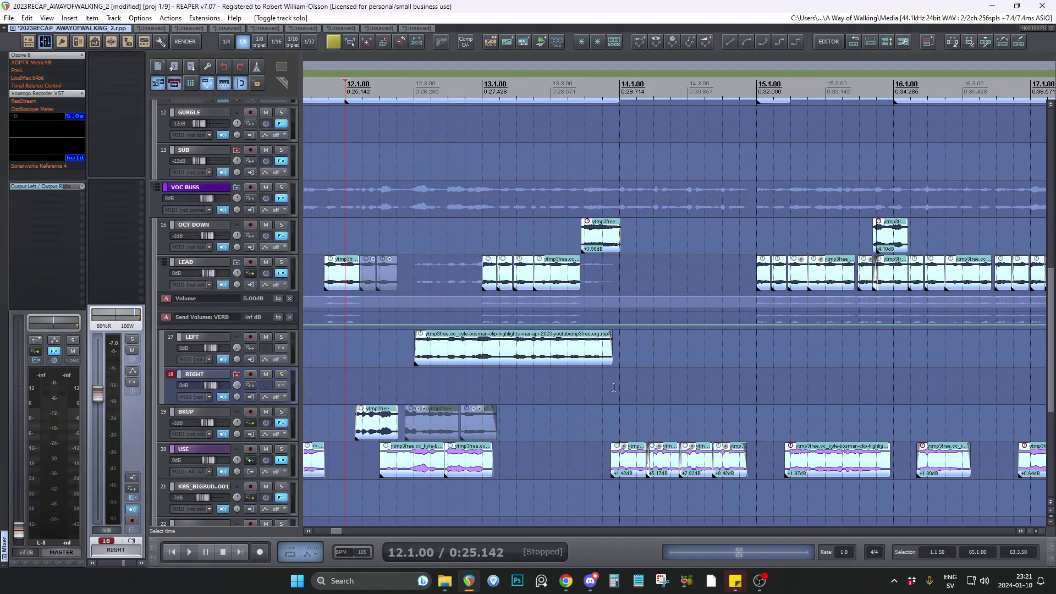
scroll(614, 387, down, 10)
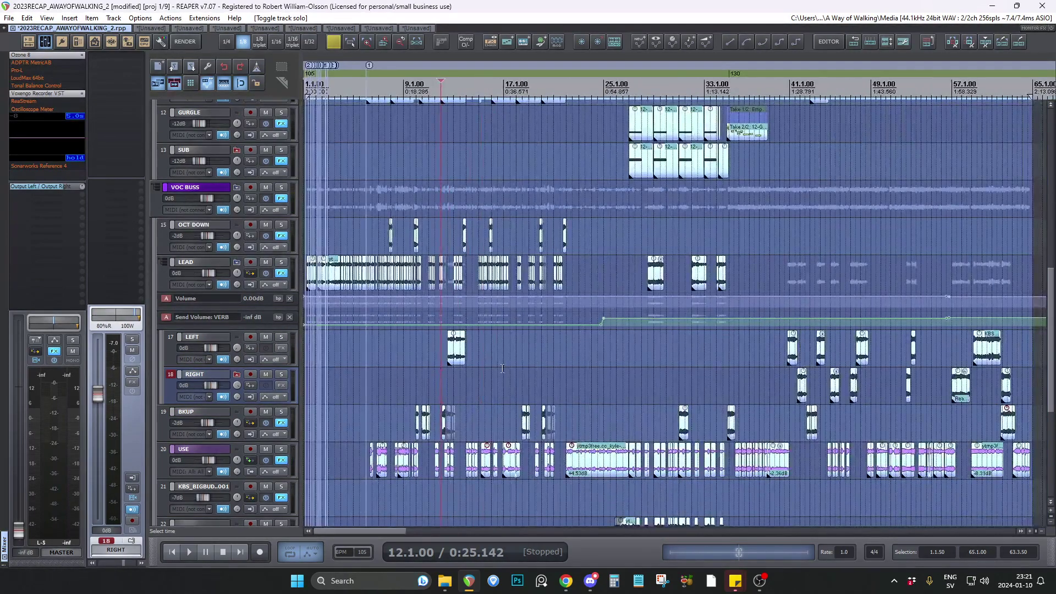
scroll(296, 357, down, 2)
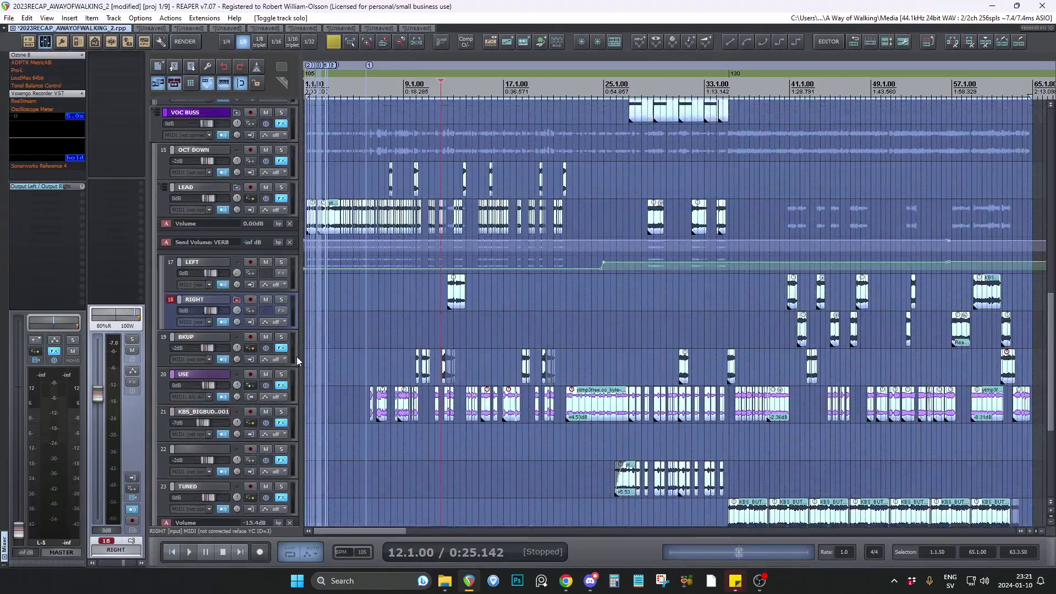
scroll(296, 357, down, 5)
scroll(299, 344, up, 6)
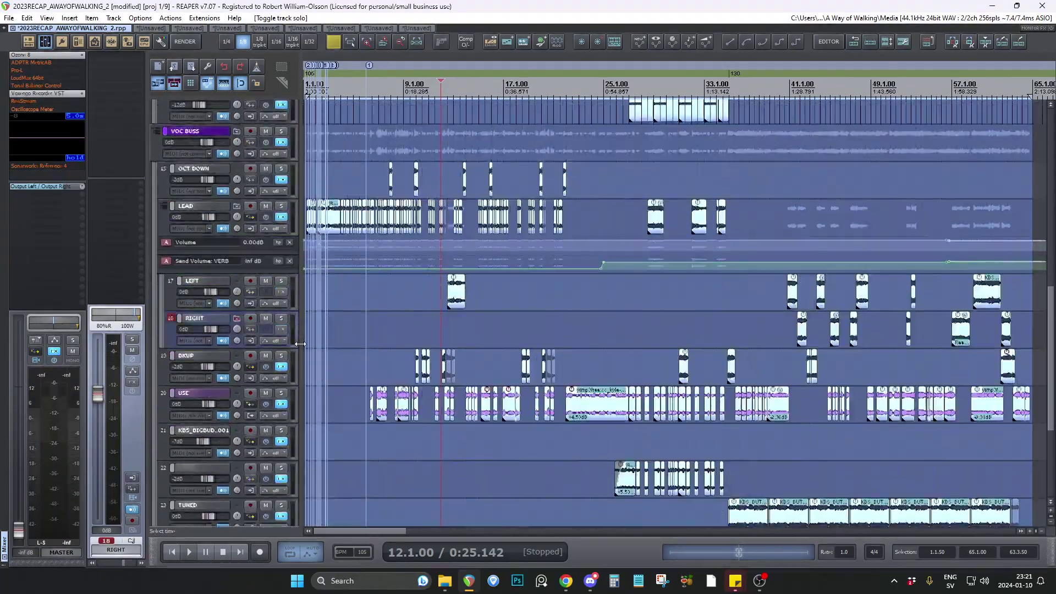
scroll(300, 344, up, 10)
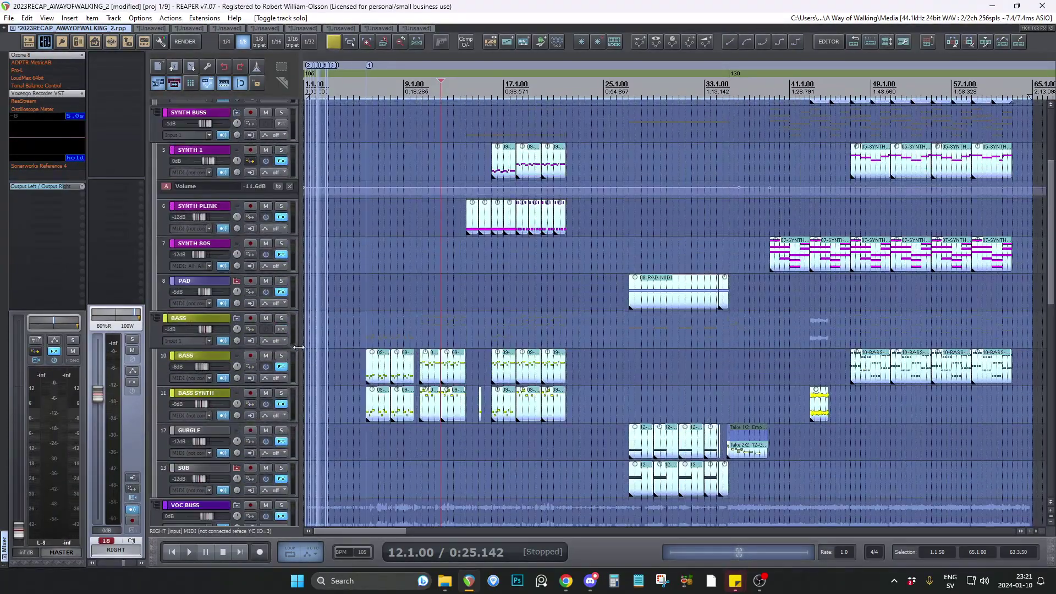
Select the long LEAD clip between bars 2 and 4, with the edit cursor at 3.3.50.
scroll(299, 352, down, 16)
scroll(341, 379, up, 7)
scroll(674, 391, down, 2)
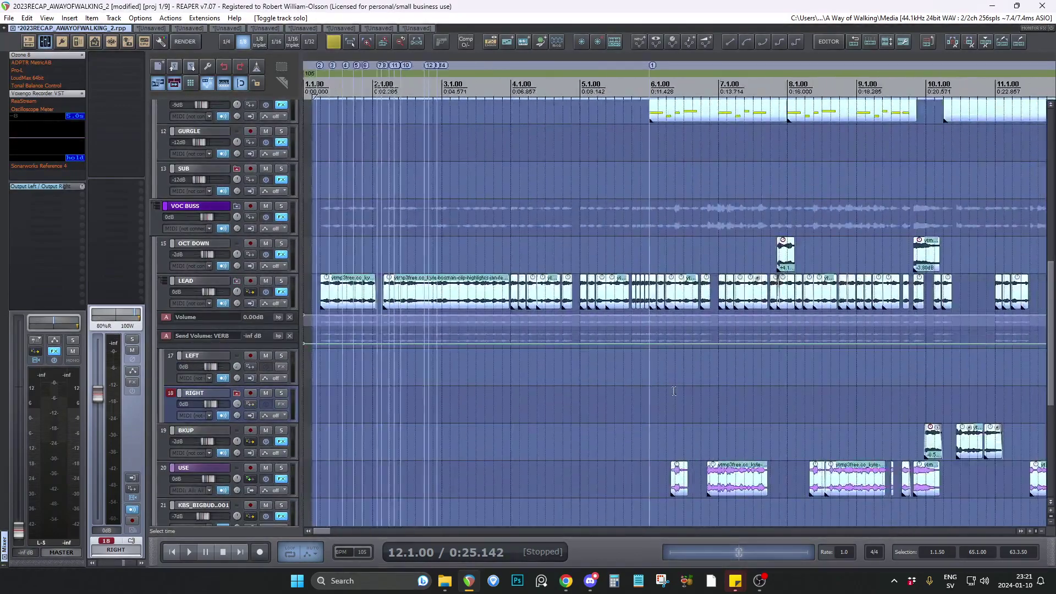
scroll(337, 354, up, 8)
scroll(460, 348, down, 3)
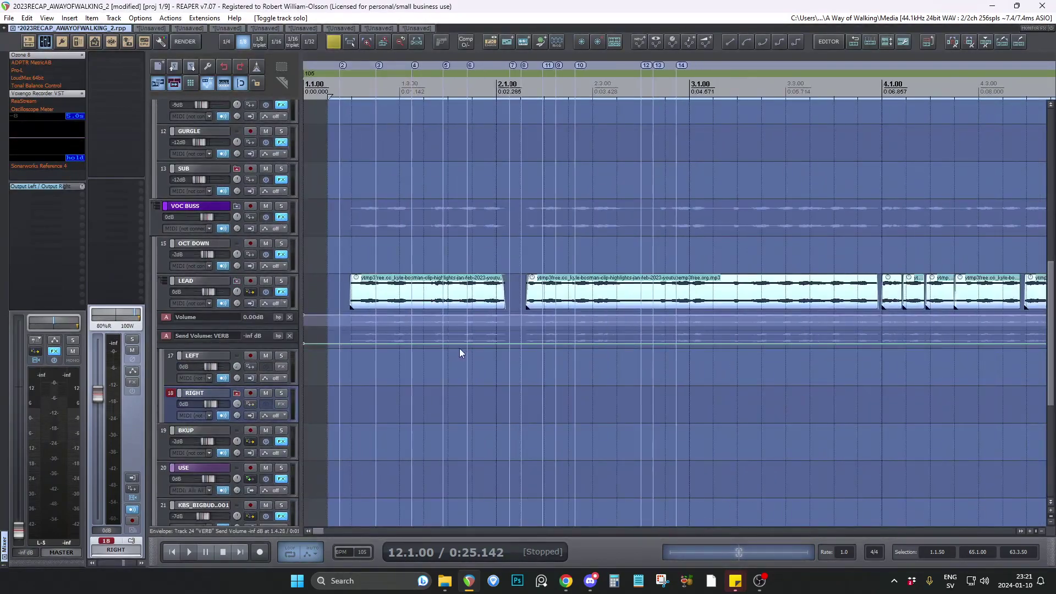
scroll(460, 348, down, 2)
scroll(476, 353, up, 3)
scroll(429, 349, down, 6)
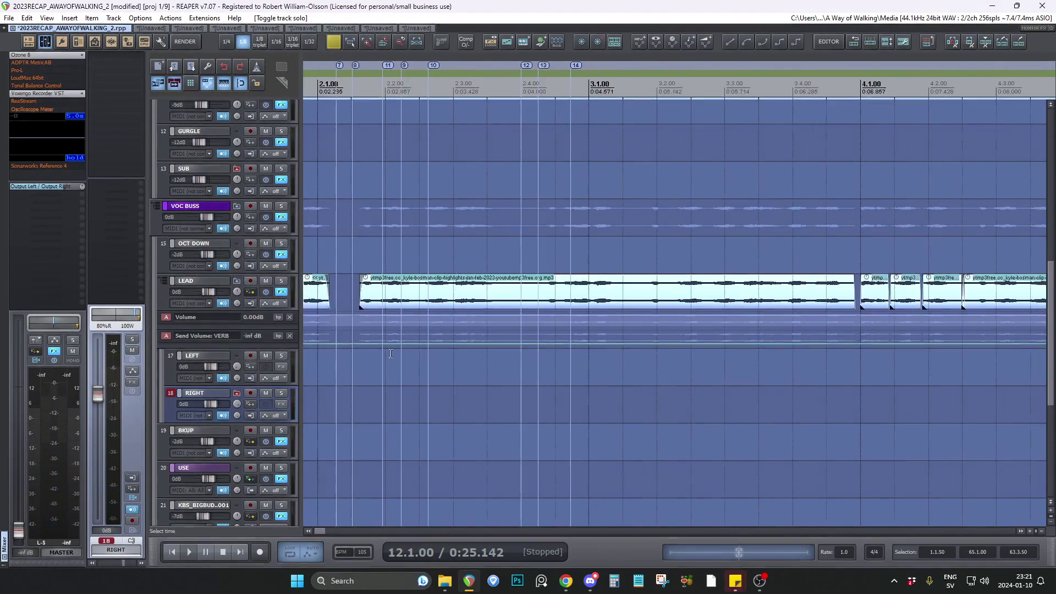
scroll(432, 357, up, 3)
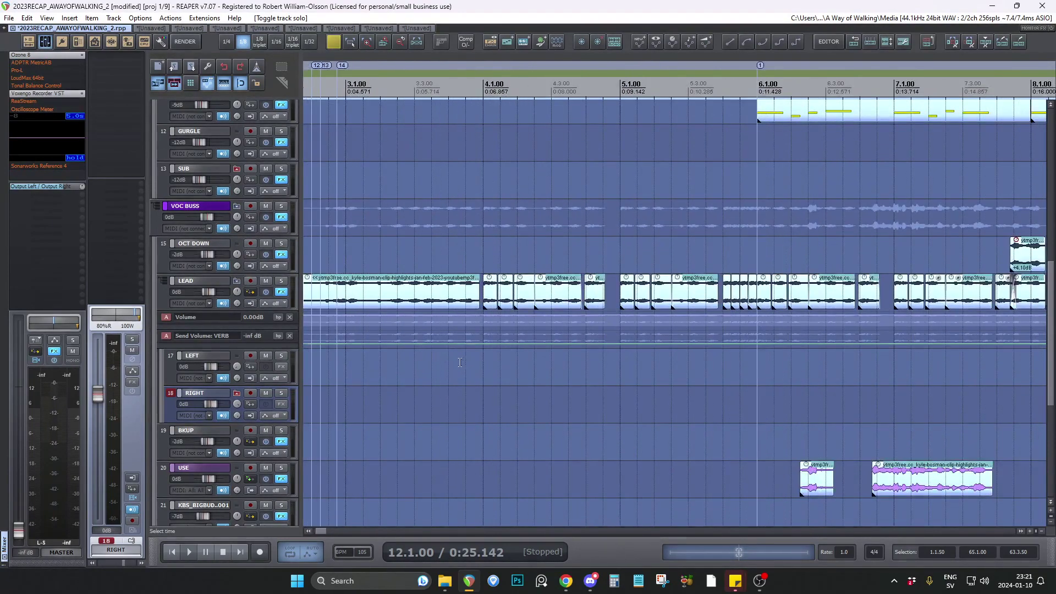
scroll(451, 354, up, 3)
click(411, 292)
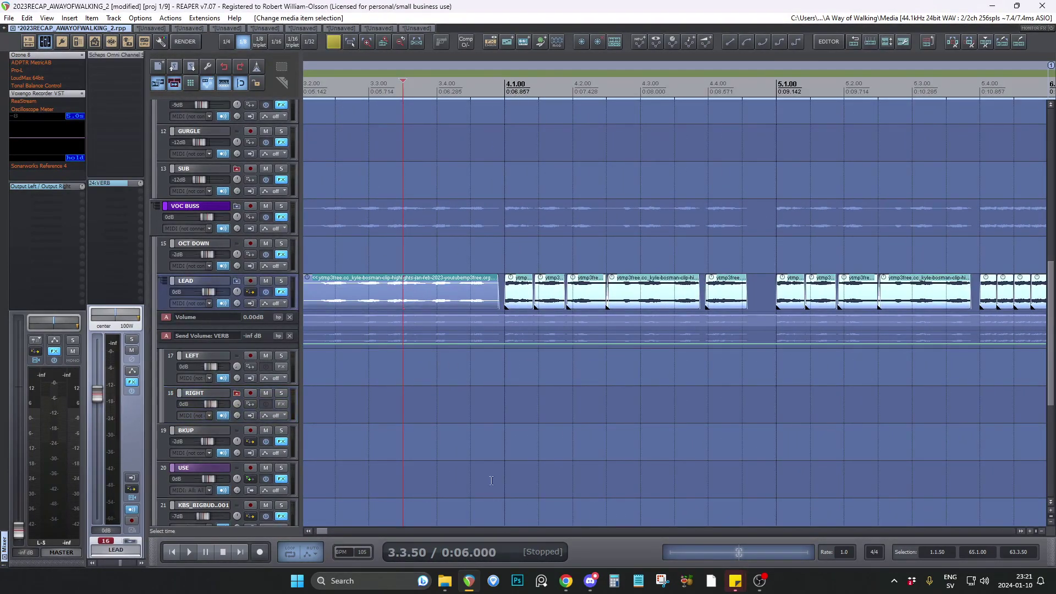
Examine the unused USE clips beyond the song's end at bar 65 and place the edit cursor at 85.1.00.
scroll(499, 517, down, 12)
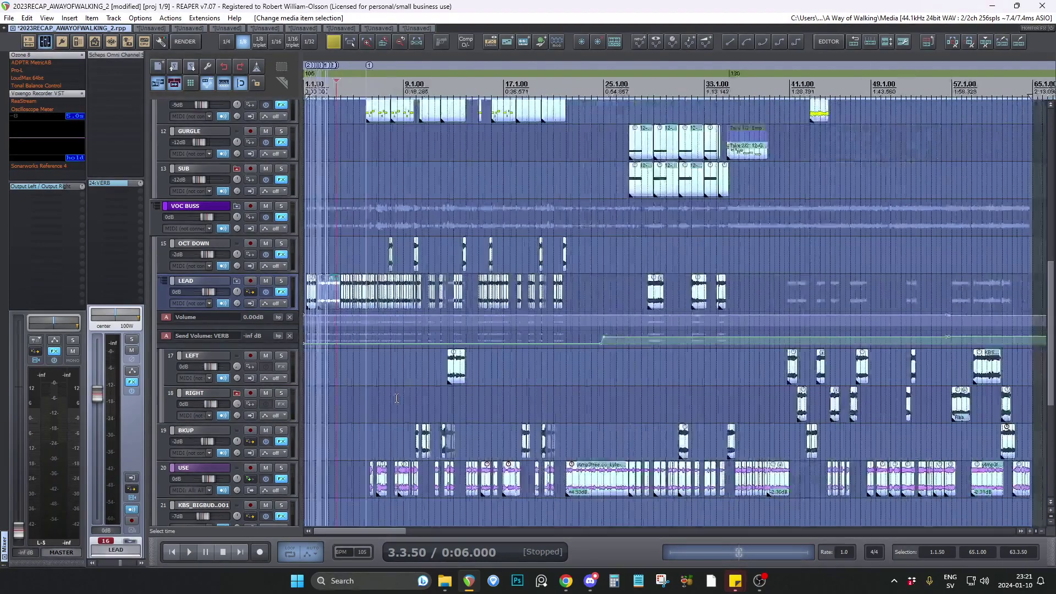
scroll(345, 399, down, 2)
scroll(645, 403, down, 3)
scroll(447, 399, down, 3)
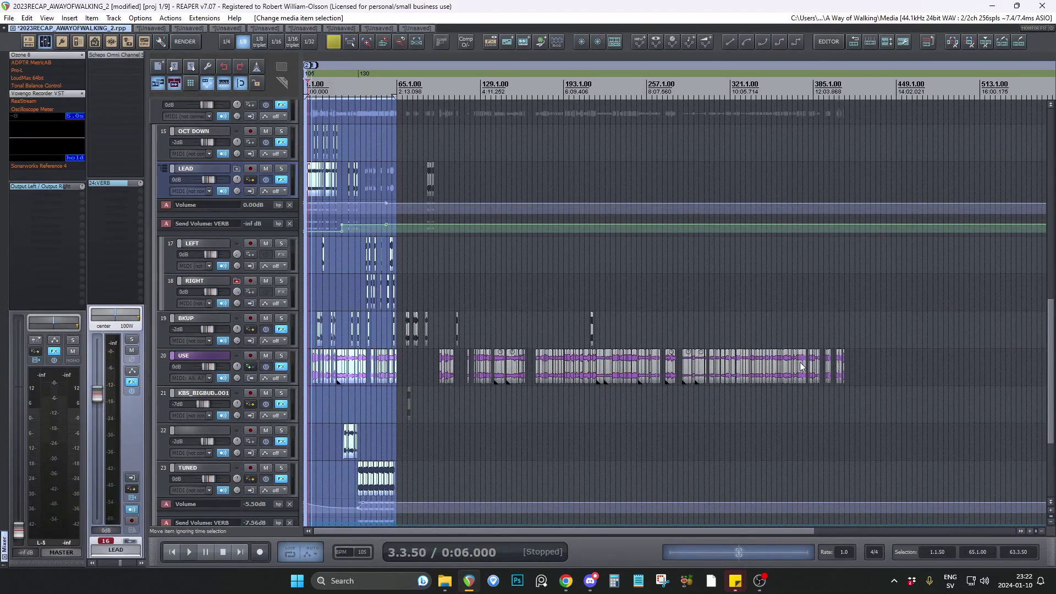
scroll(429, 368, up, 3)
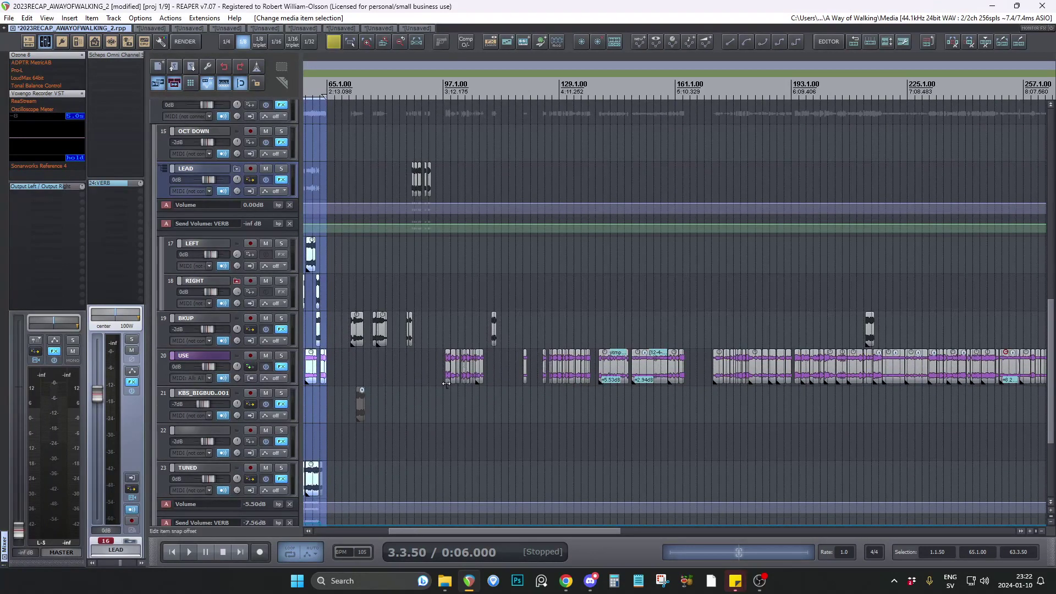
click(399, 367)
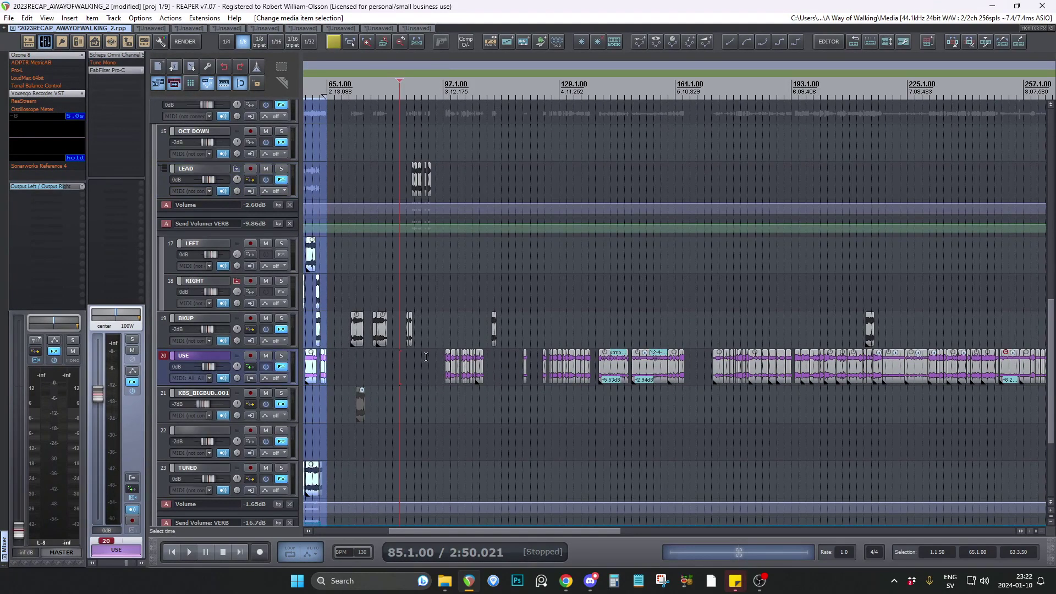
Compare the leftover clips with the song section, and examine the OCT DOWN, LEAD, LEFT and USE clips around bars 13 to 16.
scroll(725, 383, down, 2)
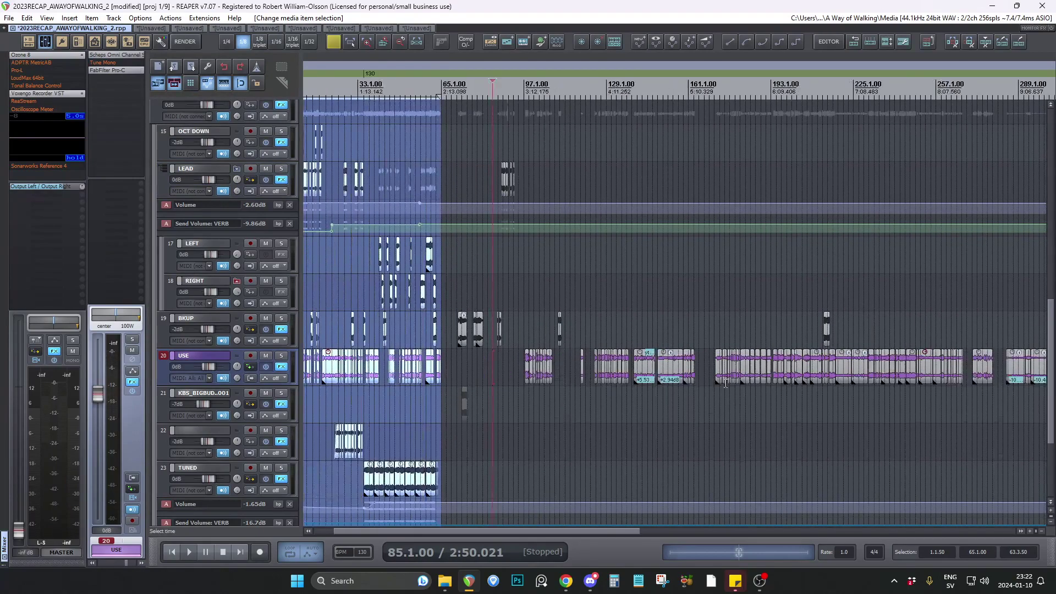
scroll(330, 330, up, 6)
scroll(316, 313, down, 1)
scroll(297, 307, up, 1)
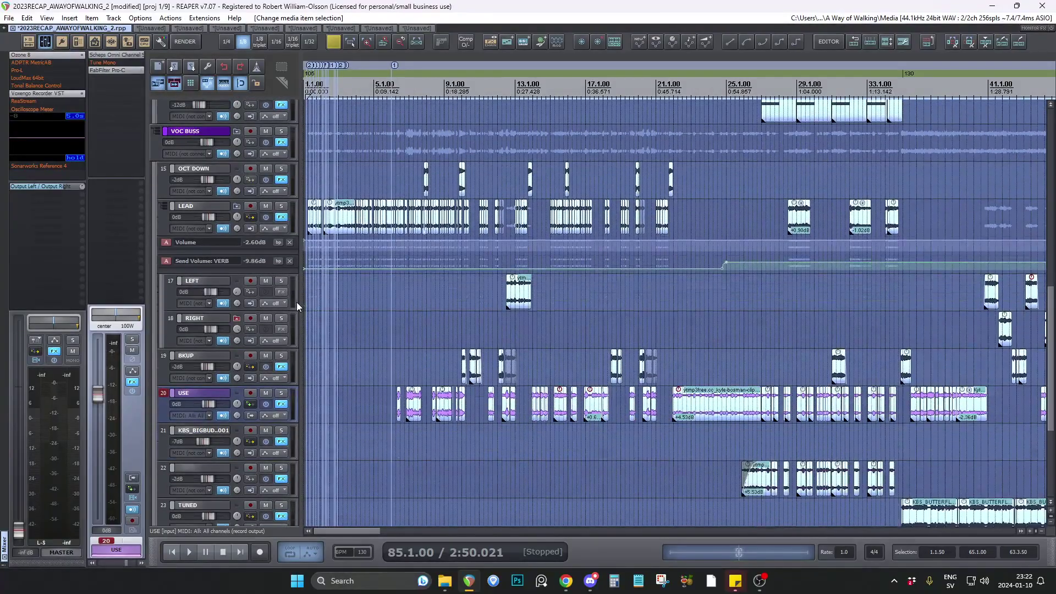
scroll(417, 318, up, 4)
scroll(356, 315, down, 2)
scroll(636, 345, up, 5)
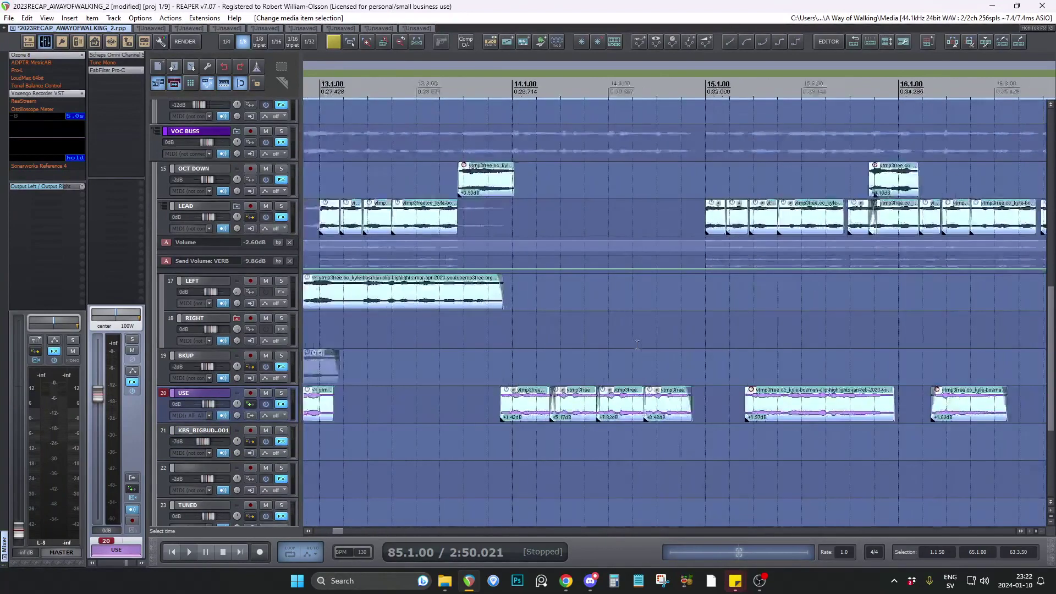
click(569, 437)
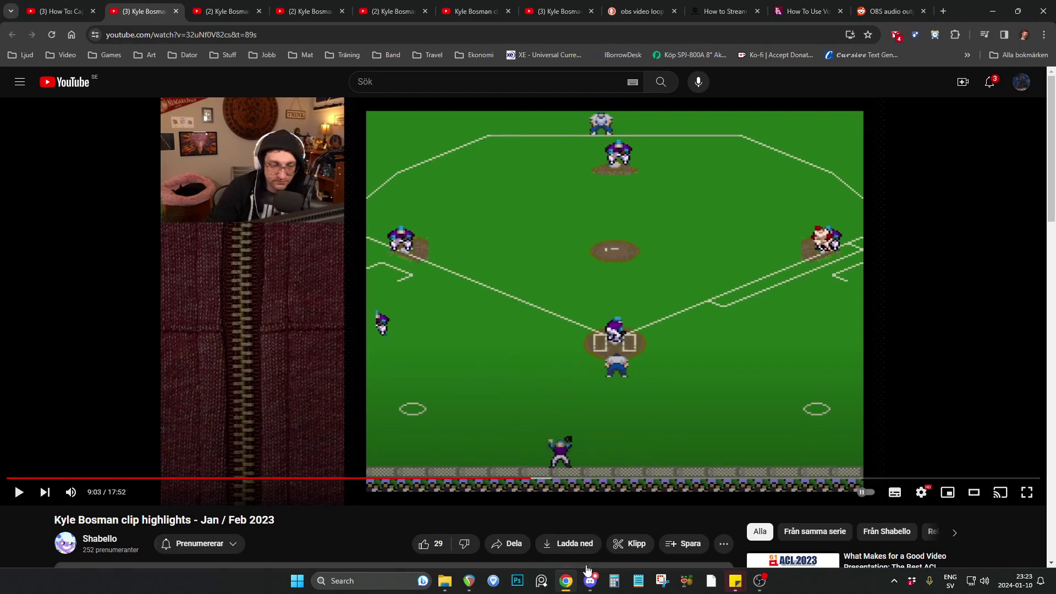
Switch to REAPER to check the USE track's long clip around bars 22 to 27, and return to the YouTube video in Chrome.
click(470, 583)
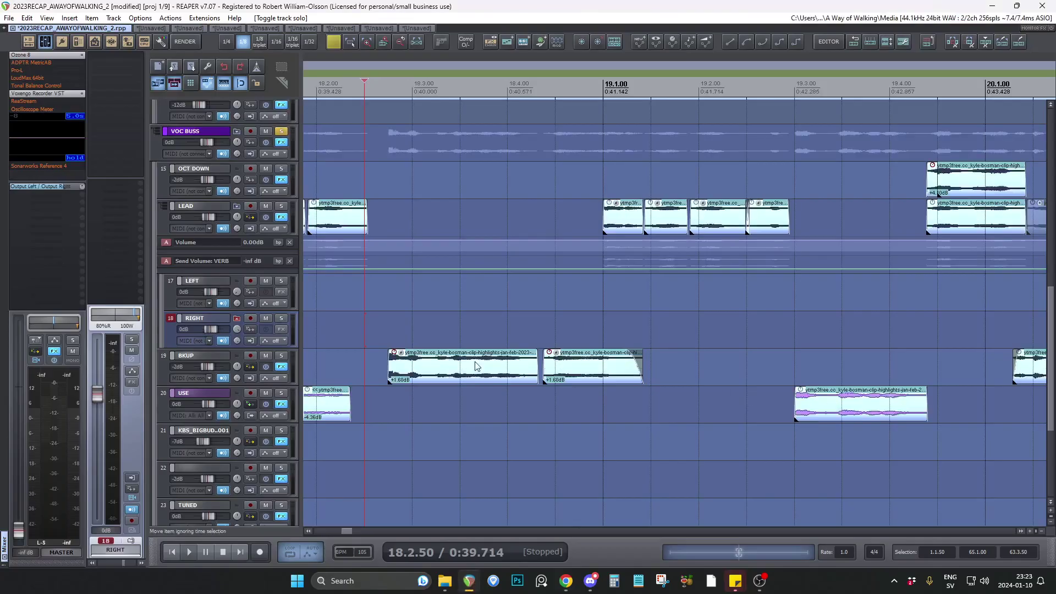
scroll(436, 368, down, 7)
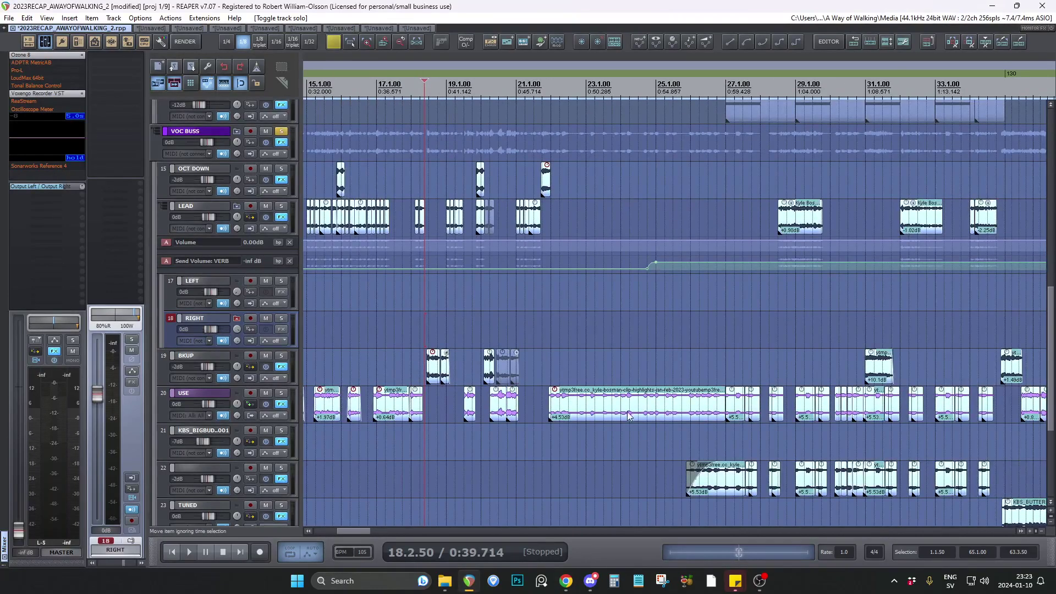
click(565, 581)
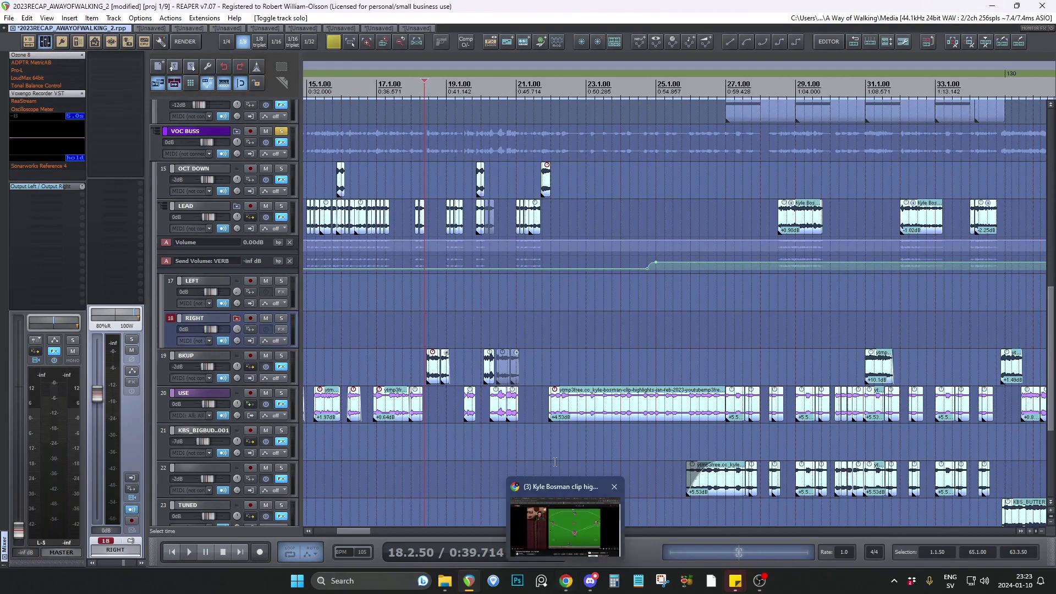
click(565, 554)
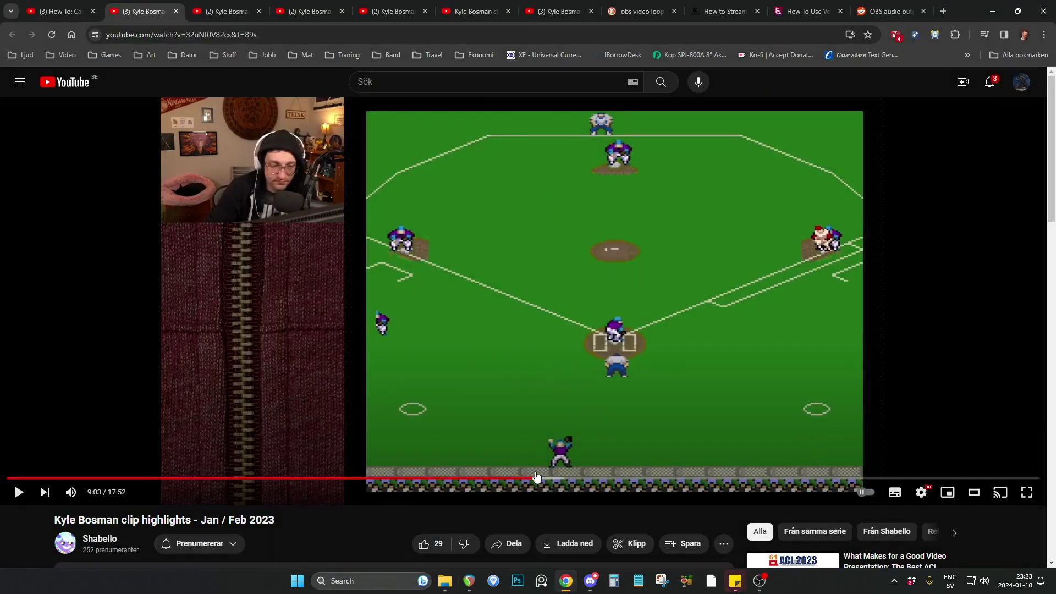
Skim the paused YouTube clip video from 9:28 through 10:00 and 10:37 to beyond 11:12, and go back to 10:59.
click(555, 479)
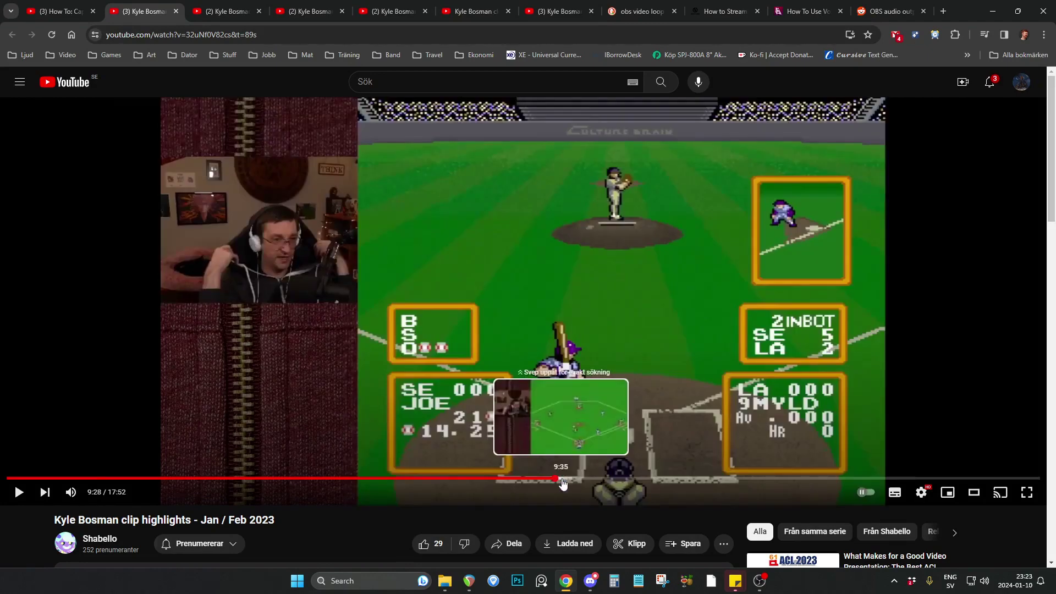
click(577, 478)
click(585, 479)
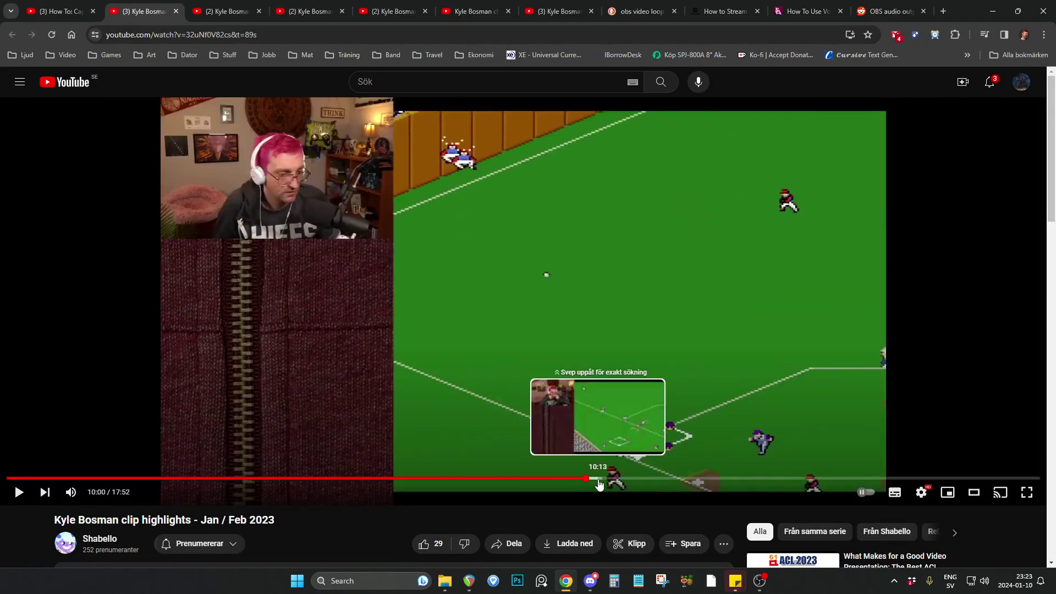
click(612, 479)
click(621, 479)
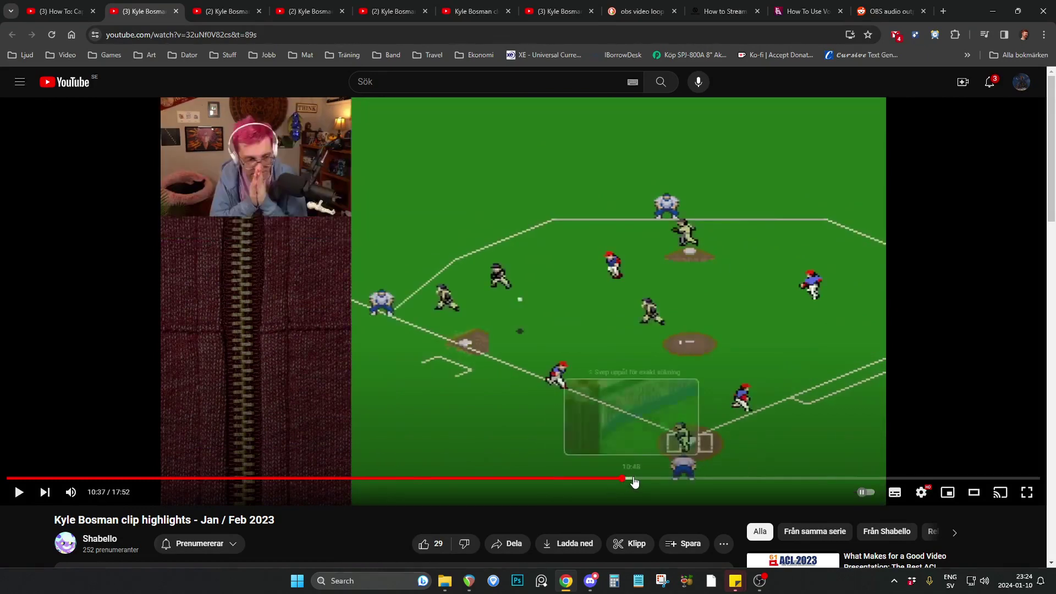
click(640, 479)
click(663, 478)
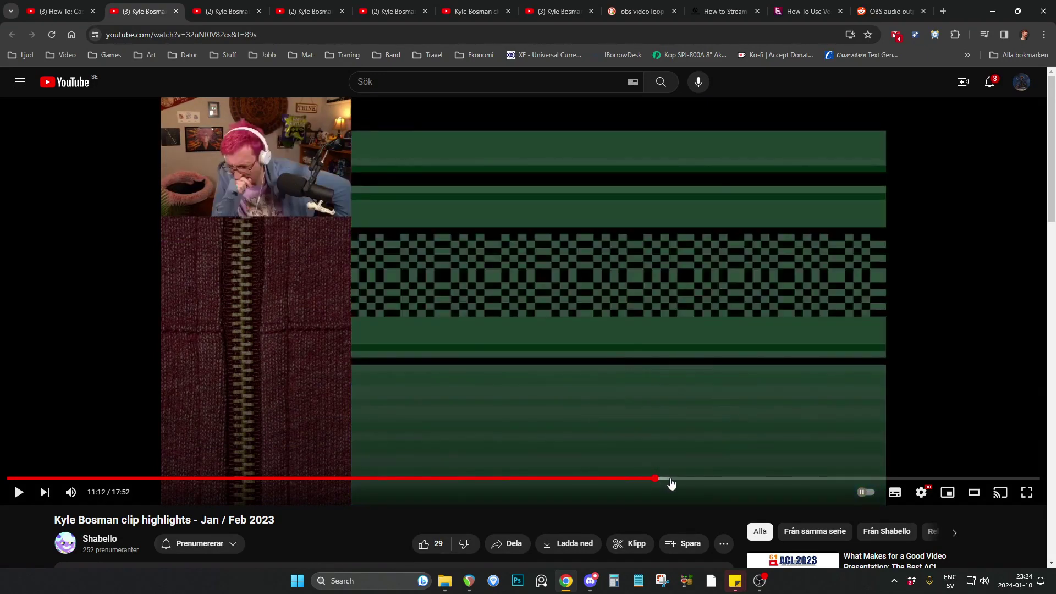
click(676, 478)
click(639, 478)
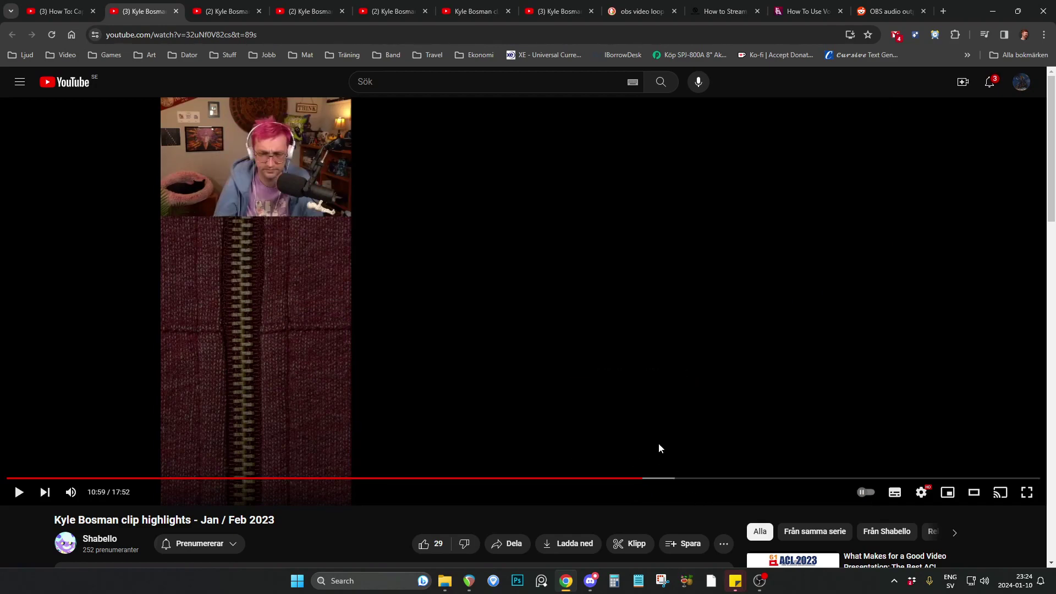
Continue skimming the clip video through 11:43, 12:10 and 12:33, and go back to the home-run scene at 12:20.
click(685, 478)
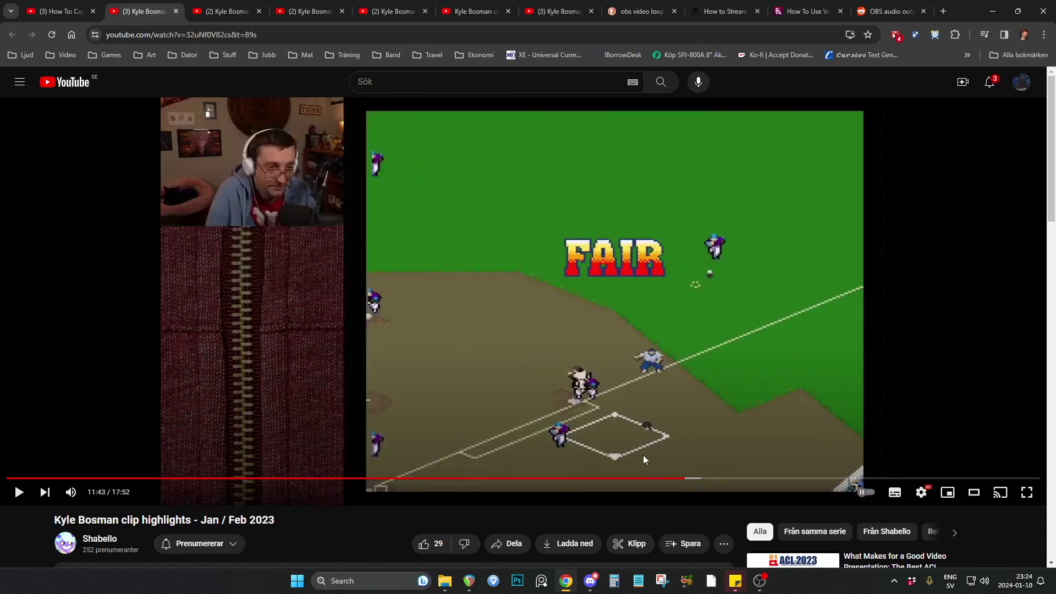
click(712, 479)
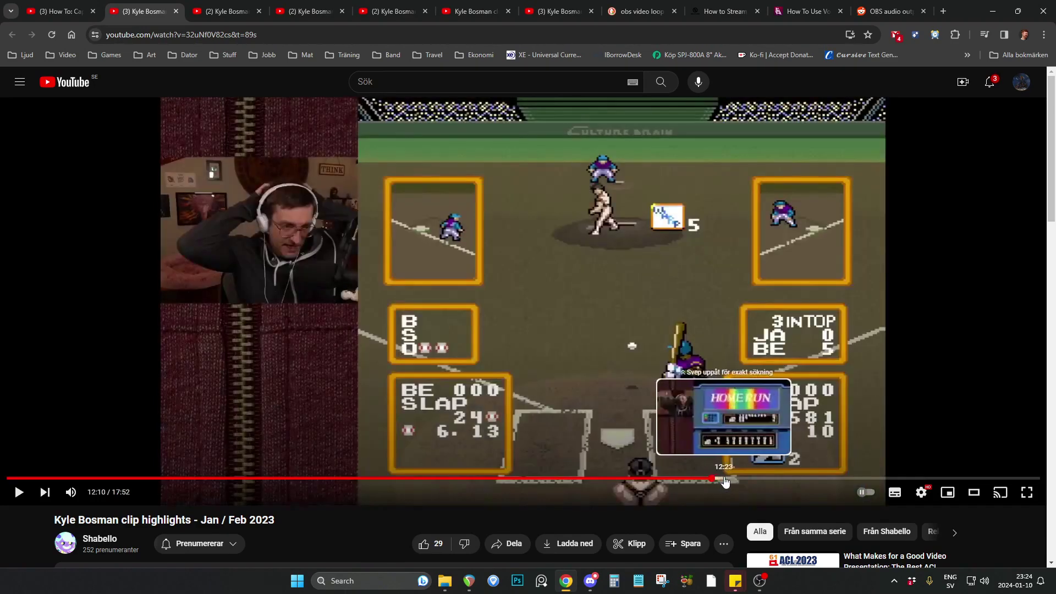
click(732, 478)
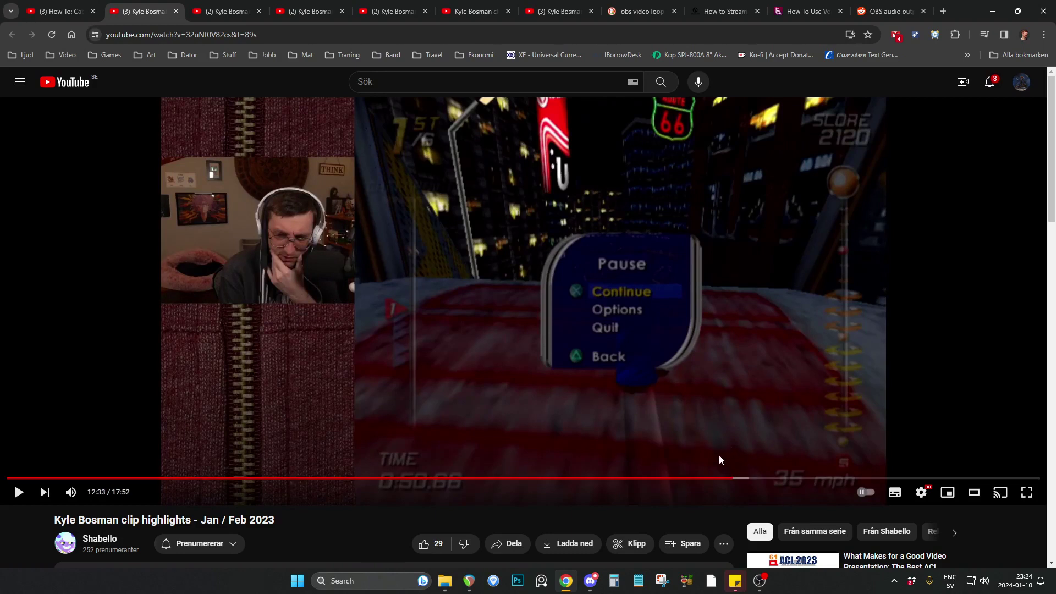
click(720, 478)
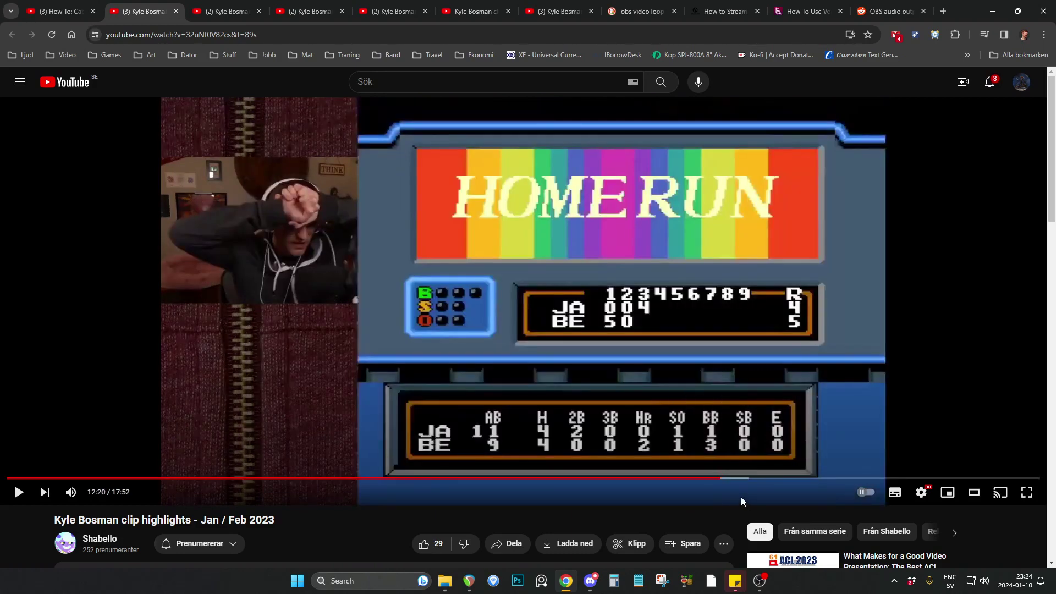
Switch to REAPER and select the USE track's first purple Ravenlok clip in bar 35, with the edit cursor at 35.3.31.
key(alt+Tab)
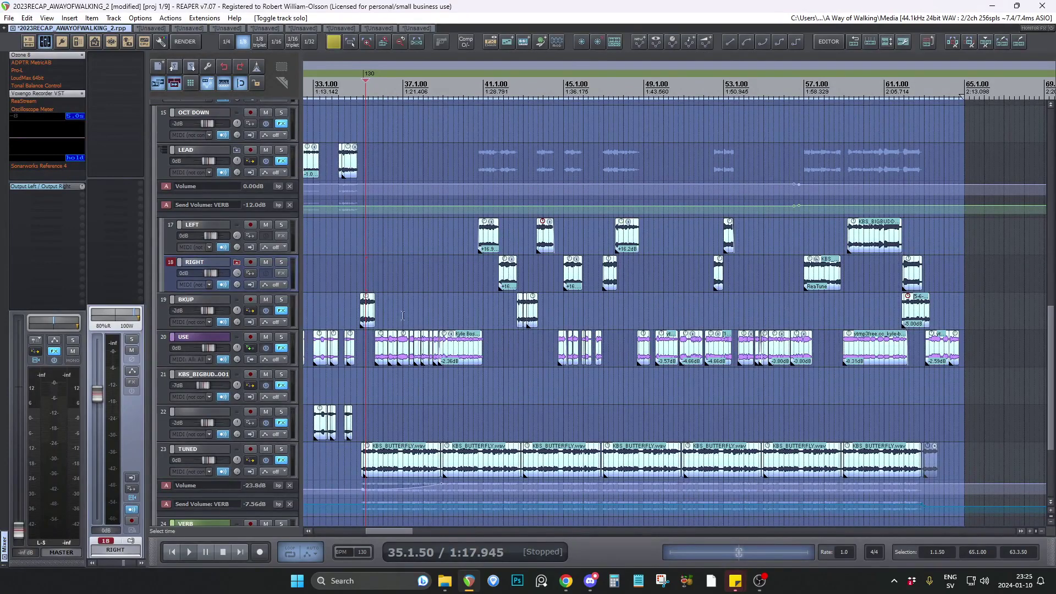
click(350, 286)
scroll(373, 264, up, 4)
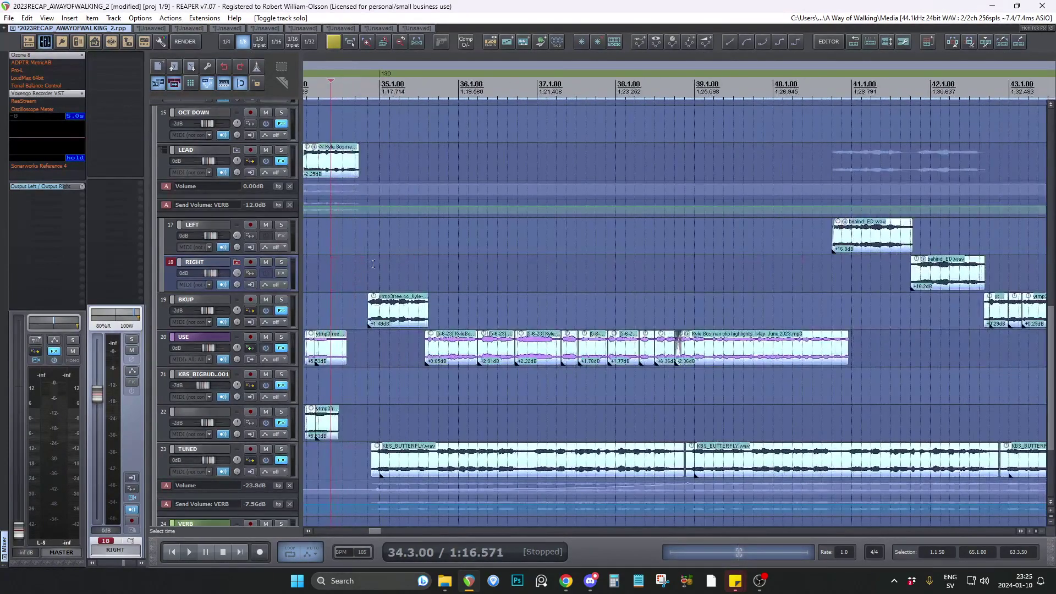
scroll(424, 255, up, 3)
click(443, 264)
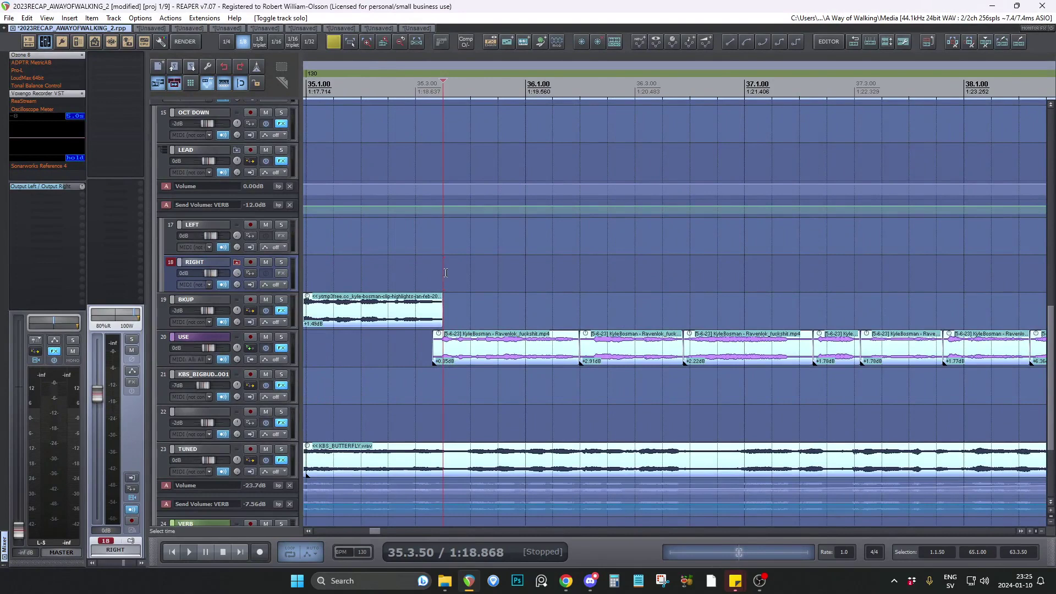
click(434, 352)
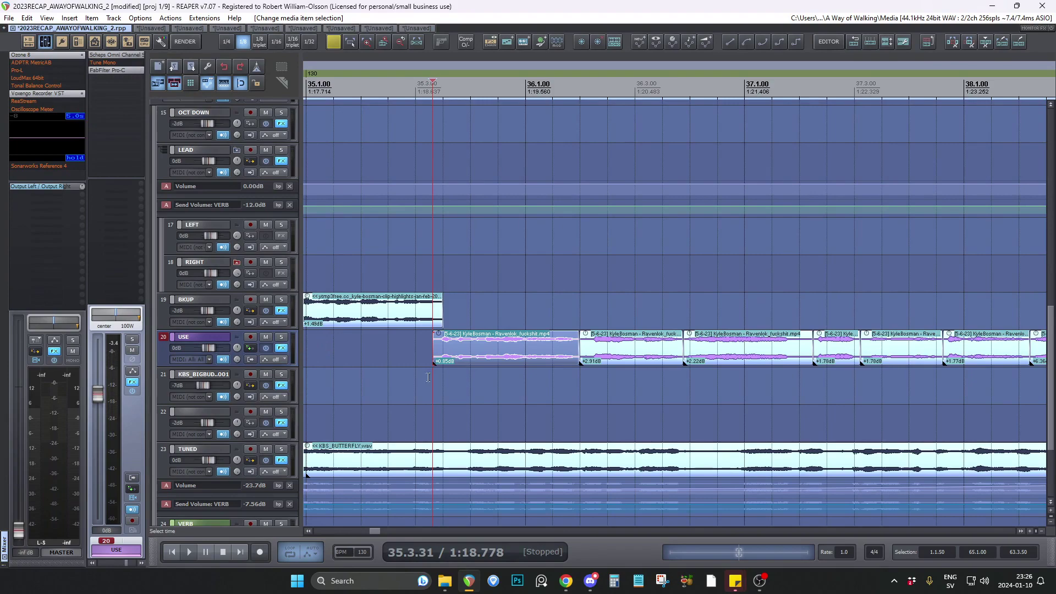
Place the edit cursor at 35.3.00 and briefly solo the USE track to audition its Ravenlok clips.
click(411, 373)
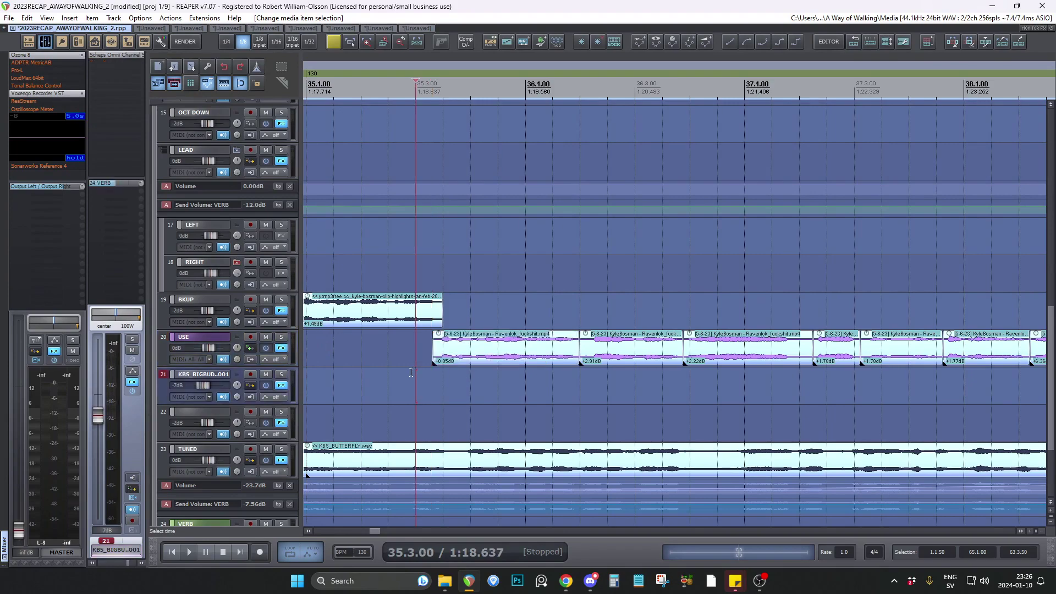
click(283, 339)
scroll(282, 340, down, 4)
click(282, 339)
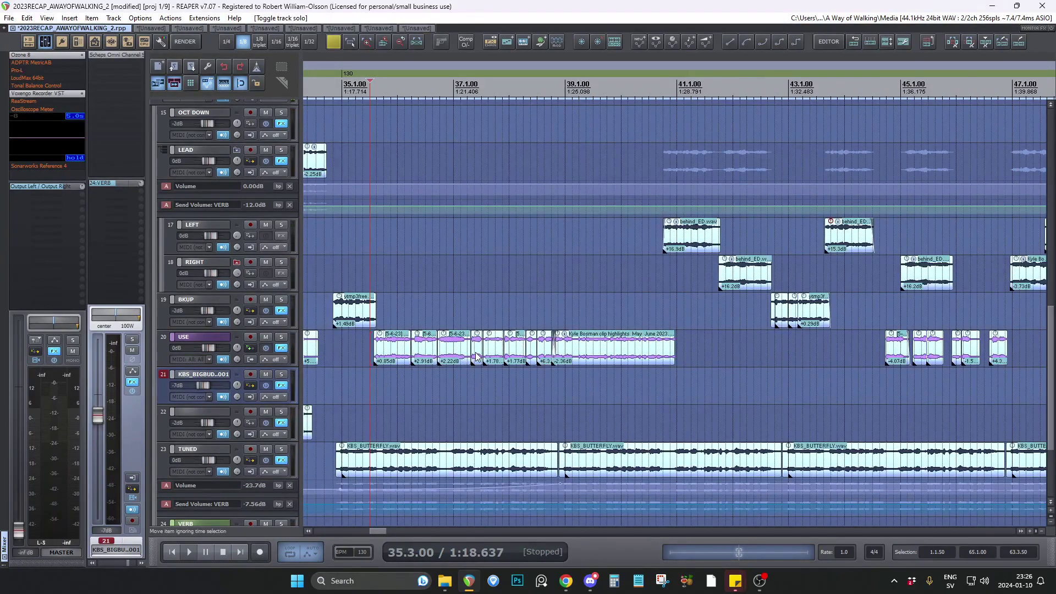
Check the USE track's Ravenlok clips from 36.4.00, moving the edit cursor on to 37.2.00.
scroll(381, 366, up, 4)
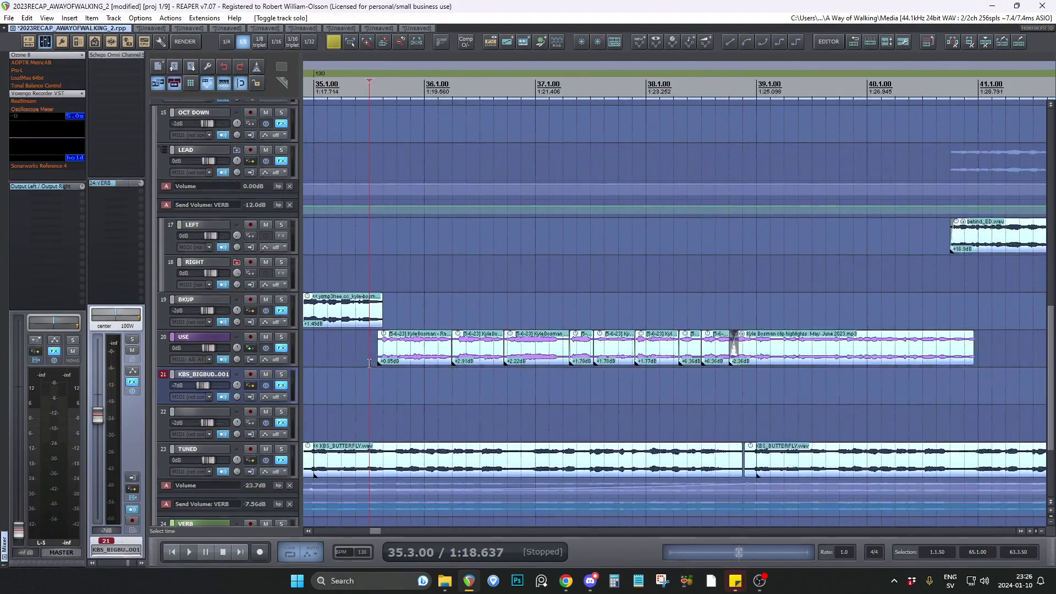
scroll(381, 366, down, 5)
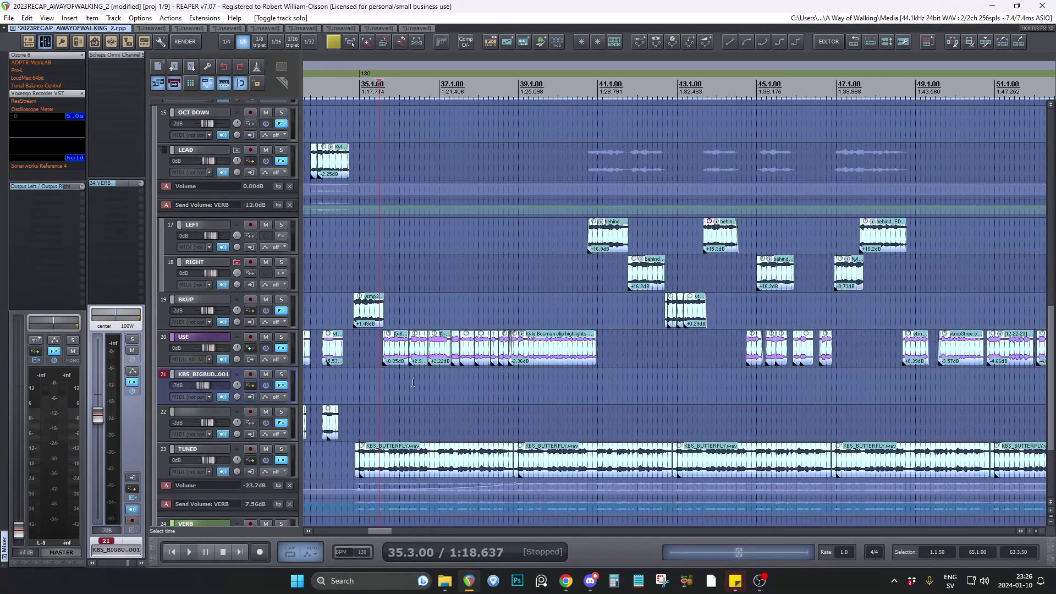
scroll(413, 383, up, 4)
click(458, 380)
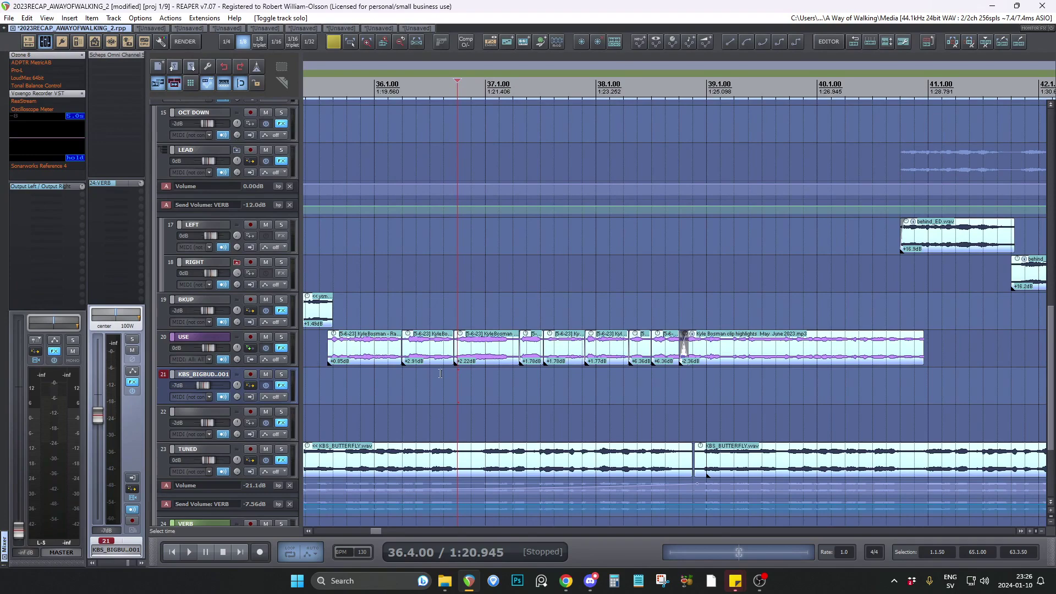
click(444, 374)
click(517, 376)
Move the edit cursor to 37.3.50 and on towards the long highlights clip that ends the USE track's run.
scroll(521, 377, down, 3)
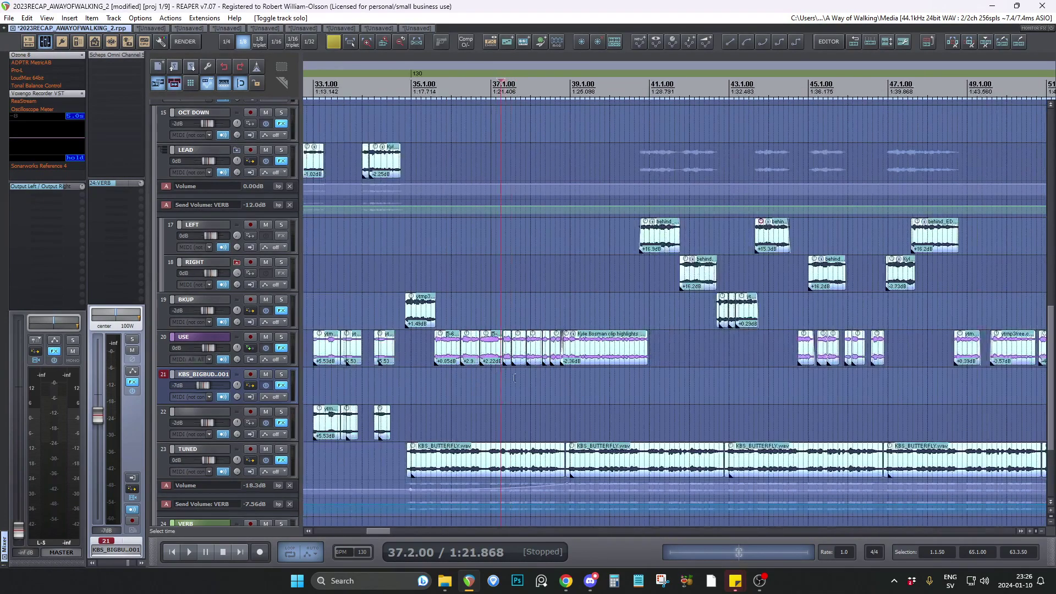
scroll(524, 380, up, 4)
click(486, 383)
scroll(509, 384, down, 3)
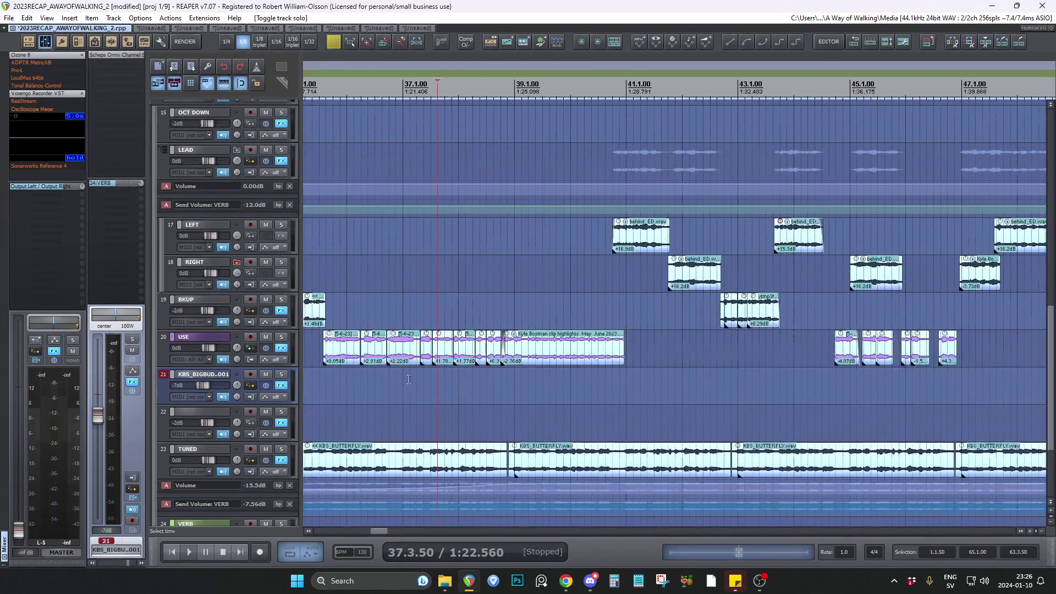
click(514, 384)
scroll(511, 383, up, 2)
Follow the LEFT, RIGHT and BKUP clips with the edit cursor at 40.3.50, 41.1.00 and 43.4.50.
click(366, 287)
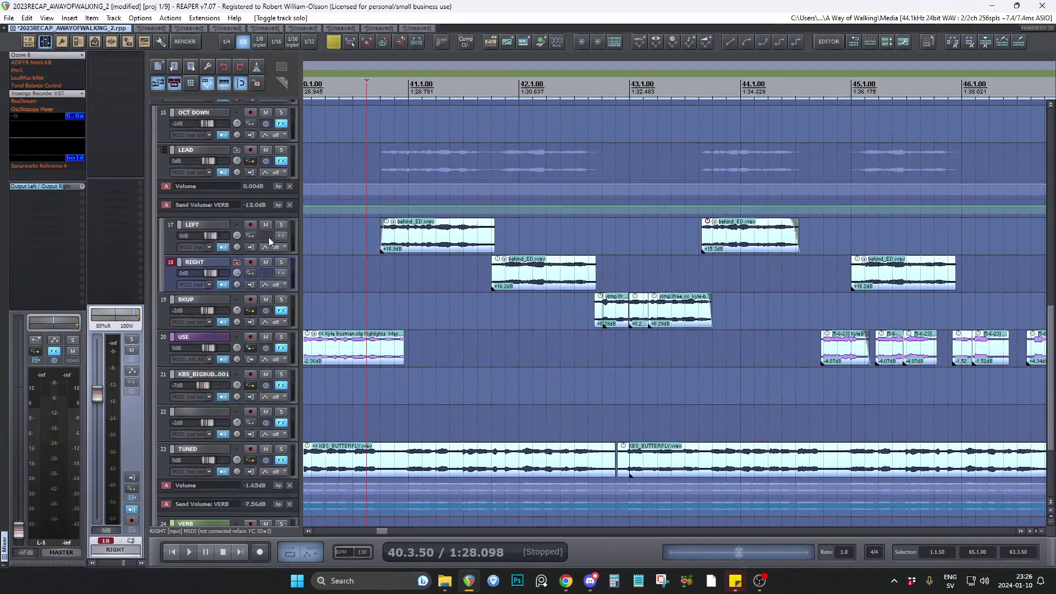
scroll(276, 225, up, 1)
scroll(279, 203, up, 1)
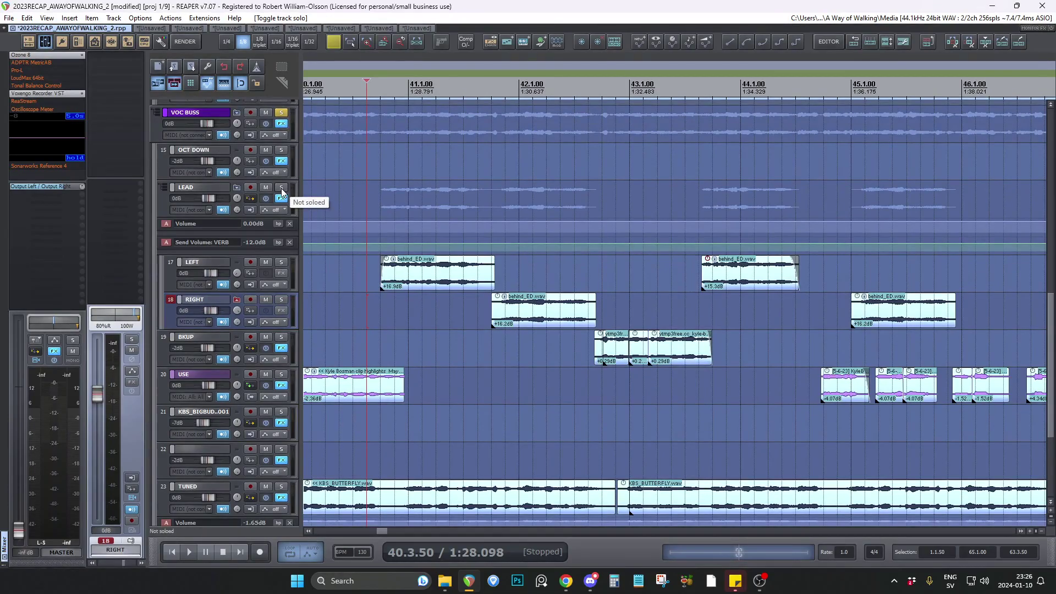
click(409, 312)
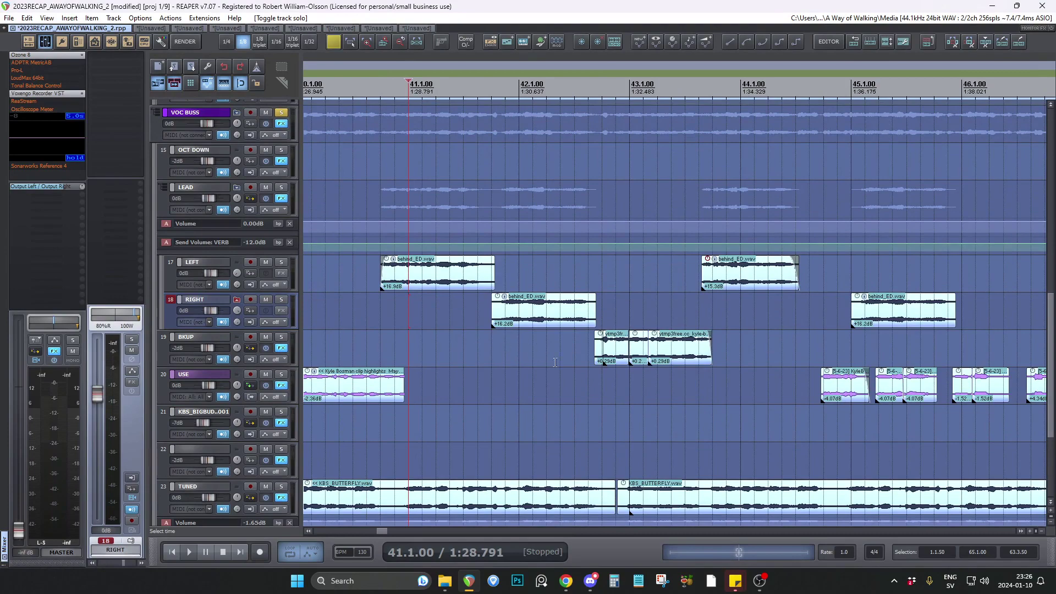
scroll(555, 362, right, 3)
click(525, 400)
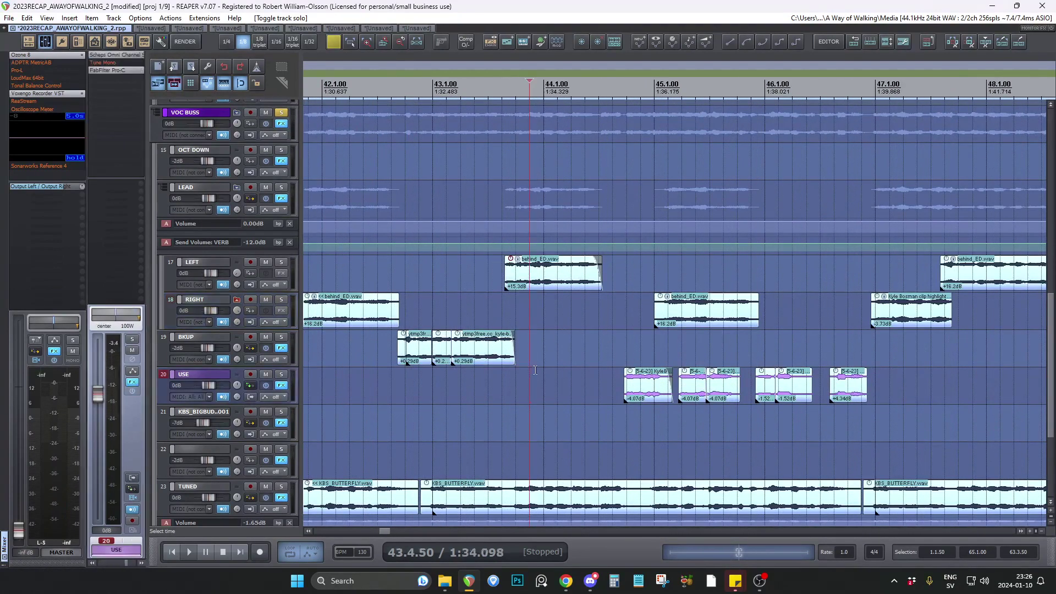
Check the USE track from 44.4.00, select its clip in bar 48, and place the edit cursor at 48.4.50.
scroll(495, 407, right, 6)
scroll(438, 414, down, 2)
click(323, 412)
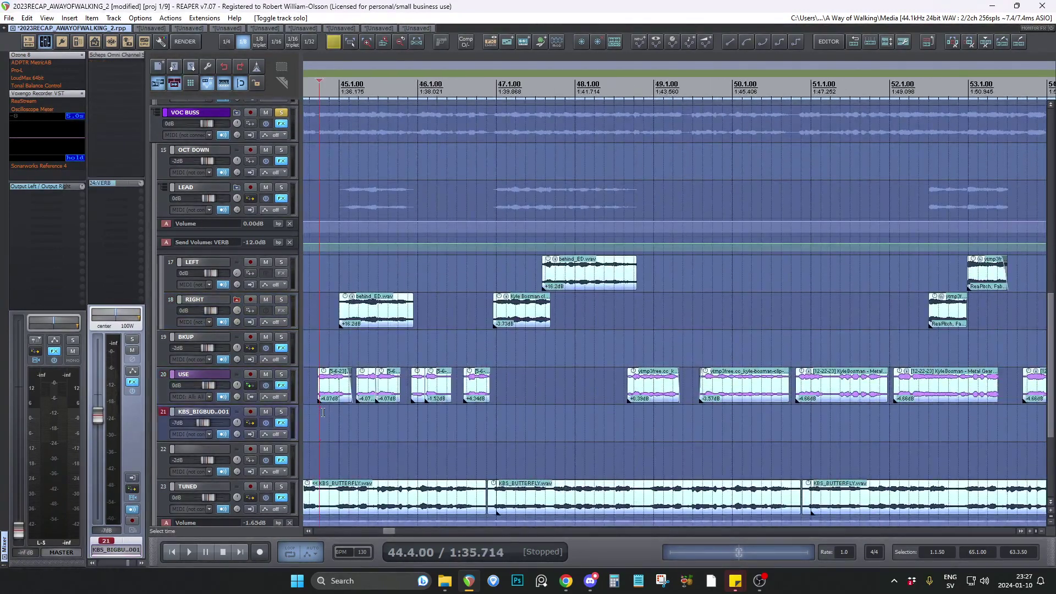
scroll(442, 407, right, 4)
click(461, 398)
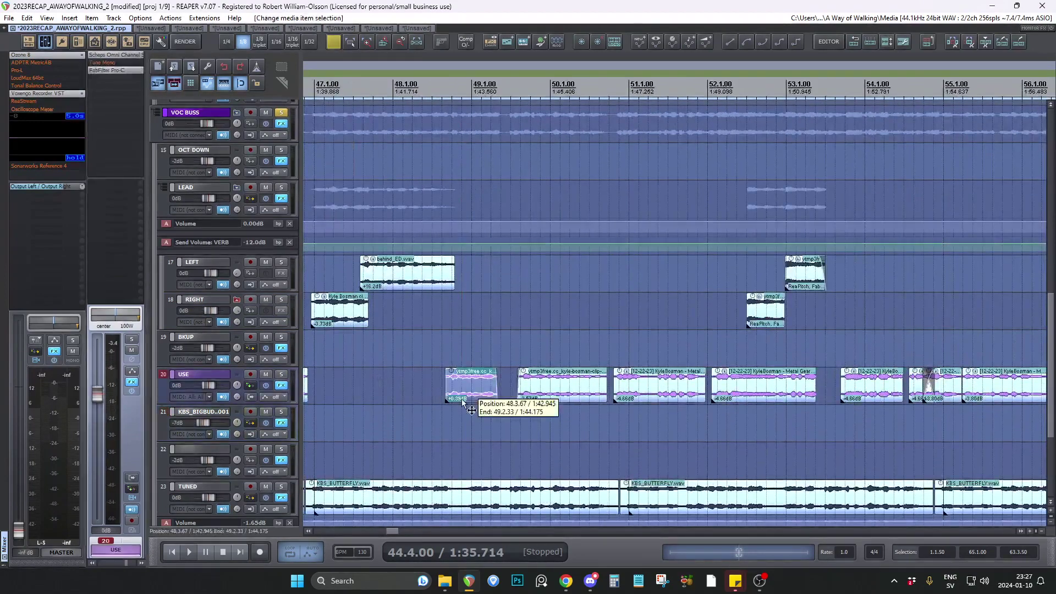
click(457, 425)
Go through the remaining vocal clips to the song's end and place the edit cursor at 61.3.50 on the BKUP track.
scroll(559, 424, up, 4)
scroll(365, 407, down, 2)
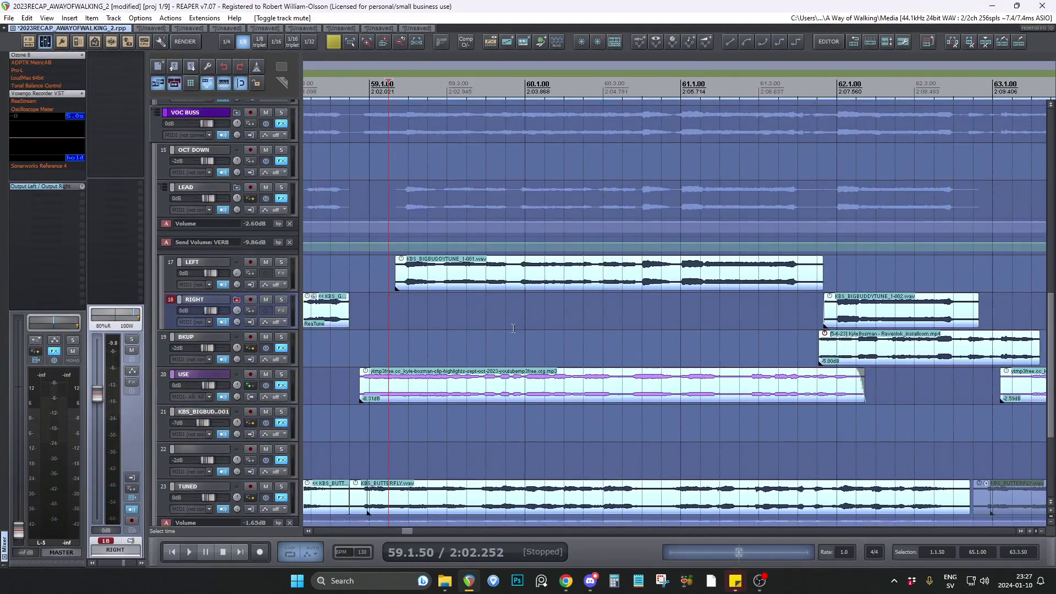
scroll(357, 330, down, 3)
scroll(553, 384, up, 3)
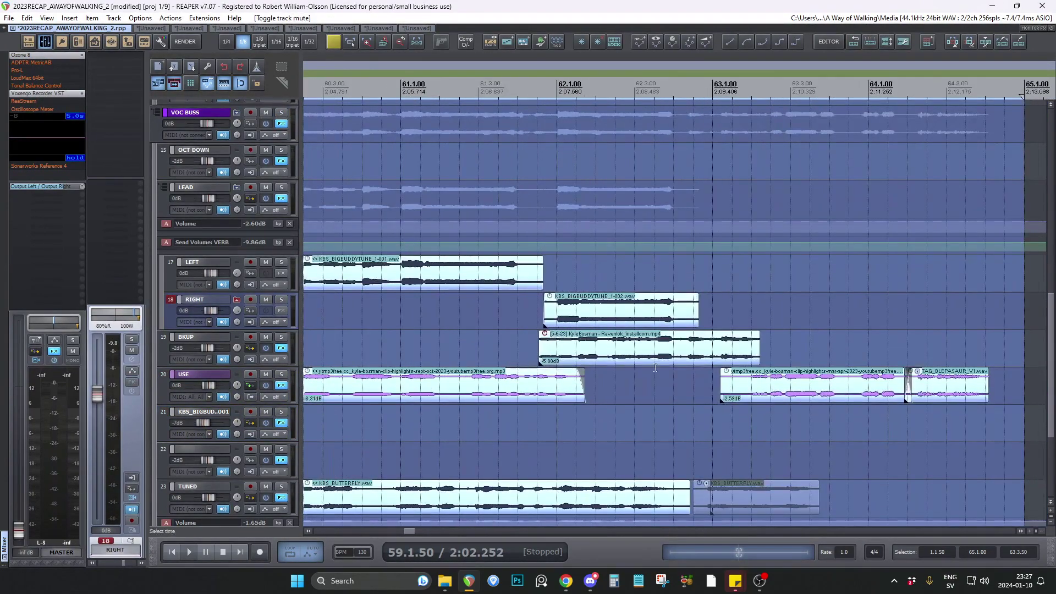
click(516, 331)
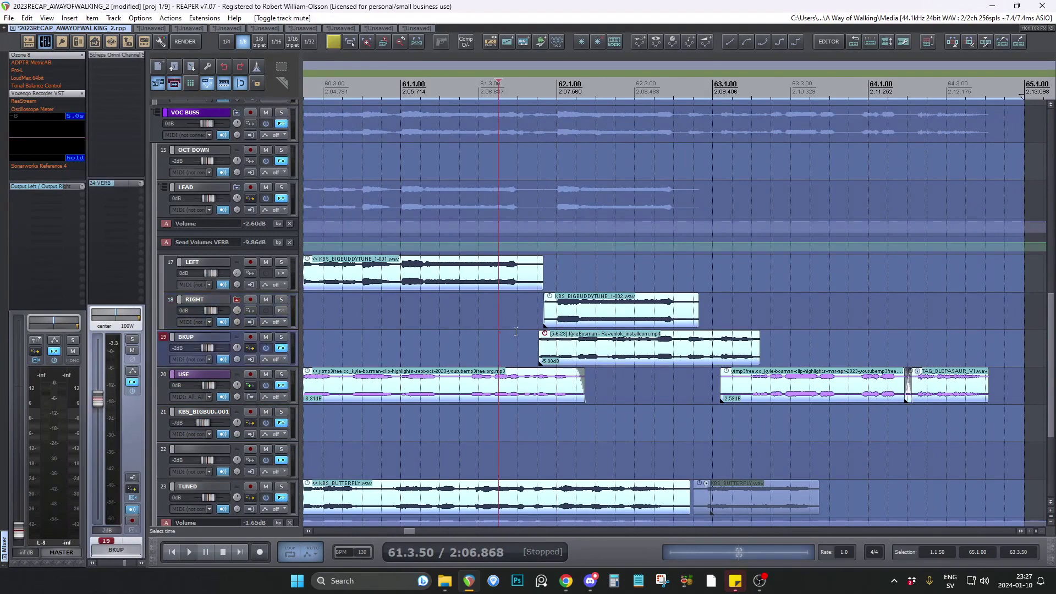
Solo the BKUP track temporarily and play its Ravenlok clip from 61.3.50.
scroll(528, 331, down, 2)
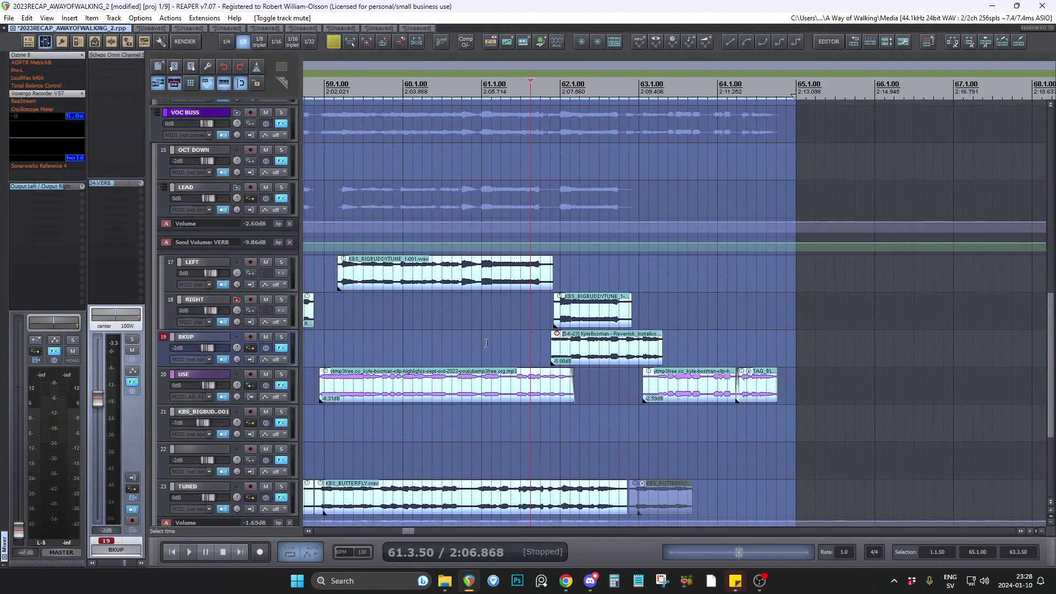
scroll(486, 343, up, 2)
click(282, 338)
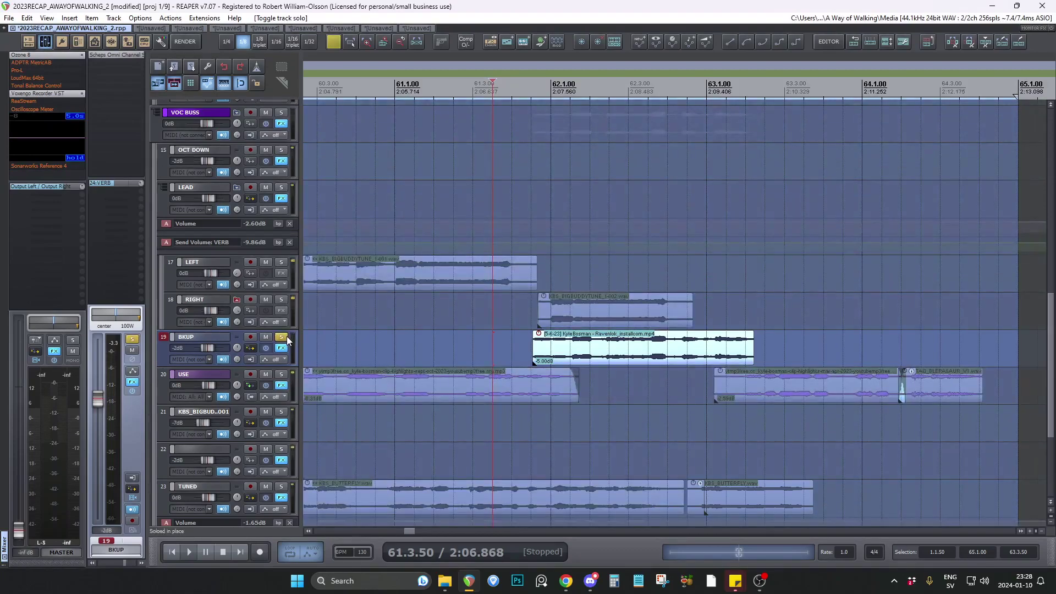
key(space)
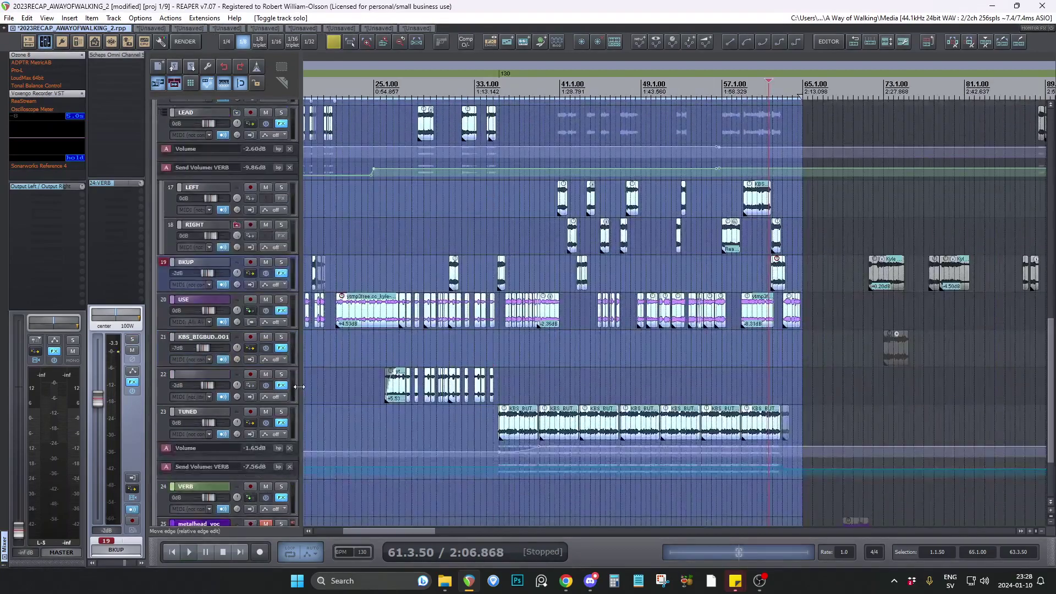
scroll(300, 387, down, 3)
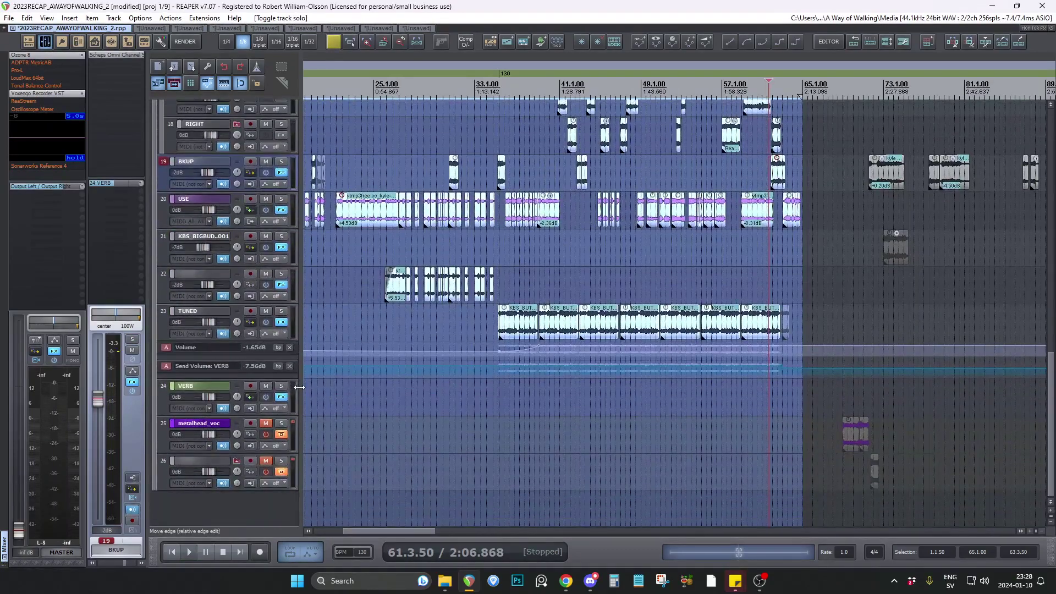
scroll(299, 387, up, 1)
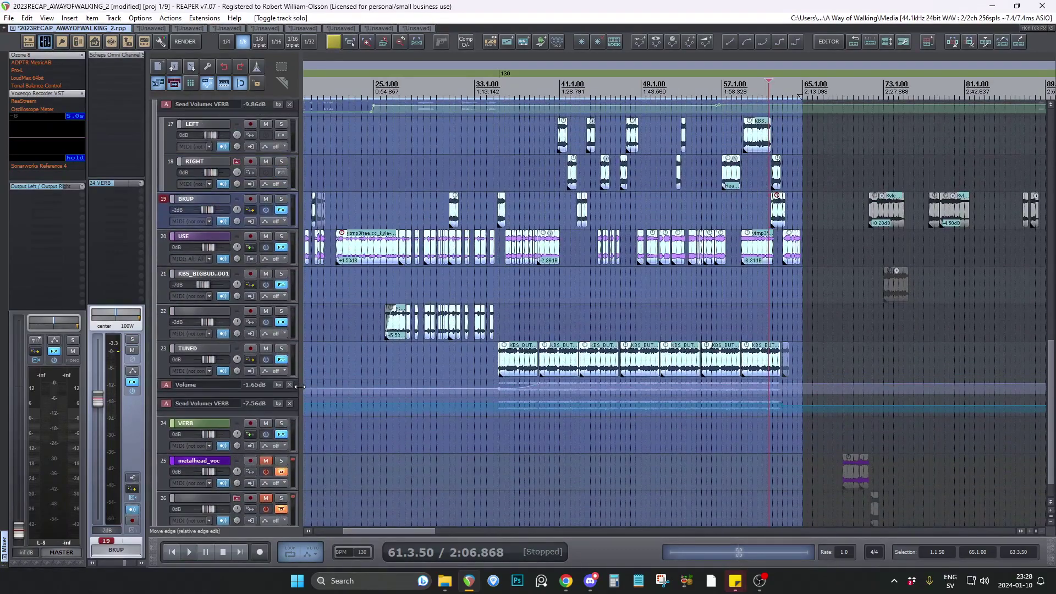
Select the USE track's closing TAG_BLEPASAUR clip in bar 64, with the edit cursor at 64.2.50.
scroll(804, 264, up, 8)
click(472, 253)
scroll(701, 311, down, 5)
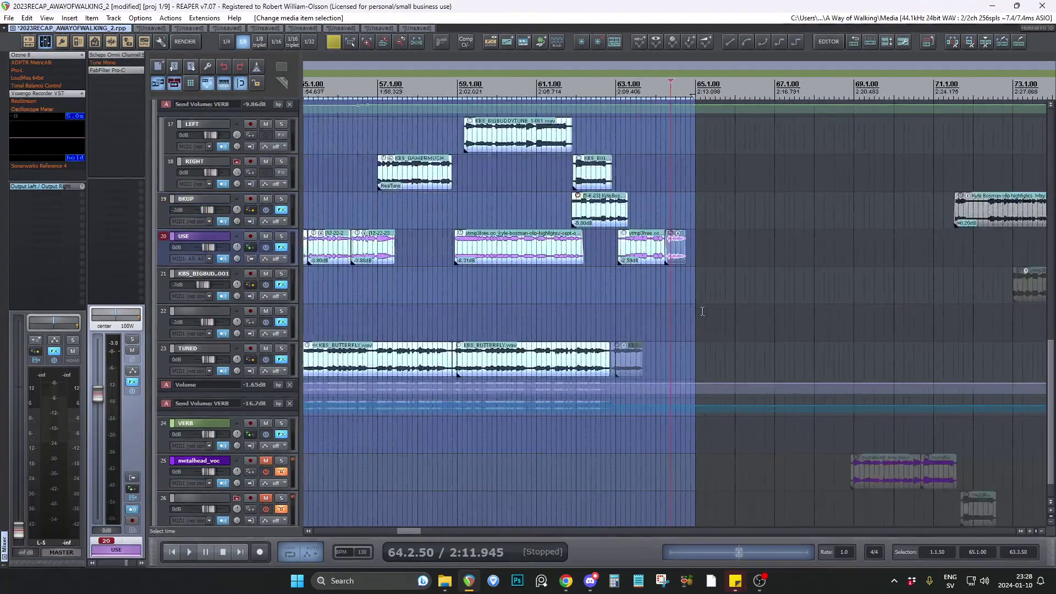
scroll(702, 311, down, 2)
scroll(839, 281, up, 2)
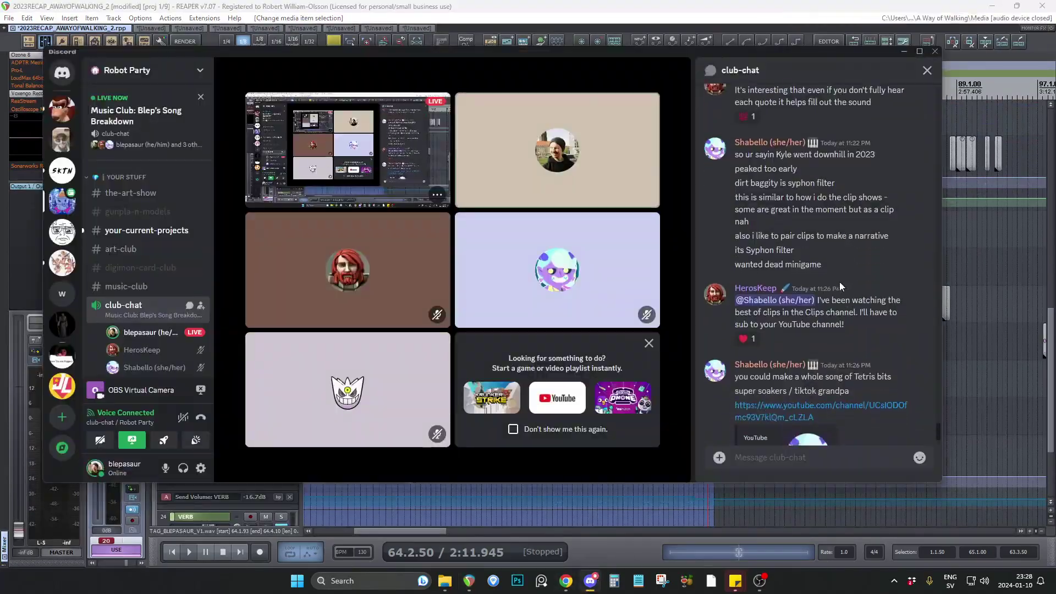
Read the Discord club-chat messages about Syphon Filter and pairing clips into a narrative, and return to REAPER.
drag(749, 264, 768, 253)
click(812, 264)
click(799, 263)
click(784, 250)
click(768, 252)
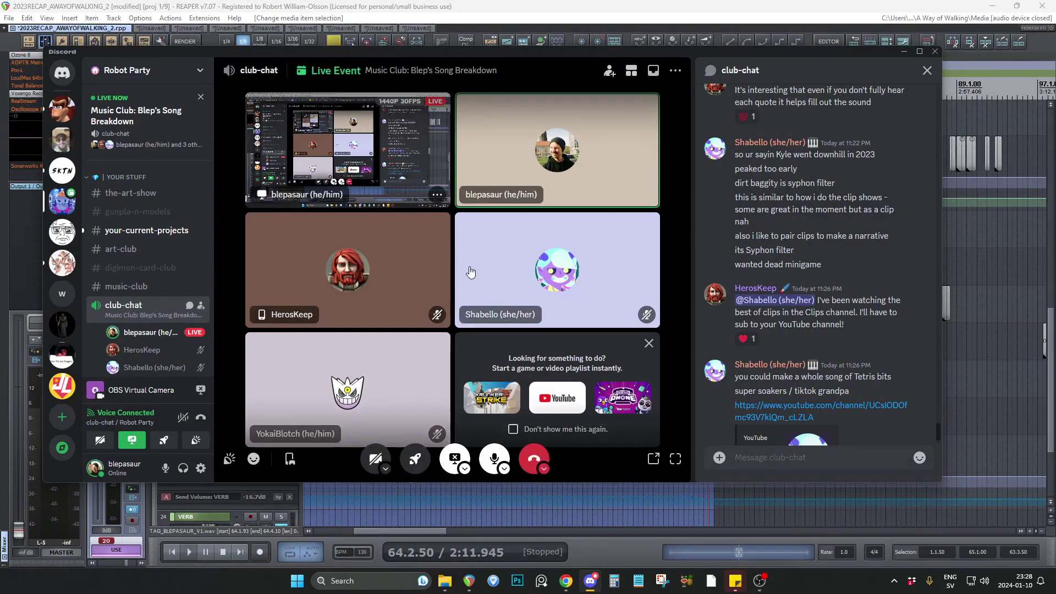
drag(780, 236, 842, 239)
click(815, 237)
click(837, 241)
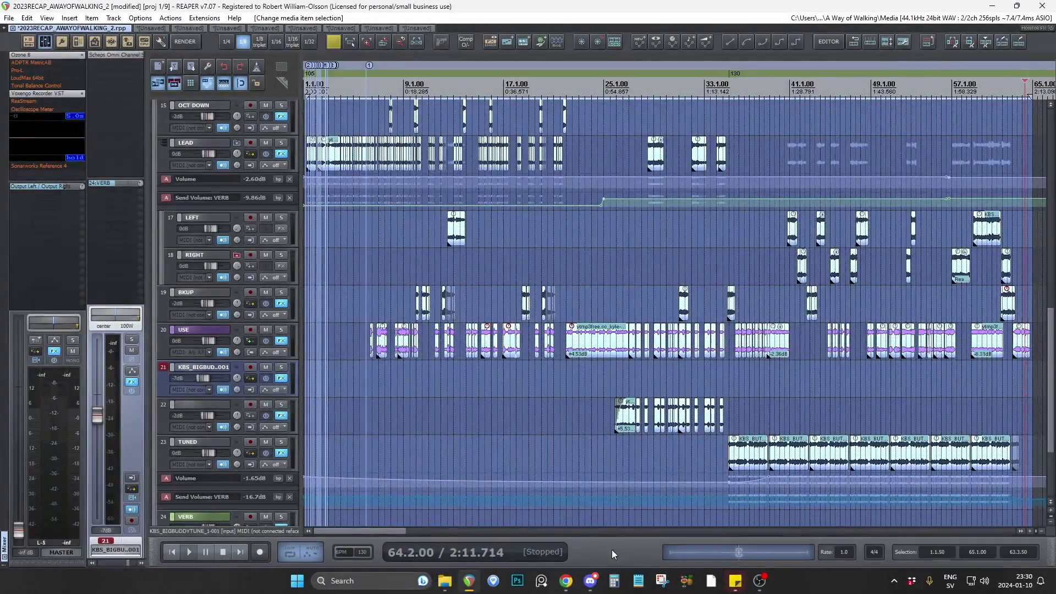
click(590, 580)
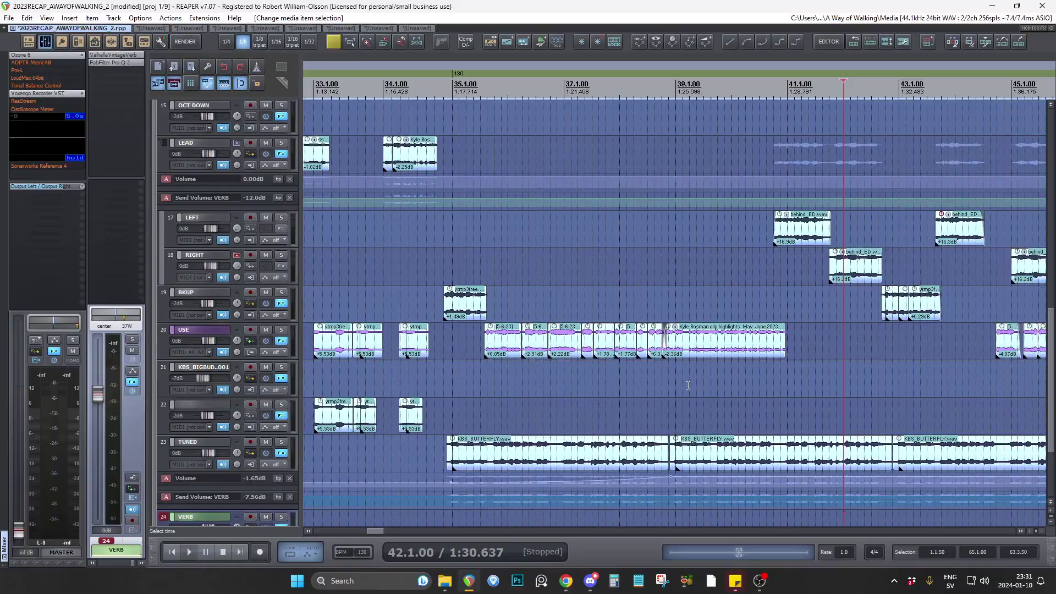
Review the vocal tracks between bars 25 and 65 with the edit cursor at 40.3.50 on the BKUP track.
scroll(688, 384, down, 3)
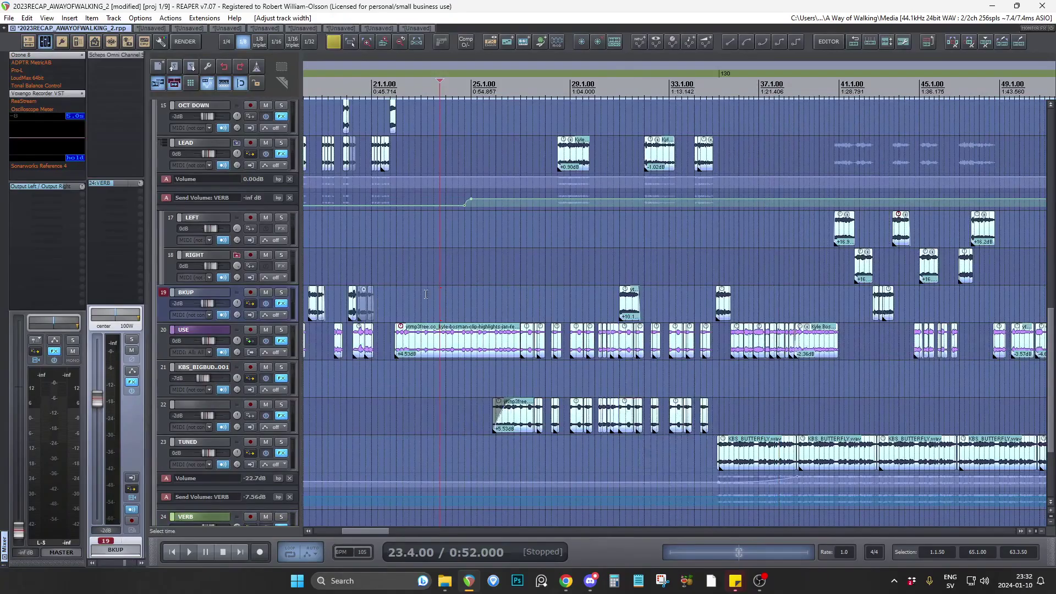
scroll(631, 348, down, 2)
scroll(632, 348, up, 7)
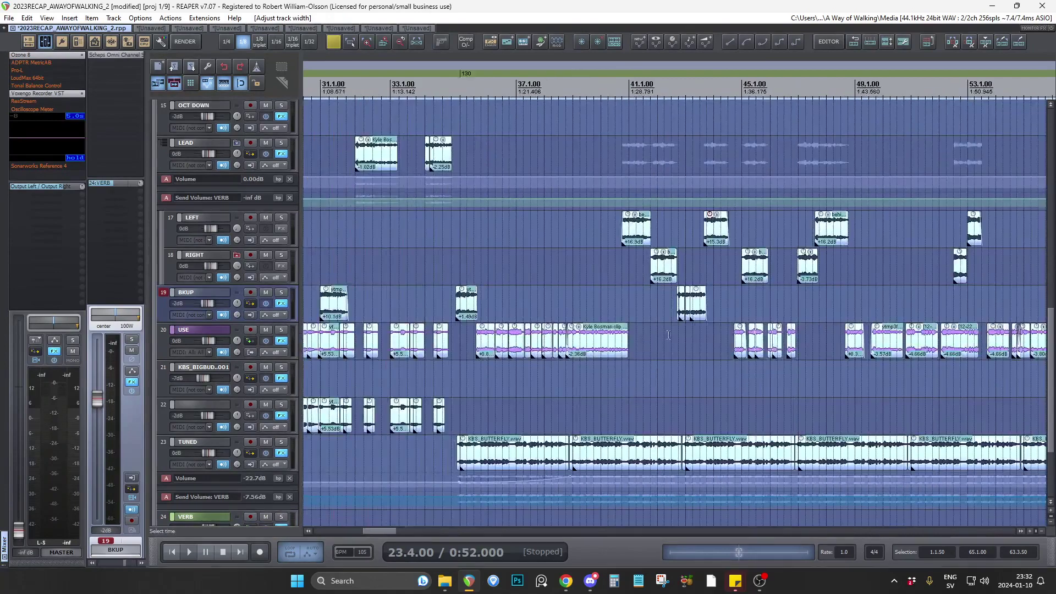
click(471, 293)
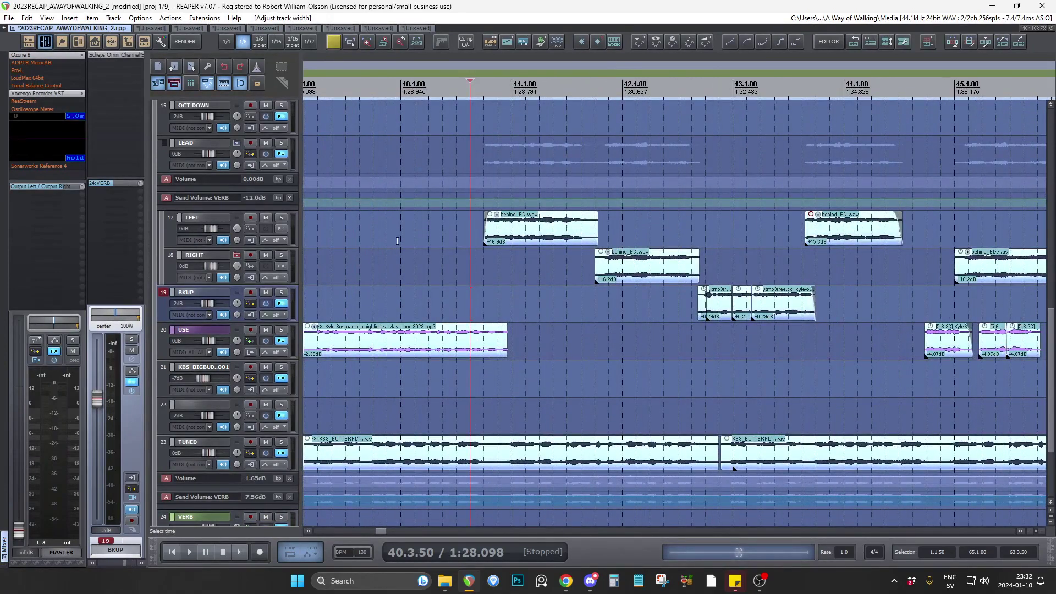
scroll(441, 266, down, 2)
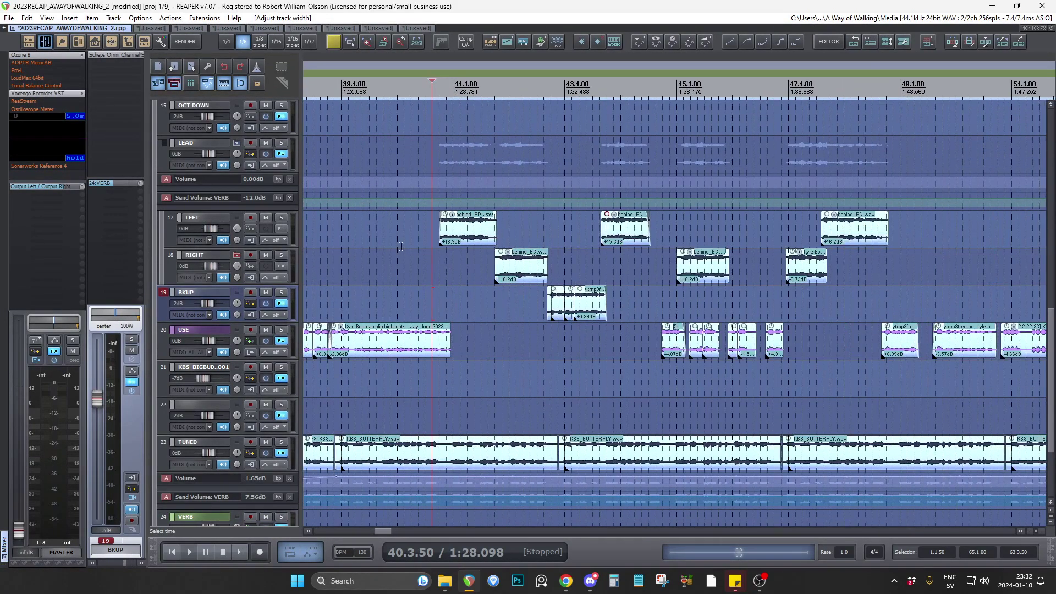
scroll(470, 301, up, 3)
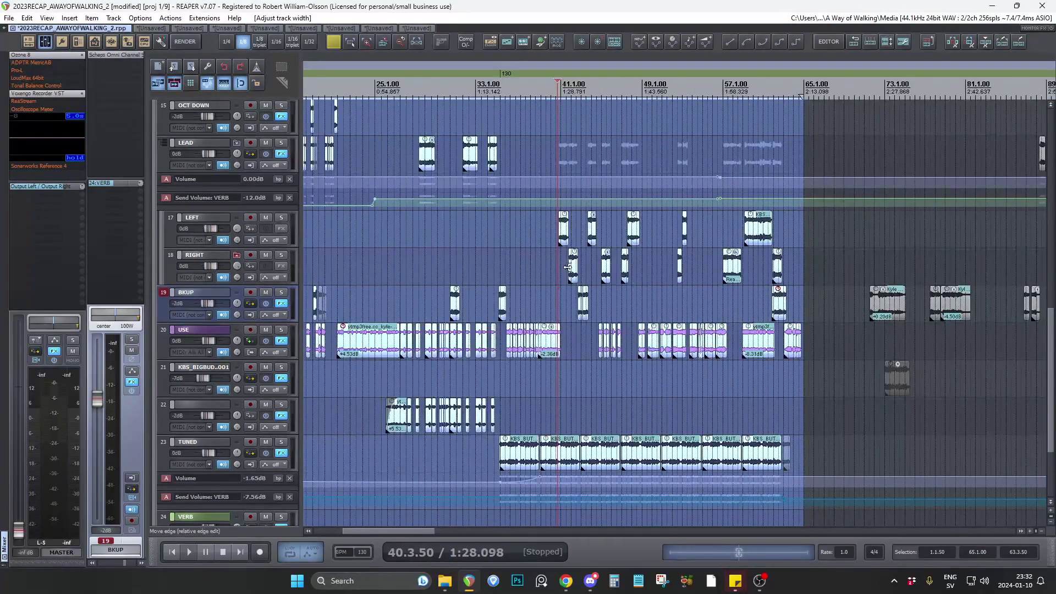
Select the RIGHT track with the edit cursor at 40.3.50 and briefly solo the LEAD folder to audition its clips.
scroll(529, 263, down, 3)
click(529, 263)
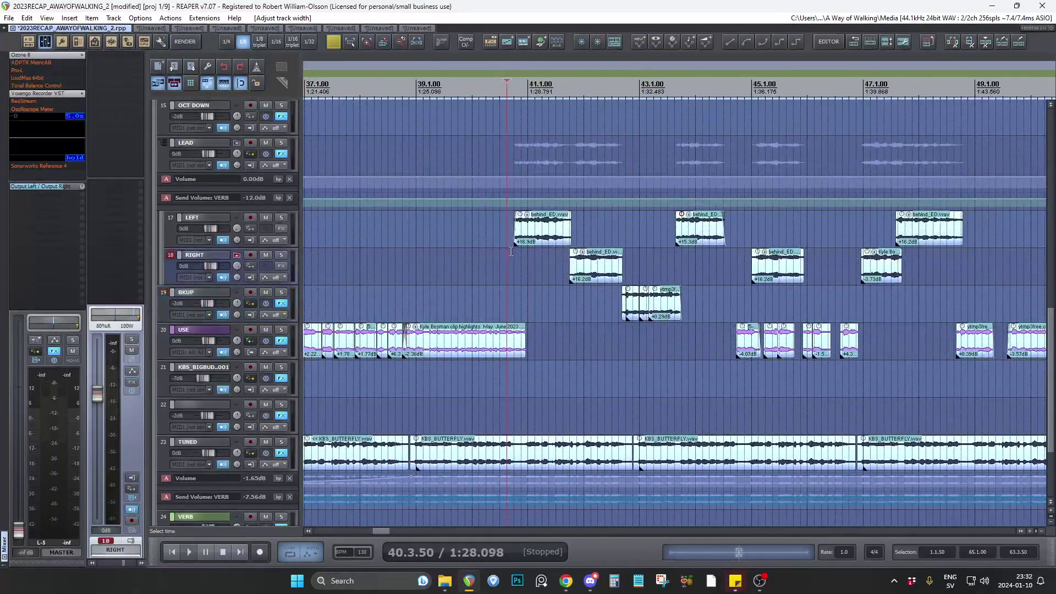
click(281, 143)
click(283, 143)
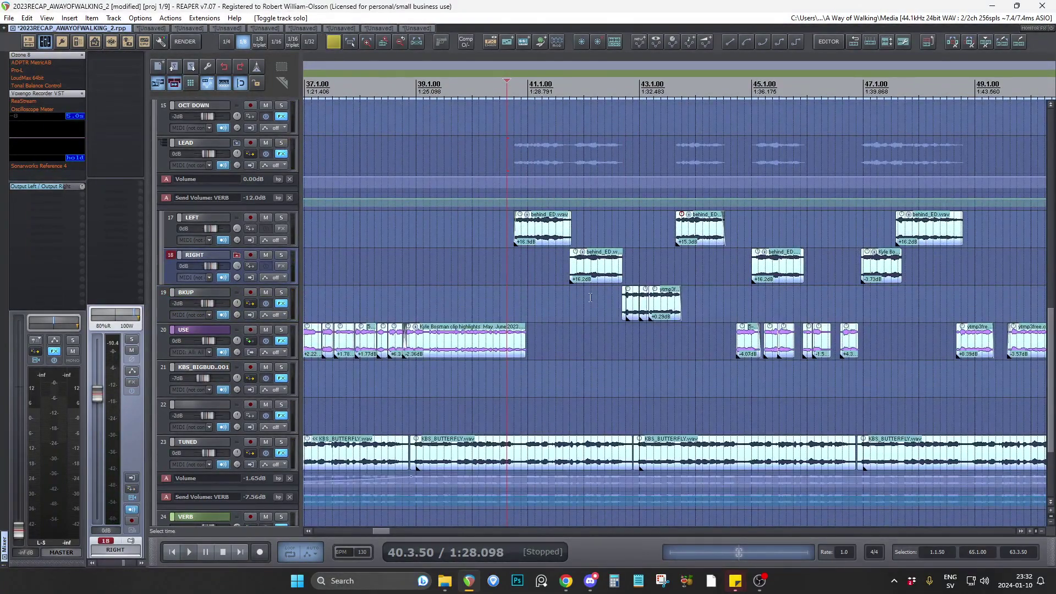
Open the LEFT track's first behind_ED.wav clip in iZotope RX 7 and bring up its Music Rebalance module.
scroll(526, 276, up, 3)
scroll(576, 276, up, 3)
click(449, 231)
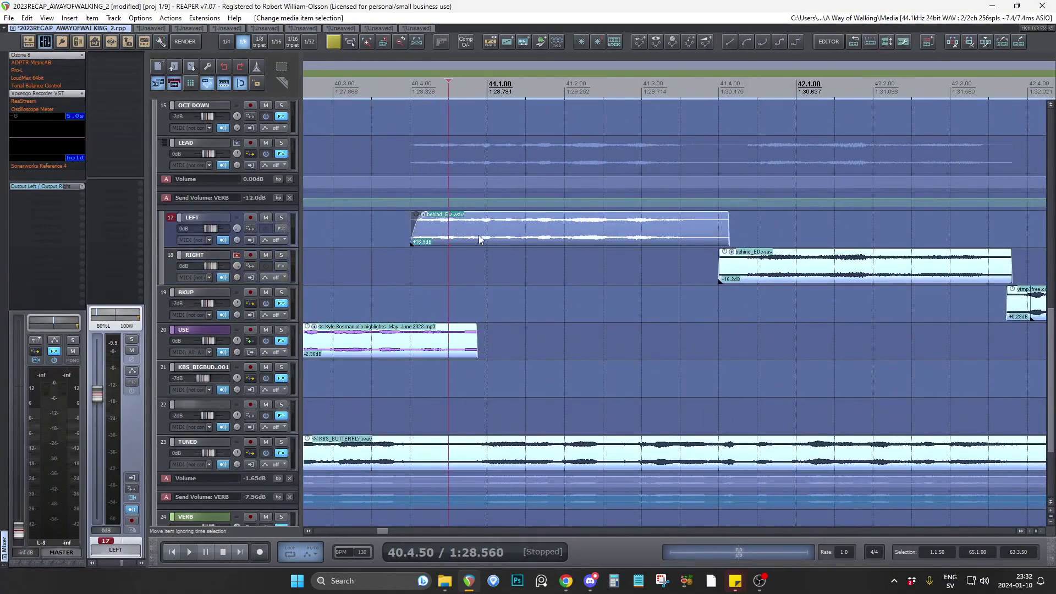
scroll(370, 237, down, 4)
click(827, 43)
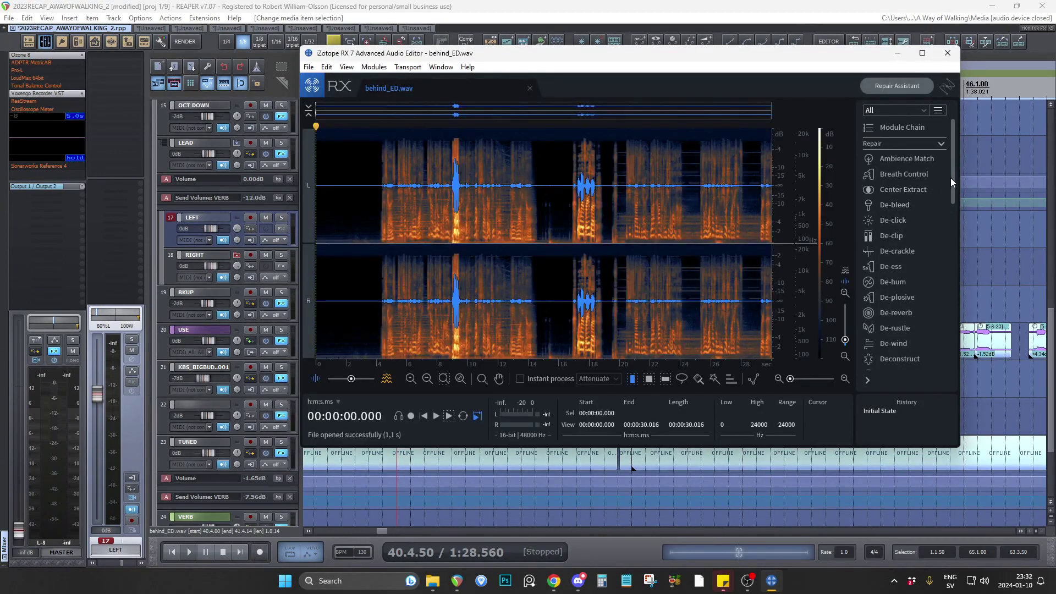
drag(950, 178, 947, 253)
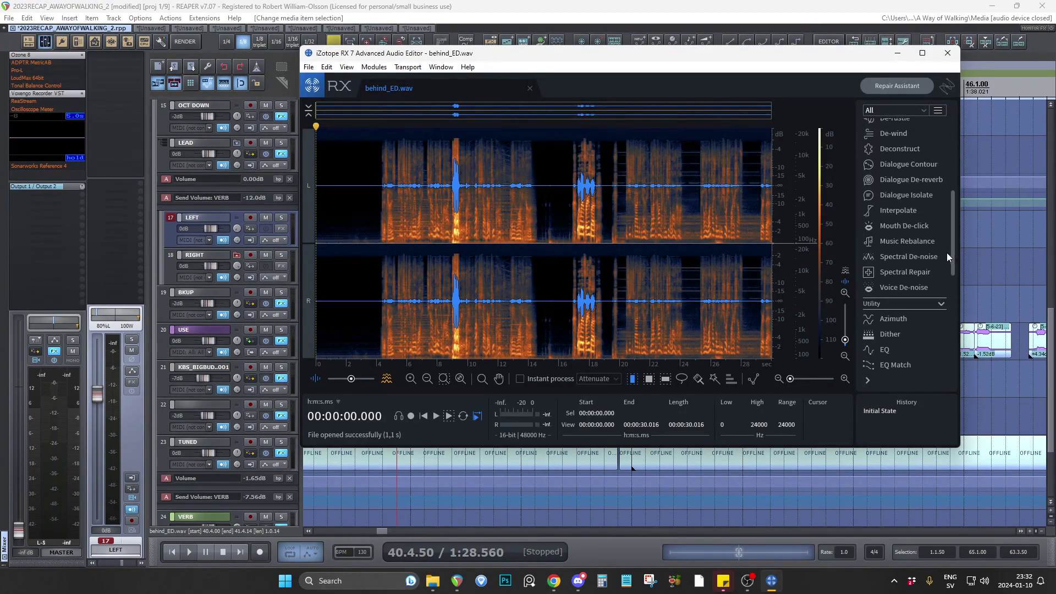
click(910, 242)
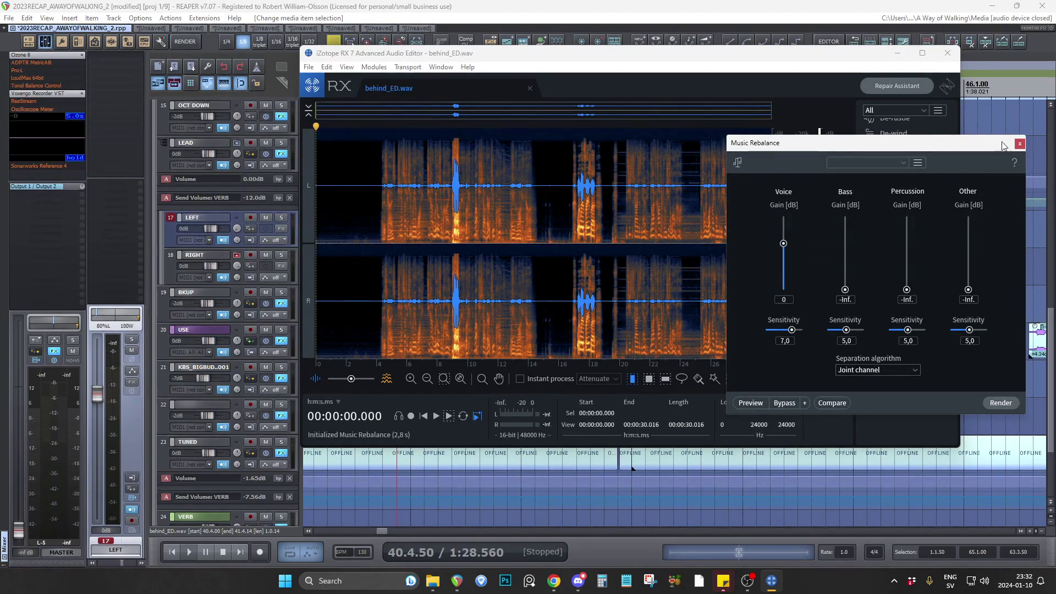
Close Music Rebalance and the RX editor without rendering, and return the edit cursor to 40.3.50 on the RIGHT track in REAPER.
click(1019, 143)
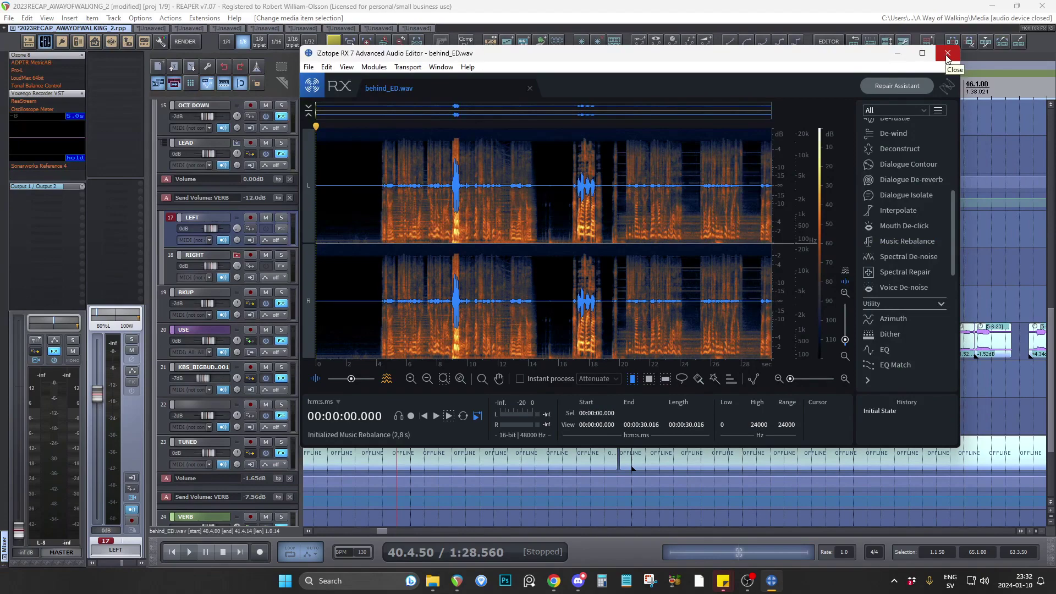
click(947, 55)
click(375, 272)
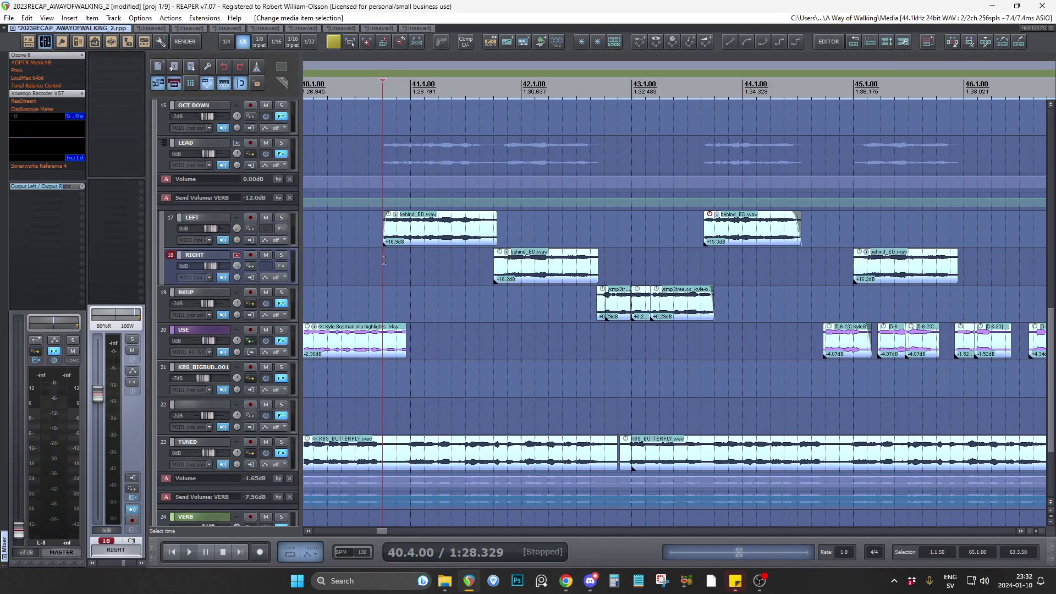
click(371, 261)
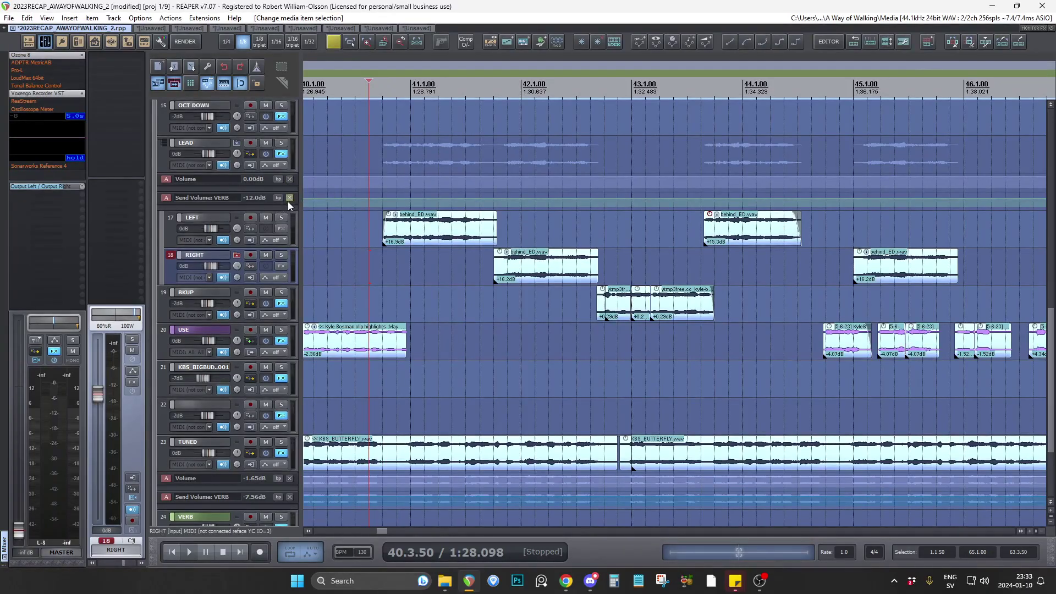
Place the edit cursor at 27.2.00 on the empty KBS_BIGBUD track between the USE track and track 22.
scroll(288, 204, up, 2)
scroll(288, 203, up, 1)
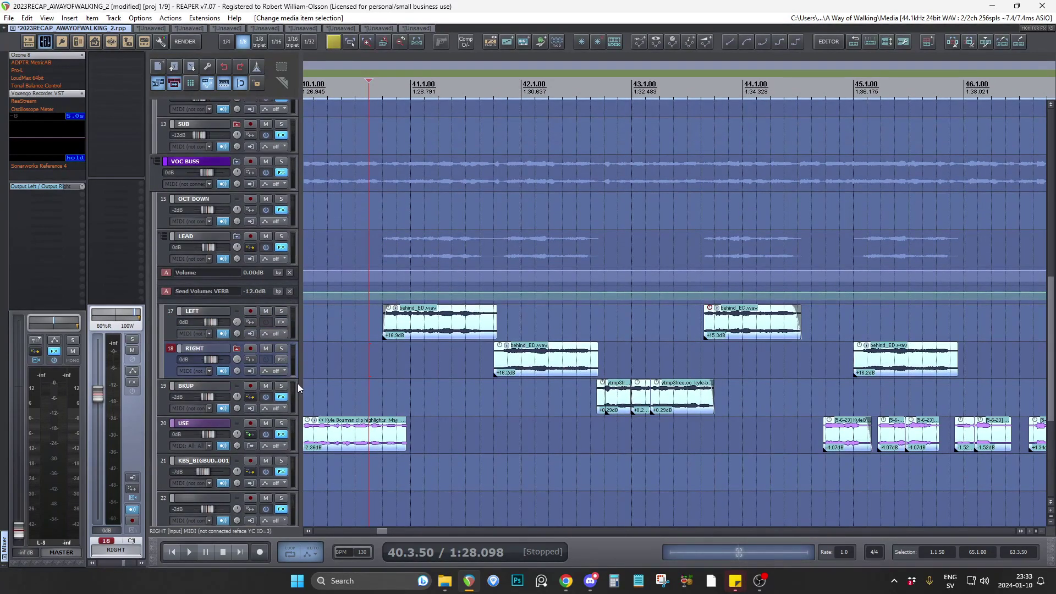
scroll(295, 385, down, 1)
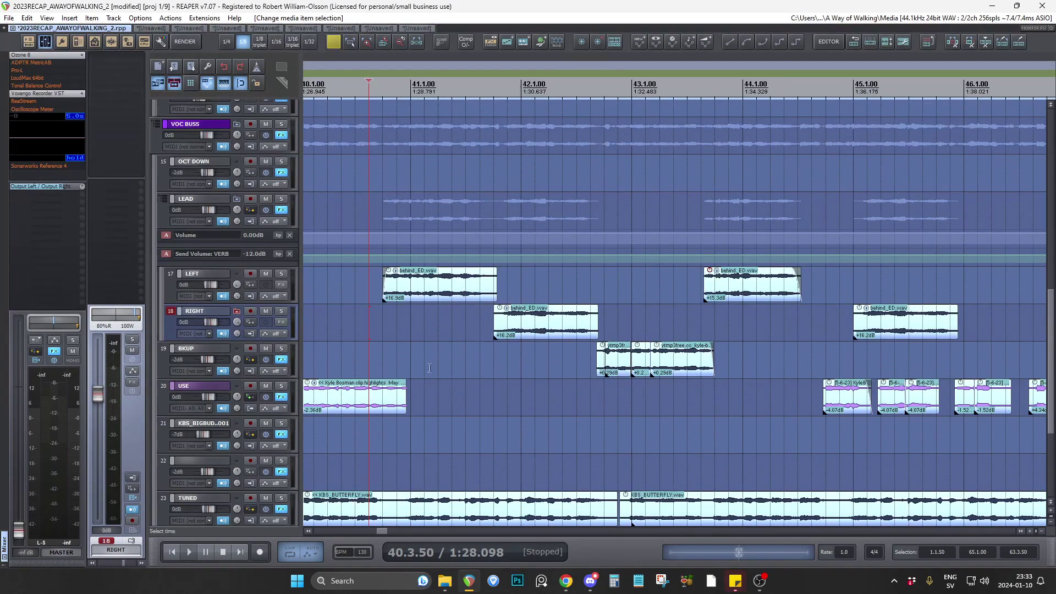
scroll(370, 365, down, 8)
scroll(370, 365, up, 10)
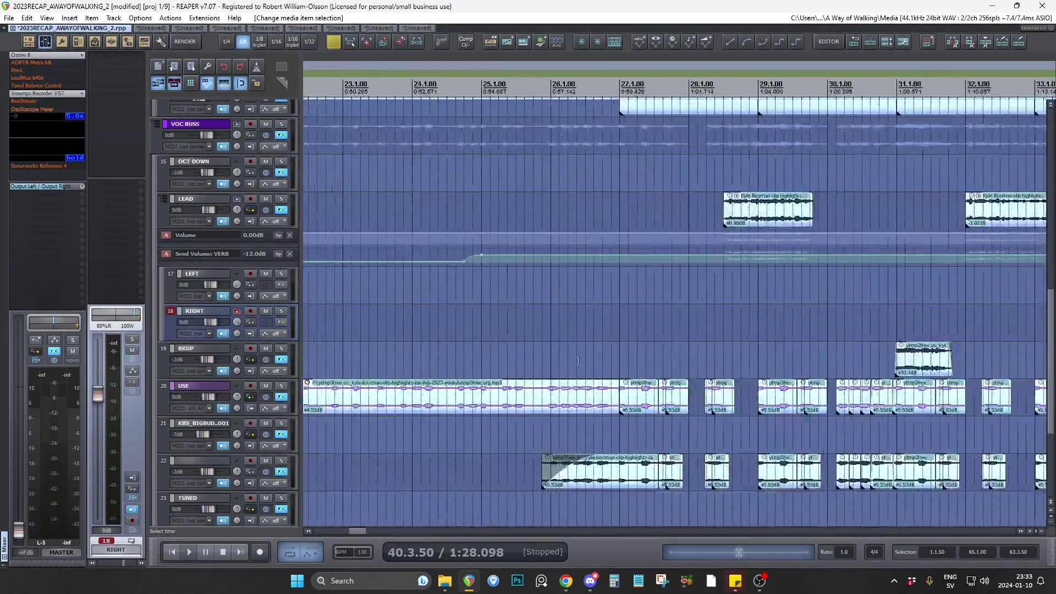
scroll(285, 336, down, 3)
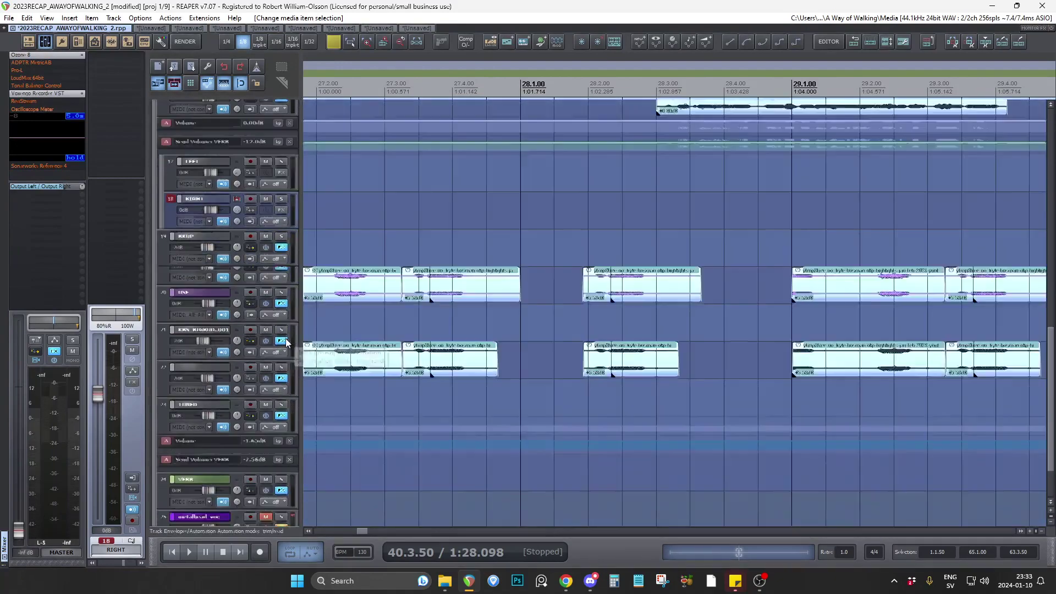
scroll(517, 338, down, 5)
click(498, 306)
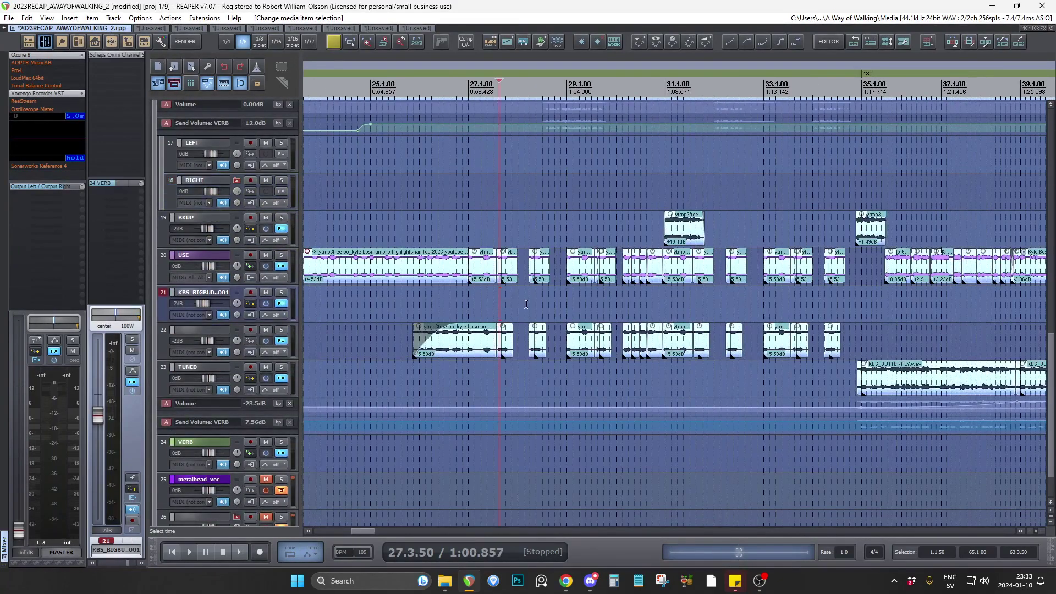
scroll(578, 315, up, 2)
scroll(389, 294, up, 2)
click(464, 300)
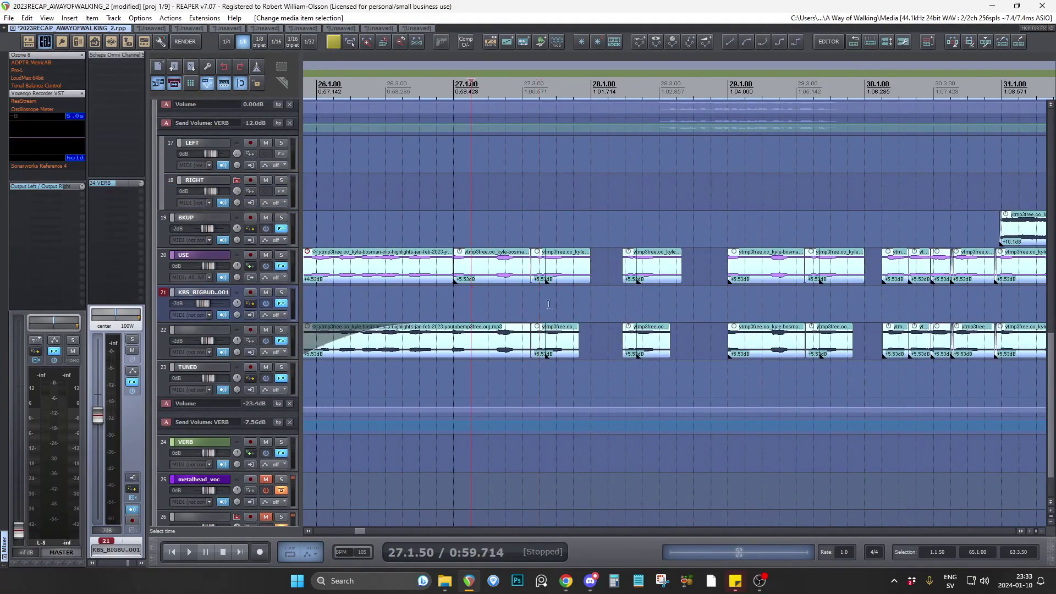
click(492, 298)
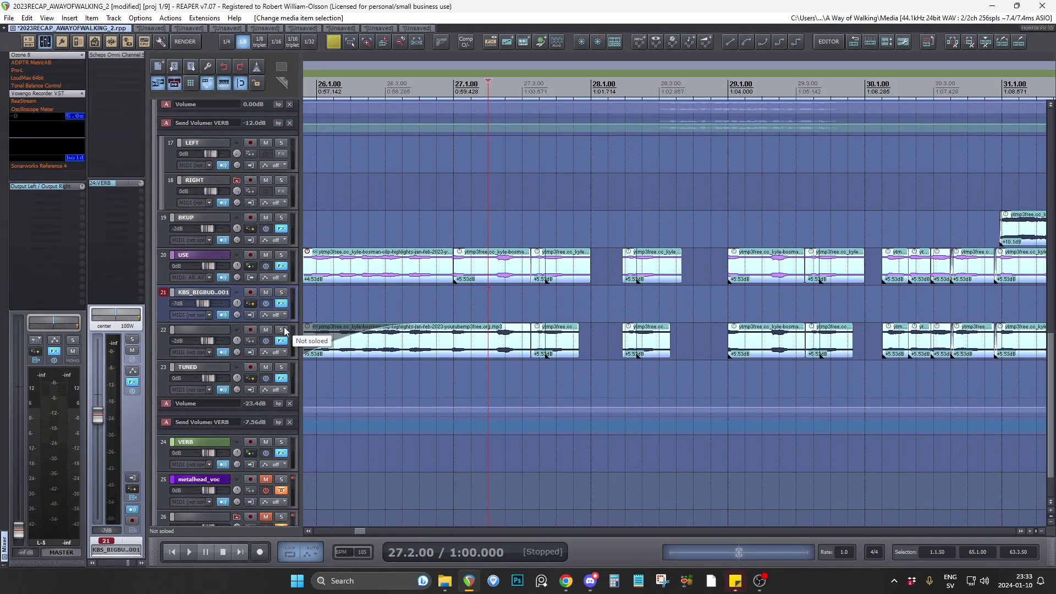
Solo the USE track, audition its clips from 27.2.00 to about bar 29, and unsolo it.
click(282, 254)
key(space)
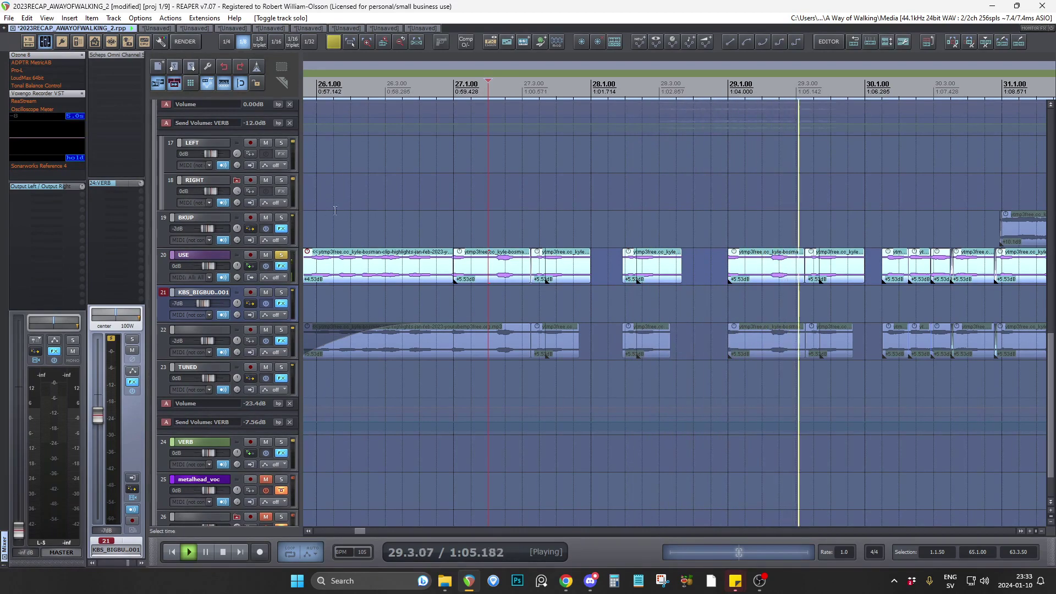
key(space)
click(284, 256)
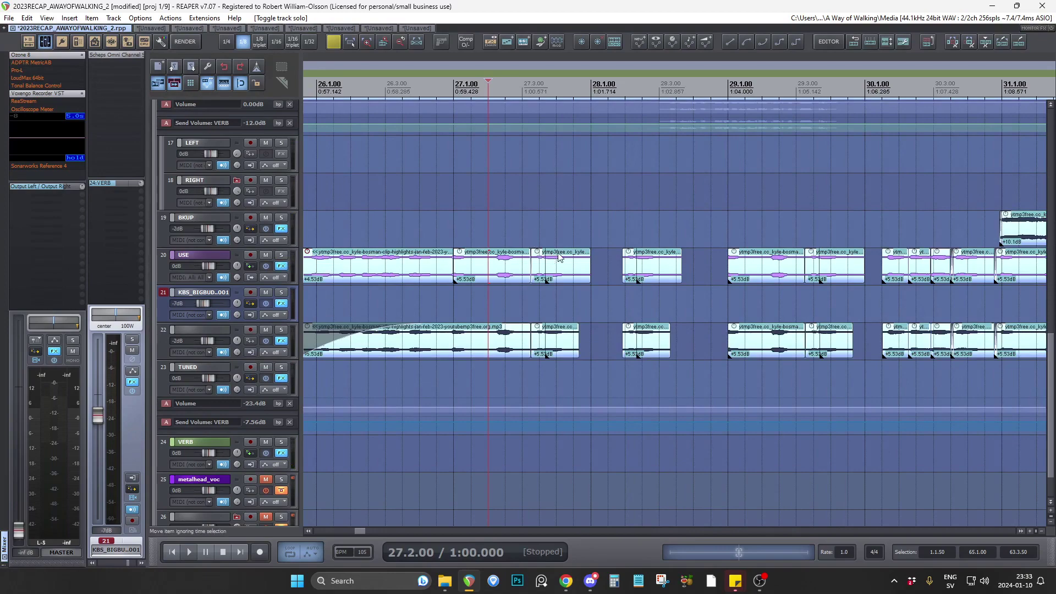
Mute the USE track and briefly play the arrangement from 27.2.00.
scroll(542, 237, up, 2)
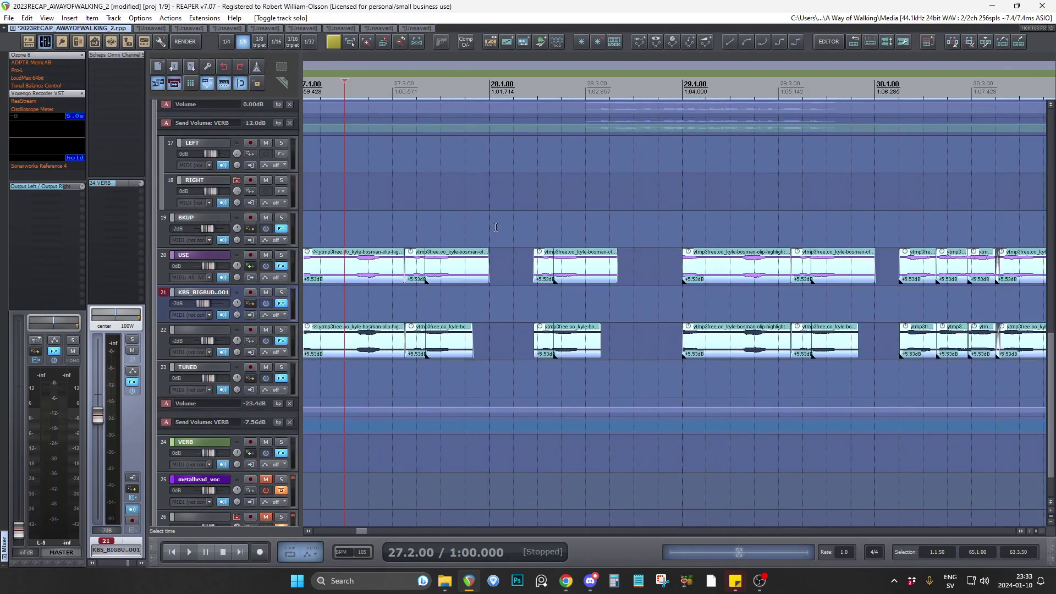
scroll(292, 241, up, 5)
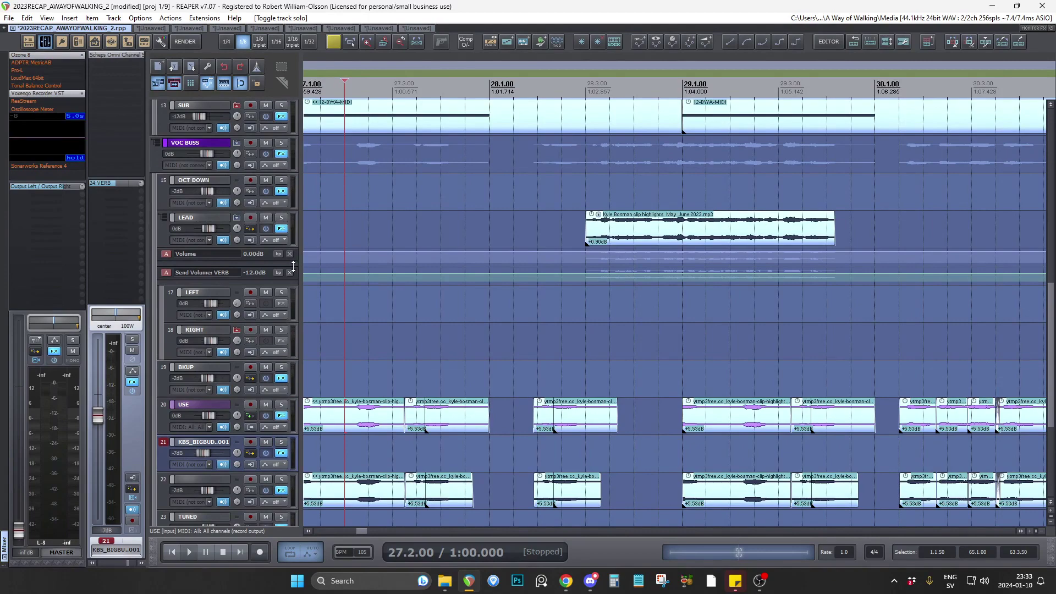
click(266, 404)
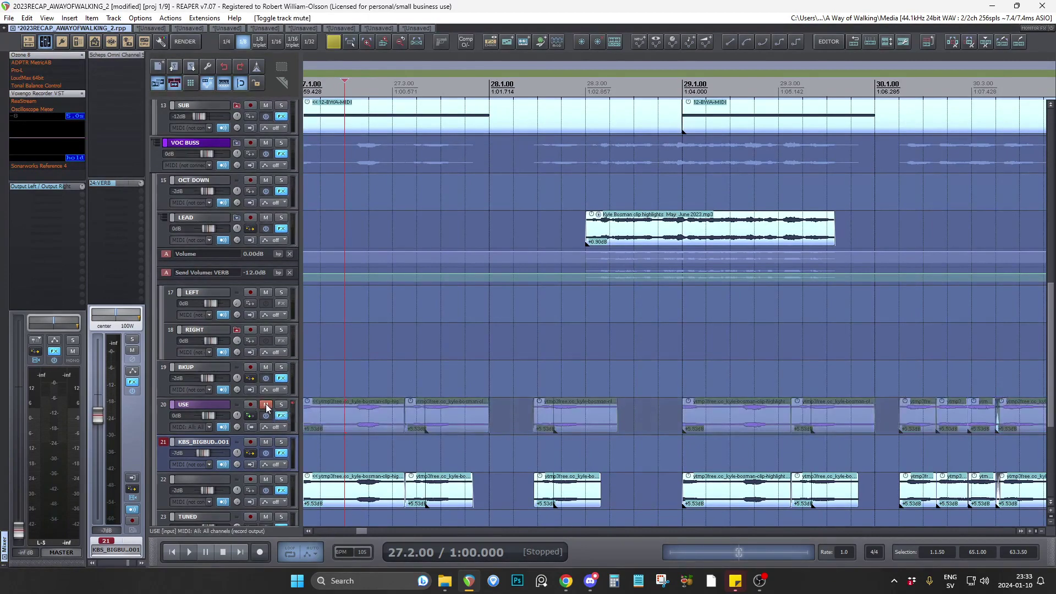
scroll(306, 352, up, 2)
scroll(299, 339, down, 4)
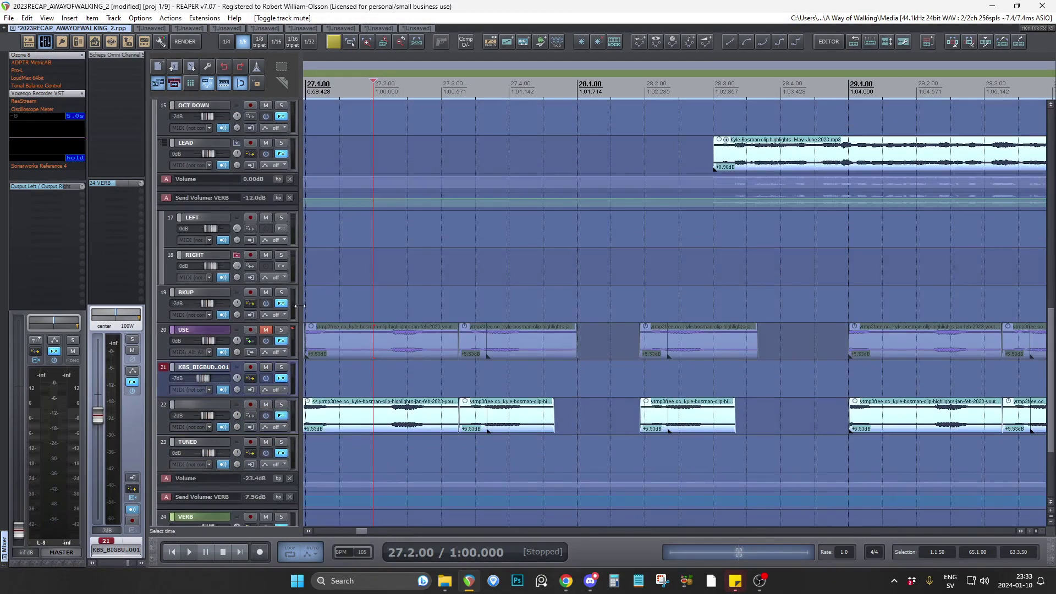
scroll(297, 309, up, 5)
scroll(296, 312, up, 20)
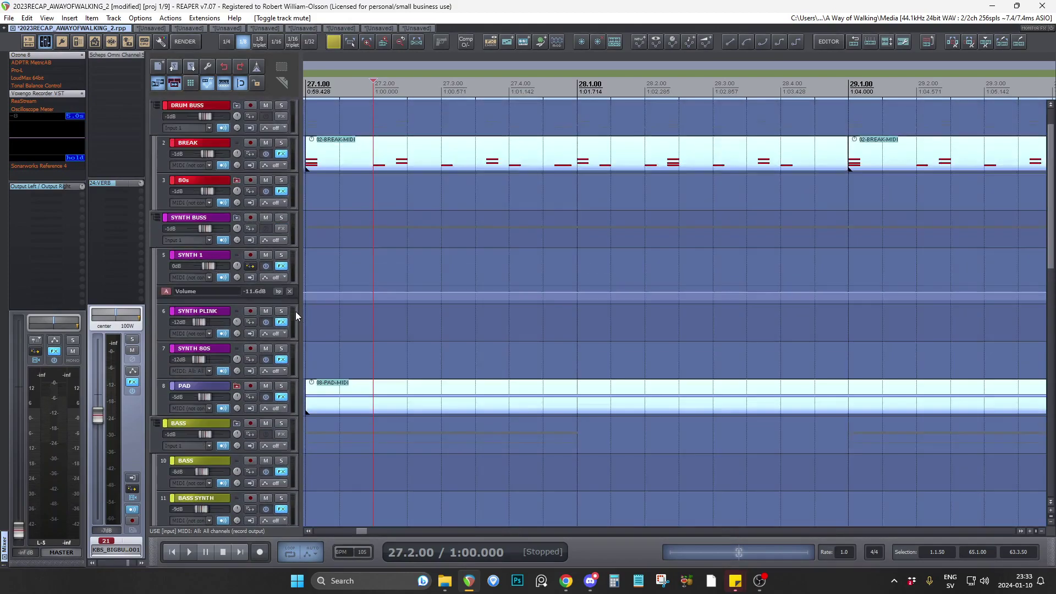
key(space)
key(space)
Solo the BREAK drum track, audition its pattern from 29.1.00 to about bar 30, and unsolo it.
scroll(387, 198, down, 3)
click(391, 193)
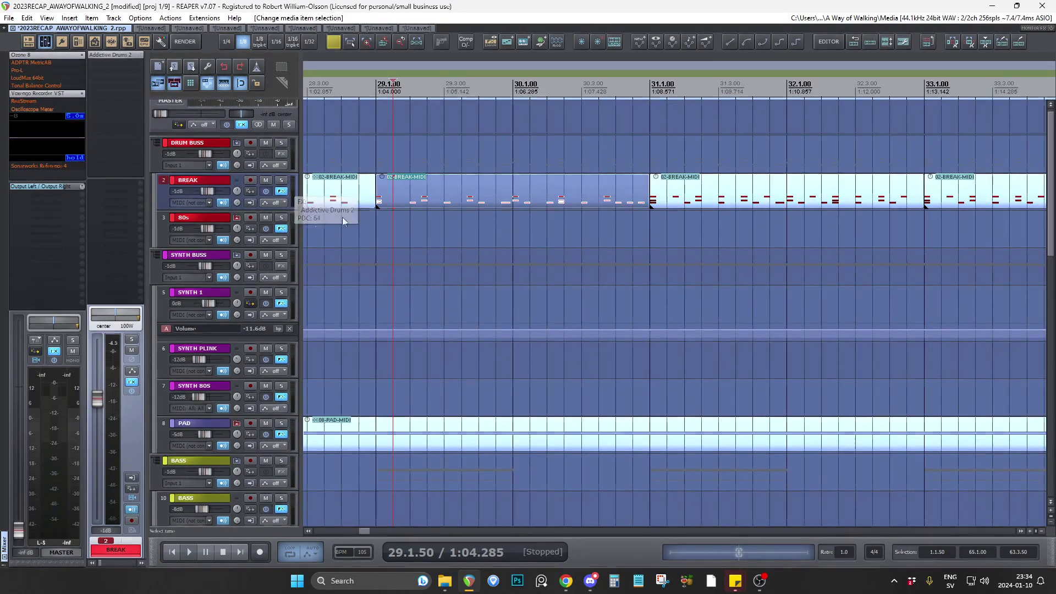
click(281, 180)
click(377, 220)
key(space)
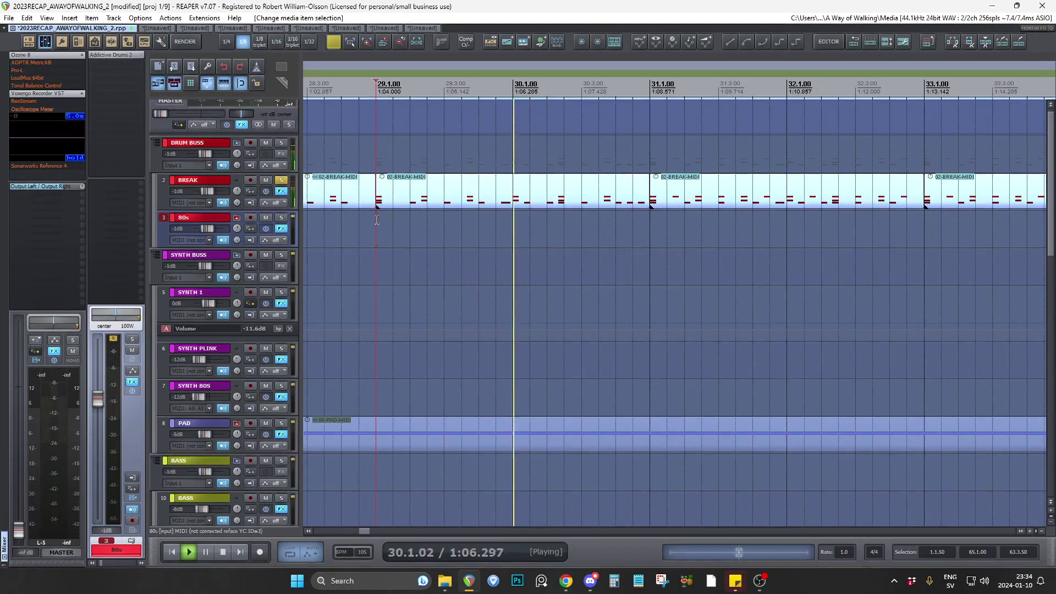
key(space)
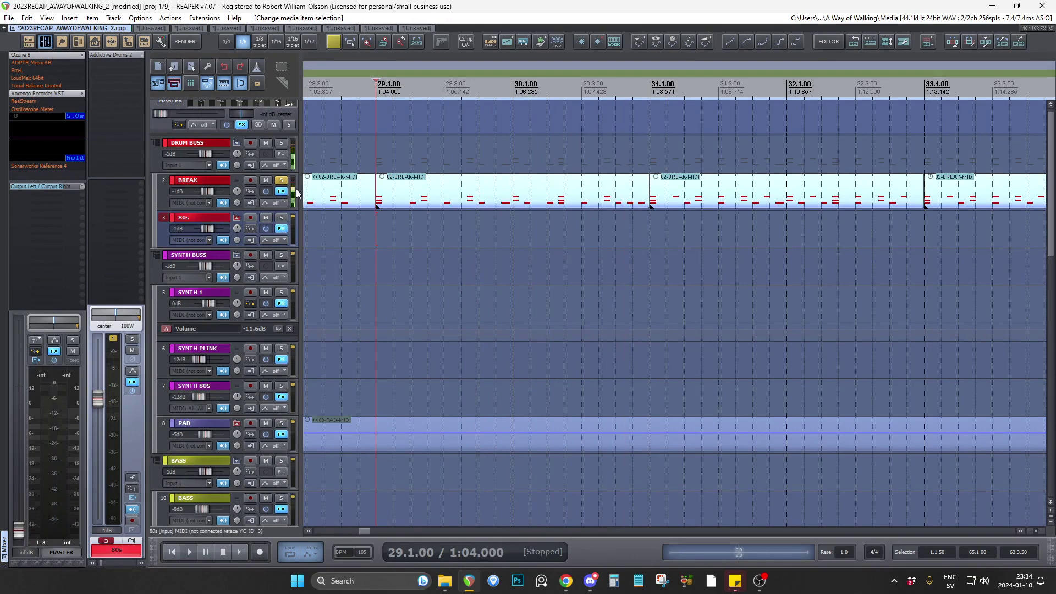
click(281, 180)
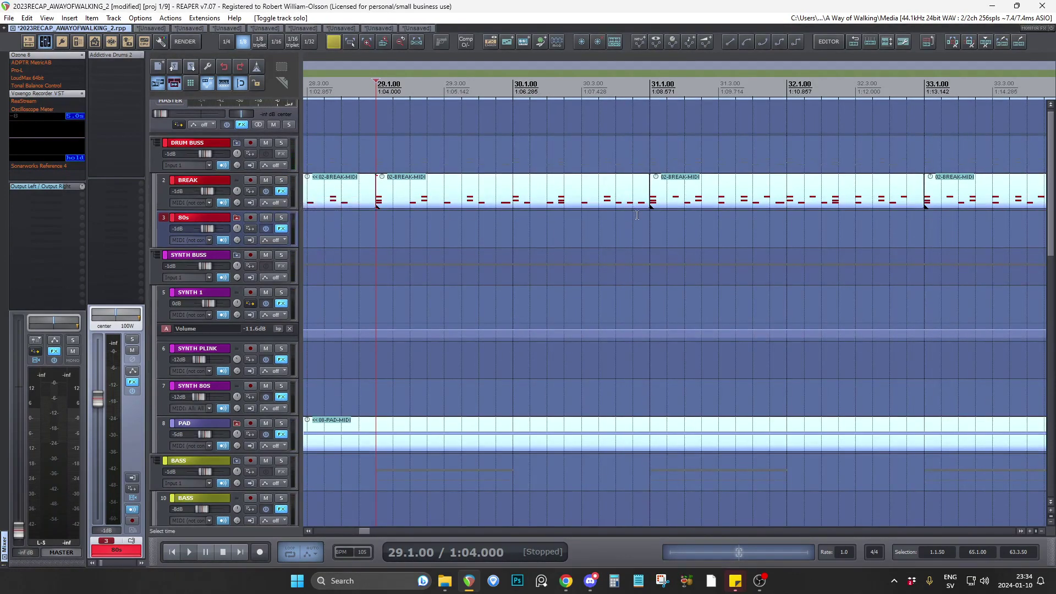
Solo the BREAK track again, audition the drum pattern from 31.1.00 to about bar 33, and unsolo it.
scroll(640, 215, down, 3)
click(538, 223)
click(281, 179)
key(space)
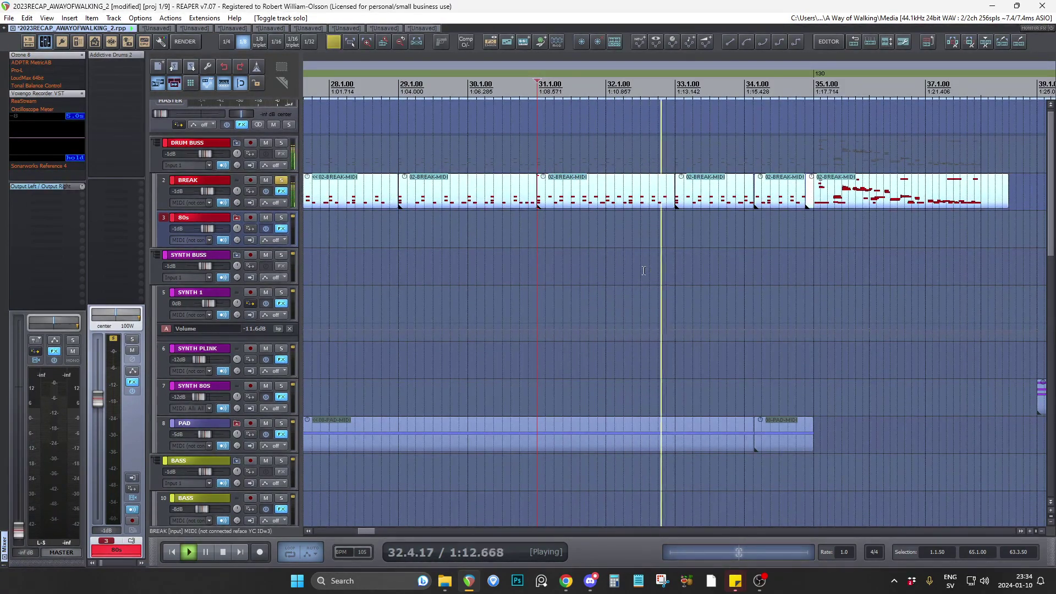
key(space)
click(281, 179)
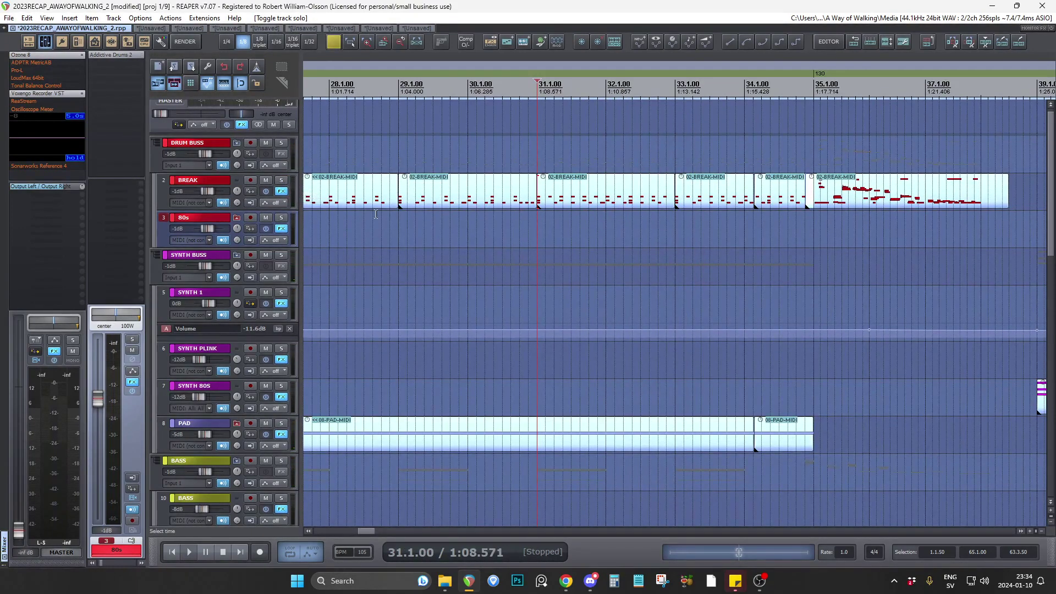
Move the edit cursor to 29.1.00 on the 80s track and unmute the USE vocal track.
click(399, 231)
scroll(294, 204, down, 11)
scroll(303, 352, down, 4)
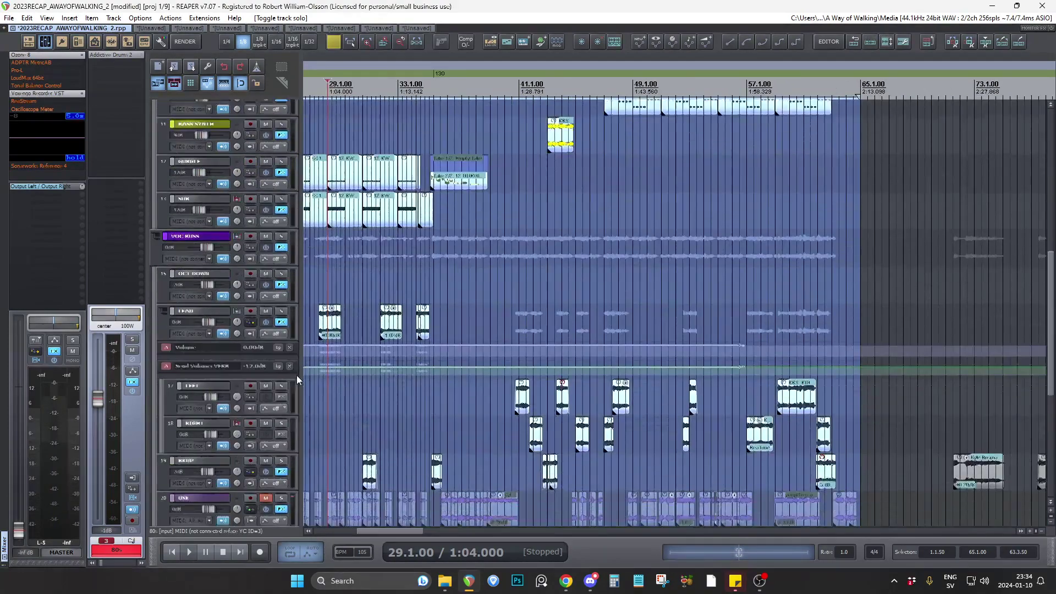
scroll(296, 375, down, 2)
click(266, 423)
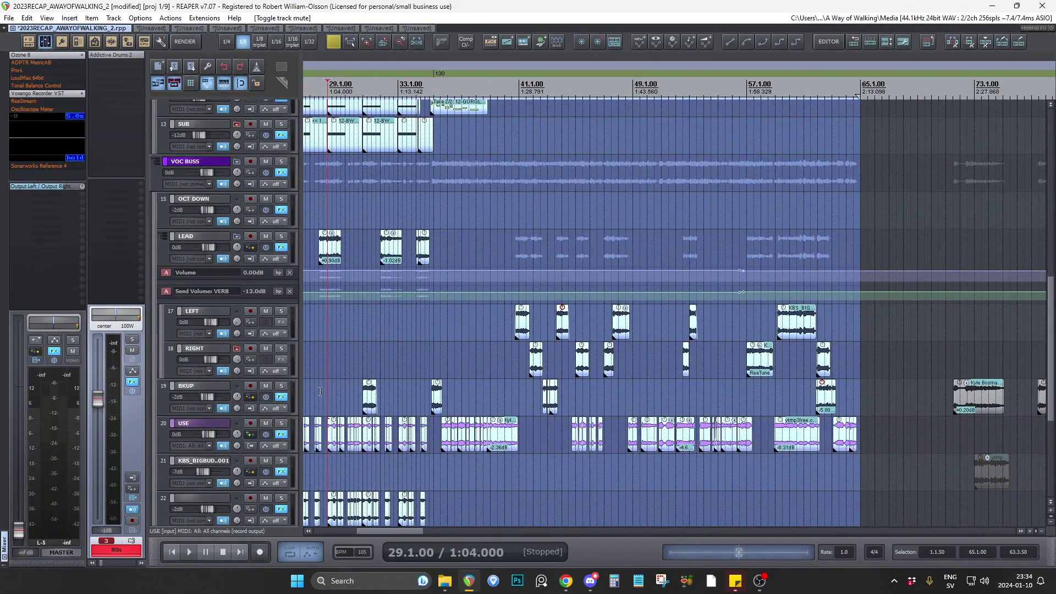
Play the mix from 29.1.00 and mute the LEAD folder during playback, stopping after about bar 31.
scroll(349, 375, up, 6)
key(space)
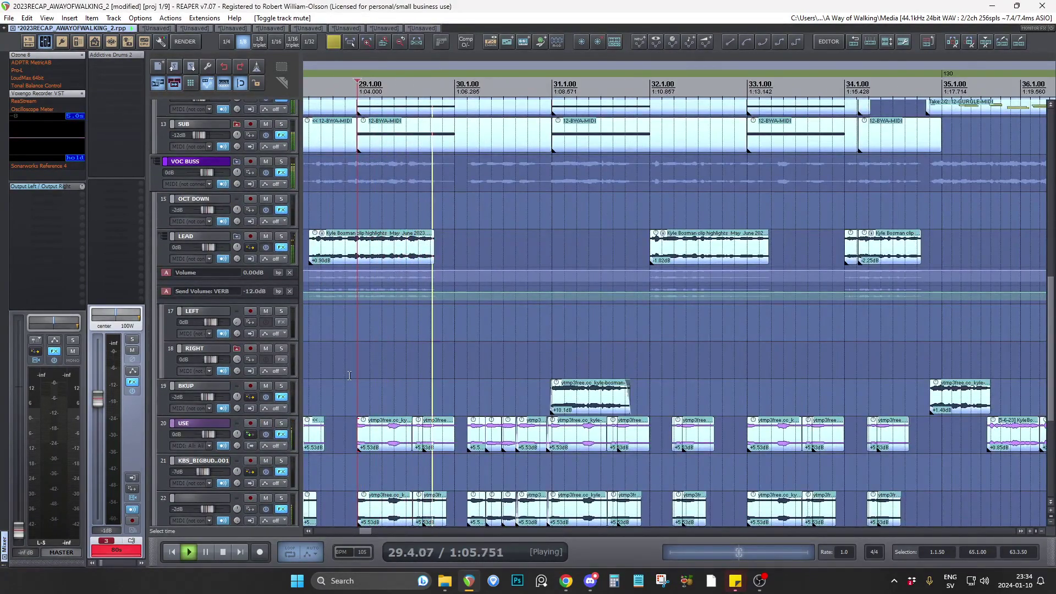
click(265, 236)
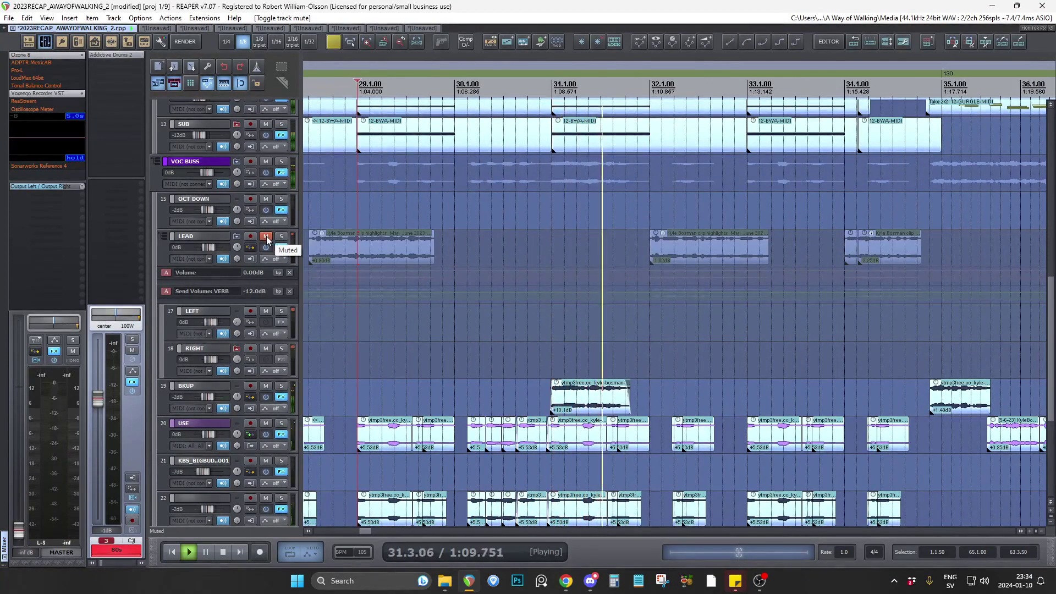
key(space)
Place the edit cursor at 29.4.50 on the BKUP track and audition the section with LEAD muted.
scroll(456, 376, up, 5)
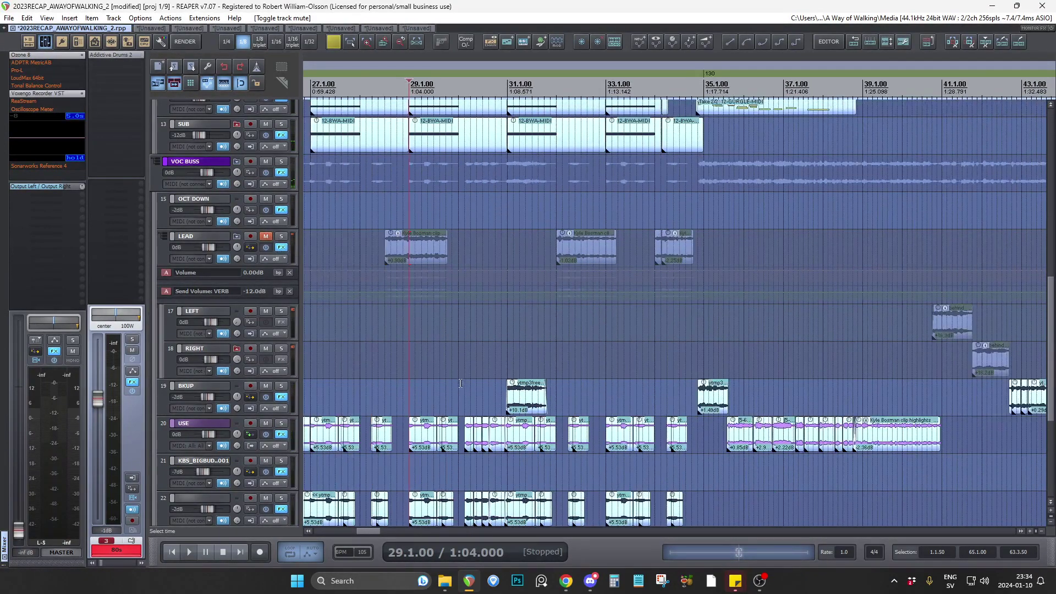
click(452, 381)
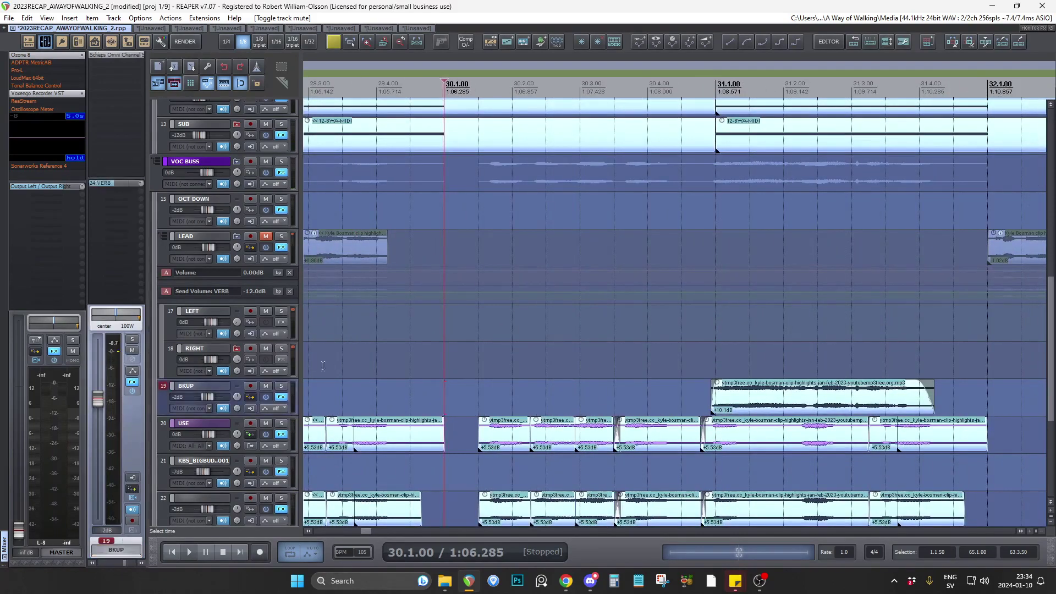
scroll(295, 361, down, 2)
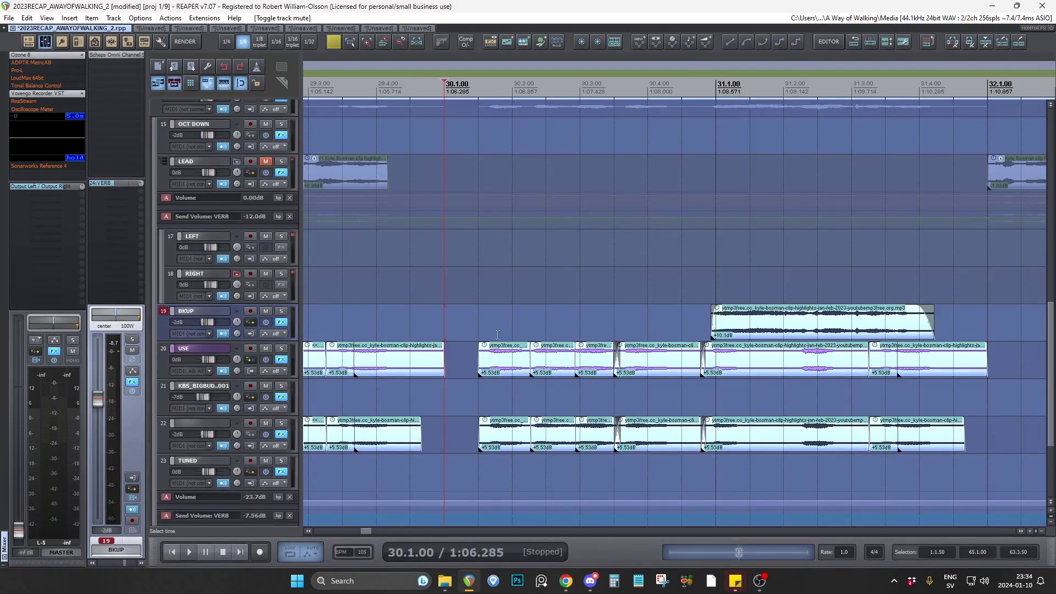
click(414, 322)
key(space)
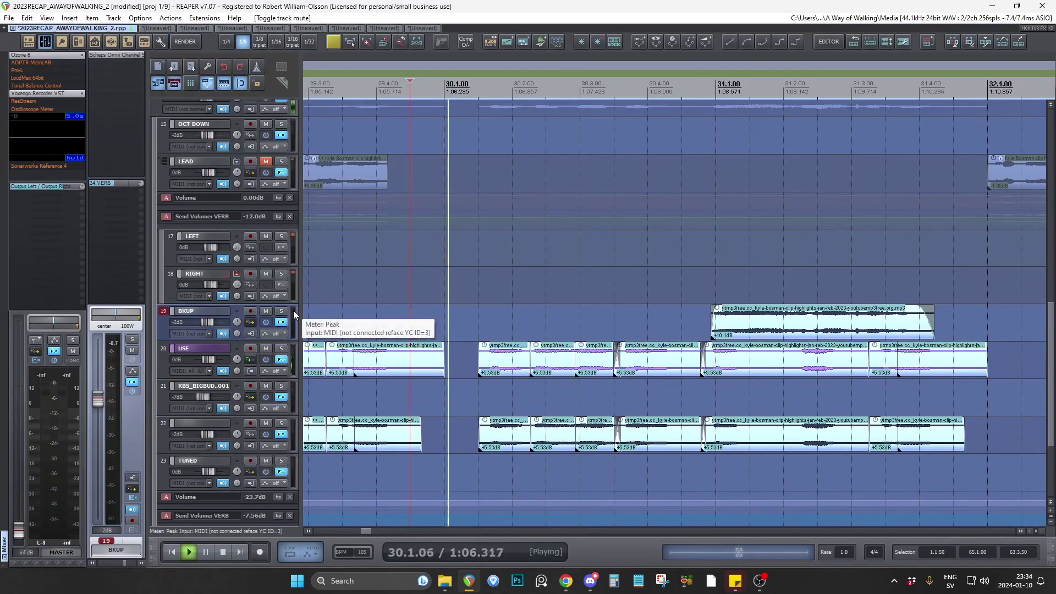
key(space)
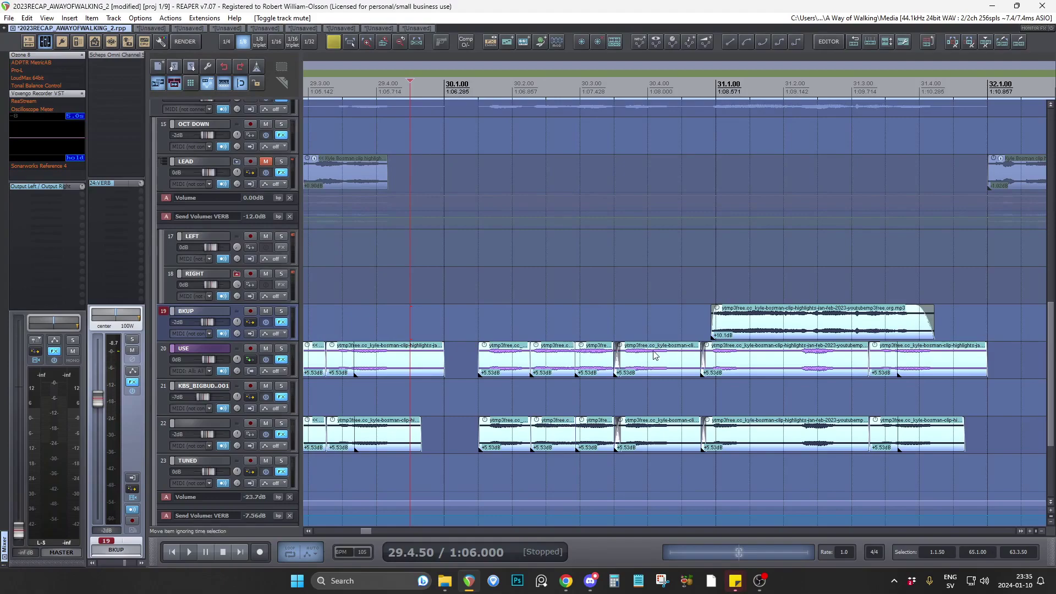
scroll(660, 355, down, 5)
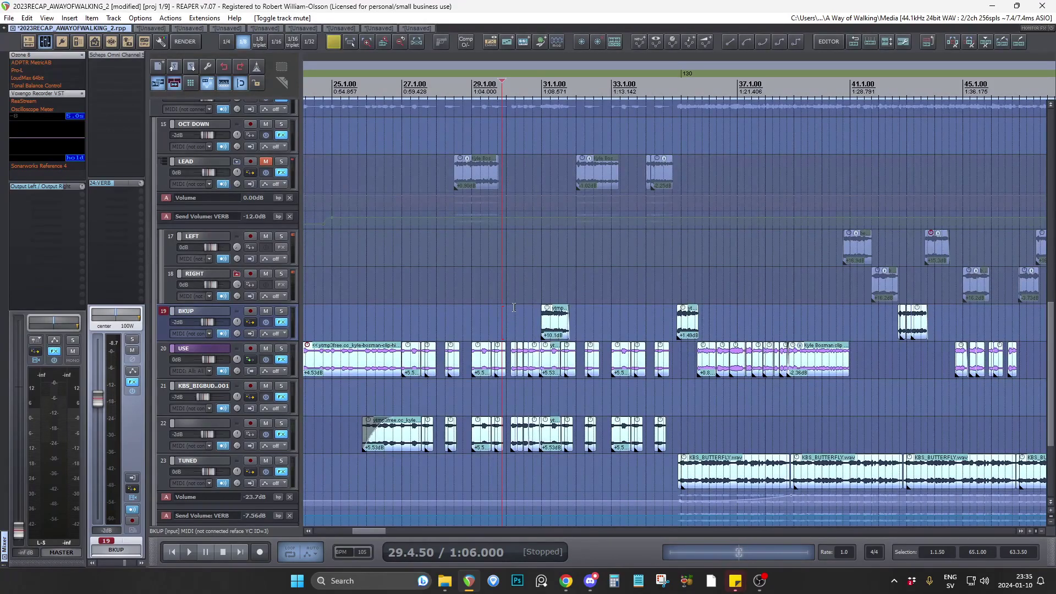
scroll(515, 307, up, 4)
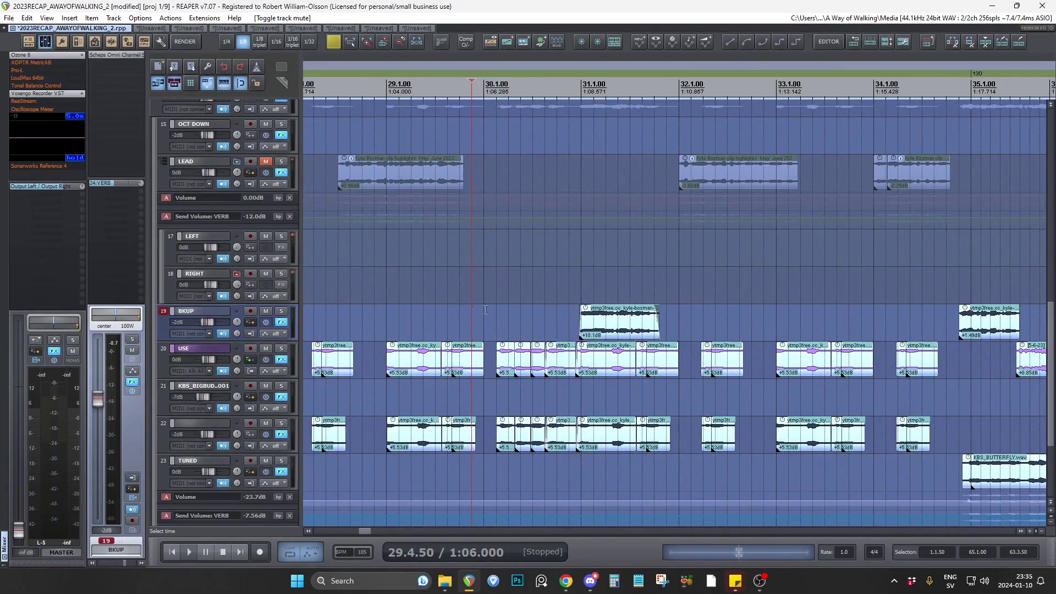
scroll(544, 314, down, 3)
scroll(539, 305, up, 5)
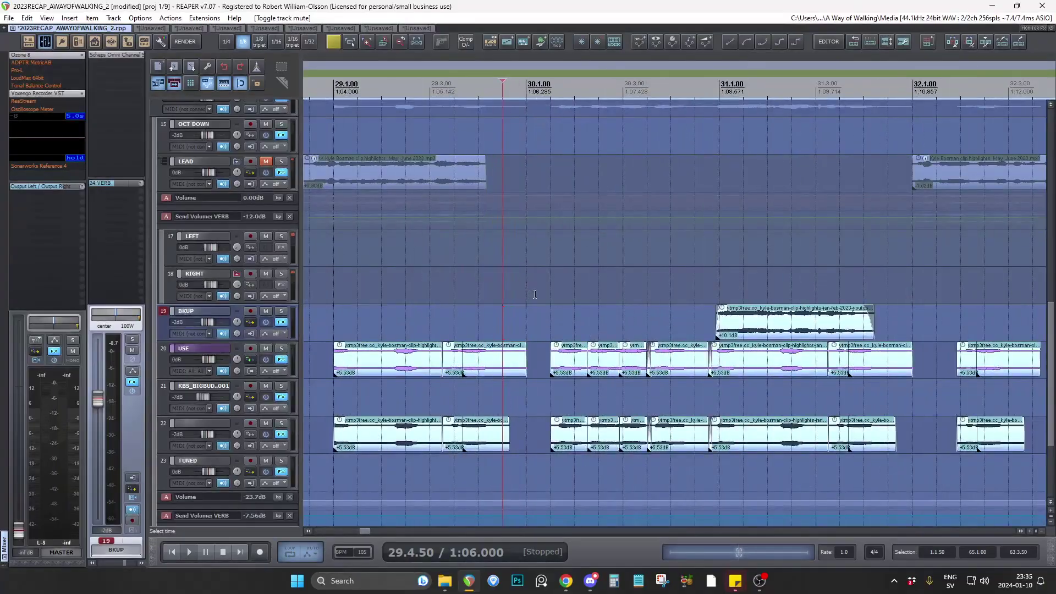
Unmute the LEAD folder and view the bass and vocal tracks across bars 25 to 39.
scroll(297, 313, up, 5)
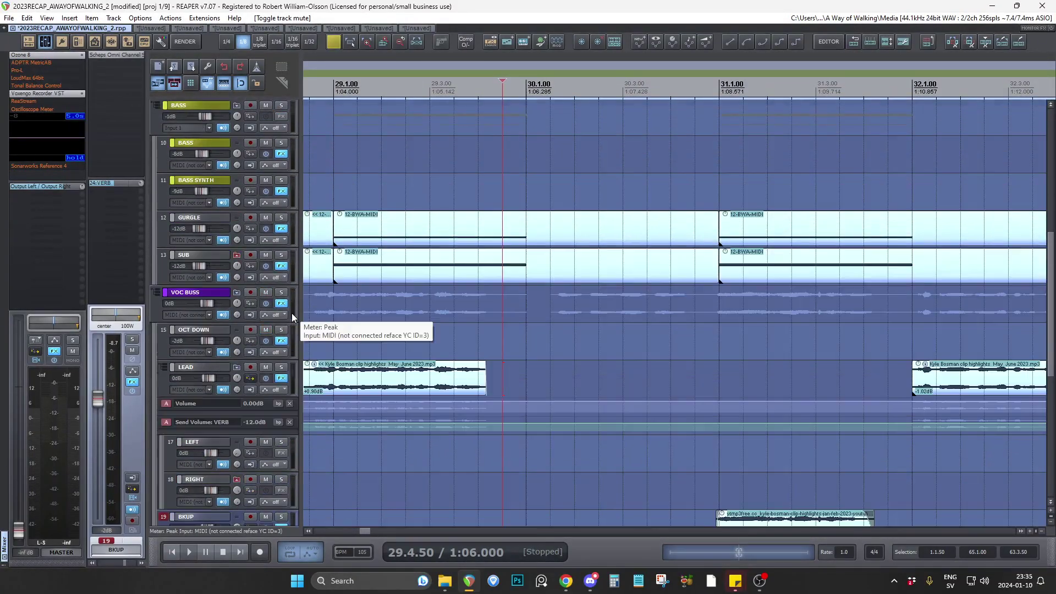
scroll(291, 312, down, 3)
scroll(599, 335, down, 8)
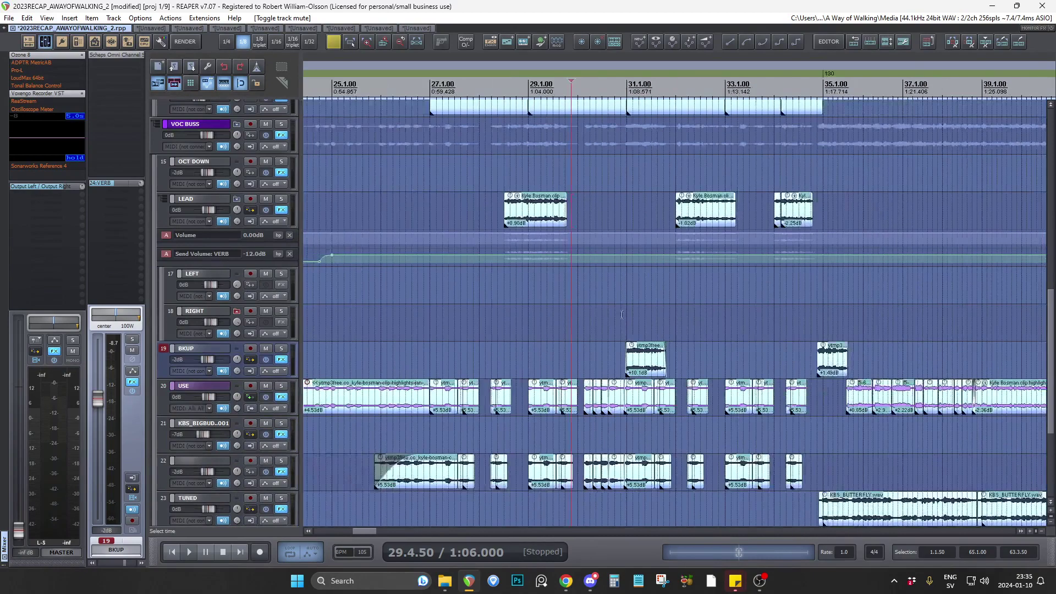
Switch to Discord, read the newest club-chat question about transitions between song sections, and return to REAPER.
key(alt+Tab)
drag(793, 395, 886, 407)
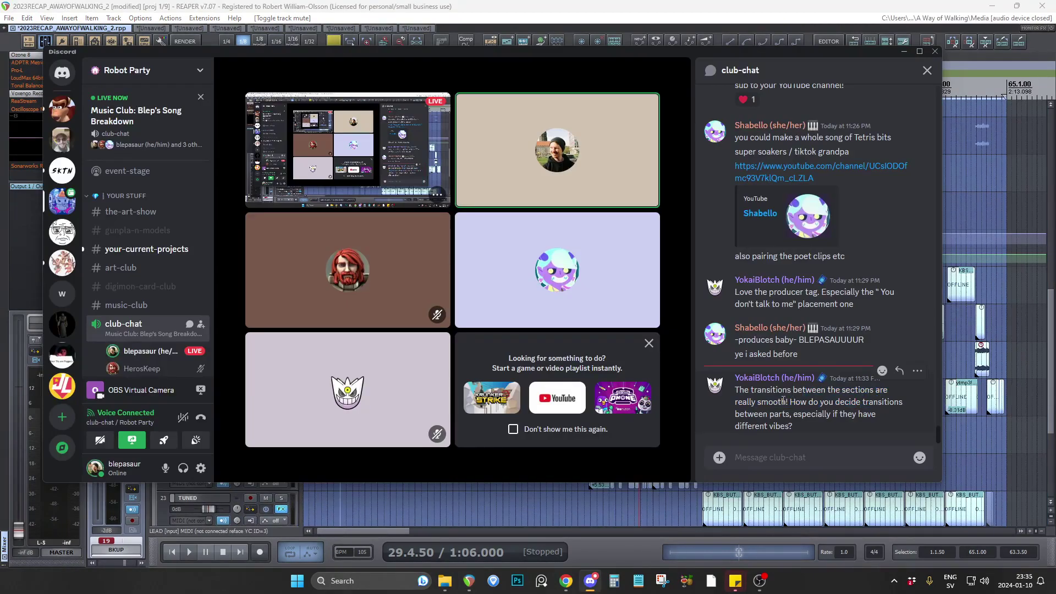
drag(782, 402, 873, 404)
click(816, 427)
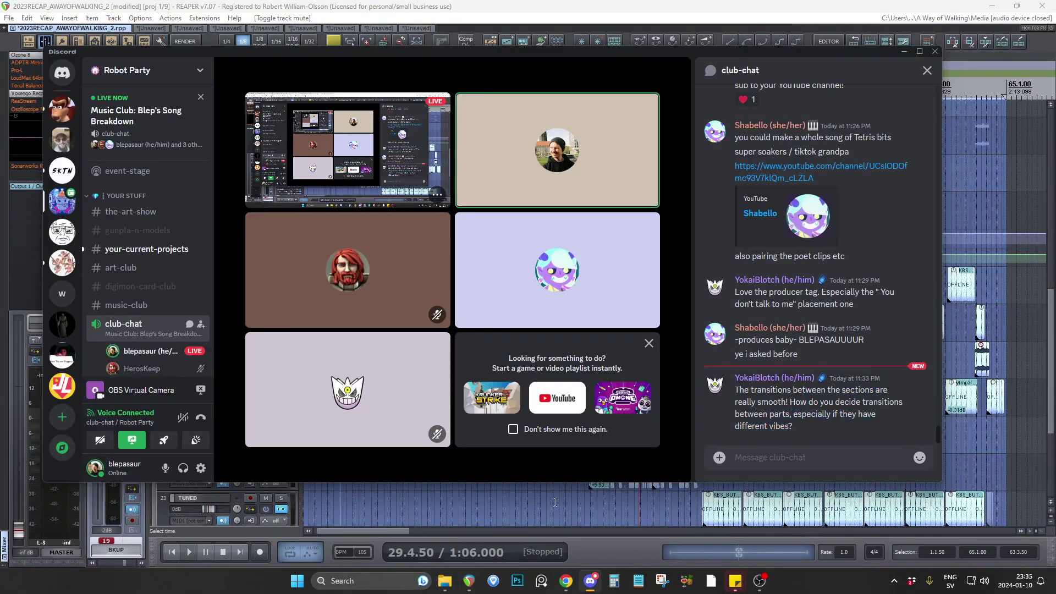
click(527, 512)
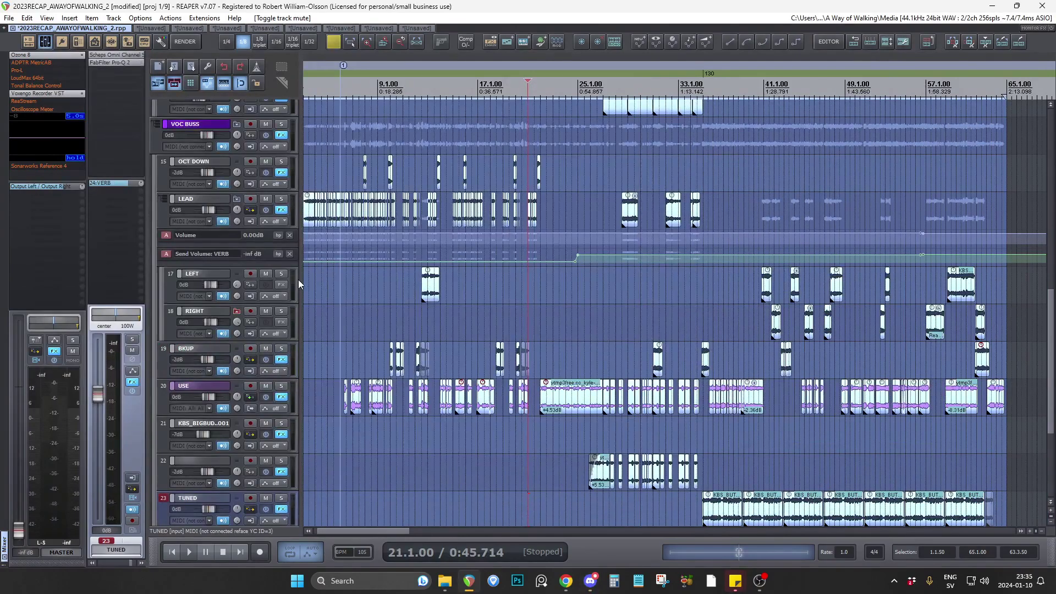
Open the fourth project of nine and examine its drum, synth, bass and vocal tracks around bars 3 to 9.
scroll(297, 280, up, 2)
scroll(297, 280, up, 6)
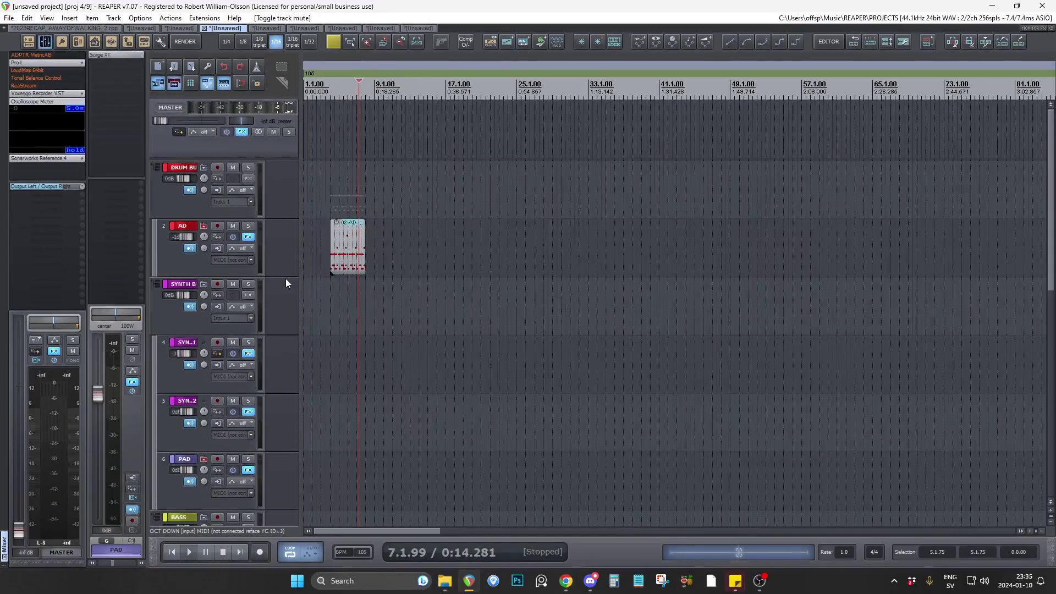
scroll(337, 314, up, 4)
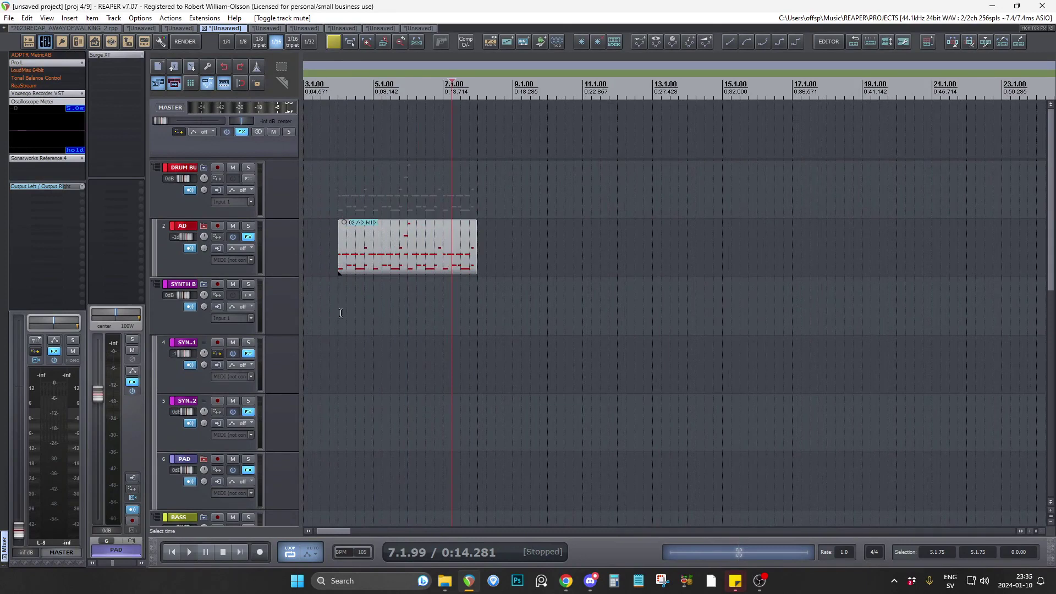
scroll(278, 305, down, 2)
scroll(279, 305, down, 5)
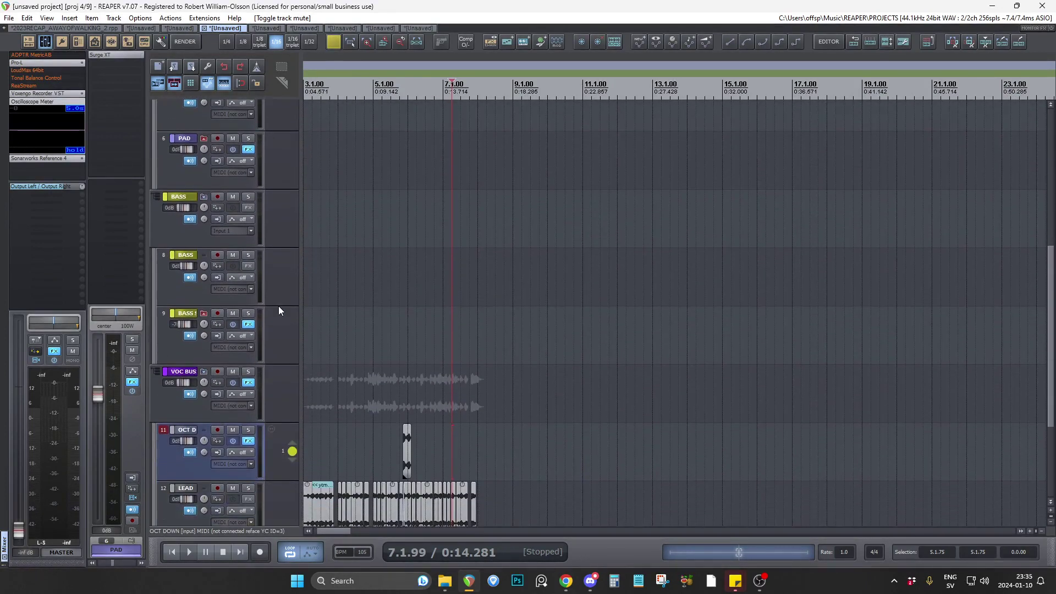
scroll(279, 306, down, 1)
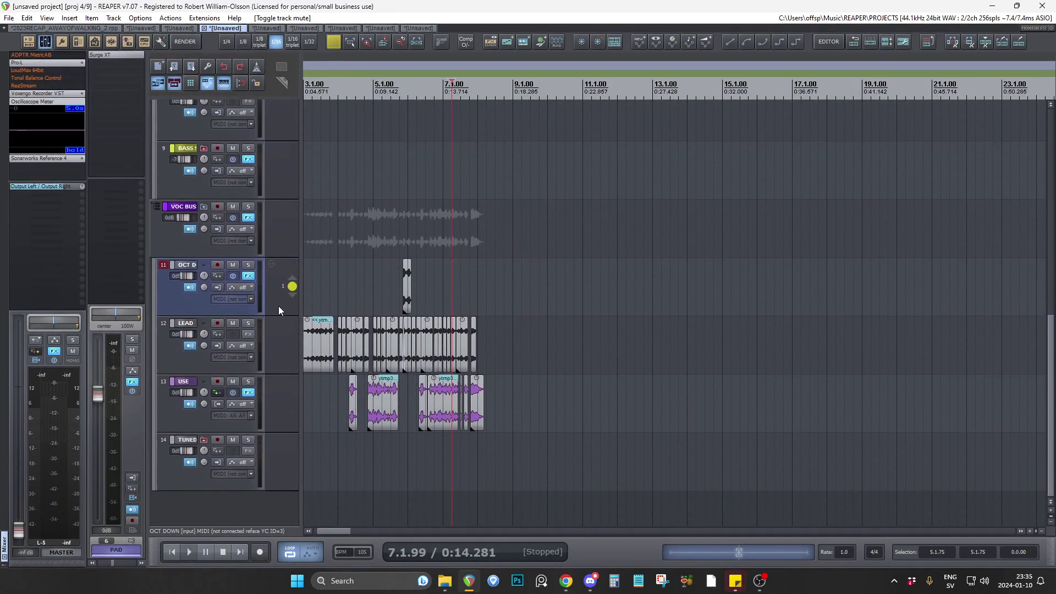
scroll(281, 294, up, 1)
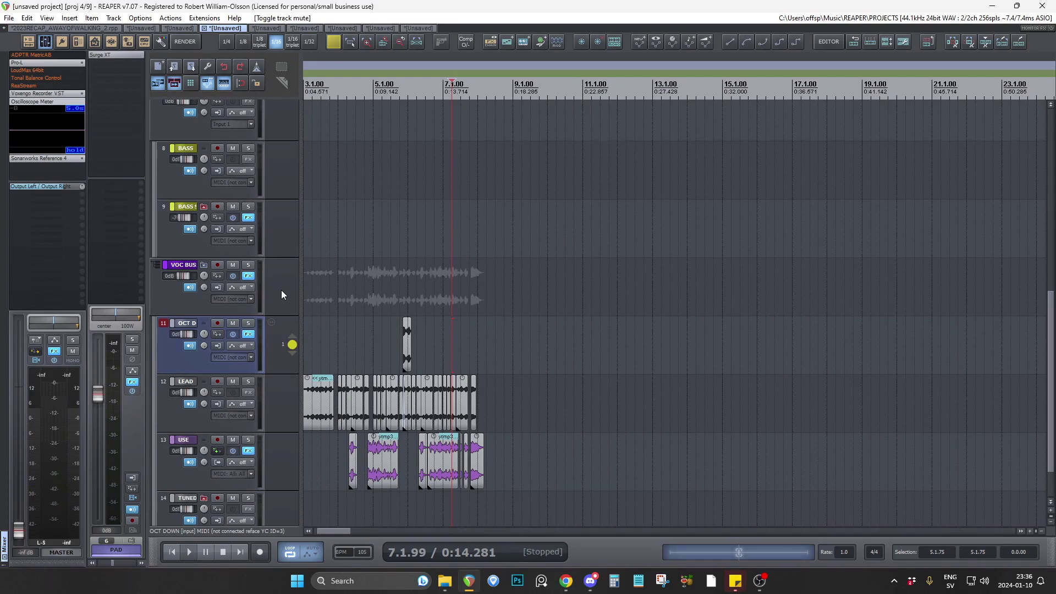
scroll(282, 289, up, 7)
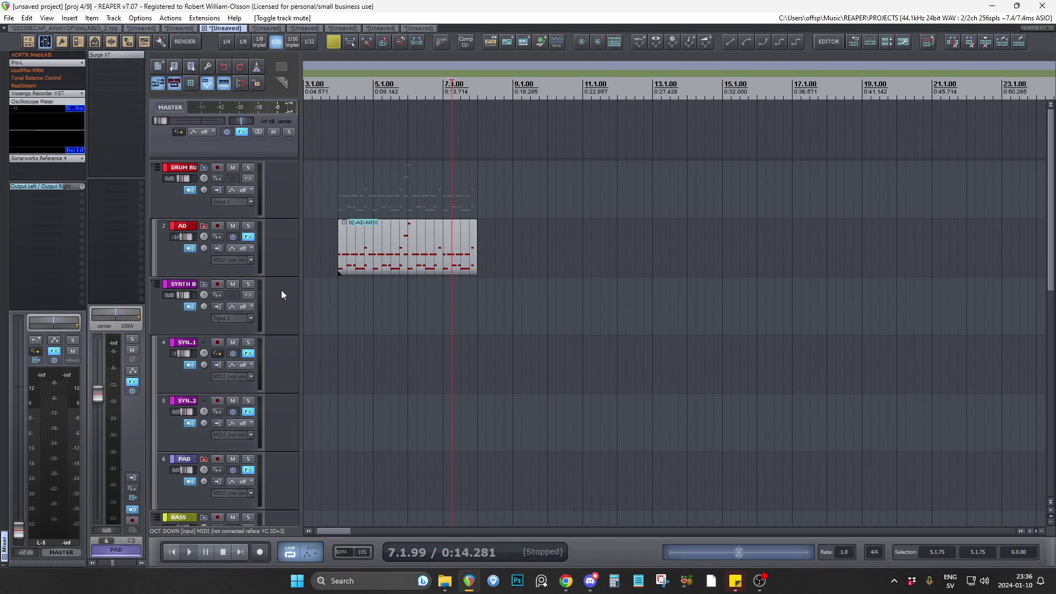
scroll(282, 295, down, 3)
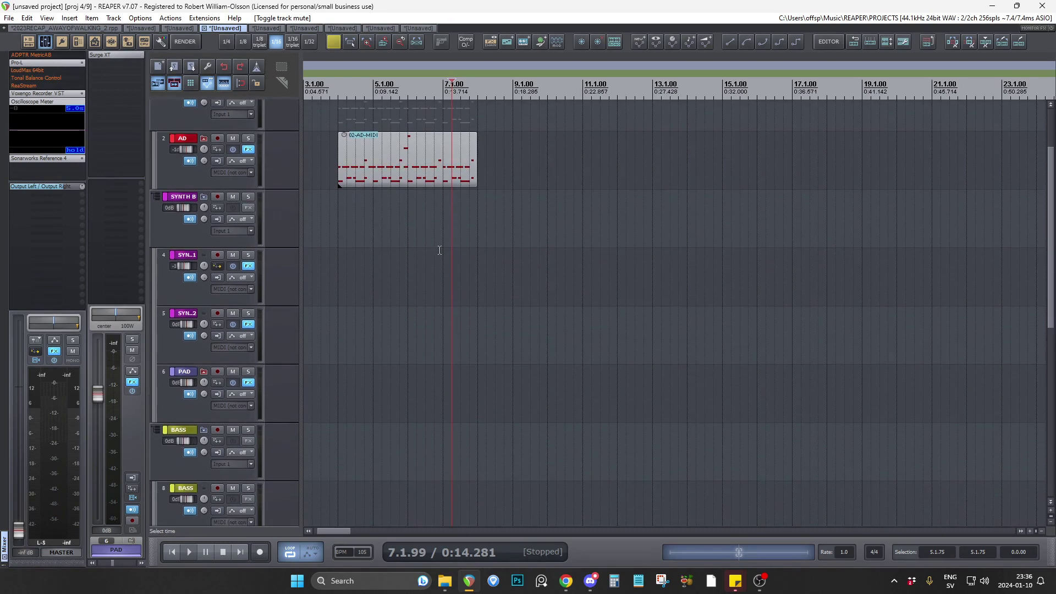
scroll(707, 317, down, 2)
scroll(438, 299, down, 2)
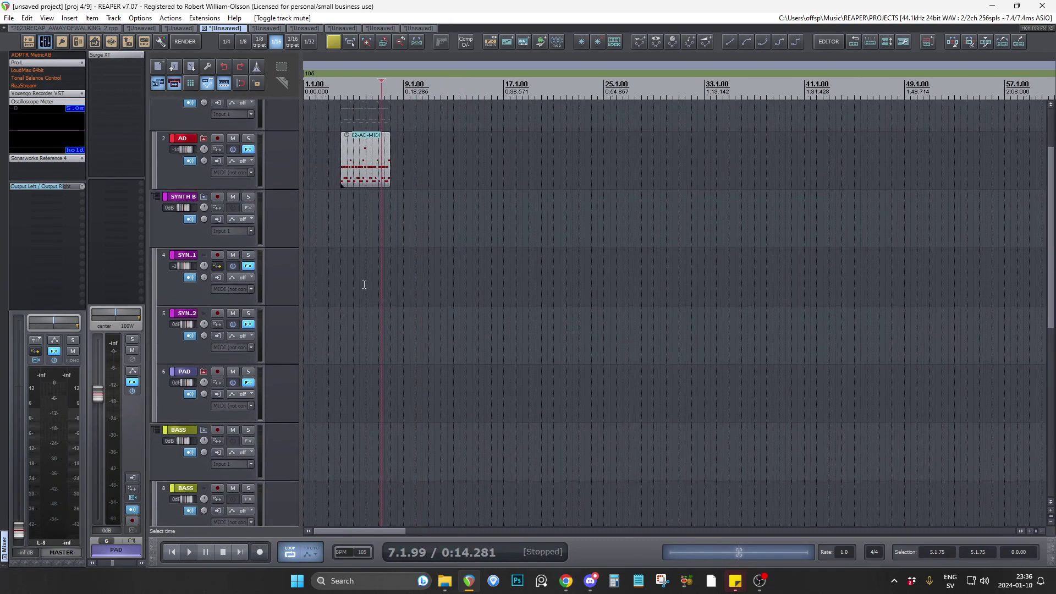
Open the fifth project and examine the vocal clips around the WALKS marker at bar 29.
click(261, 28)
scroll(297, 213, up, 10)
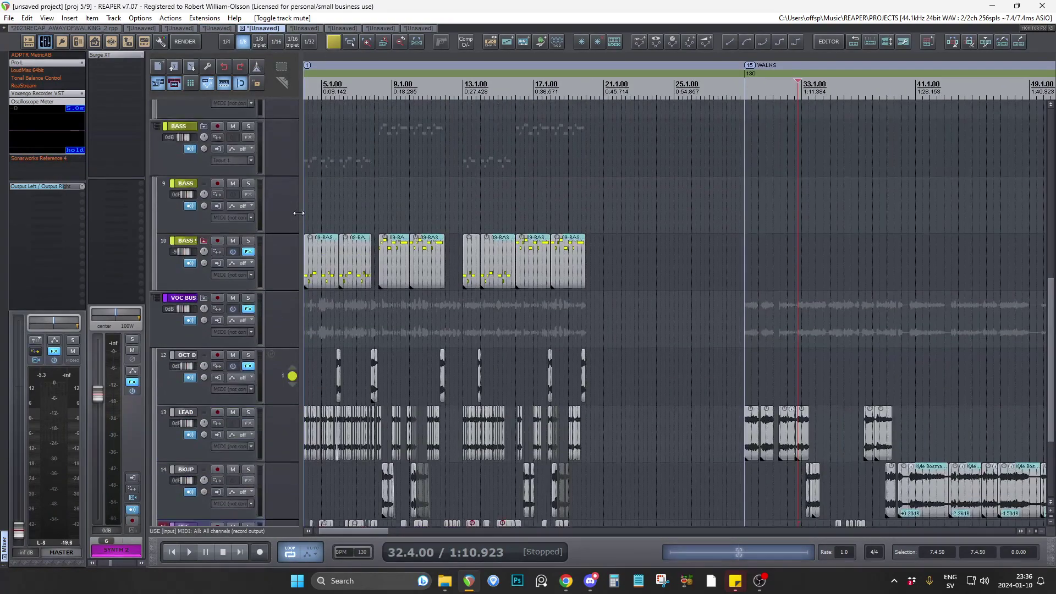
scroll(418, 213, down, 5)
scroll(418, 213, up, 5)
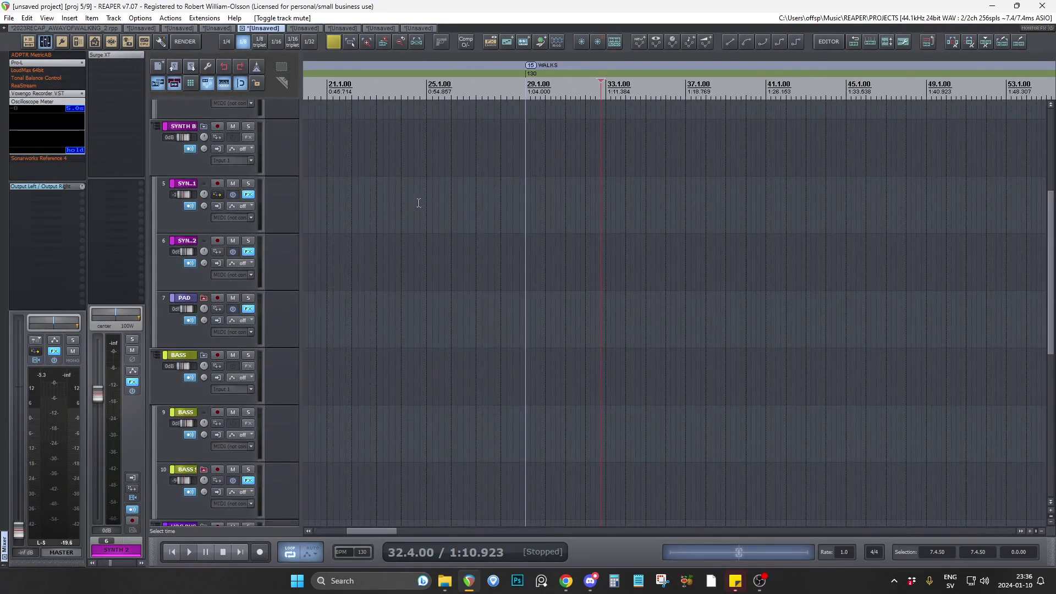
scroll(282, 227, down, 3)
scroll(285, 227, down, 1)
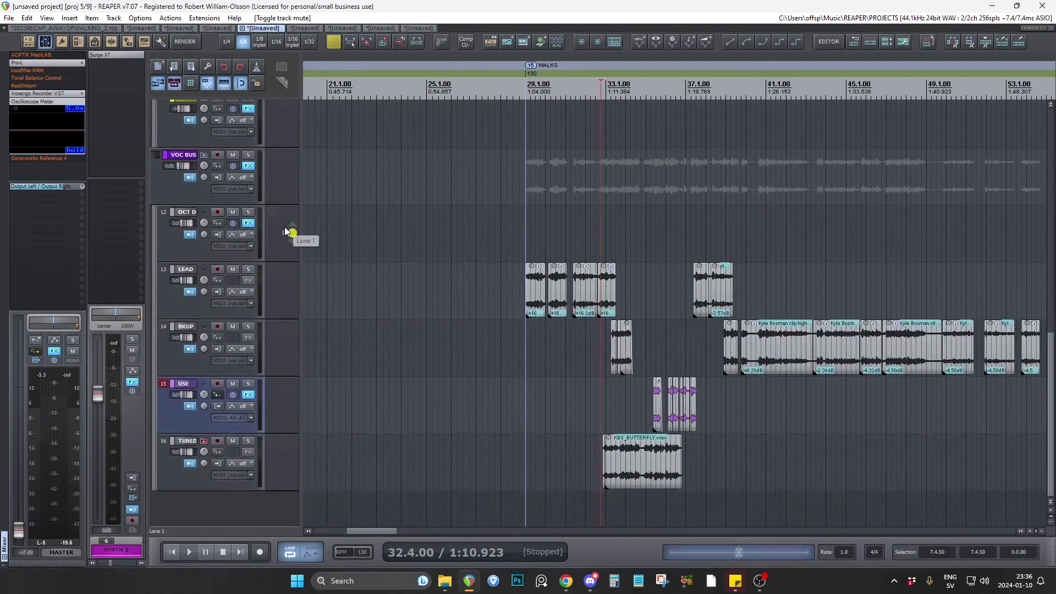
scroll(625, 212, up, 3)
scroll(626, 212, down, 3)
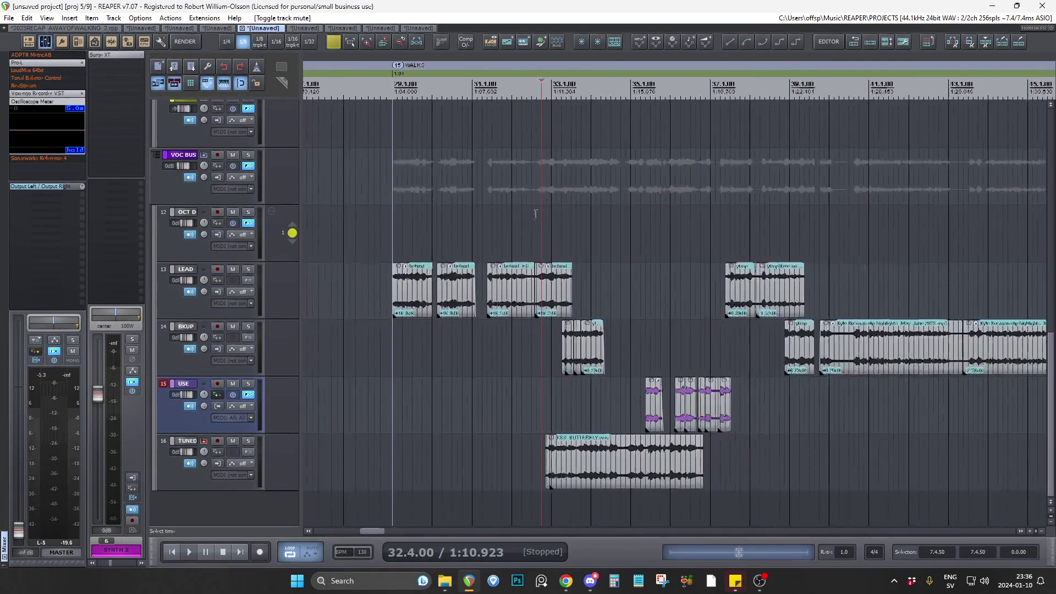
Place the edit cursor at 28.4.00 on the OCT DOWN track and inspect the drum, synth and bass tracks above the WALKS vocals.
click(414, 223)
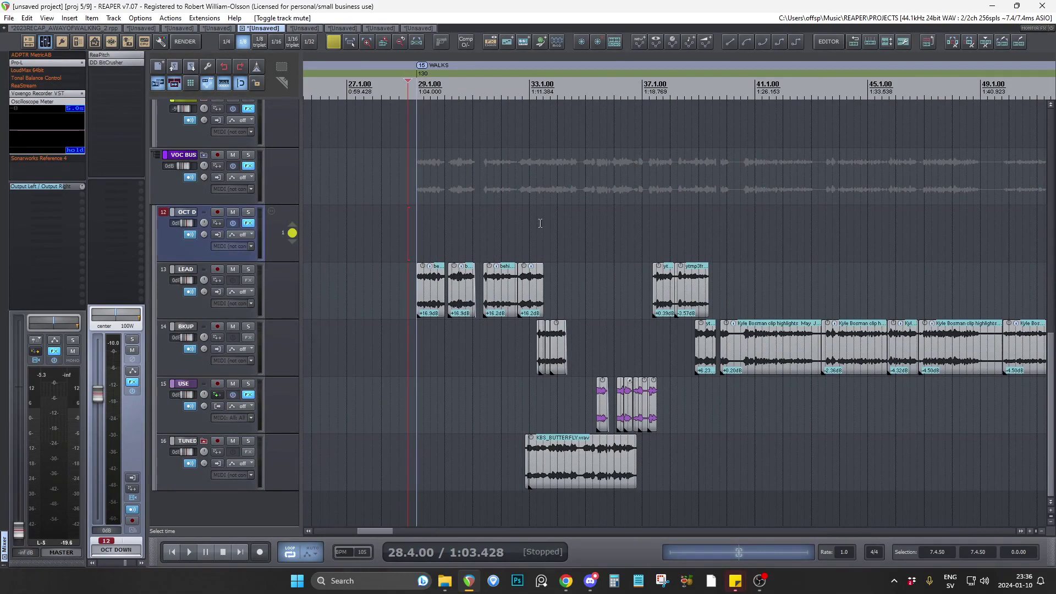
scroll(287, 208, up, 3)
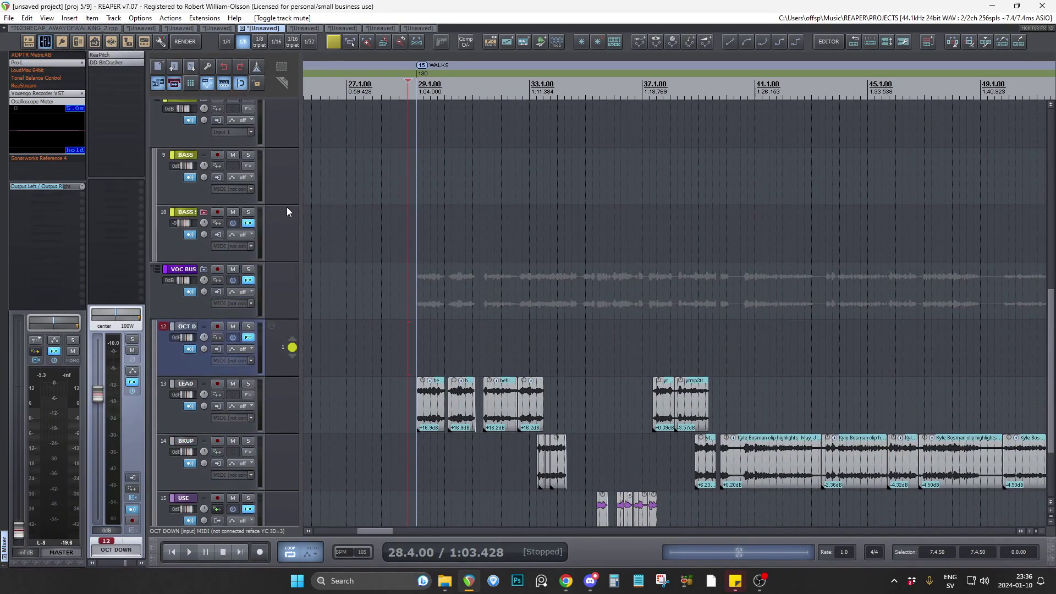
scroll(287, 212, up, 1)
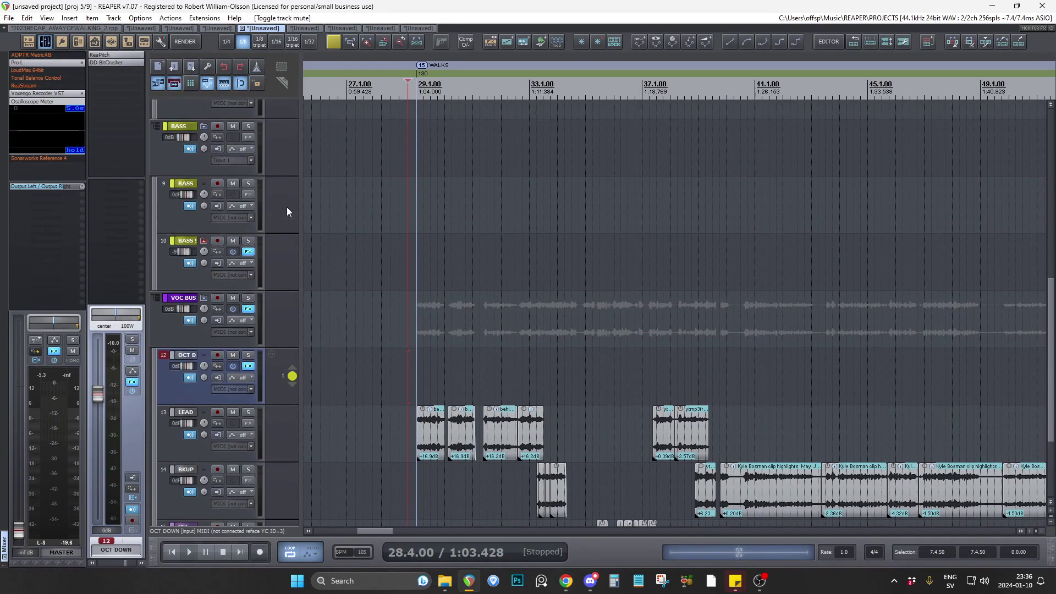
scroll(287, 212, up, 2)
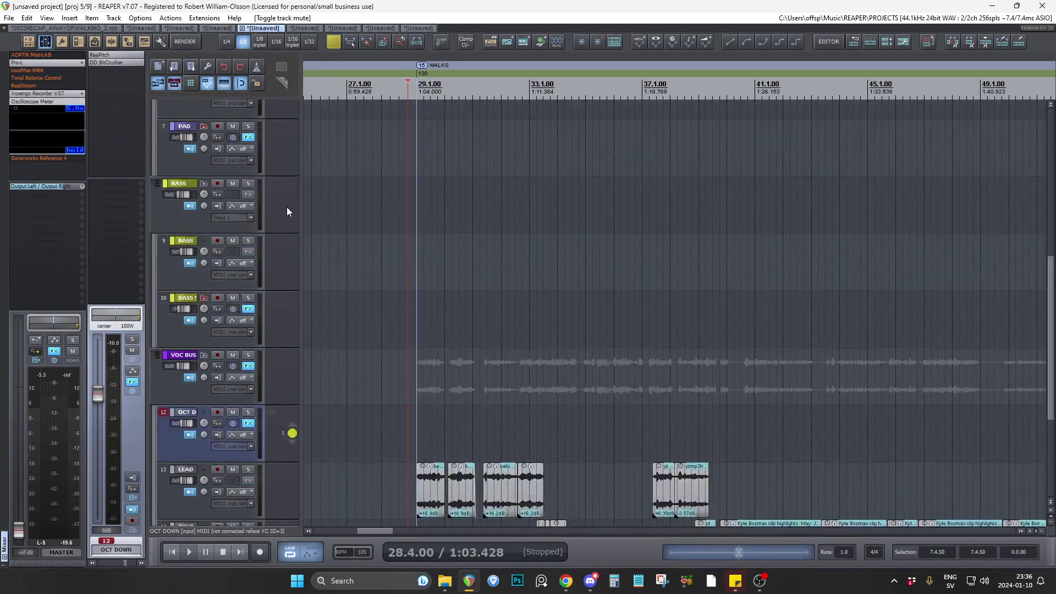
scroll(286, 207, up, 13)
scroll(330, 187, down, 2)
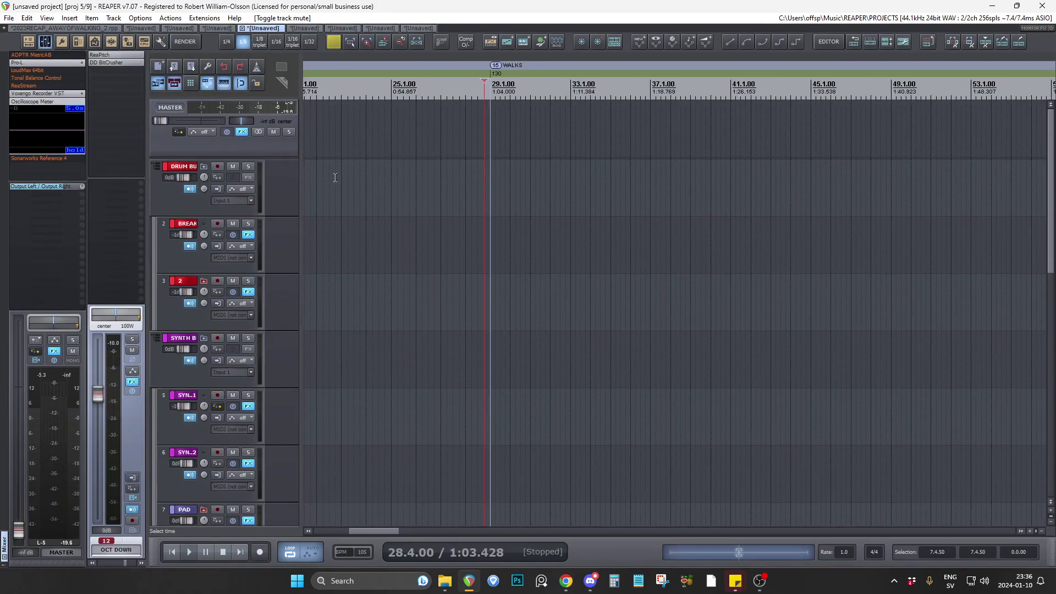
Open the sixth project, place the edit cursor at 55.1.00, and compare the WALKS section's instruments and vocals with the whole arrangement.
click(303, 28)
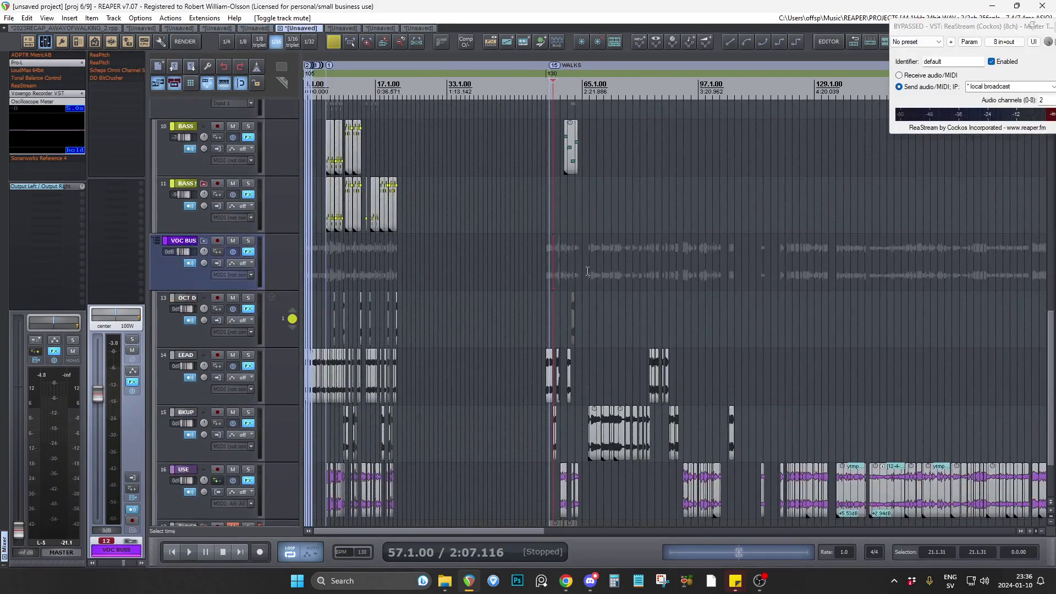
click(346, 237)
scroll(330, 233, up, 3)
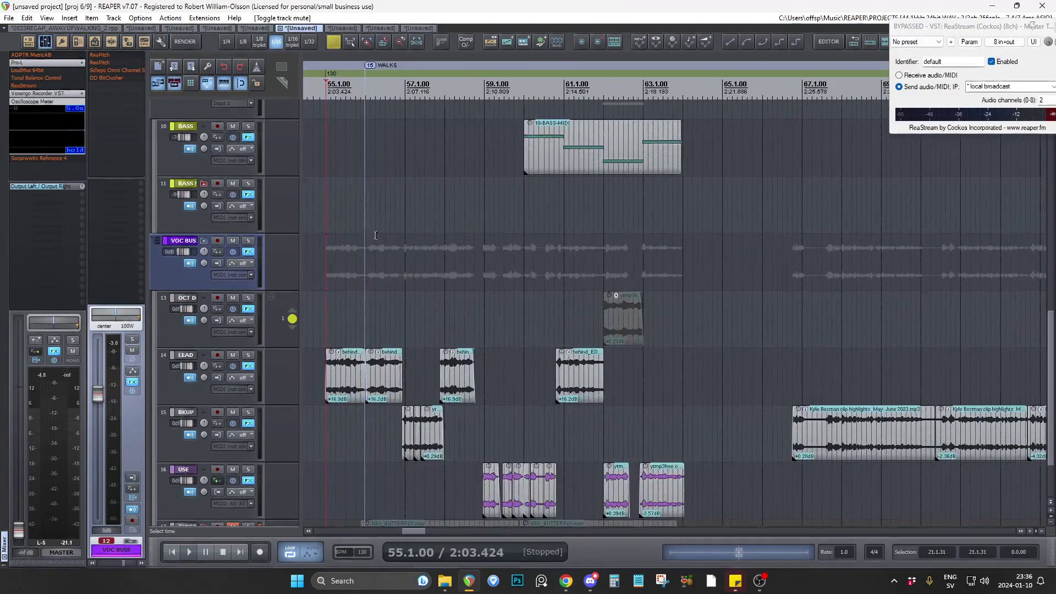
scroll(280, 234, up, 1)
scroll(281, 234, up, 5)
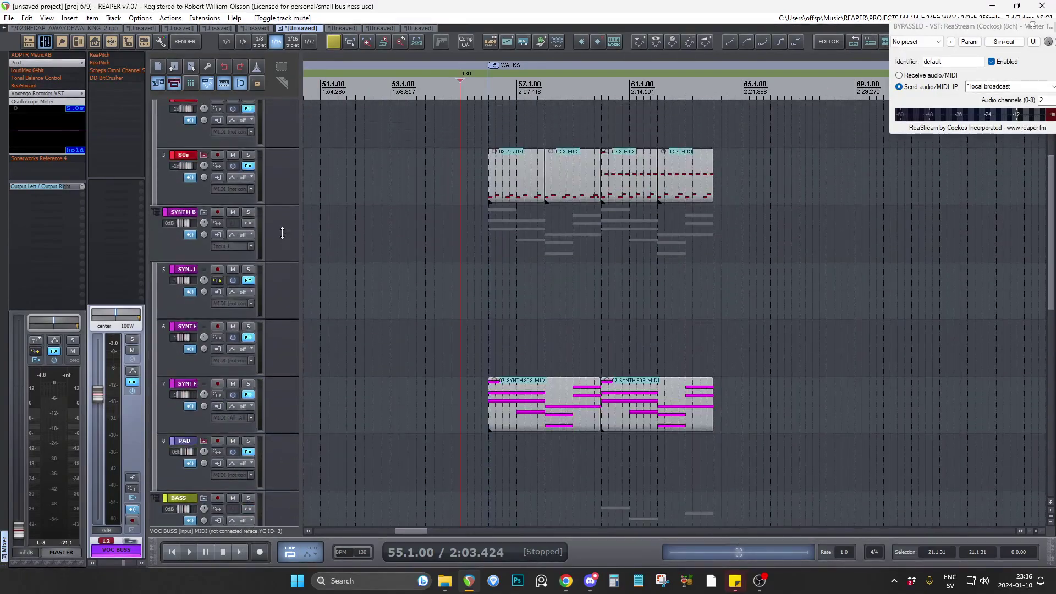
scroll(283, 233, down, 4)
scroll(715, 330, down, 3)
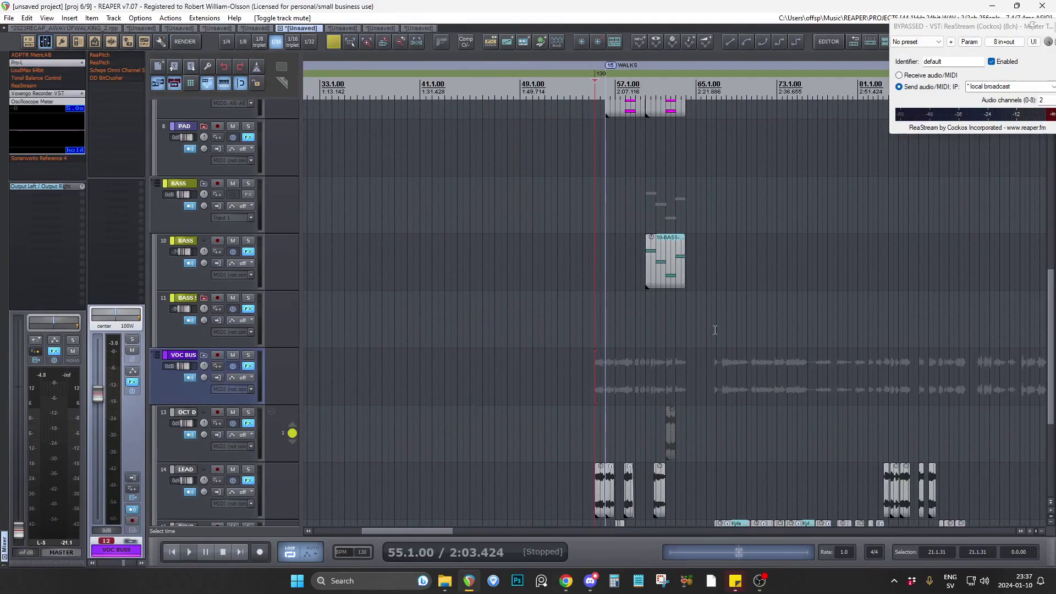
scroll(761, 358, down, 3)
Open the seventh project and audition the vocal transition from 20.2.00 past bar 23.
scroll(756, 307, down, 3)
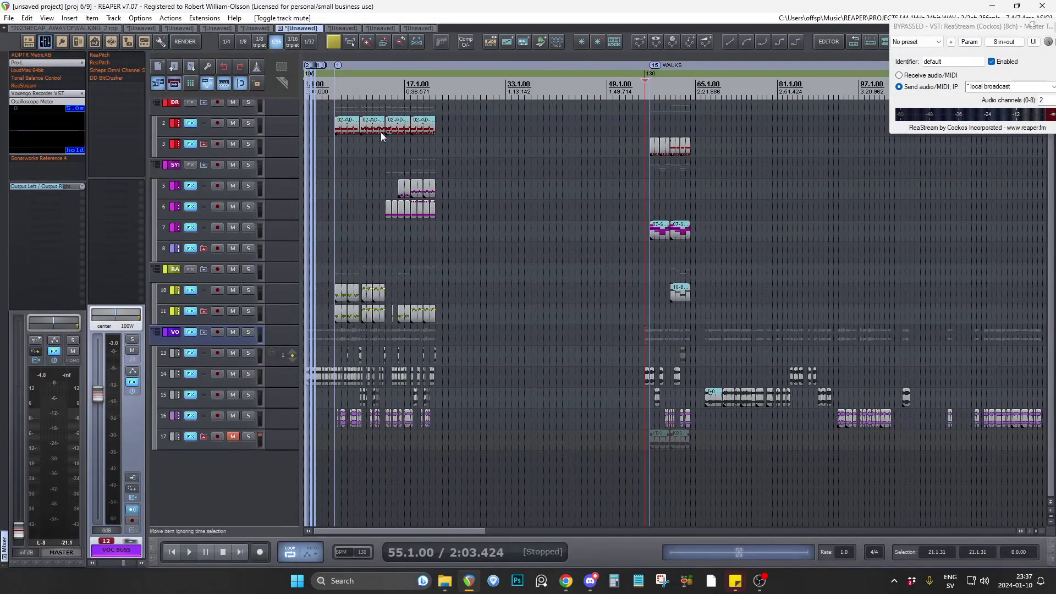
click(336, 28)
scroll(819, 289, down, 4)
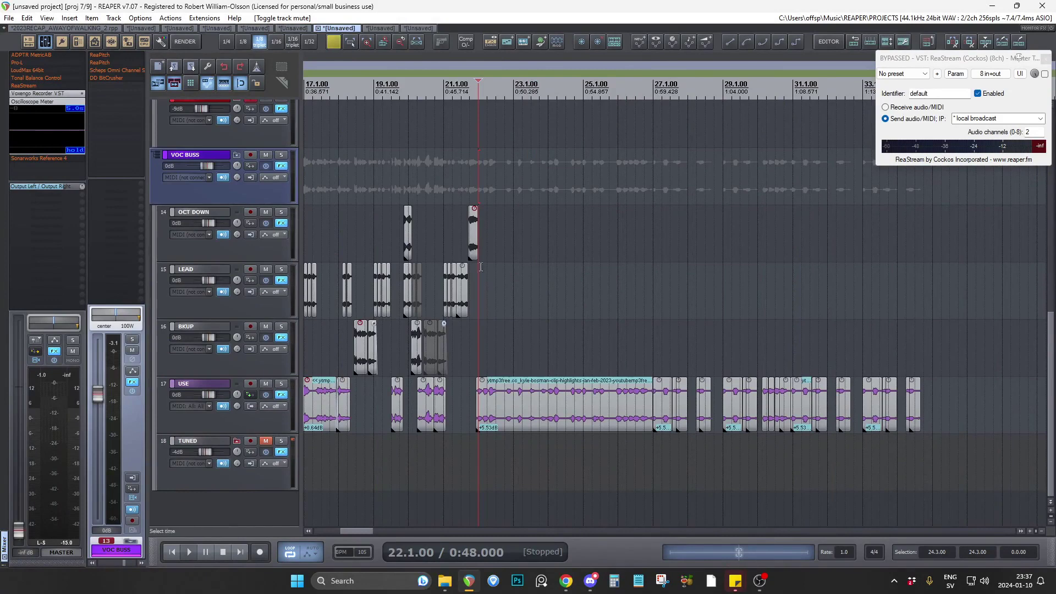
scroll(483, 270, up, 2)
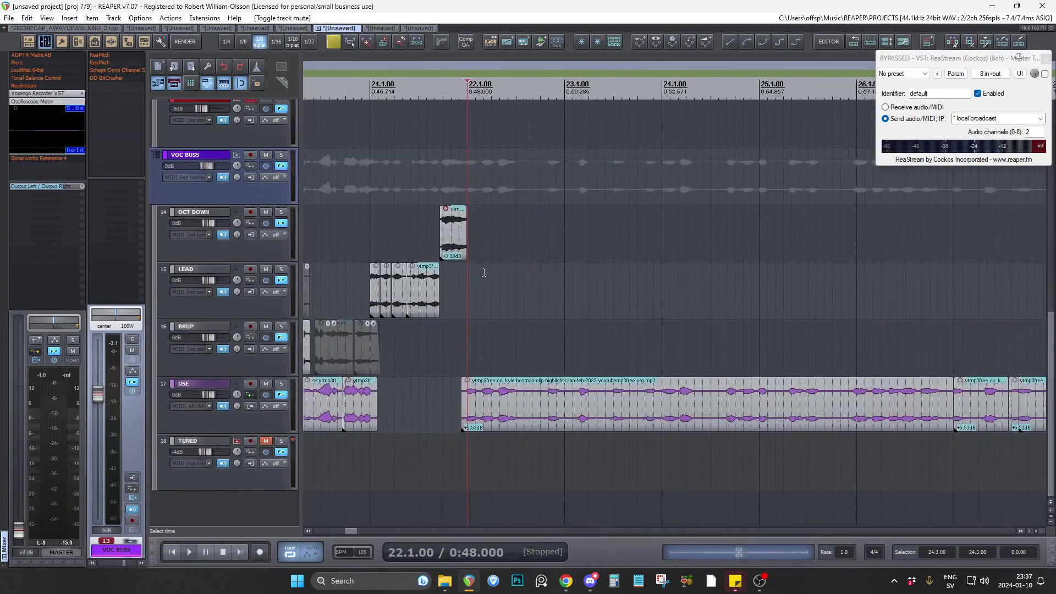
click(421, 208)
key(space)
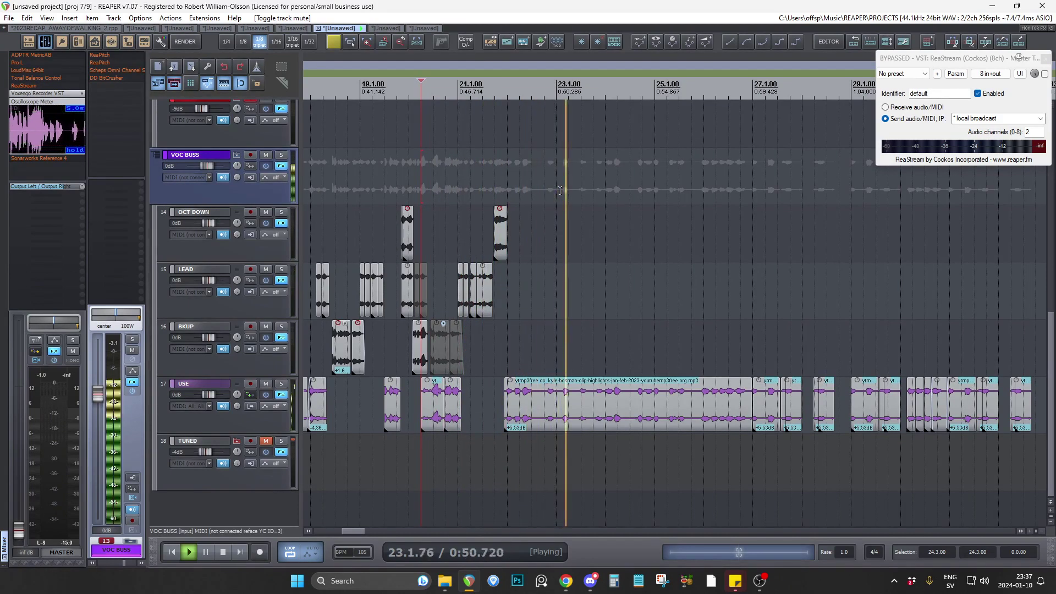
key(space)
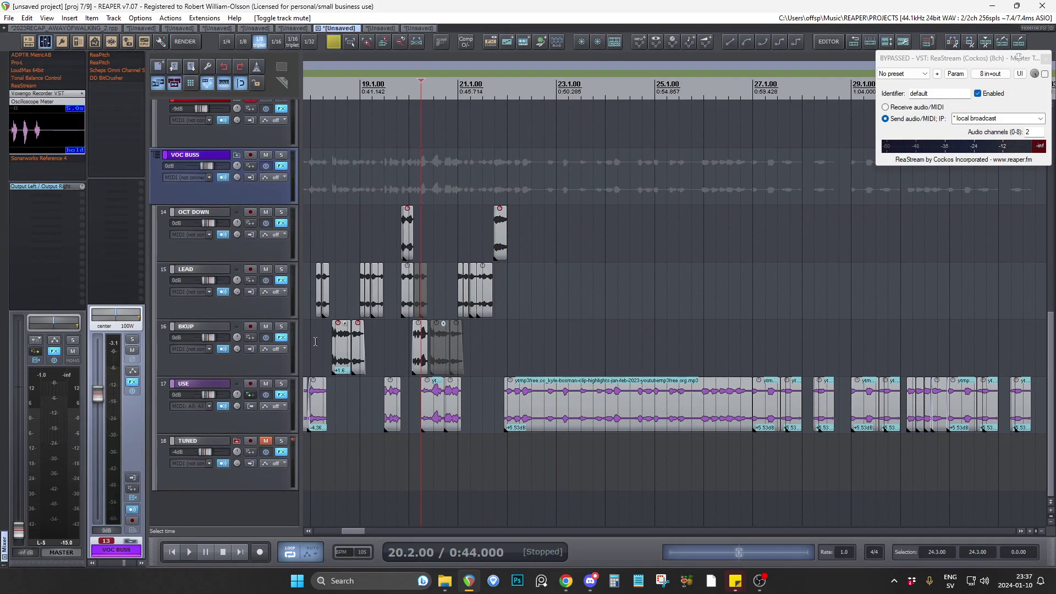
Place the edit cursor at 26.4.00 on BKUP, move it to 26.3.00 on LEAD, and inspect the tracks above the USE vocal clips.
scroll(315, 341, down, 1)
scroll(626, 348, up, 4)
click(582, 321)
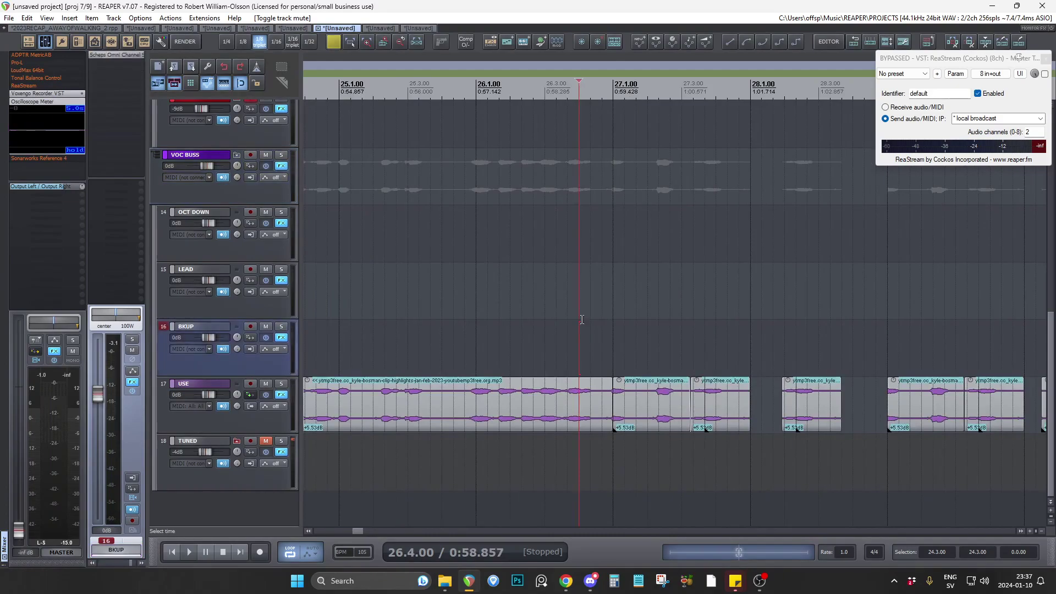
scroll(427, 321, down, 3)
scroll(541, 336, up, 5)
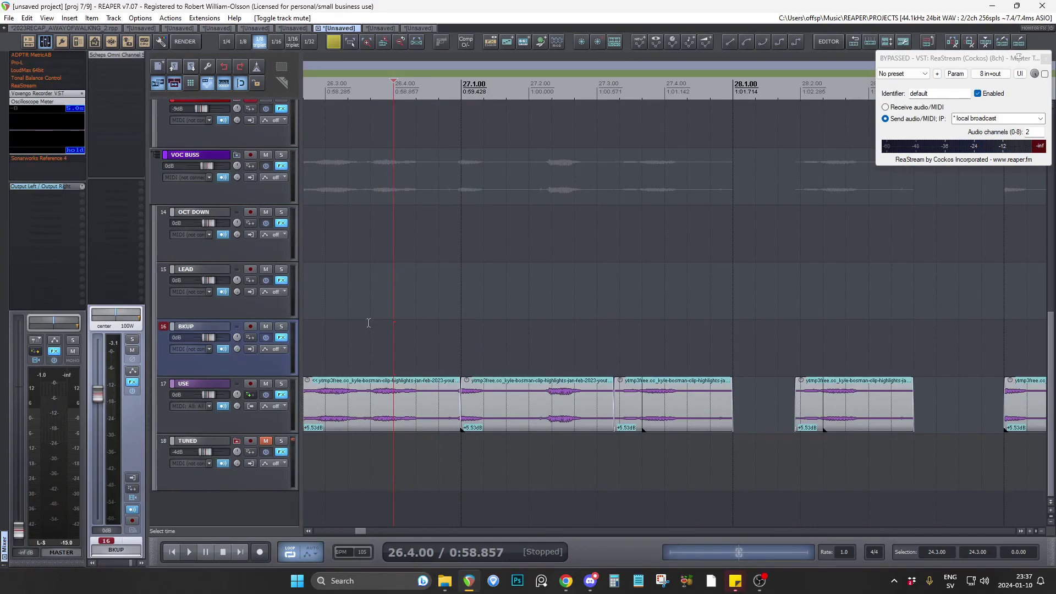
click(326, 303)
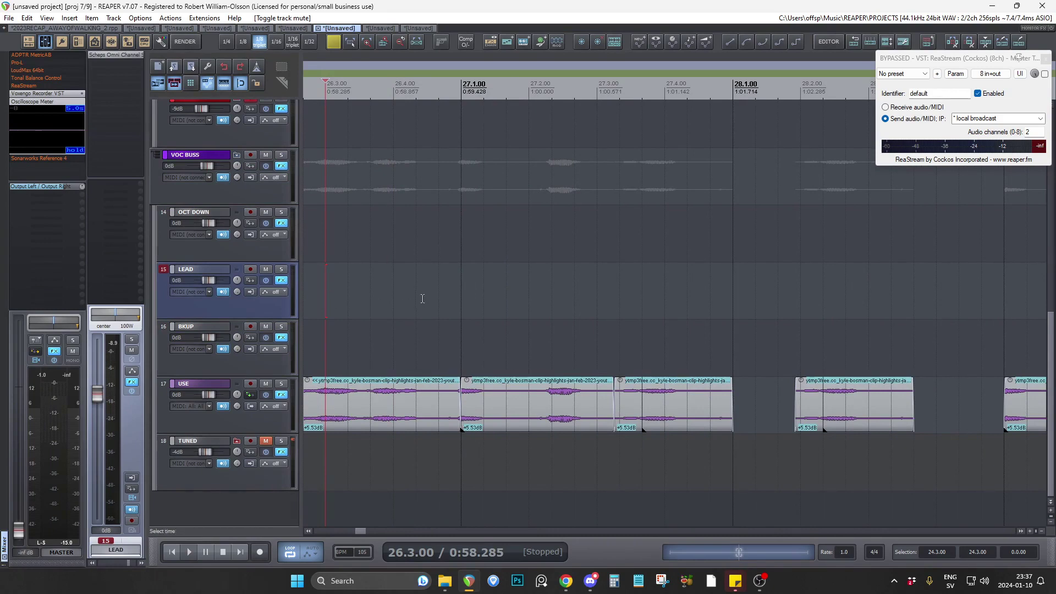
scroll(292, 294, up, 2)
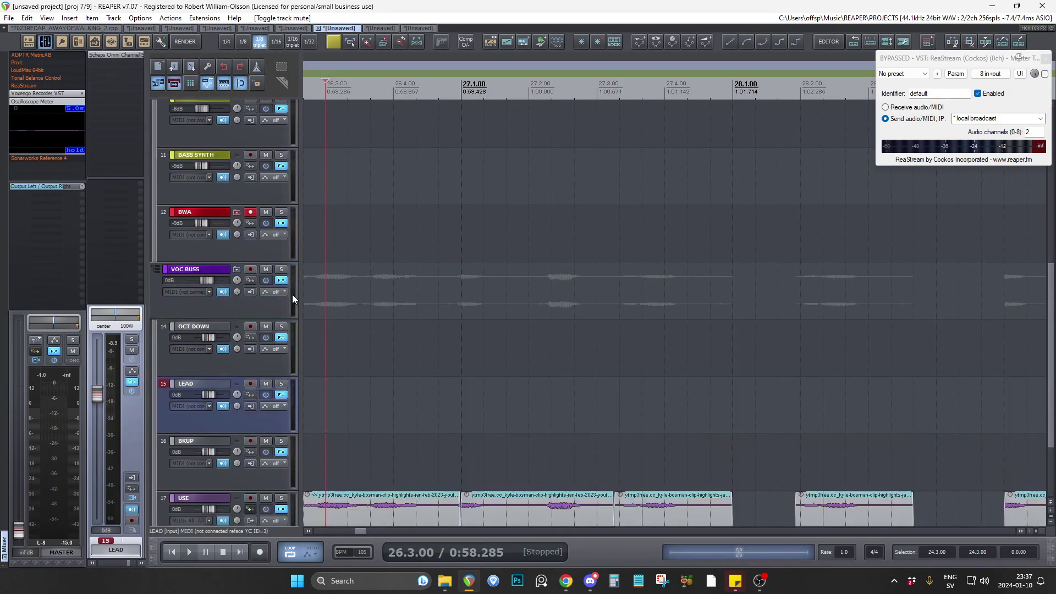
Open the eighth project and inspect its bass and vocal tracks across the whole arrangement.
scroll(292, 295, up, 3)
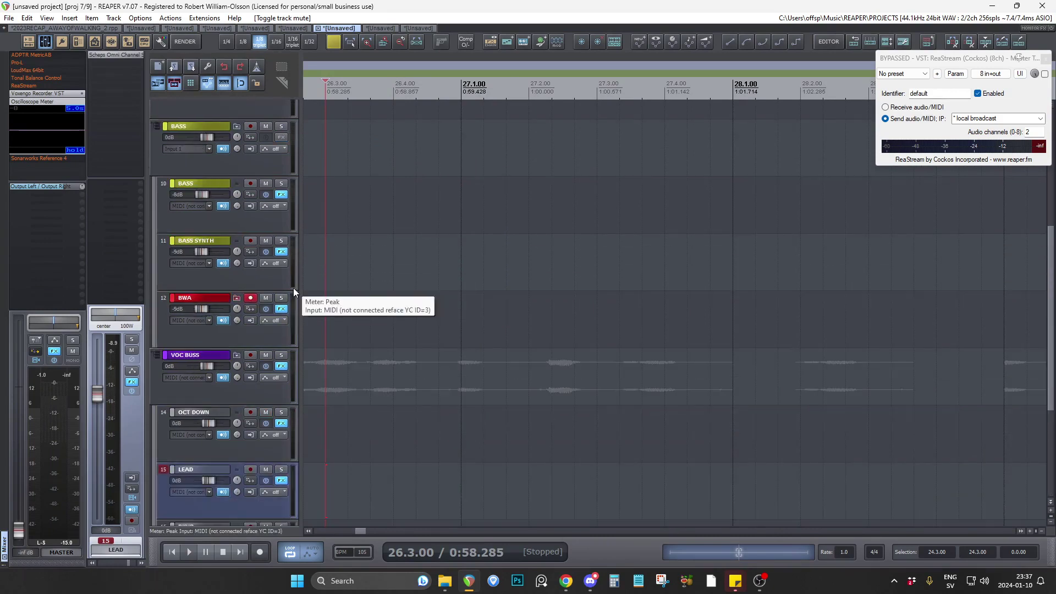
click(375, 26)
scroll(283, 215, up, 3)
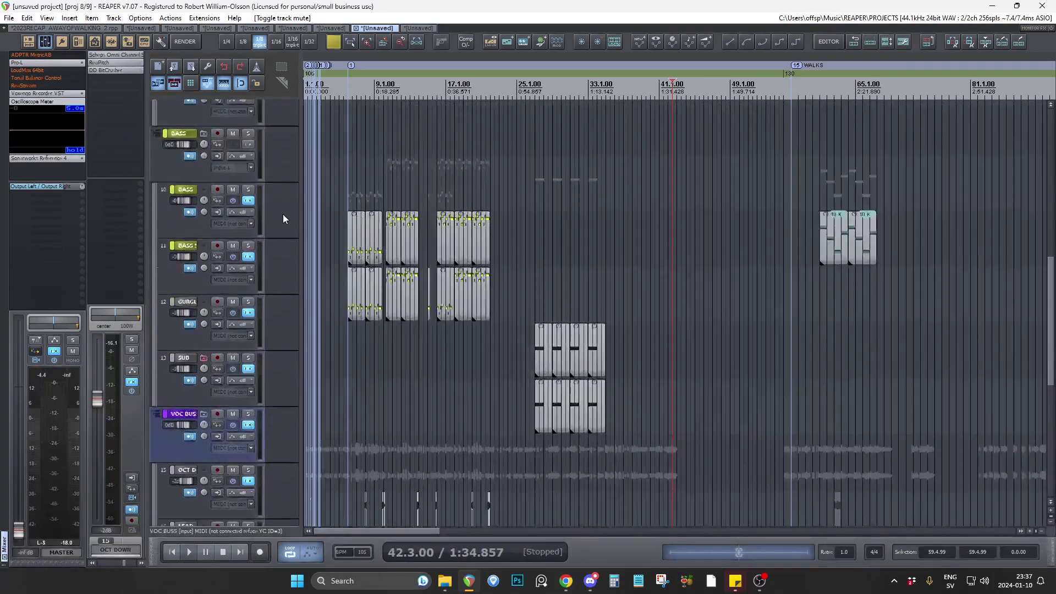
scroll(282, 215, down, 6)
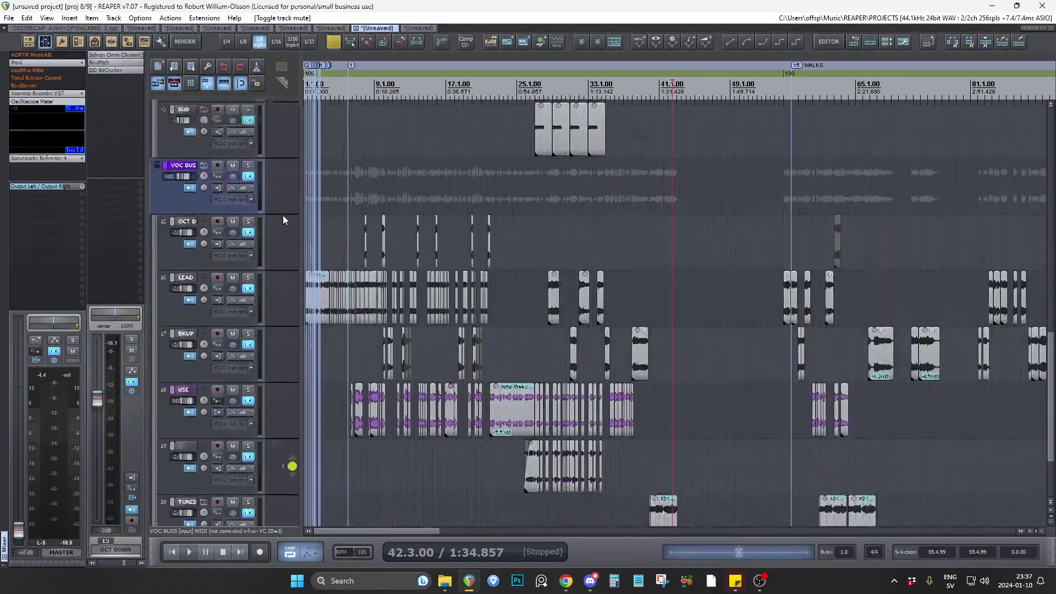
Open the ninth project and compare its drum, synth and bass tracks with the vocal and TUNED clips around bars 45 to 63.
click(417, 28)
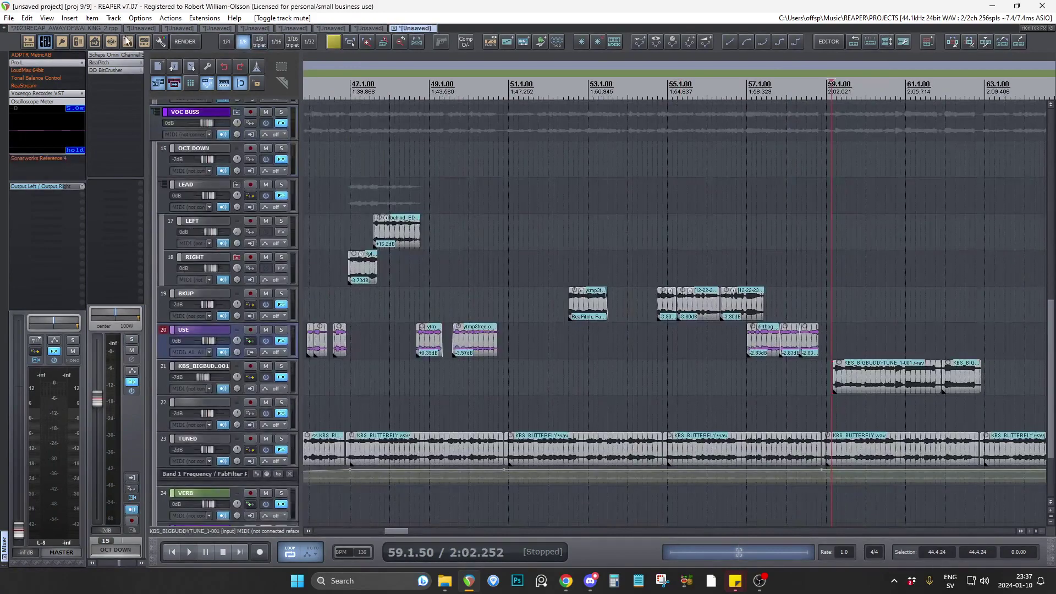
scroll(464, 235, down, 3)
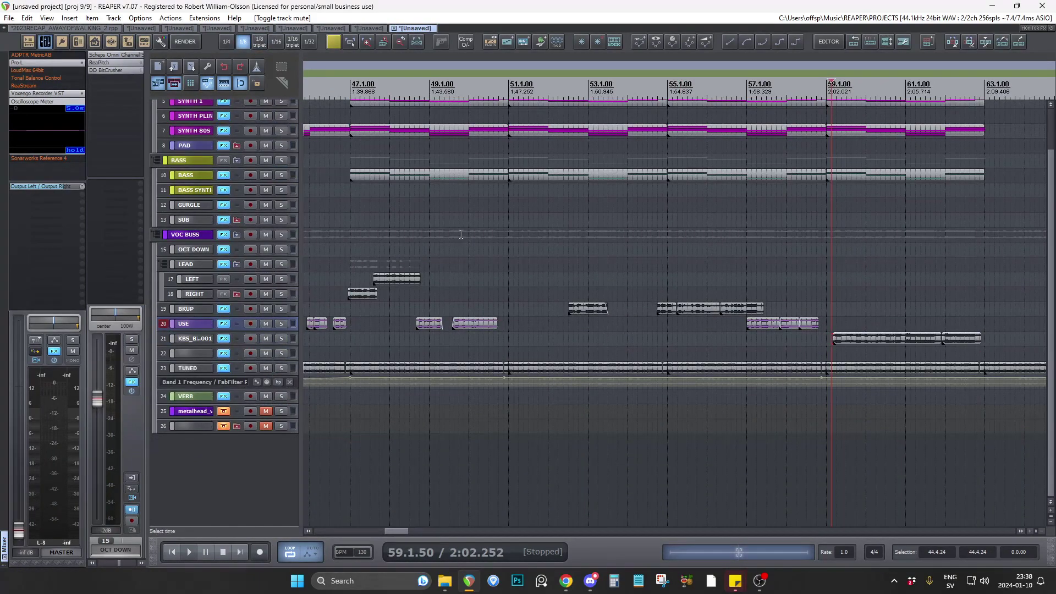
scroll(464, 235, down, 2)
scroll(286, 212, up, 5)
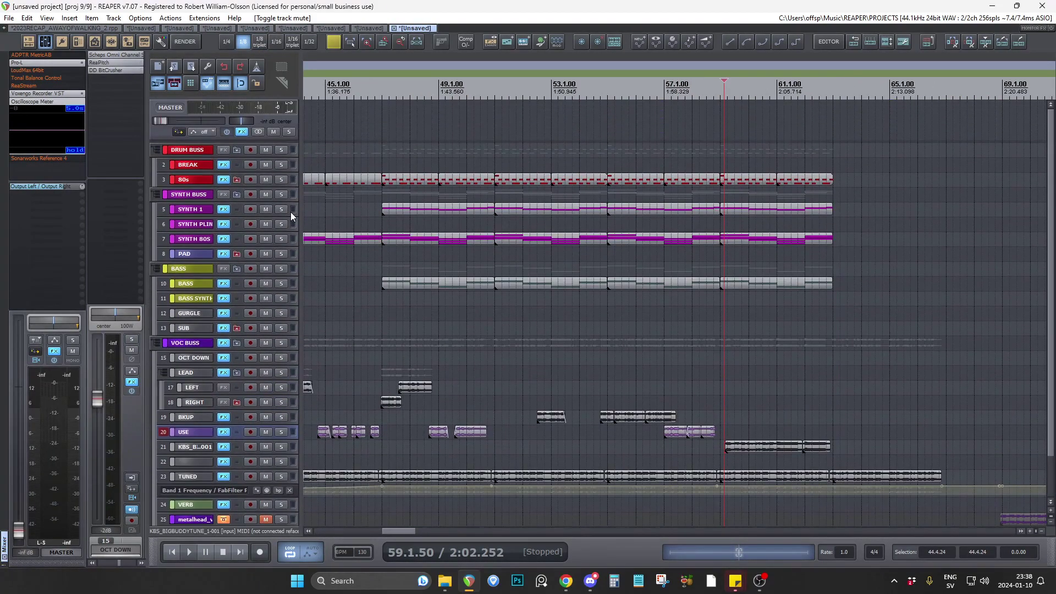
Switch to the 2023RECAP_AWAYOFWALKING_2 project, place the edit cursor at 35.1.00 on RIGHT, and examine the vocal clips around the tempo change.
click(591, 581)
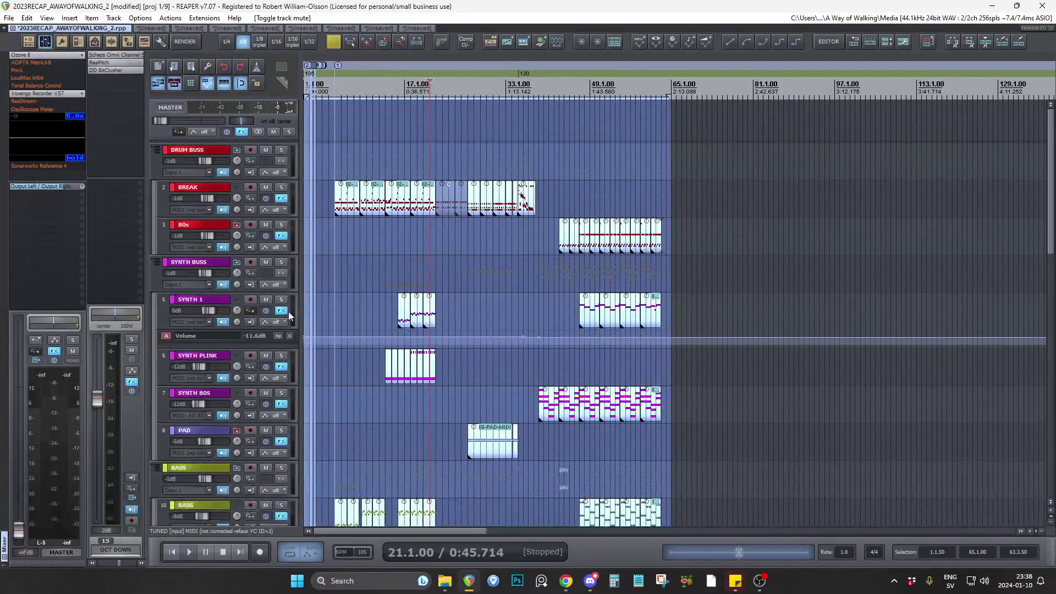
scroll(289, 312, up, 2)
scroll(455, 306, up, 4)
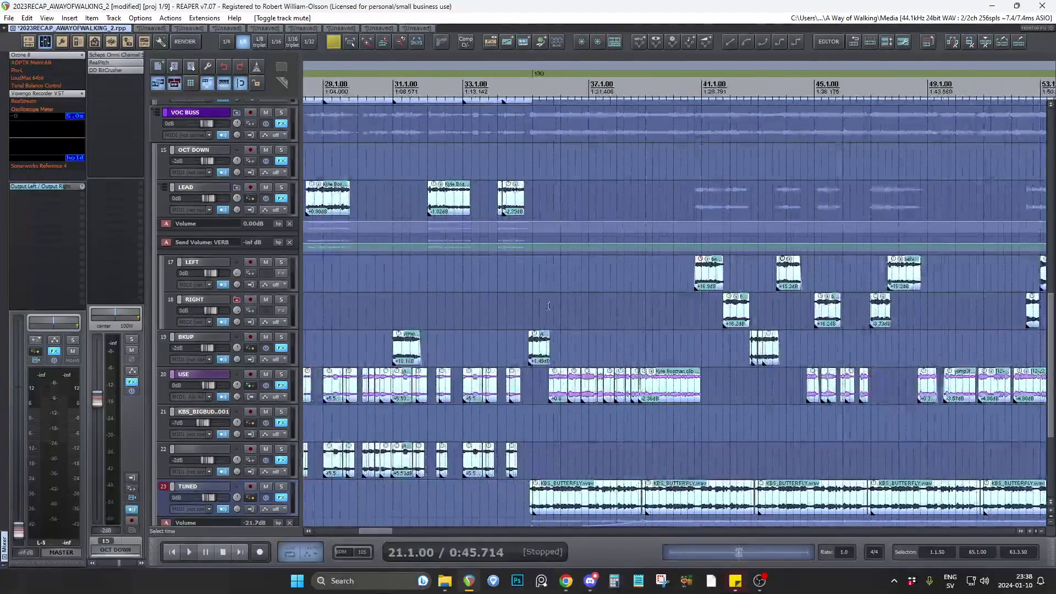
click(530, 301)
scroll(663, 308, down, 3)
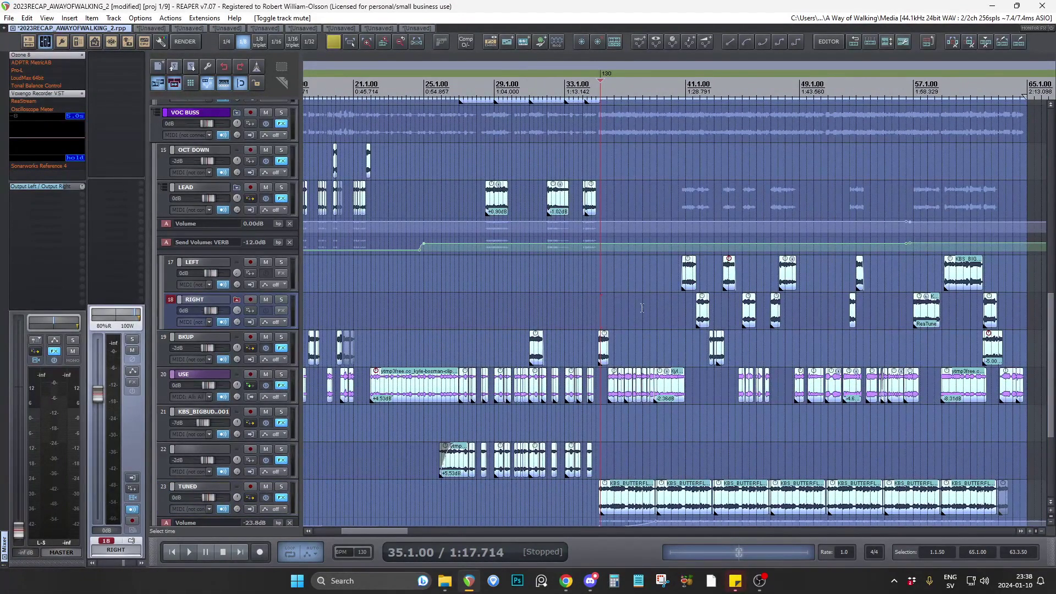
scroll(592, 302, up, 1)
scroll(592, 301, up, 2)
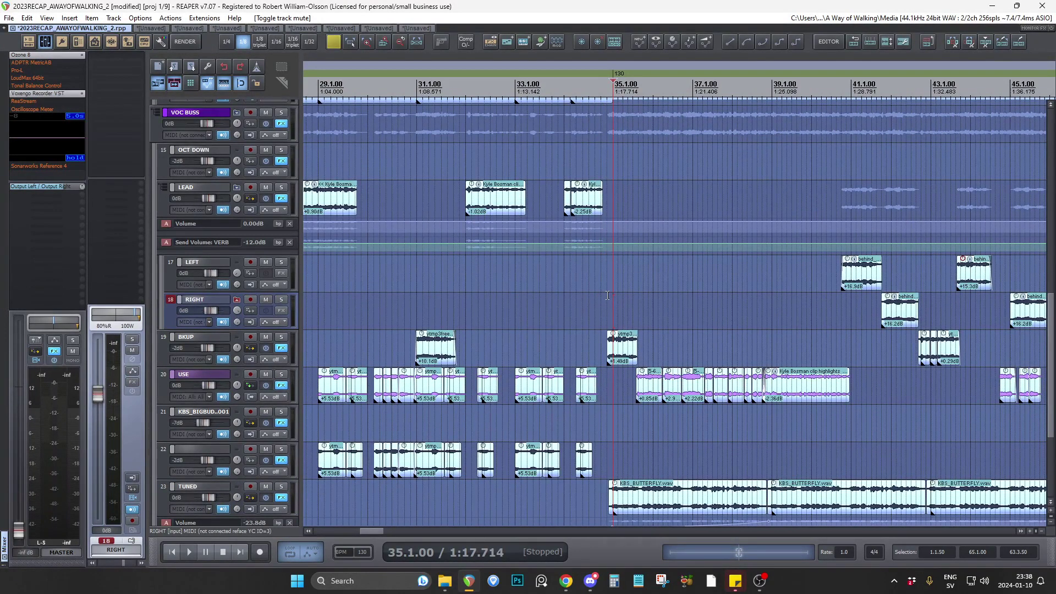
scroll(607, 295, down, 2)
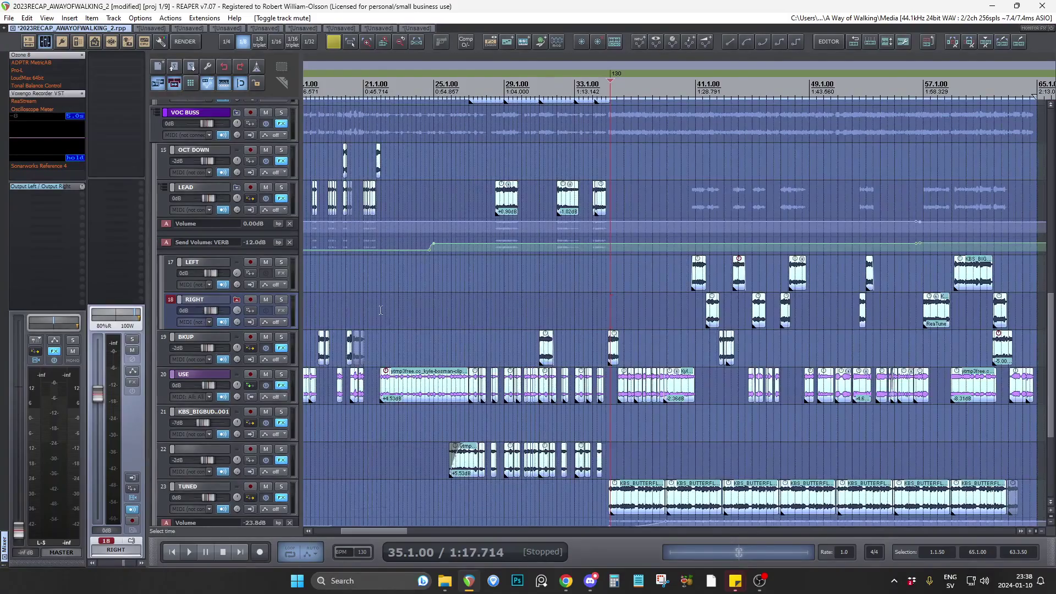
Place the edit cursor at 22.1.00 on the RIGHT track and compare the long USE vocal clip's section with the surrounding arrangement.
click(380, 308)
scroll(373, 305, up, 3)
scroll(564, 305, down, 2)
scroll(563, 304, down, 1)
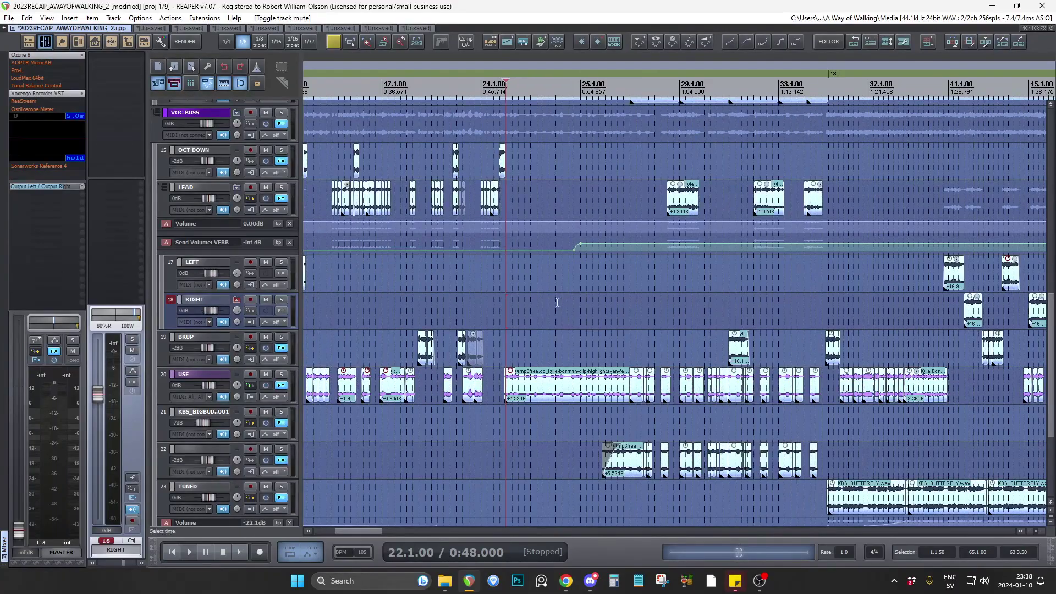
scroll(496, 306, up, 2)
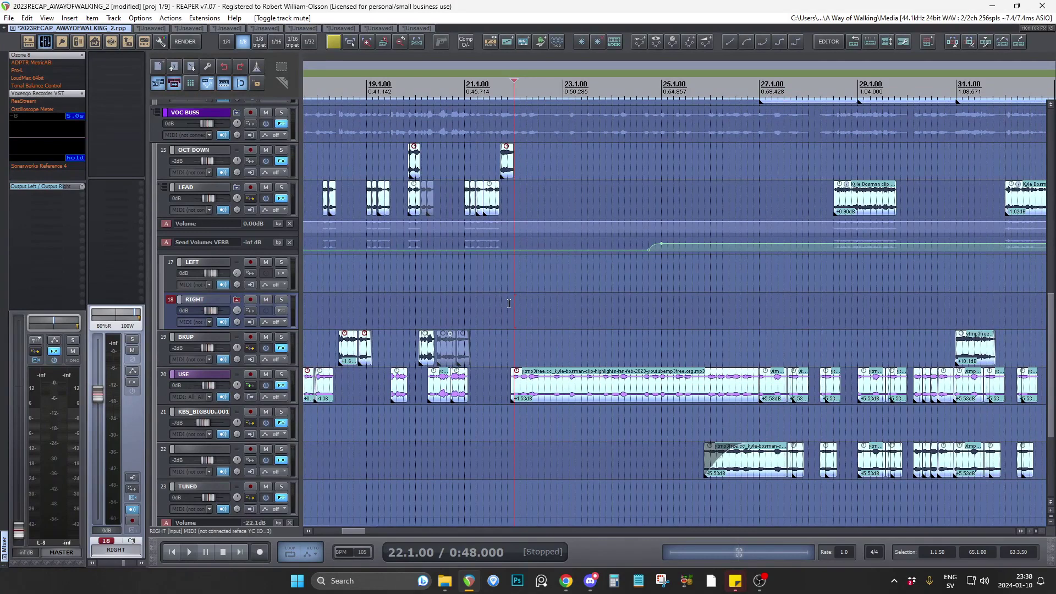
scroll(509, 303, down, 5)
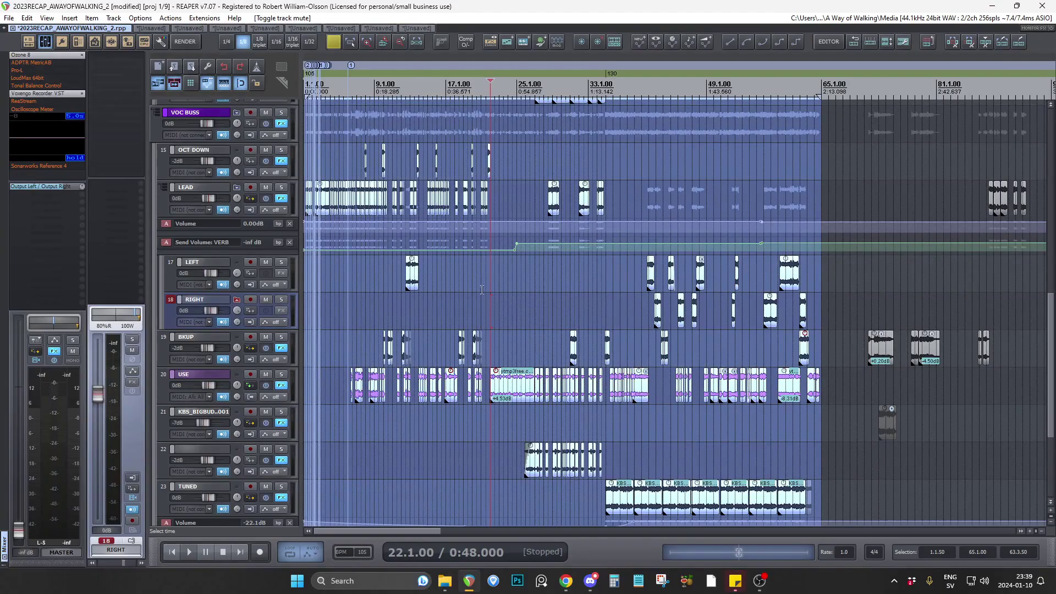
scroll(581, 307, up, 4)
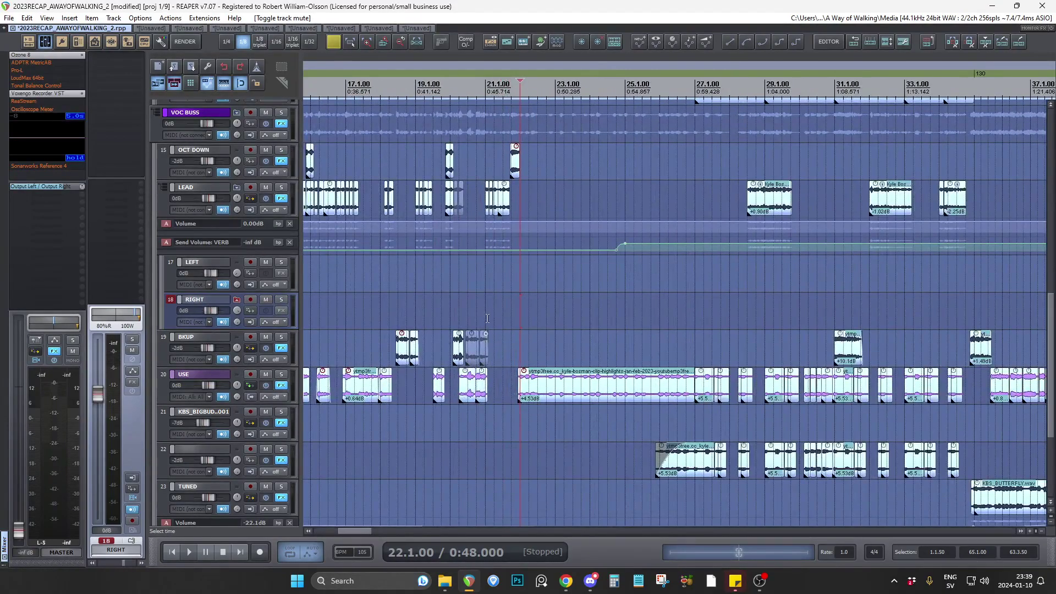
Audition the section from 27.1.00 and inspect the BREAK, synth, PAD and bass tracks around it.
click(693, 320)
key(space)
key(space)
scroll(291, 273, up, 5)
scroll(291, 272, up, 10)
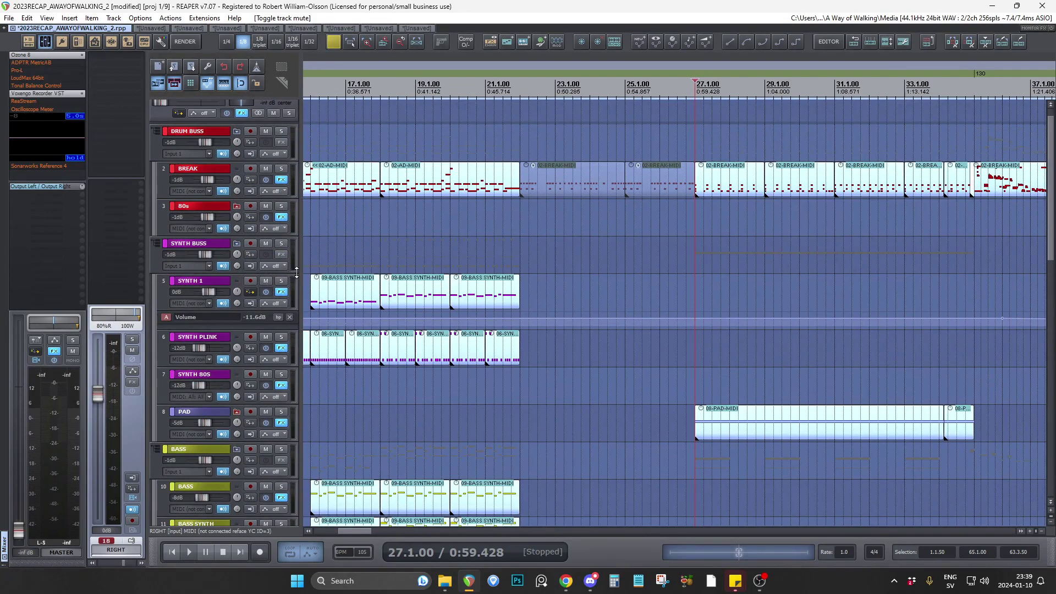
scroll(292, 273, down, 1)
scroll(566, 272, down, 2)
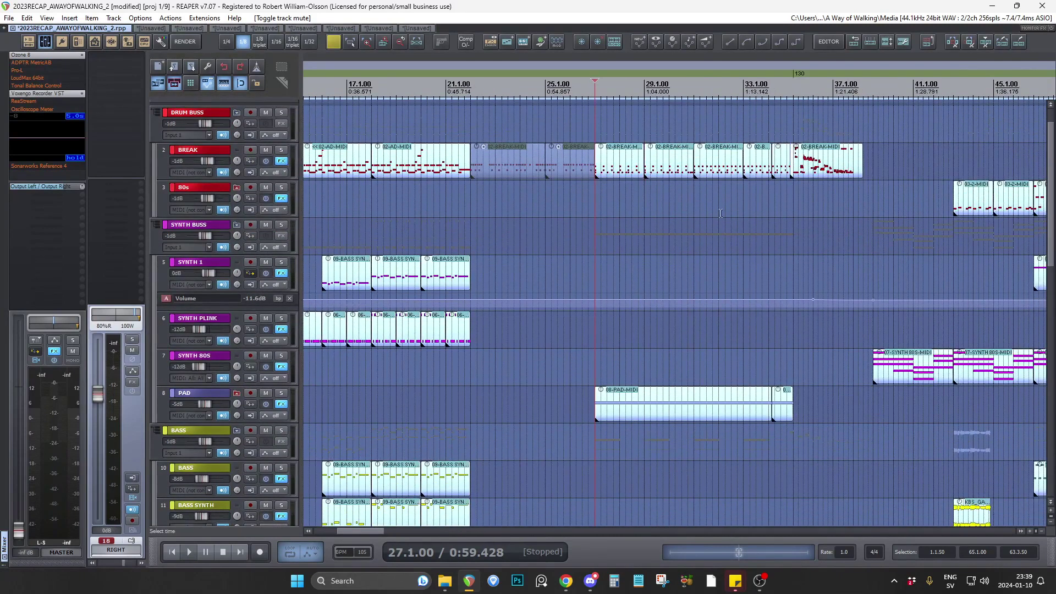
scroll(605, 192, up, 1)
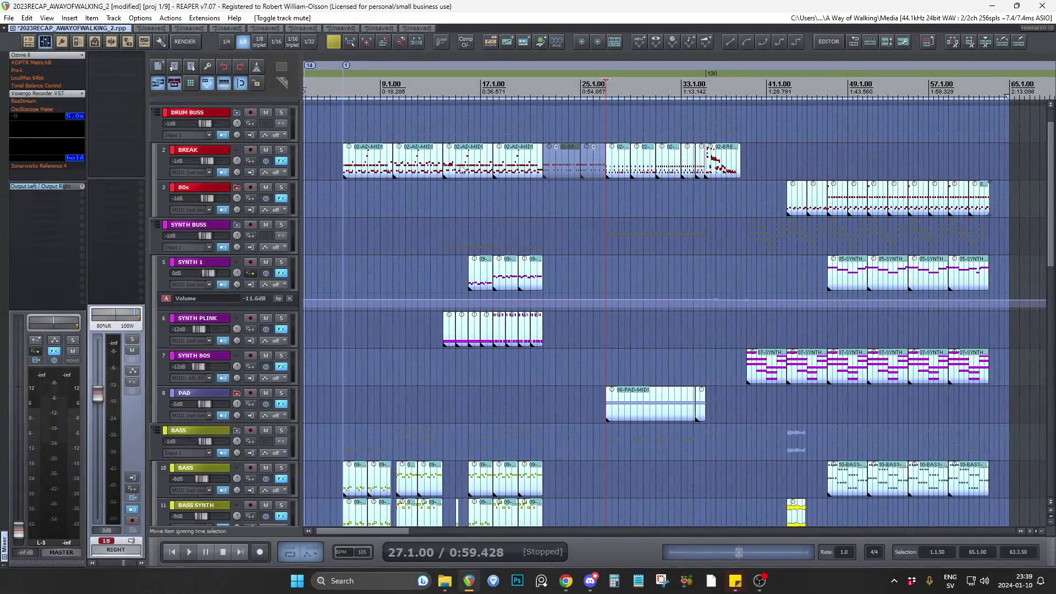
Place the edit cursor at 9.1.00 on SYNTH 80S, move it to 34.4.00 on SYNTH BUSS, and examine the instruments around the tempo change.
click(379, 354)
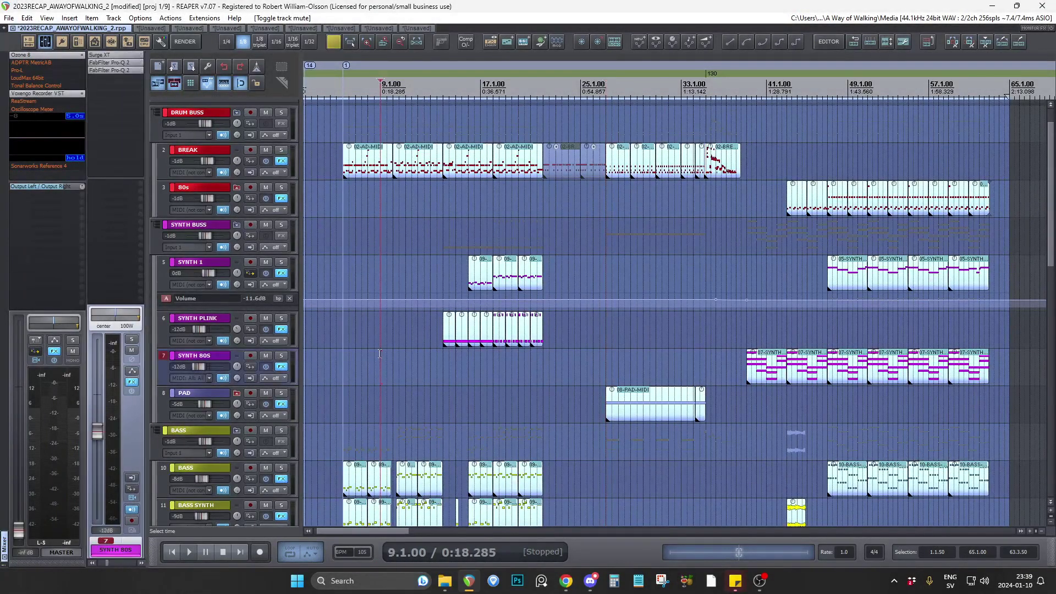
scroll(711, 273, up, 3)
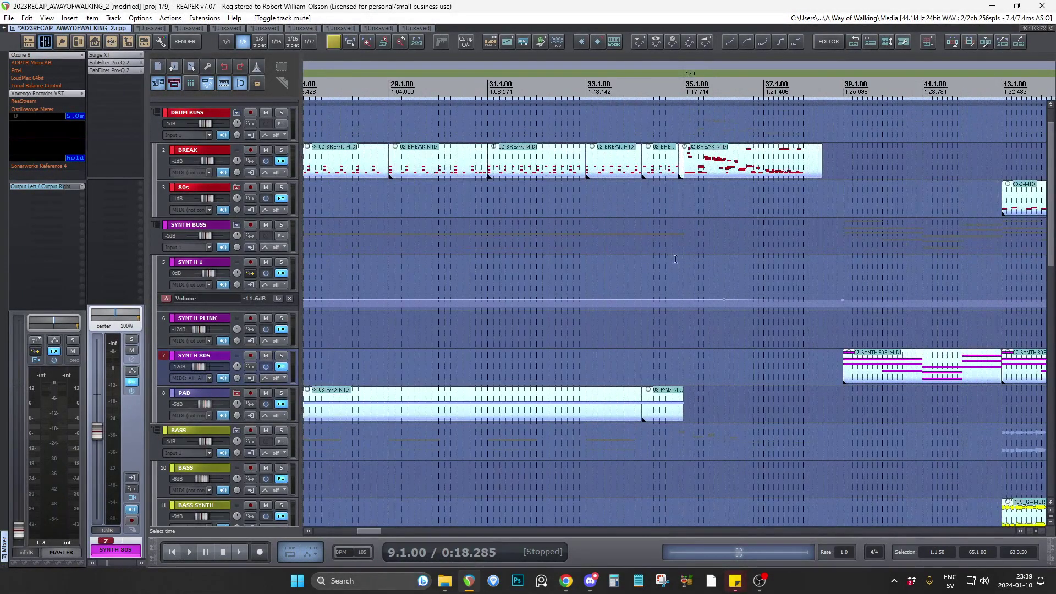
click(667, 264)
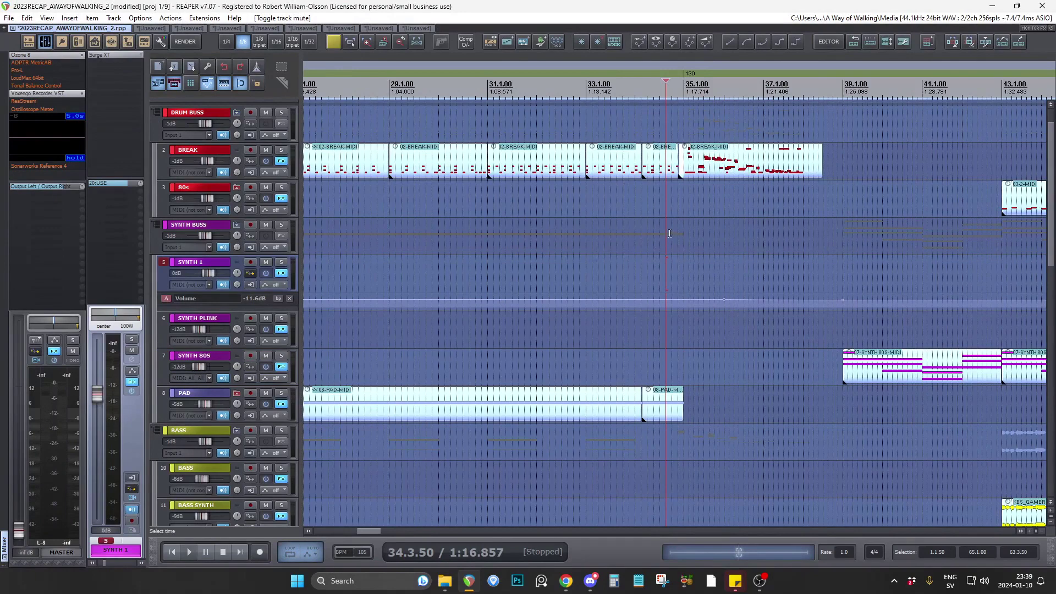
click(671, 232)
scroll(707, 253, down, 4)
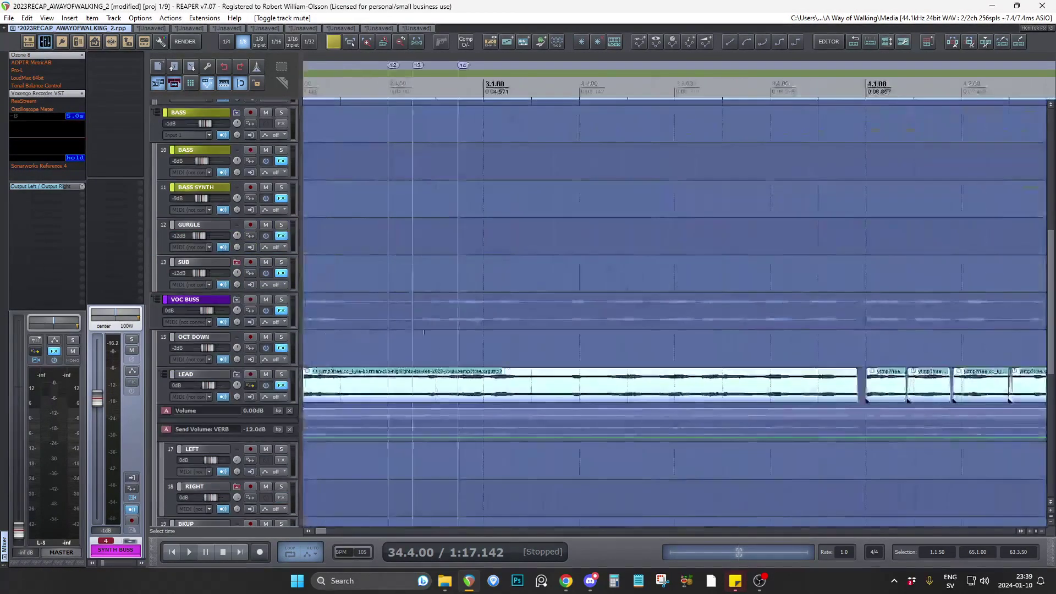
Compare the BASS, BASS SYNTH, GURGLE and SUB clips with the OCT DOWN and LEAD vocals across the song's sections.
scroll(662, 326, down, 3)
scroll(684, 321, down, 3)
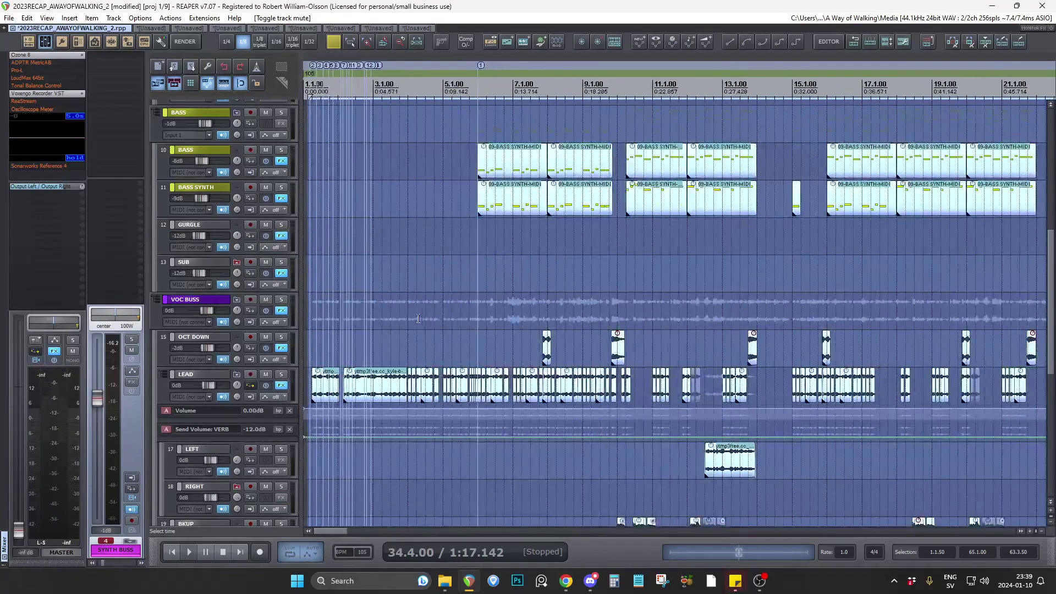
scroll(419, 319, down, 3)
scroll(374, 325, down, 2)
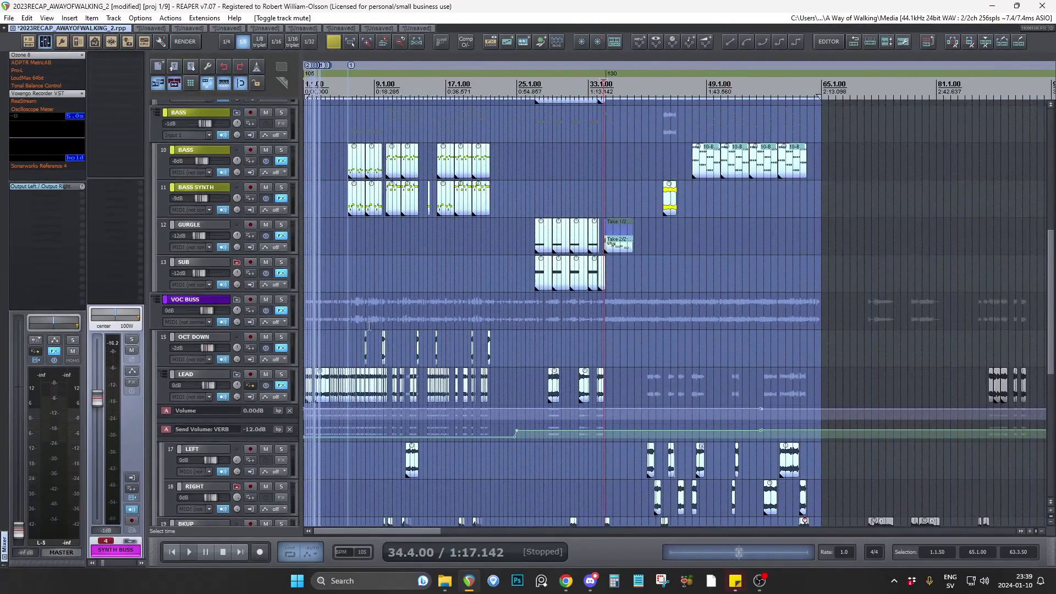
scroll(396, 412, up, 4)
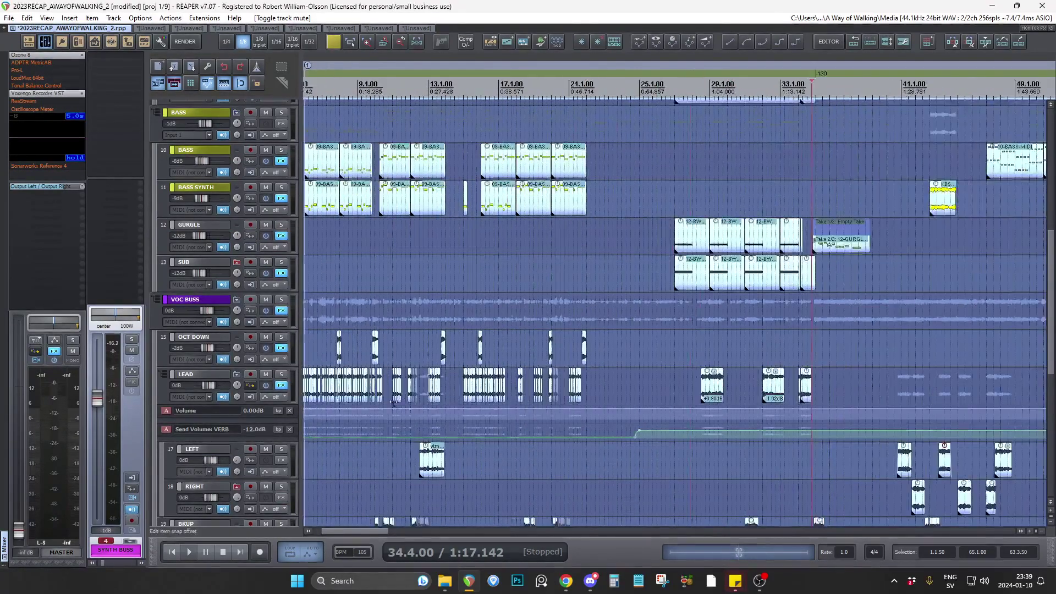
scroll(523, 432, up, 3)
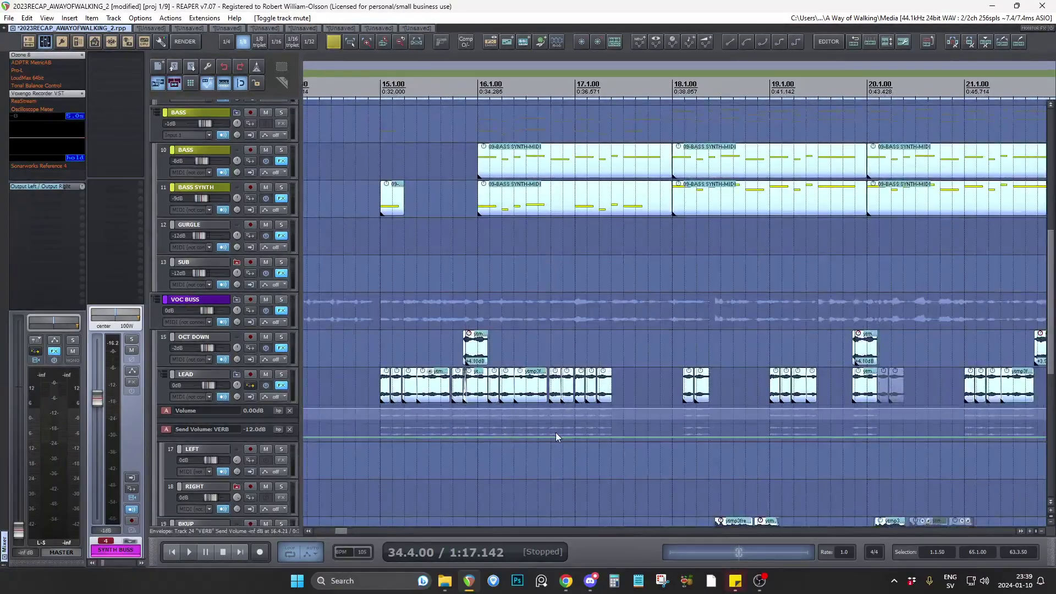
scroll(343, 396, down, 5)
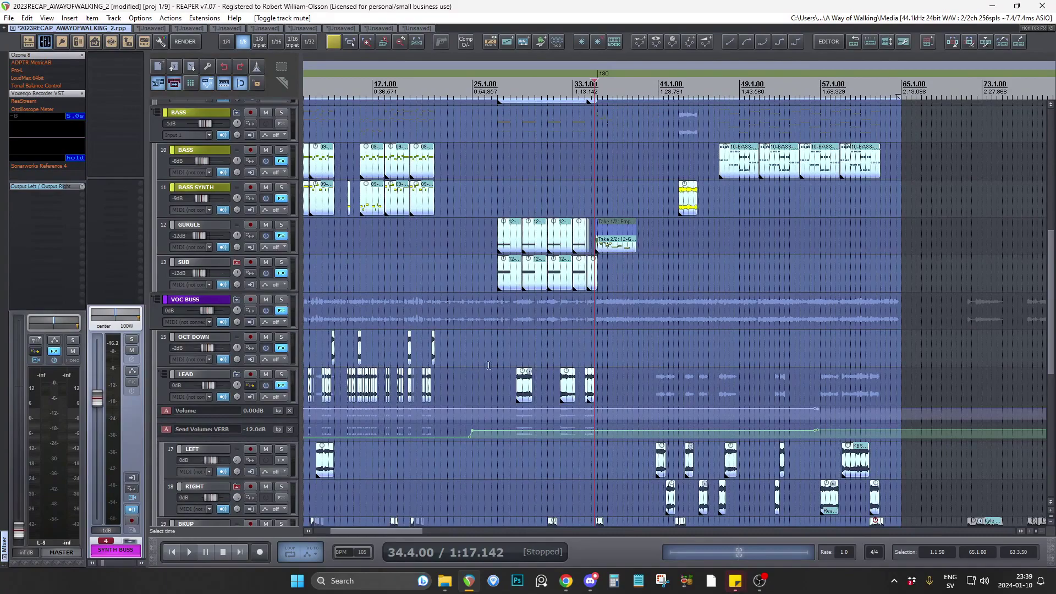
Examine how the USE, BKUP, LEFT, RIGHT and TUNED vocal clips are layered from the long USE clip to bar 65.
scroll(292, 333, down, 5)
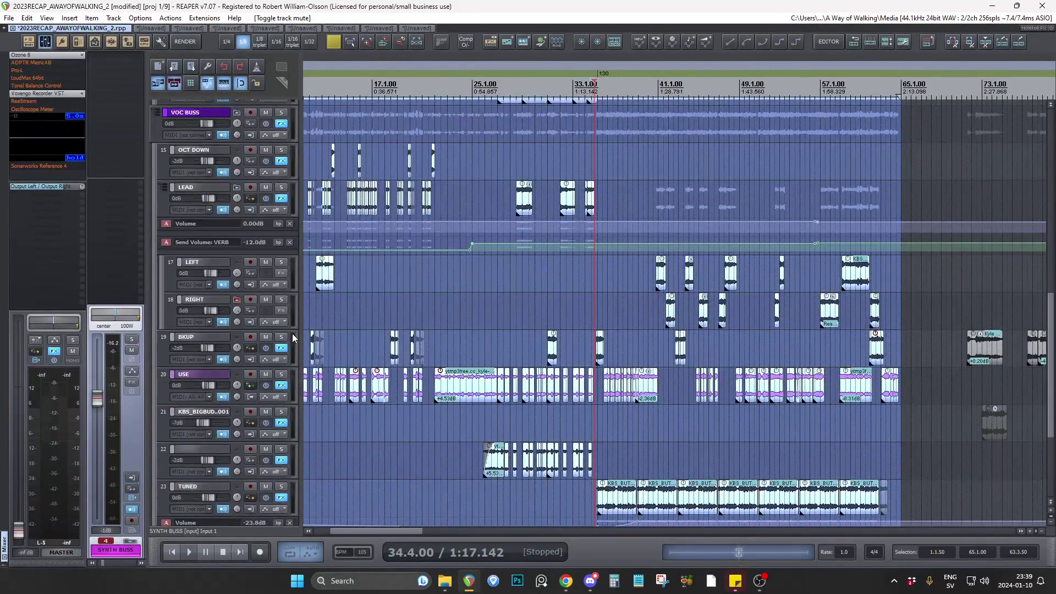
scroll(436, 401, up, 8)
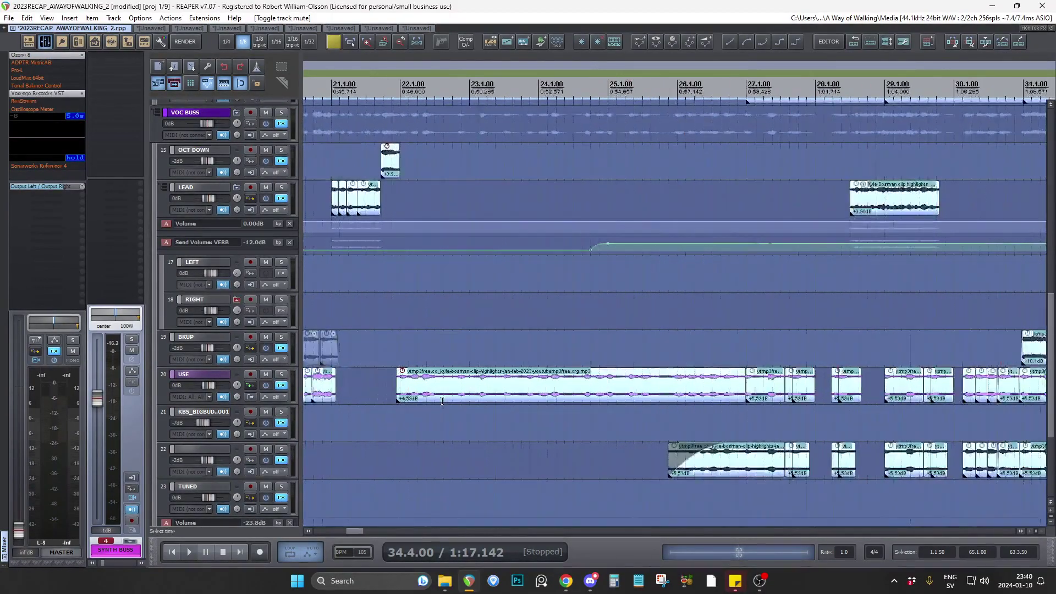
scroll(436, 402, down, 3)
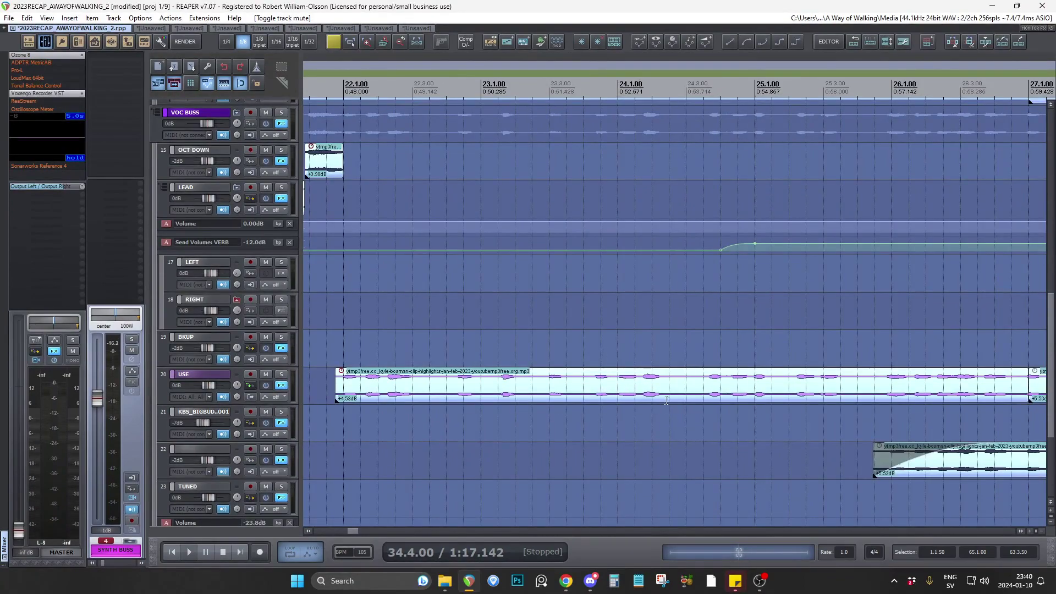
scroll(781, 385, down, 7)
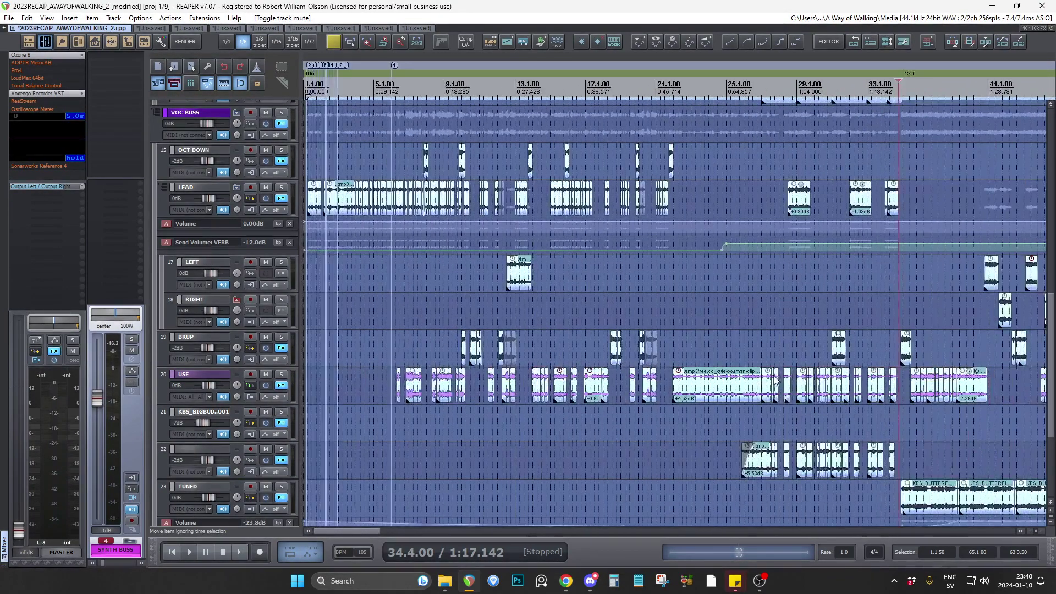
scroll(414, 419, down, 3)
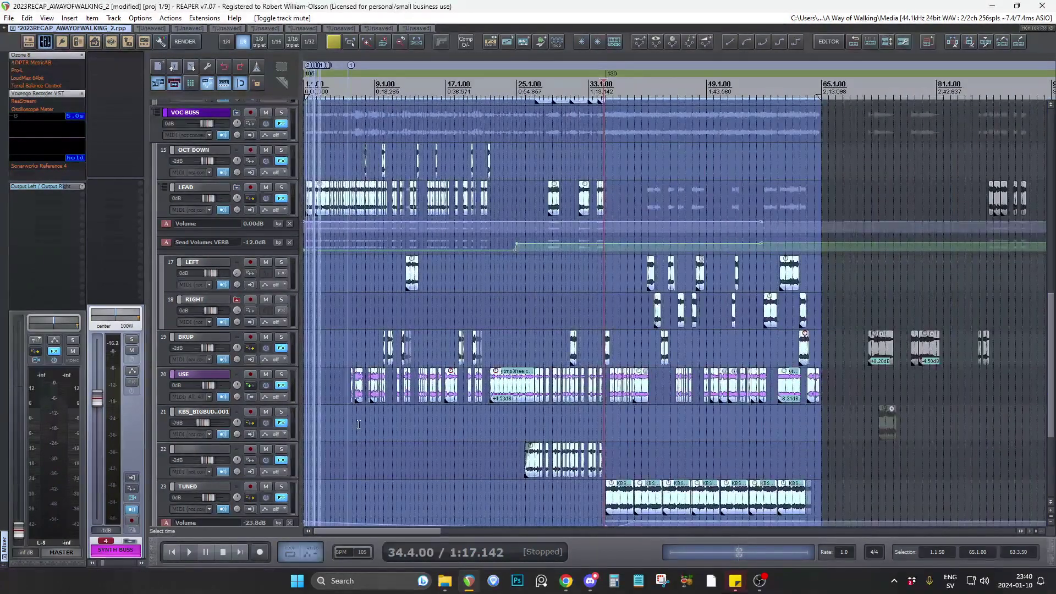
scroll(715, 431, up, 3)
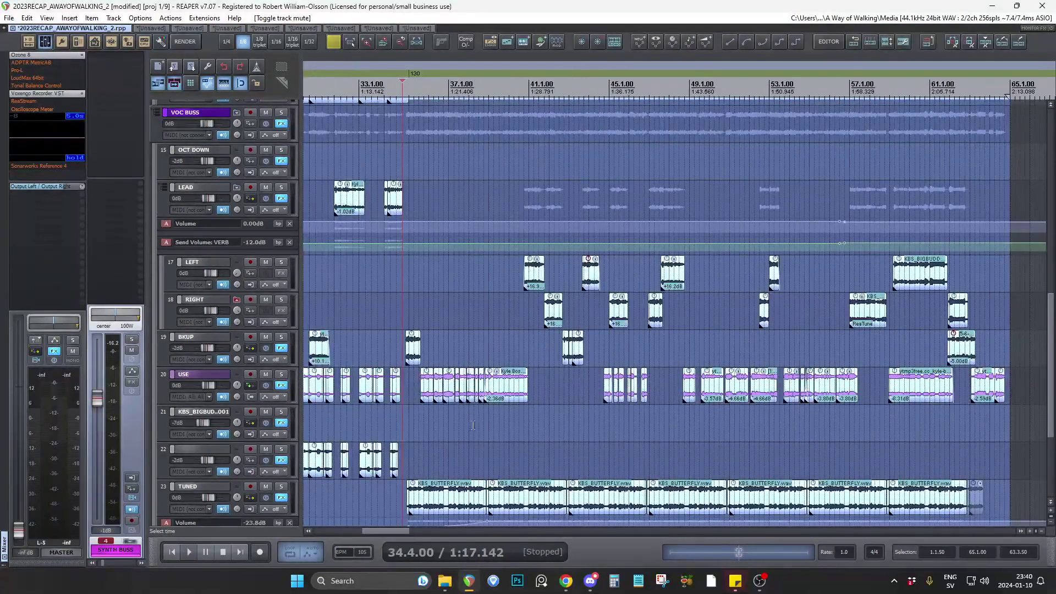
scroll(418, 419, right, 1)
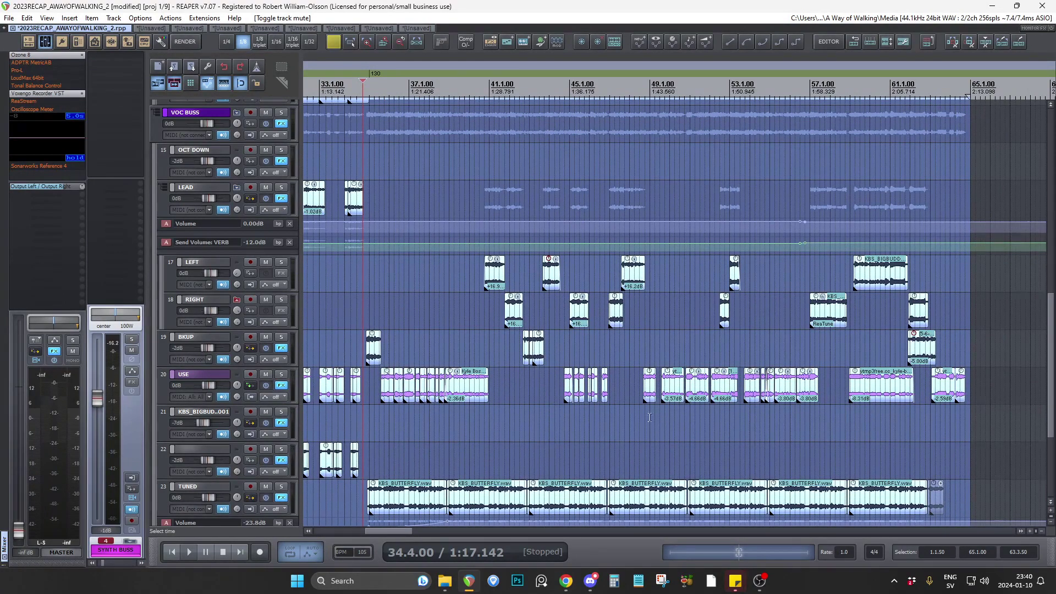
scroll(667, 422, down, 2)
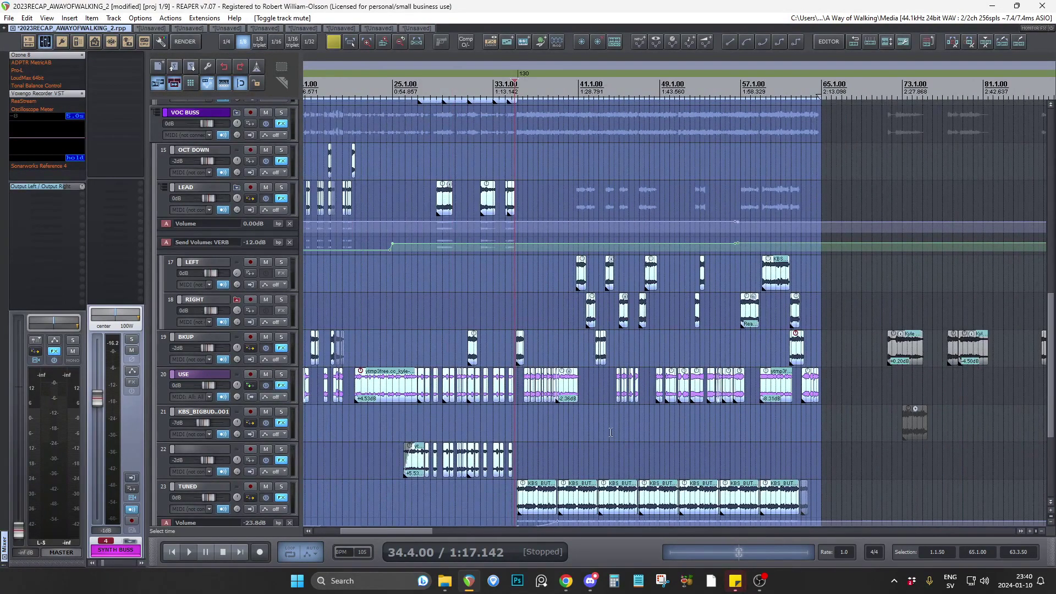
Compare the vocal clips on OCT DOWN, LEAD, LEFT, RIGHT, BKUP, USE and TUNED across the full song.
scroll(637, 427, down, 2)
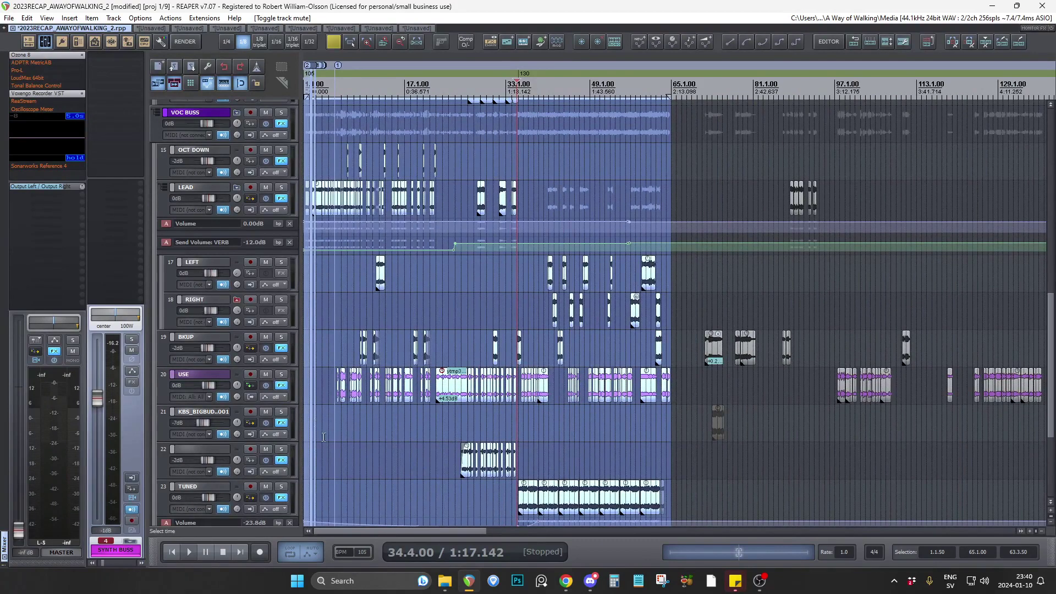
scroll(323, 437, up, 1)
drag(367, 531, 311, 531)
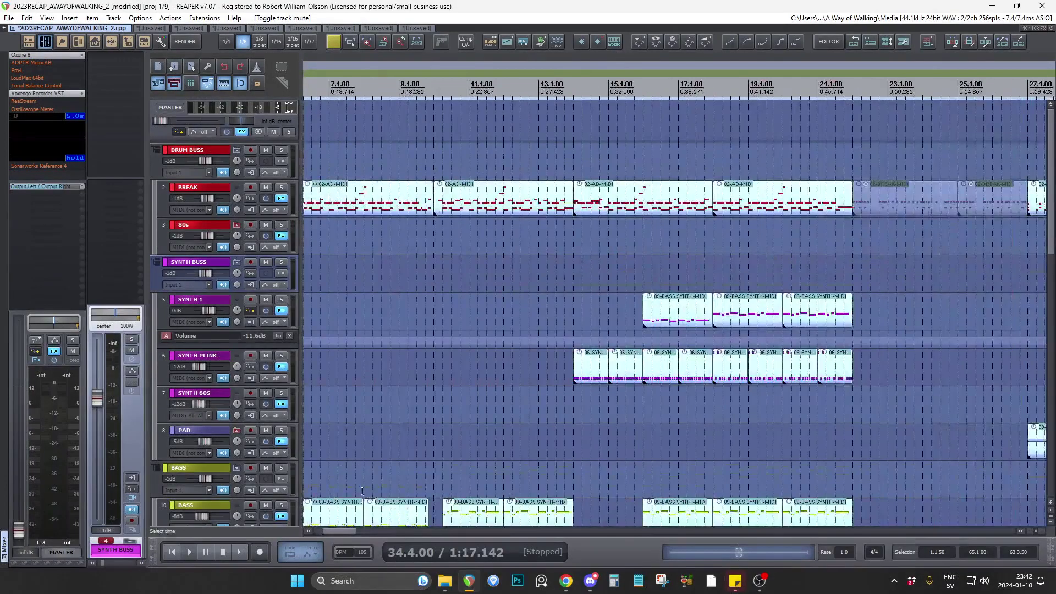
Go back to the song's opening bars and inspect the Helm plugin on the BASS SYNTH track, closing its FX window when done.
drag(334, 530, 324, 531)
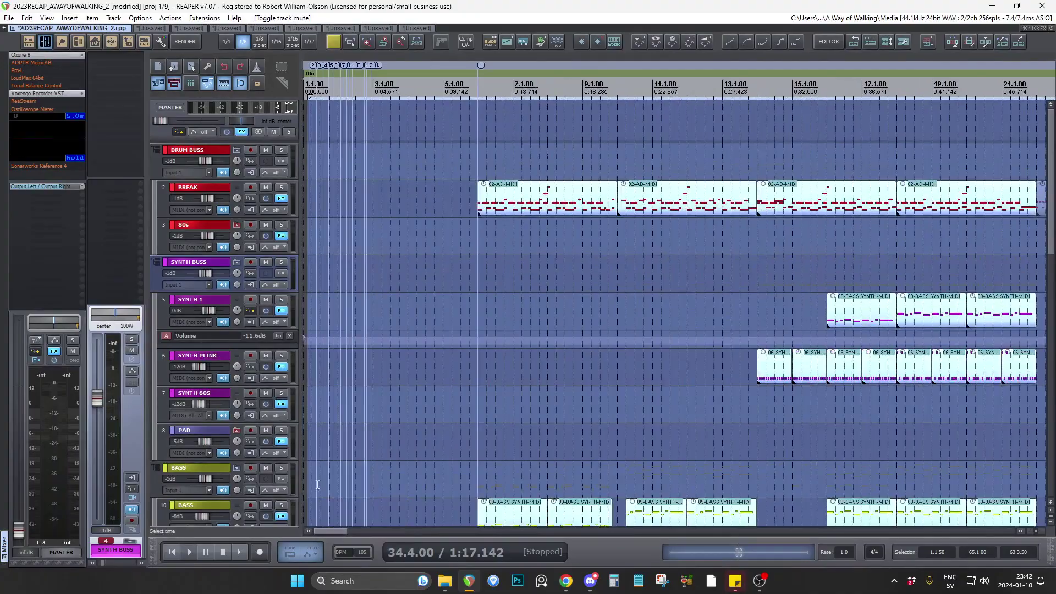
scroll(298, 482, down, 6)
scroll(295, 463, down, 1)
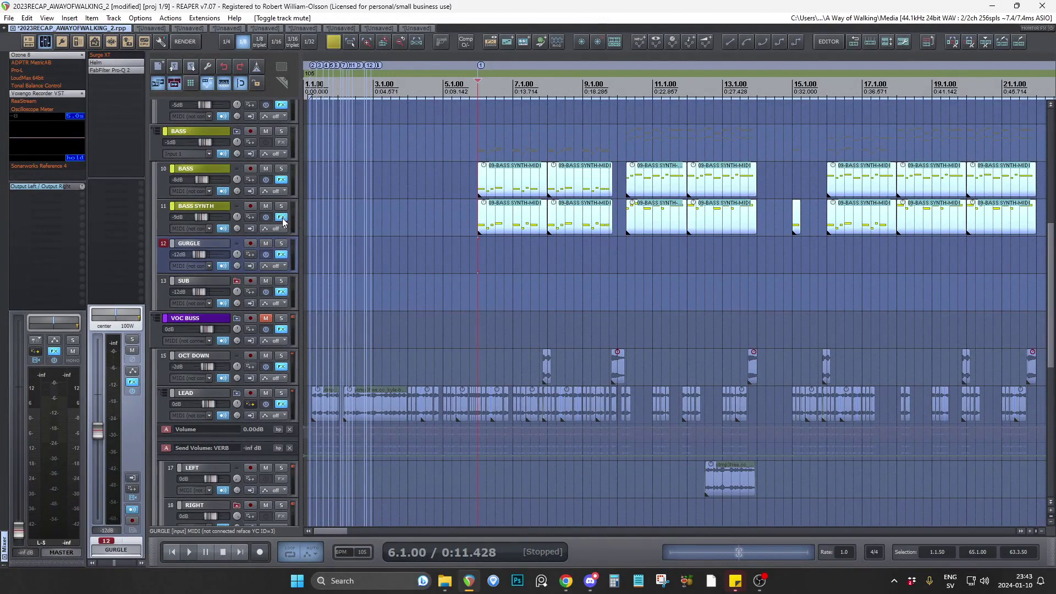
click(281, 217)
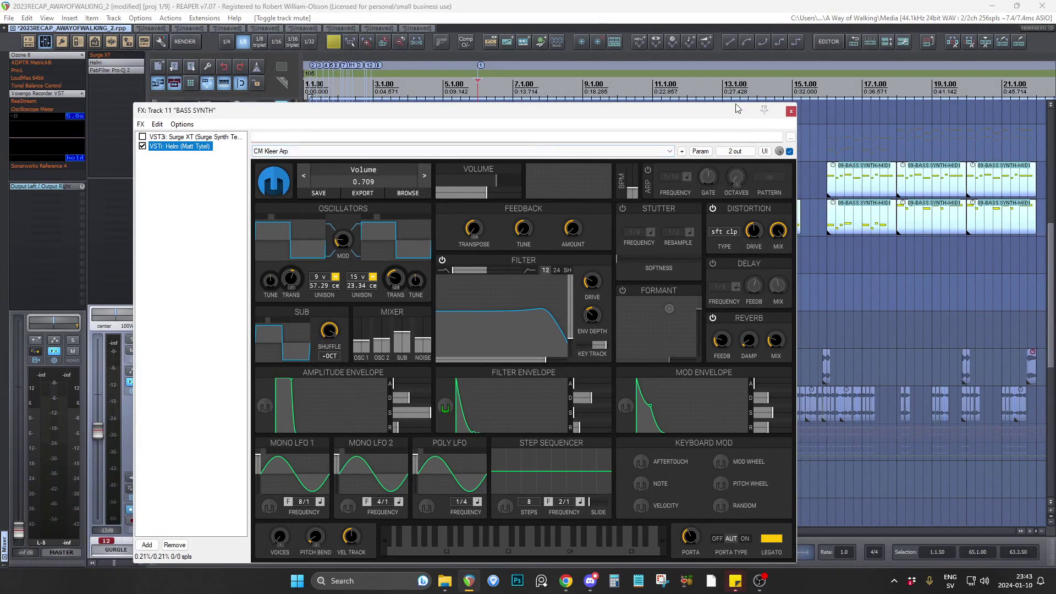
click(791, 111)
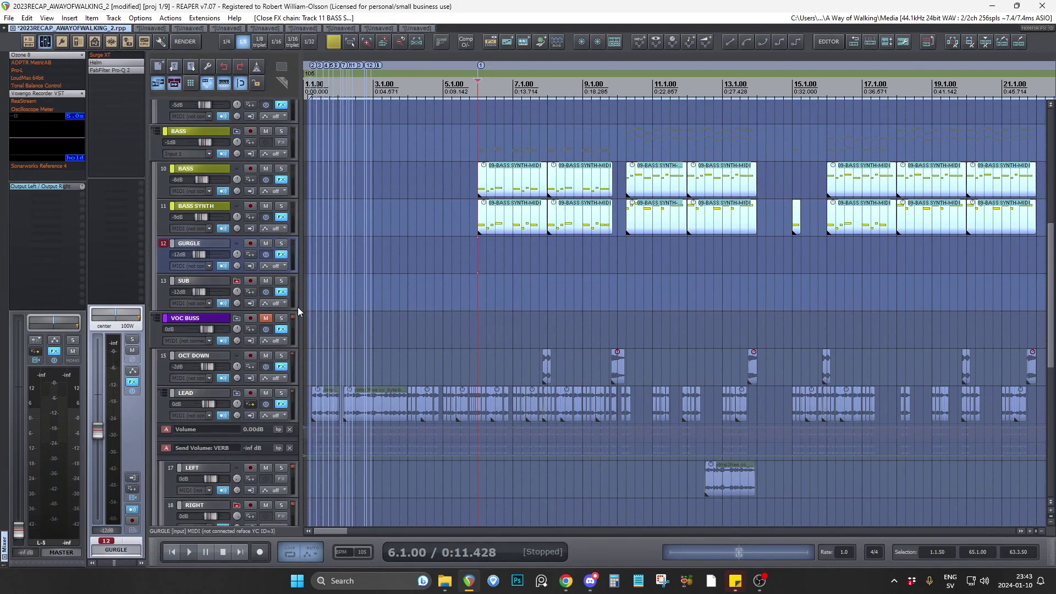
Review the synth, PAD, bass, GURGLE and SUB clips across the song's sections up to bar 65.
scroll(297, 308, down, 1)
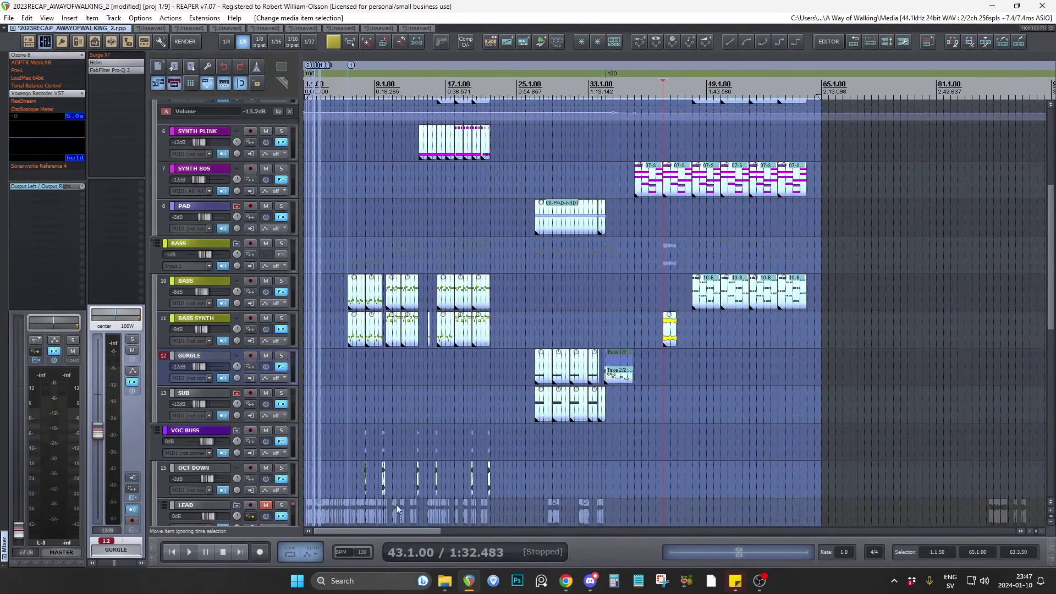
scroll(367, 451, up, 3)
scroll(416, 452, down, 2)
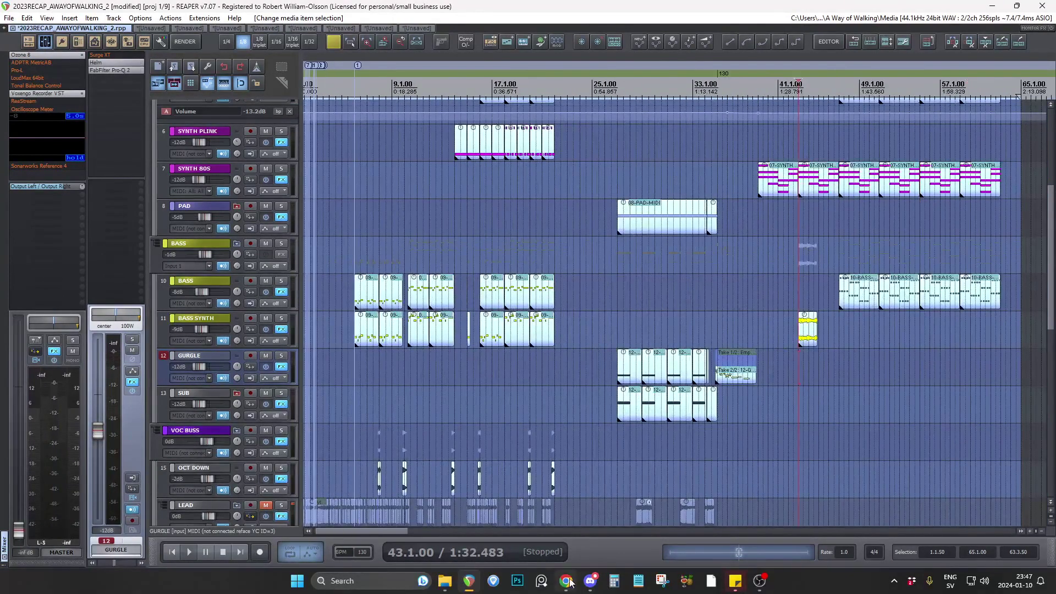
Check the club-chat messages in Discord, and bring up OBS to reach its recording controls.
click(591, 581)
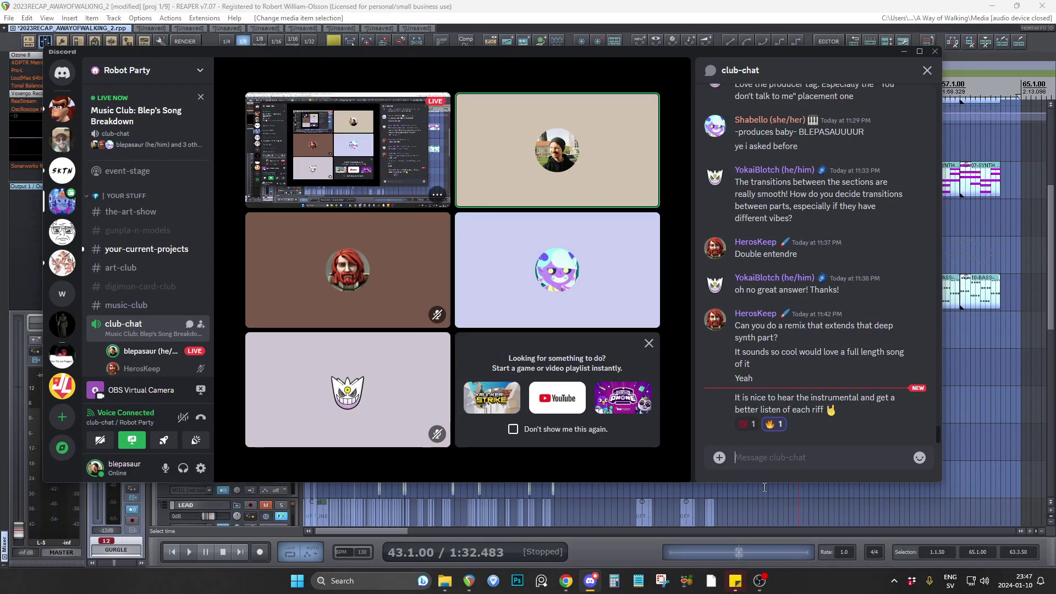
click(760, 580)
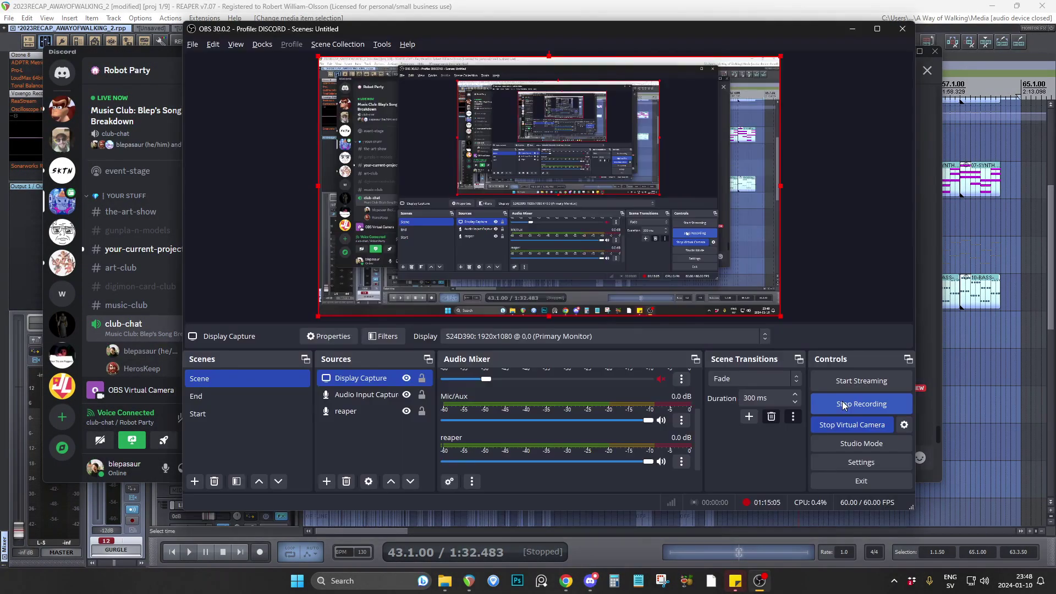